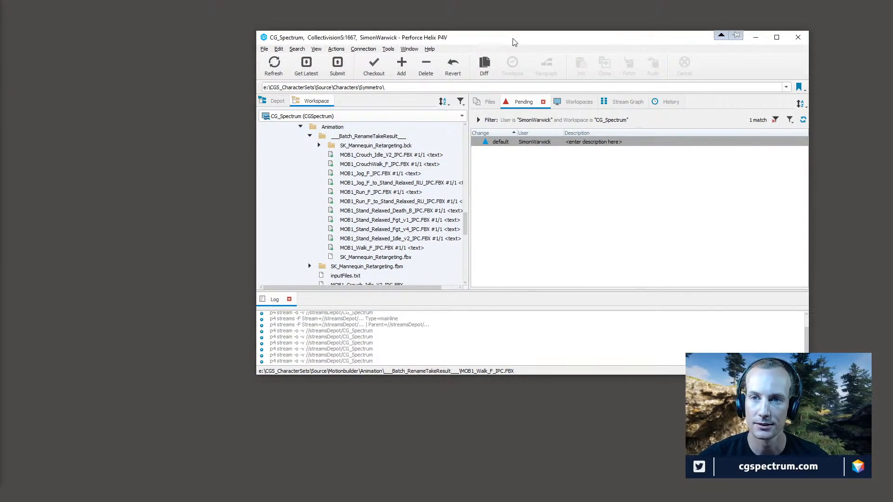
Locate CGS_CharacterSets.uproject in the Perforce workspace tree and open that project in Unreal Editor
left_click_drag(512, 37, 454, 37)
scroll(344, 223, "down", 15)
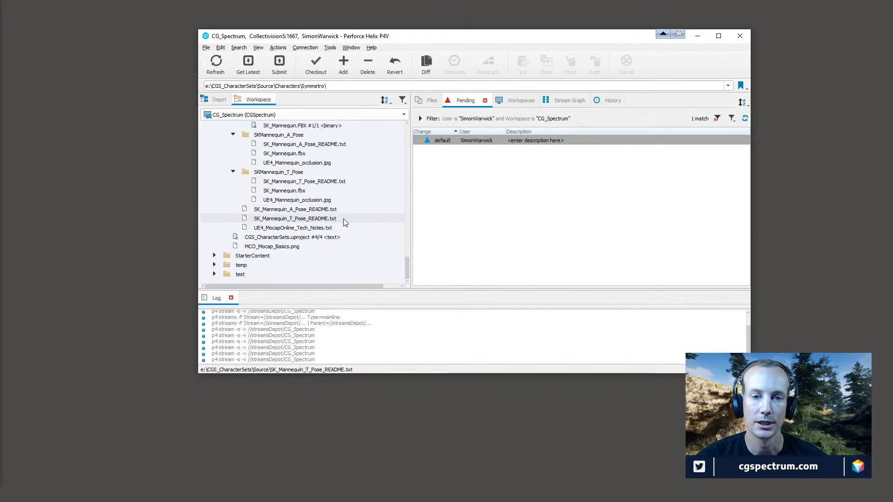
scroll(345, 222, "down", 2)
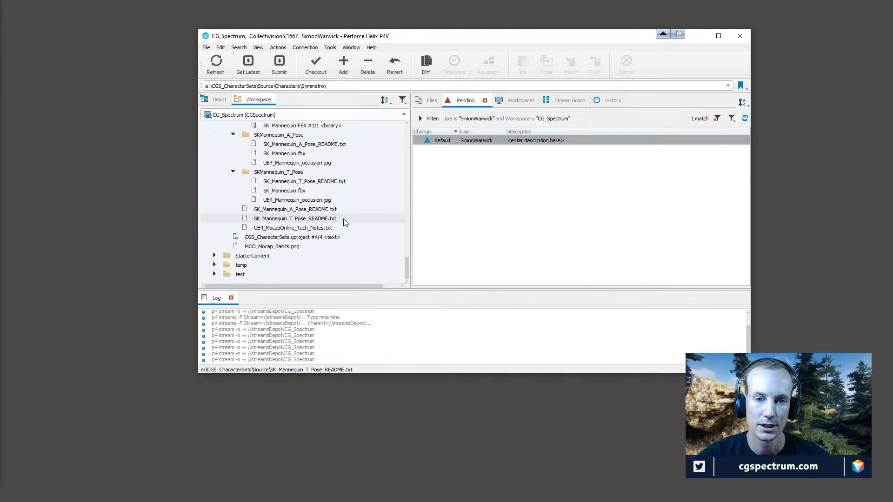
left_click(342, 238)
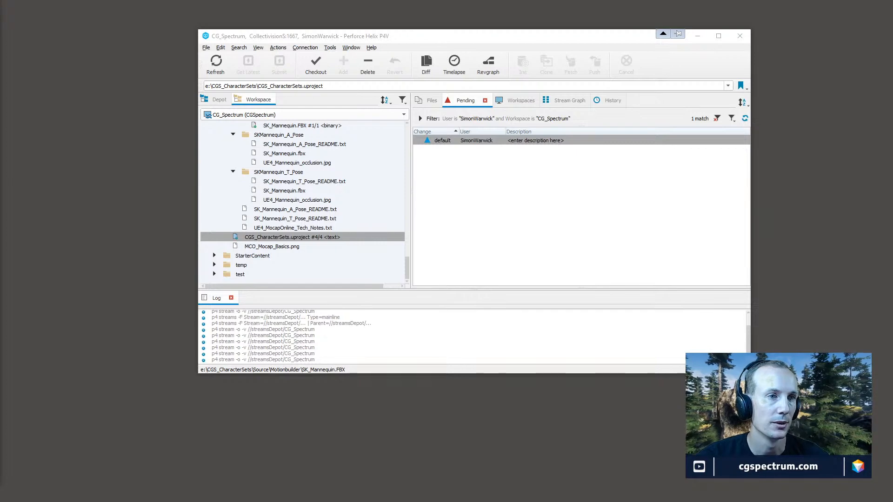
left_click_drag(0, 154, 661, 1)
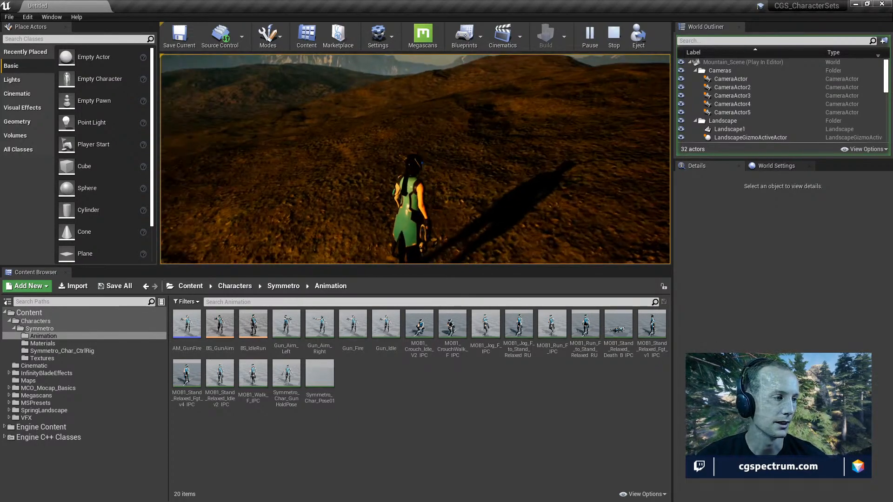
End the play session and preview the existing BS_GunAim blend space and AM_GunFire montage
key("Escape")
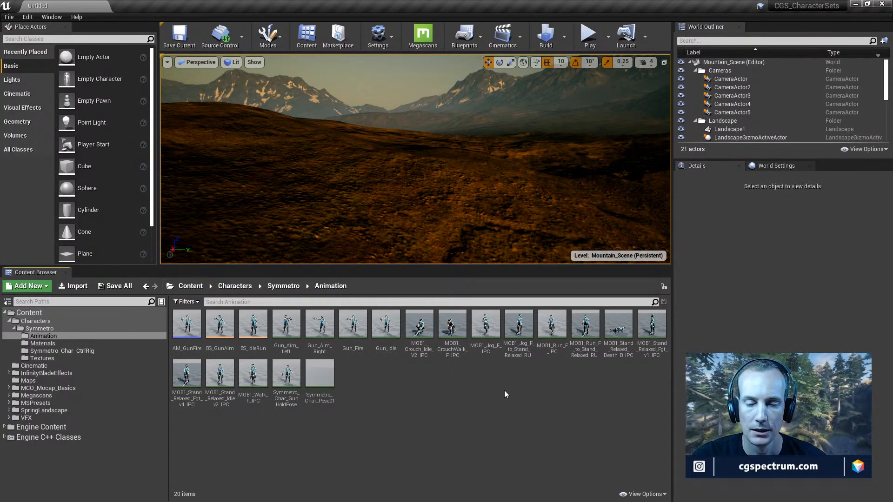
double_click(220, 324)
left_click_drag(476, 414, 641, 401)
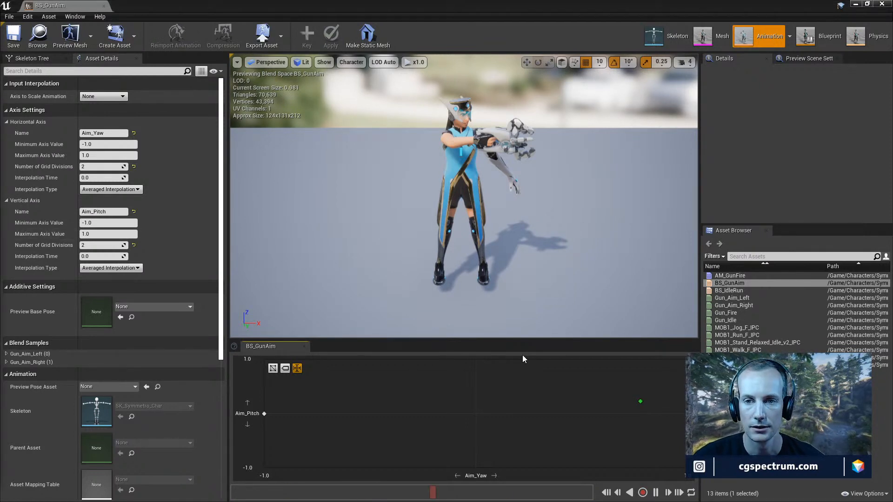
double_click(737, 276)
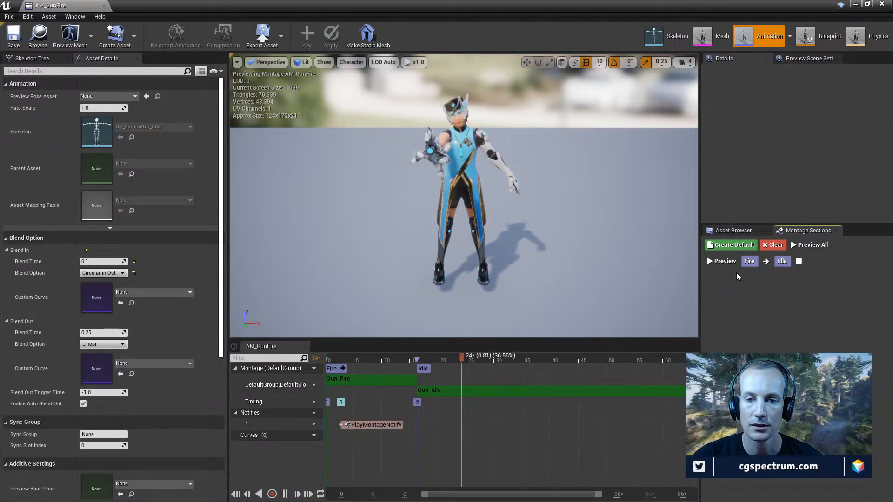
left_click(104, 7)
left_click(317, 445)
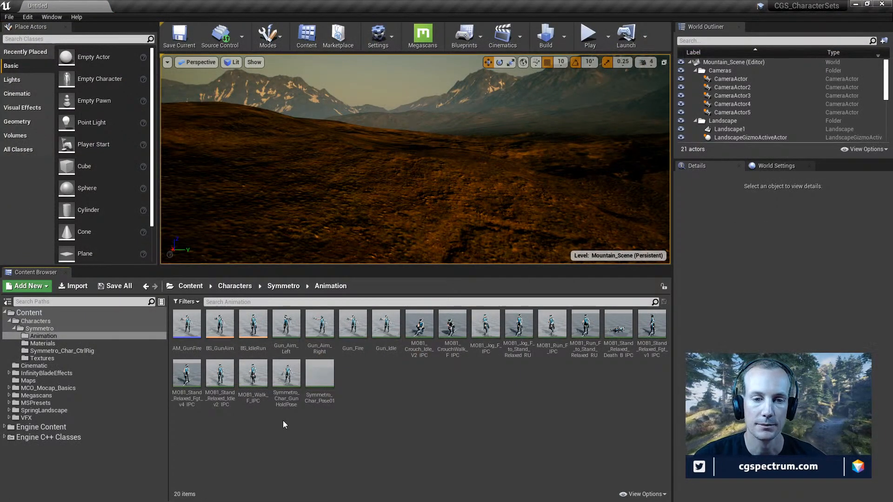
Create an Aim Offset from the SKM_Symmetro_Char skeletal mesh in the Symmetro folder and name it AO_Symmetro_Gun
left_click(33, 329)
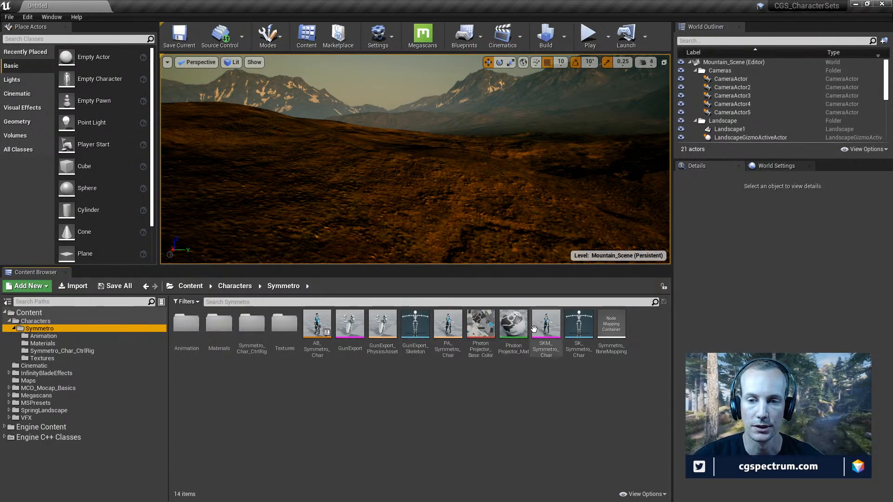
mouse_move(545, 329)
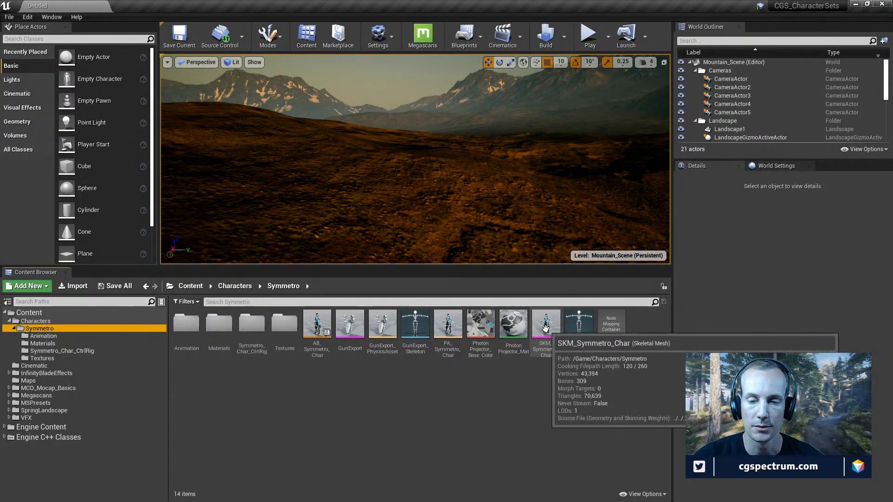
right_click(549, 352)
mouse_move(575, 193)
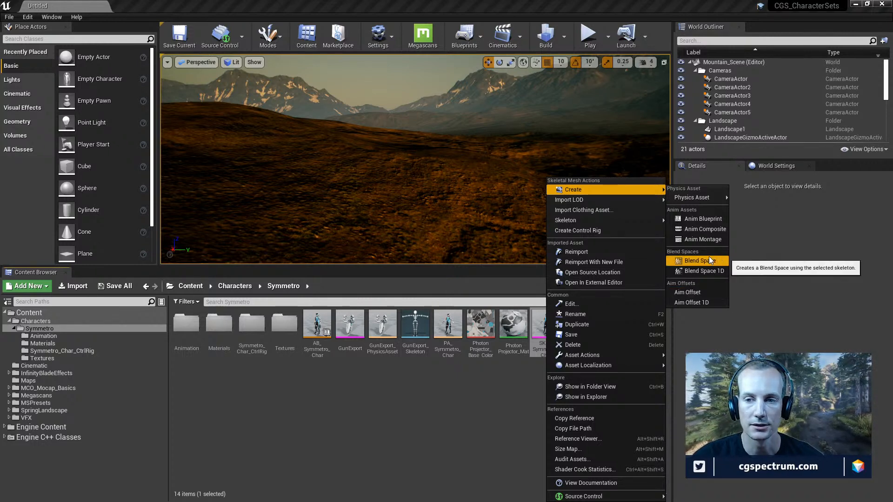
left_click(702, 292)
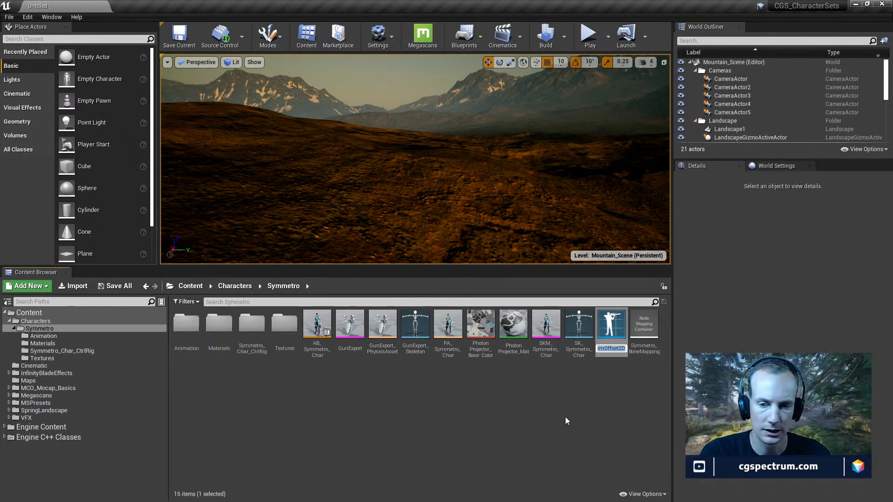
type("AO_")
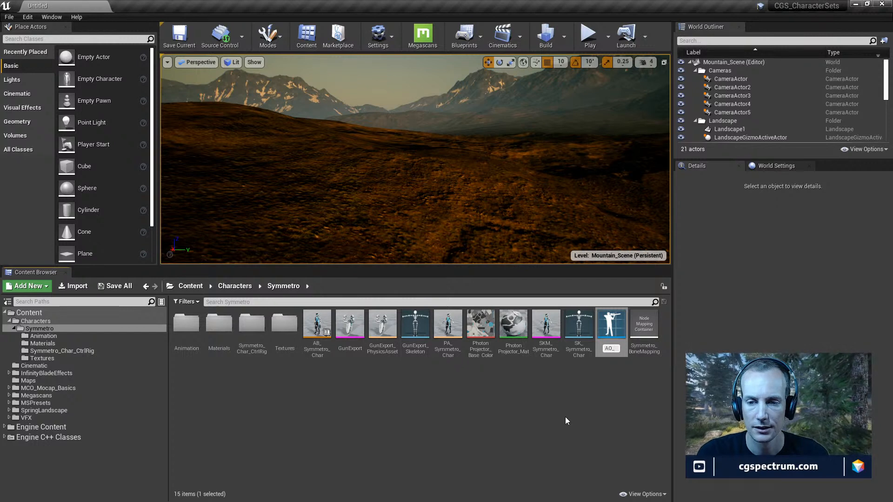
type("S")
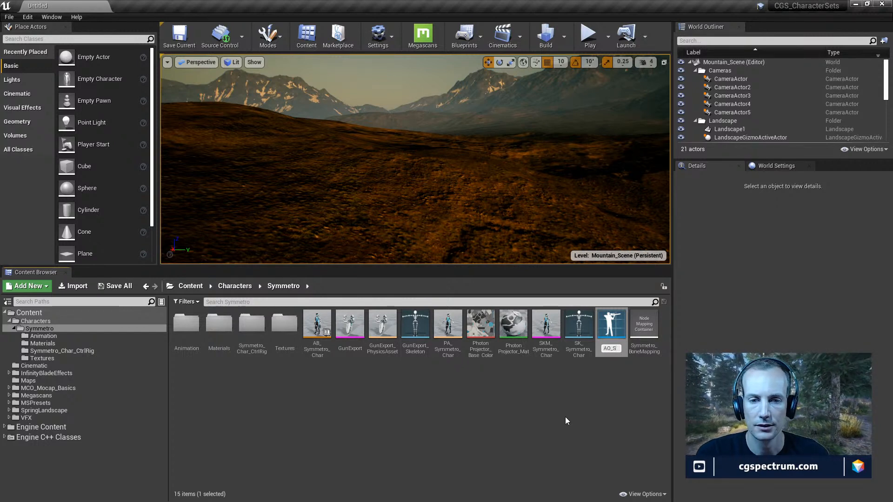
type("ymmetro_")
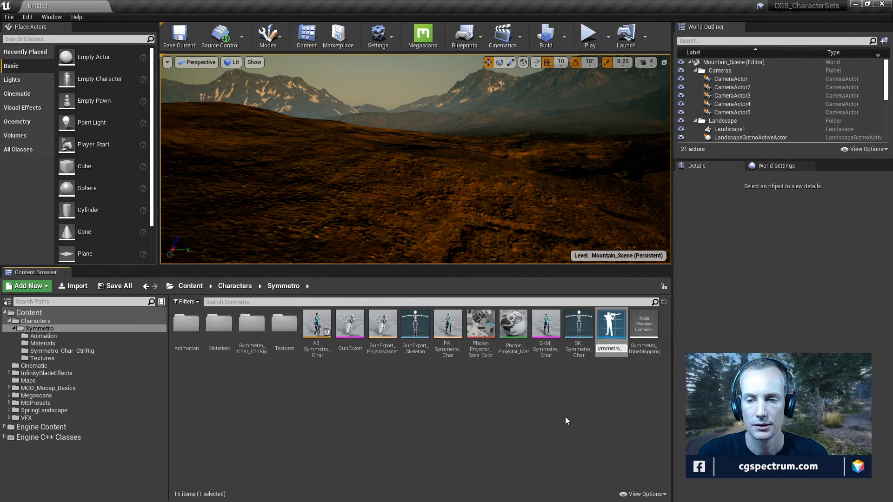
type("Gun")
key("Return")
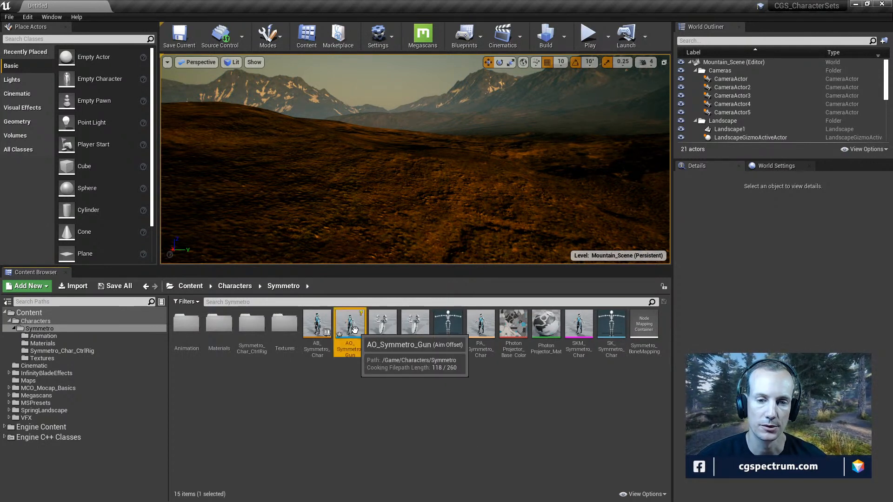
Move AO_Symmetro_Gun into the Animation folder and open it from there for editing
left_click_drag(350, 332, 201, 329)
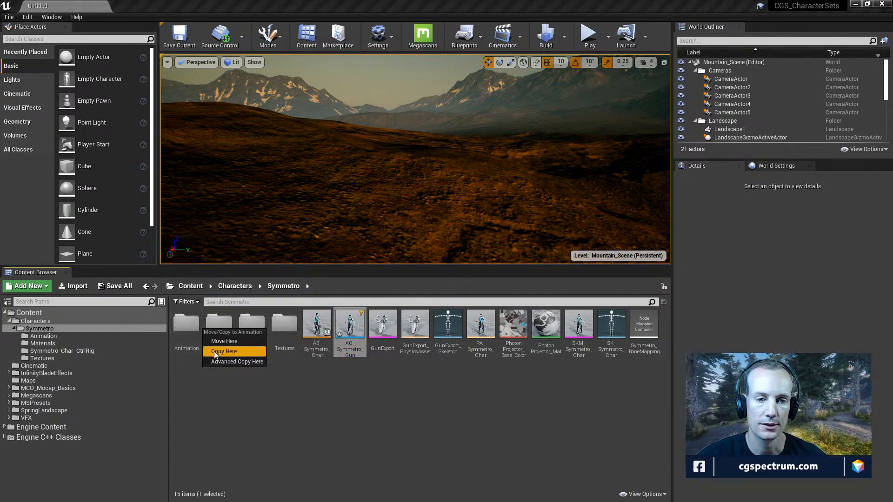
left_click(220, 342)
double_click(186, 324)
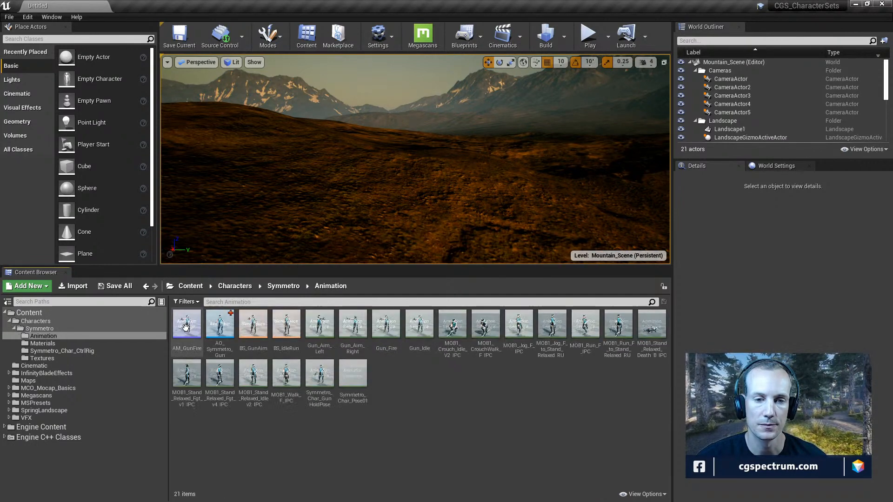
double_click(220, 325)
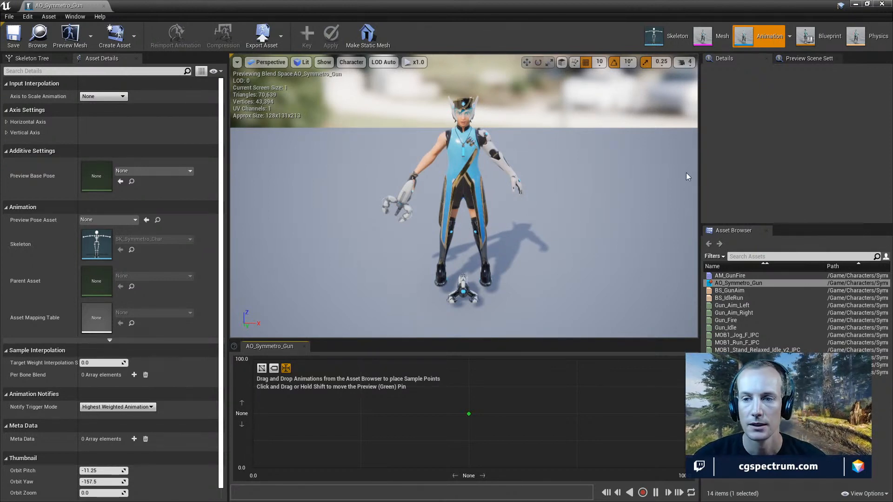
Try to place the Gun_Aim_Left animation as a sample on the aim offset's grid
left_click(737, 305)
mouse_move(737, 306)
left_mouse_down()
mouse_move(616, 377)
mouse_move(556, 430)
mouse_move(488, 443)
mouse_move(318, 419)
mouse_move(299, 404)
left_mouse_up()
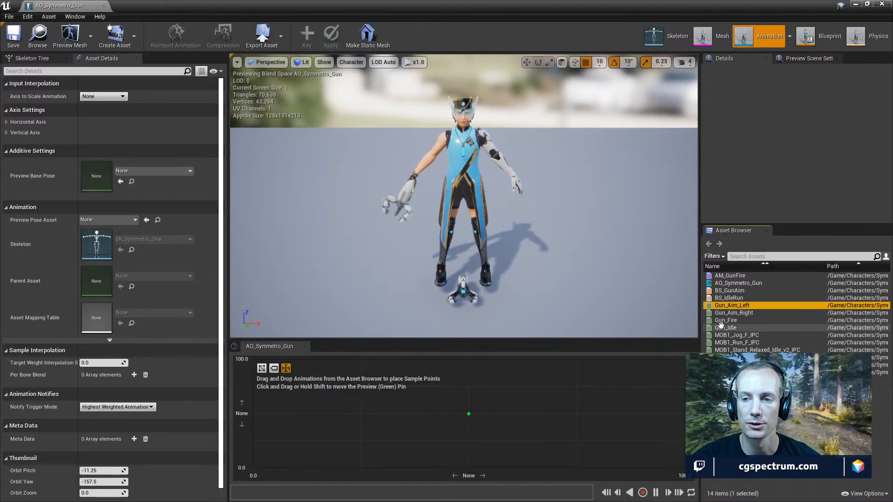
Open Gun_Aim_Left and set its Additive Anim Type to Mesh Space and its Base Pose Type to Selected animation frame
double_click(731, 306)
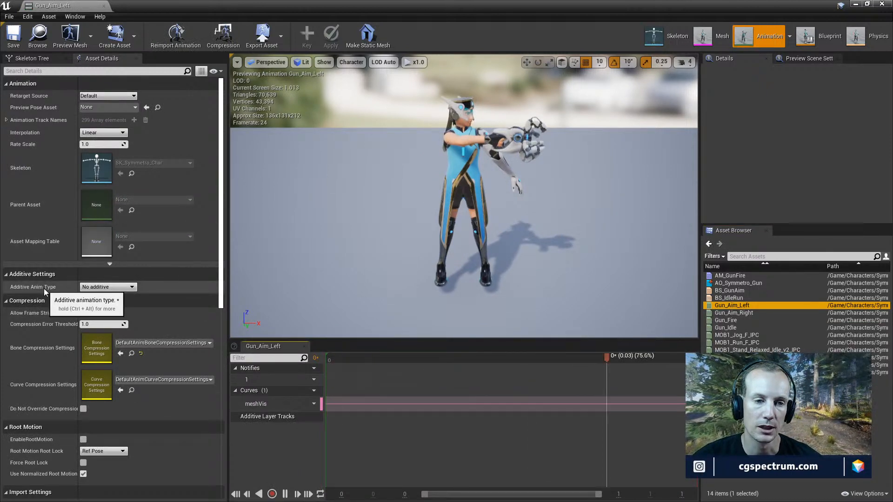
left_click(92, 287)
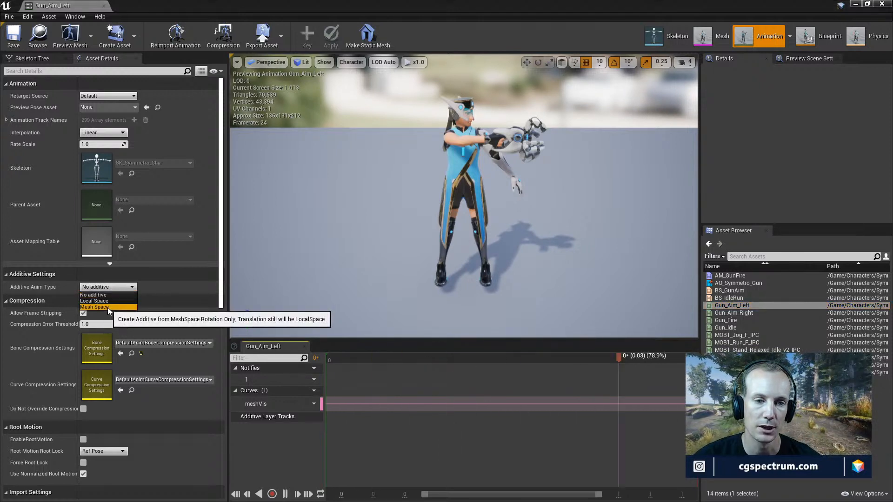
left_click(107, 308)
left_click(105, 301)
left_click(105, 301)
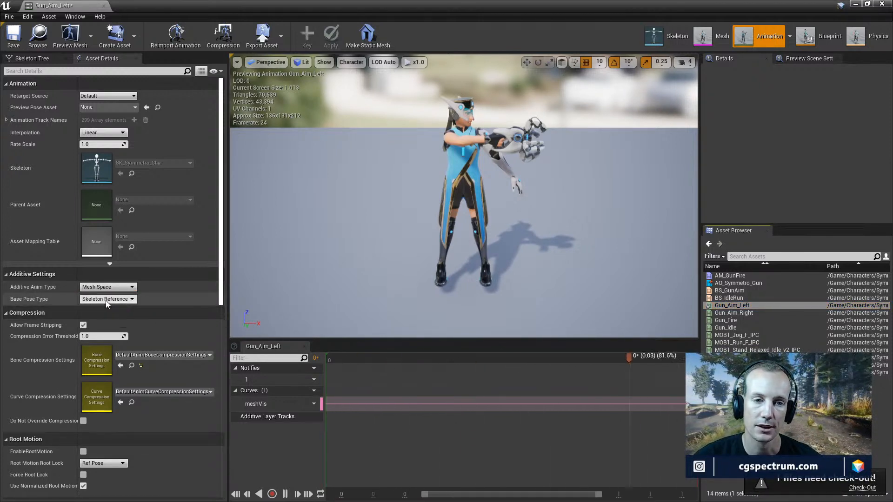
left_click(105, 300)
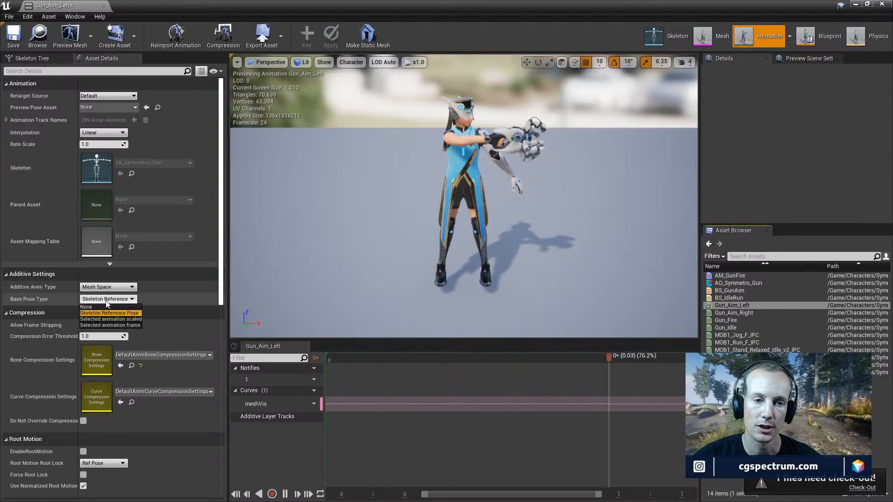
left_click(119, 326)
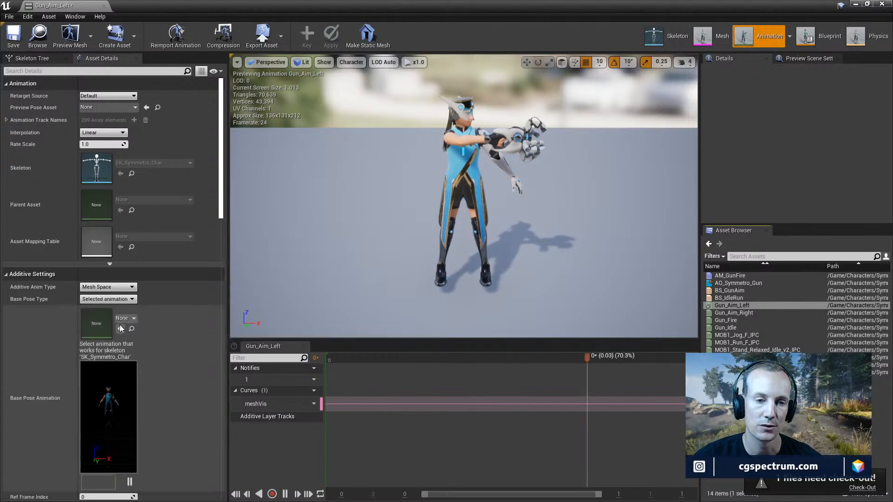
Assign Gun_Idle as the Base Pose Animation of Gun_Aim_Left
scroll(189, 305, "down", 1)
scroll(189, 306, "down", 1)
left_click(129, 291)
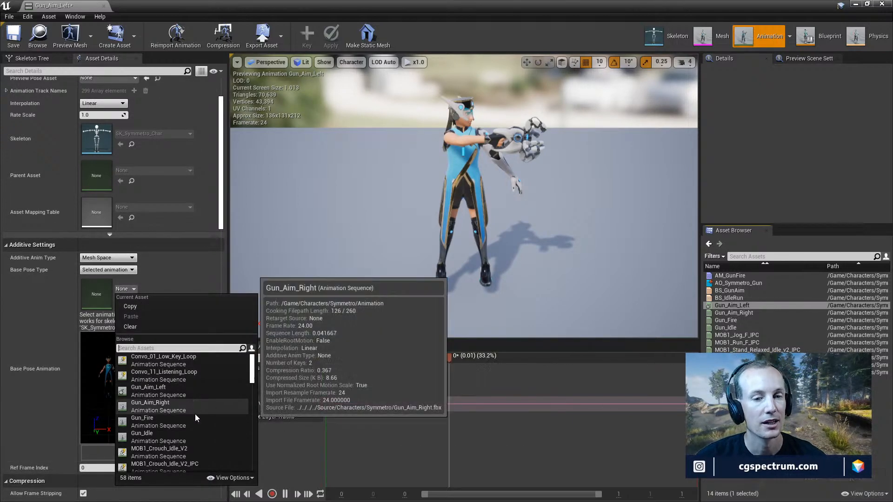
scroll(200, 412, "down", 3)
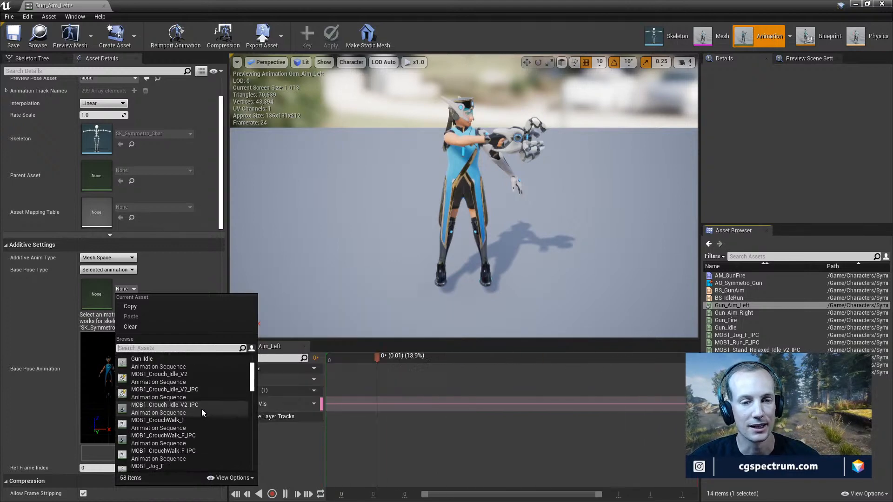
scroll(200, 408, "up", 3)
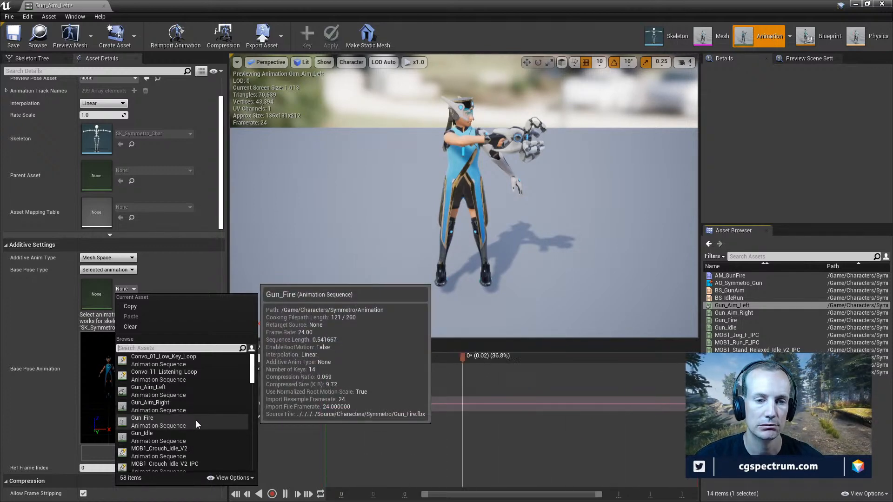
scroll(196, 420, "down", 5)
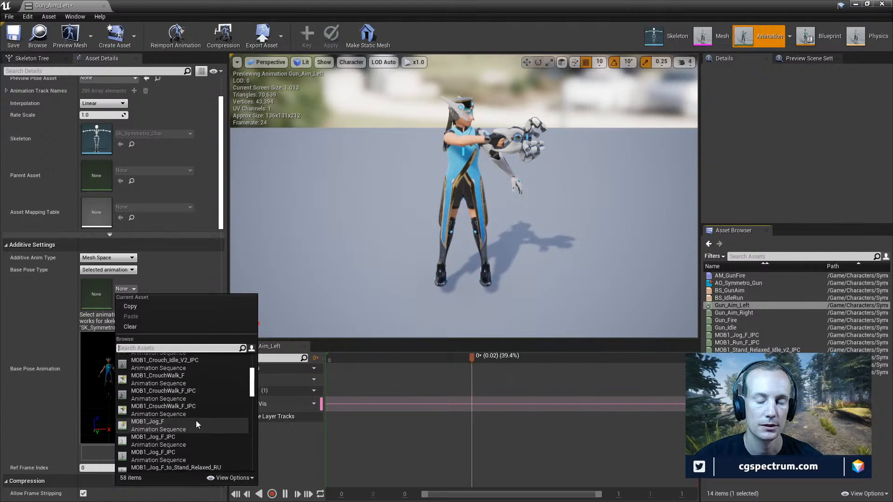
scroll(196, 420, "up", 5)
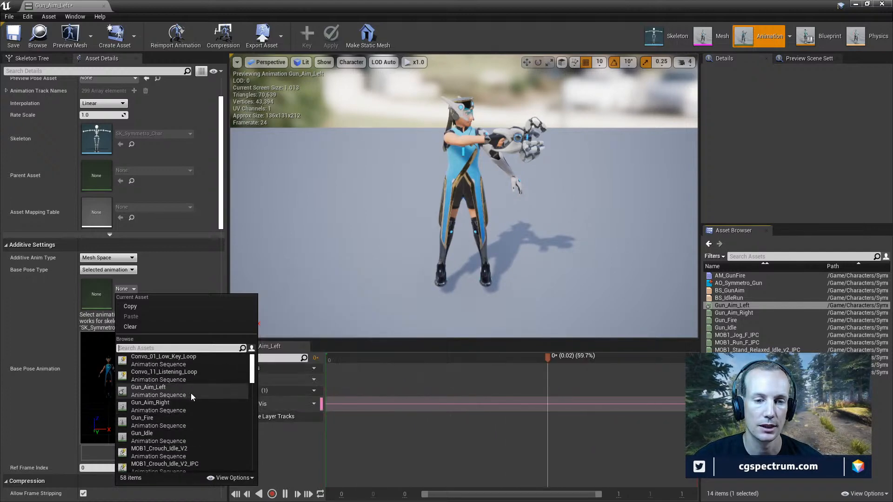
left_click(173, 437)
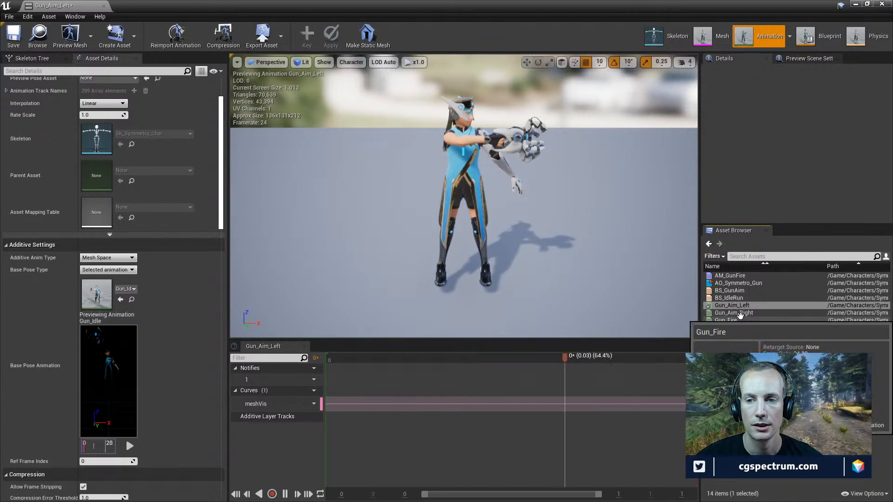
Reopen AO_Symmetro_Gun and place Gun_Aim_Left as a sample at the maximum of the horizontal axis, halfway up the vertical axis
left_click(739, 282)
double_click(740, 282)
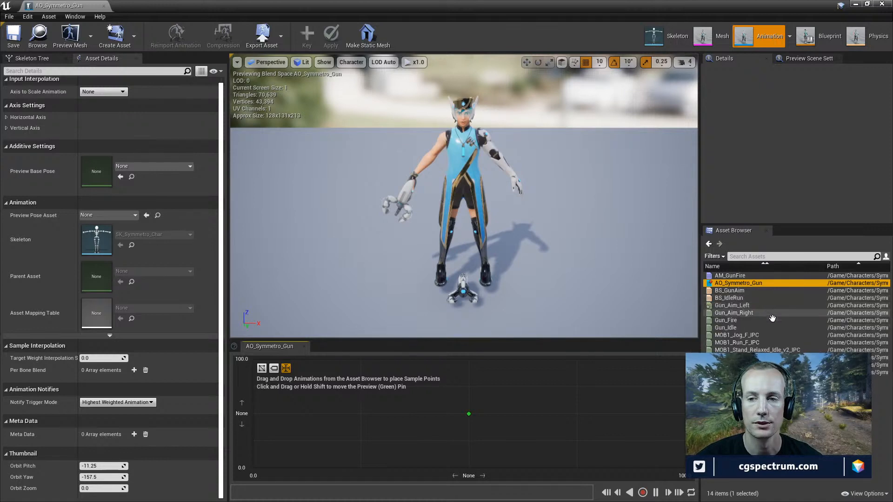
mouse_move(742, 306)
left_mouse_down()
mouse_move(649, 354)
mouse_move(637, 419)
mouse_move(683, 413)
left_mouse_up()
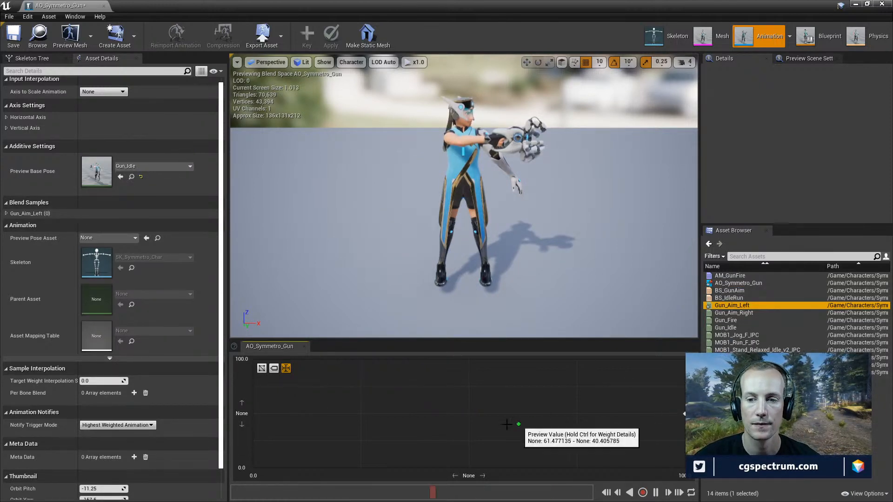
Open Gun_Aim_Right and set its Additive Anim Type to Mesh Space and its Base Pose Type to Selected animation frame
left_click(741, 312)
double_click(740, 313)
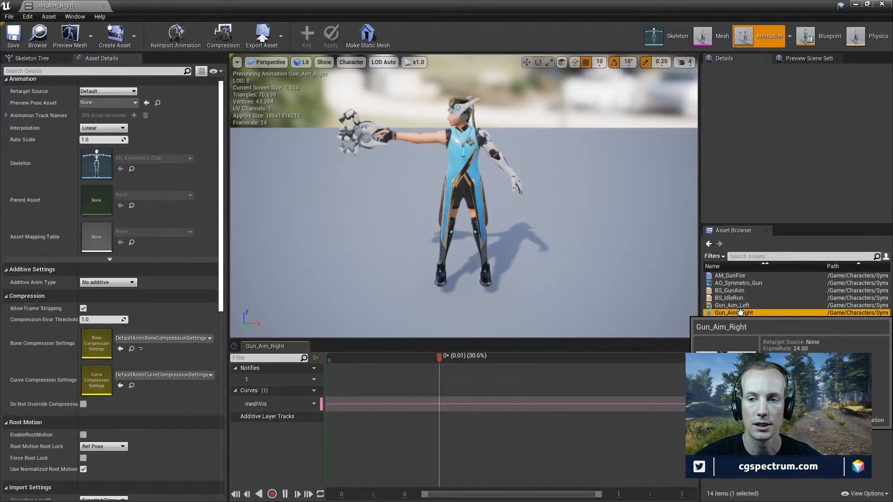
left_click(106, 282)
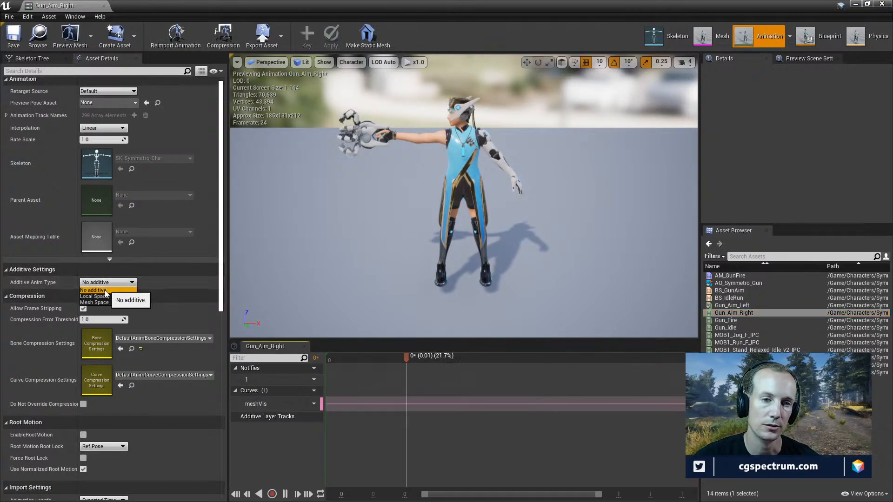
left_click(106, 302)
left_click(106, 295)
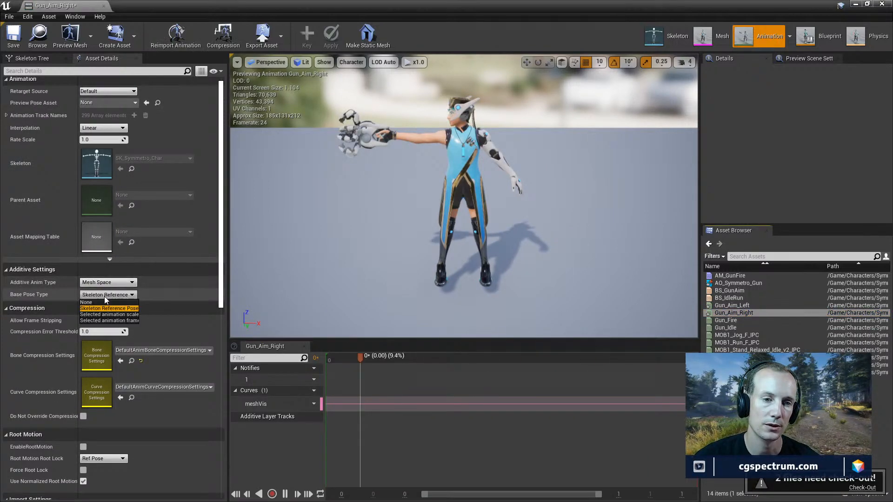
left_click(108, 321)
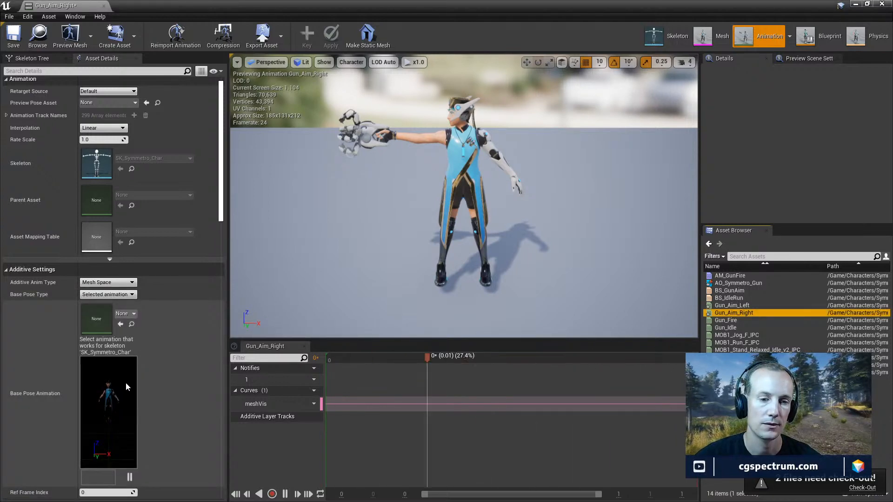
Assign Gun_Idle as the Base Pose Animation of Gun_Aim_Right, then save the animation, checking it out of source control
left_click(125, 313)
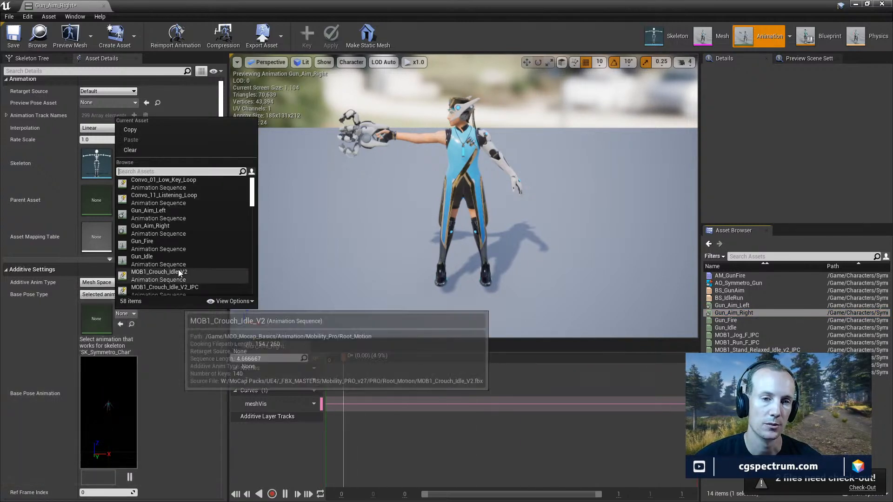
left_click(158, 258)
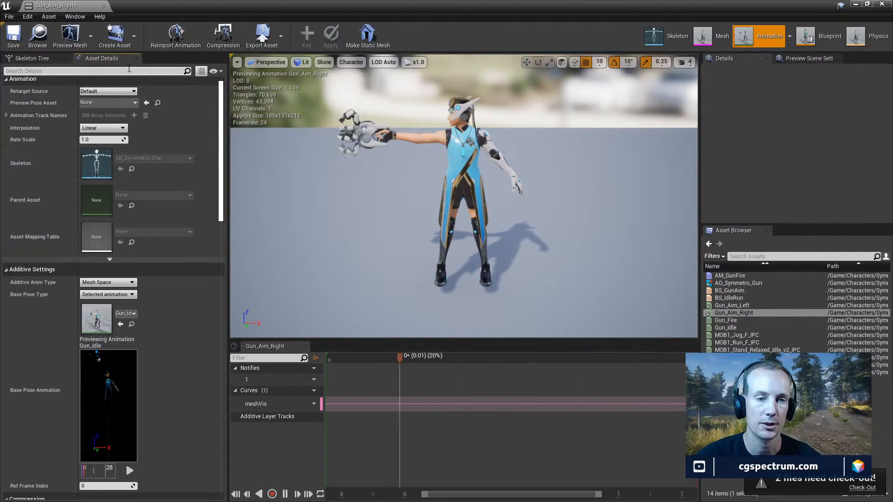
left_click(20, 48)
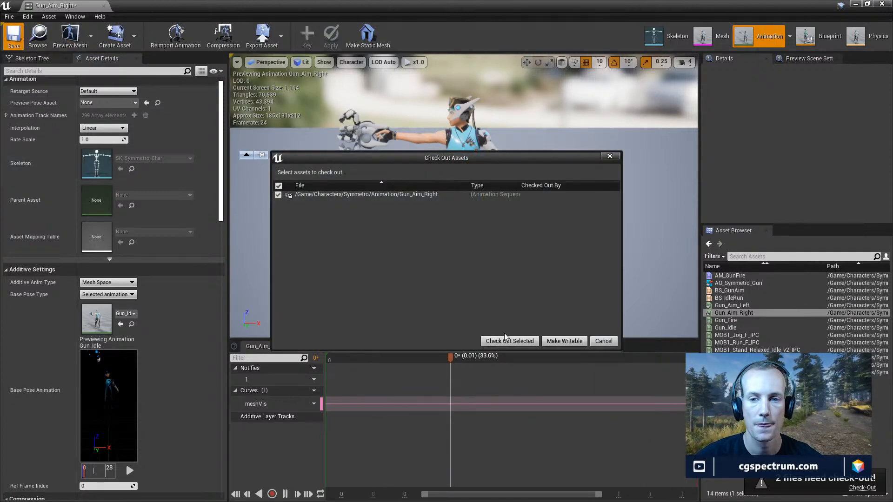
left_click(507, 341)
Open Gun_Aim_Left and save it, checking it out of source control
double_click(740, 306)
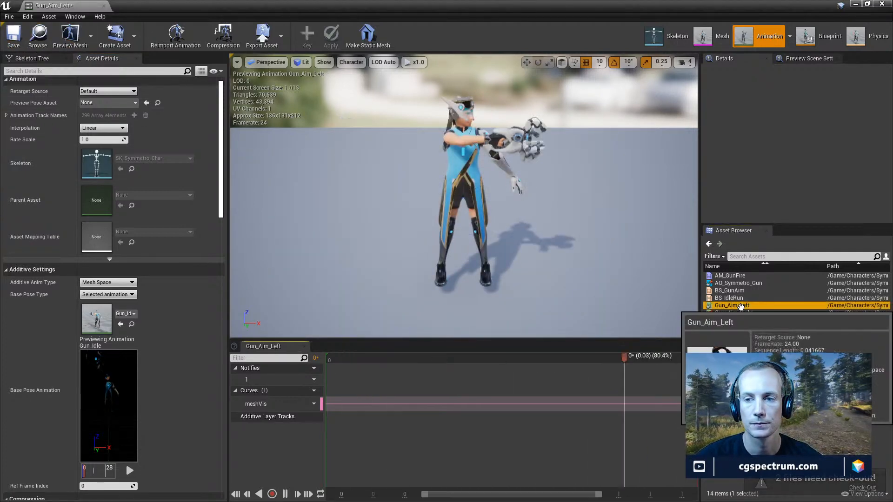
left_click(14, 37)
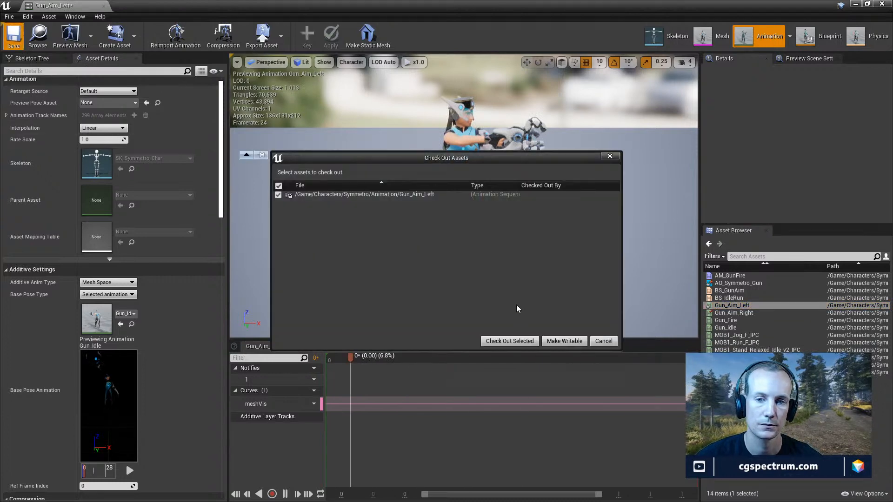
left_click(509, 341)
Reopen AO_Symmetro_Gun and place Gun_Aim_Right as a sample at the minimum of the horizontal axis, halfway up the vertical axis
left_click(745, 283)
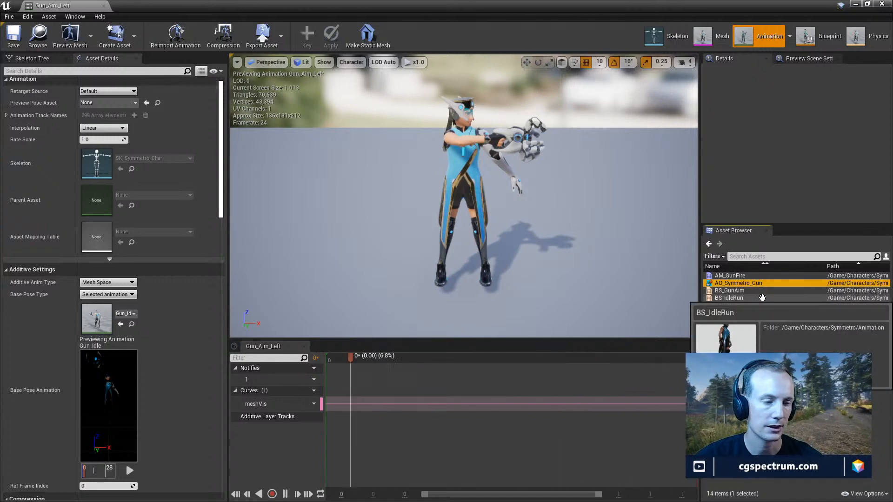
double_click(739, 284)
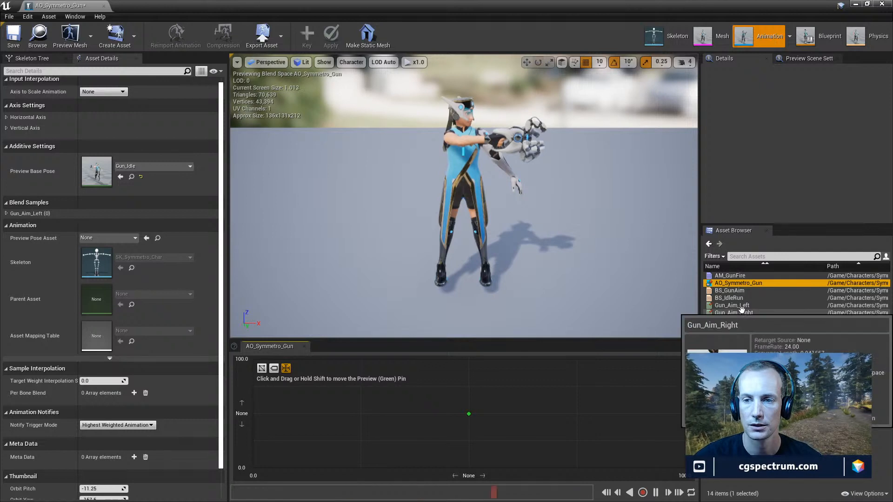
left_click_drag(742, 309, 431, 367)
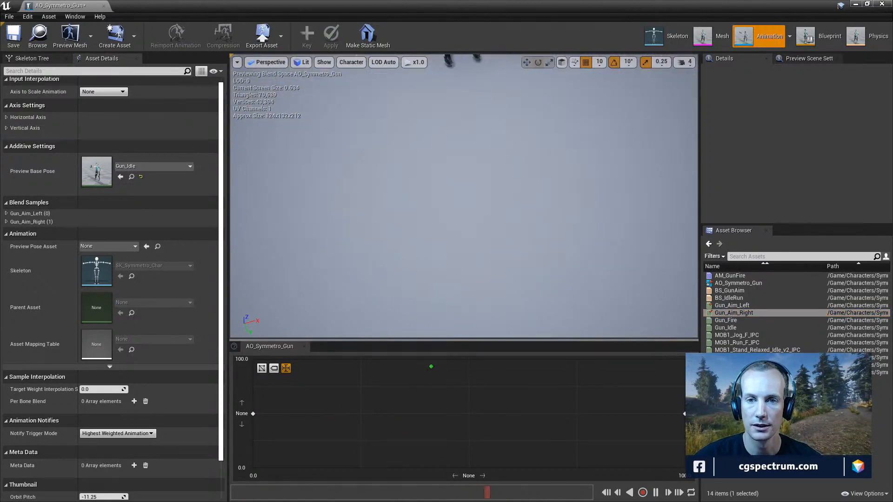
Preview the blended poses between the two aim samples from several angles and compare them with the Gun_Idle animation
left_click_drag(484, 202, 484, 155)
right_click_drag(484, 156, 484, 202)
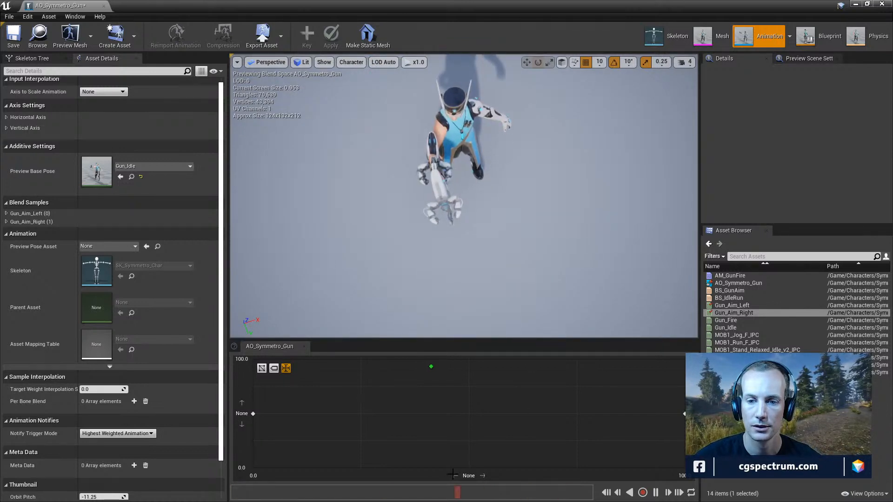
left_click_drag(354, 406, 414, 361)
right_click_drag(400, 254, 609, 150)
left_click_drag(421, 361, 467, 415)
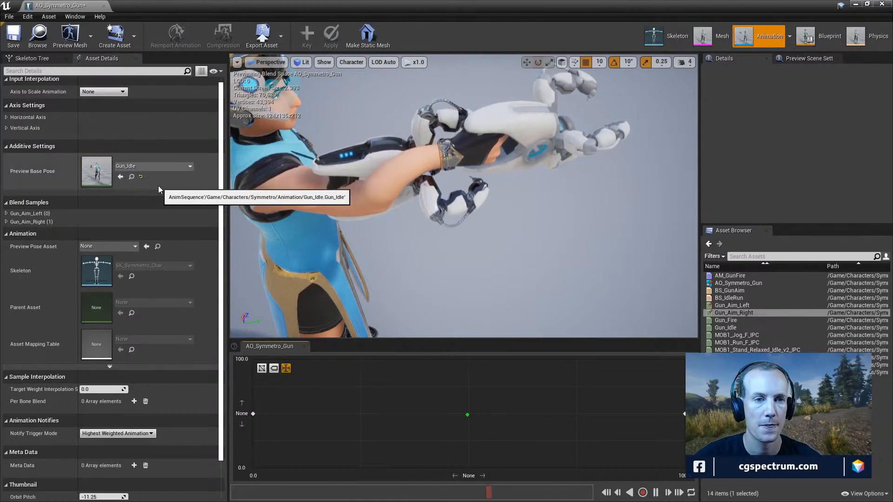
right_click_drag(389, 185, 400, 170)
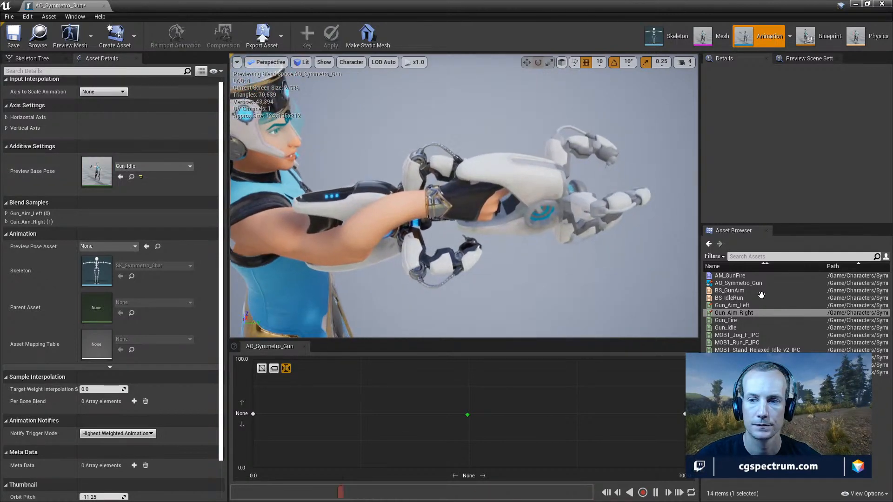
double_click(738, 328)
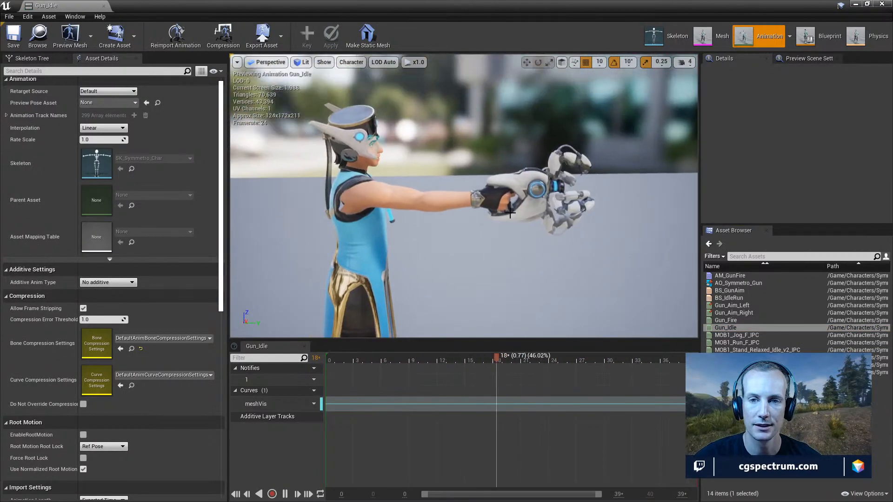
Reopen AO_Symmetro_Gun and examine the settings of both blend samples and of the horizontal and vertical axes
double_click(739, 283)
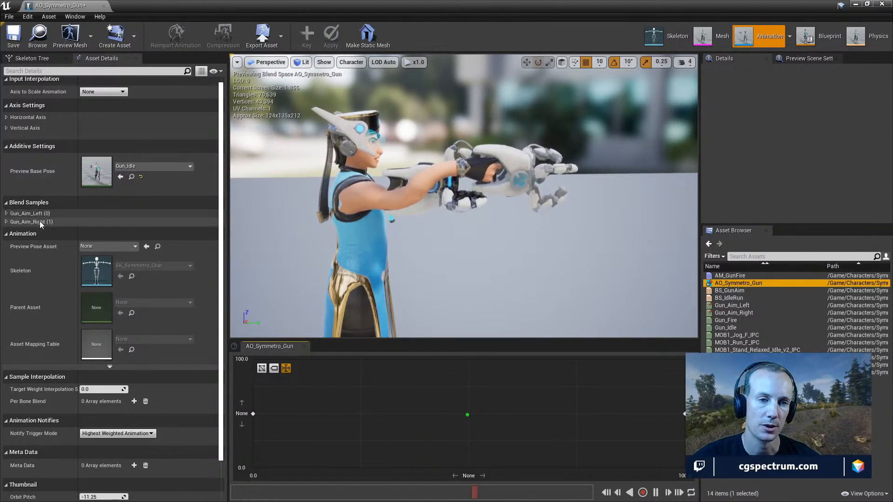
left_click(6, 222)
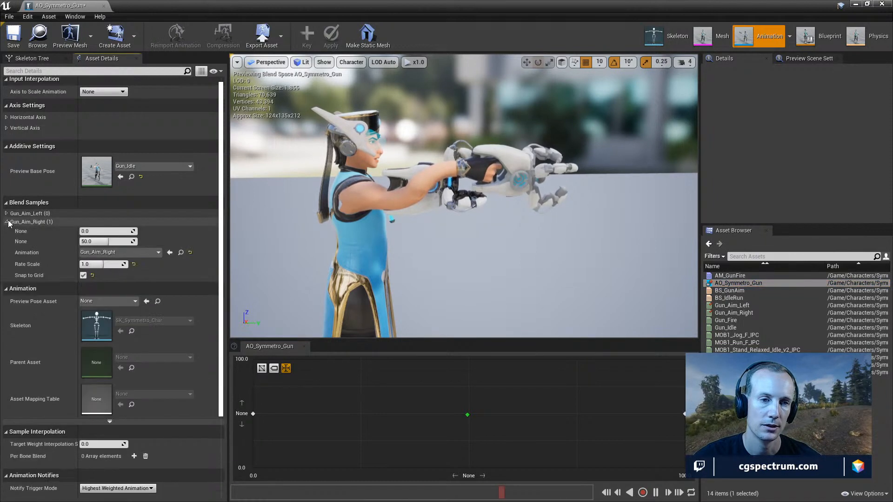
left_click(6, 213)
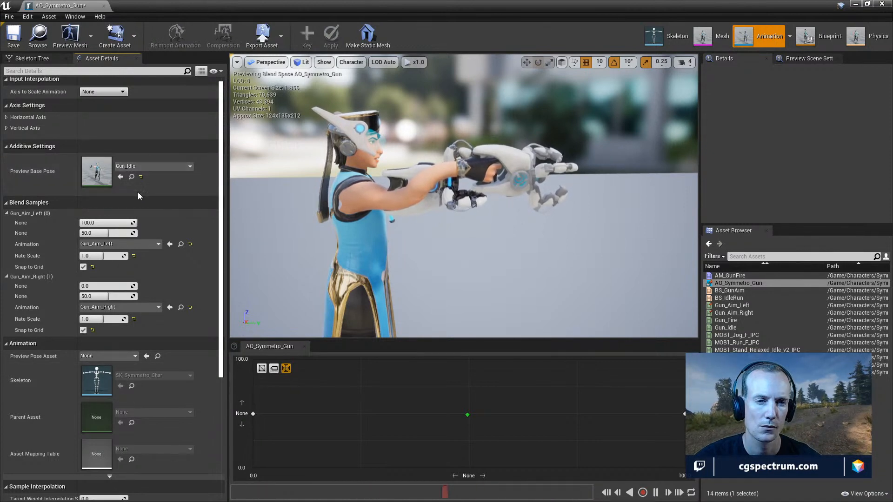
left_click(6, 128)
left_click(6, 119)
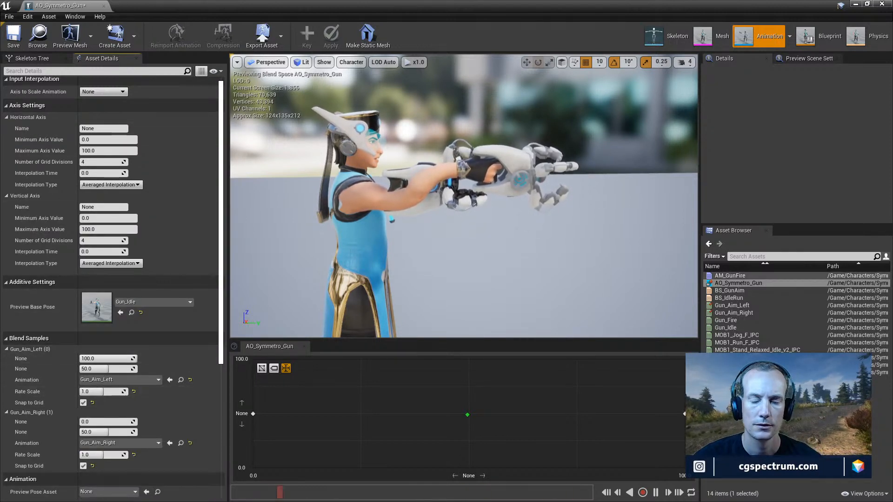
Try Skeleton Reference Pose as the Base Pose Type of both Gun_Aim_Left and Gun_Aim_Right
double_click(732, 306)
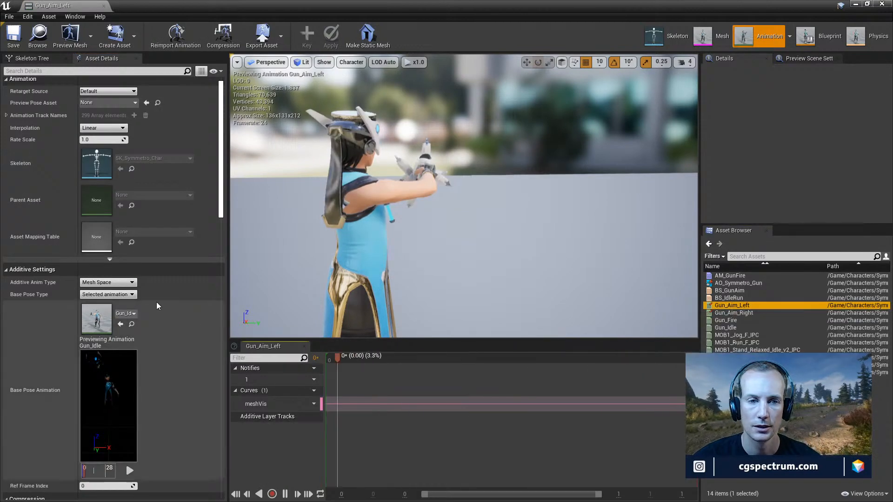
left_click(121, 295)
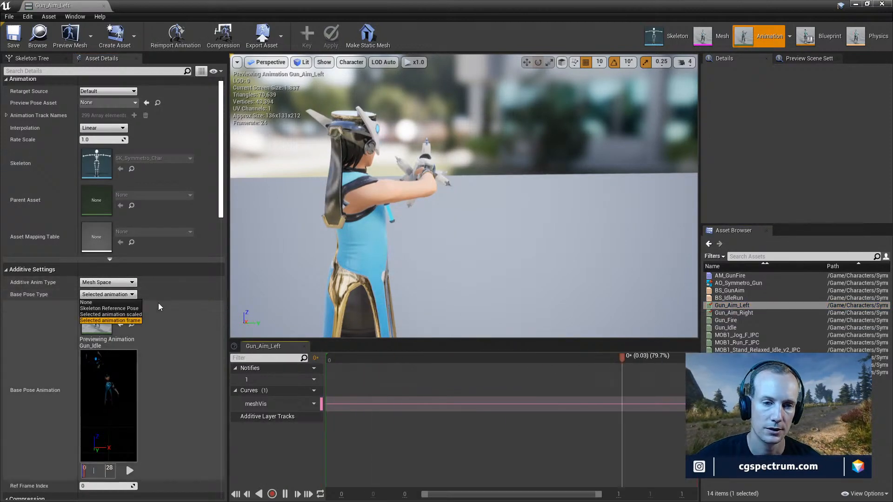
left_click(112, 308)
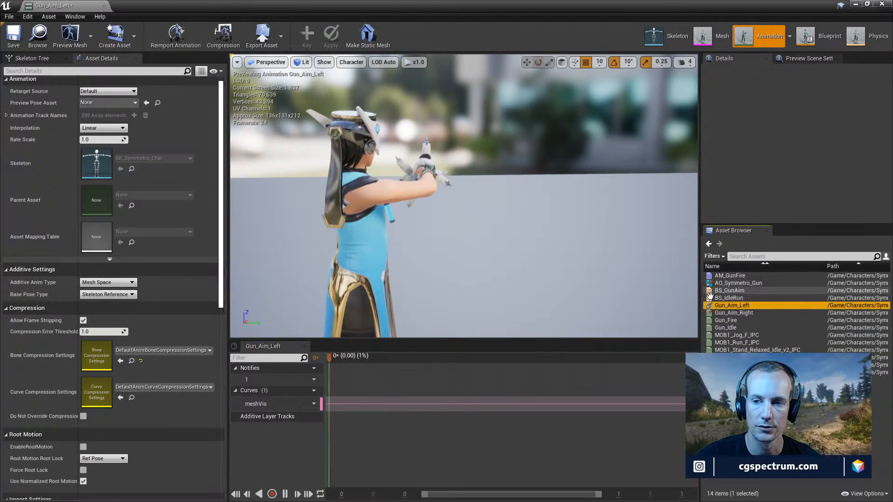
double_click(744, 313)
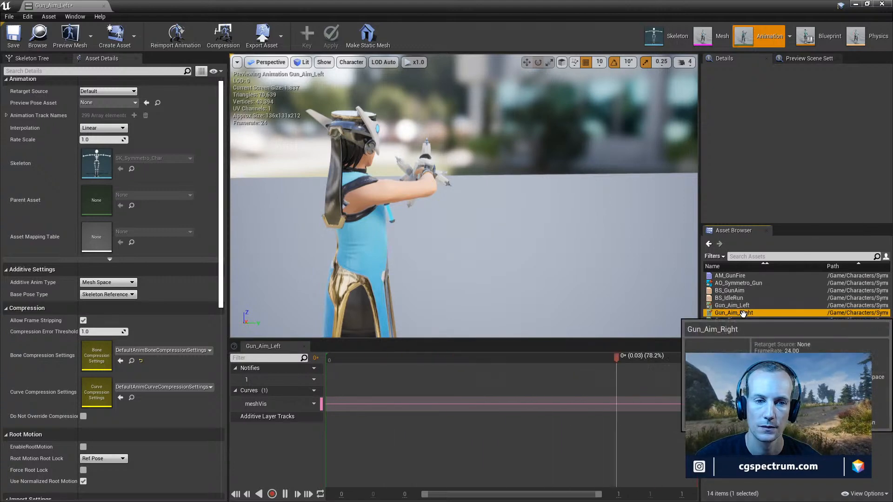
left_click(132, 295)
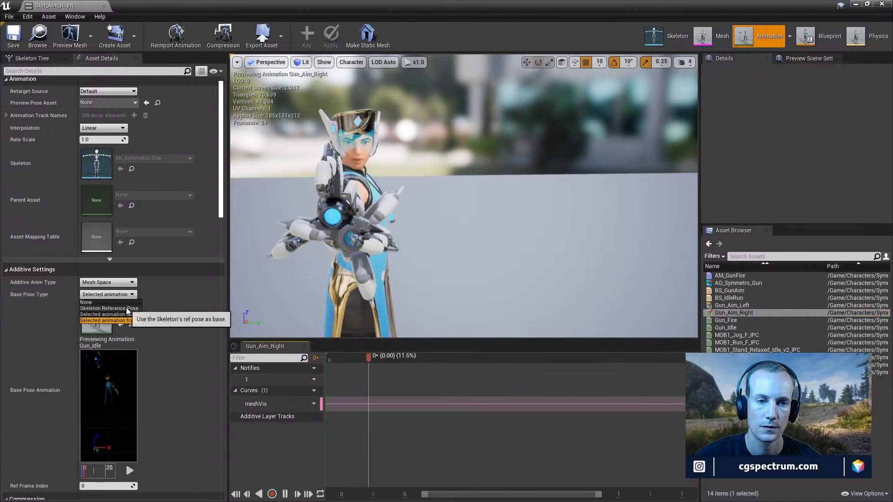
left_click(109, 308)
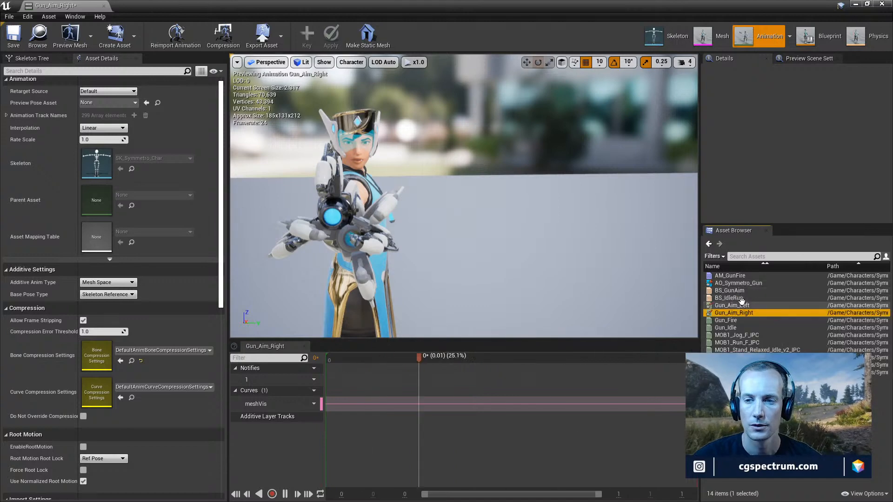
Reopen AO_Symmetro_Gun and preview the blend between the aim samples with the reference pose as base
left_click(739, 285)
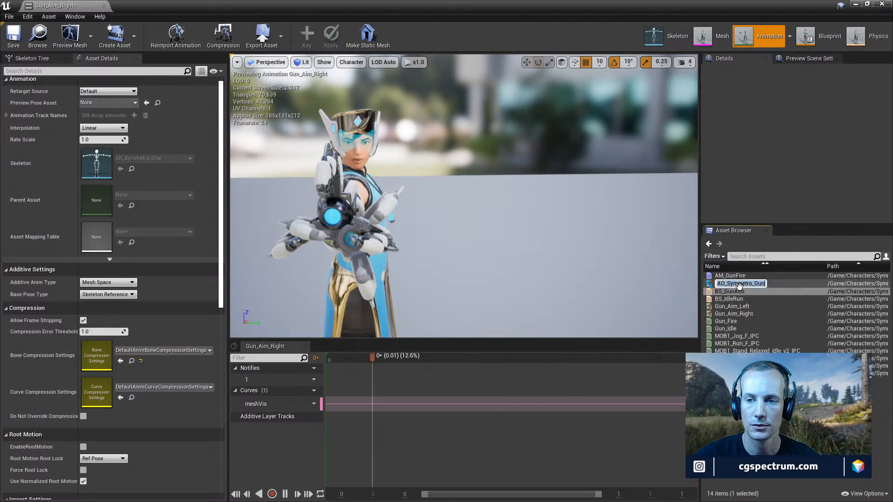
double_click(739, 284)
key("shift")
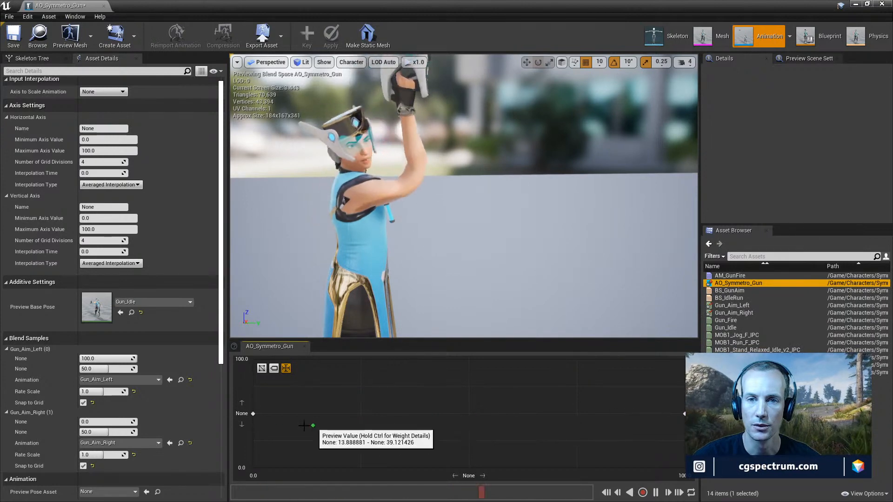
Return the Base Pose Type of Gun_Aim_Left and Gun_Aim_Right to Selected animation frame
double_click(734, 305)
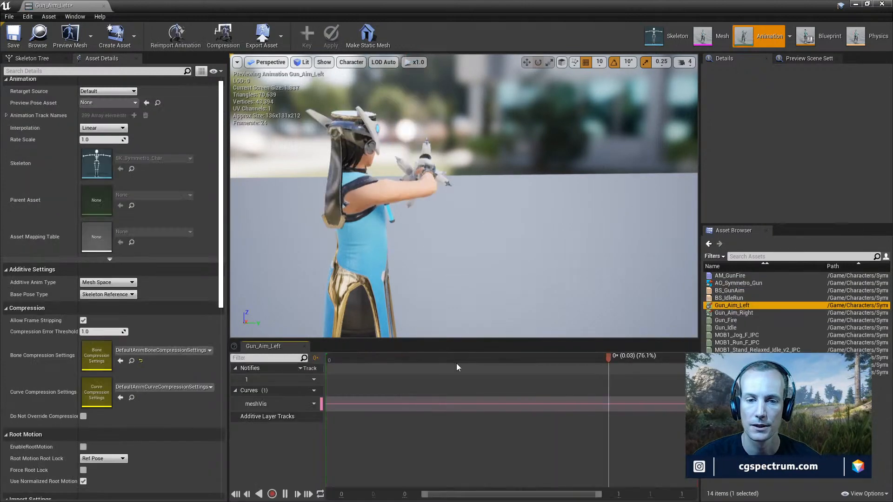
left_click(107, 295)
left_click(115, 321)
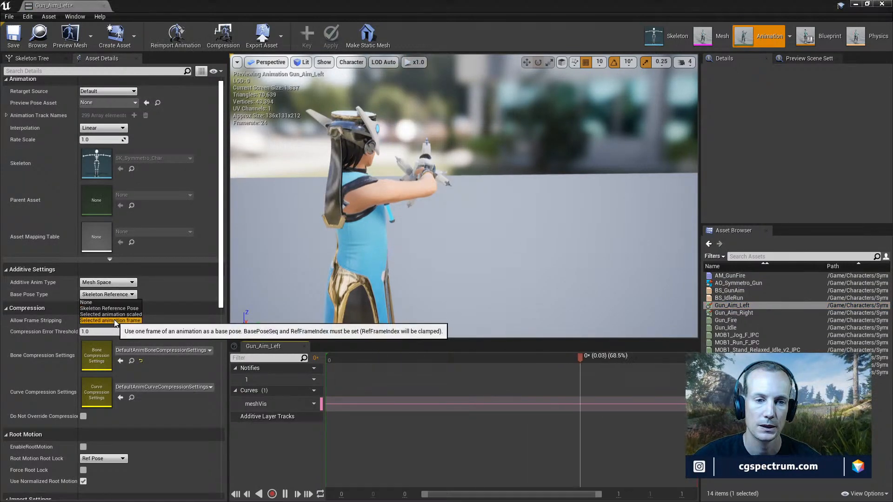
double_click(733, 313)
left_click(108, 295)
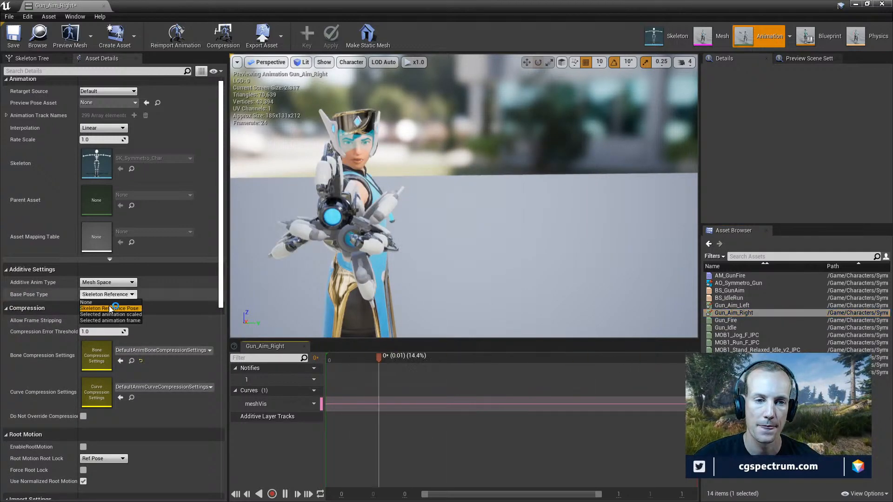
left_click(115, 321)
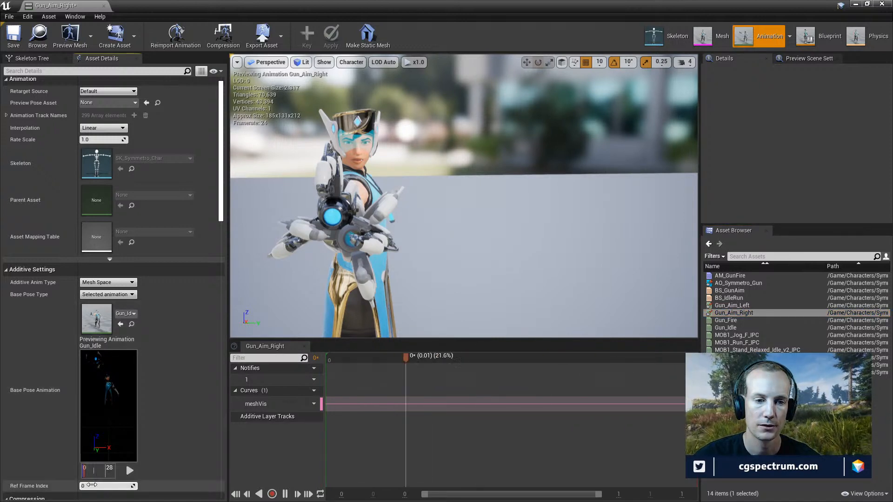
Set Gun_Aim_Right's Ref Frame Index to -1 and preview the blend across the AO_Symmetro_Gun grid
left_click_drag(106, 486, 95, 486)
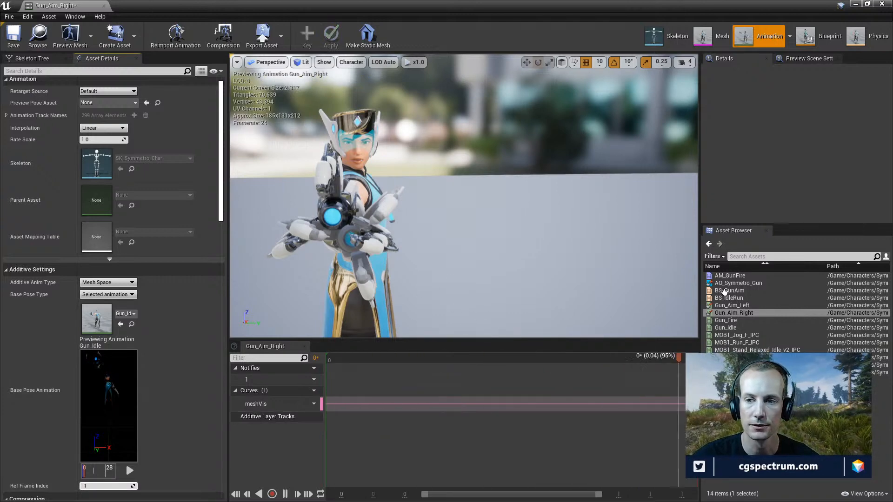
double_click(739, 283)
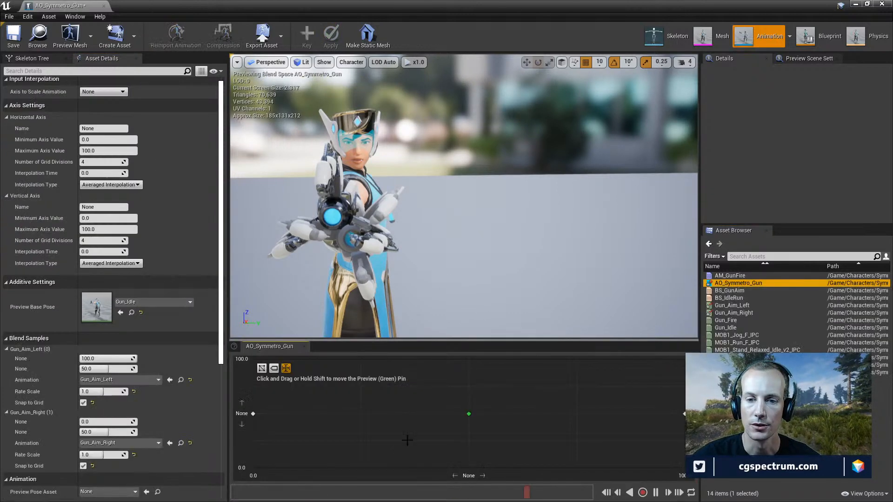
left_click_drag(360, 450, 610, 363)
left_click_drag(645, 408, 484, 424)
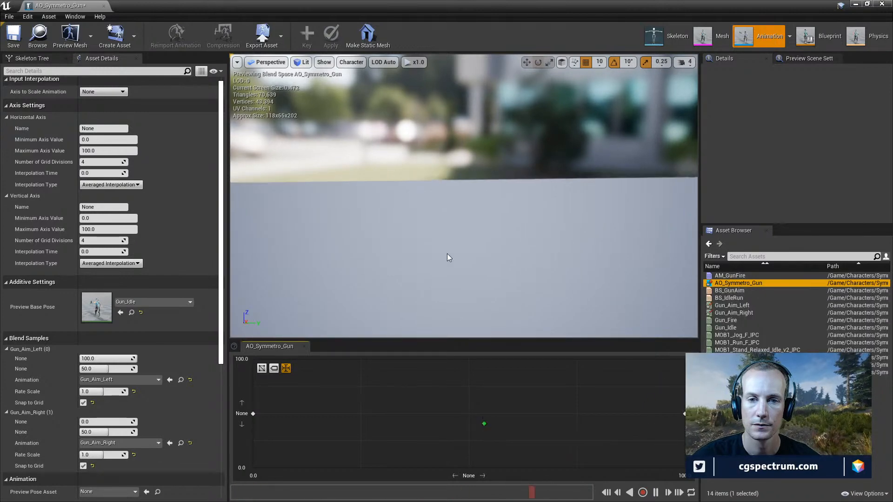
Open Gun_Aim_Left from the aim offset and check its available Base Pose Type options
right_click_drag(448, 253, 637, 227)
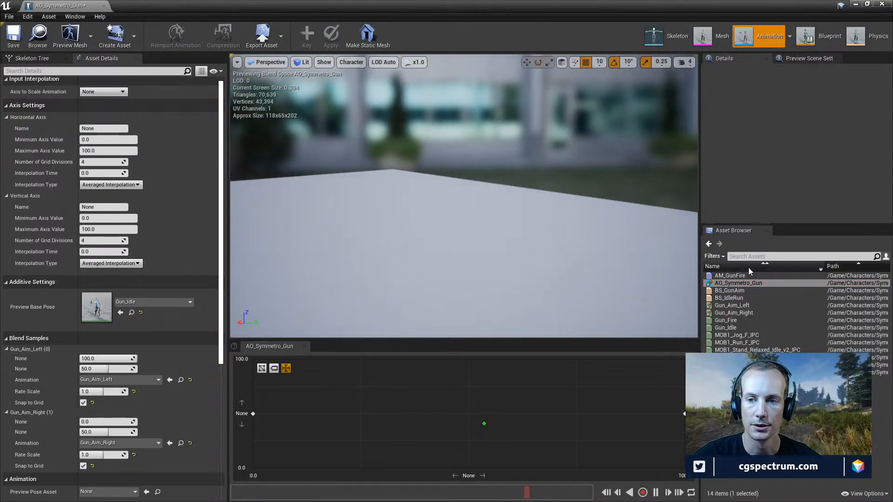
double_click(732, 306)
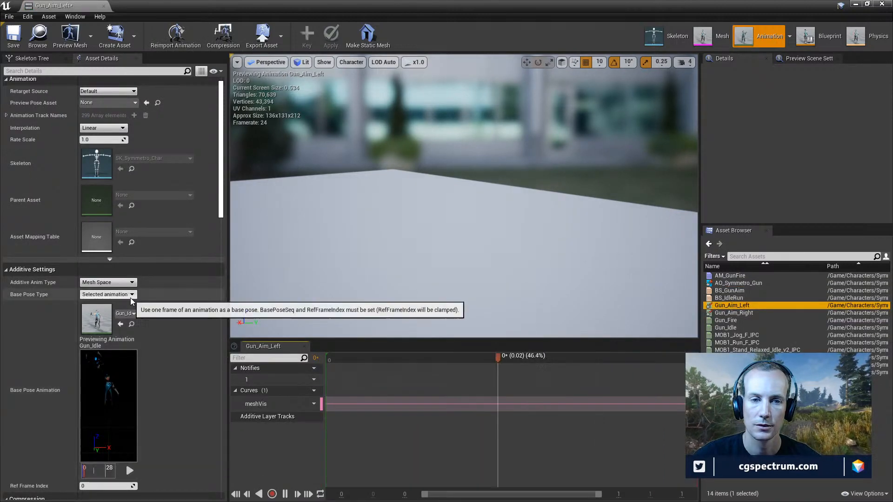
left_click(131, 295)
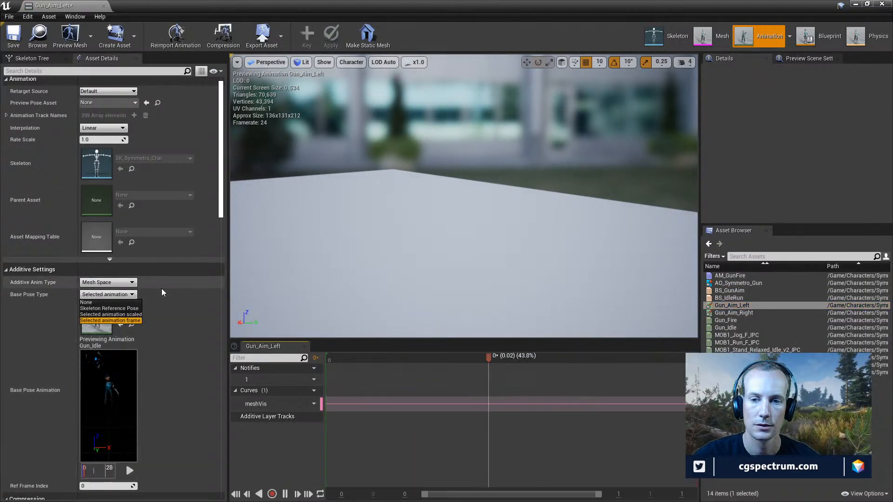
left_click(162, 290)
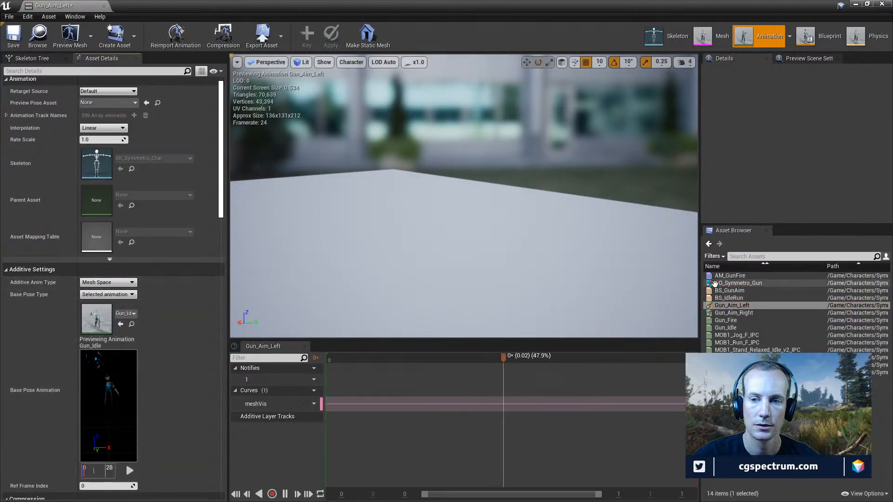
Preview Gun_Idle and AO_Symmetro_Gun in turn to compare how each displays the character
double_click(728, 328)
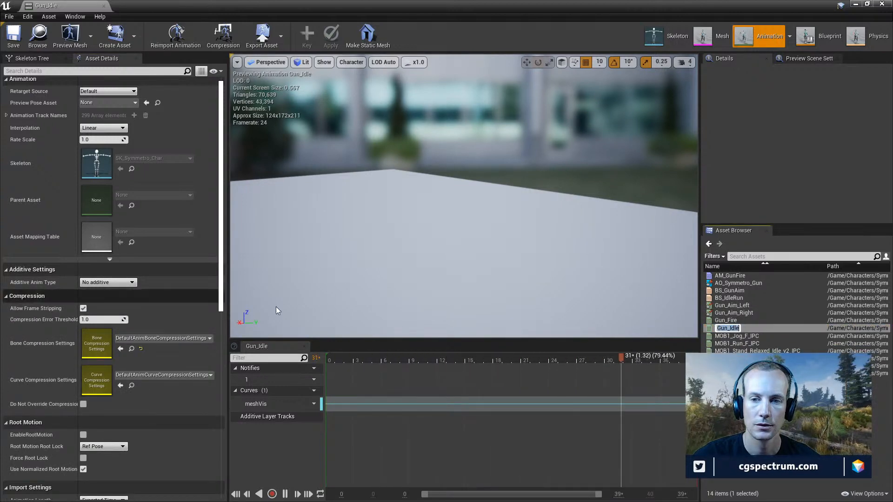
double_click(738, 283)
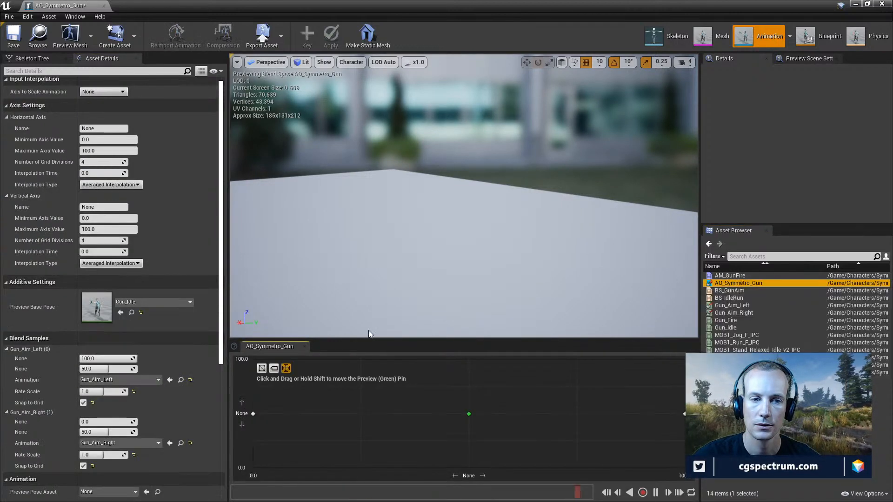
double_click(734, 328)
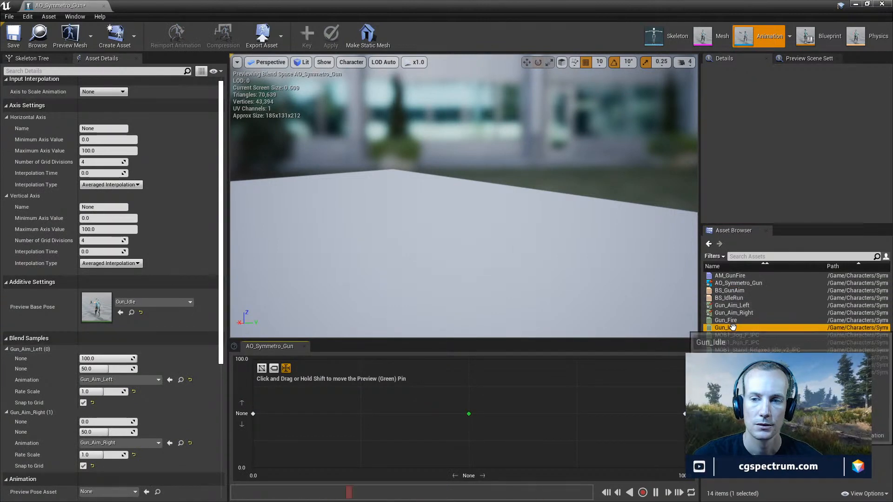
left_click(731, 305)
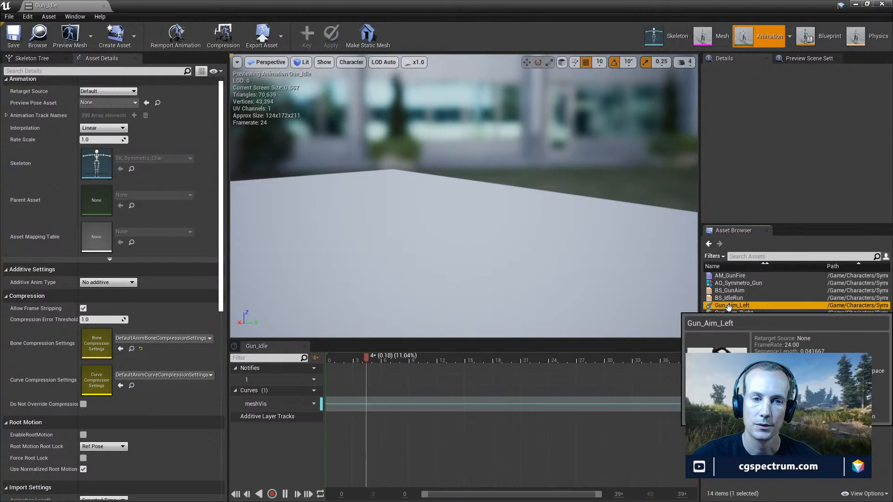
Compare the Base Pose Type settings of Gun_Aim_Right and Gun_Aim_Left
double_click(716, 313)
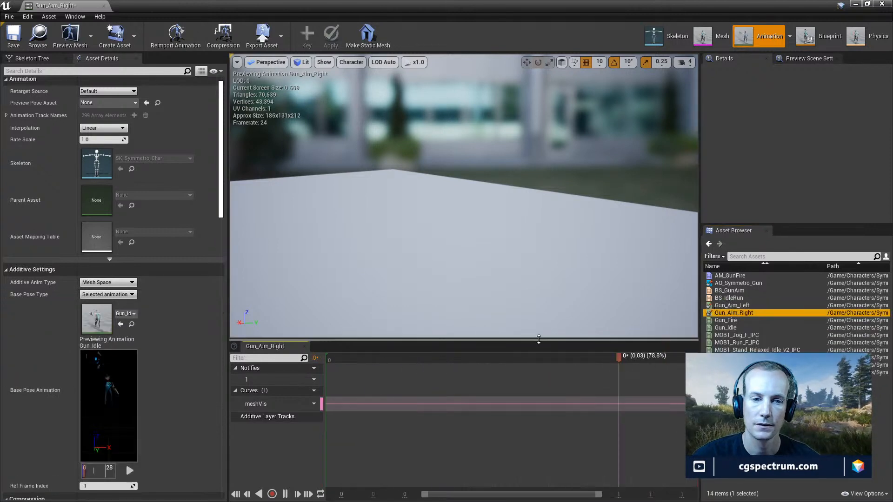
left_click(125, 295)
left_click(163, 291)
left_click(734, 306)
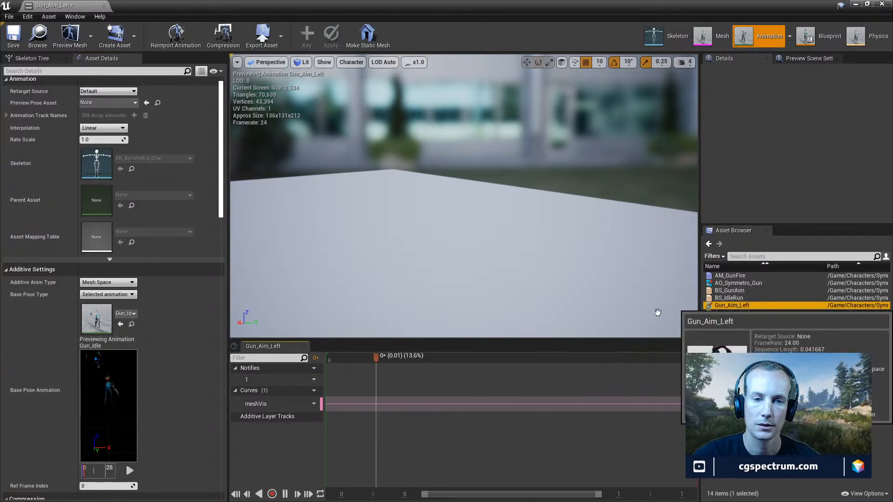
scroll(163, 297, "down", 2)
left_click(123, 265)
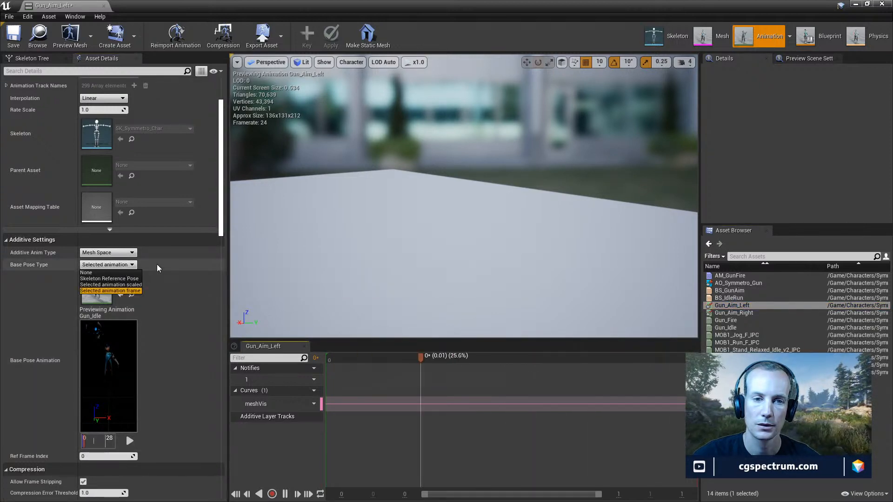
left_click(164, 304)
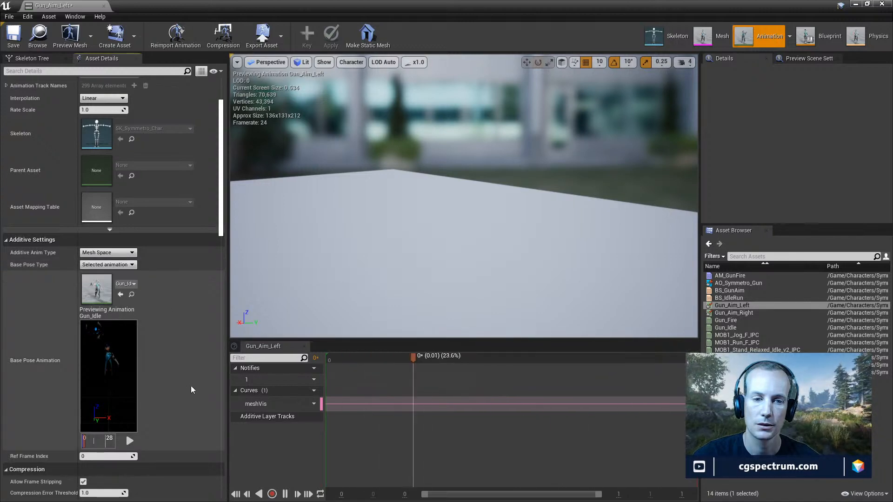
Close the animation editor and save all modified assets in the project
left_click(101, 6)
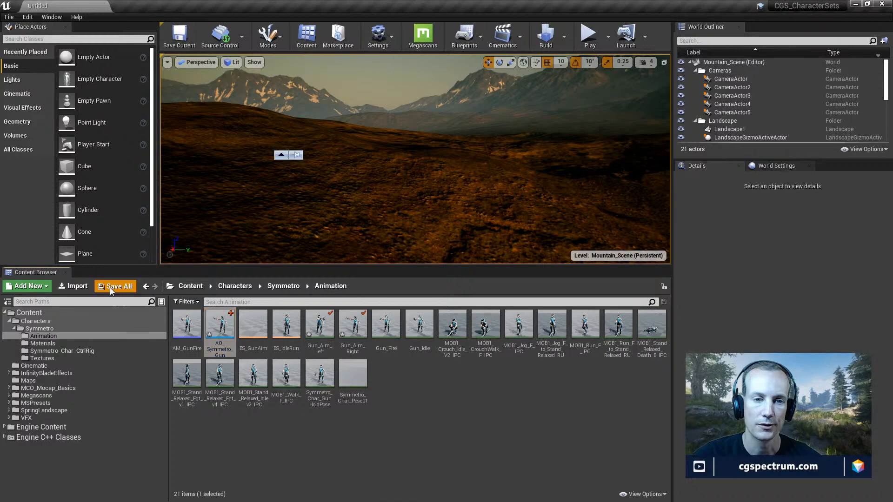
left_click(111, 288)
left_click(530, 342)
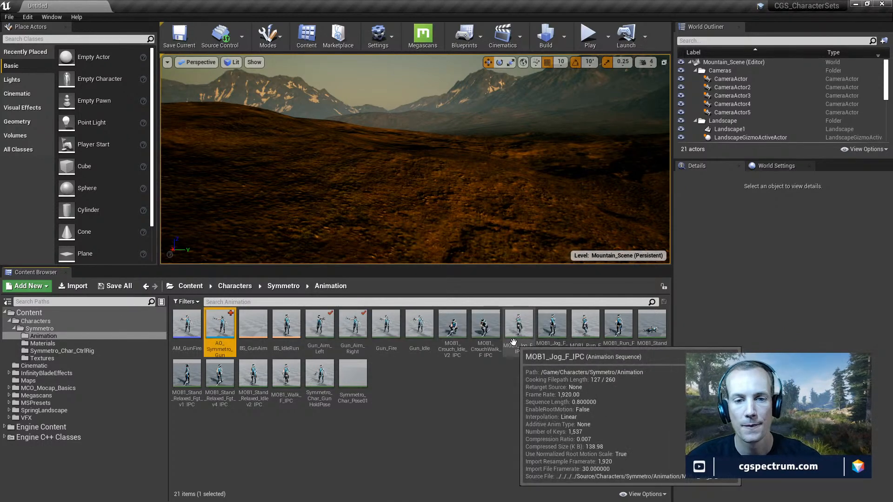
Reopen AO_Symmetro_Gun and preview the blend between the centre of the grid and the Gun_Aim_Left sample
double_click(220, 324)
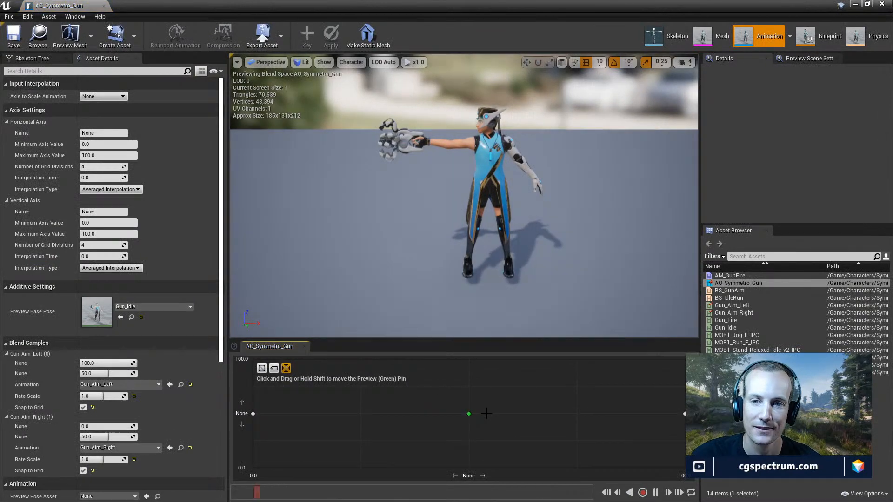
left_click_drag(486, 414, 611, 427)
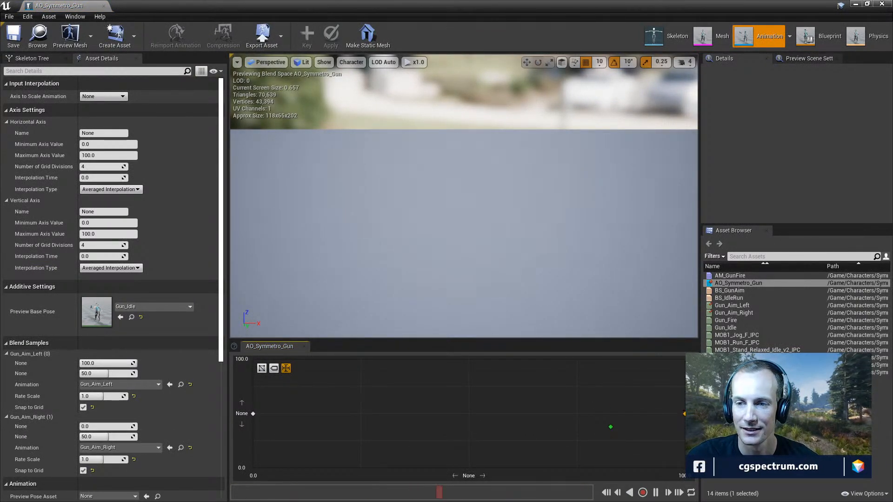
Review Gun_Aim_Left's Additive Anim Type, Base Pose Type and base pose animation options
double_click(732, 305)
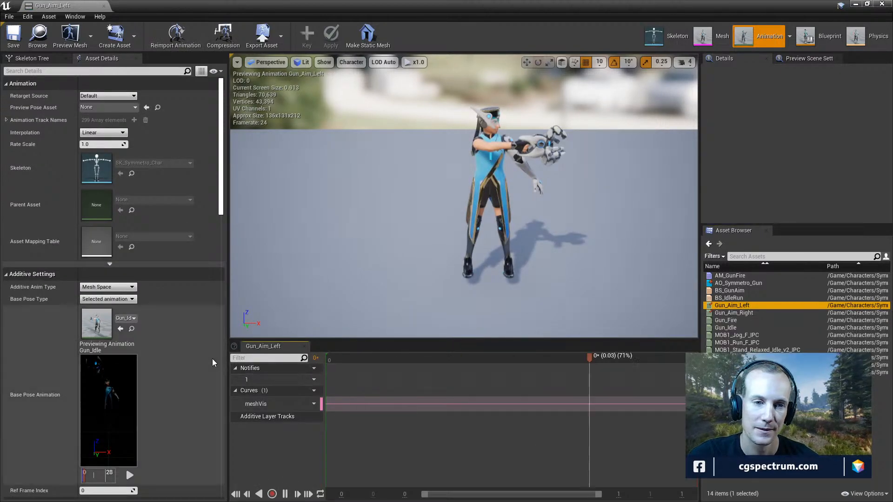
left_click(127, 298)
left_click(144, 299)
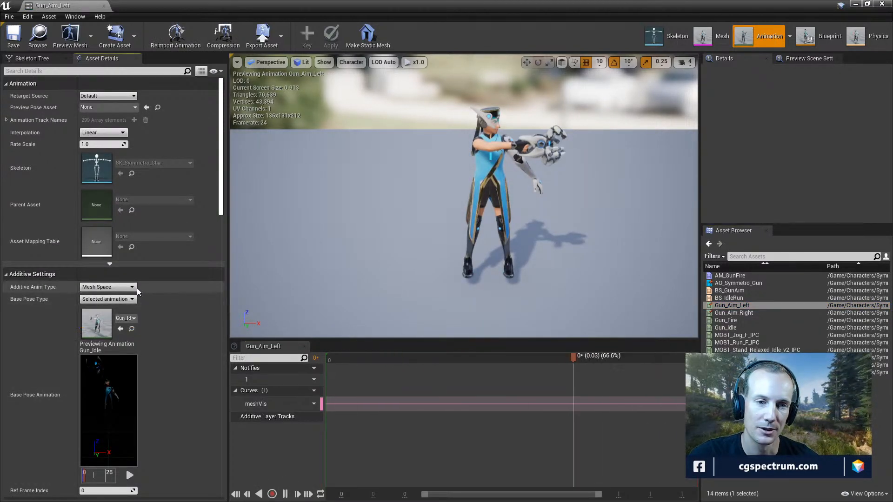
left_click(132, 286)
left_click(163, 281)
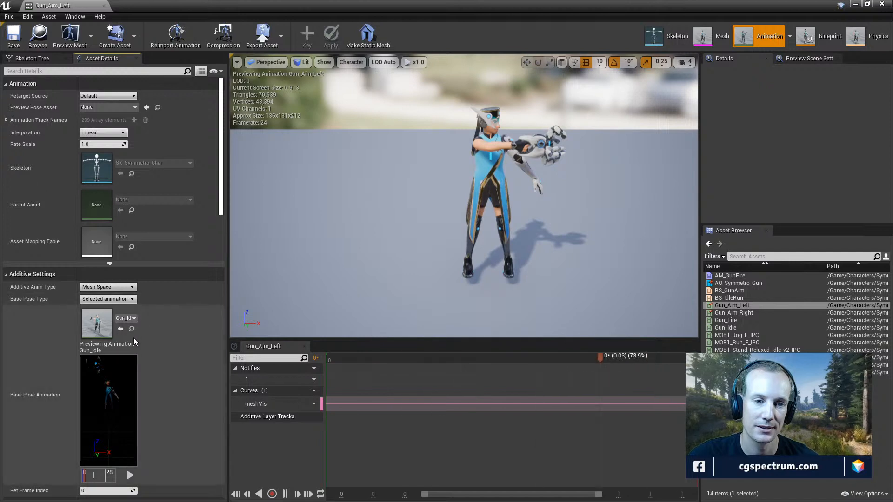
left_click(134, 318)
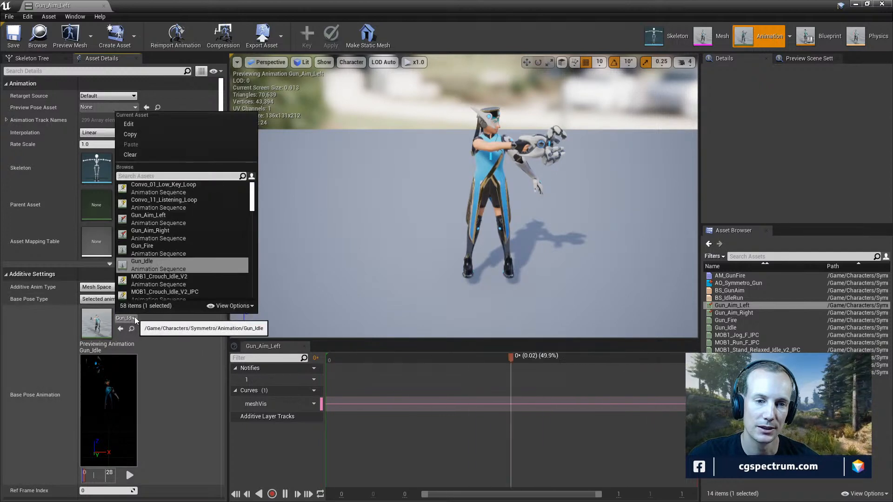
left_click(166, 334)
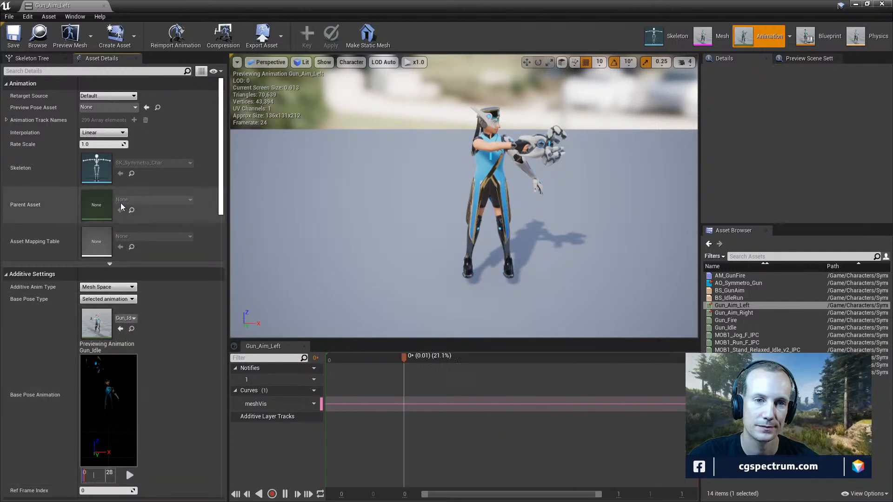
Delete the Gun_Aim_Left sample at horizontal 100, vertical 50 from the AO_Symmetro_Gun grid
double_click(739, 283)
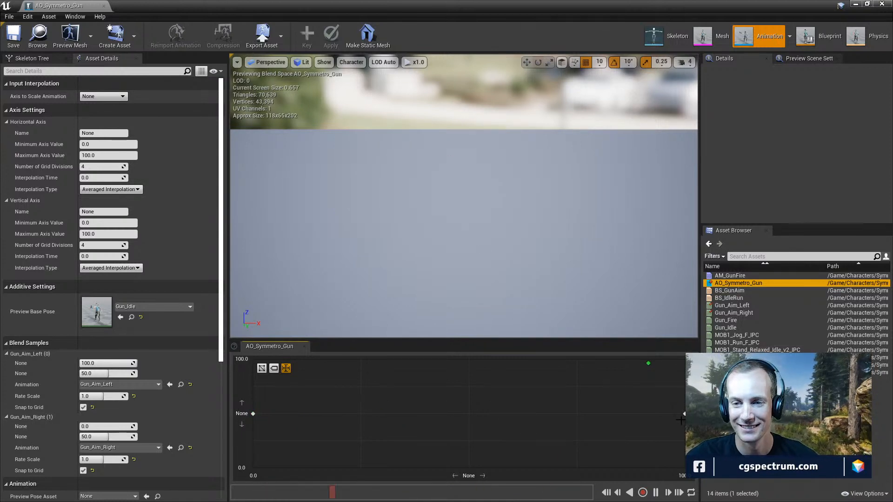
left_click(683, 414)
key("Delete")
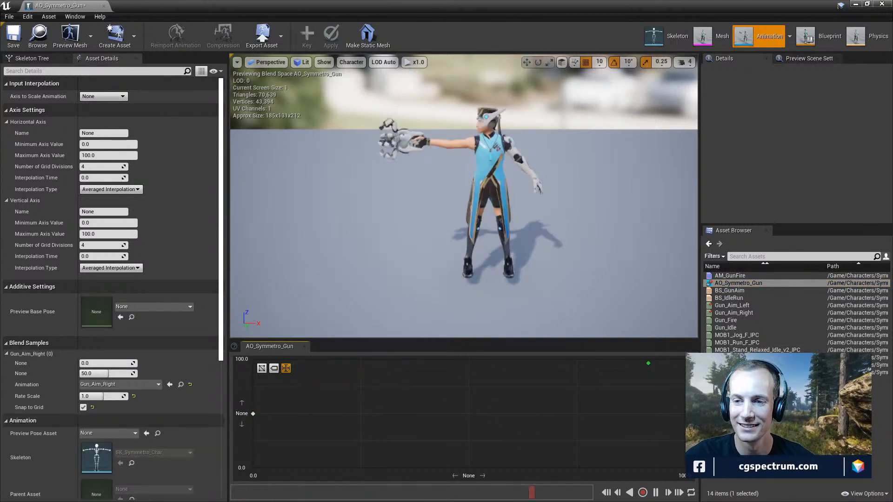
Try to place Gun_Aim_Left back on the AO_Symmetro_Gun blend grid
left_click_drag(732, 306, 683, 368)
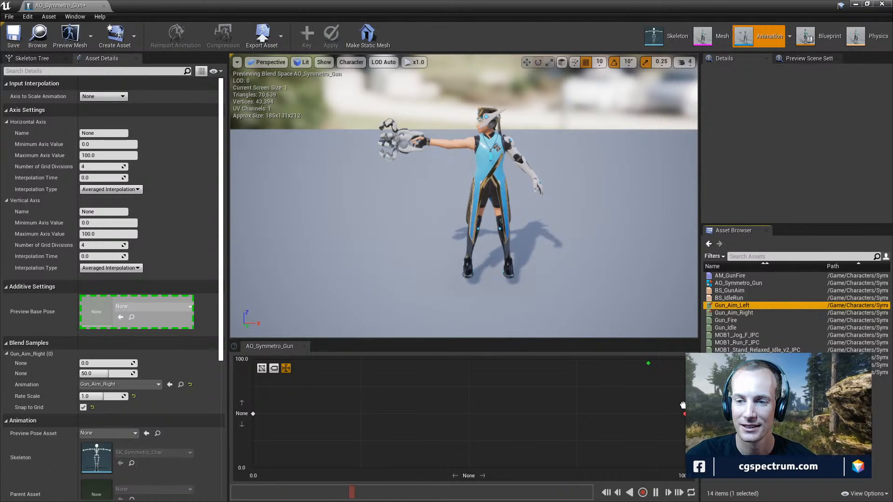
left_click_drag(683, 406, 682, 405)
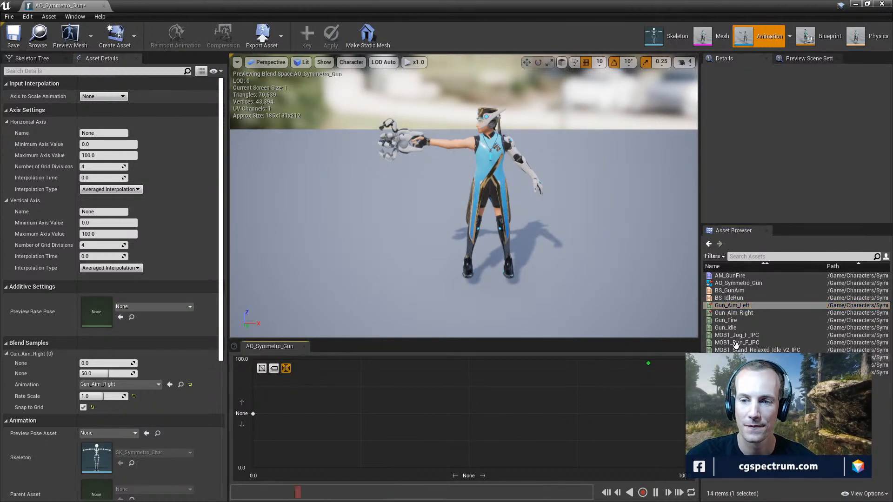
left_click_drag(730, 309, 615, 419)
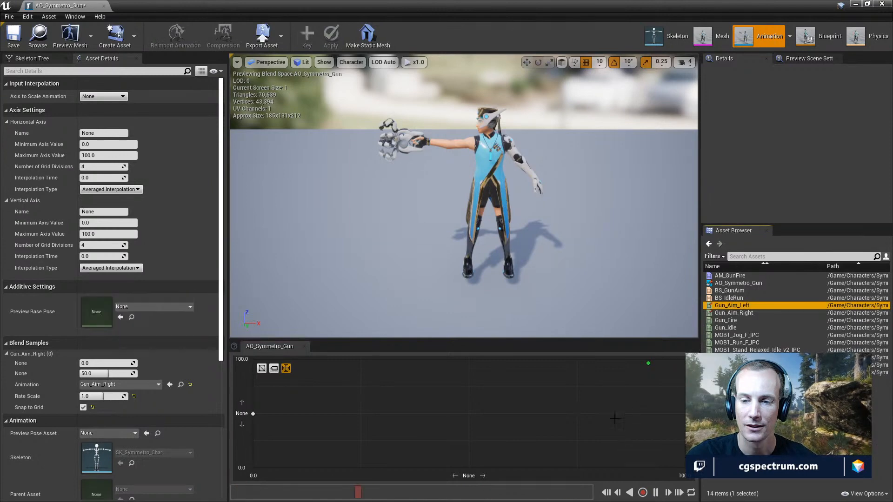
Save the Gun_Aim_Left animation and check its Additive Anim Type options
double_click(734, 306)
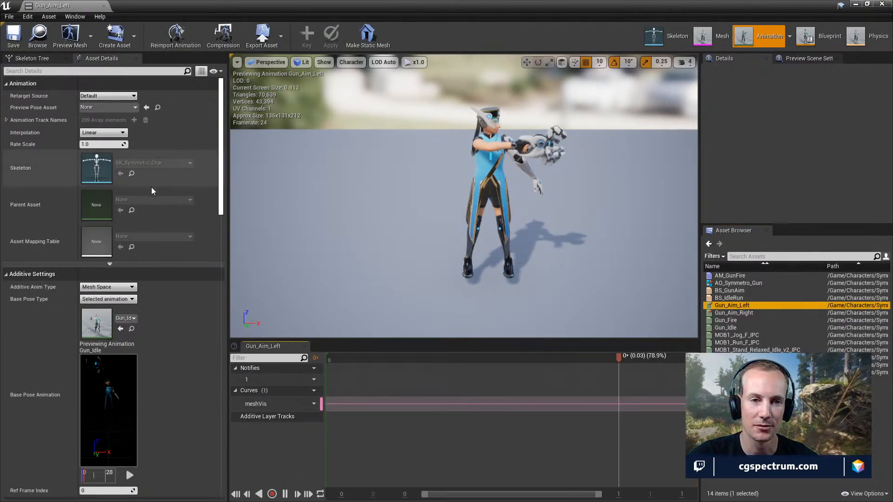
left_click(12, 45)
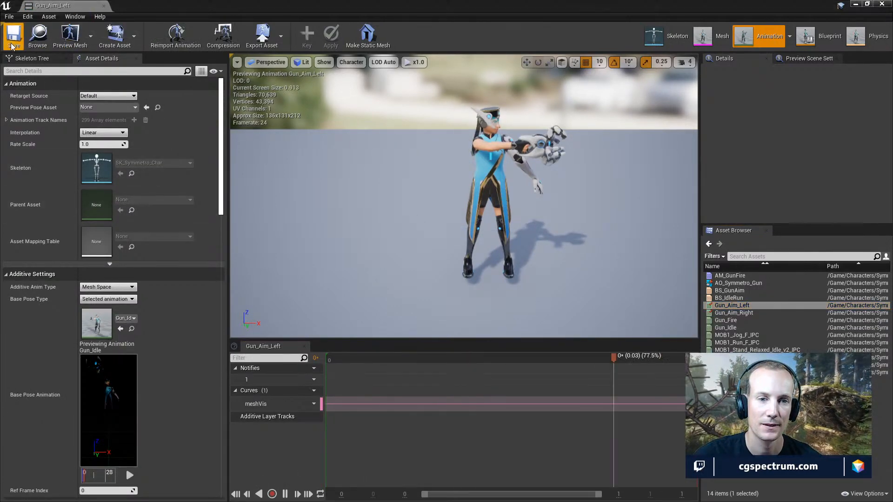
left_click(126, 288)
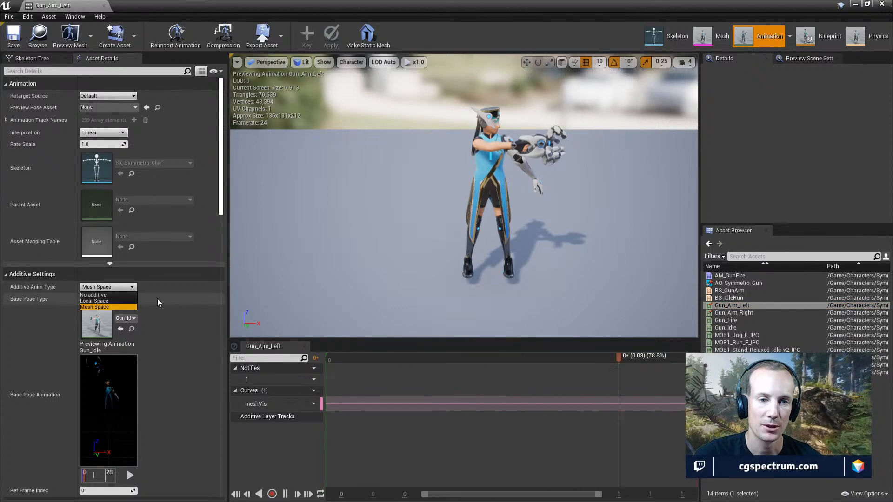
left_click(153, 303)
Switch Gun_Aim_Left's Base Pose Type to Skeleton Reference Pose and back to Selected animation frame
left_click(109, 299)
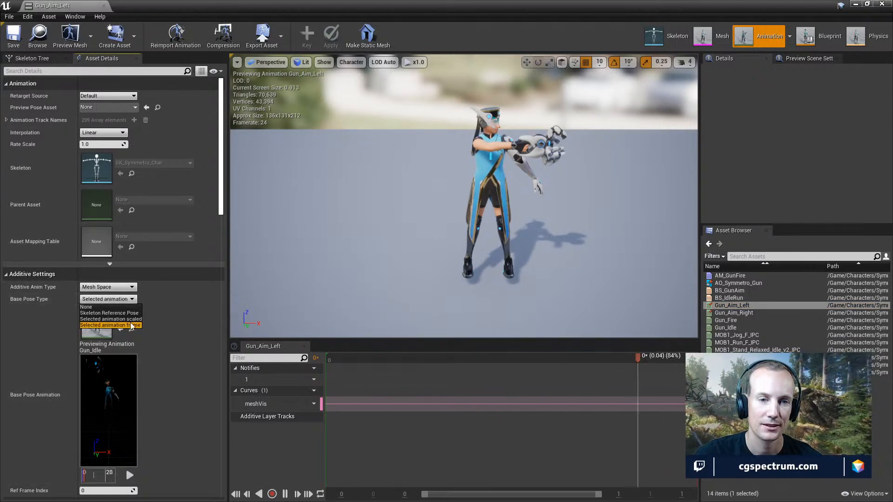
left_click(111, 313)
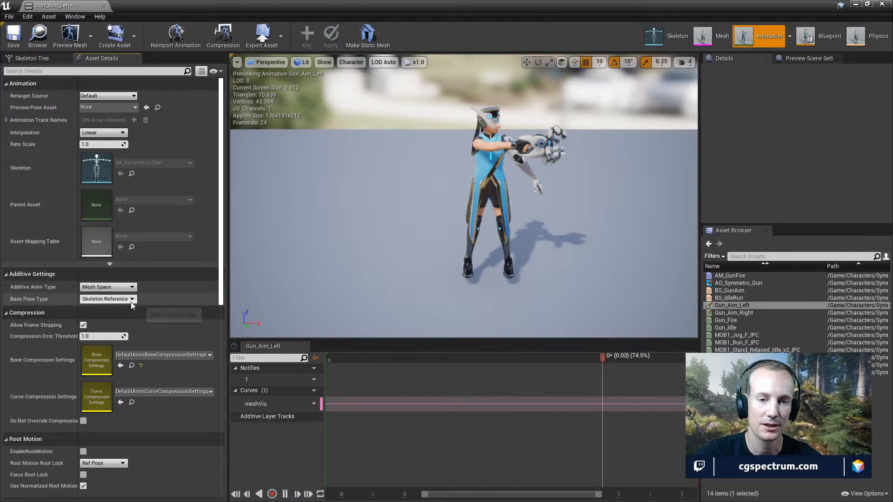
left_click(133, 300)
left_click(118, 313)
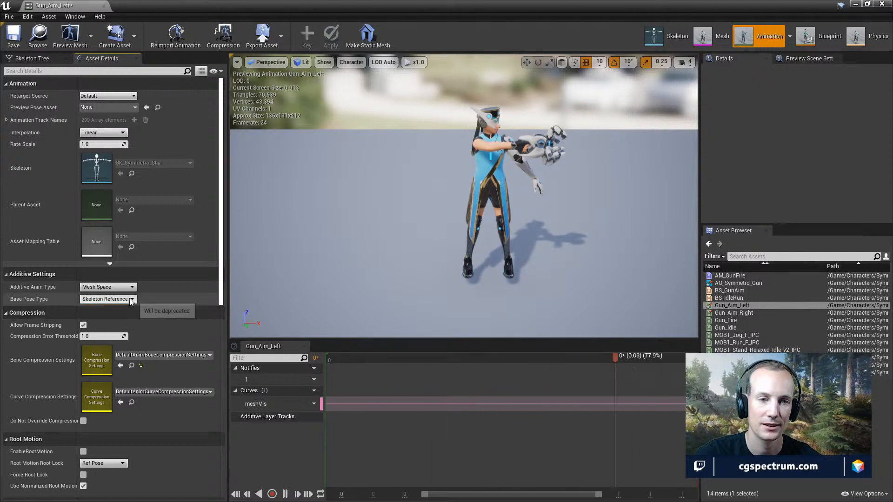
left_click(130, 299)
left_click(120, 325)
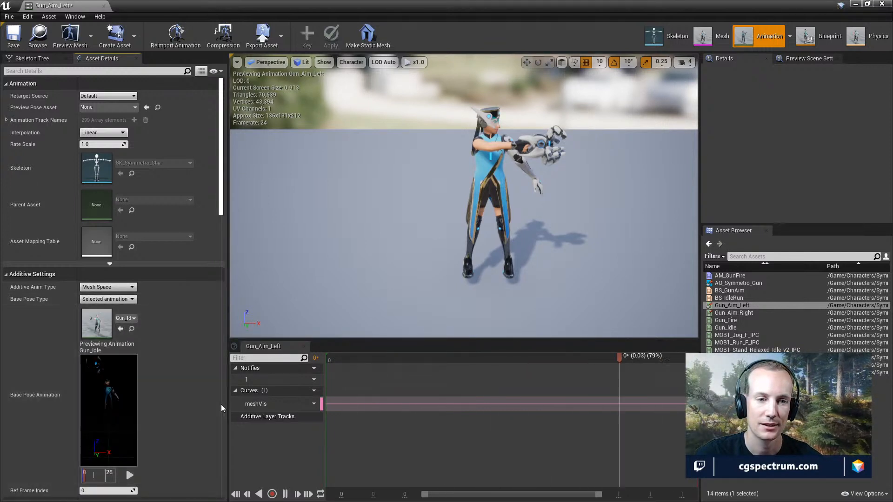
Reselect Gun_Idle as Gun_Aim_Left's base pose animation and review its base pose preview
left_click(127, 320)
left_click(154, 270)
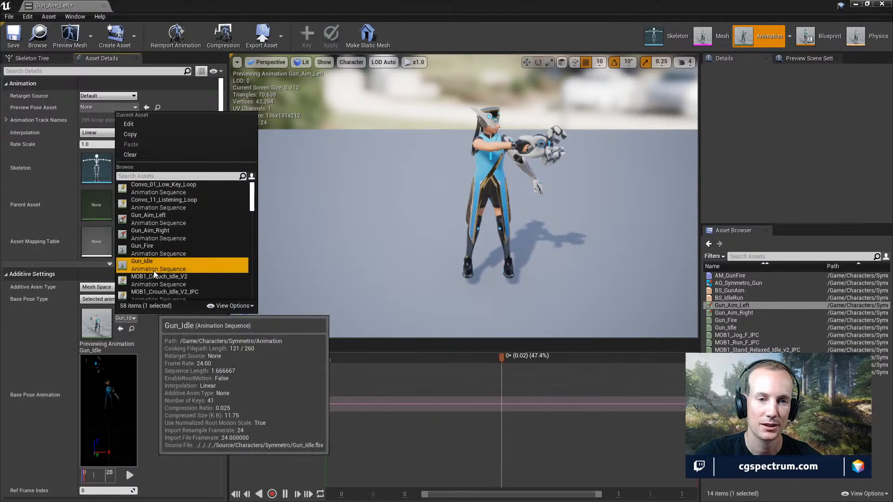
left_click(49, 322)
scroll(116, 356, "down", 1)
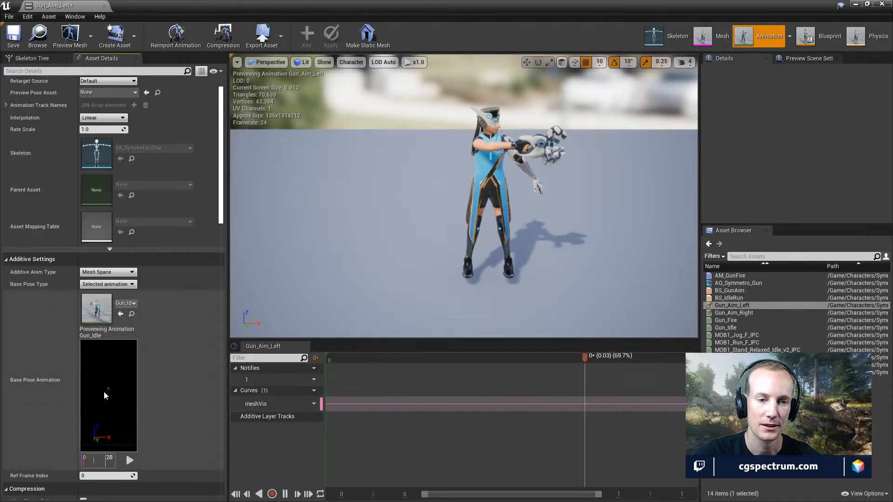
Recheck Gun_Aim_Left's base pose animation choice and try to place Gun_Aim_Left at horizontal 100, vertical 50 on AO_Symmetro_Gun's blend grid
left_click(133, 304)
left_click(187, 323)
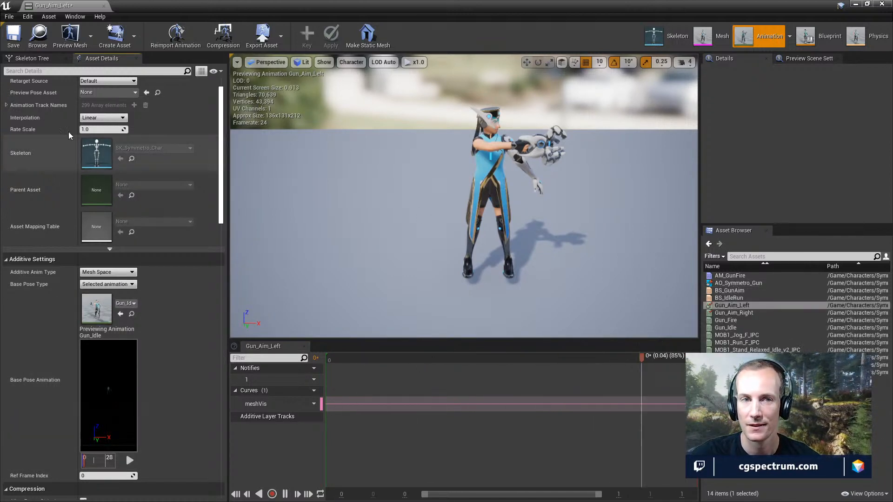
left_click(738, 282)
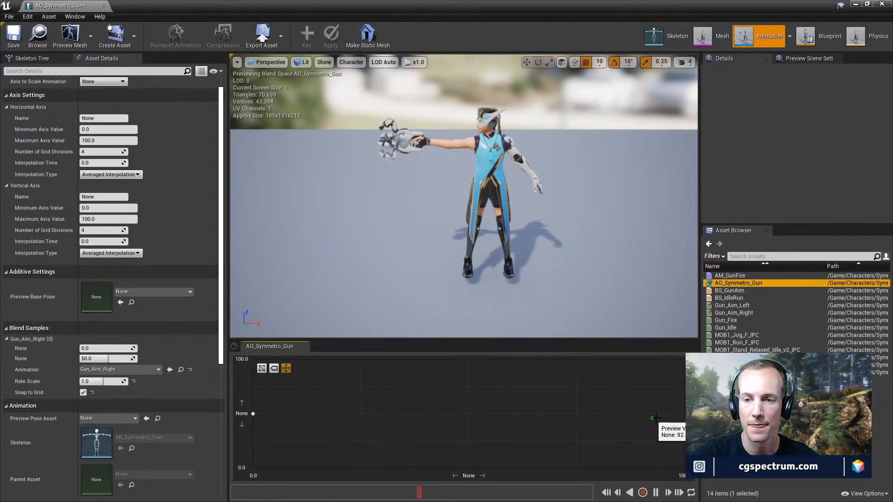
left_click_drag(741, 307, 684, 370)
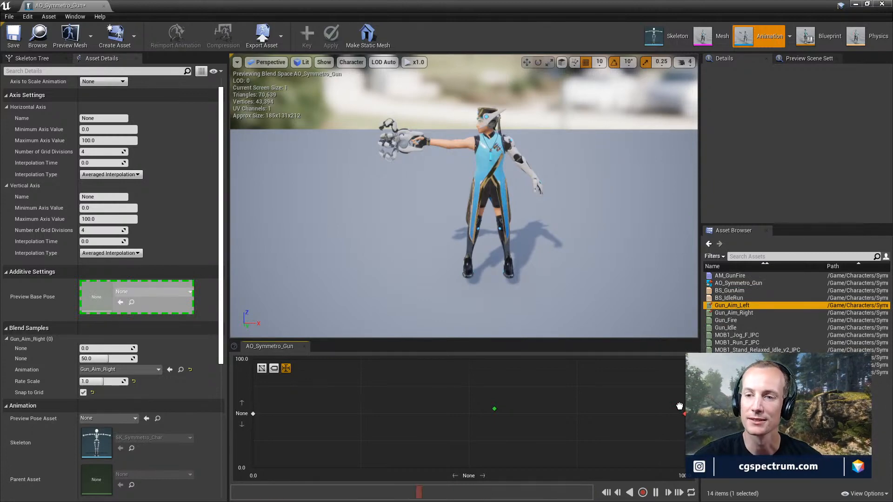
left_click_drag(680, 407, 682, 411)
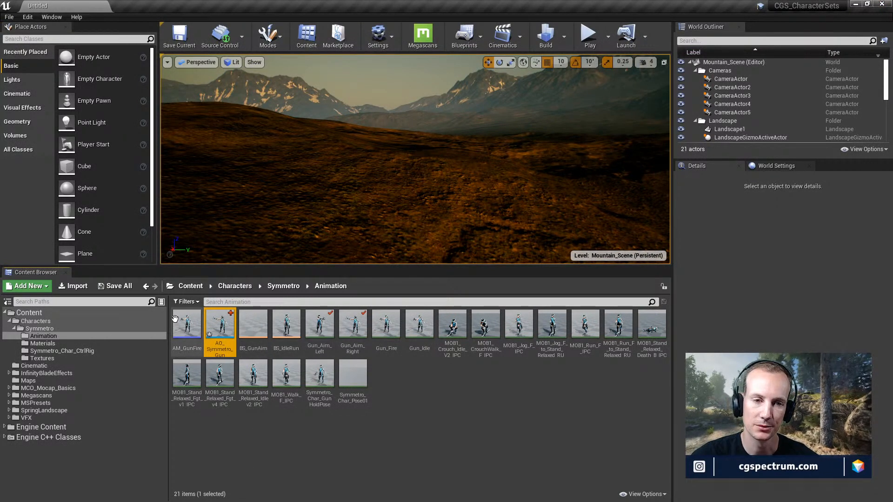
Save the modified AO_Symmetro_Gun aim offset from the main editor
left_click(123, 287)
left_click(529, 341)
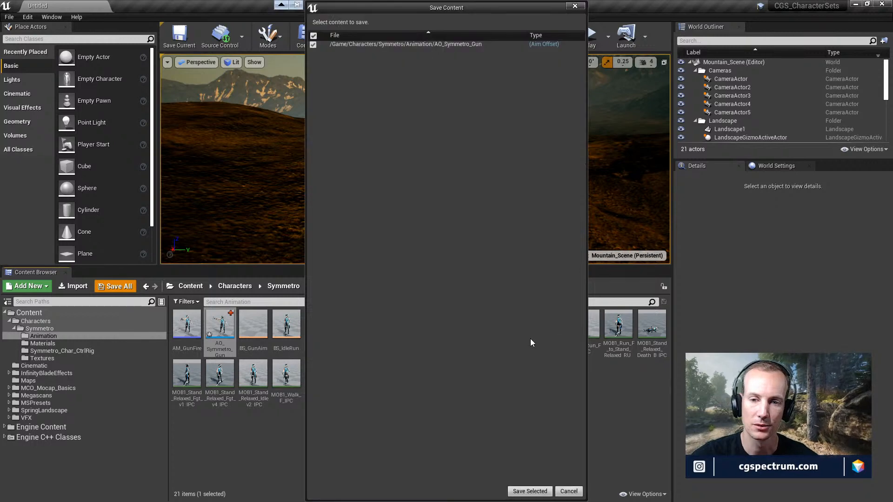
left_click(535, 491)
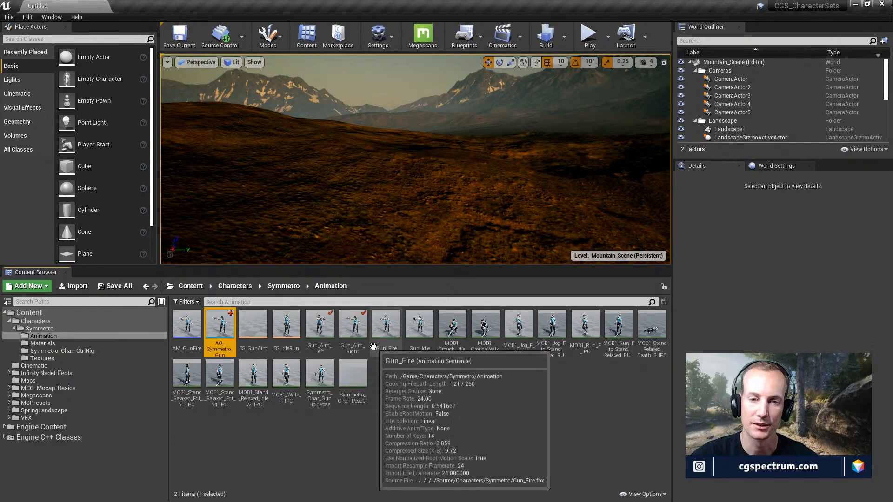
Revert the Gun_Aim_Left animation to its source control version
left_click(329, 320)
right_click(329, 320)
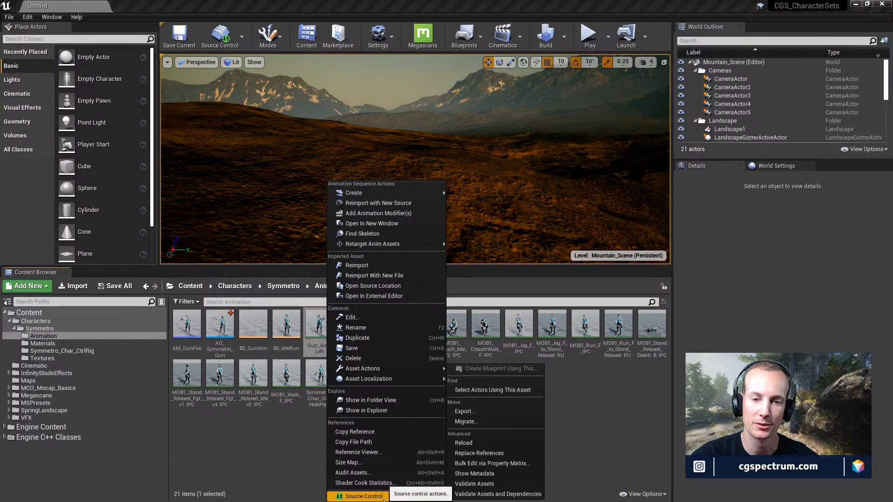
mouse_move(384, 497)
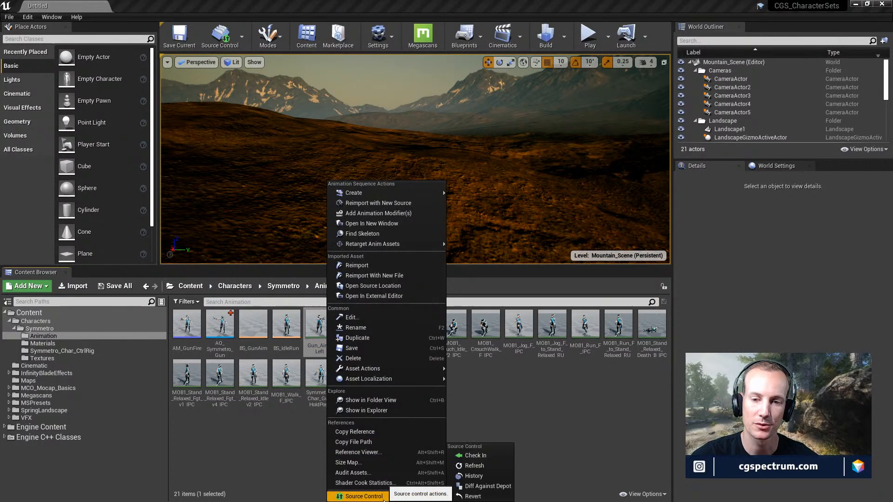
left_click(473, 496)
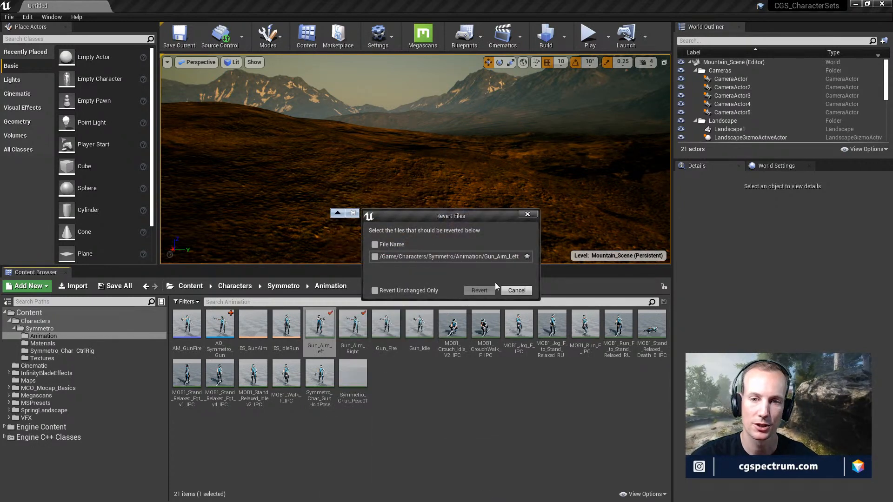
left_click(375, 257)
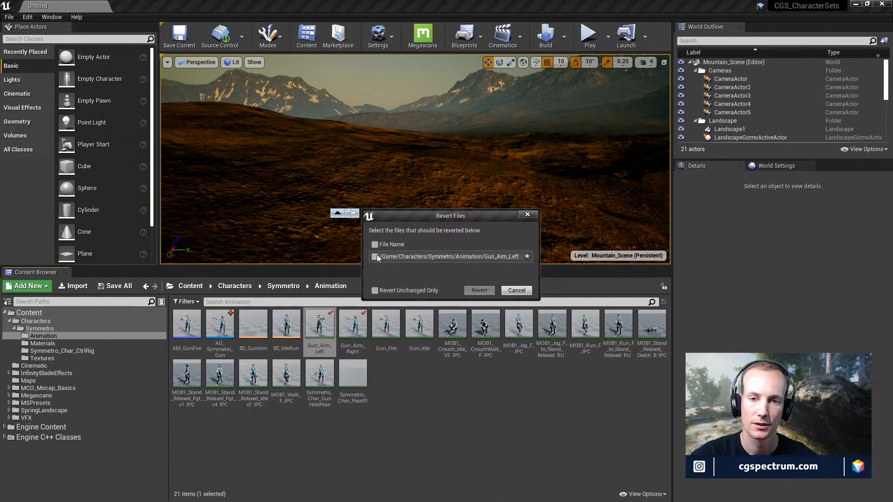
left_click(479, 291)
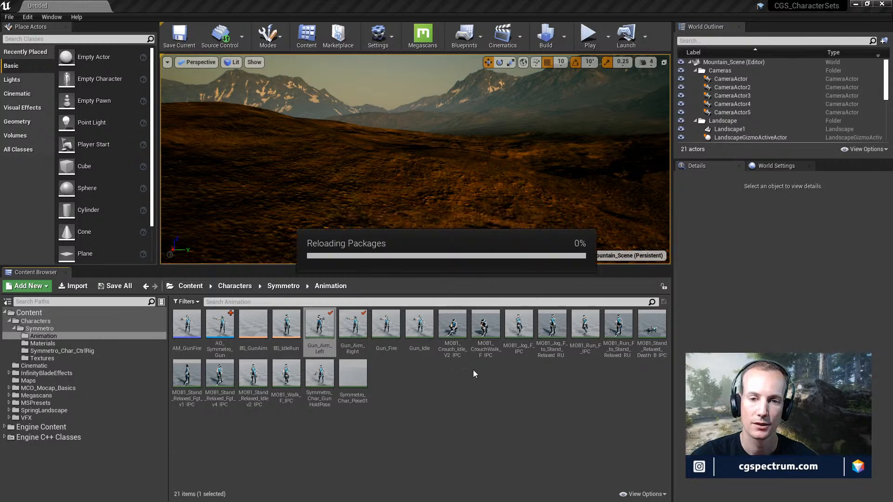
Make Gun_Aim_Left Mesh Space additive, with Gun_Idle as its selected animation frame base pose, and save it with source control check-out
double_click(317, 328)
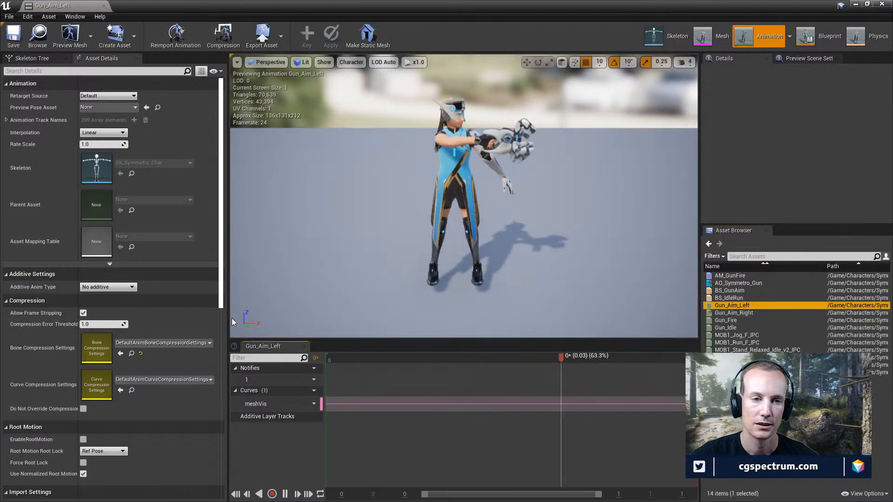
left_click(107, 287)
left_click(116, 306)
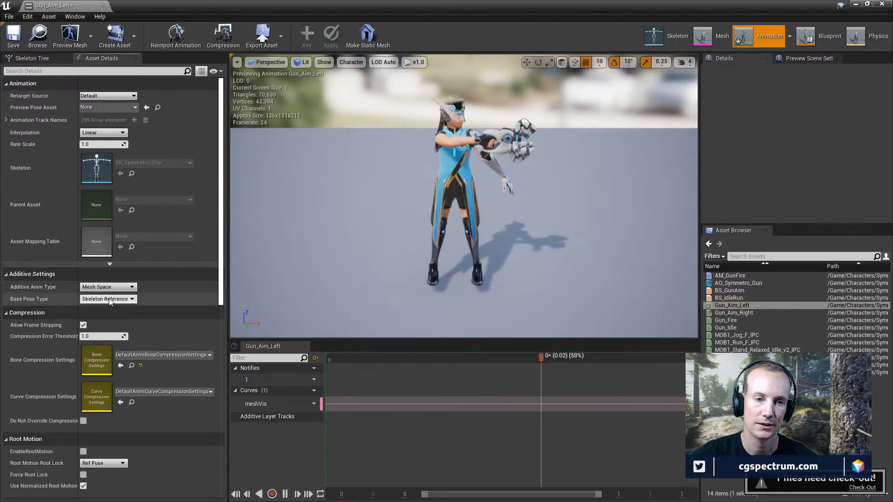
left_click(108, 297)
left_click(110, 326)
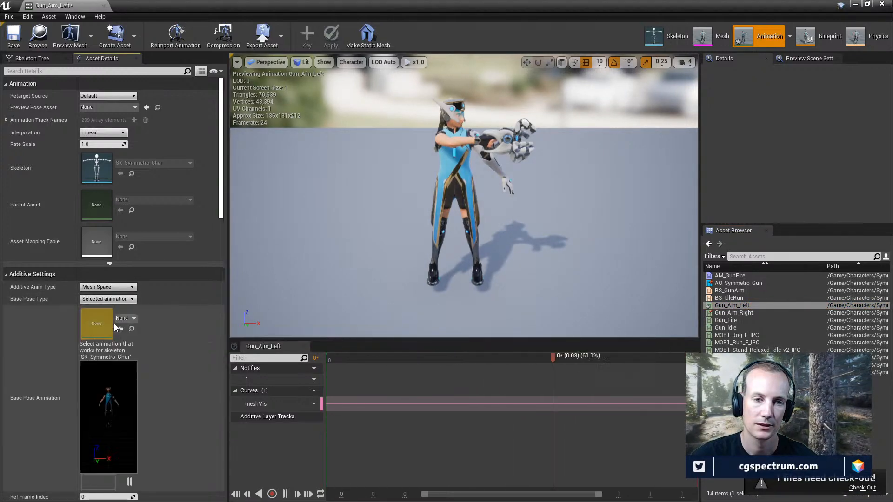
left_click(127, 319)
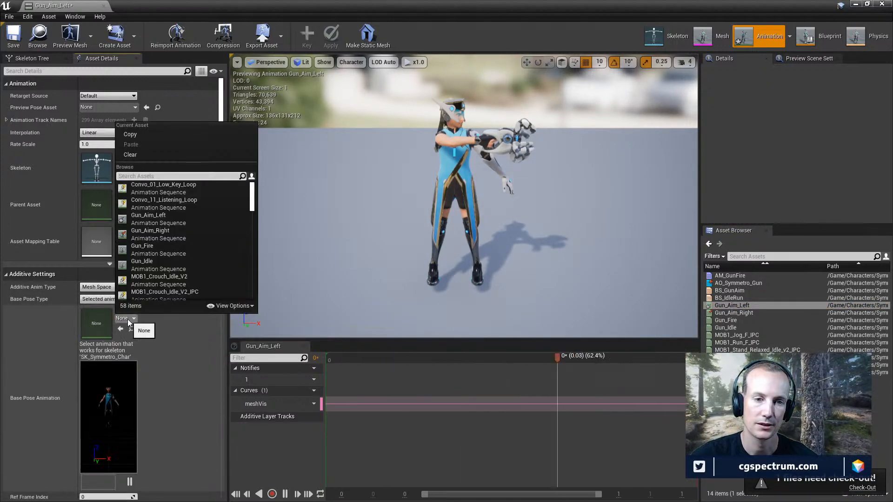
left_click(163, 266)
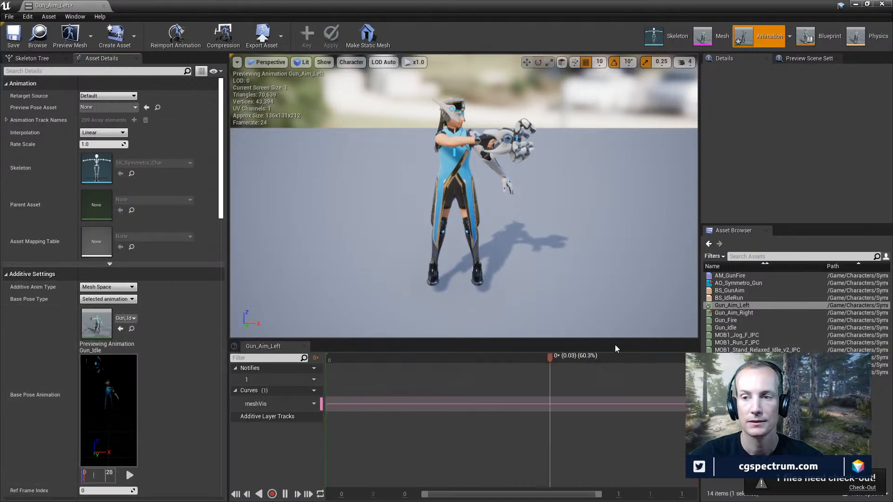
left_click(14, 36)
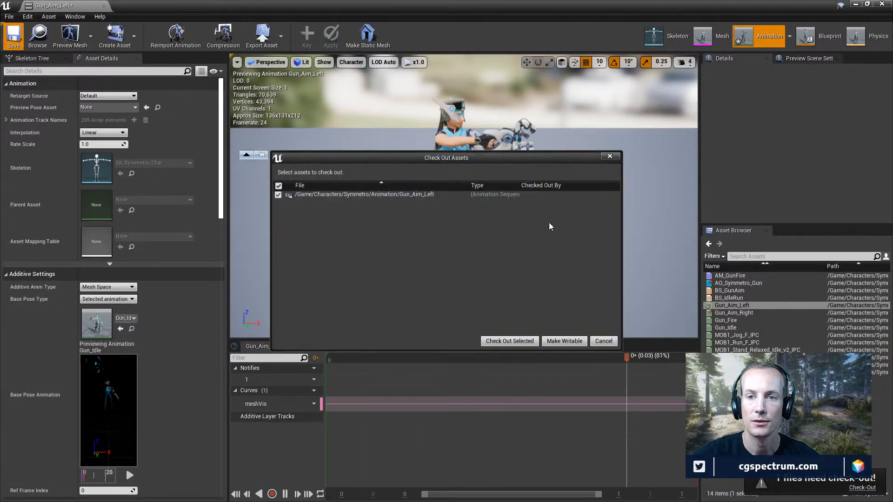
left_click(510, 341)
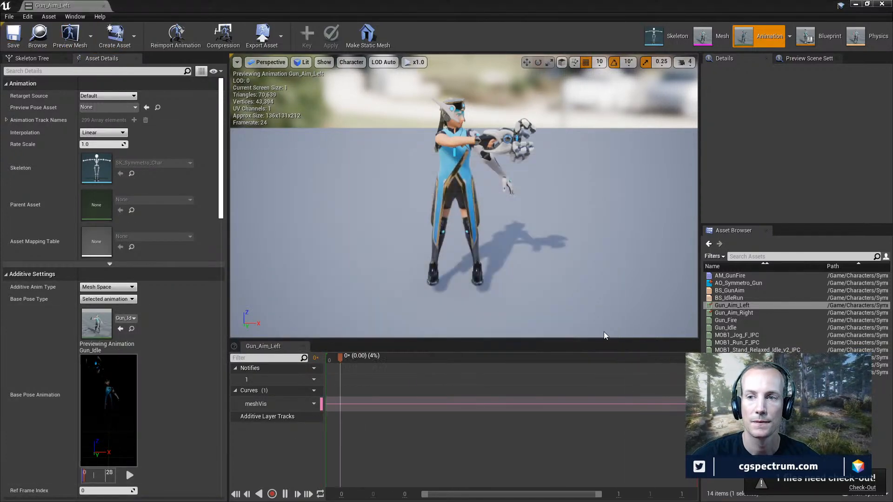
Reopen AO_Symmetro_Gun and try to place Gun_Aim_Left at the far end of the horizontal axis
double_click(734, 282)
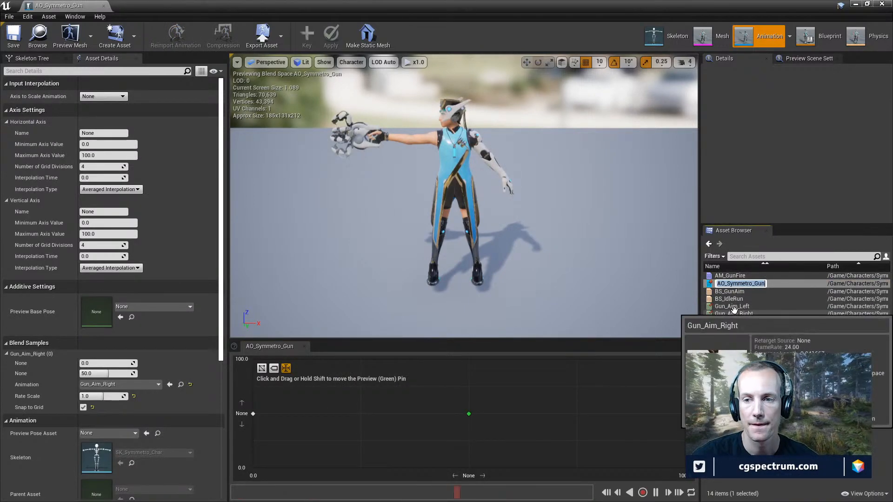
left_click(731, 306)
left_click_drag(731, 305, 682, 412)
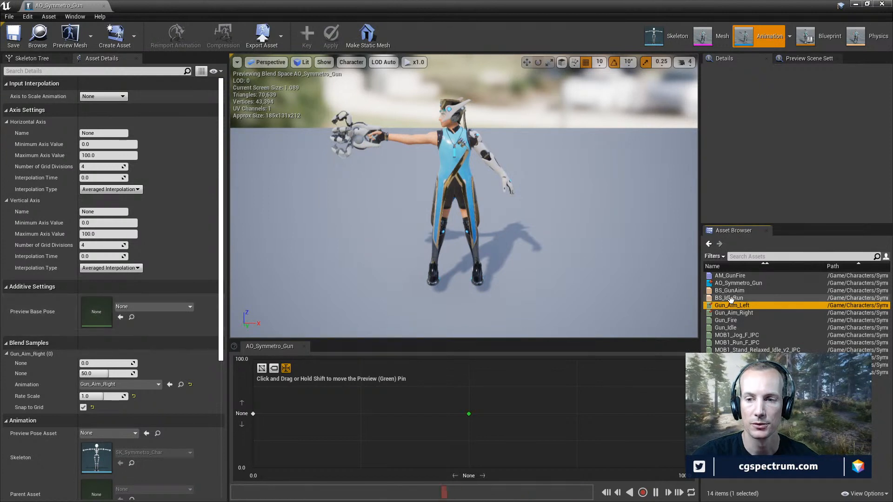
Set AO_Symmetro_Gun's Preview Base Pose to Gun_Idle and try again to add Gun_Aim_Left to the blend grid
left_click(726, 328)
left_click_drag(726, 328, 124, 319)
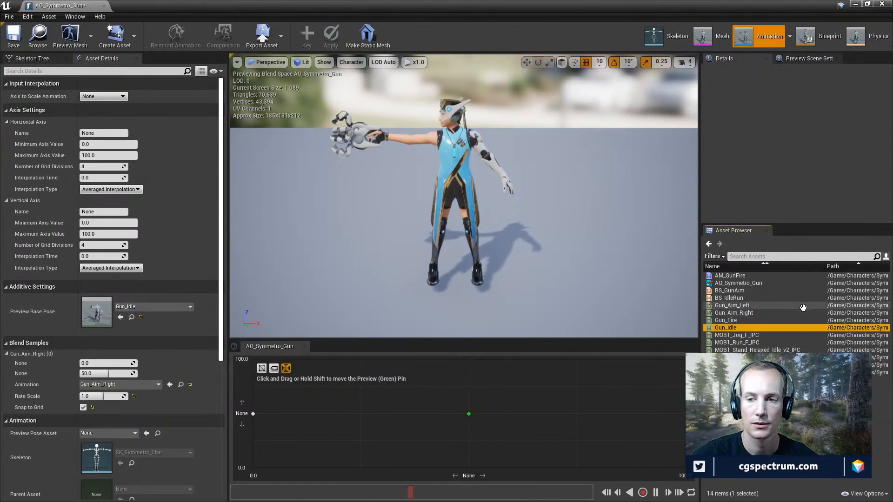
left_click(732, 305)
left_click_drag(732, 305, 679, 419)
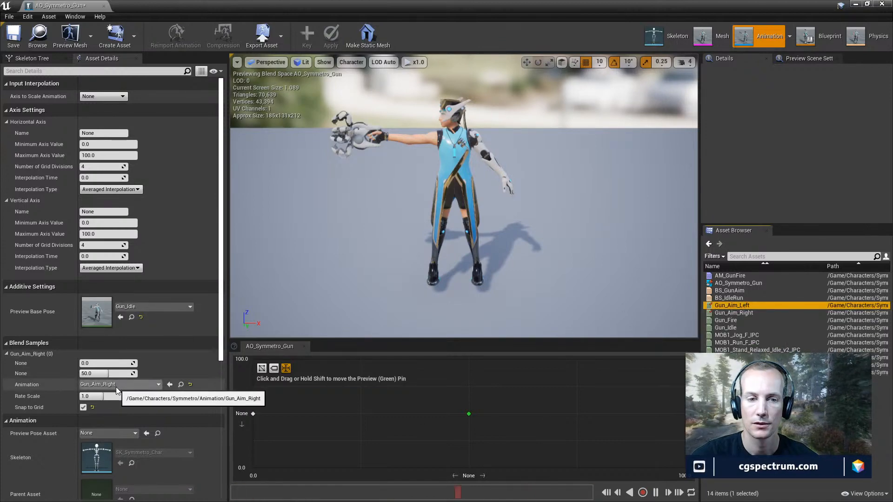
Check the Gun_Aim_Right sample's animation choices and inspect the Gun_Aim_Left and Gun_Aim_Right assets
left_click(149, 385)
left_click(168, 405)
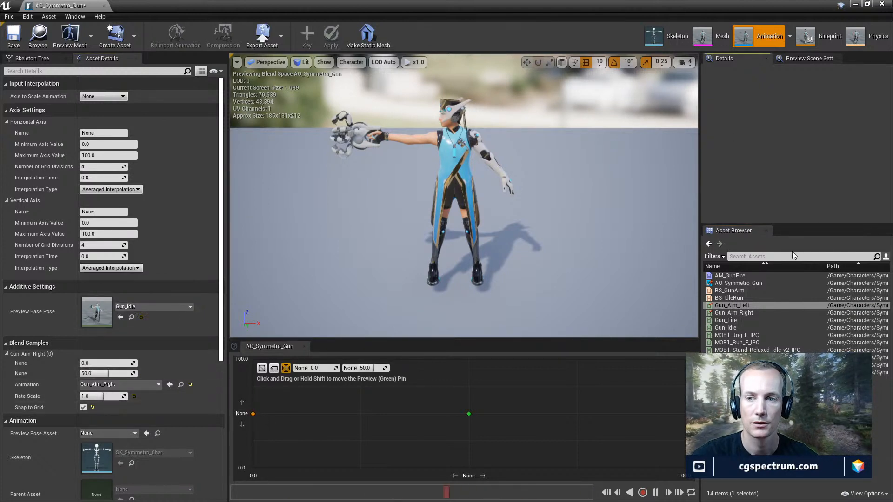
left_click(739, 305)
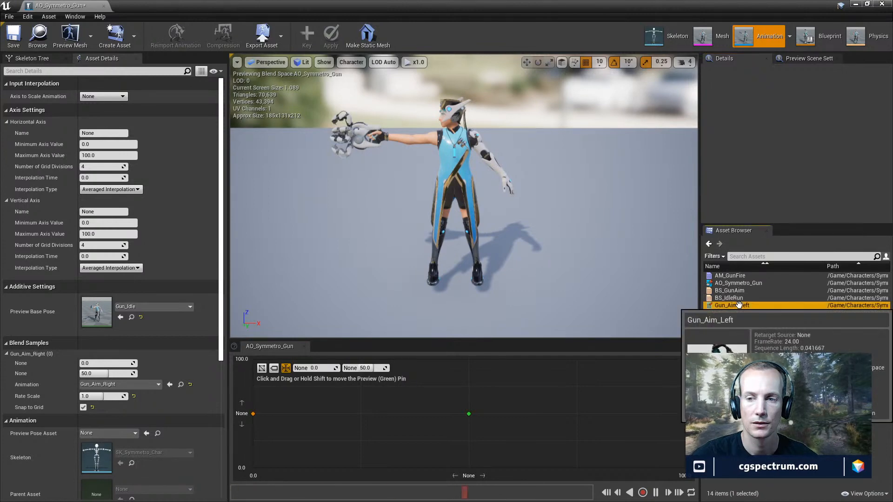
left_click(739, 307)
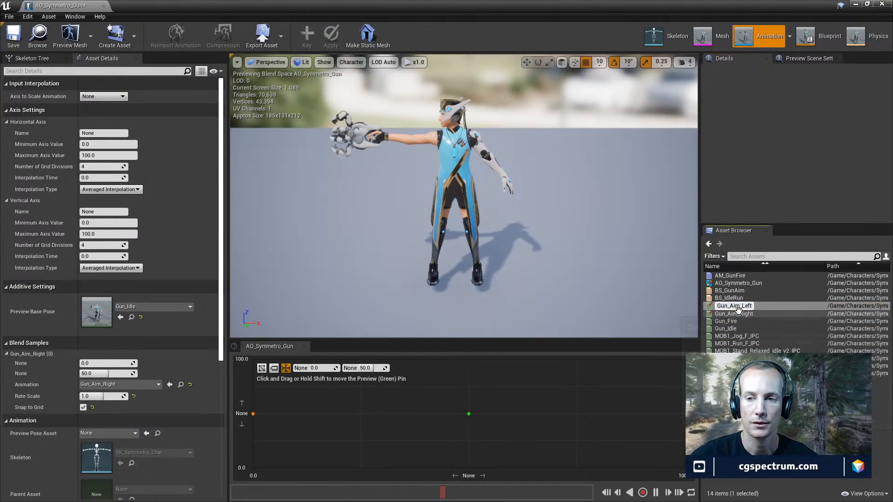
left_click(737, 311)
key("F2")
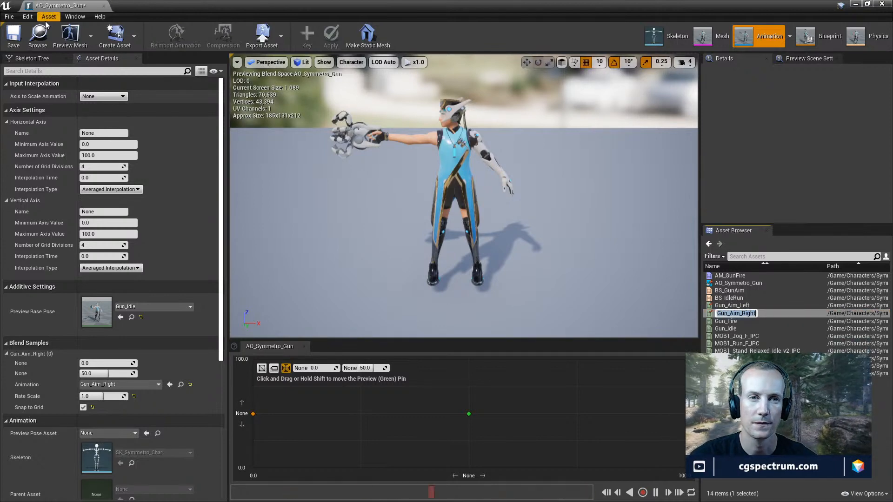
Save AO_Symmetro_Gun, close its editor and reopen it from the Animation folder
left_click(14, 35)
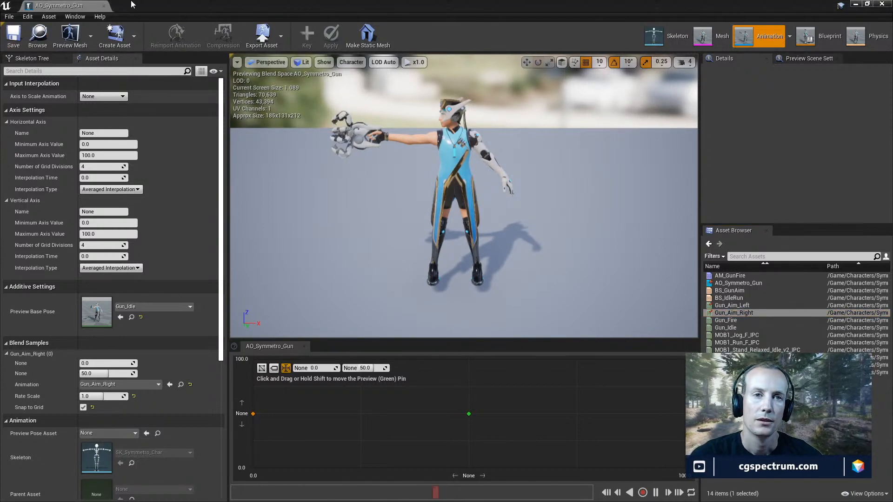
left_click(103, 6)
left_click(507, 419)
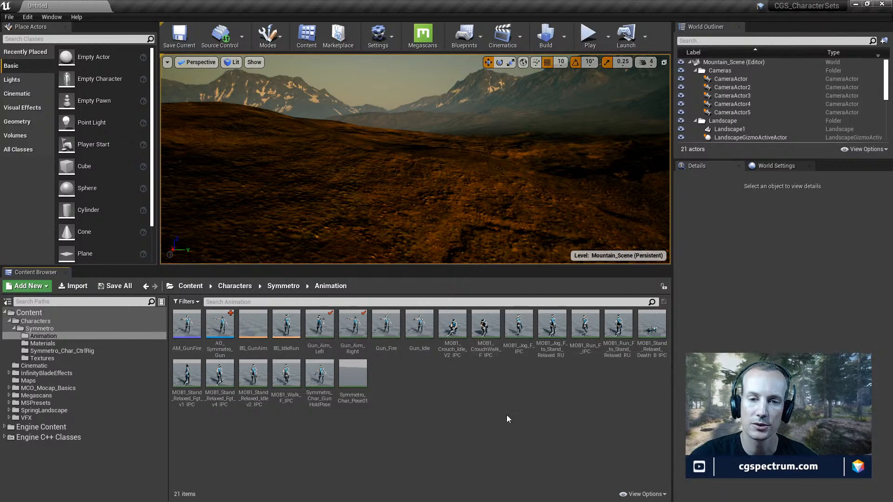
double_click(219, 326)
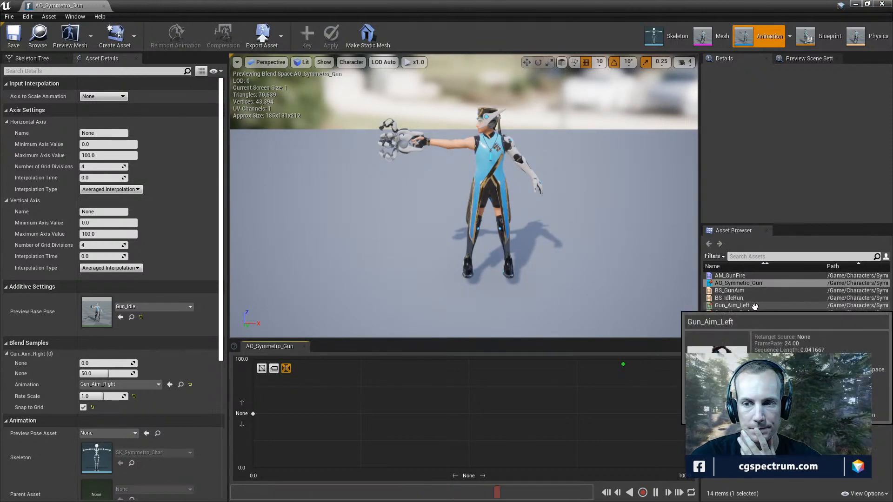
Try to add Gun_Aim_Left to the reopened aim offset's grid at several positions along the middle row
left_click_drag(730, 305, 708, 331)
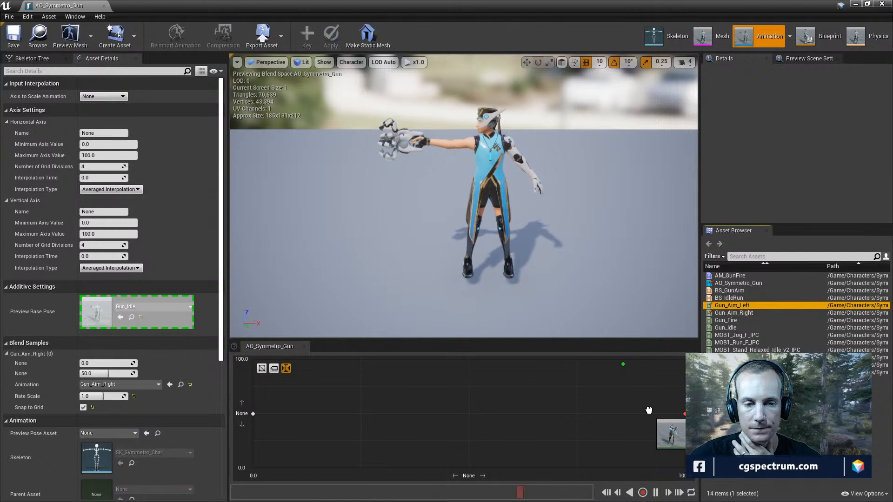
mouse_move(649, 411)
left_mouse_down()
mouse_move(556, 410)
mouse_move(600, 409)
mouse_move(712, 297)
mouse_move(763, 310)
mouse_move(623, 409)
mouse_move(553, 411)
left_mouse_up()
left_click(747, 319)
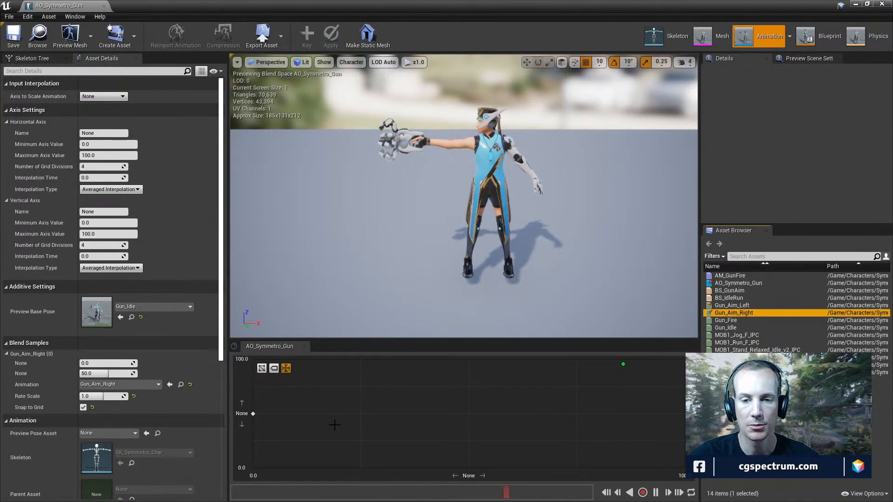
Delete and re-add the Gun_Aim_Right sample at horizontal 0, vertical 50, and try to place Gun_Aim_Left at the opposite edge
left_click(253, 414)
key("Delete")
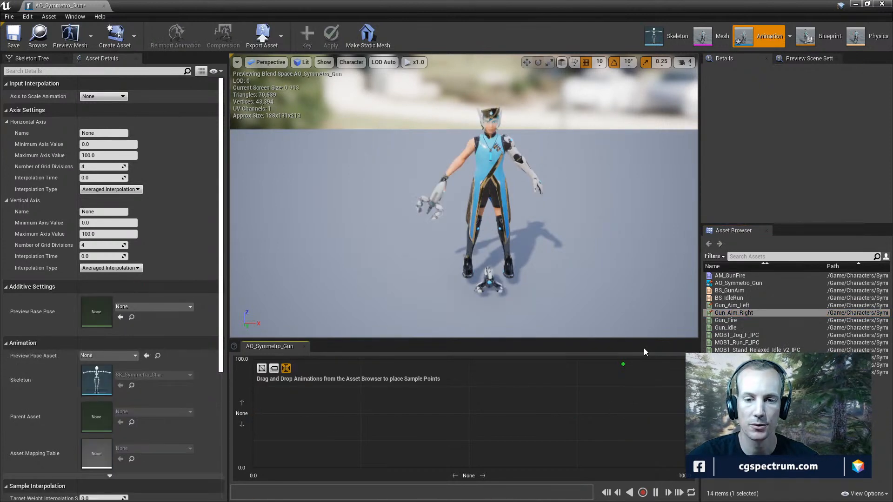
left_click_drag(756, 313, 253, 413)
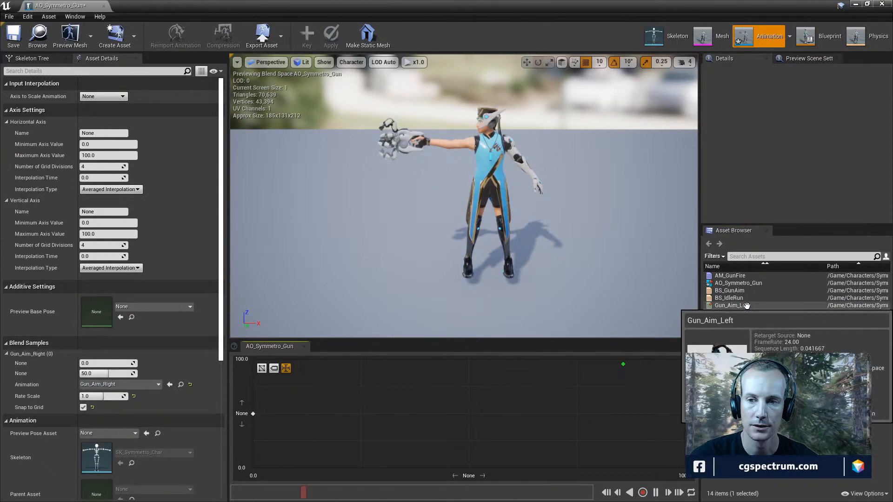
left_click_drag(733, 306, 670, 414)
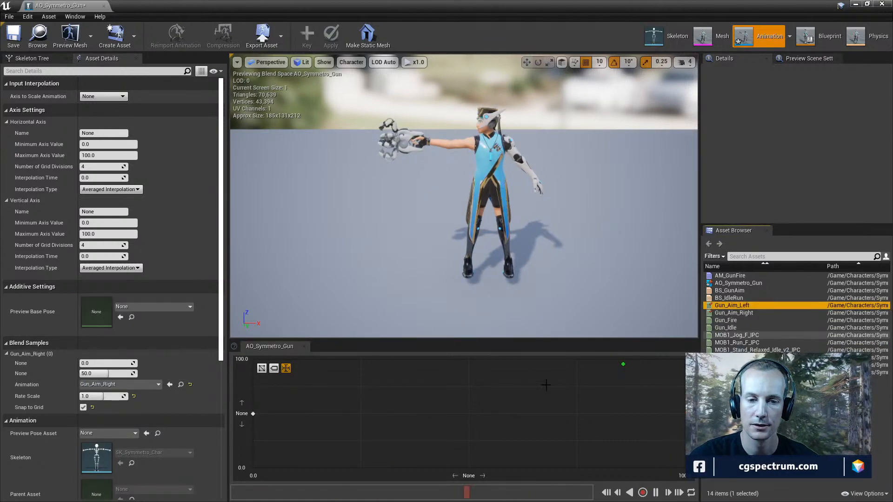
Delete the Gun_Aim_Right sample from the blend grid and open the Gun_Aim_Right animation to check its additive settings
left_click(253, 413)
key("Delete")
double_click(740, 313)
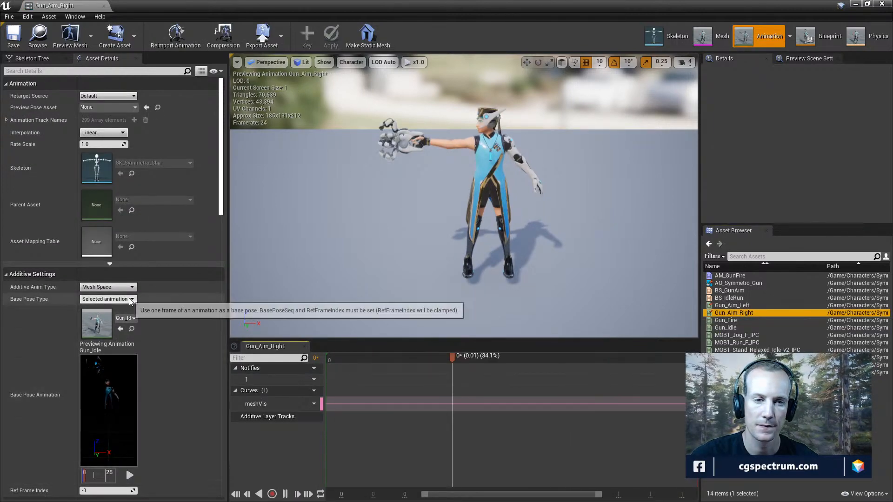
Close the Gun_Aim_Right animation editor and revert the Gun_Aim_Right file through source control
left_click(131, 287)
left_click(145, 295)
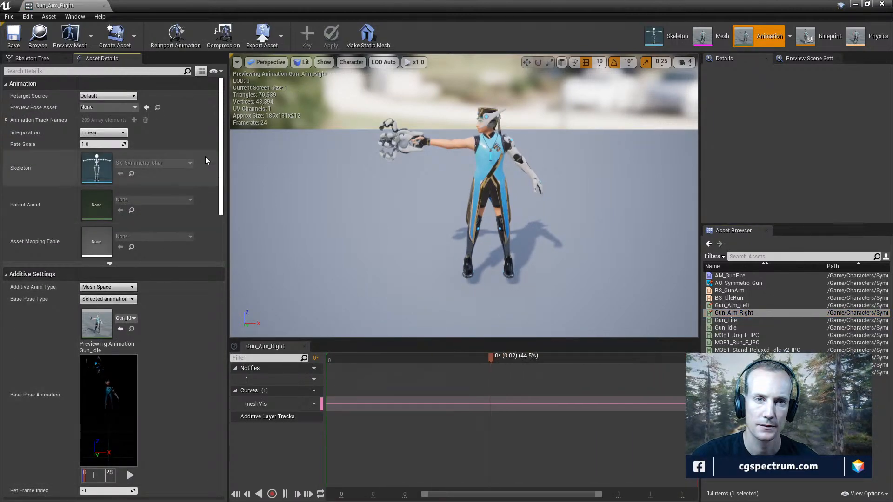
left_click(103, 6)
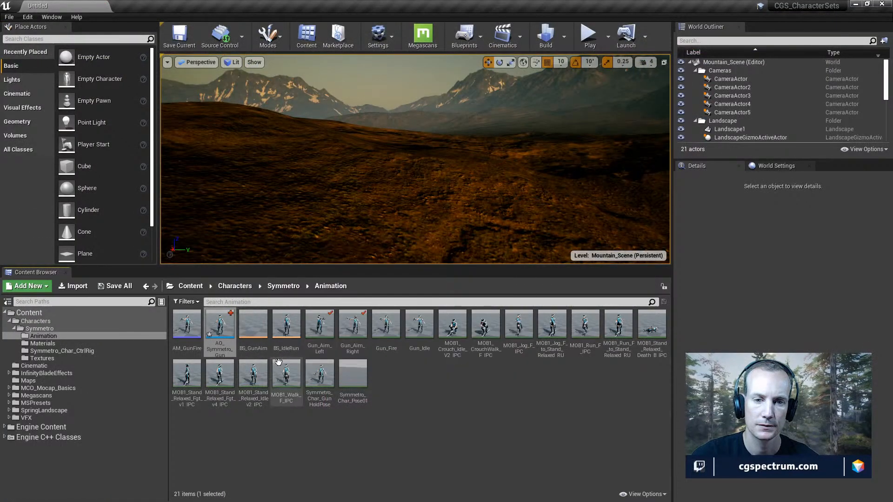
left_click(325, 327)
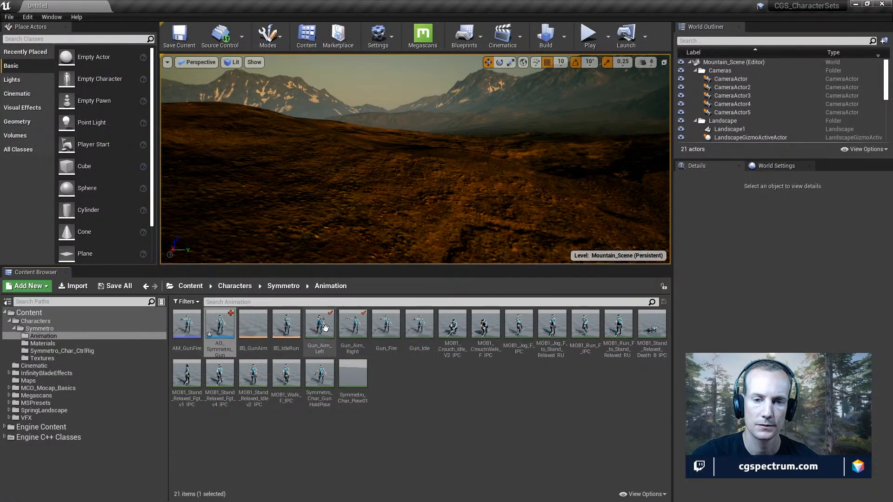
right_click(351, 326)
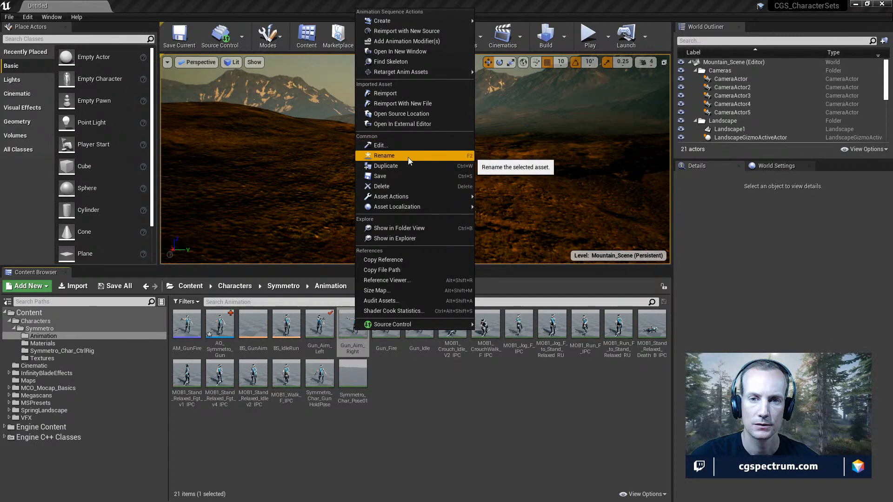
mouse_move(392, 326)
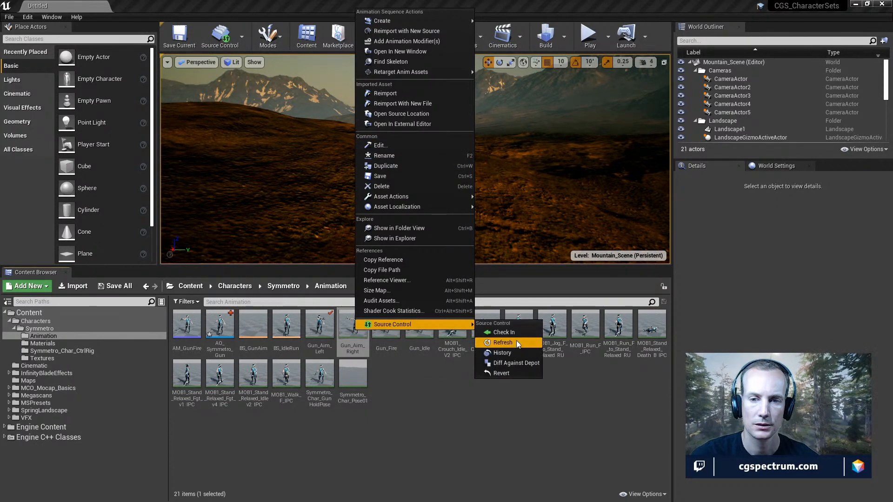
left_click(504, 373)
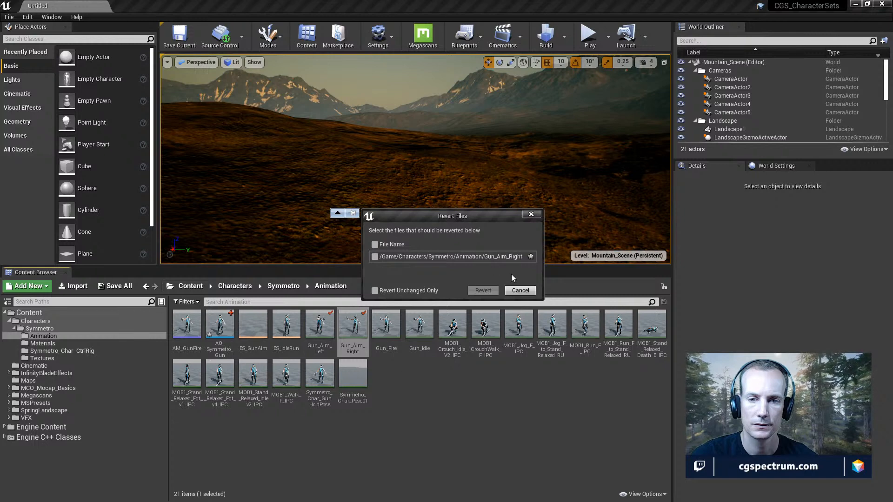
left_click(375, 256)
left_click(479, 291)
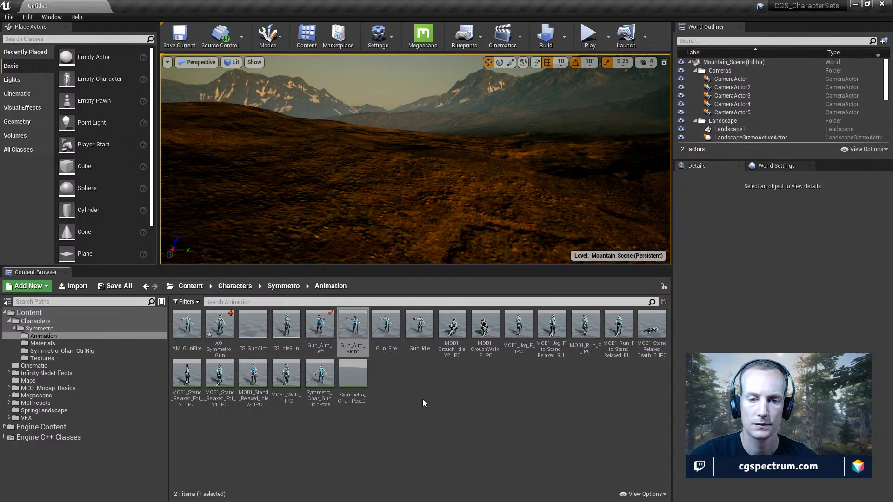
Reopen Gun_Aim_Right and make it Mesh Space additive, using a selected animation frame of Gun_Idle as the base pose
double_click(351, 330)
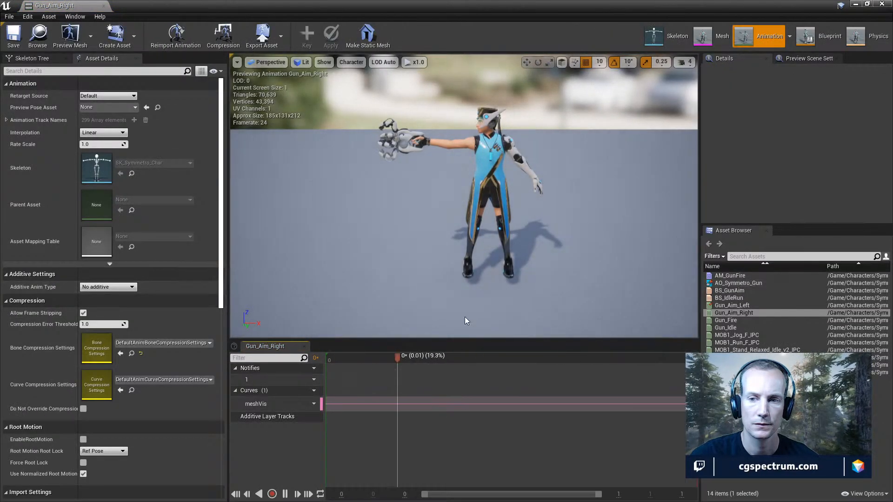
left_click(106, 286)
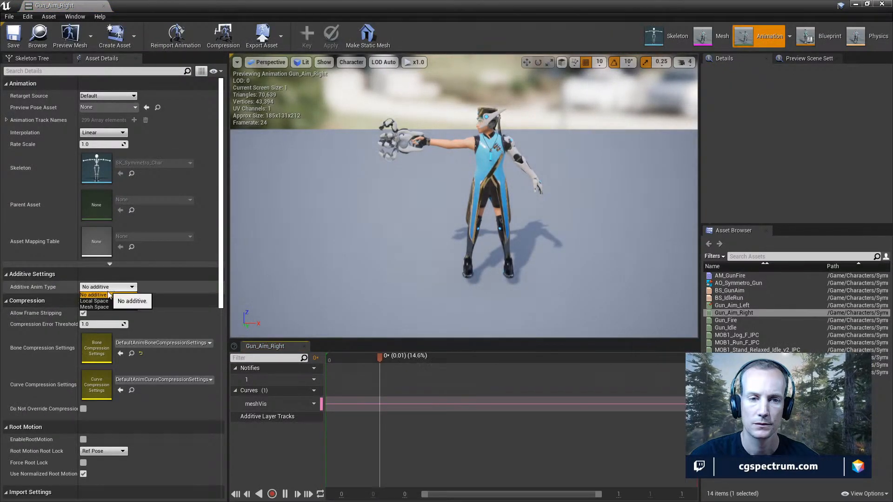
left_click(105, 306)
left_click(116, 300)
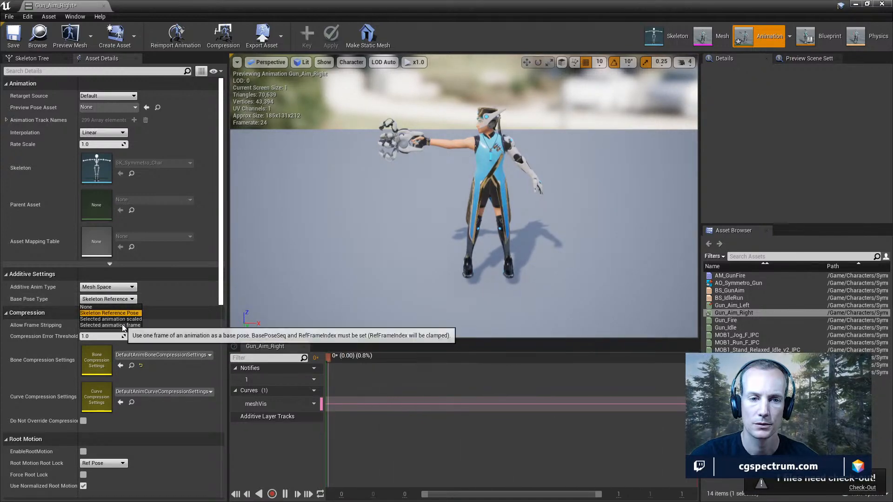
left_click(138, 326)
left_click(123, 320)
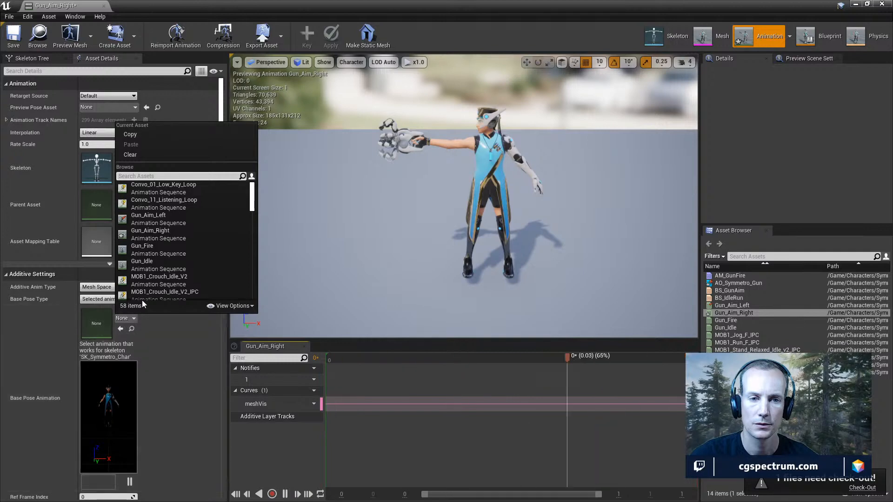
left_click(154, 265)
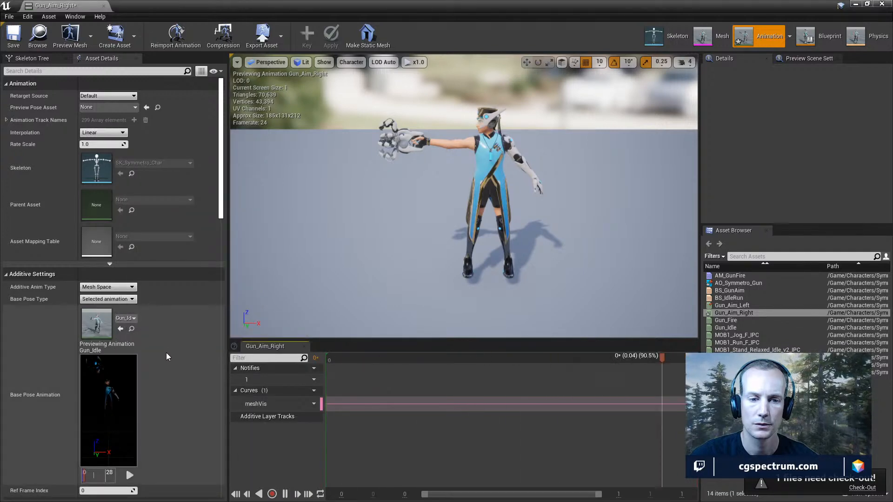
scroll(166, 353, "down", 3)
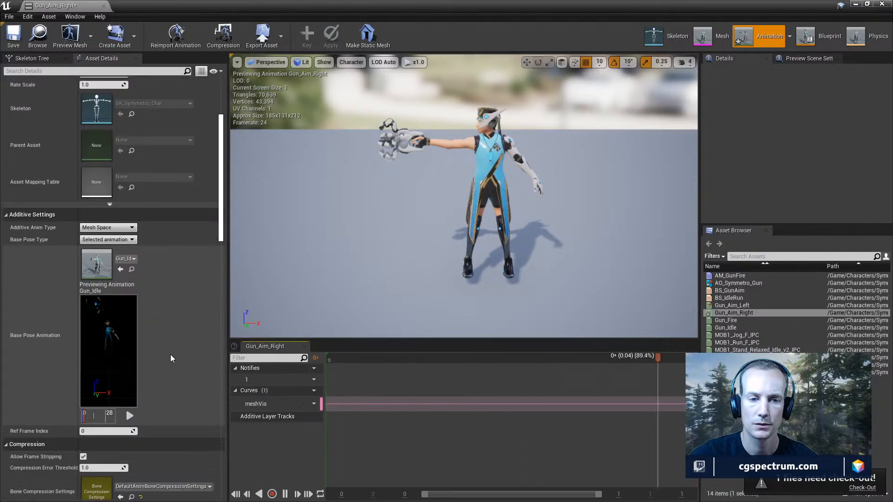
Open AO_Symmetro_Gun and place Gun_Aim_Right at horizontal 0, vertical 50 and Gun_Aim_Left at horizontal 100, vertical 50
double_click(736, 283)
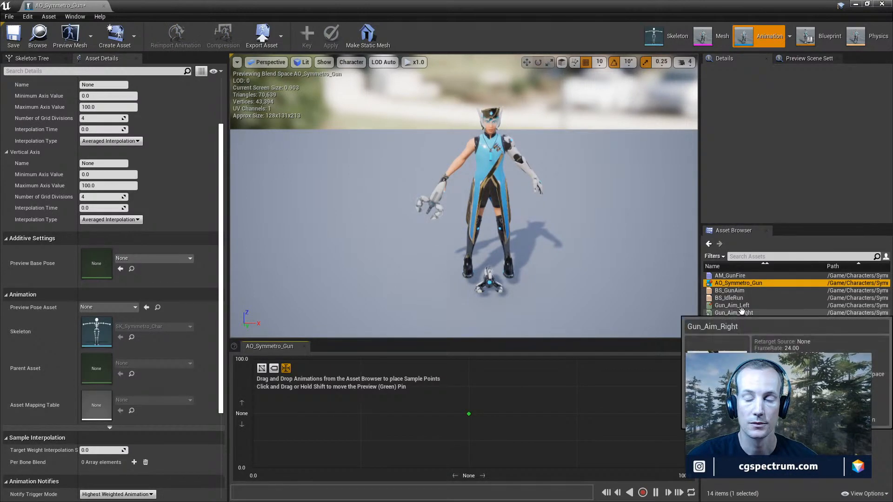
left_click_drag(741, 311, 253, 413)
left_click_drag(745, 304, 685, 412)
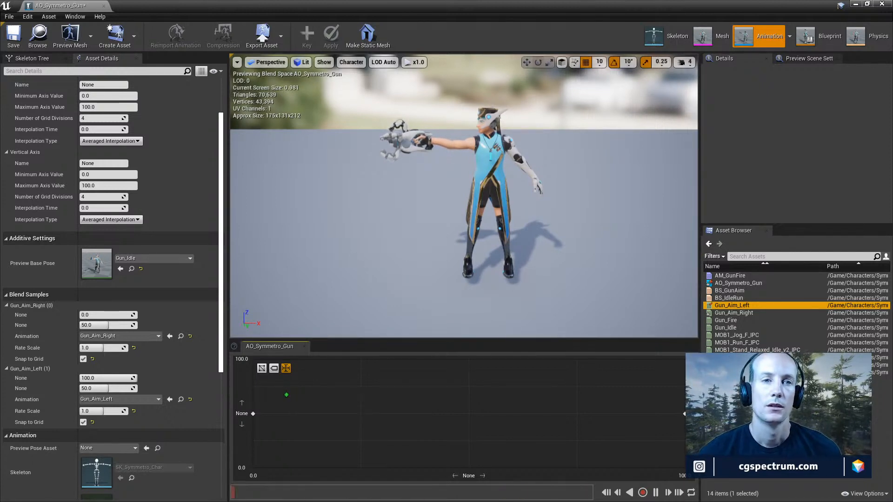
Save and close the AO_Symmetro_Gun aim offset, and save the modified Gun_Aim_Right animation with check-out
left_click(13, 35)
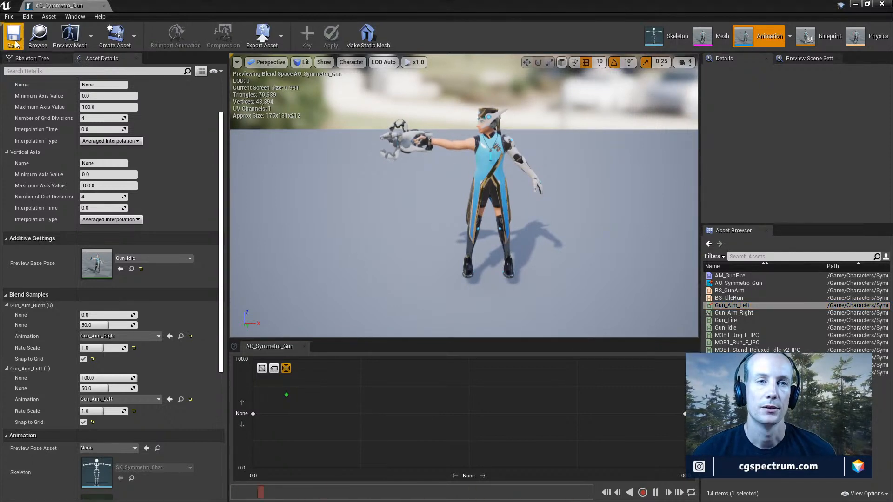
left_click(104, 6)
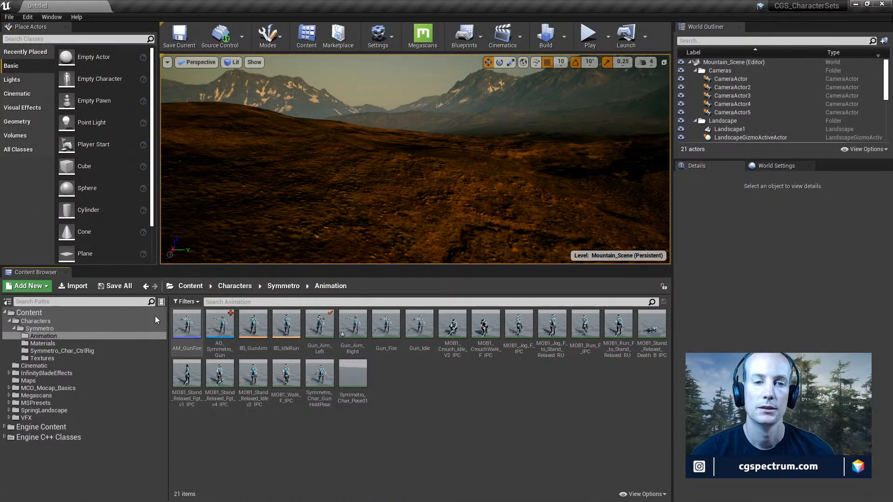
left_click(112, 287)
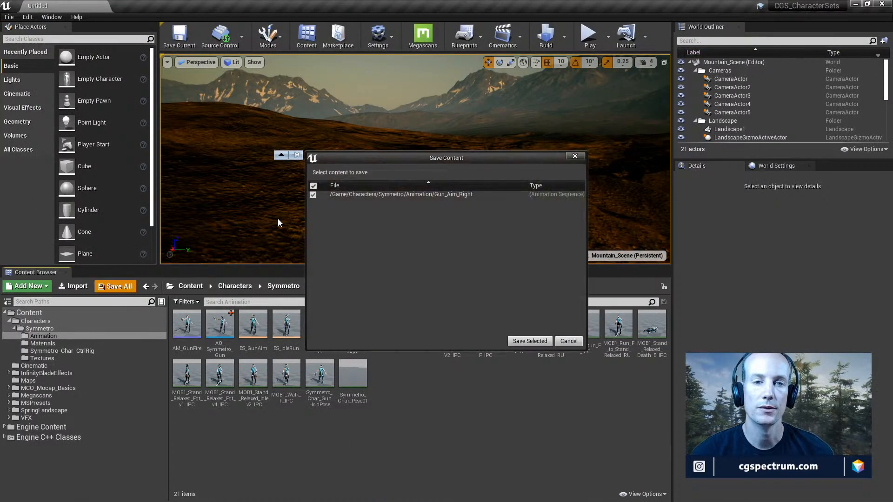
left_click(524, 342)
left_click(497, 341)
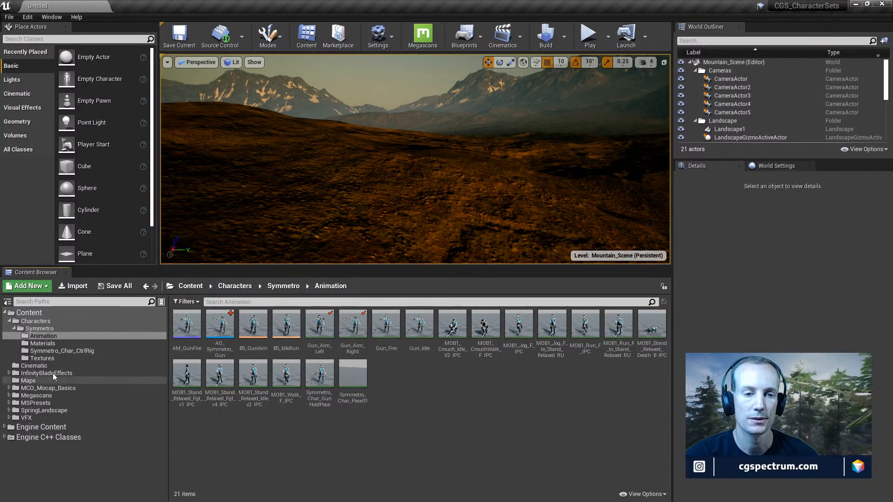
Open the AB_Symmetro_Char animation blueprint from the Symmetro folder and delete the unconnected BS_GunAim blendspace player from its AnimGraph
left_click(39, 328)
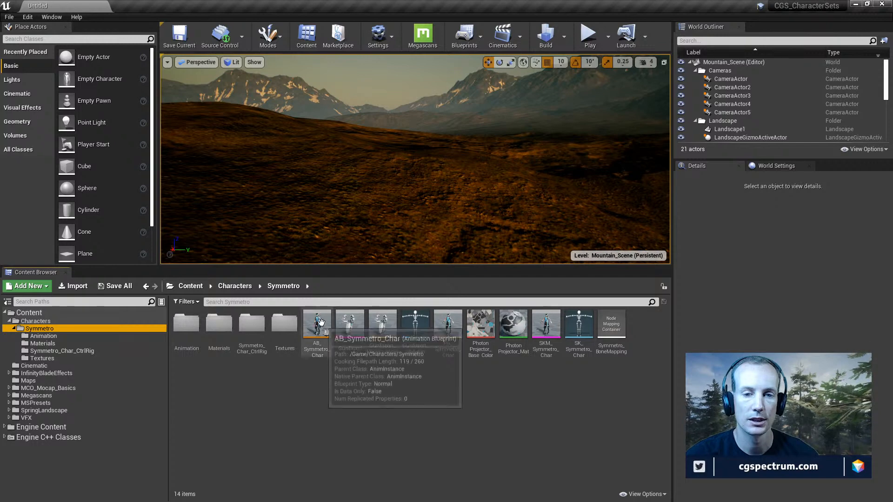
double_click(318, 352)
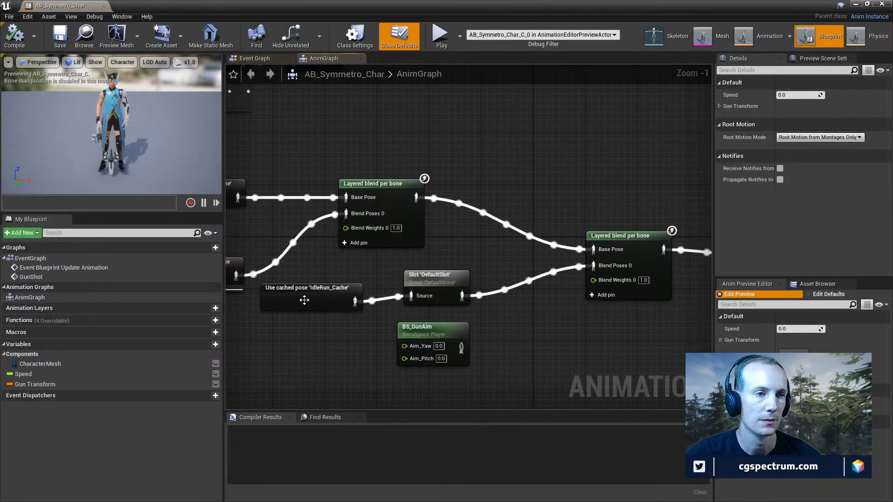
right_click_drag(547, 324, 425, 254)
scroll(558, 280, "down", 1)
right_click_drag(478, 295, 362, 293)
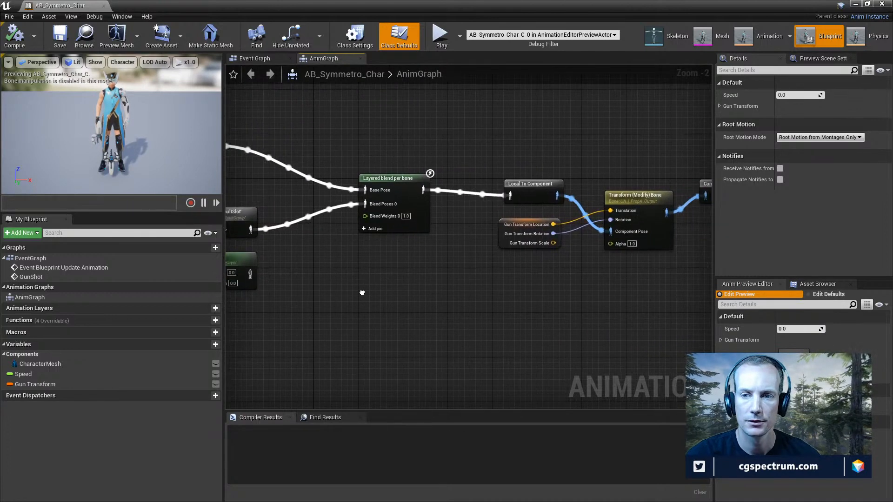
right_click_drag(539, 286, 519, 285)
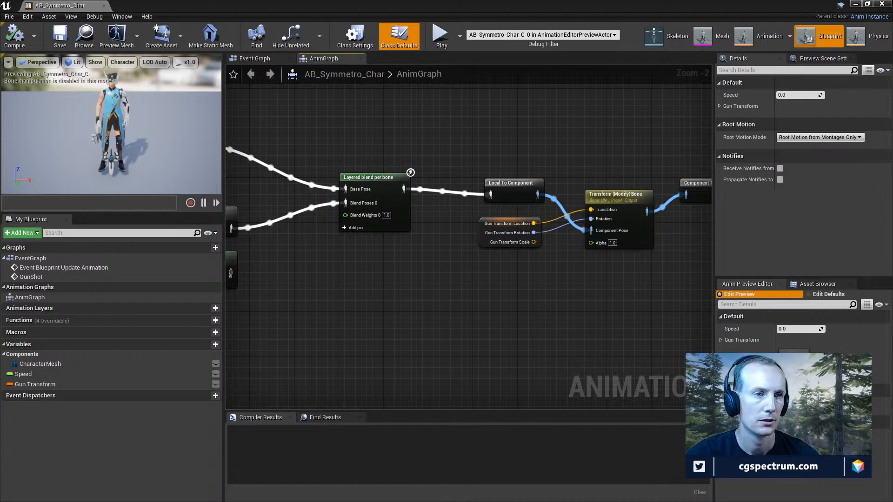
right_click_drag(602, 295, 403, 174)
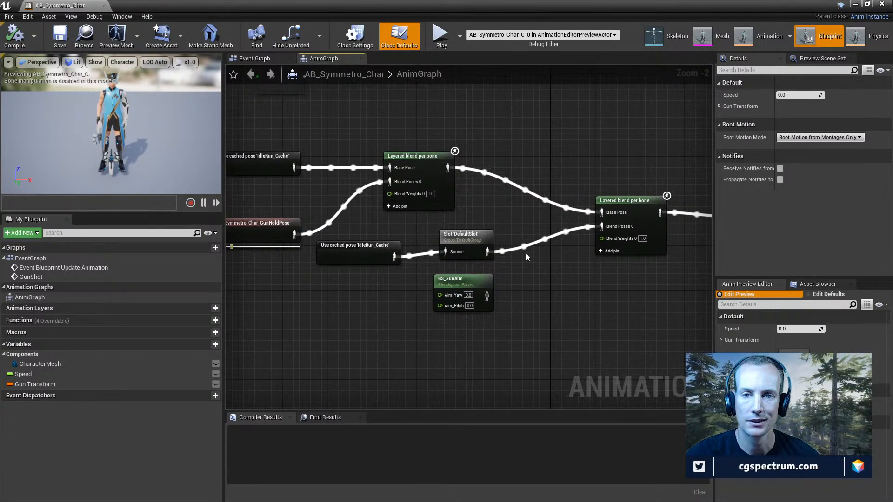
right_click_drag(527, 257, 518, 271)
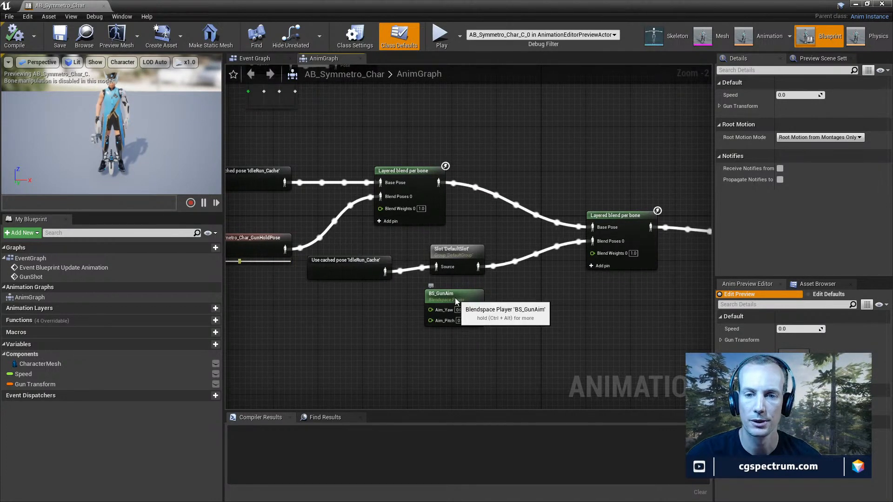
left_click_drag(455, 297, 456, 309)
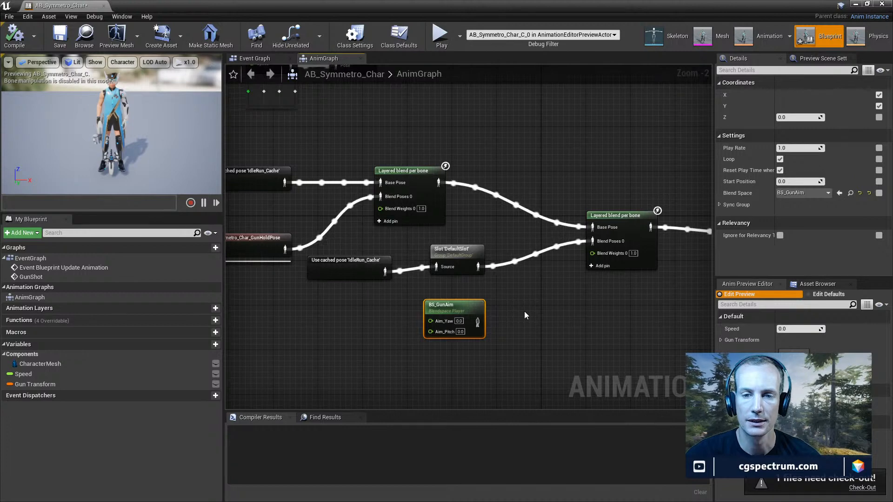
left_click_drag(487, 303, 492, 303)
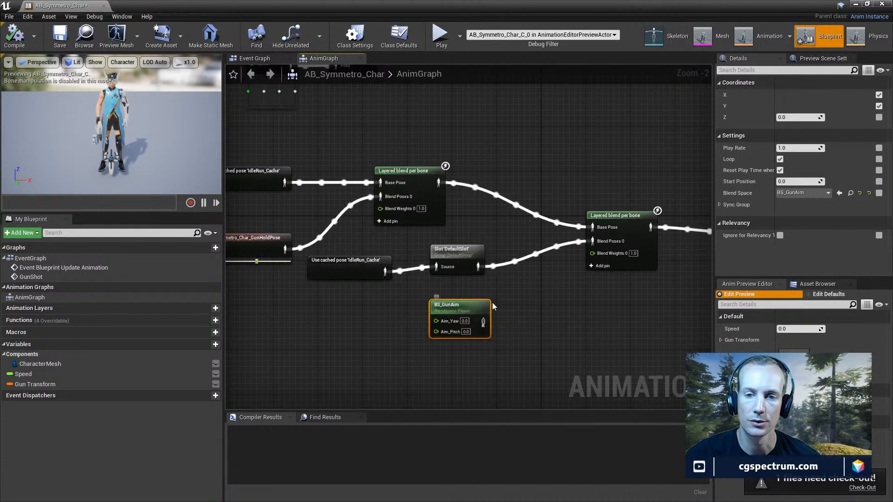
key("Delete")
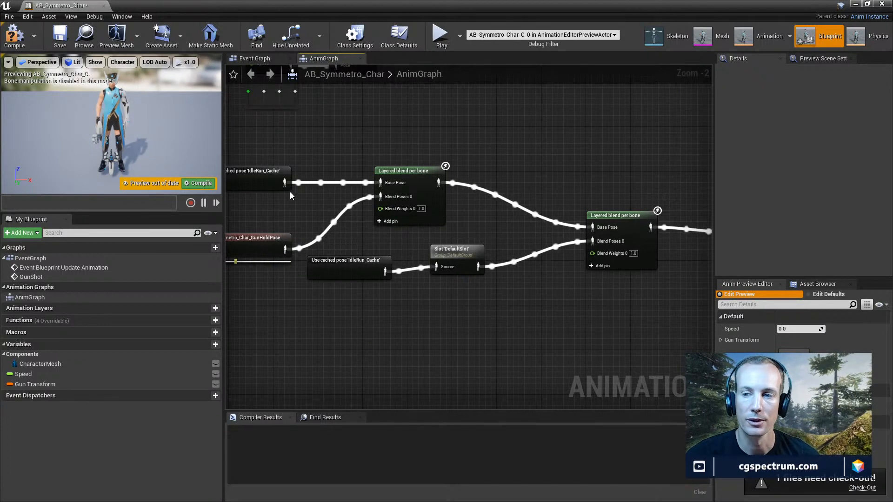
Add an AimOffset node for AO_Symmetro_Gun to the AnimGraph and place it just below the DefaultSlot node
right_click(452, 283)
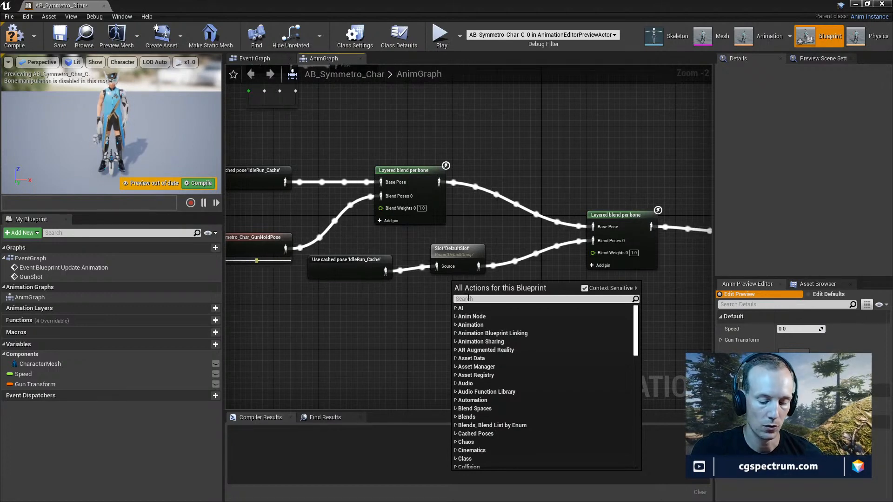
type("oa_")
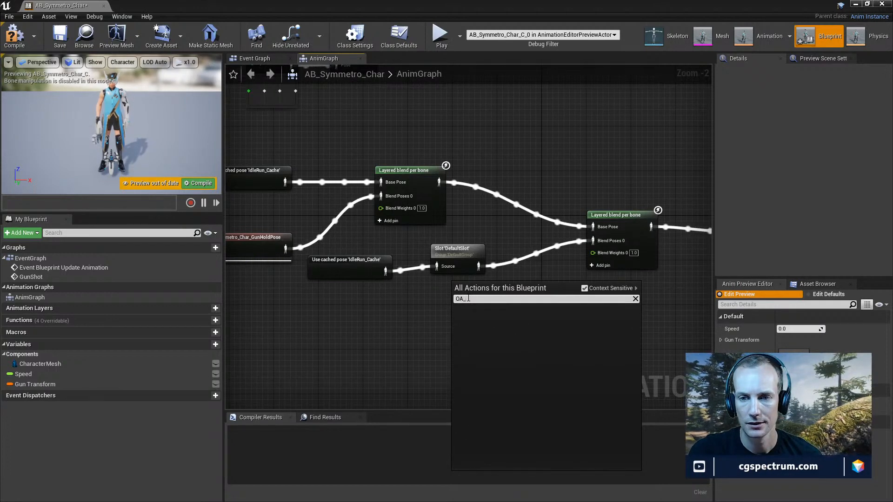
key("BackSpace")
key("BackSpace")
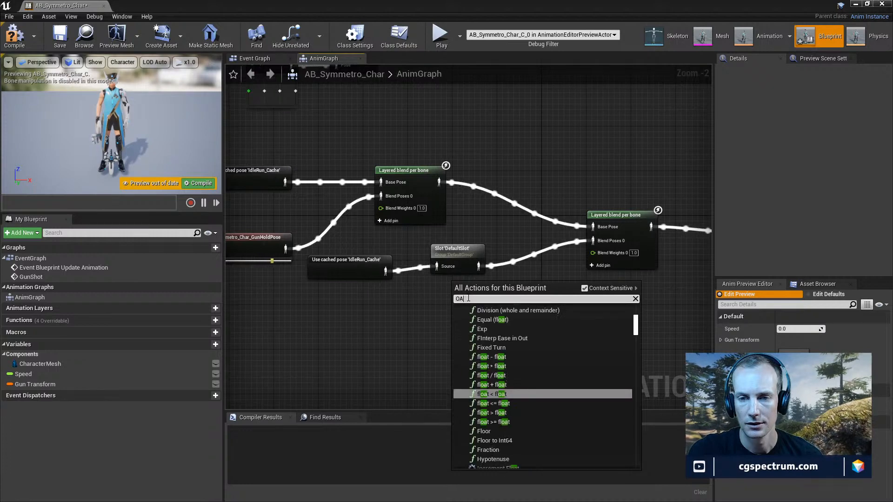
type("A")
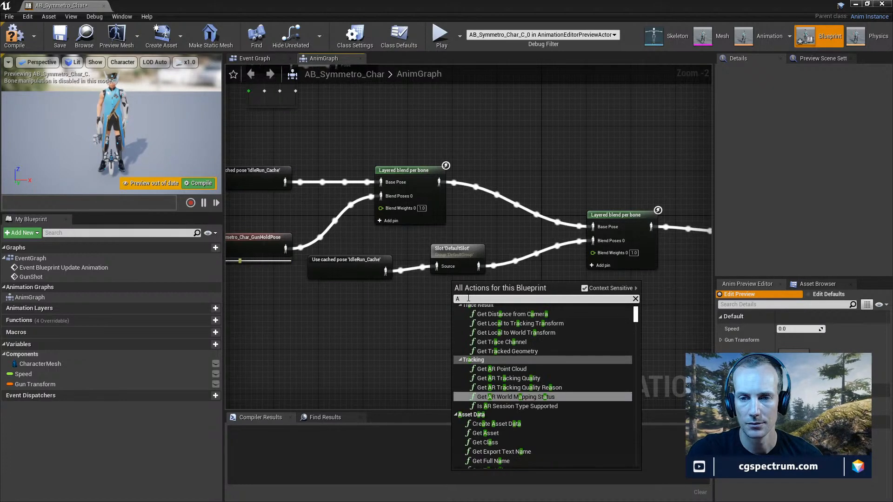
type("O")
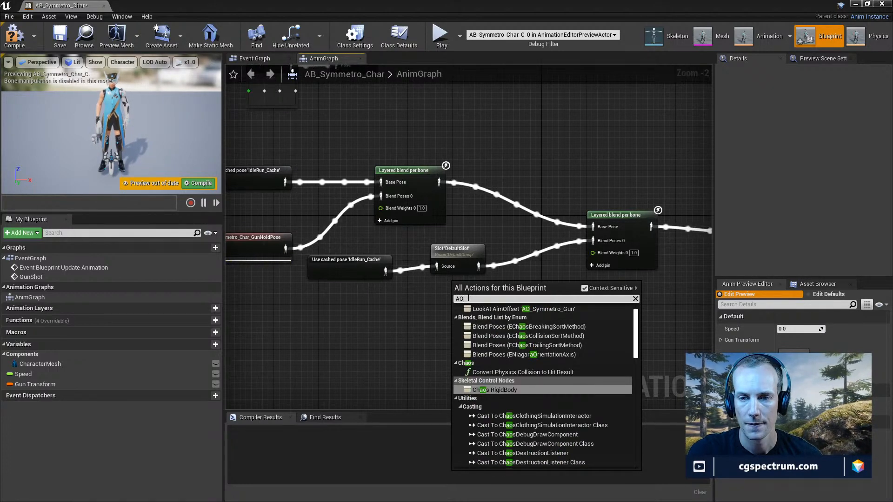
type("_")
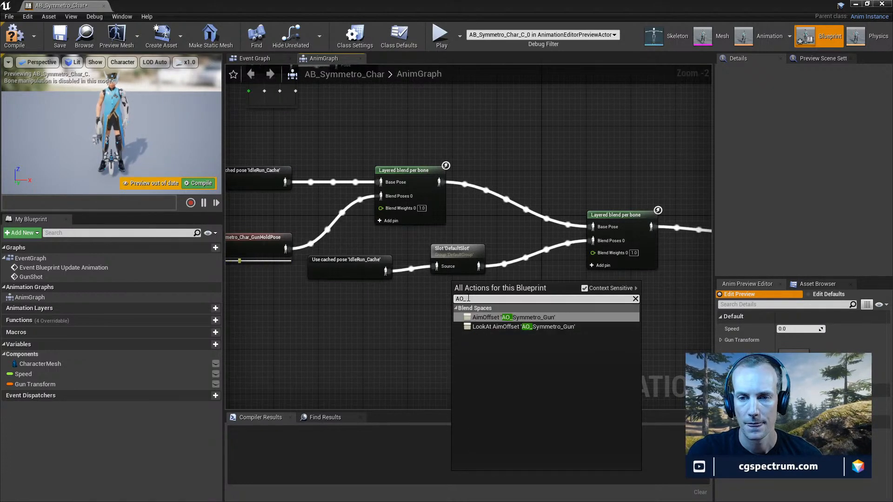
left_click(519, 317)
left_click_drag(482, 290, 515, 285)
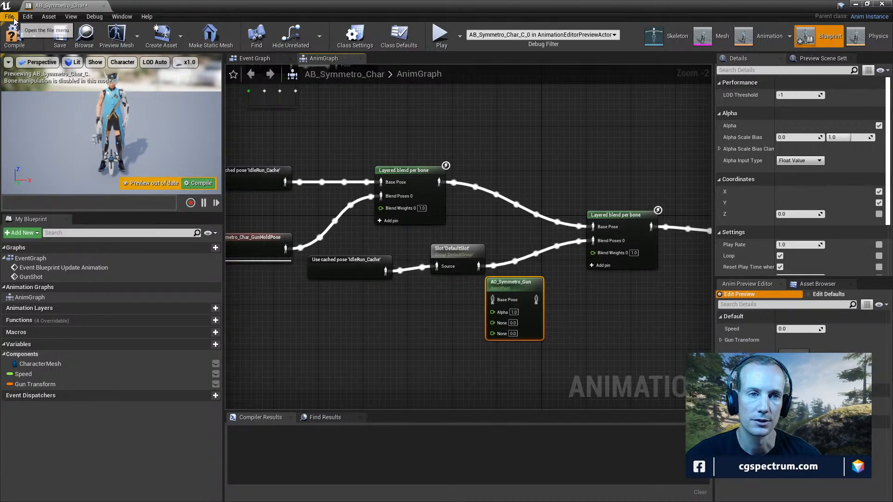
Compile the AB_Symmetro_Char animation blueprint and save it, resolving the source-control check-out request for the asset
left_click(14, 35)
left_click(60, 35)
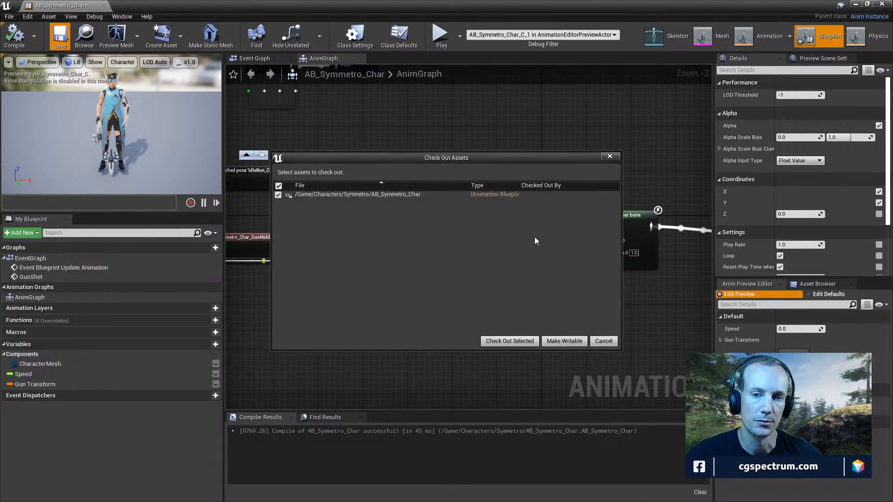
left_click(563, 340)
Reopen the AO_Symmetro_Gun aim offset from the Symmetro Animation folder, keeping AB_Symmetro_Char open
left_click_drag(313, 5, 494, 409)
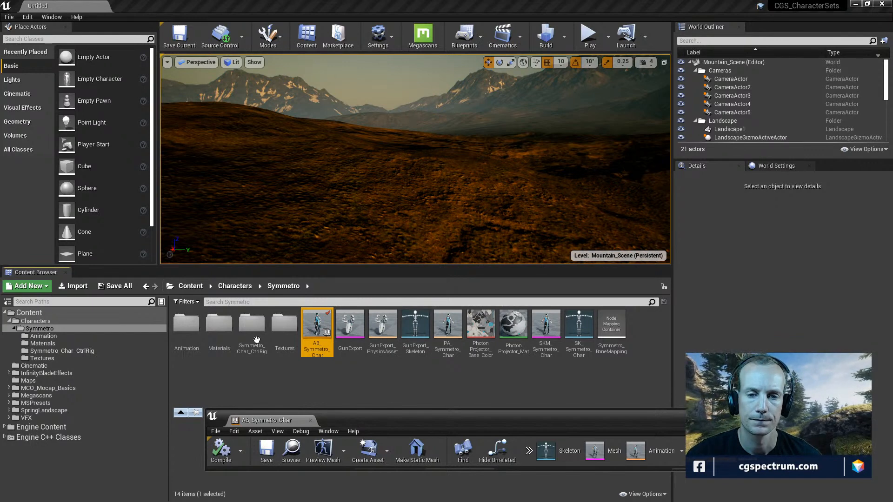
double_click(186, 325)
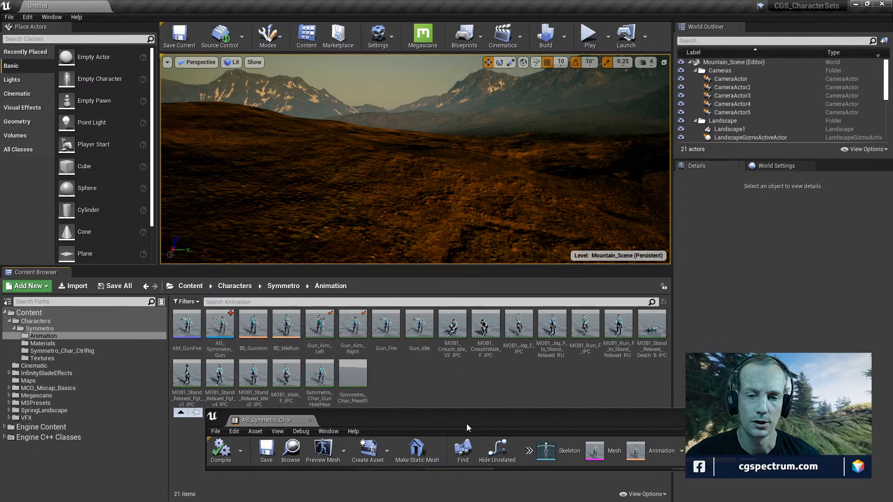
double_click(225, 334)
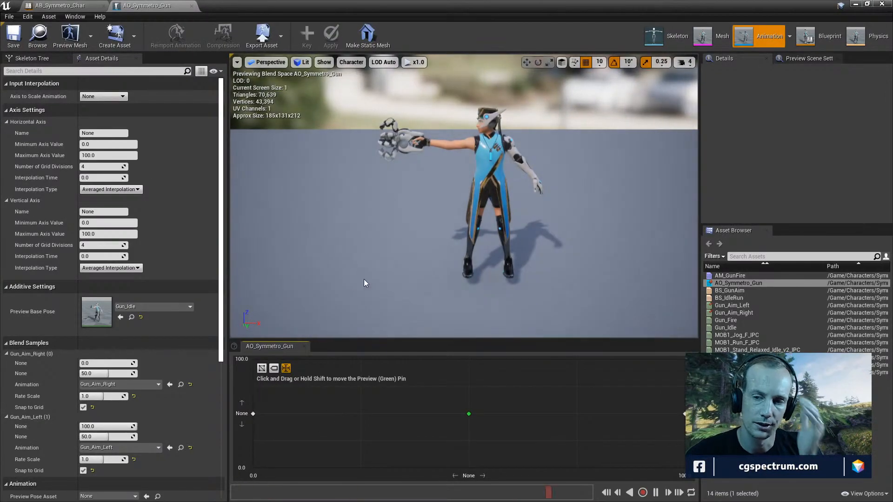
mouse_move(727, 283)
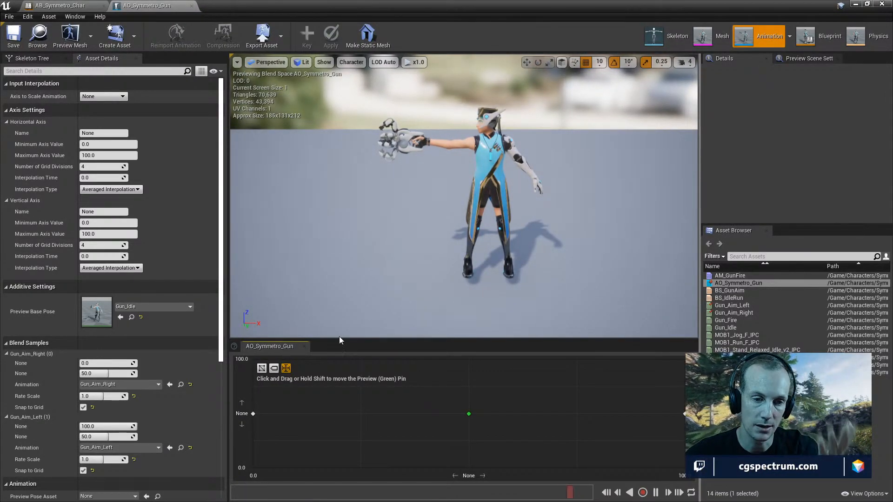
Name the aim offset's horizontal axis Yaw and its vertical axis Pitch, and save the asset
left_click(95, 133)
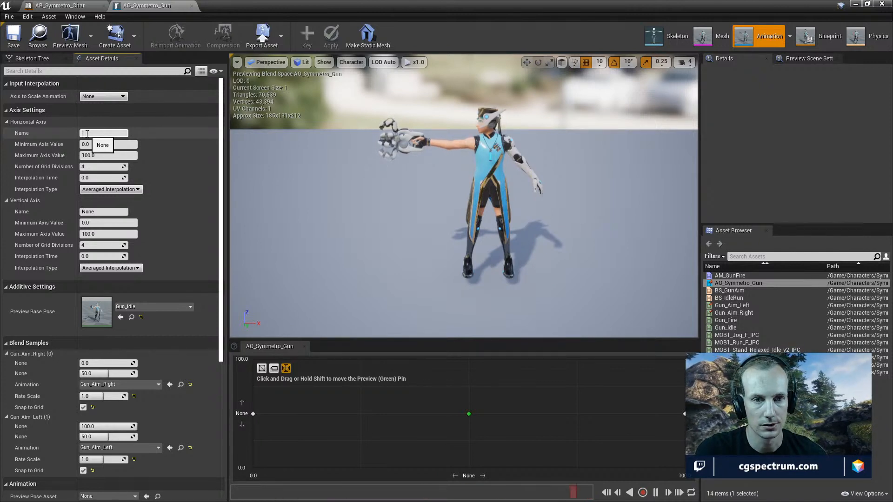
left_click(106, 212)
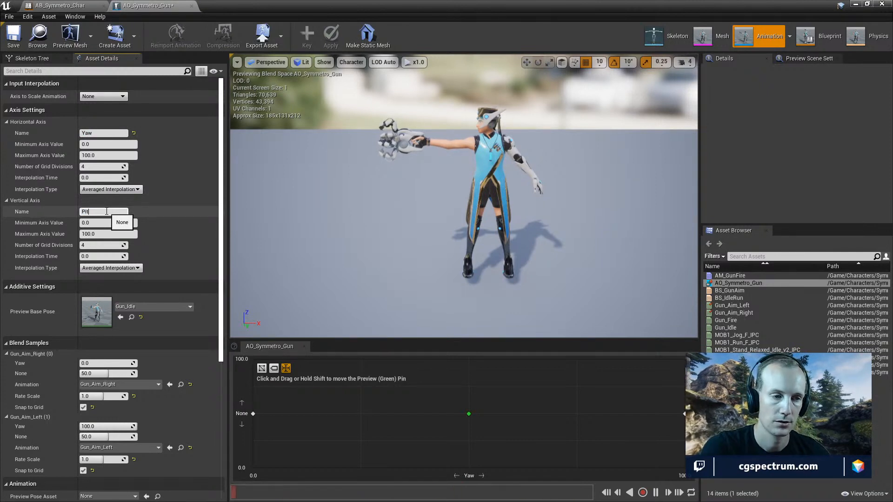
key("Return")
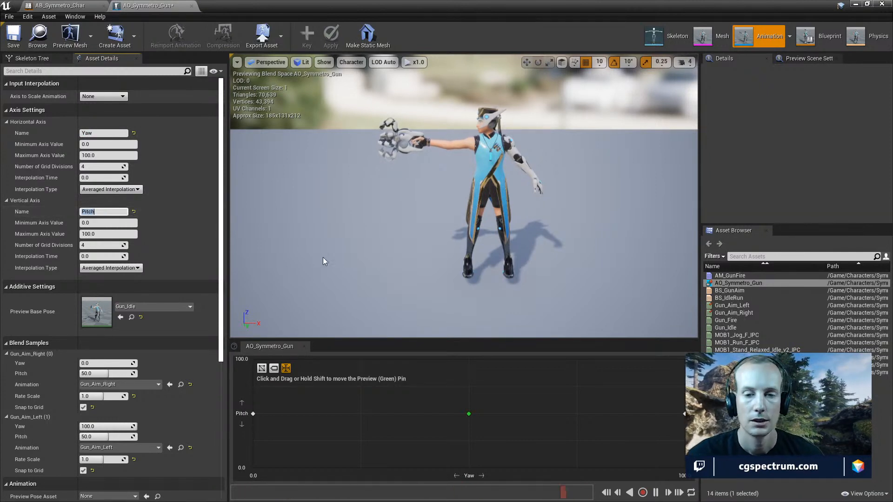
left_click(14, 36)
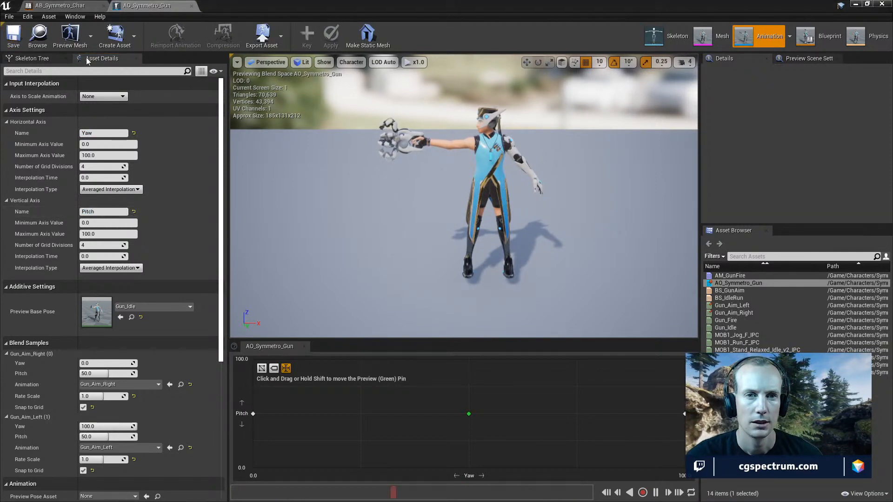
Return to the AB_Symmetro_Char AnimGraph and create a new blueprint variable named AimOffsets
left_click(75, 6)
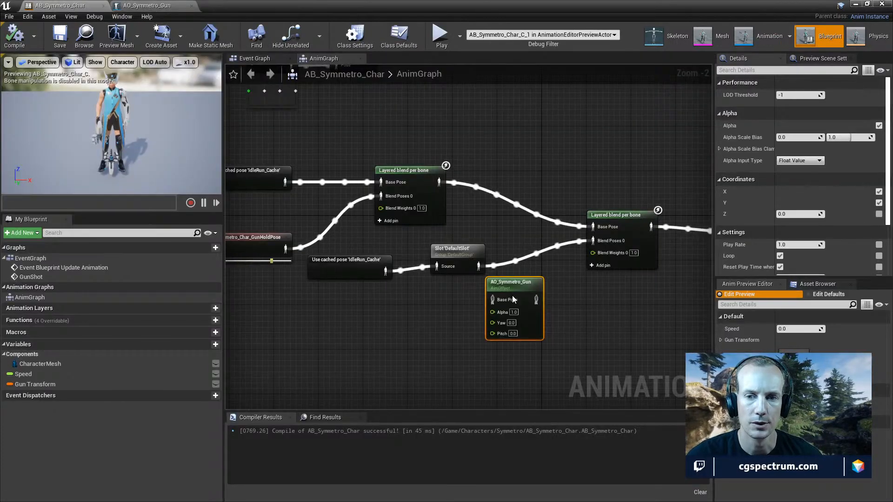
right_click(371, 305)
left_click(294, 383)
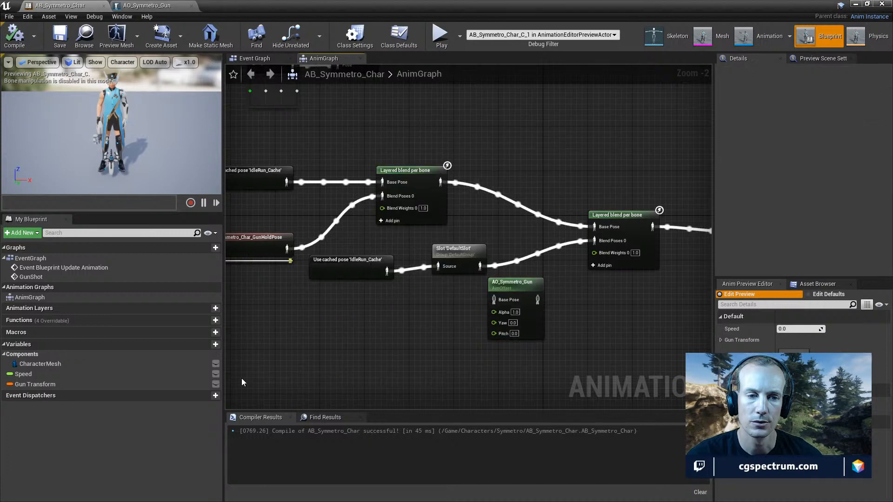
left_click(204, 347)
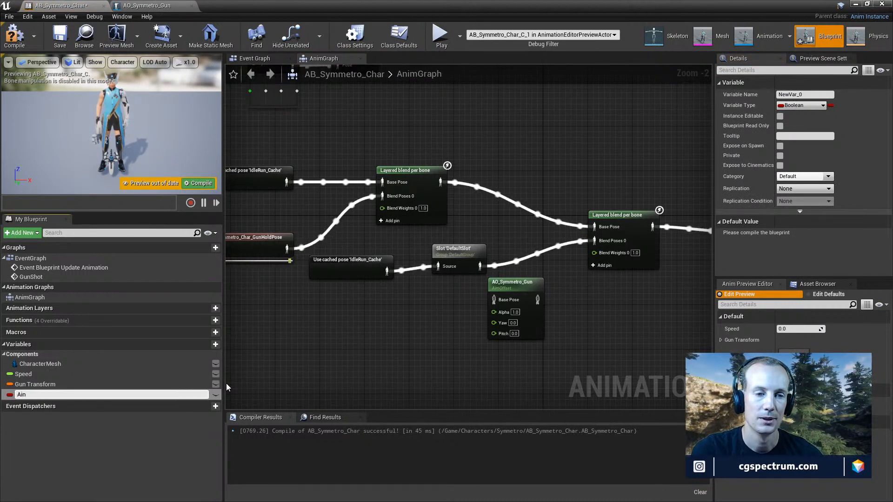
type("AimOffset")
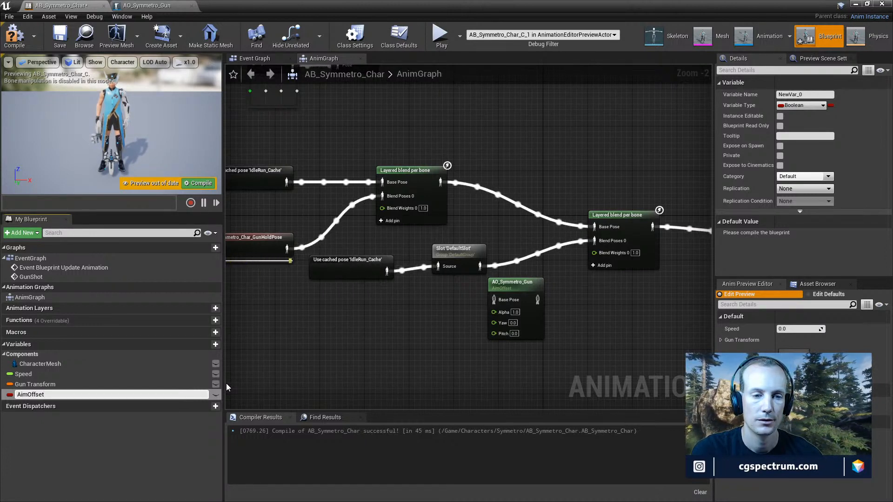
type("_Rot")
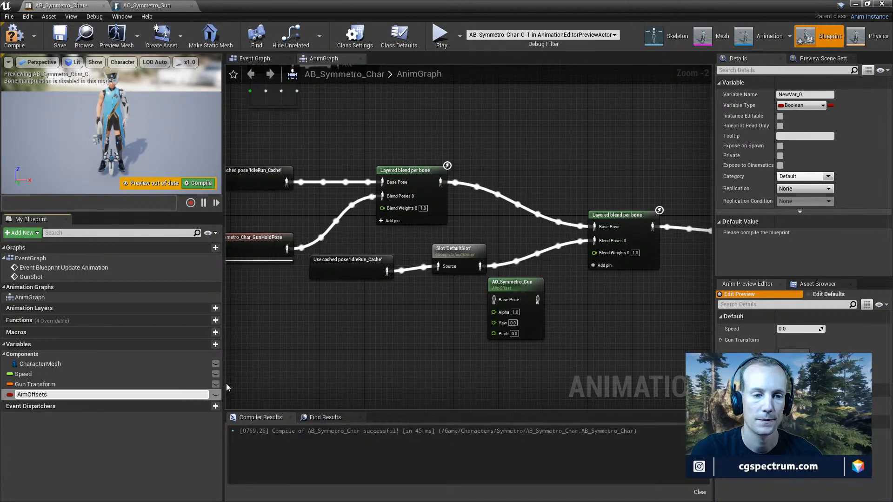
type("s")
key("Return")
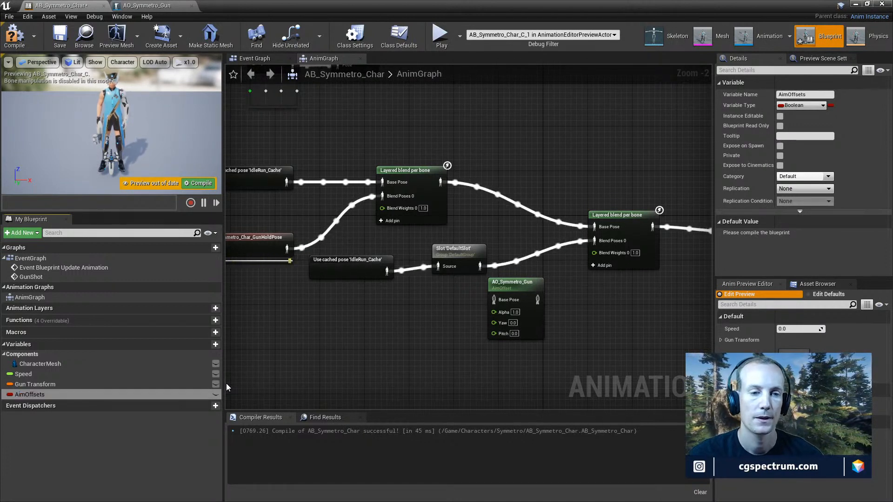
Change the variable type of AimOffsets to Rotator
left_click(195, 395)
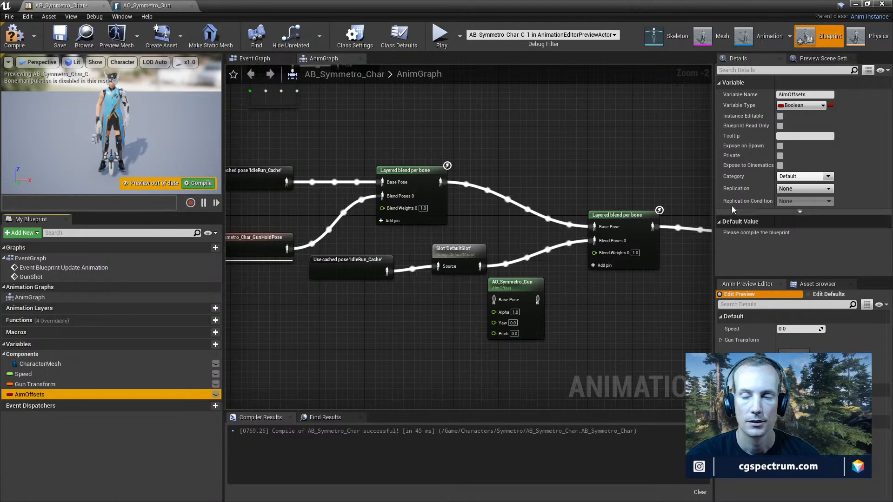
left_click(791, 106)
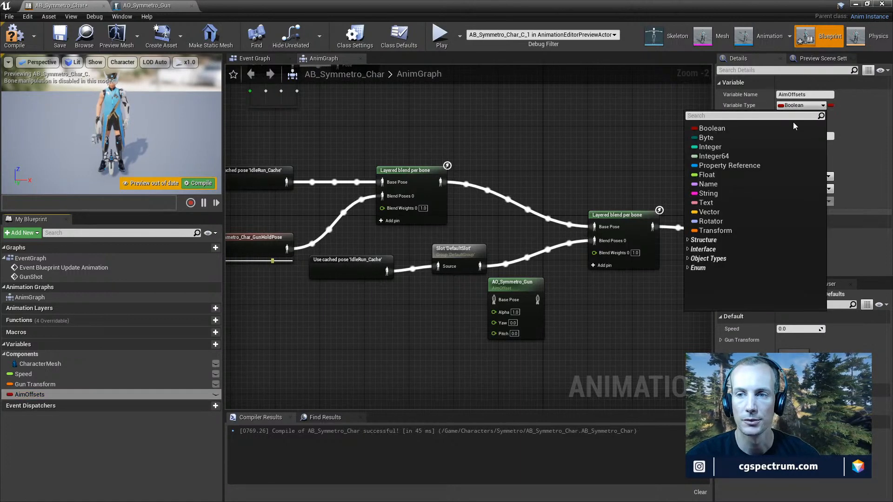
left_click(709, 221)
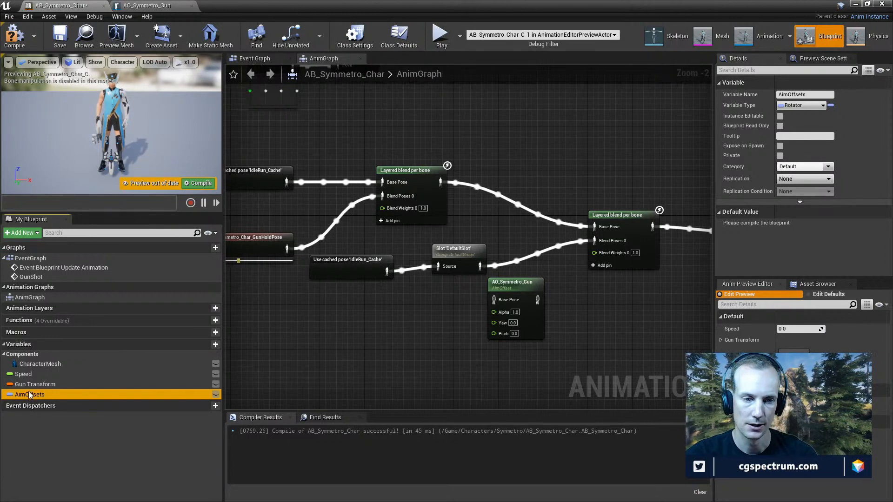
Place an AimOffsets getter, split its struct pin, and connect its Yaw and Pitch outputs to the matching AO_Symmetro_Gun inputs
left_click_drag(29, 393, 372, 330)
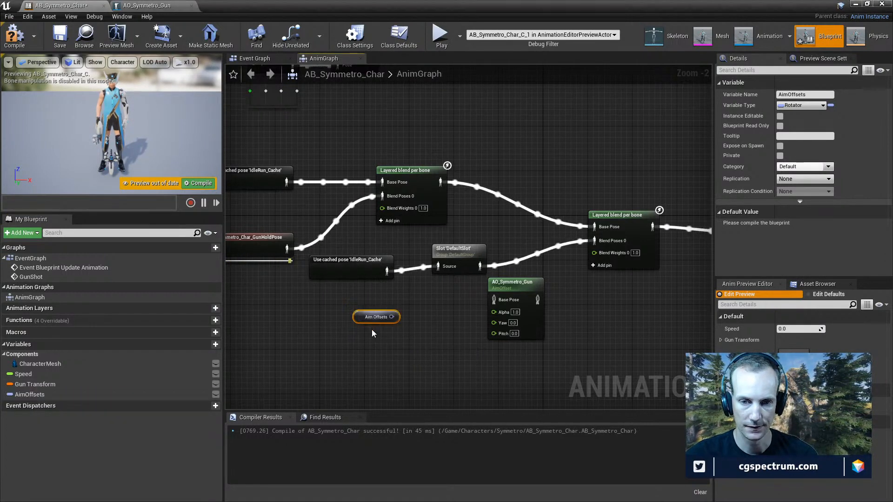
right_click(392, 318)
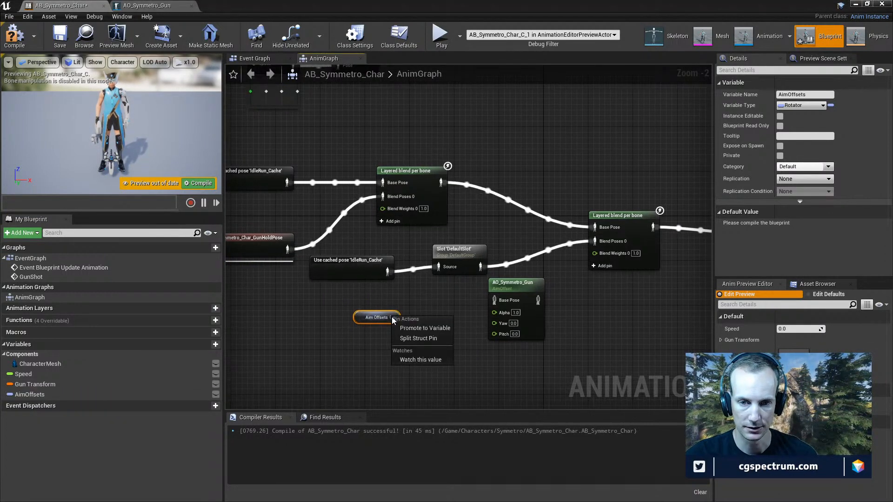
left_click(415, 337)
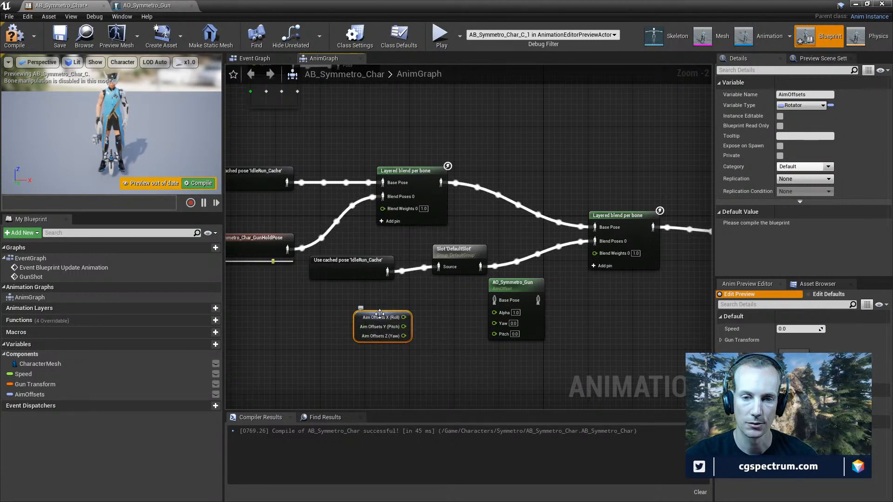
left_click_drag(405, 332, 498, 326)
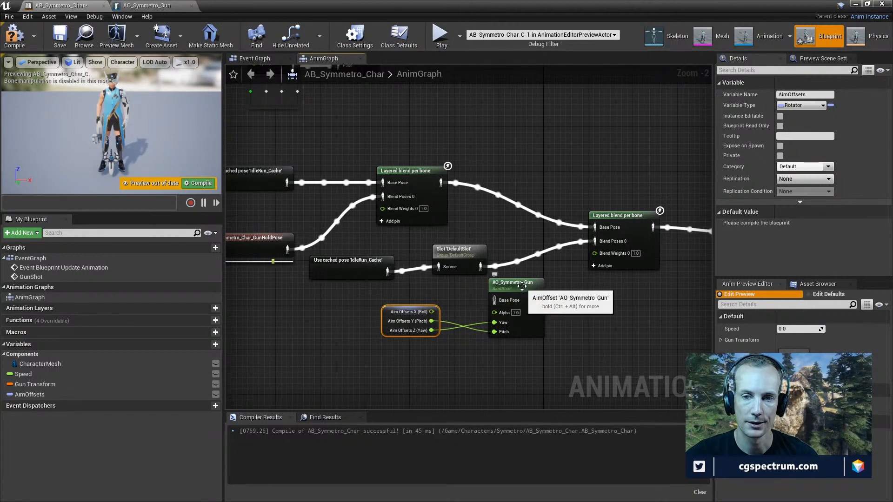
left_click_drag(522, 286, 539, 269)
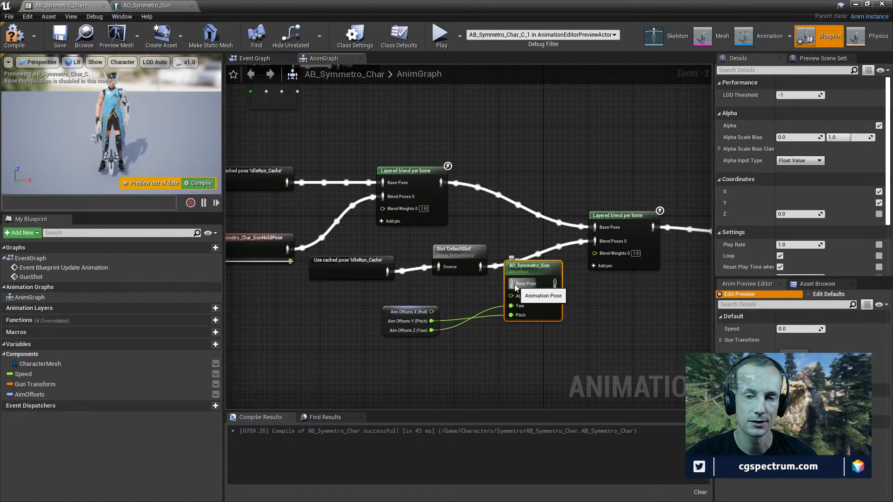
Add a BS_GunAim blendspace player below the AO_Symmetro_Gun node to compare their pins
right_click(490, 362)
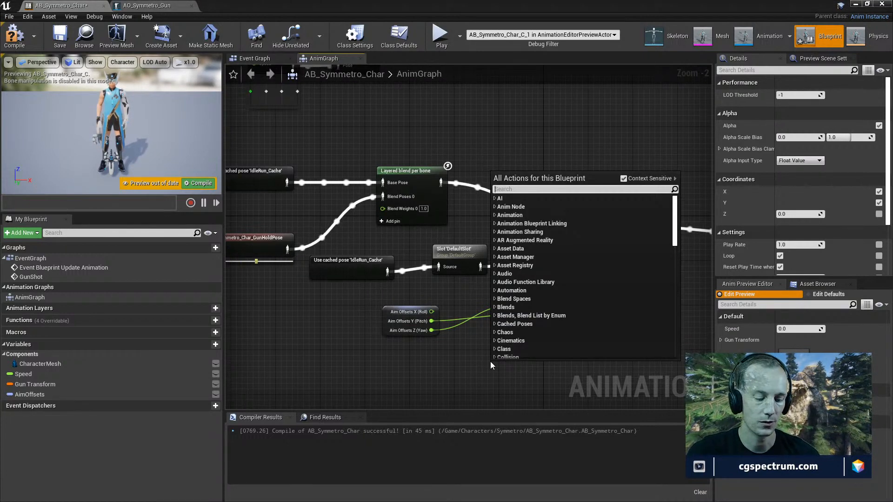
type("bs_")
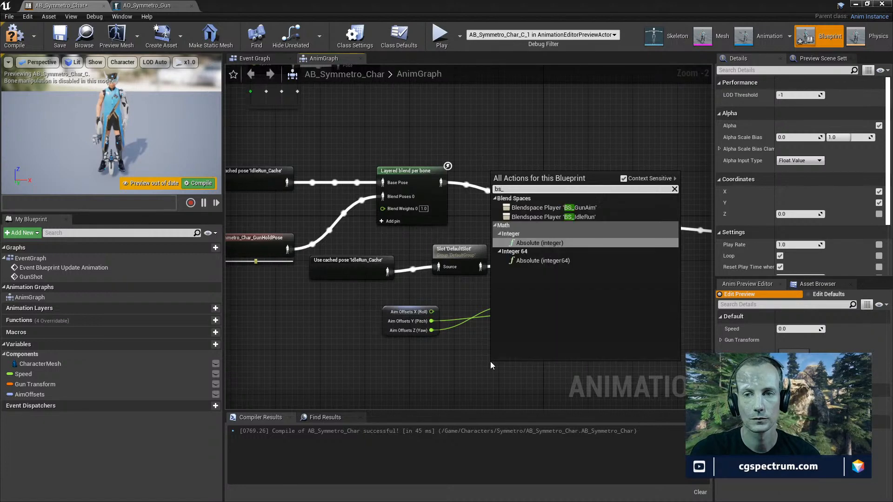
left_click(572, 209)
left_click_drag(516, 368, 594, 350)
left_click(531, 353)
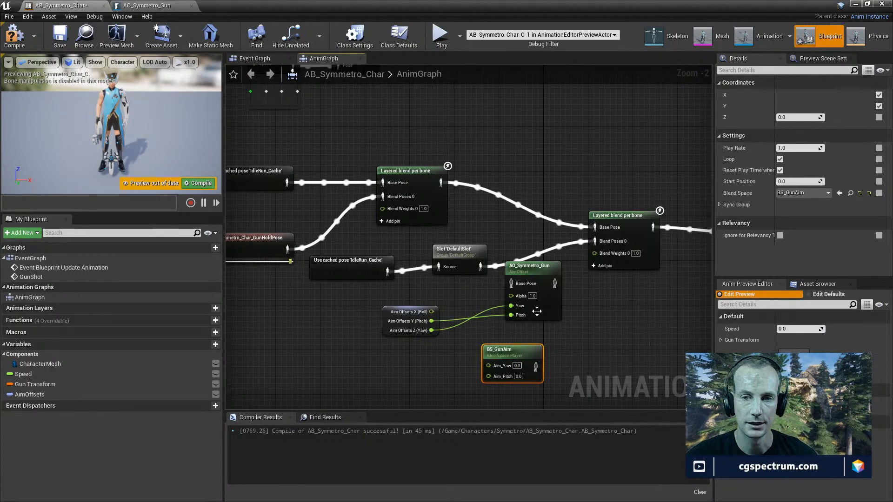
Wire AO_Symmetro_Gun between the DefaultSlot output and Blend Poses 0 of the final Layered blend per bone node
left_click_drag(481, 267, 596, 241)
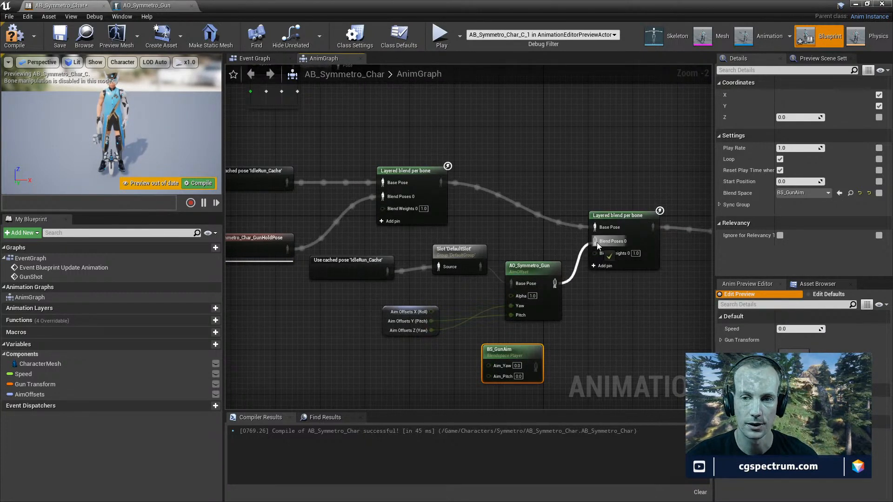
left_click_drag(556, 276, 556, 253)
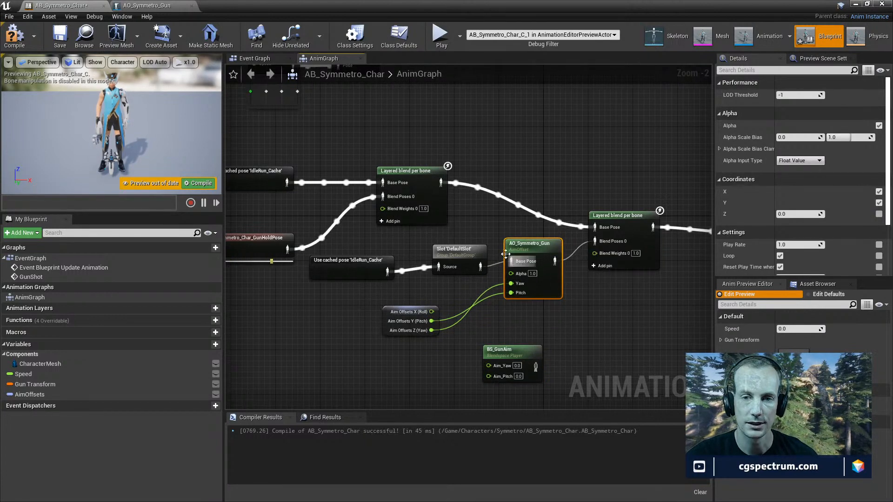
left_click(458, 255)
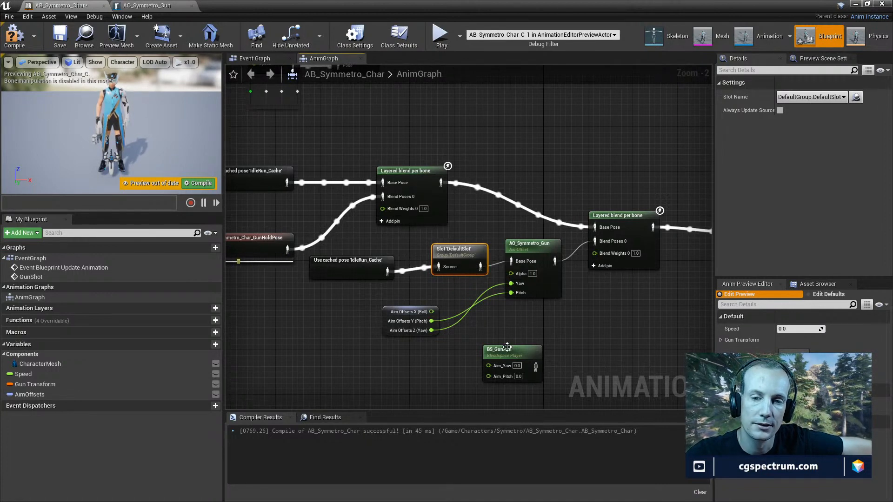
Delete the unconnected BS_GunAim blendspace player from the AnimGraph
left_click_drag(512, 350, 507, 339)
key("Delete")
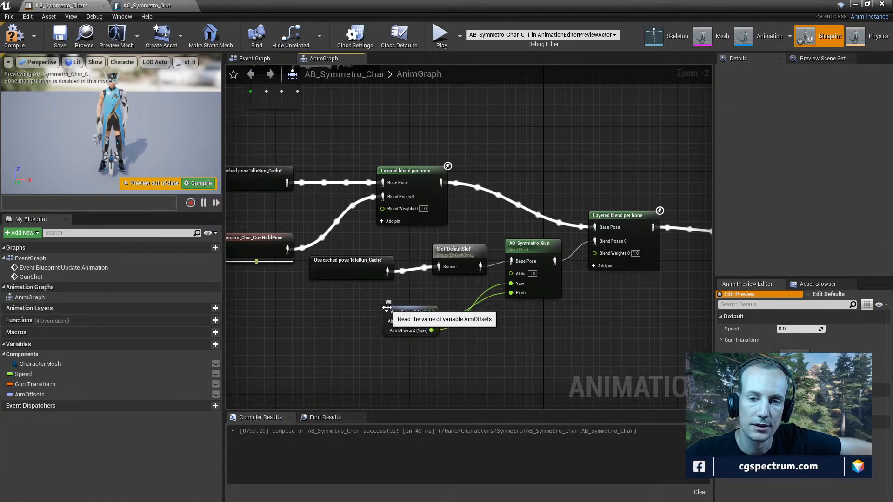
Align the AimOffsets getter and the AO_Symmetro_Gun node with the DefaultSlot chain, and compile and save the blueprint
left_click_drag(399, 314, 410, 303)
left_click_drag(540, 244, 539, 250)
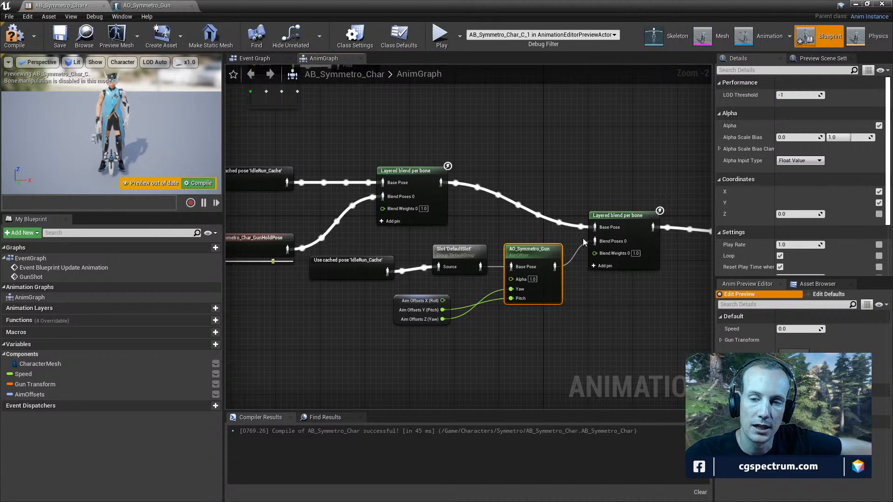
left_click(12, 38)
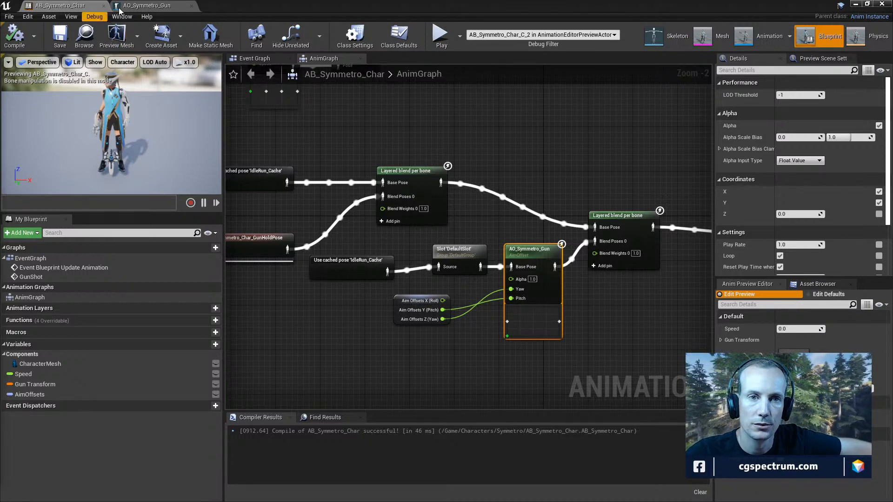
Review the AO_Symmetro_Gun axis settings, return to AB_Symmetro_Char, and open its Event Graph
left_click(148, 5)
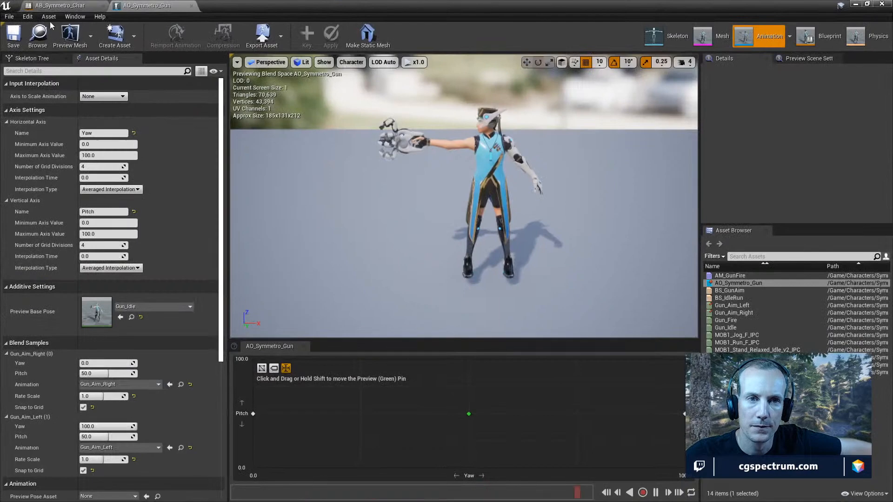
left_click(60, 5)
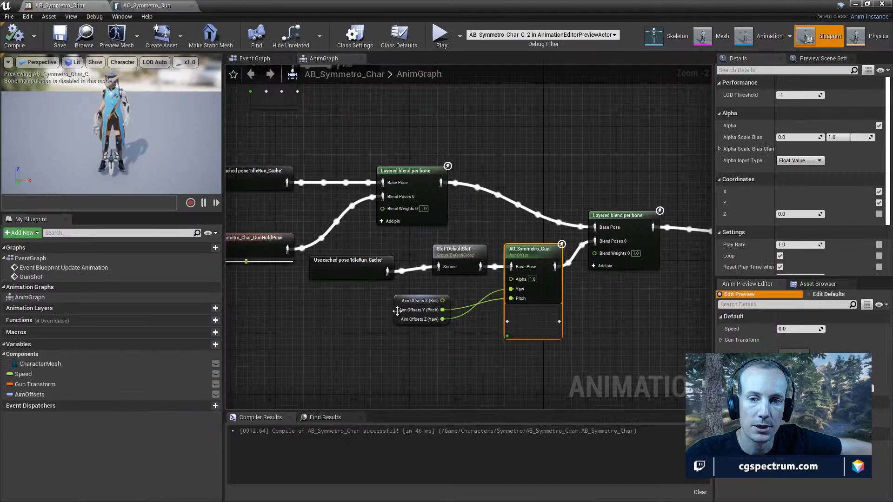
left_click(262, 59)
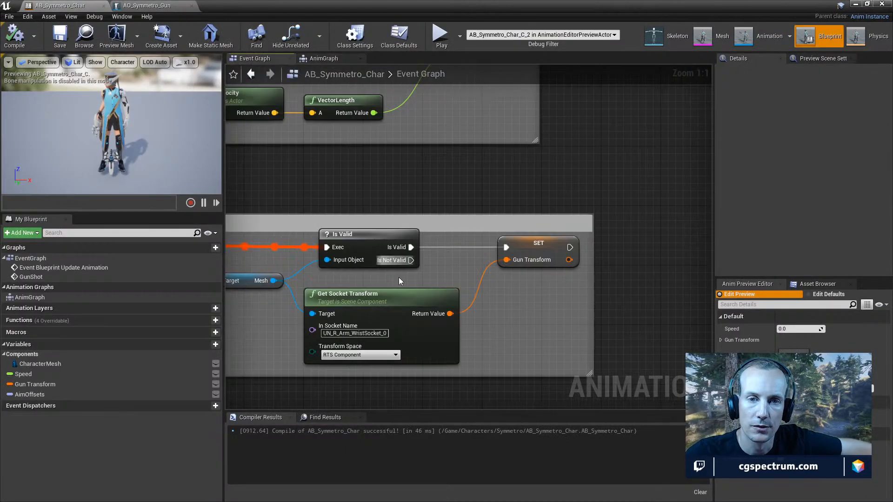
Review the HeroTPP_AnimBlueprint reference screenshot in the Greenshot image editor, removing its stray cursor graphic and moving the window aside
scroll(361, 206, "down", 2)
scroll(298, 153, "up", 3)
right_click_drag(299, 152, 308, 188)
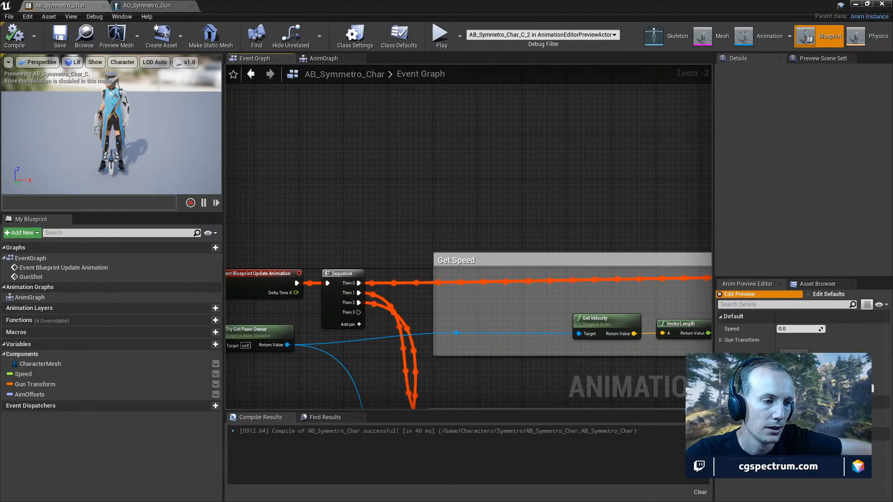
key("alt+Tab")
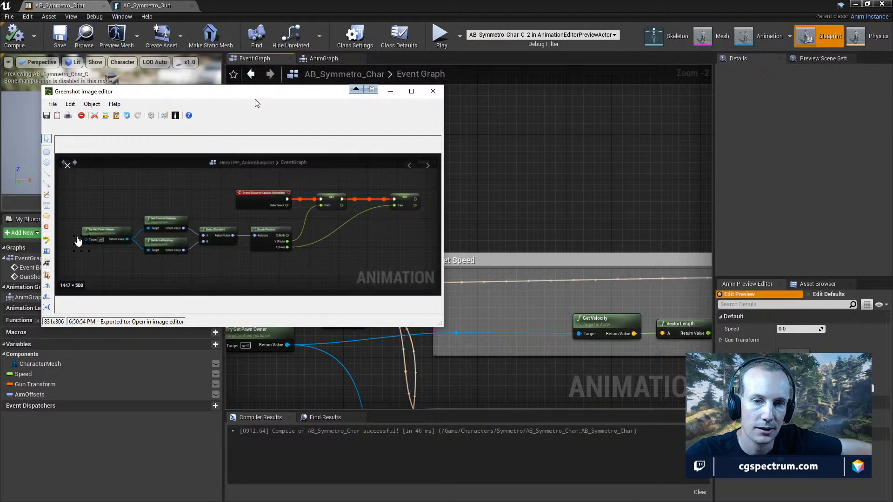
left_click_drag(261, 95, 357, 86)
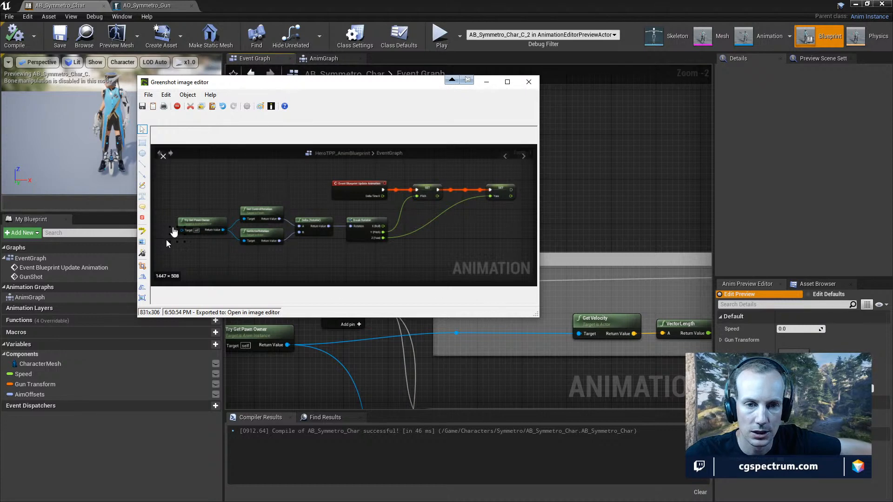
left_click_drag(177, 243, 195, 260)
key("Delete")
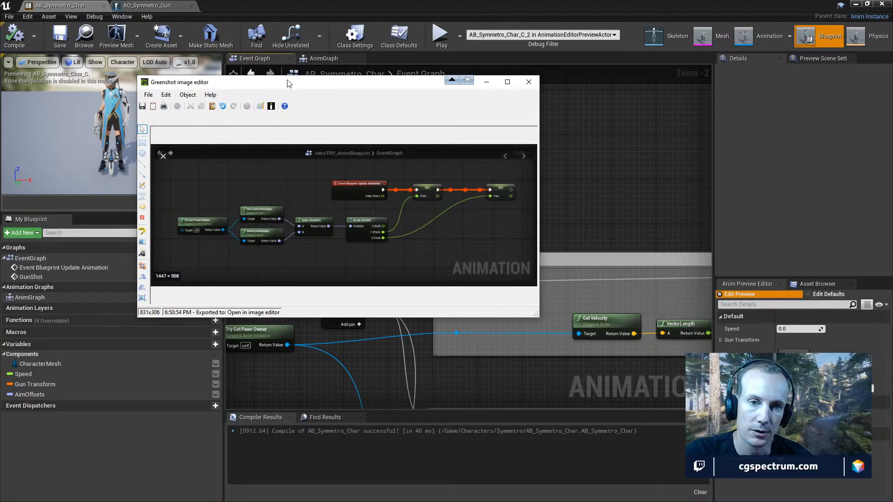
left_click_drag(286, 81, 343, 57)
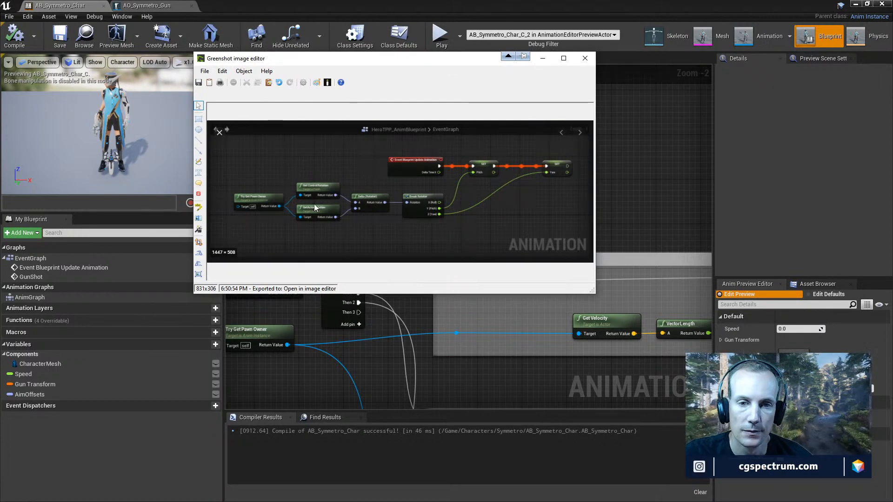
left_click_drag(397, 63, 0, 128)
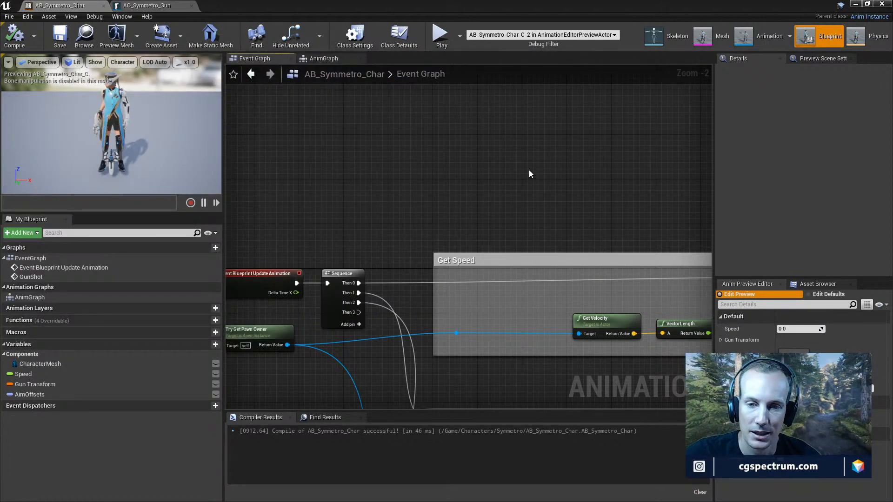
Add a Get Control Rotation node fed by the Try Get Pawn Owner return value, placed above the Get Speed comment
right_click_drag(530, 170, 515, 126)
right_click_drag(416, 100, 417, 145)
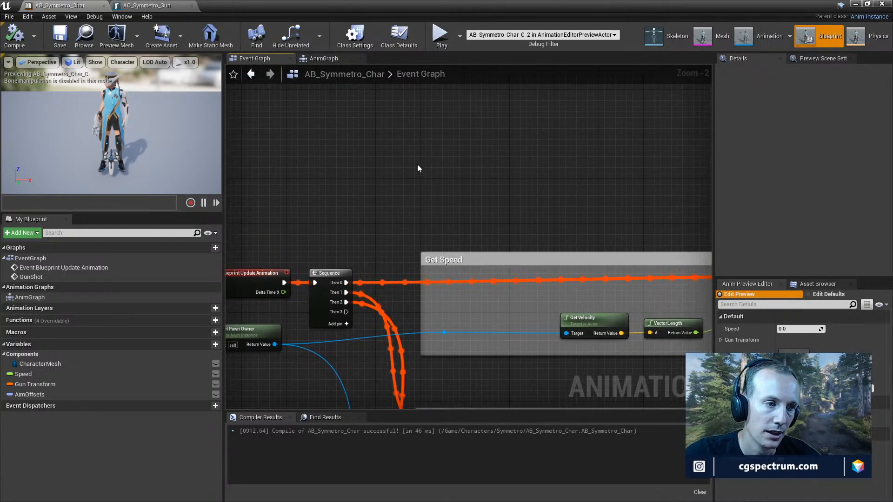
scroll(417, 168, "up", 1)
left_click_drag(255, 375, 463, 167)
type("contro")
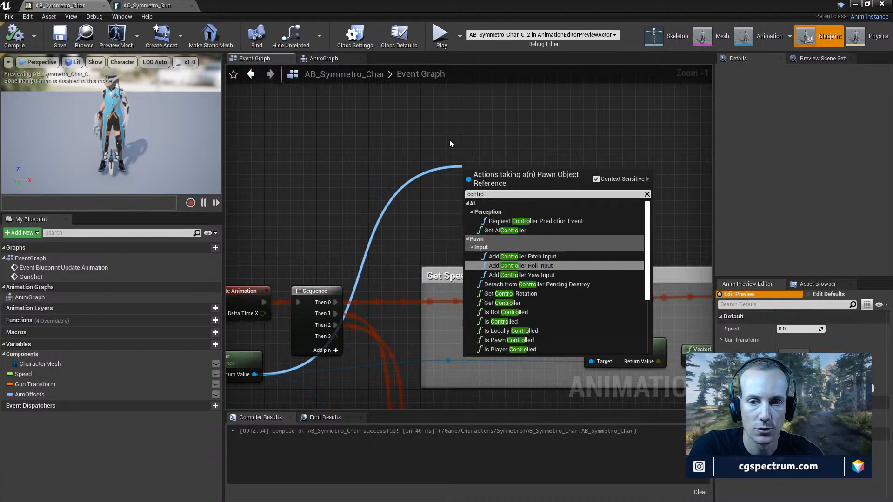
type("l")
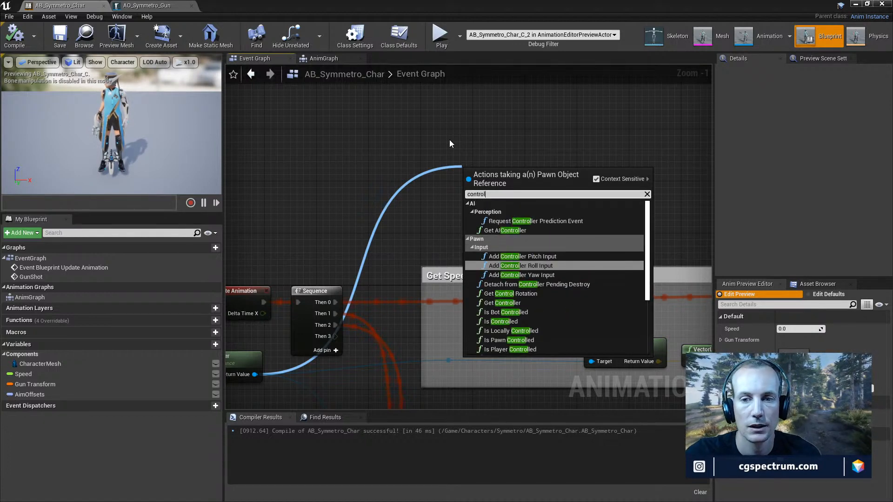
left_click(511, 294)
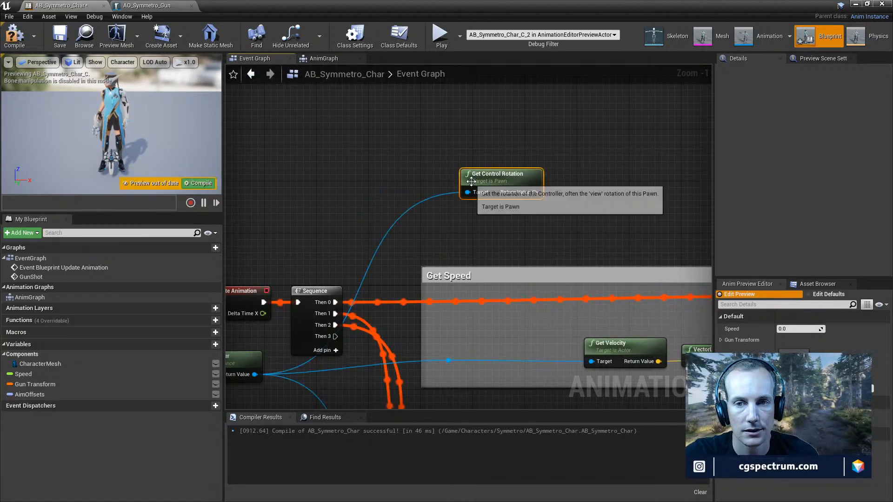
left_click_drag(471, 181, 465, 142)
Add a GetActorRotation node fed by the Try Get Pawn Owner return value, directly below Get Control Rotation
left_click_drag(255, 374, 441, 191)
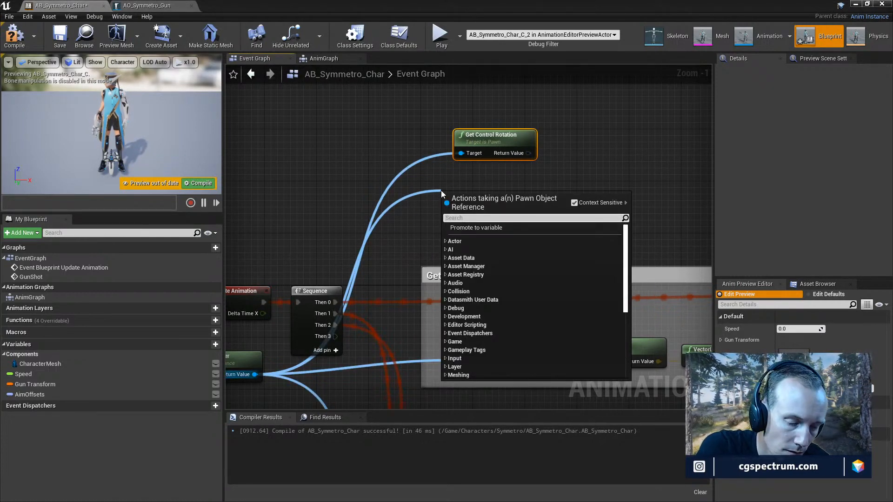
type("actor rot")
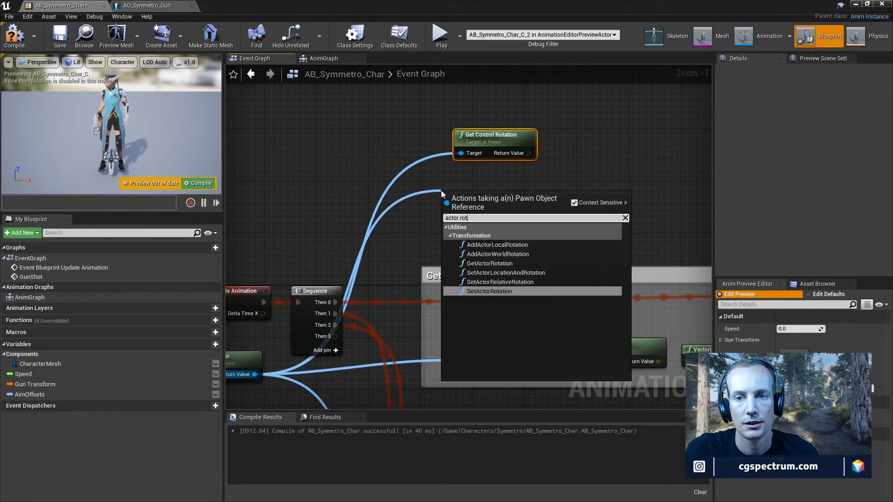
left_click(485, 265)
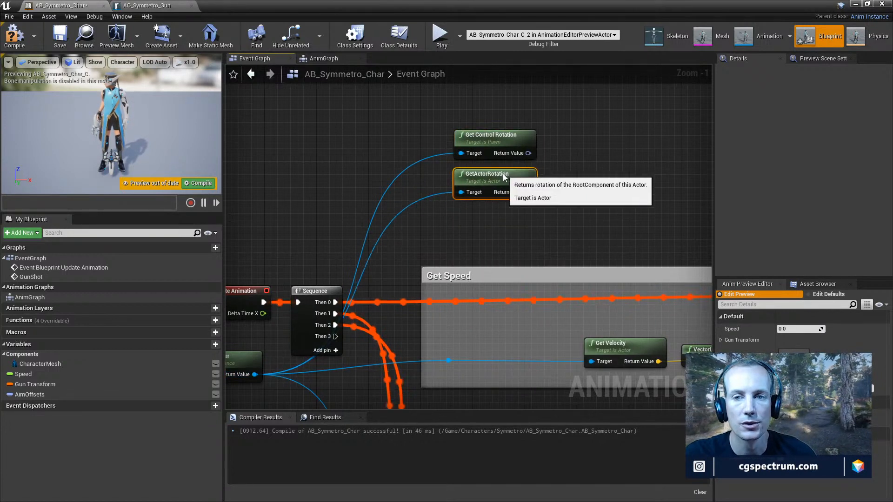
left_click_drag(503, 177, 503, 183)
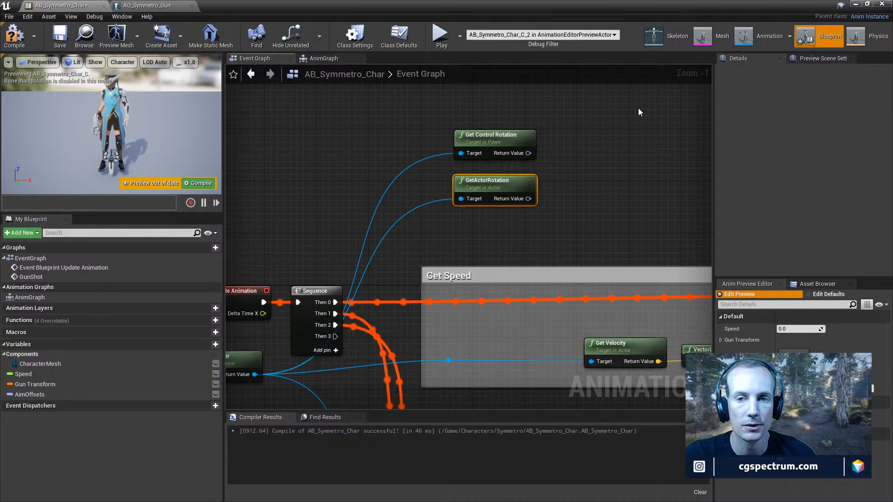
Add a Delta (Rotator) node with Get Control Rotation wired into A and GetActorRotation wired into B
right_click_drag(598, 187, 552, 208)
left_click(571, 159)
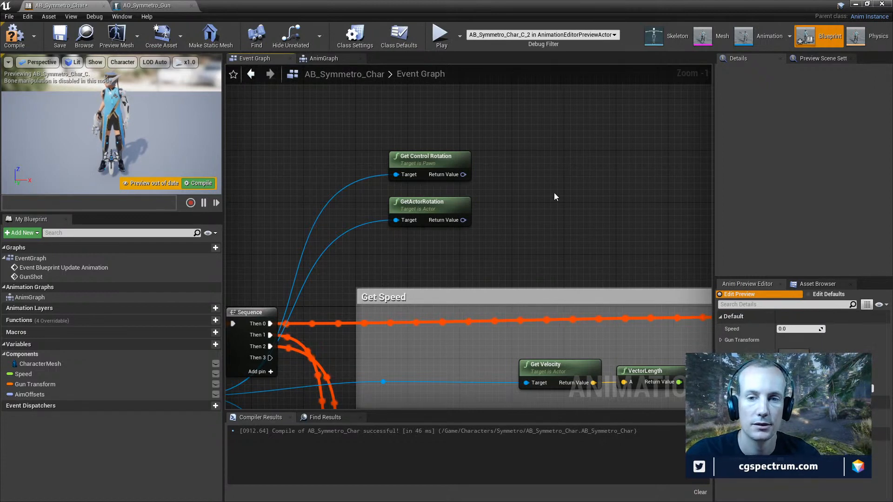
left_click_drag(464, 220, 527, 173)
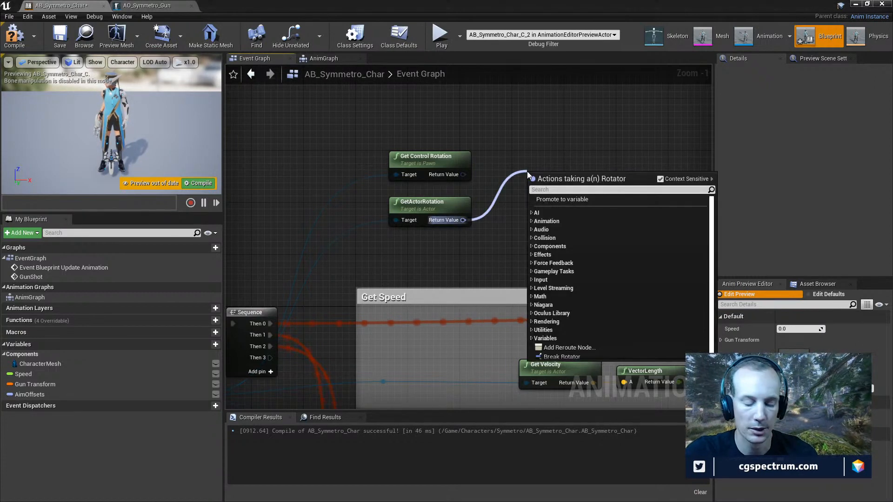
type("rdelt")
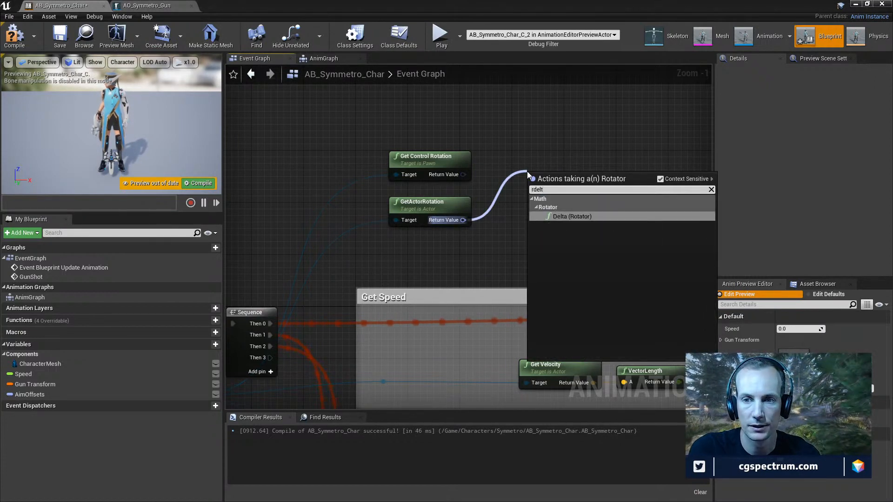
left_click(575, 216)
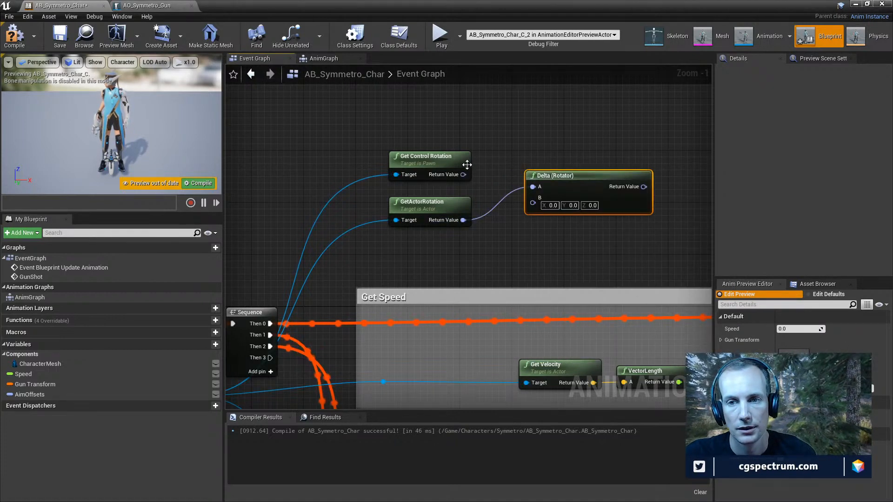
left_click_drag(463, 174, 533, 187)
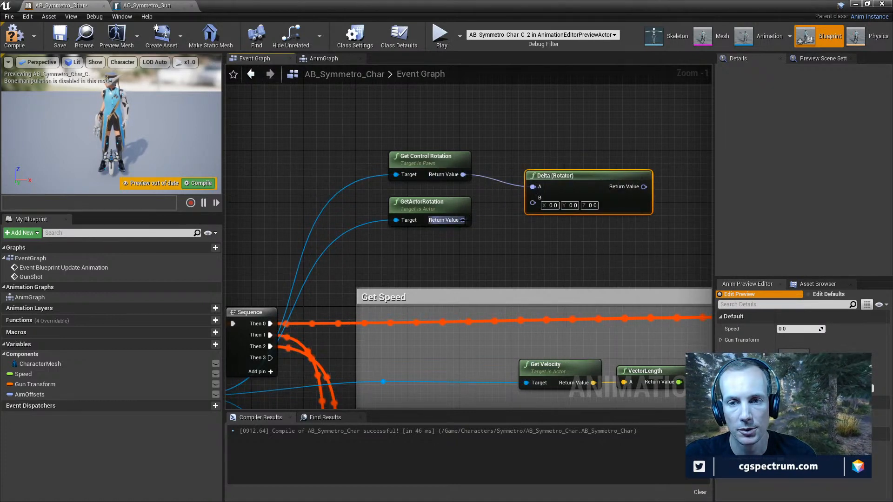
left_click_drag(462, 220, 533, 203)
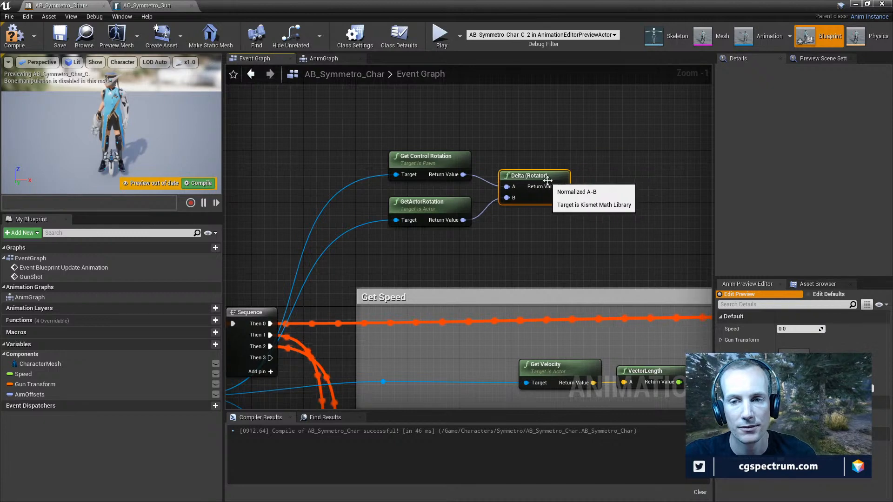
Split the Delta (Rotator) return value with a Break Rotator node
right_click_drag(645, 177, 521, 191)
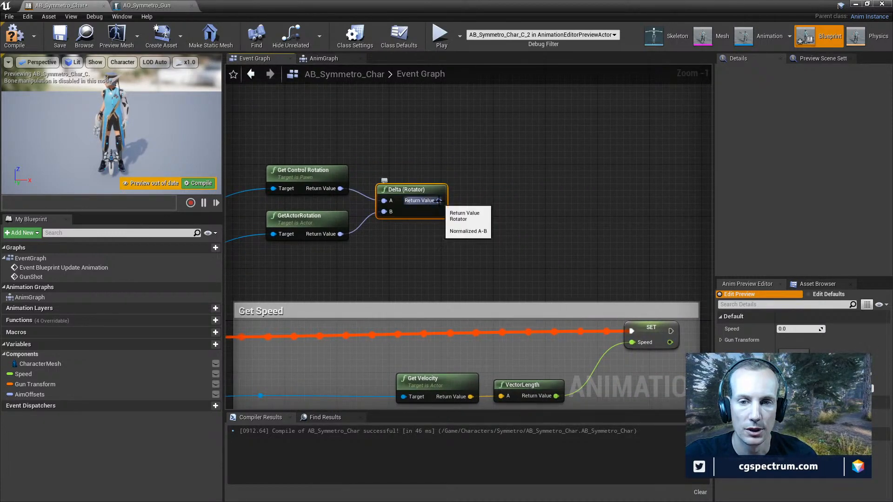
left_click_drag(438, 201, 515, 177)
type("bra")
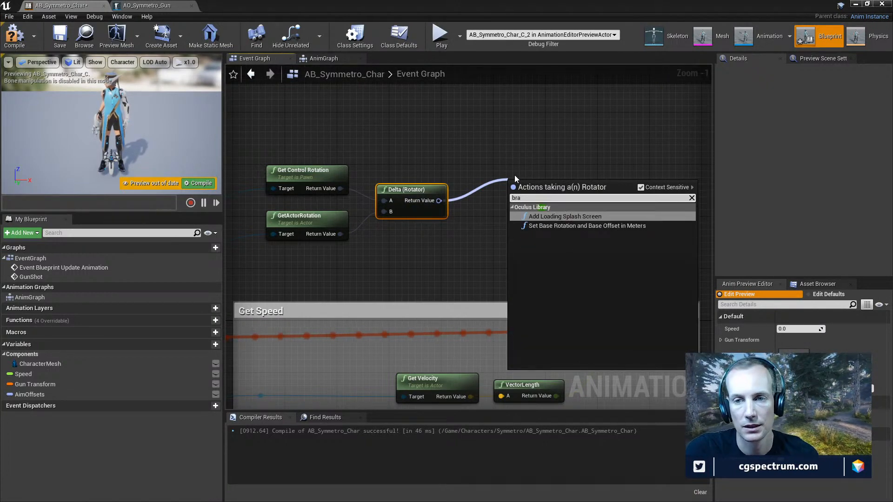
key("BackSpace")
type("ea")
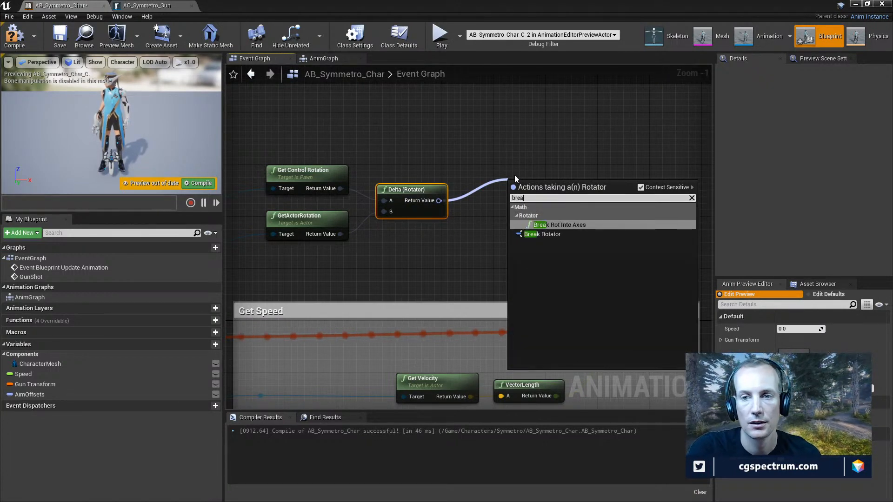
left_click(541, 234)
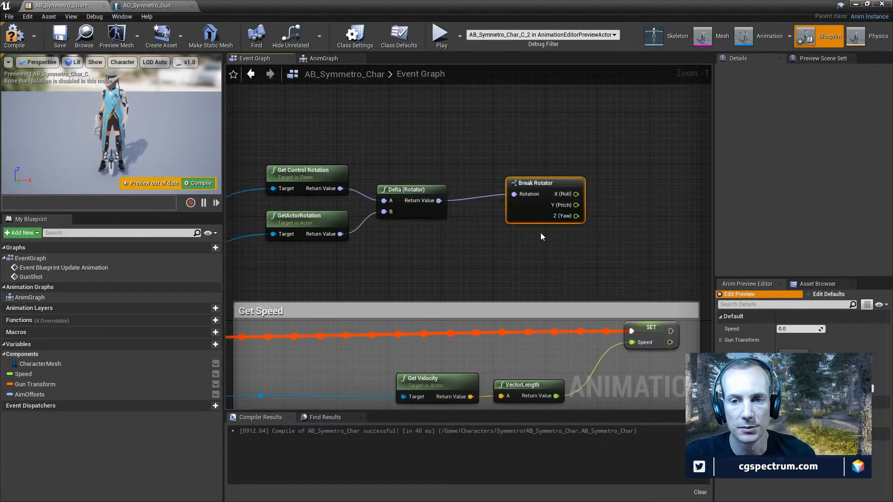
Add an AimOffsets setter fed by the Delta (Rotator) return value, and delete the Break Rotator node
right_click_drag(562, 188, 472, 220)
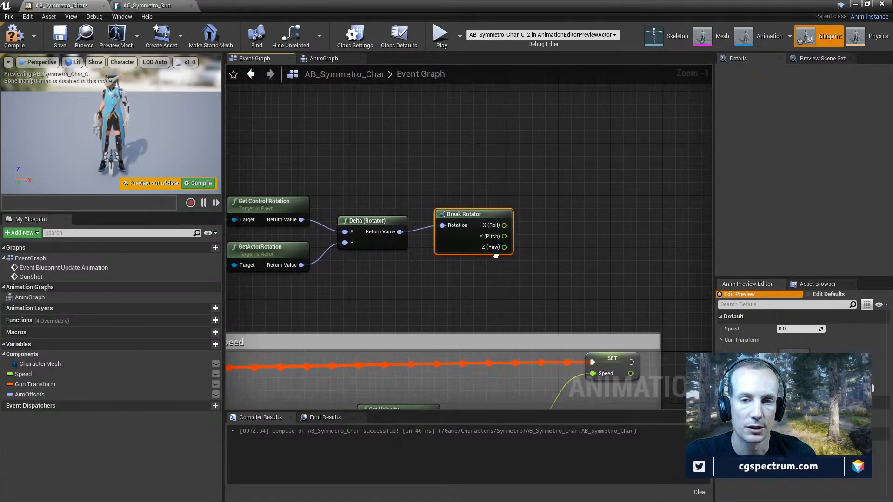
left_click_drag(41, 394, 559, 200)
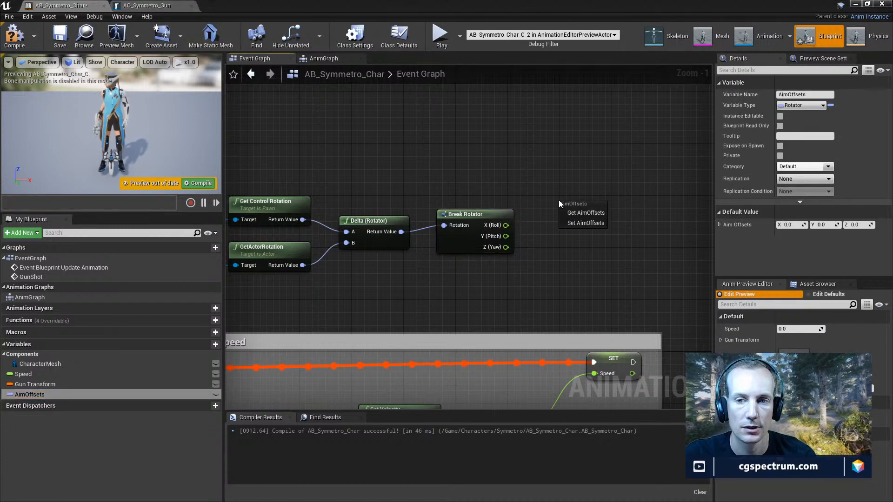
left_click(574, 222)
left_click_drag(486, 224, 499, 296)
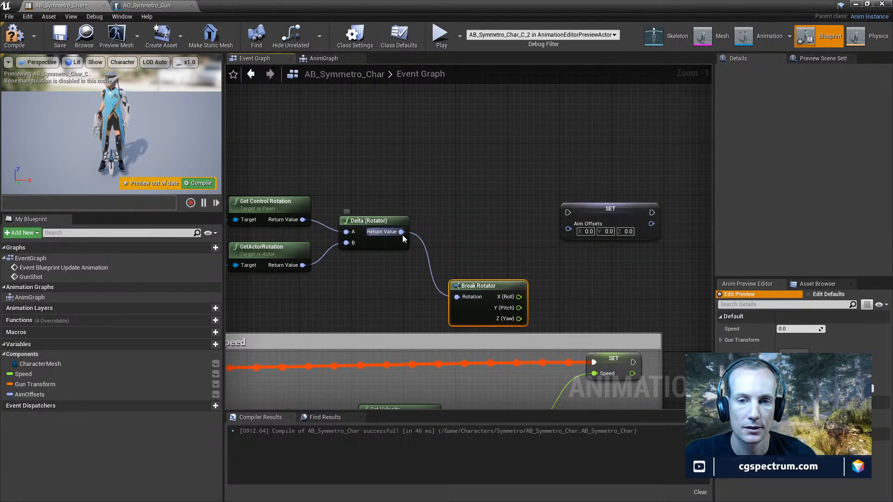
left_click_drag(401, 232, 473, 226)
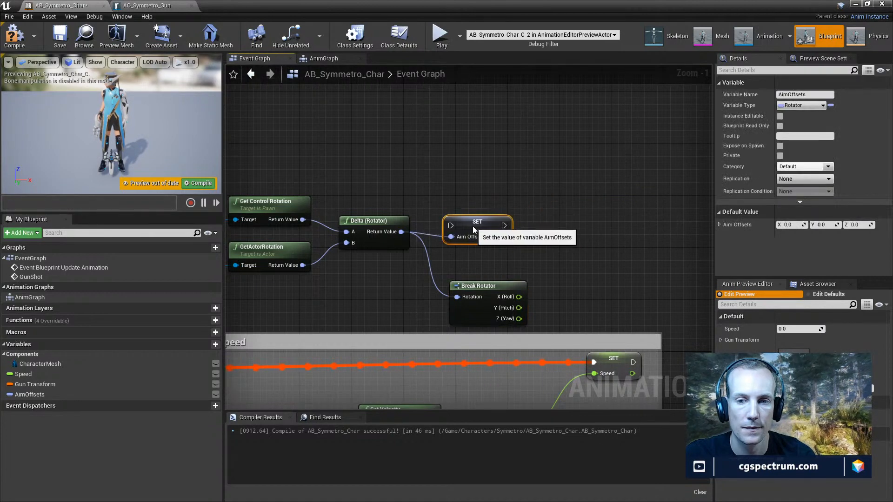
left_click(483, 286)
key("Delete")
Wire the Then 3 output of the Sequence node to the execution input of the AimOffsets setter
right_click_drag(411, 250, 534, 245)
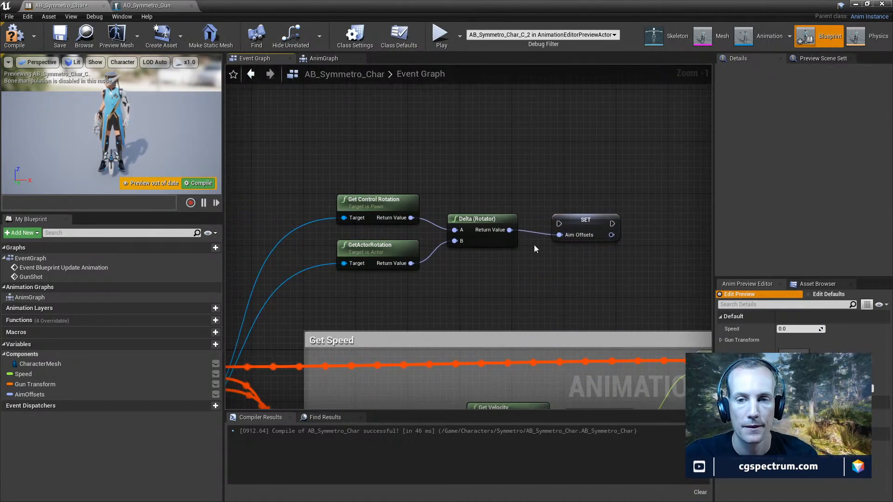
left_click(579, 225)
right_click_drag(381, 294, 464, 211)
scroll(303, 330, "down", 1)
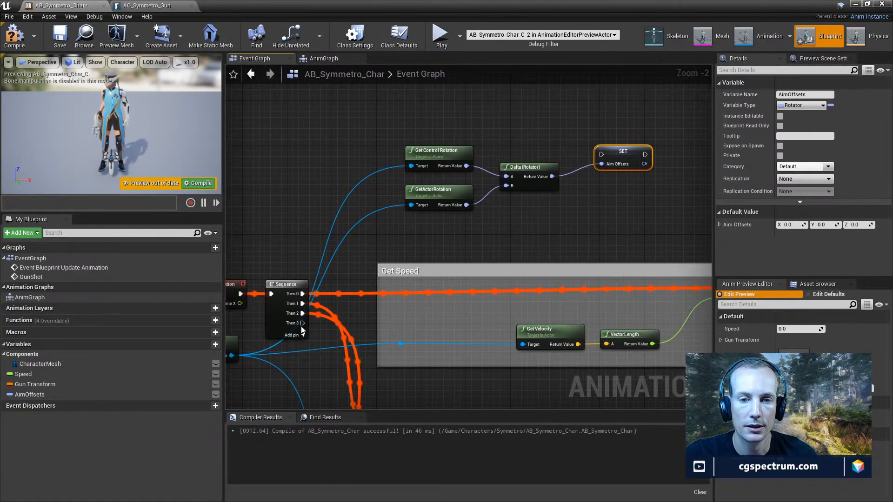
left_click_drag(302, 323, 602, 155)
Route the Then 3 wire through a reroute node above the rotation nodes, level with the AimOffsets setter, and compile the blueprint
right_click_drag(290, 335, 369, 324)
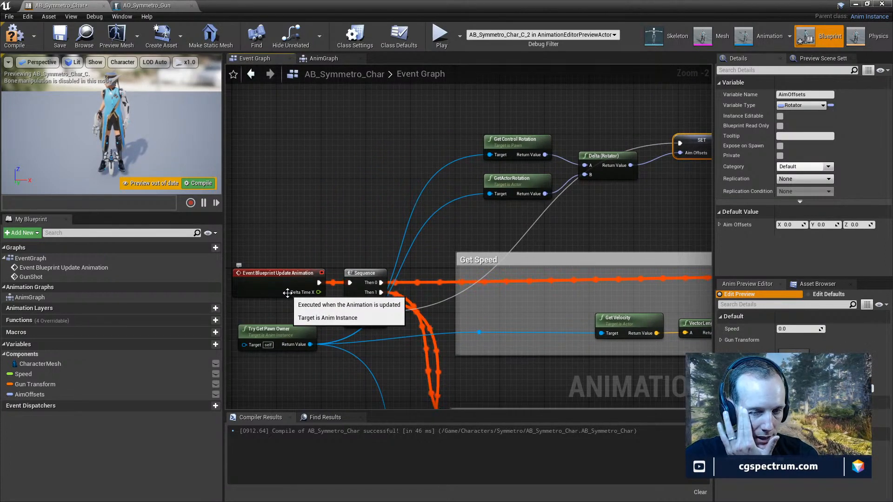
double_click(446, 300)
right_click_drag(448, 307, 432, 347)
mouse_move(432, 340)
left_mouse_down()
mouse_move(452, 320)
mouse_move(436, 328)
left_mouse_up()
left_click(412, 339)
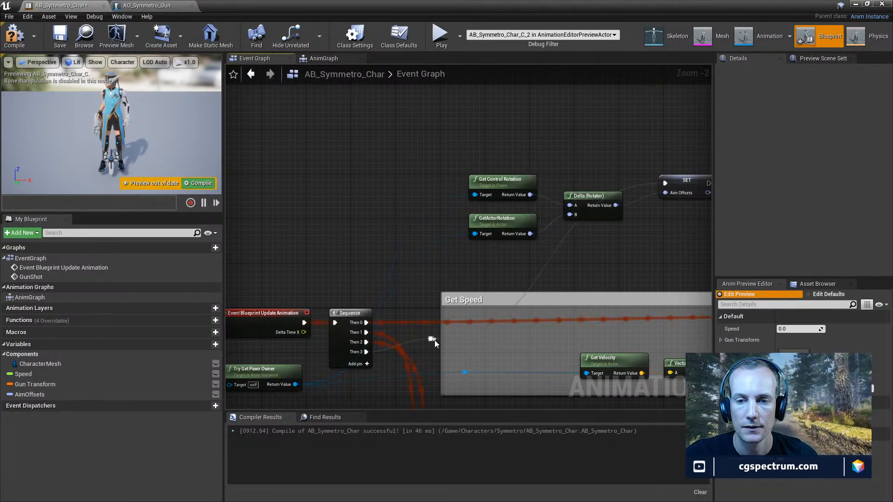
left_click(431, 340)
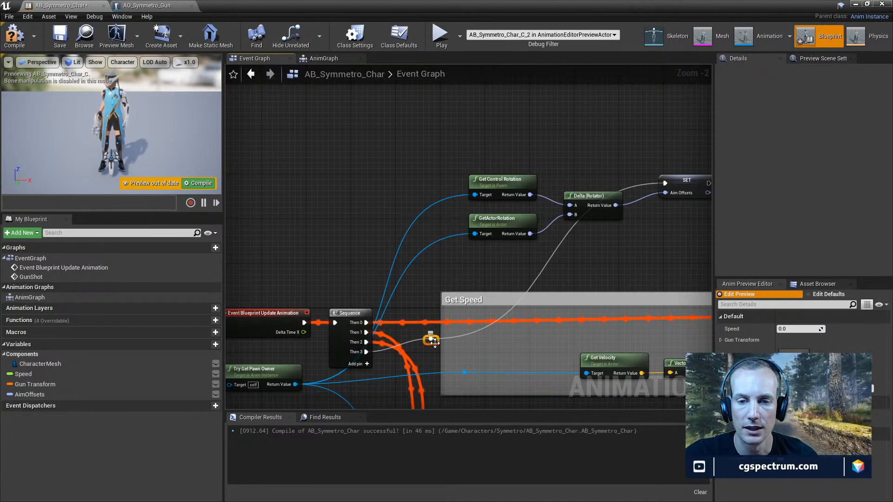
left_click_drag(434, 343, 465, 168)
right_click_drag(464, 169, 408, 209)
left_click_drag(630, 210, 630, 192)
right_click_drag(629, 230, 541, 227)
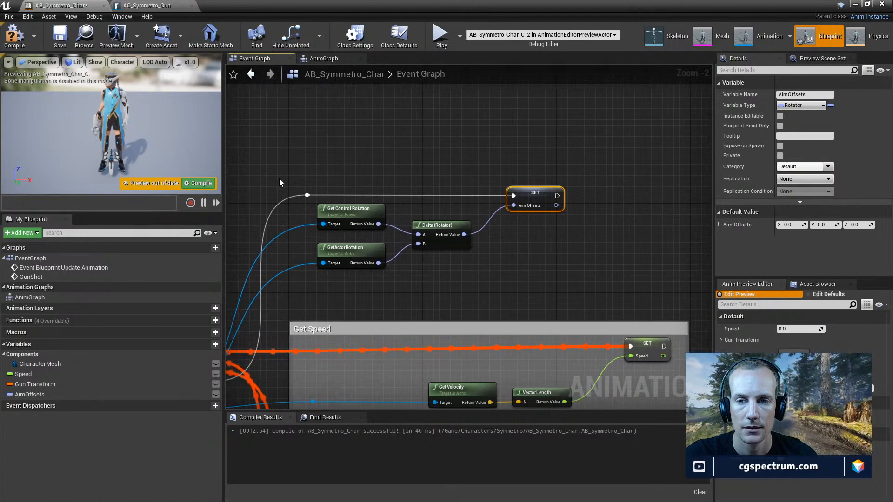
left_click(22, 37)
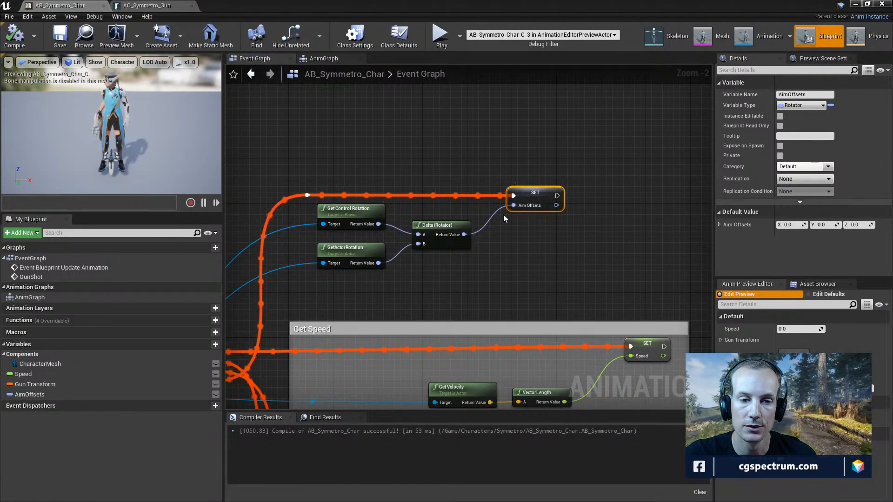
Check the AO_Symmetro_Gun wiring in the AnimGraph, play-test the level's aiming, and dismiss the message log after stopping
left_click(324, 59)
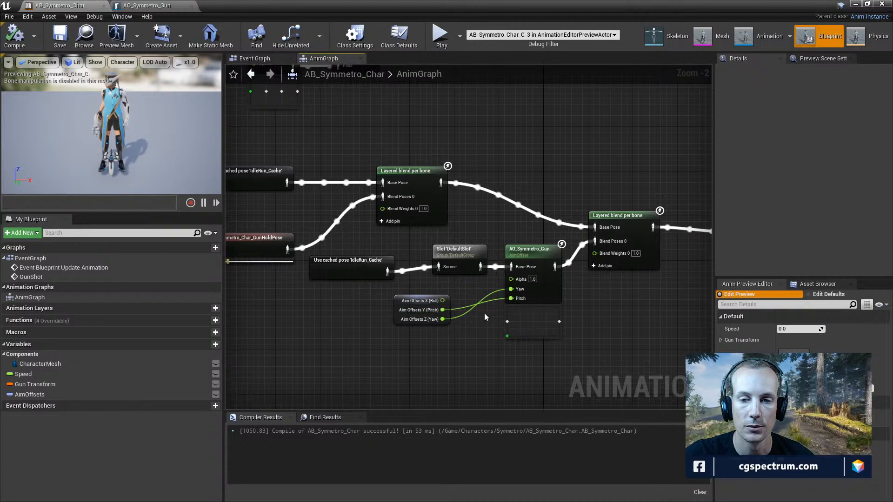
left_click_drag(481, 4, 375, 440)
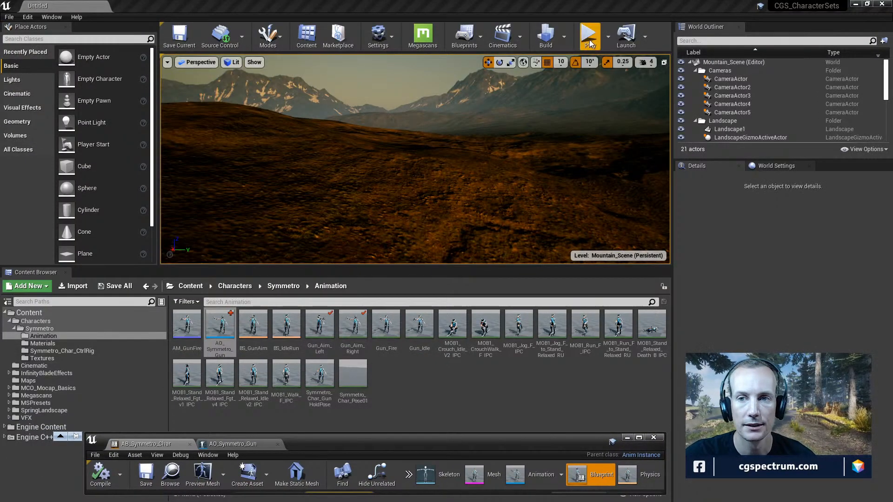
key("alt+p")
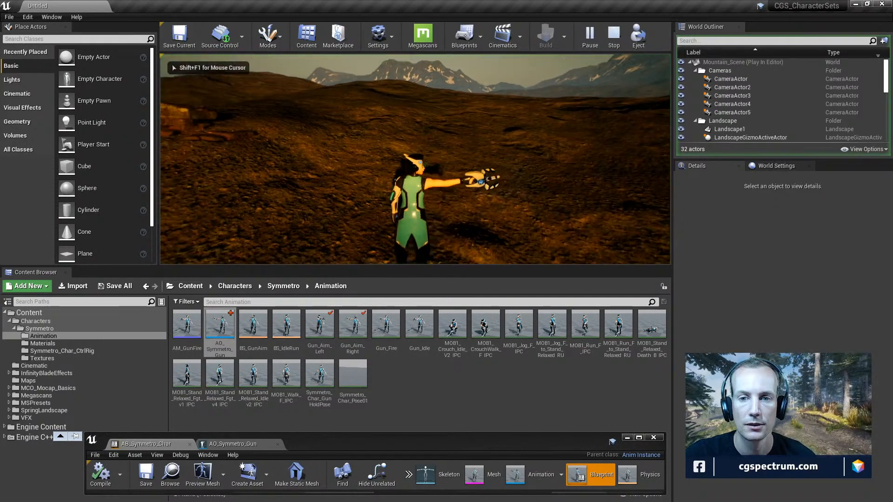
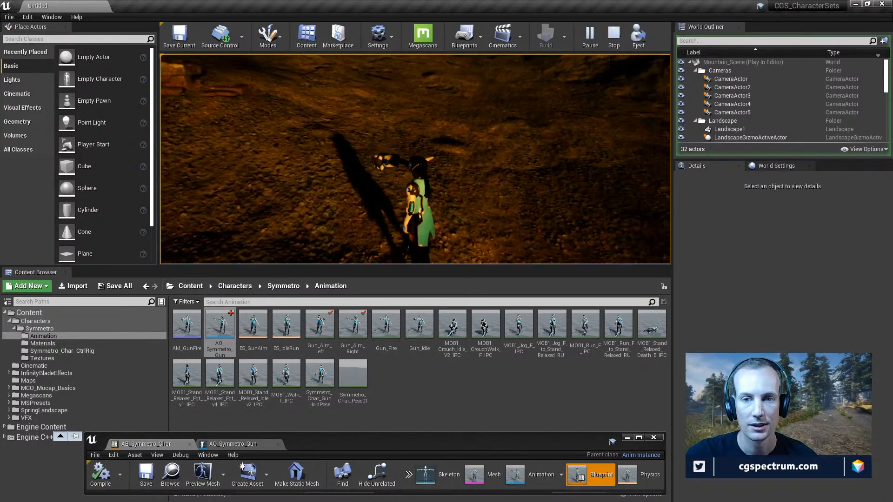
key("Escape")
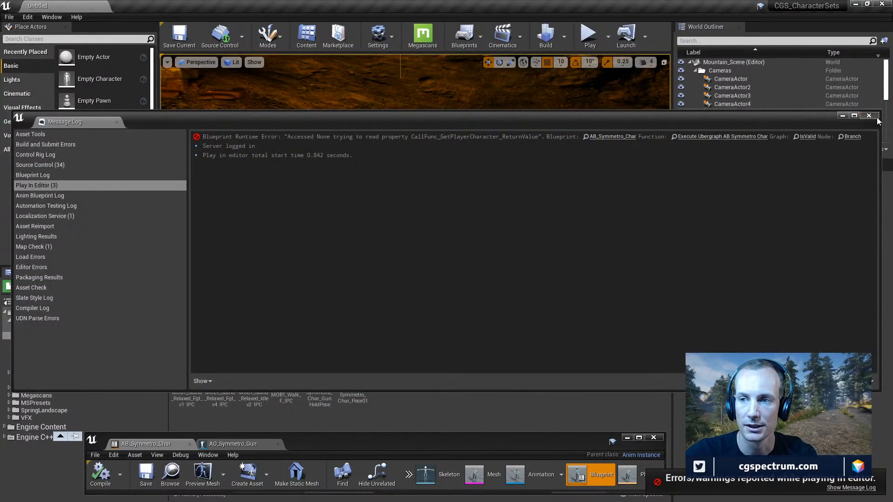
left_click(869, 115)
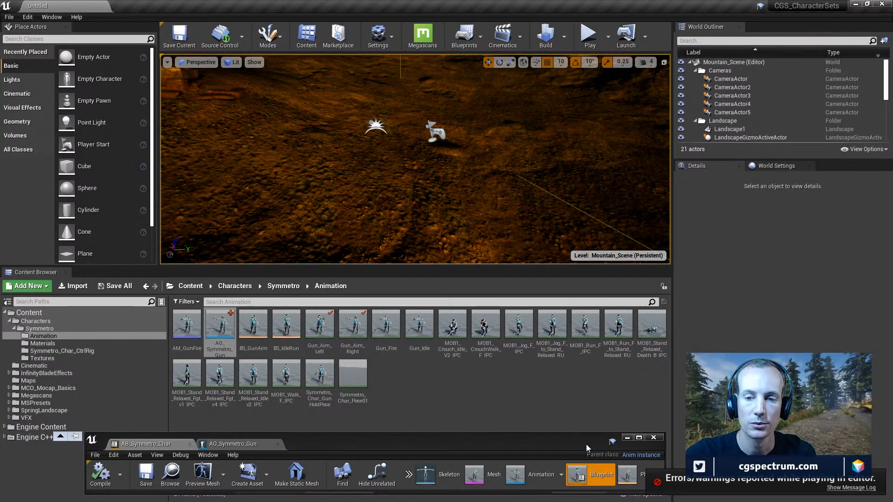
Close the animation blueprint editor window and run another short play-test of the level
left_click_drag(589, 448, 598, 324)
left_click(663, 313)
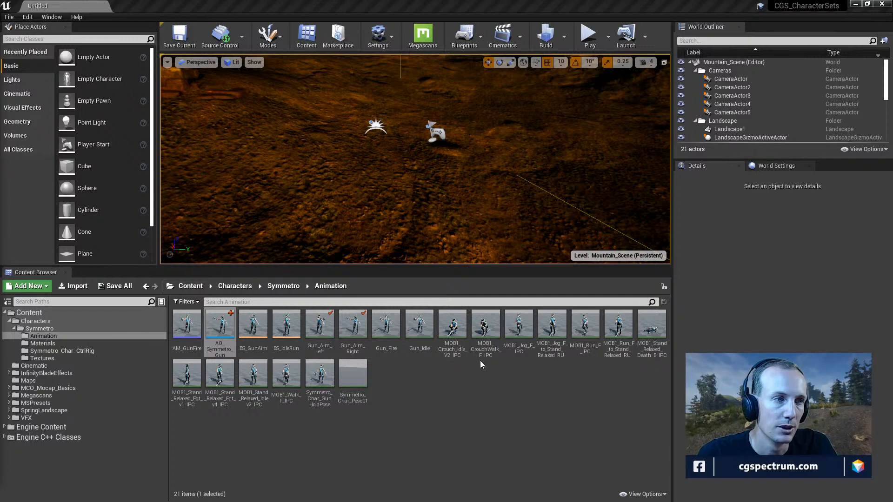
mouse_move(466, 349)
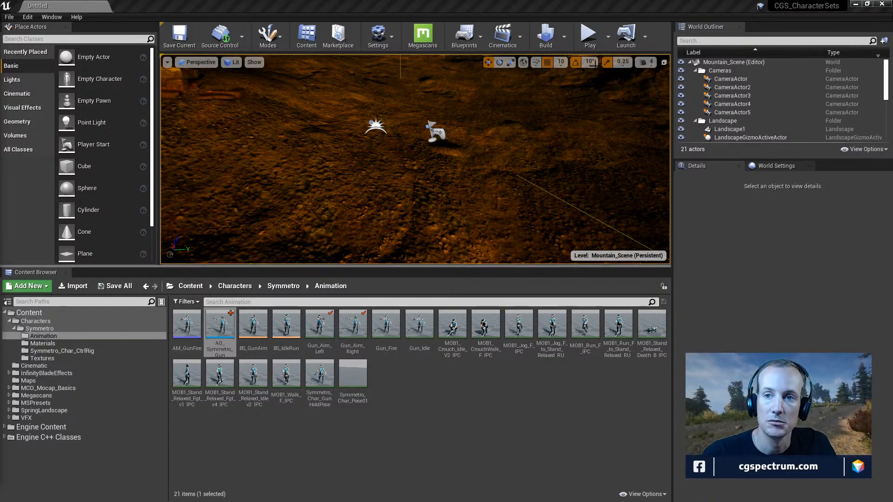
left_click(536, 199)
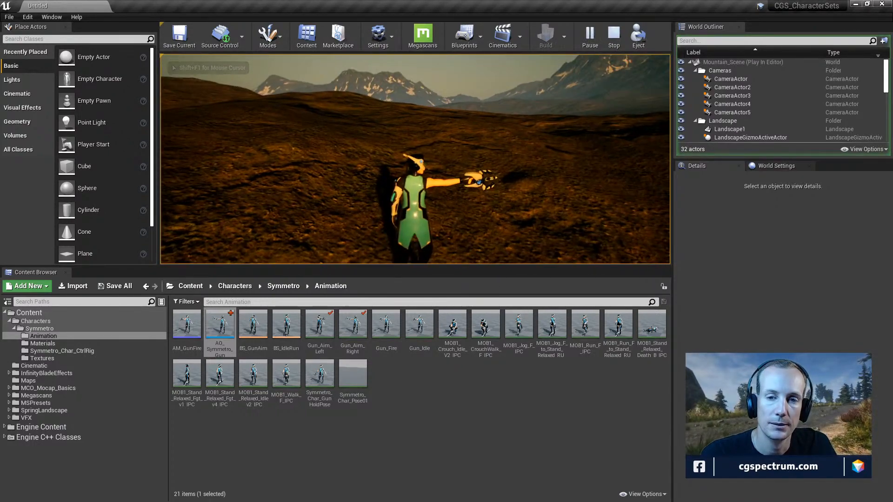
key("Escape")
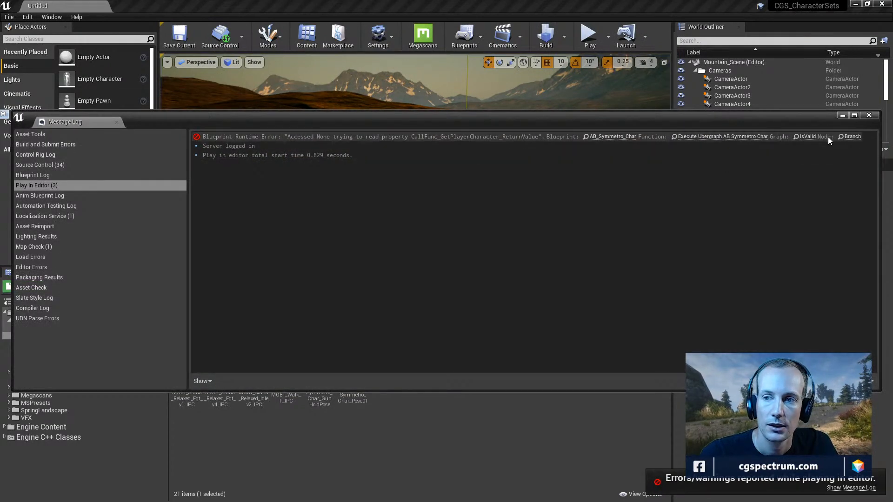
Inspect the Branch node linked in the runtime error, and open the AB_Symmetro_Char blueprint from the same message
left_click(851, 136)
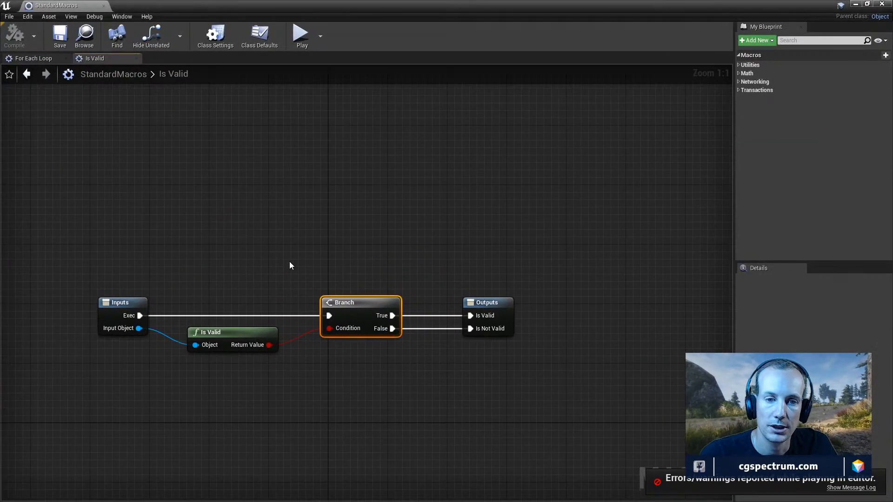
left_click_drag(205, 13, 307, 344)
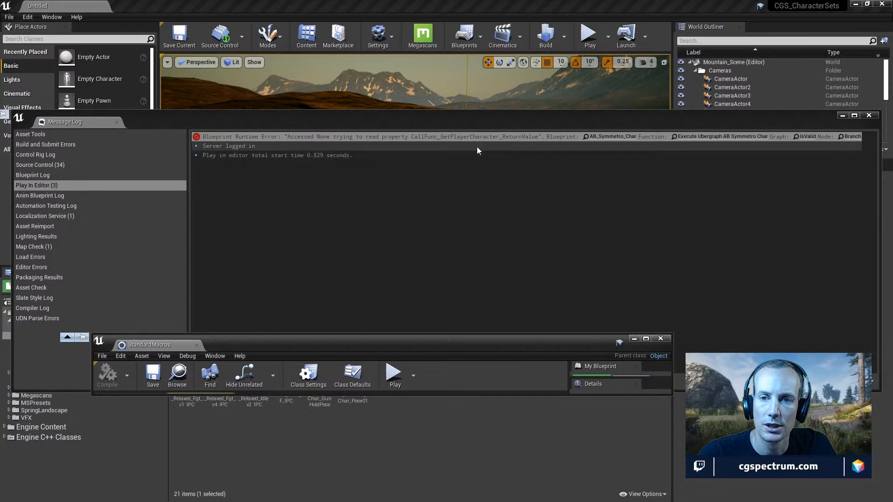
left_click(610, 136)
double_click(403, 342)
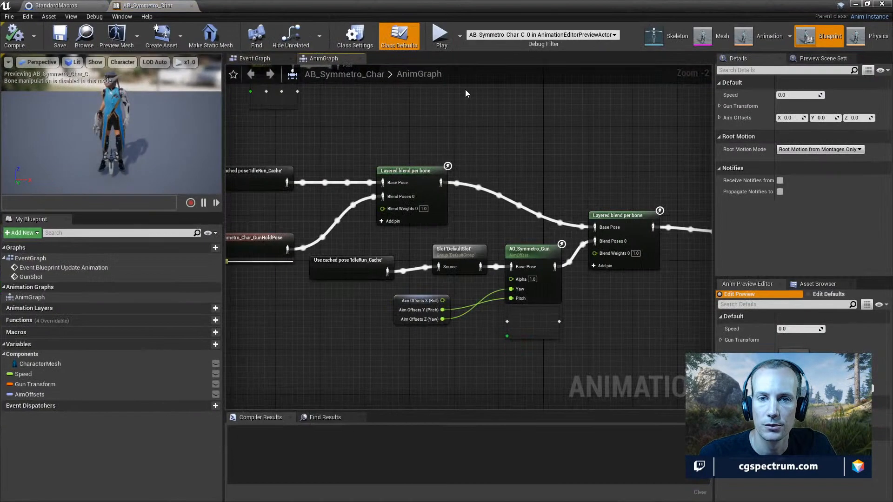
Examine the AnimGraph node chain from the cached poses and layered blends through to the gun transform nodes
right_click_drag(403, 284, 371, 312)
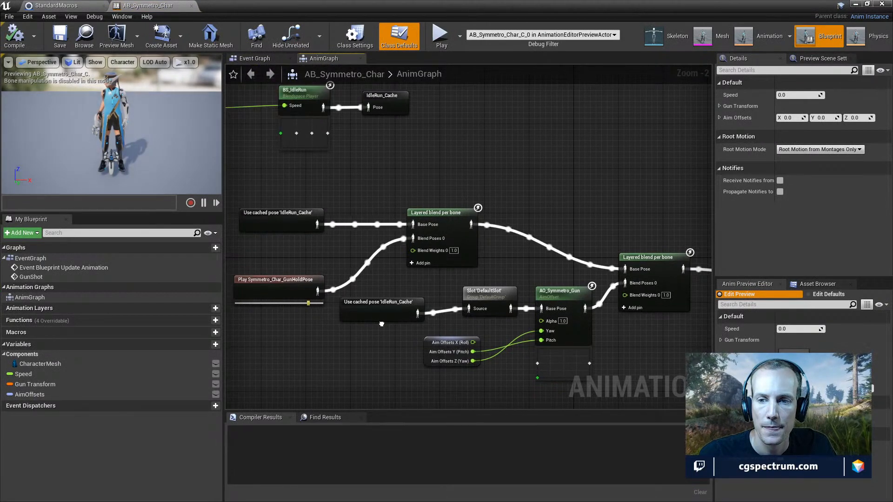
scroll(386, 303, "down", 3)
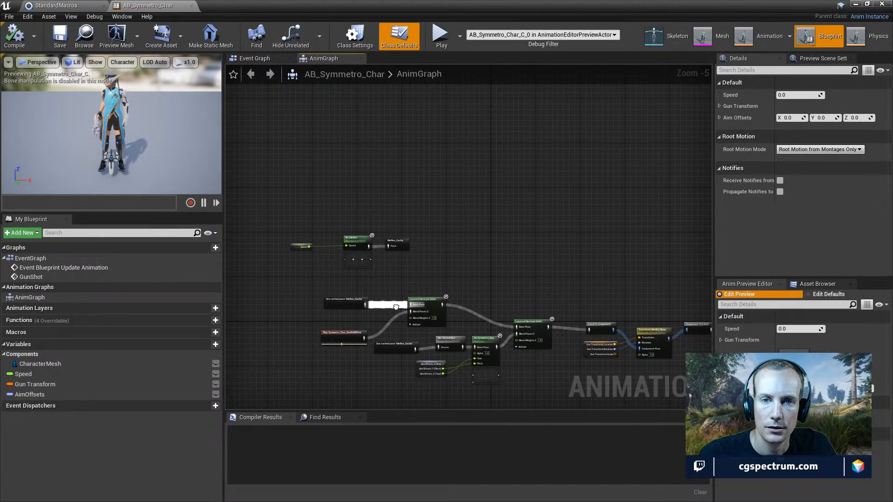
right_click_drag(396, 307, 300, 216)
scroll(430, 283, "up", 2)
right_click_drag(704, 260, 552, 275)
scroll(517, 291, "down", 1)
Follow the error's Execute Ubergraph link to the Event Graph and examine the Sequence outputs and AimOffsets setter branch
left_click_drag(396, 6, 493, 350)
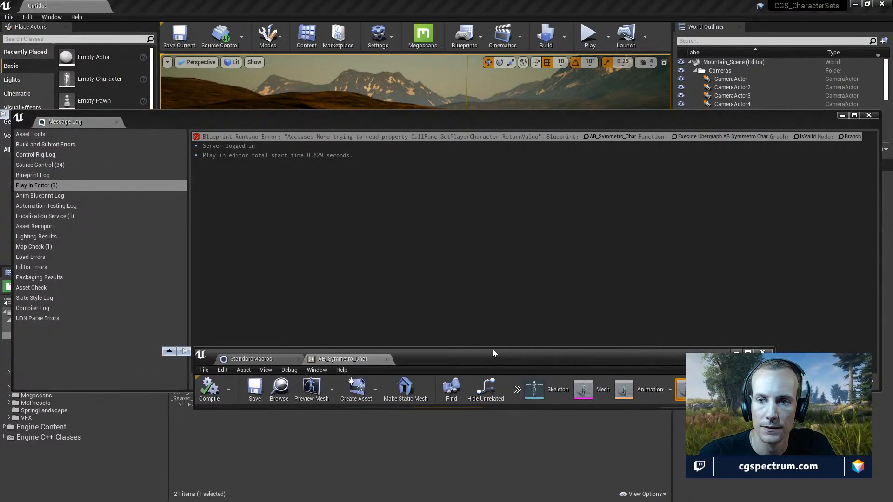
left_click(704, 137)
double_click(544, 357)
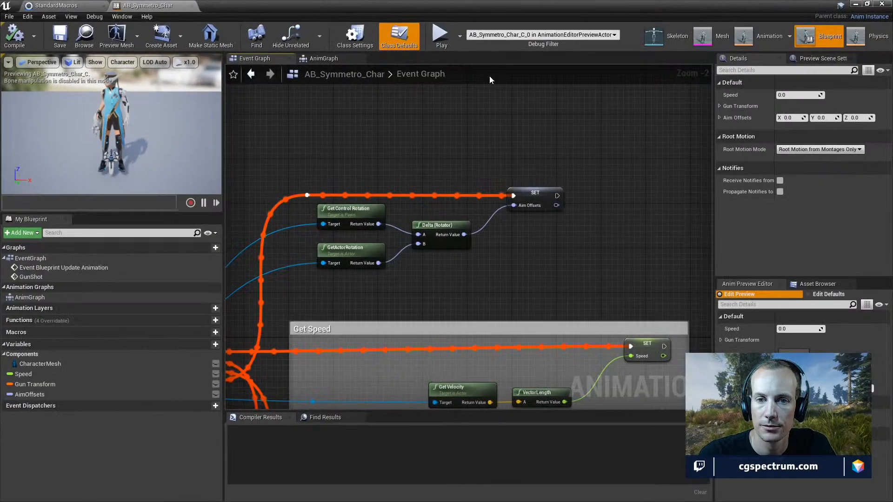
right_click_drag(480, 270, 559, 233)
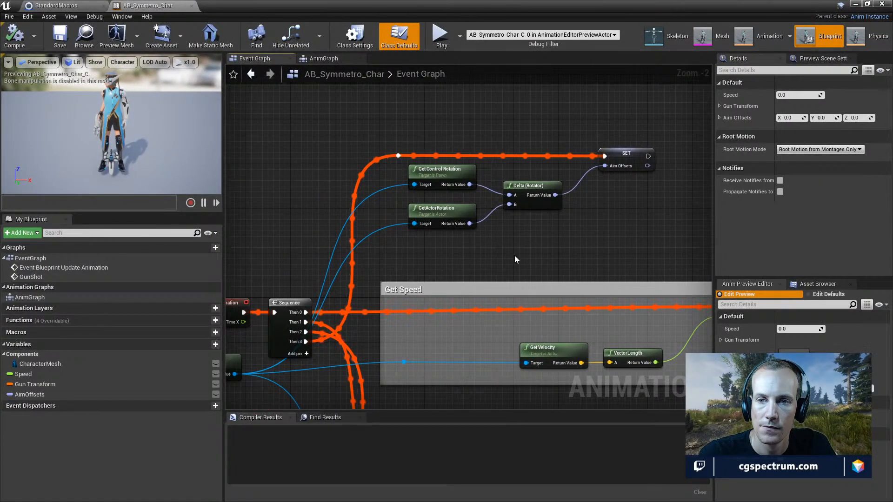
right_click_drag(514, 255, 513, 240)
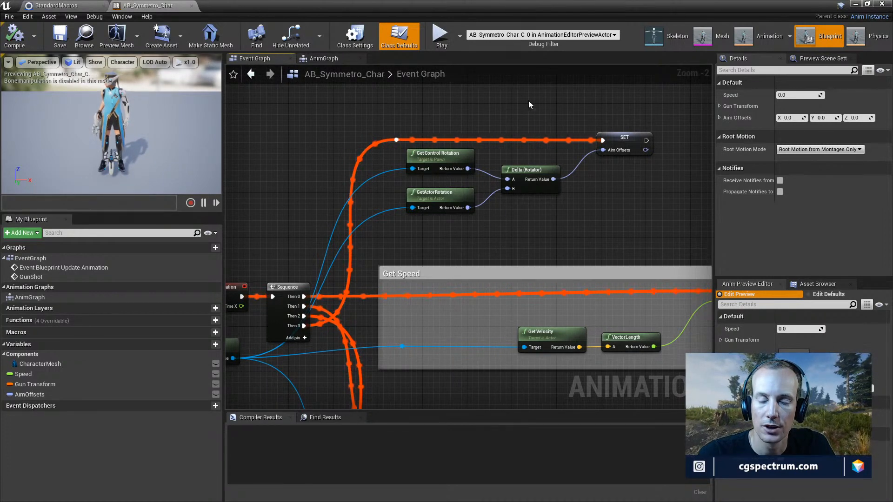
right_click_drag(521, 199, 473, 215)
Reread the runtime error and inspect the Get Control Rotation, GetActorRotation and Delta (Rotator) nodes feeding AimOffsets
left_click_drag(475, 2, 331, 264)
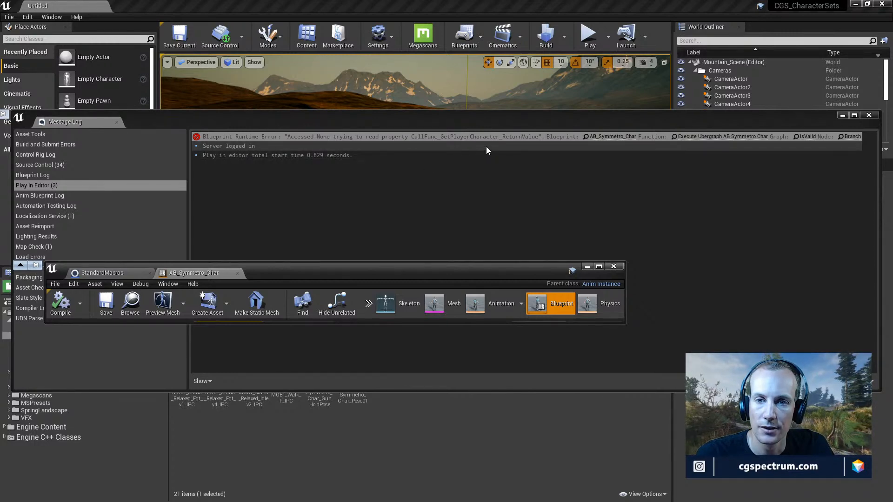
left_click_drag(454, 268, 479, 2)
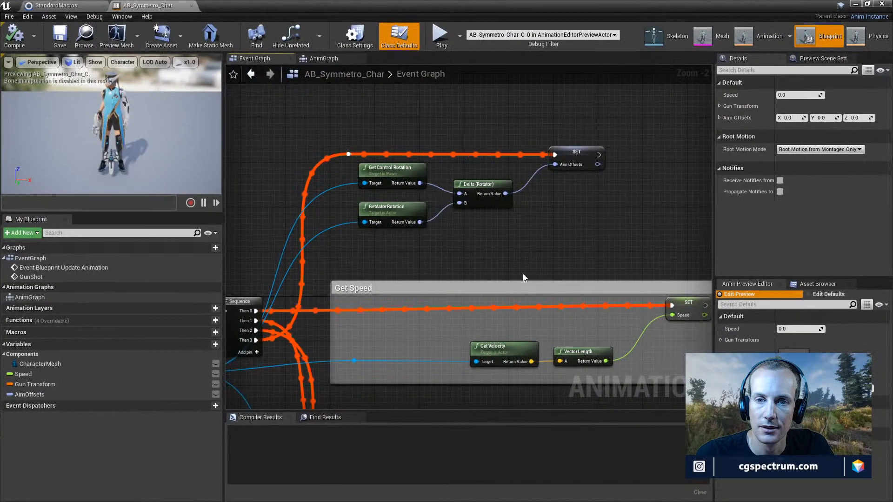
scroll(395, 224, "up", 2)
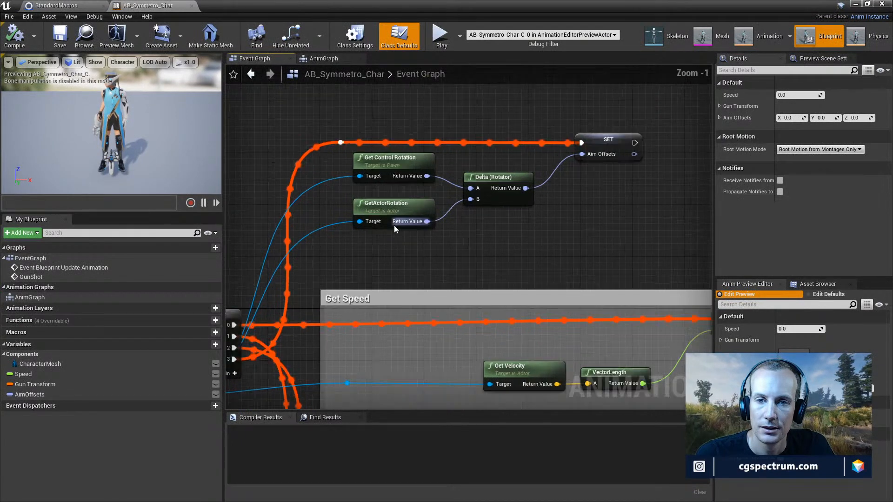
right_click_drag(397, 226, 476, 284)
right_click_drag(513, 235, 380, 260)
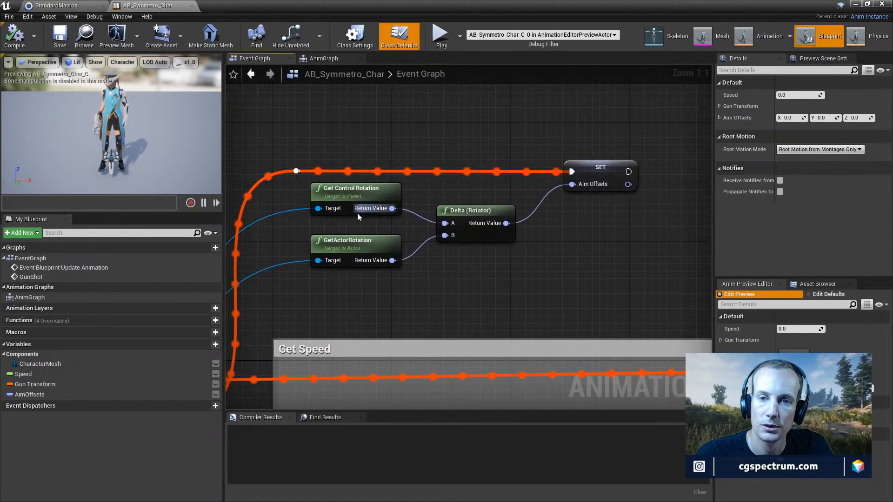
right_click_drag(534, 254, 430, 237)
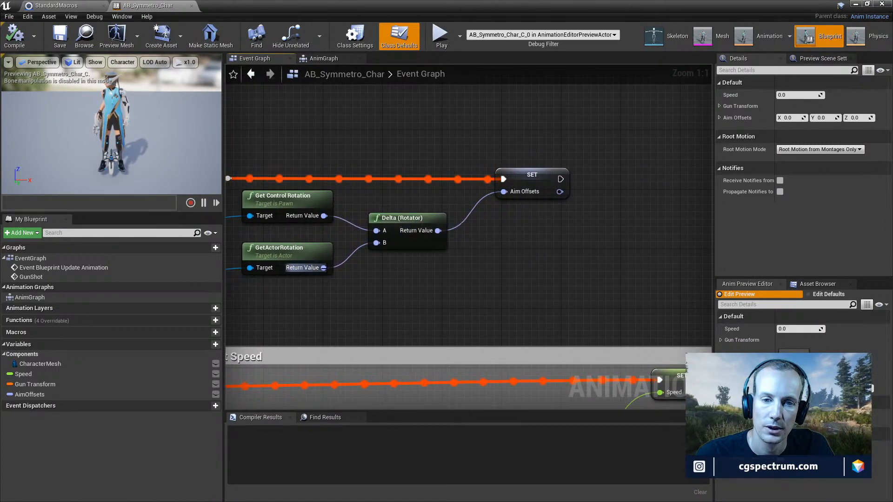
right_click_drag(294, 324, 355, 299)
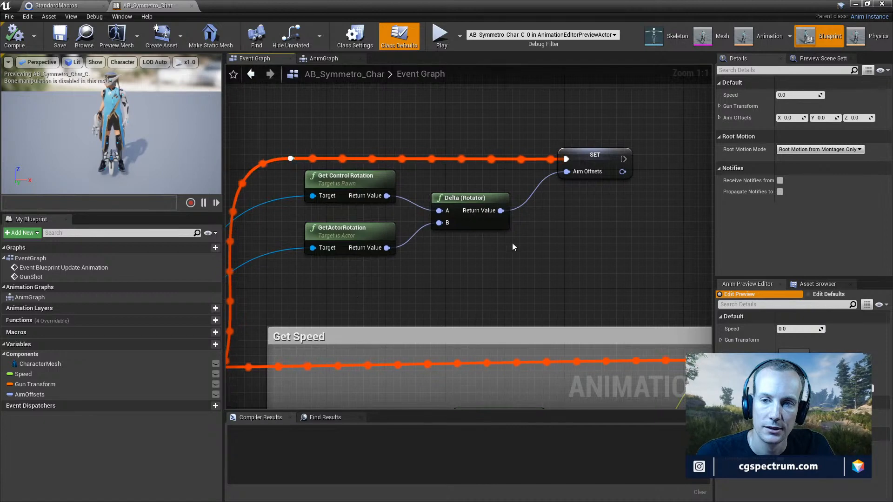
Examine the Get WristLocation, Firing Weapon, Spawn FVX and Spawn SFX sections of the Event Graph for the error's source
right_click_drag(561, 231, 432, 114)
scroll(605, 212, "down", 2)
right_click_drag(605, 212, 542, 116)
right_click_drag(531, 387, 581, 265)
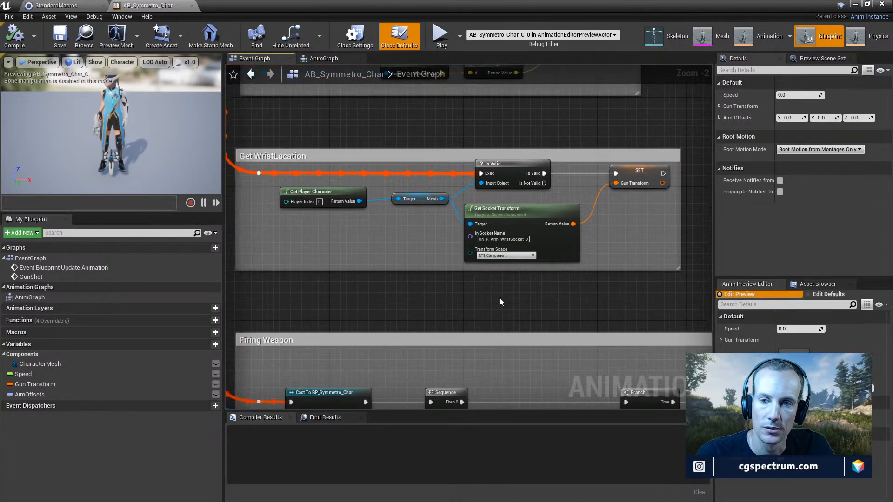
right_click_drag(340, 352, 404, 182)
scroll(407, 216, "down", 1)
scroll(407, 220, "up", 3)
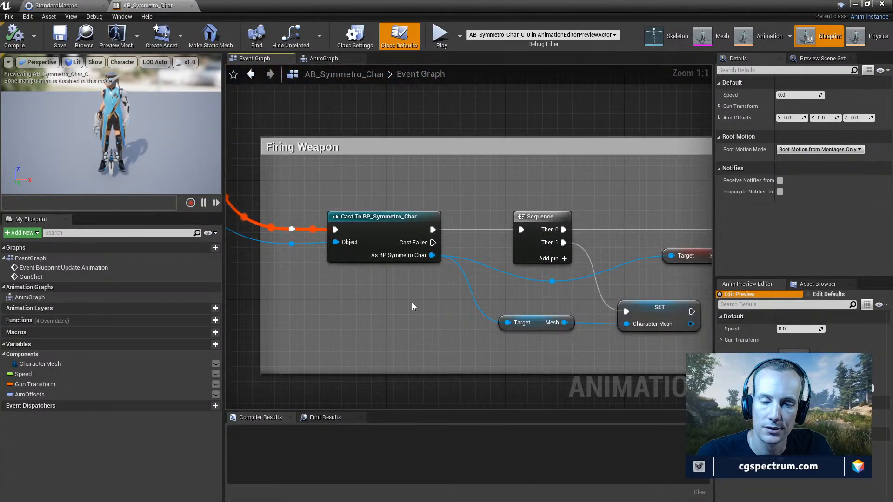
right_click_drag(394, 302, 403, 271)
scroll(402, 271, "down", 4)
right_click_drag(442, 315, 428, 182)
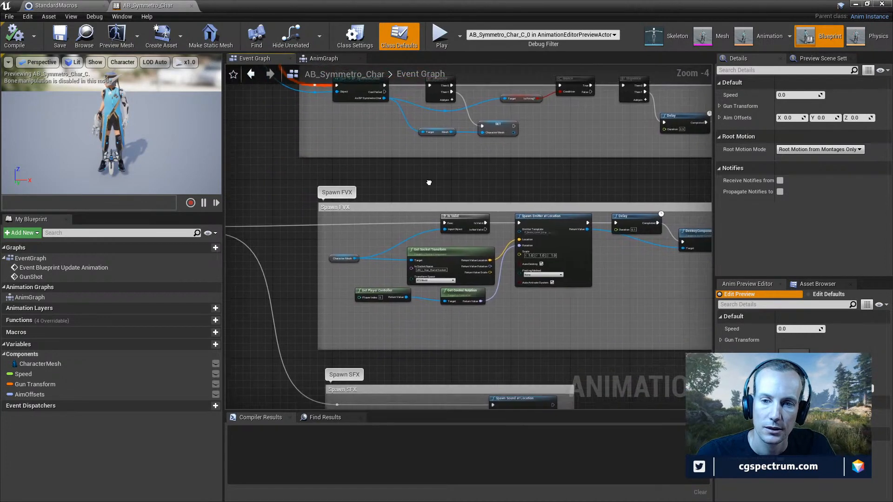
right_click_drag(582, 287, 546, 166)
scroll(419, 314, "up", 3)
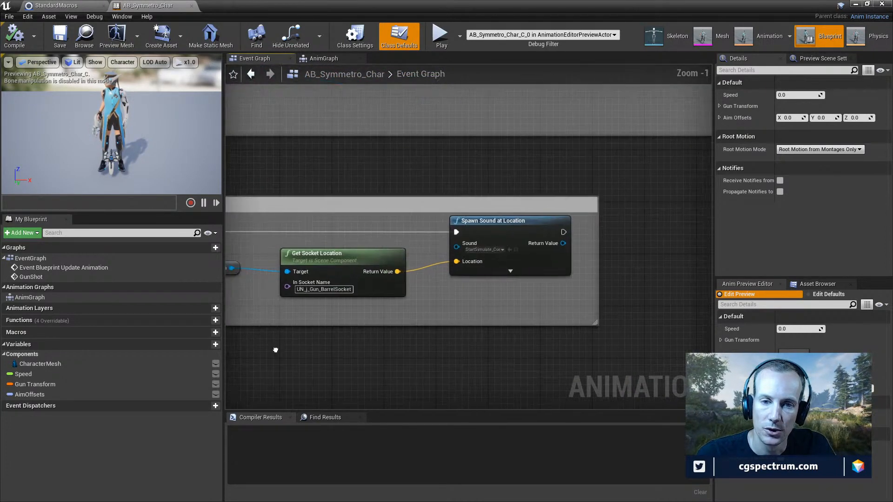
right_click_drag(275, 340, 401, 367)
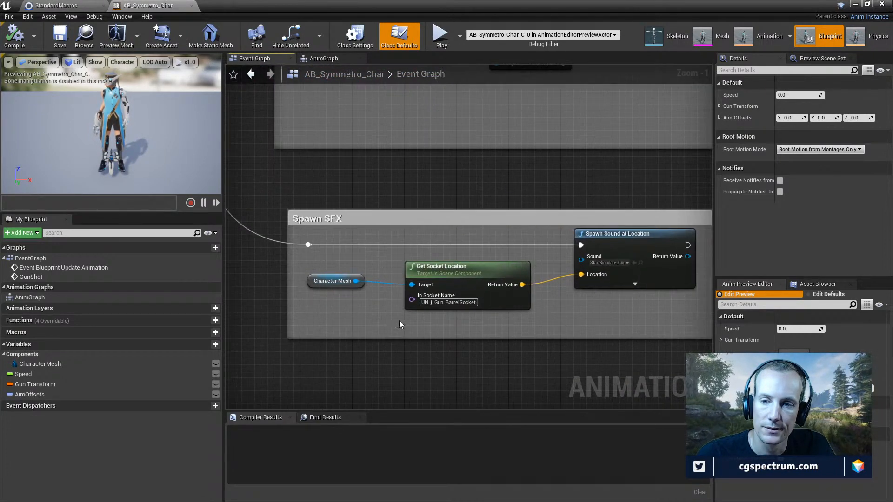
Open the IsValid graph linked in the runtime error and examine its Branch node in StandardMacros
left_click_drag(586, 9, 413, 352)
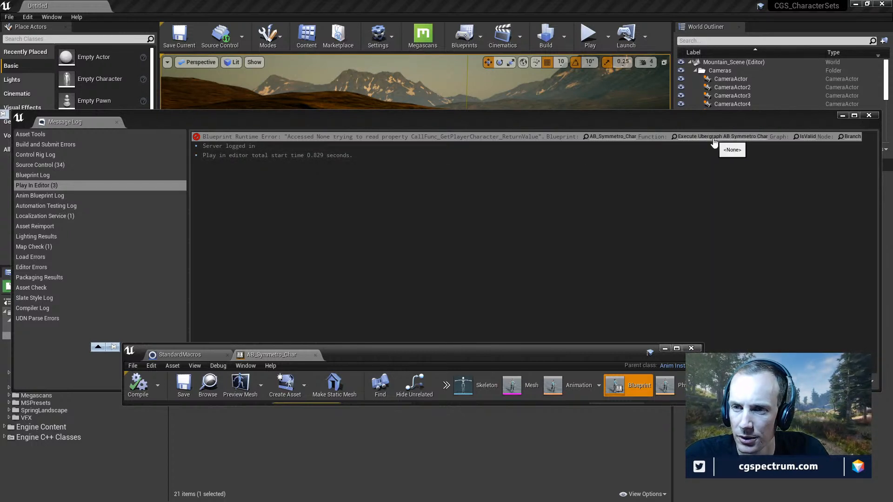
left_click(796, 136)
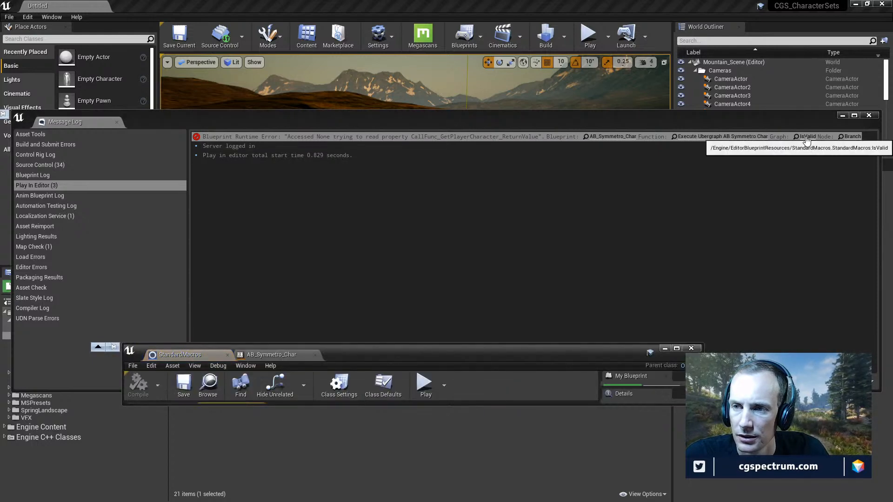
double_click(540, 353)
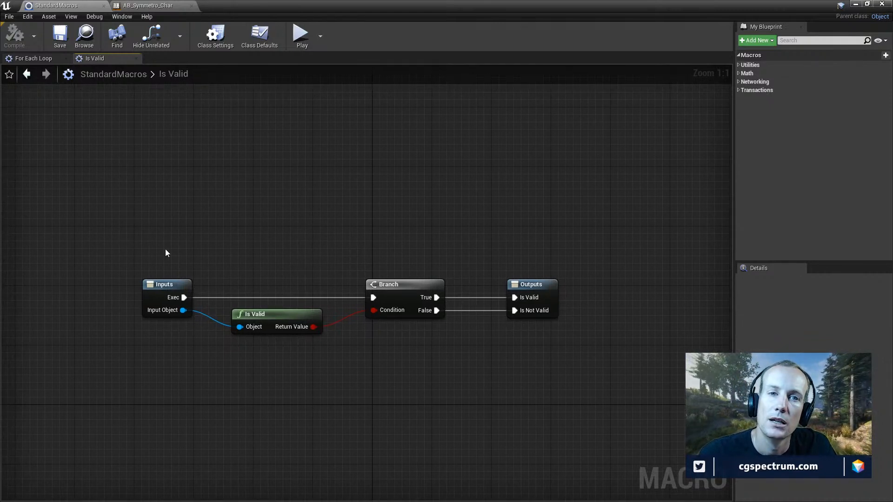
left_click_drag(605, 5, 457, 225)
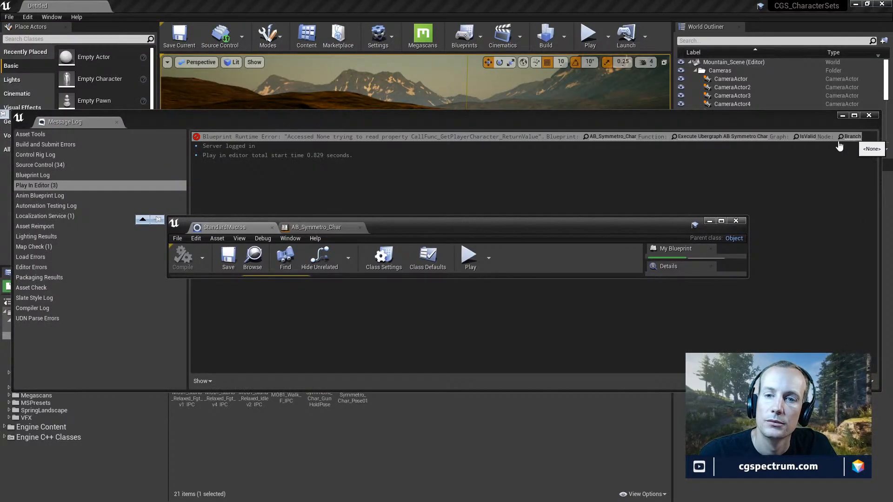
double_click(559, 232)
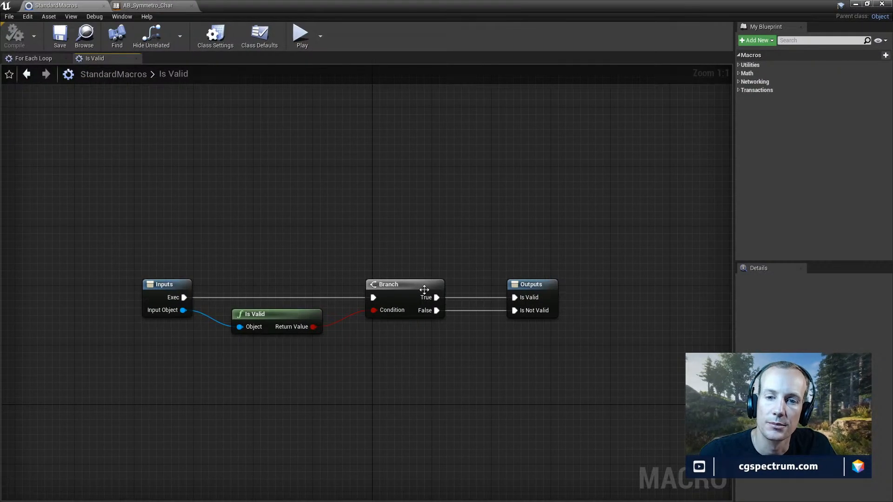
Return from the IsValid graph to the runtime error and follow its Execute Ubergraph link to the Event Graph
left_click(425, 290)
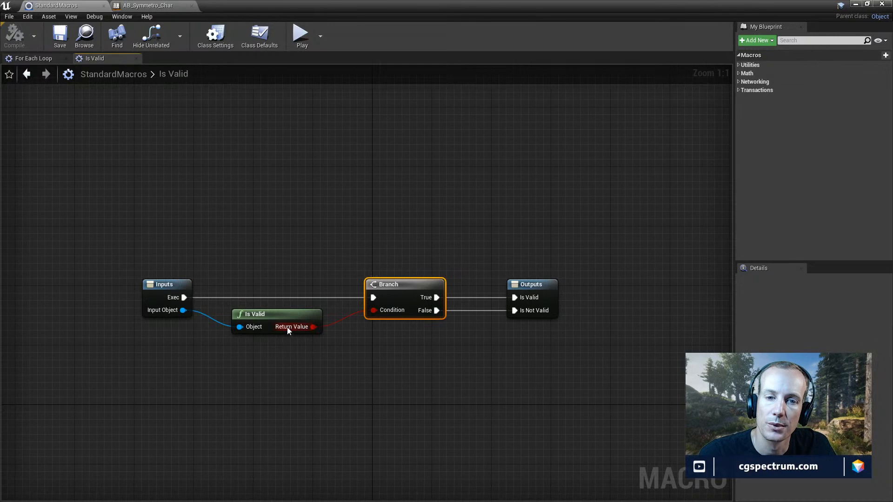
double_click(644, 4)
left_click(706, 142)
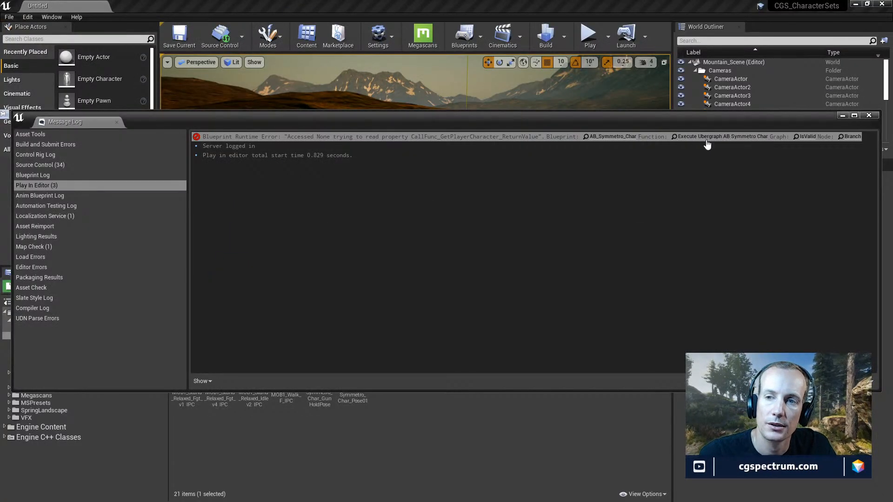
left_click_drag(601, 285, 565, 1)
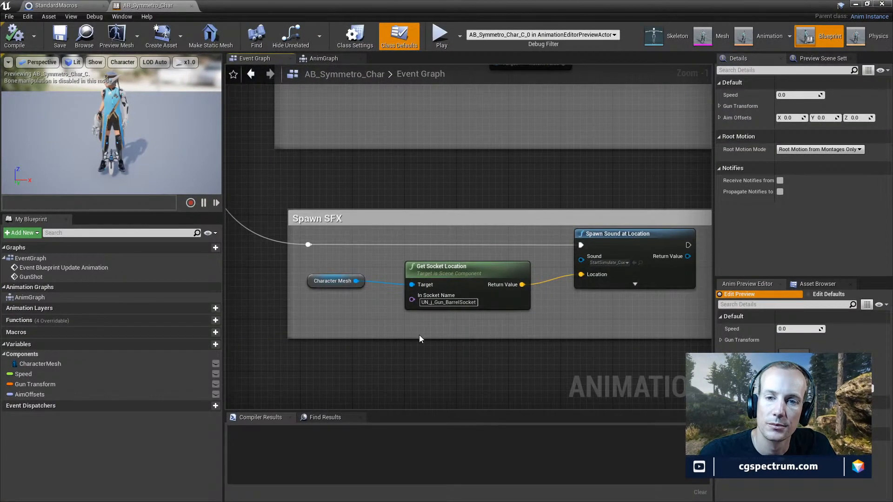
scroll(489, 242, "down", 2)
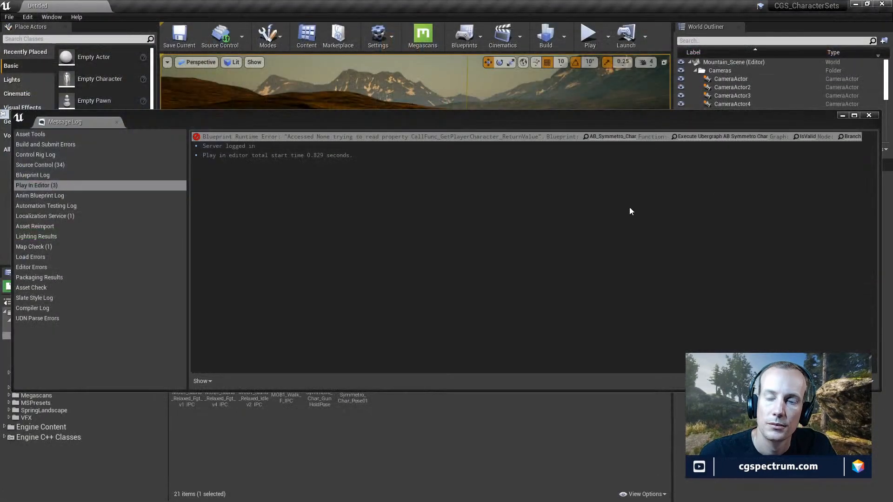
Dock the Message Log window beside the Content Browser and bring the Content Browser back to the front
left_click_drag(812, 120, 837, 243)
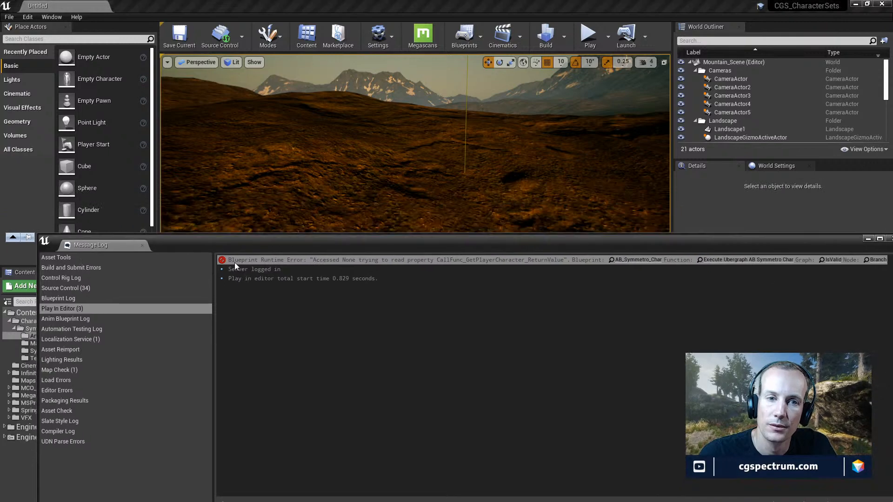
left_click_drag(133, 245, 123, 275)
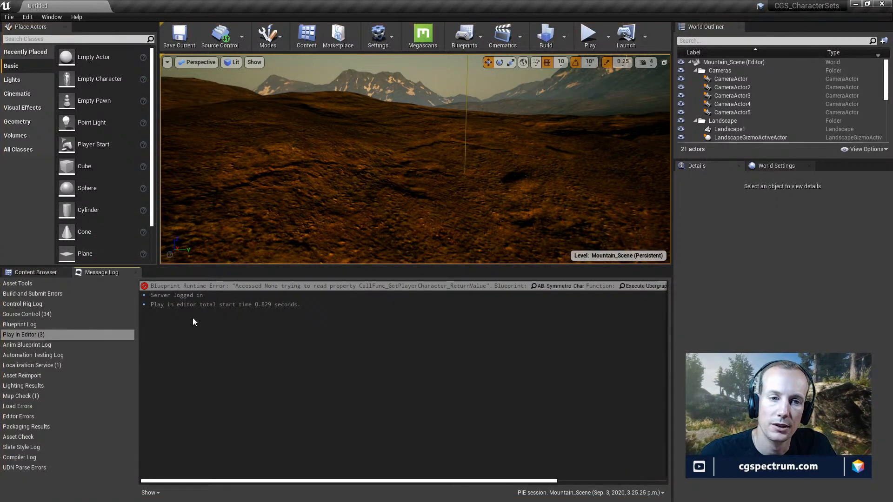
left_click(34, 273)
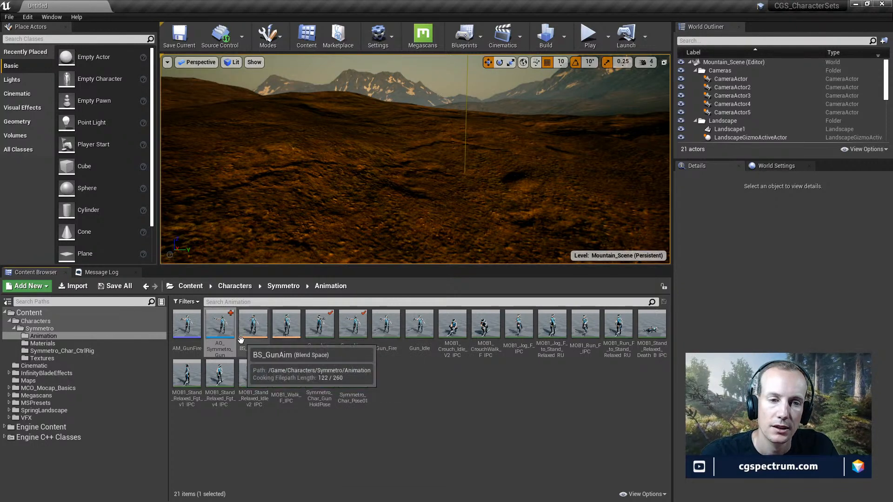
Open AB_Symmetro_Char from the Symmetro folder and go to the AO_Symmetro_Gun node in its AnimGraph
left_click(54, 327)
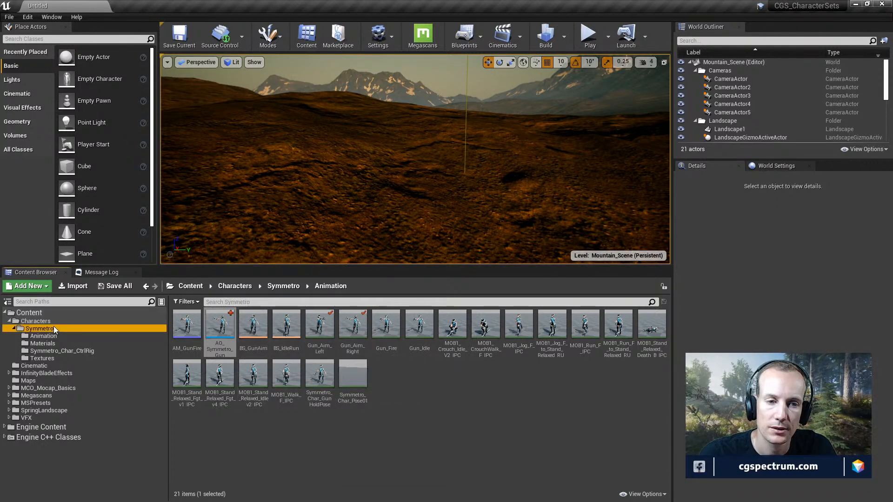
double_click(305, 330)
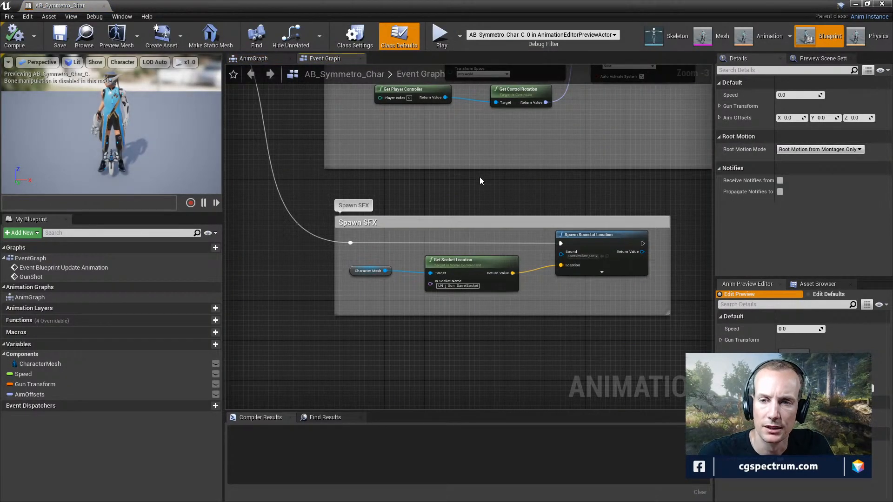
right_click_drag(523, 195, 467, 383)
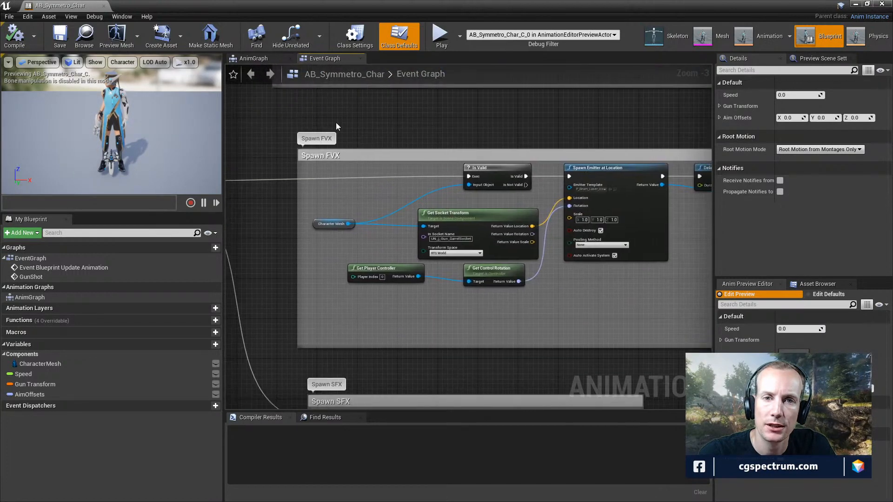
scroll(478, 207, "up", 3)
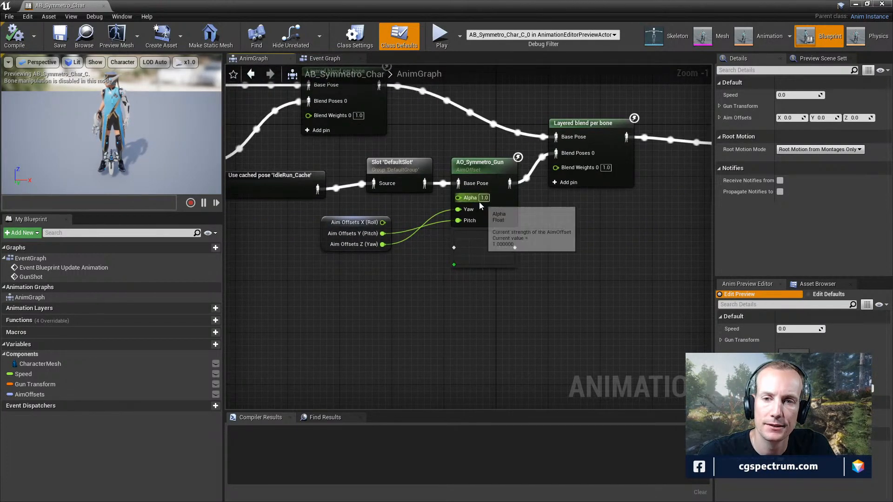
Move the split Aim Offsets node slightly lower, clear of the AO_Symmetro_Gun node's inputs in the AnimGraph
right_click_drag(479, 202, 507, 256)
left_click(500, 226)
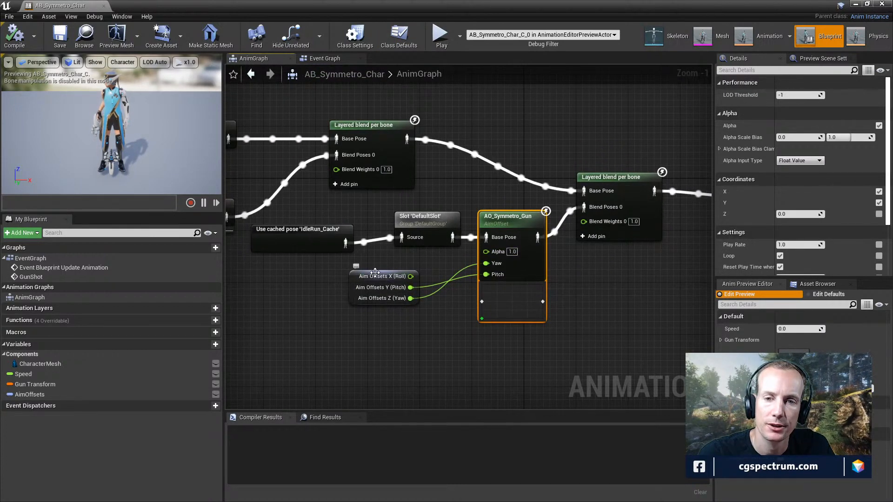
left_click_drag(384, 283, 398, 316)
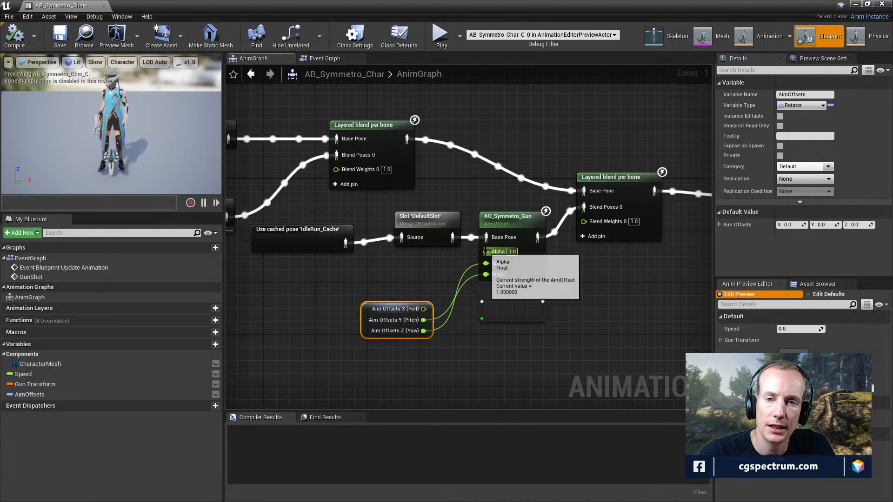
right_click_drag(424, 264, 317, 270)
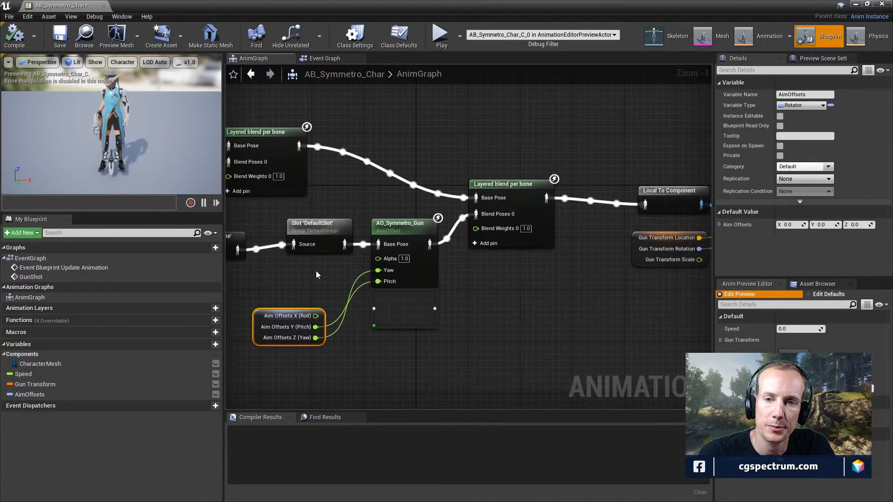
right_click_drag(415, 280, 499, 262)
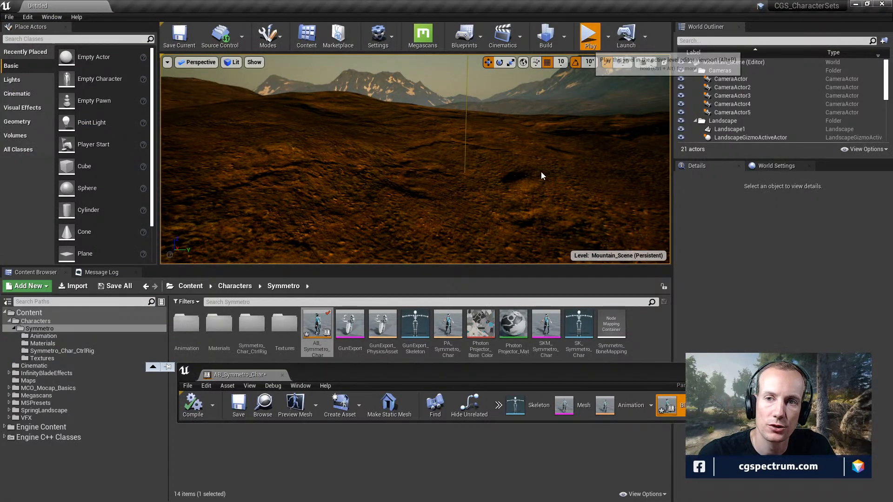
Play-test the level, running the character in several directions to check the gun aiming, and end the session
left_click(538, 173)
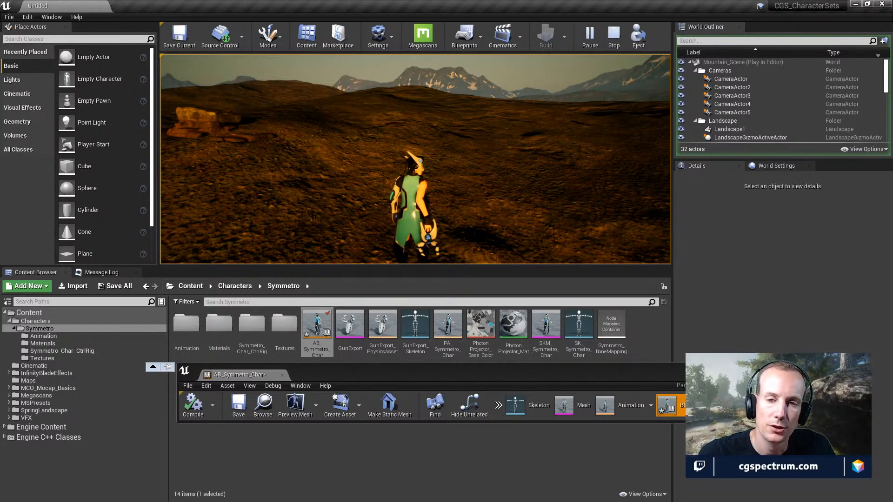
left_click(415, 159)
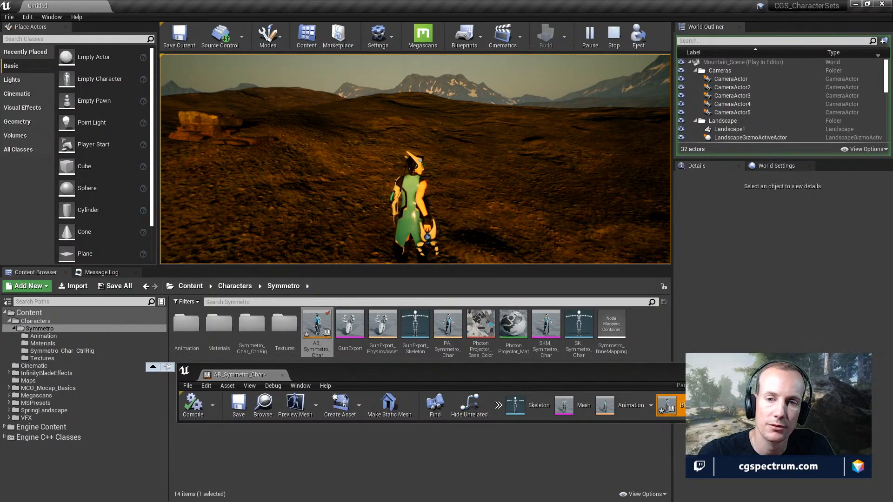
key("w")
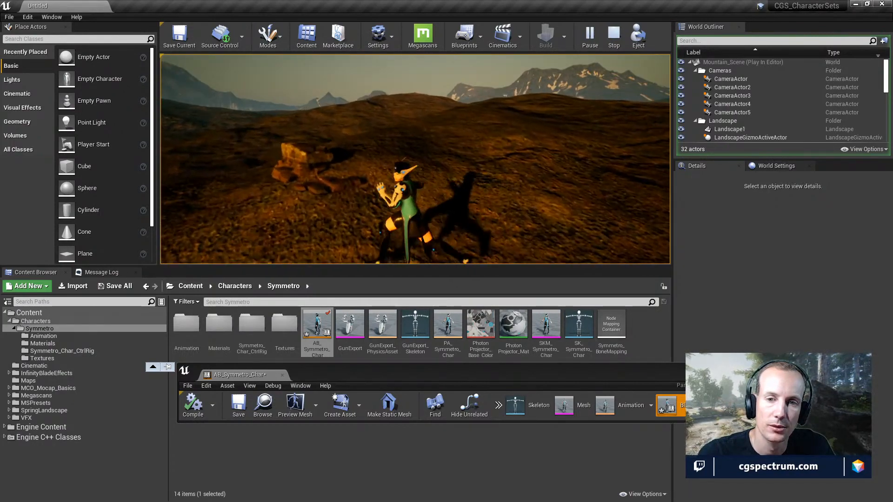
key("s")
key("d")
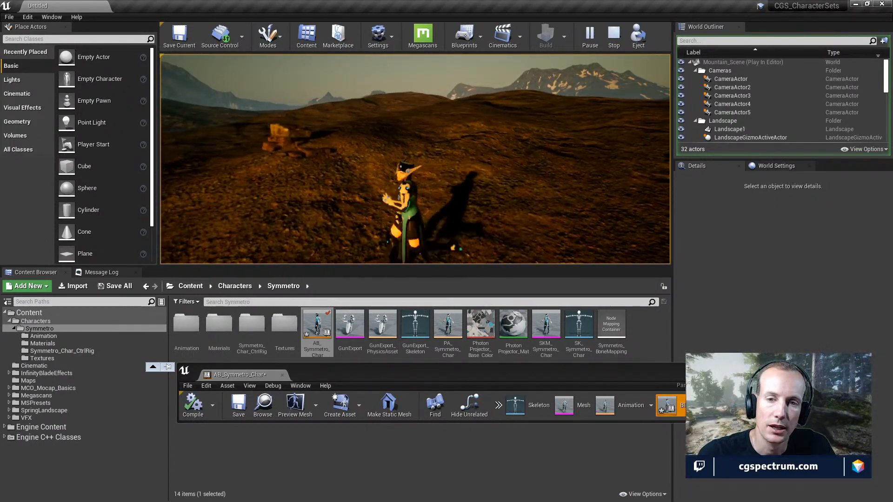
key("d")
key("a")
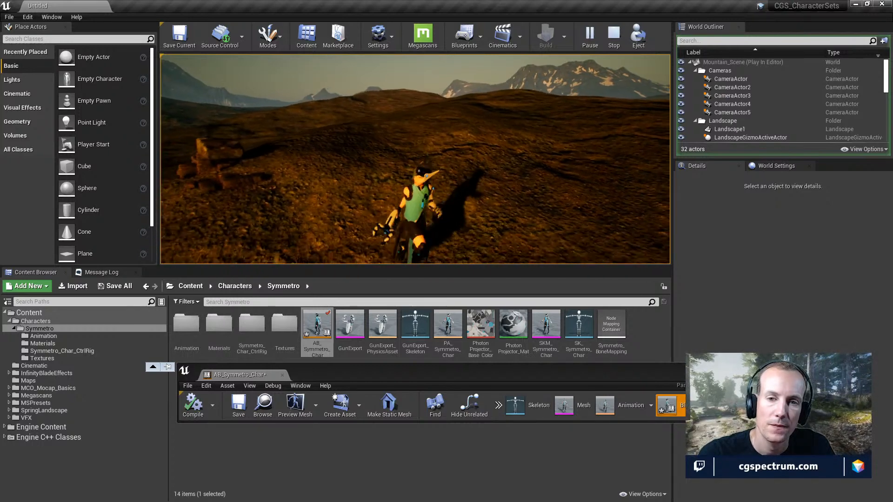
key("d")
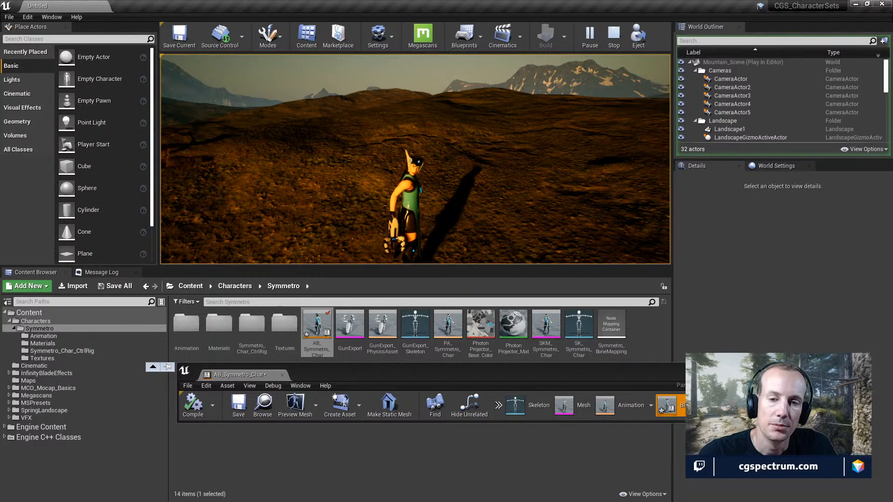
key("Escape")
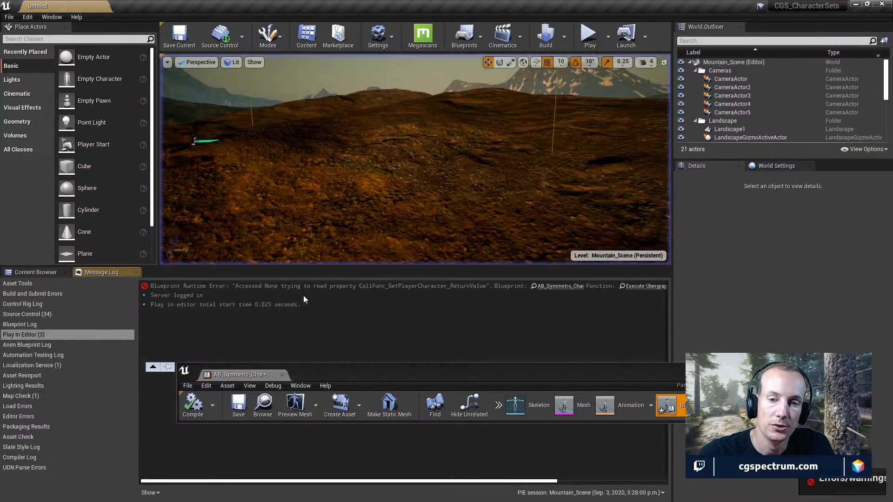
Review the AO_Symmetro_Gun blend chain in the AnimGraph and the Spawn FVX and Spawn SFX sections of the Event Graph
double_click(387, 373)
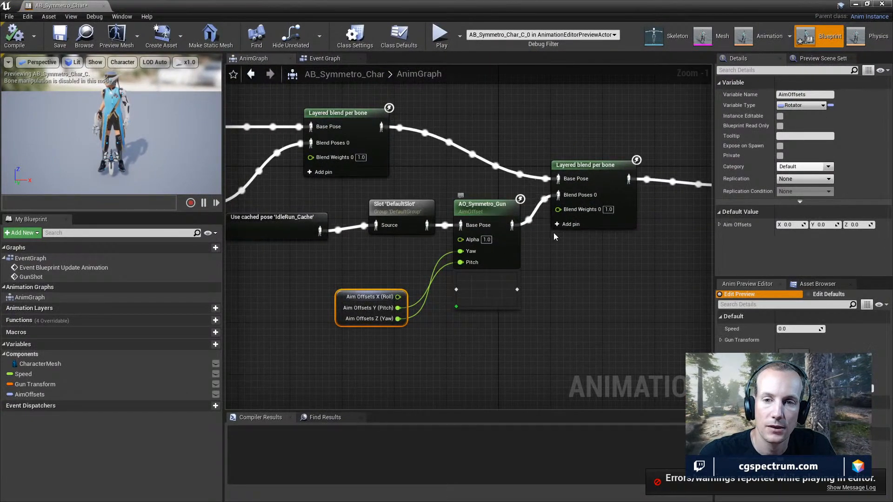
right_click_drag(554, 232, 611, 243)
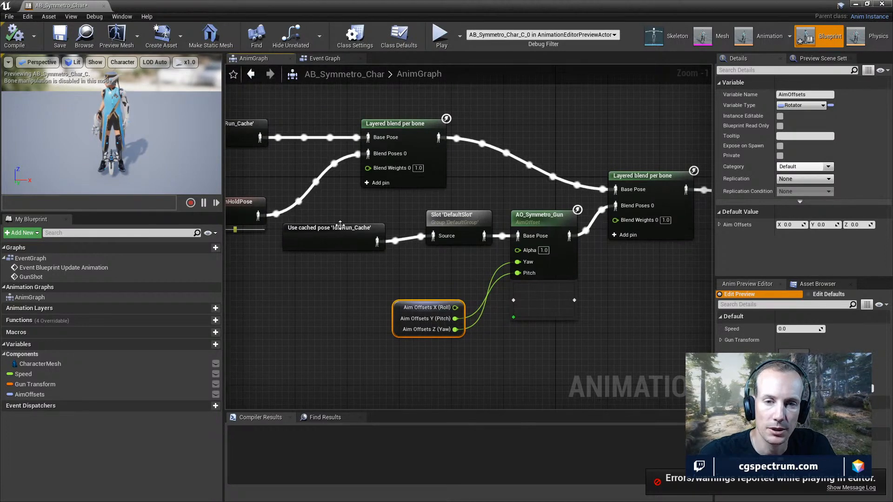
right_click_drag(606, 306, 524, 309)
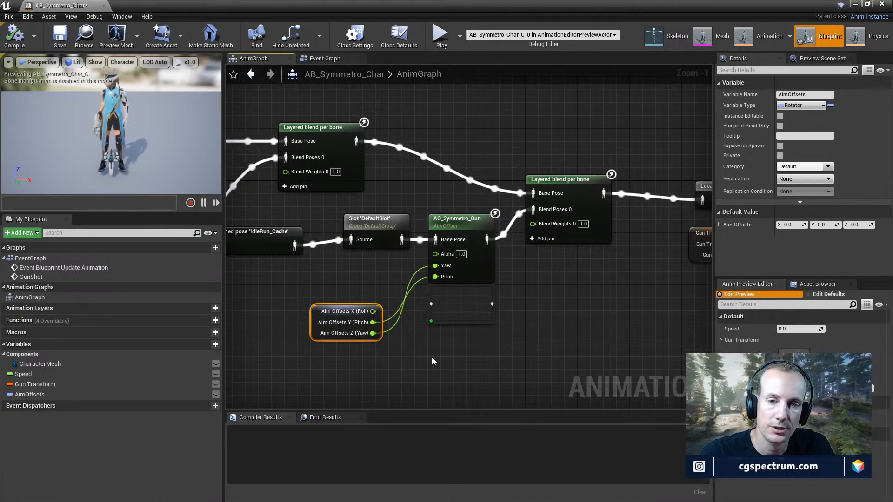
right_click_drag(432, 361, 457, 368)
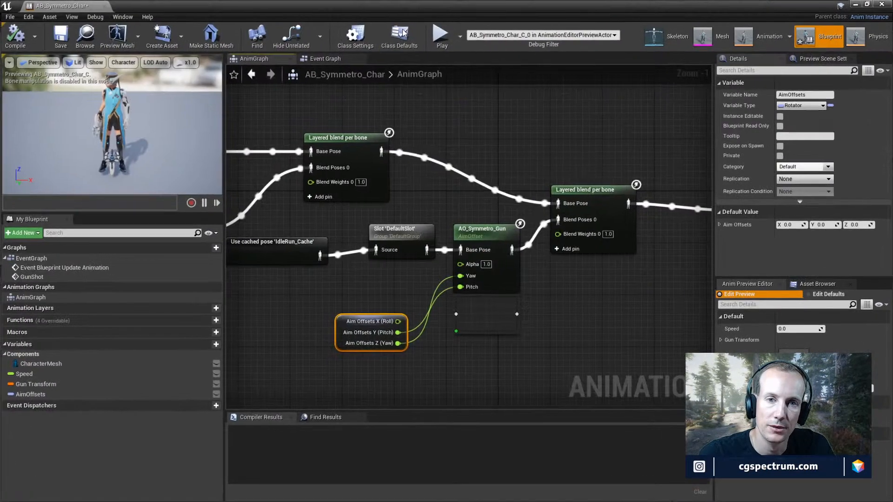
left_click(314, 59)
right_click_drag(460, 303, 473, 264)
scroll(468, 234, "down", 2)
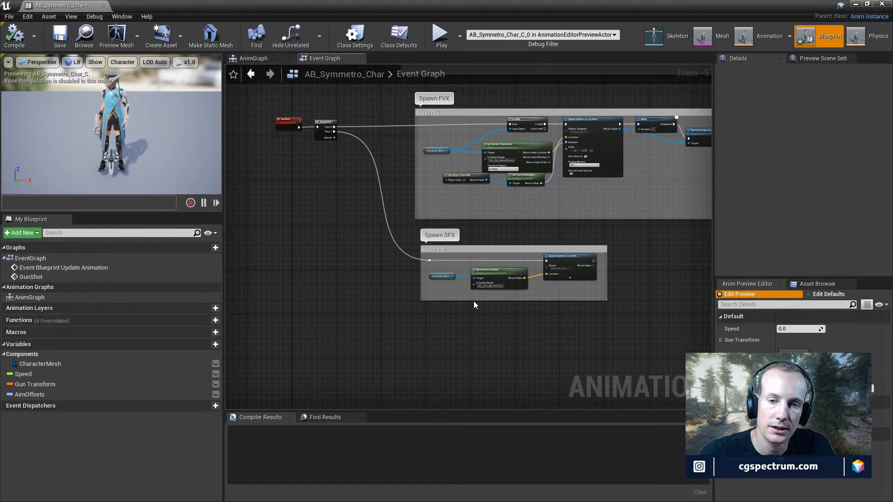
right_click_drag(474, 300, 445, 352)
Add a Boolean variable named IsEquipped? to AB_Symmetro_Char
left_click(211, 346)
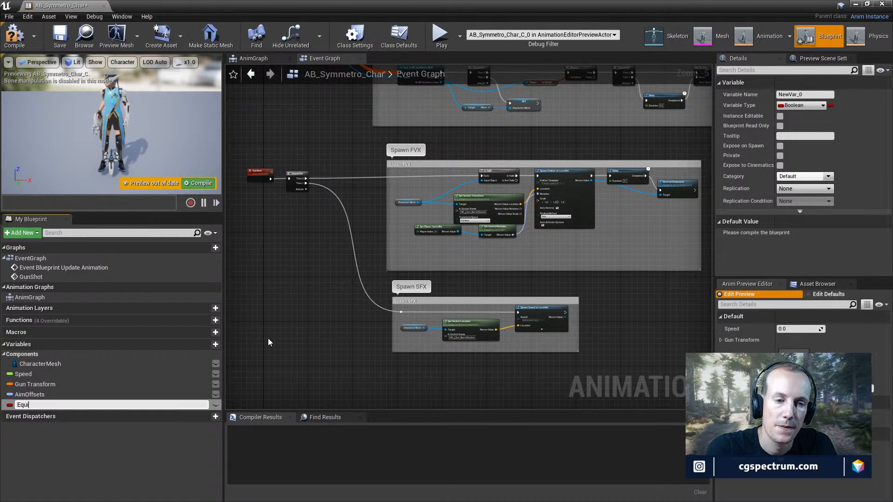
type("Equi")
key("BackSpace")
key("BackSpace")
key("BackSpace")
key("BackSpace")
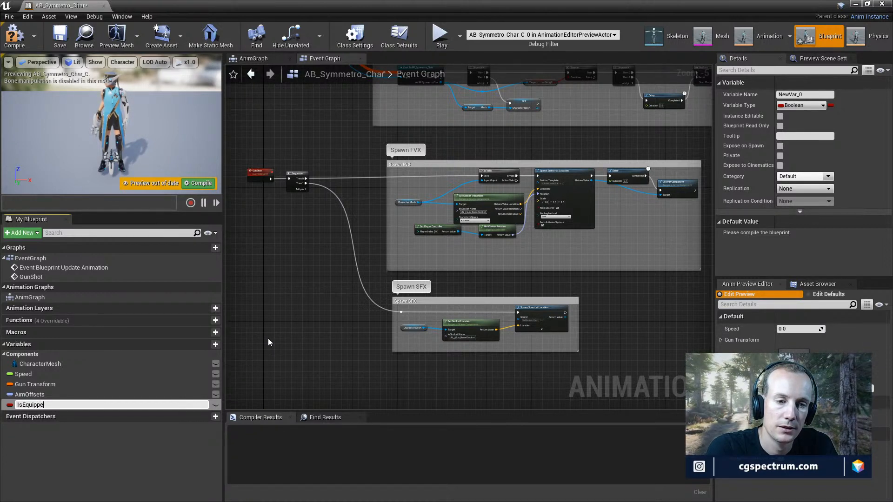
type("IsEquipped?")
key("Return")
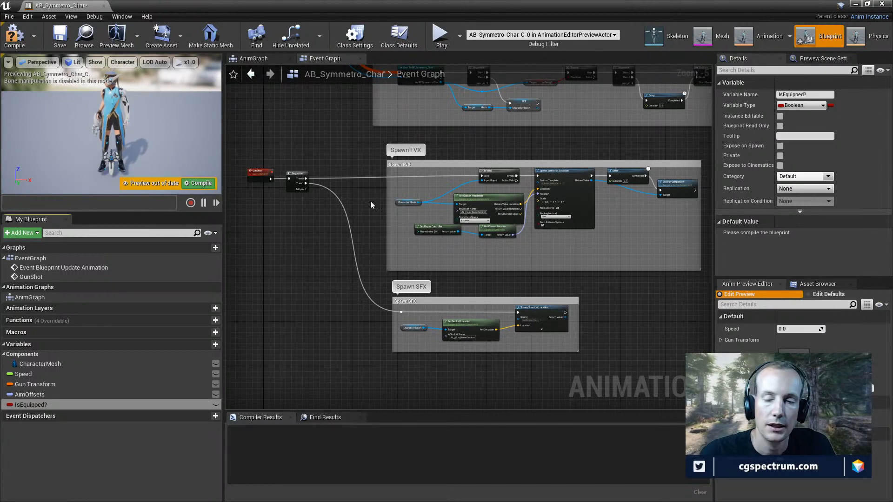
Look over the Firing Weapon, Spawn FVX and Spawn SFX sections of the Event Graph
right_click_drag(445, 251, 384, 246)
right_click_drag(375, 189, 401, 306)
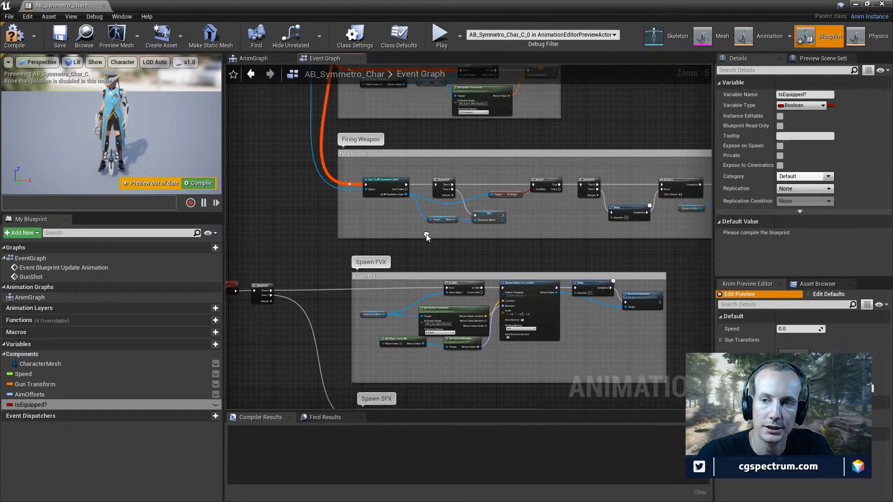
scroll(426, 233, "up", 2)
scroll(395, 225, "down", 2)
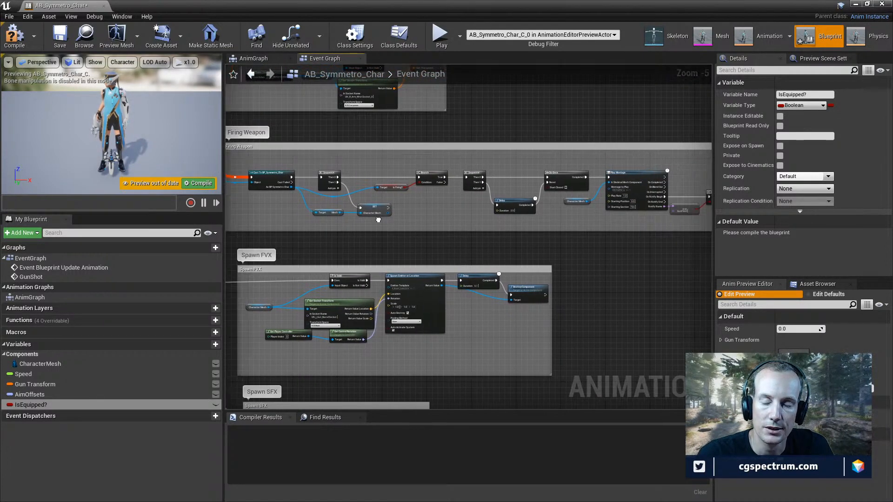
right_click_drag(403, 399, 526, 272)
scroll(483, 305, "up", 2)
right_click_drag(247, 399, 369, 370)
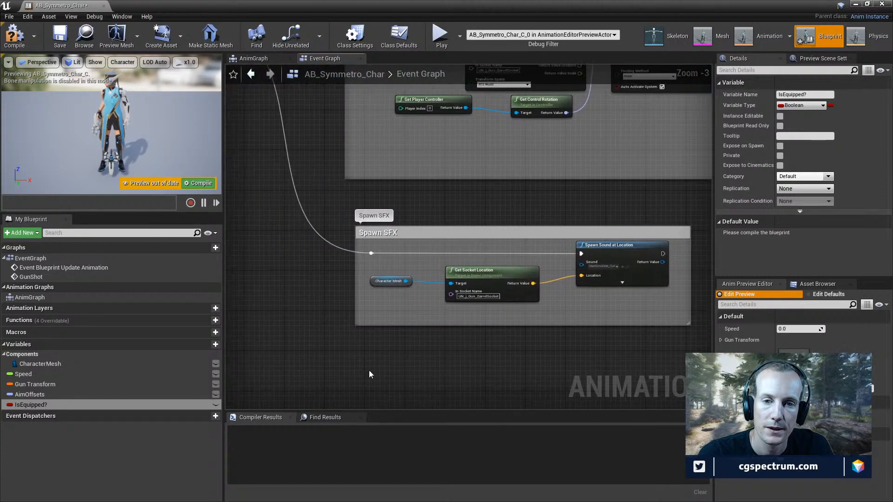
right_click_drag(431, 339, 379, 352)
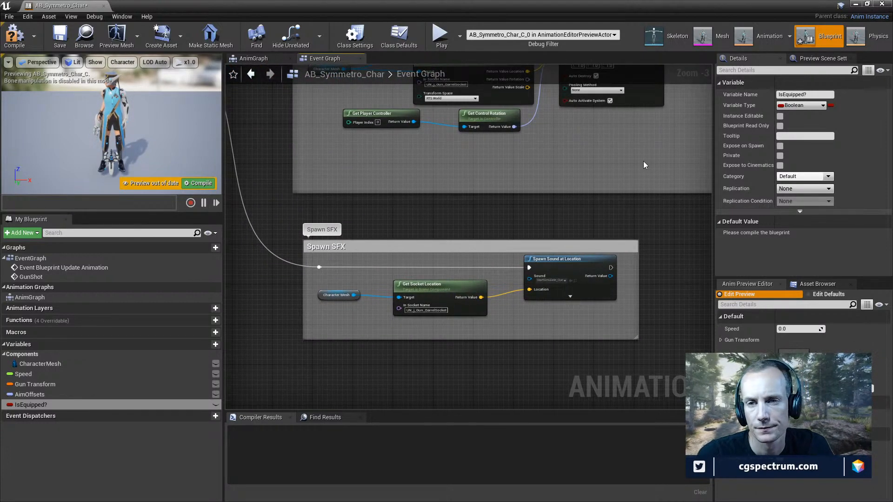
right_click_drag(643, 165, 583, 280)
right_click_drag(644, 165, 536, 202)
right_click_drag(663, 205, 551, 240)
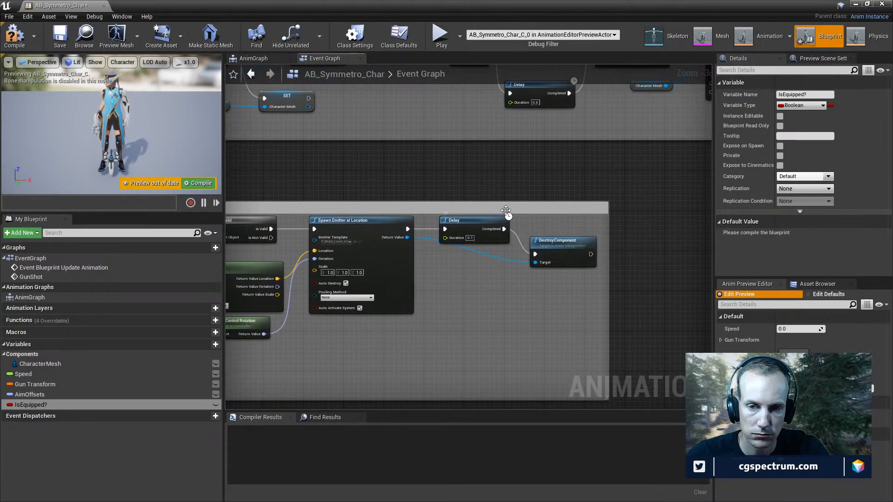
Trace the Event Graph back from the Spawn FVX section to the cast and Is Firing? branch in Firing Weapon
right_click_drag(502, 163, 651, 148)
right_click_drag(420, 205, 444, 183)
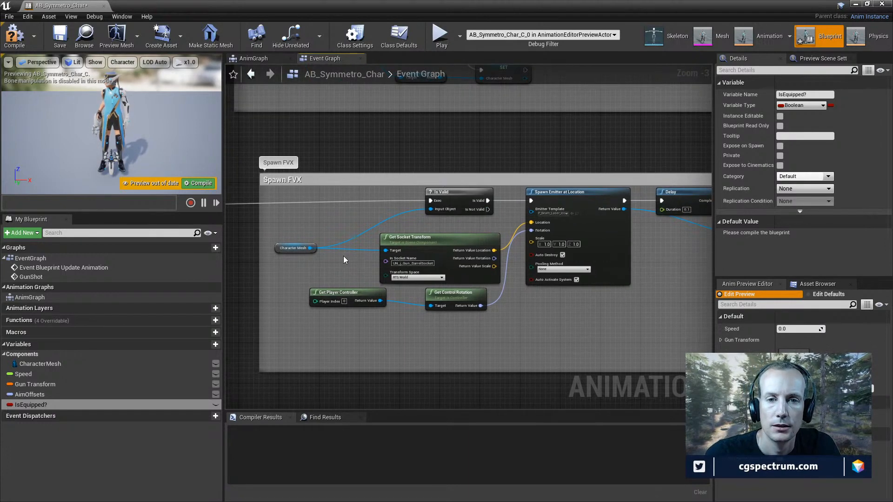
right_click_drag(371, 179, 372, 299)
right_click_drag(385, 167, 435, 261)
right_click_drag(465, 236, 430, 253)
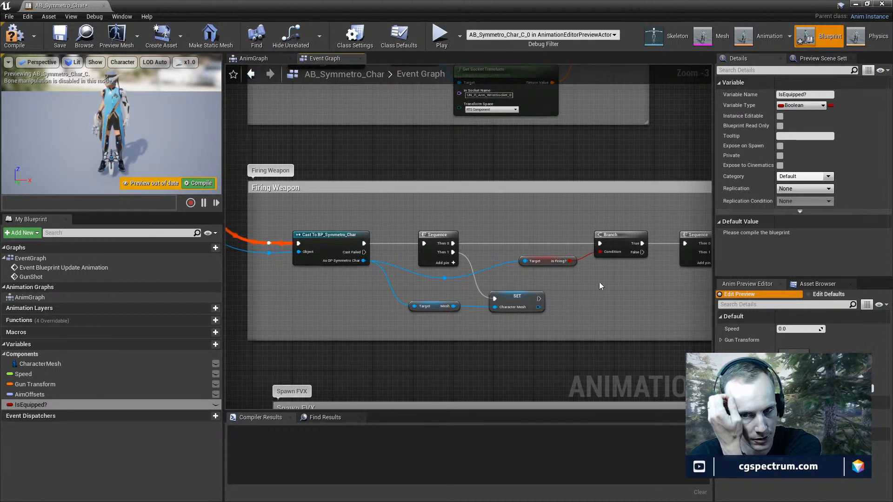
right_click_drag(599, 282, 557, 288)
scroll(521, 287, "up", 2)
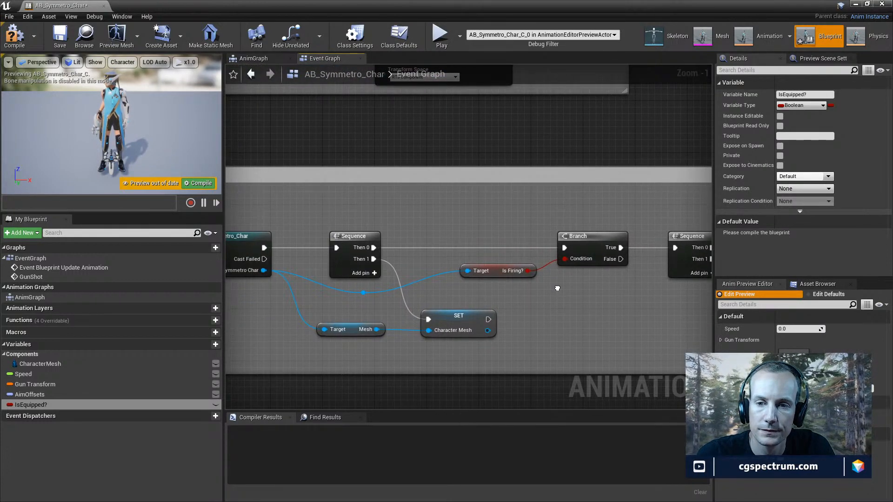
right_click_drag(558, 289, 626, 289)
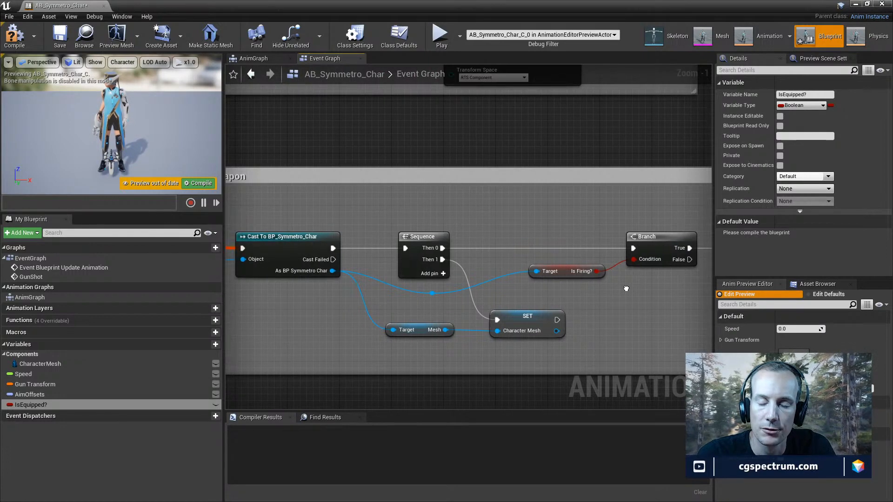
Examine the rest of the Firing Weapon chain, from the Do Once and Play Montage nodes through the GunFired check to Gun Shot
left_click(301, 244)
right_click_drag(592, 306, 427, 280)
right_click_drag(507, 300, 321, 296)
right_click_drag(518, 328, 442, 300)
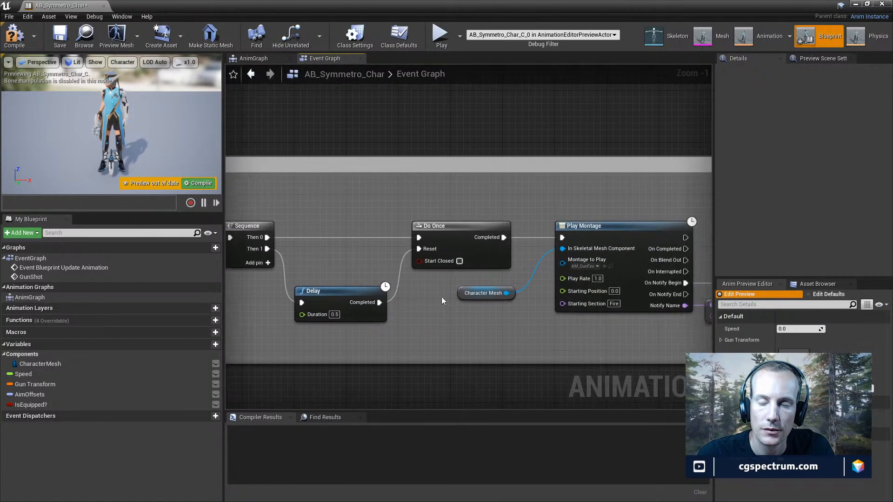
right_click_drag(562, 263, 479, 234)
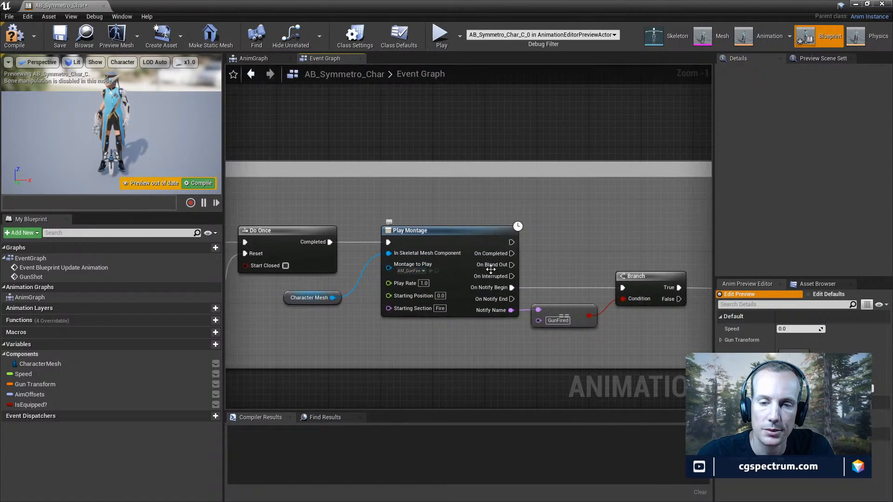
right_click_drag(568, 277, 420, 252)
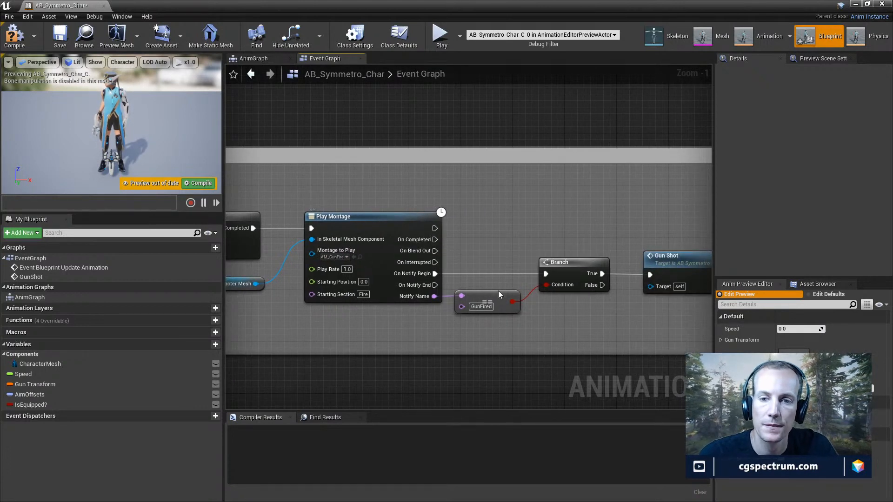
right_click_drag(554, 308, 473, 300)
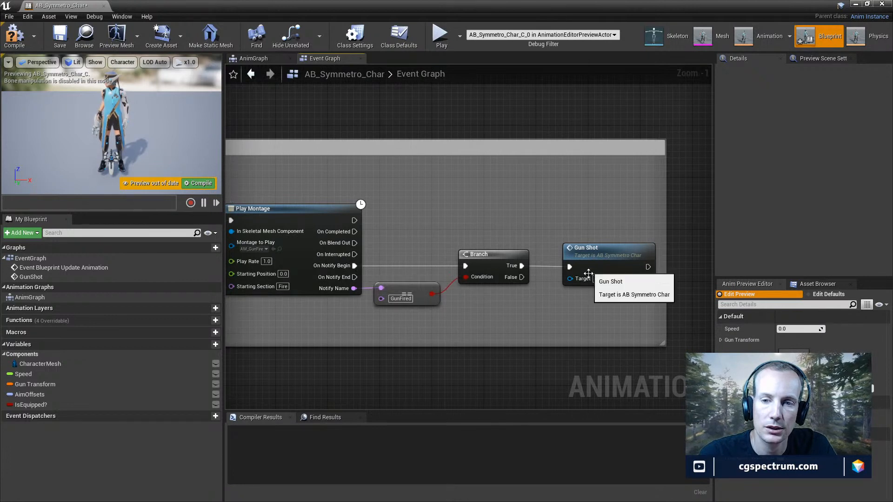
right_click_drag(372, 278, 416, 275)
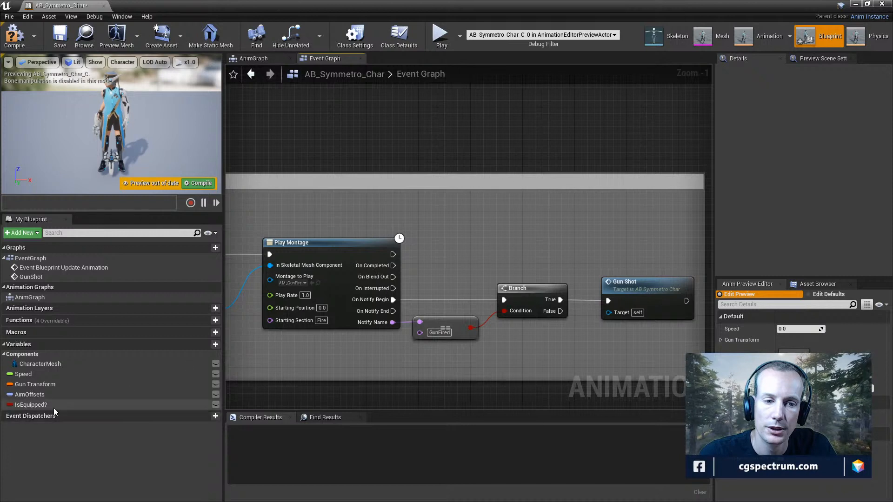
Add a Set IsEquipped? node with its value true and connect it to Play Montage's uppermost execution output
left_click_drag(54, 406, 487, 233)
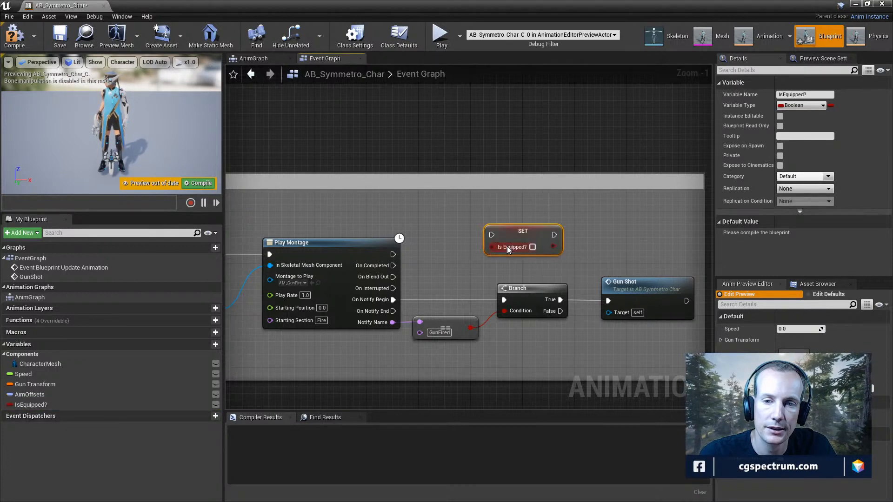
left_click(507, 247)
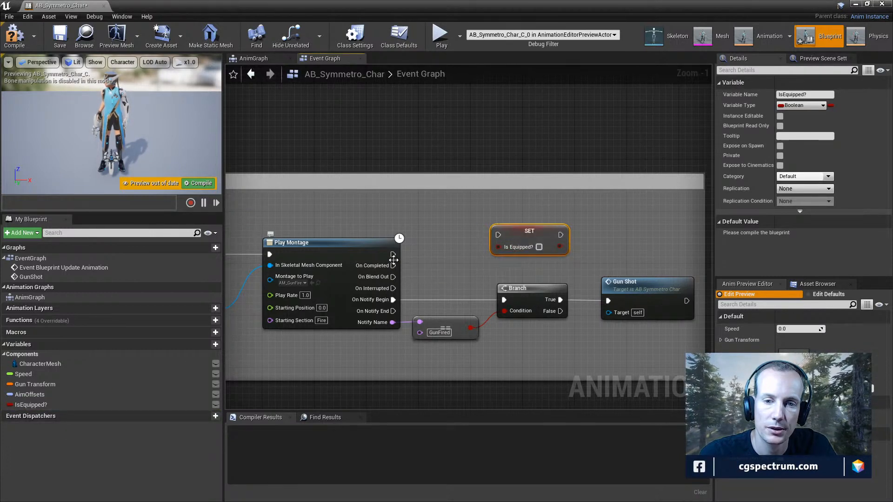
left_click_drag(393, 255, 499, 235)
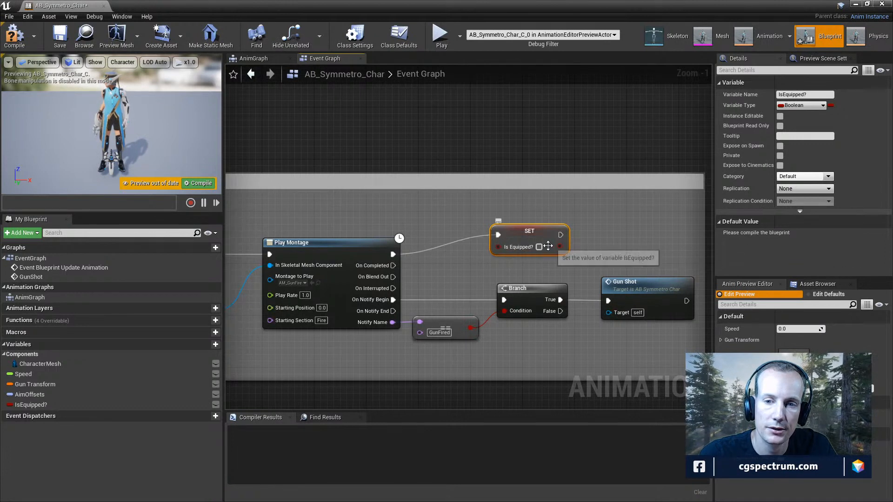
left_click(540, 247)
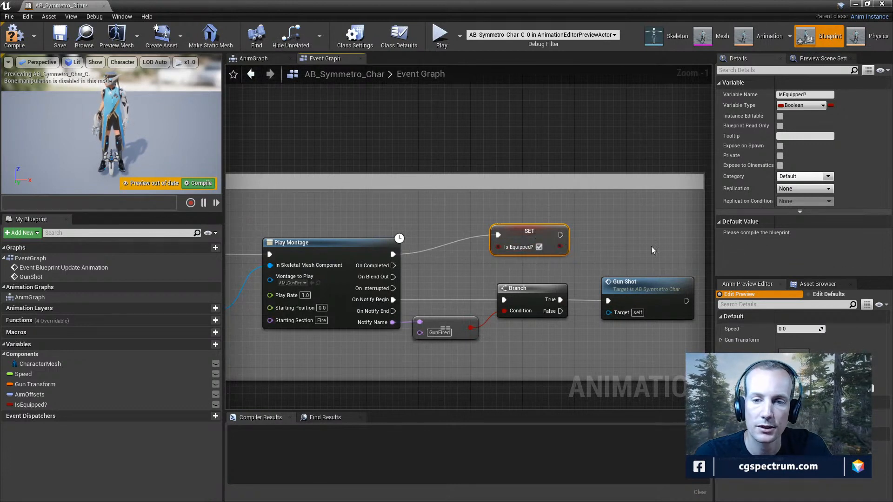
Change the IsEquipped? variable type to Float, accept the type change, and close the Find in Blueprints results
left_click(814, 106)
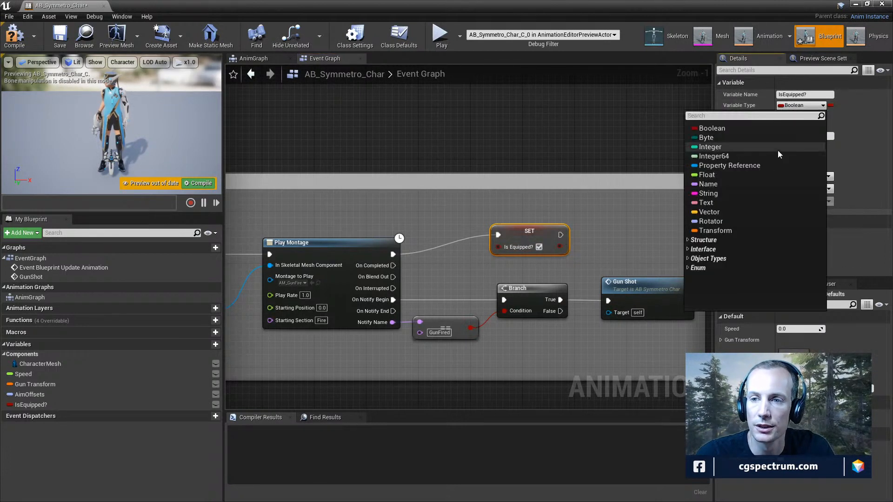
left_click(725, 174)
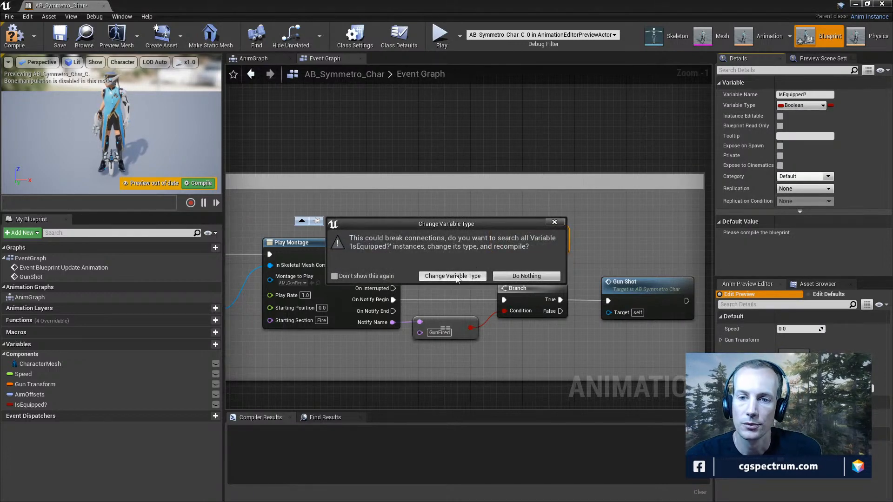
left_click(453, 276)
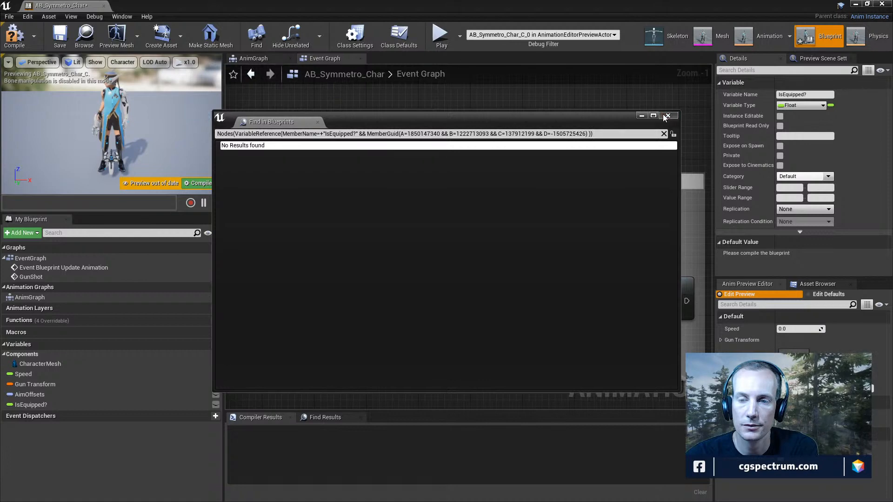
left_click(666, 116)
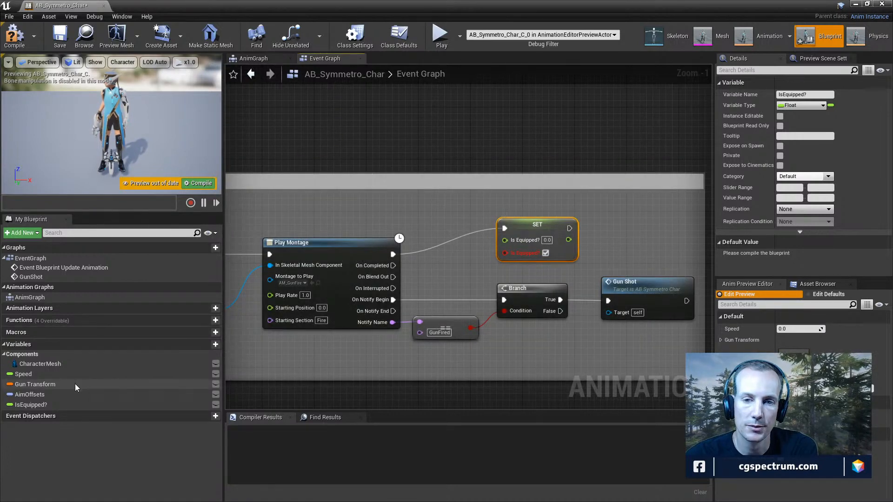
Replace the outdated Set IsEquipped? node with a new one set to 1.0, connected to Play Montage's uppermost execution output
key("Delete")
left_click_drag(31, 404, 508, 212)
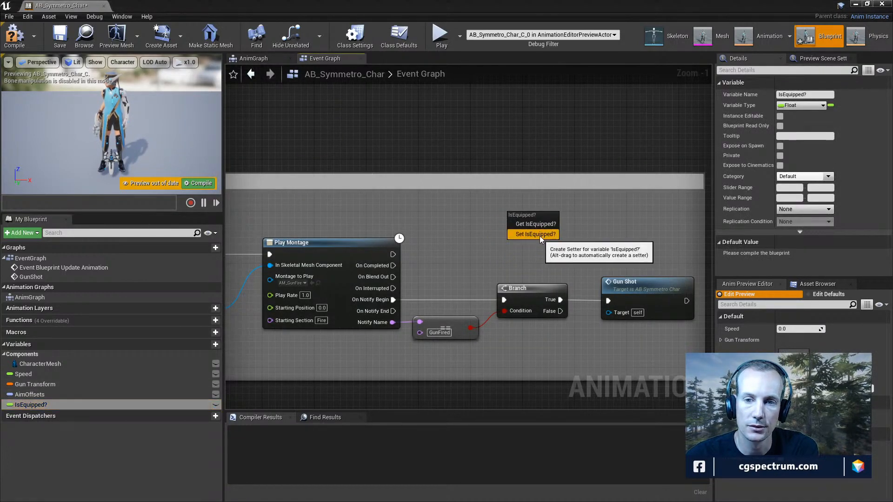
left_click(535, 234)
left_click_drag(393, 254, 578, 235)
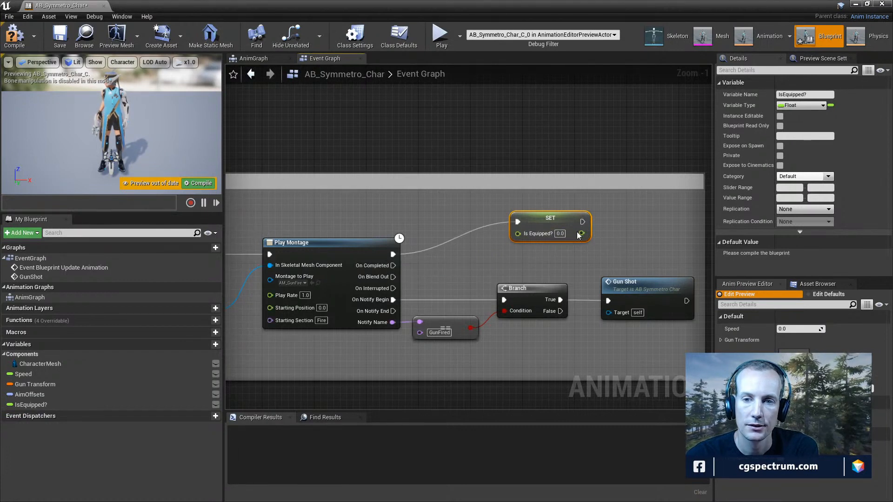
left_click(587, 261)
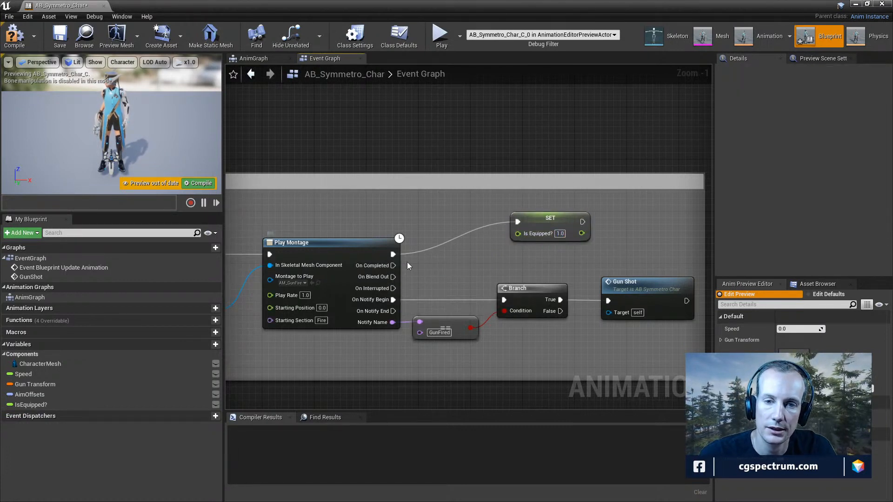
Add a second Set IsEquipped? node at 0.0 below the first, connect it to Play Montage's On Completed output, and compile the blueprint
mouse_move(400, 266)
left_mouse_down()
mouse_move(379, 259)
mouse_move(400, 261)
mouse_move(398, 269)
left_mouse_up()
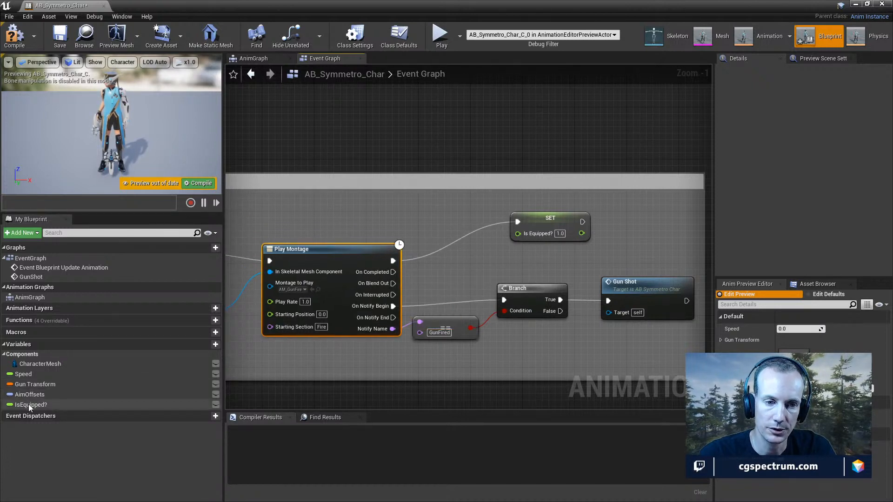
left_click_drag(28, 405, 535, 259)
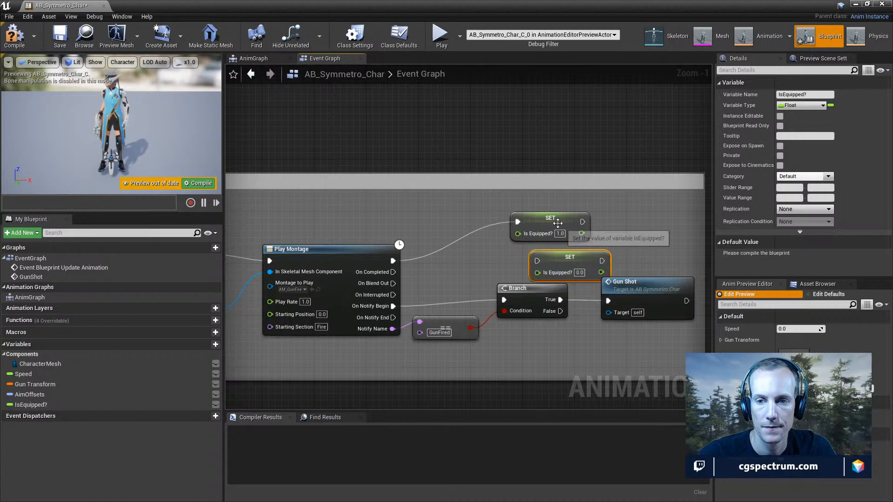
left_click_drag(558, 223, 551, 203)
left_click_drag(570, 257, 550, 237)
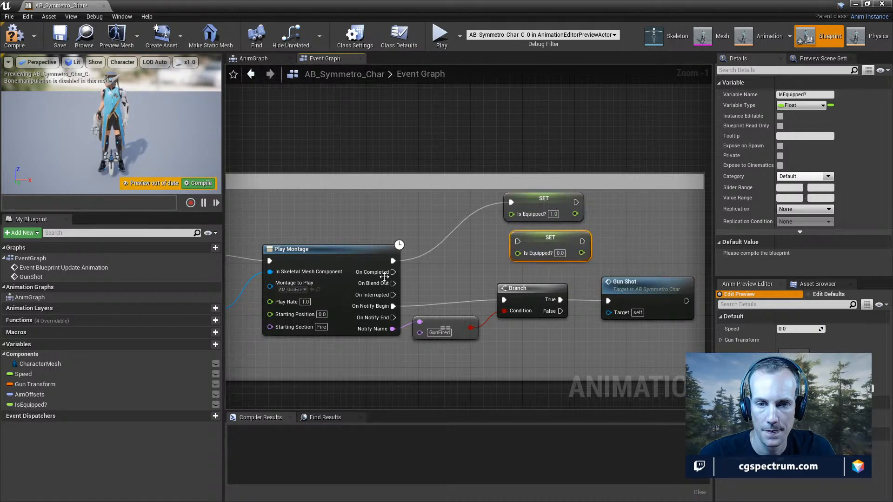
left_click_drag(393, 272, 518, 242)
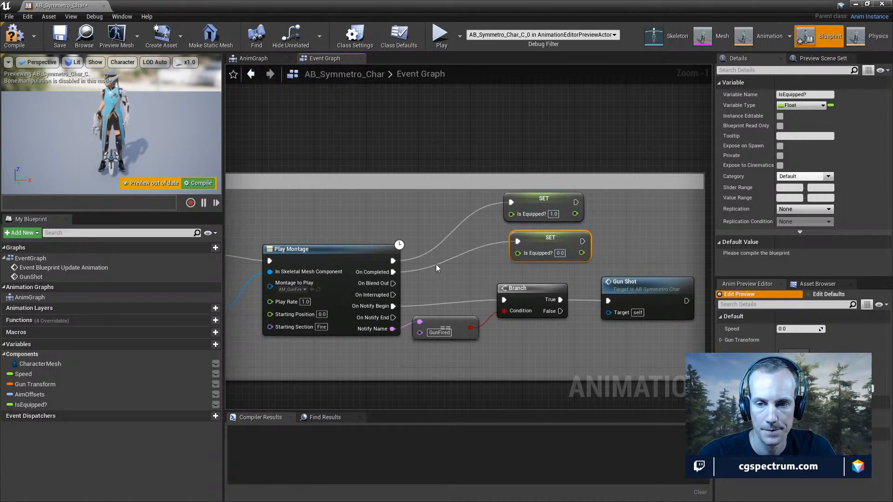
left_click(7, 40)
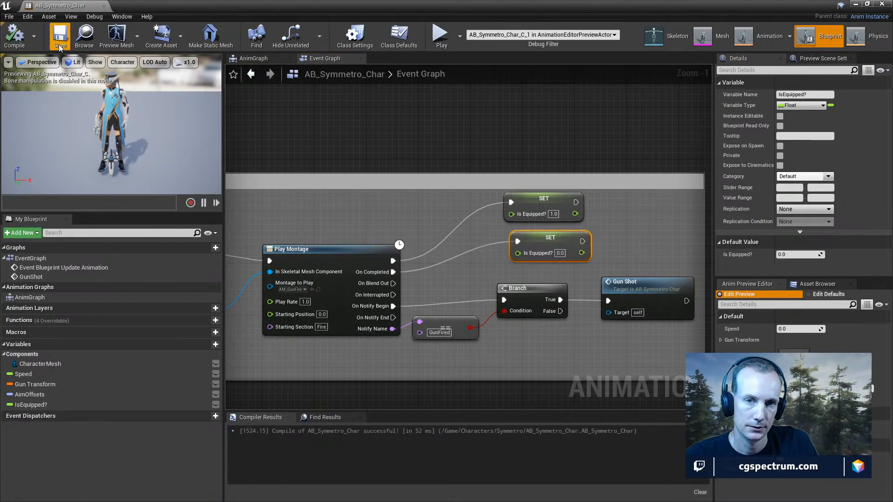
In the AnimGraph, connect IsEquipped? to Blend Weights 0 of the Layered blend per bone fed by AO_Symmetro_Gun, and compile
left_click(271, 62)
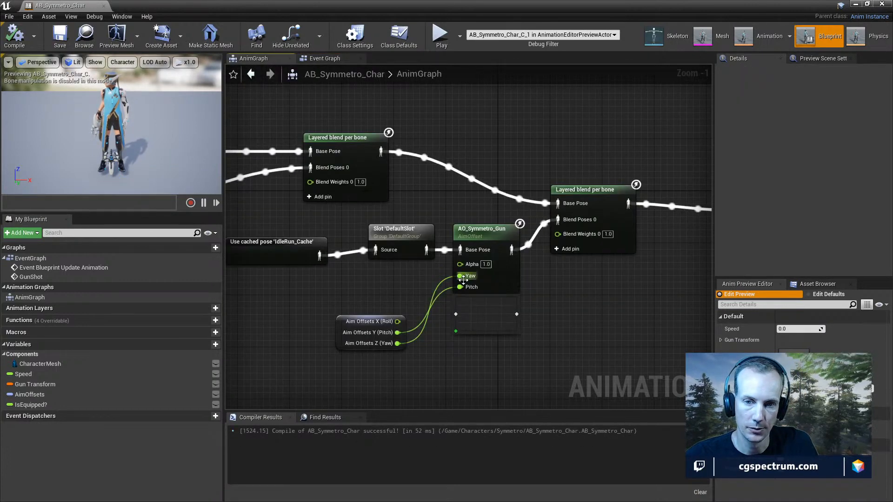
left_click_drag(70, 406, 540, 188)
left_click_drag(430, 352, 475, 320)
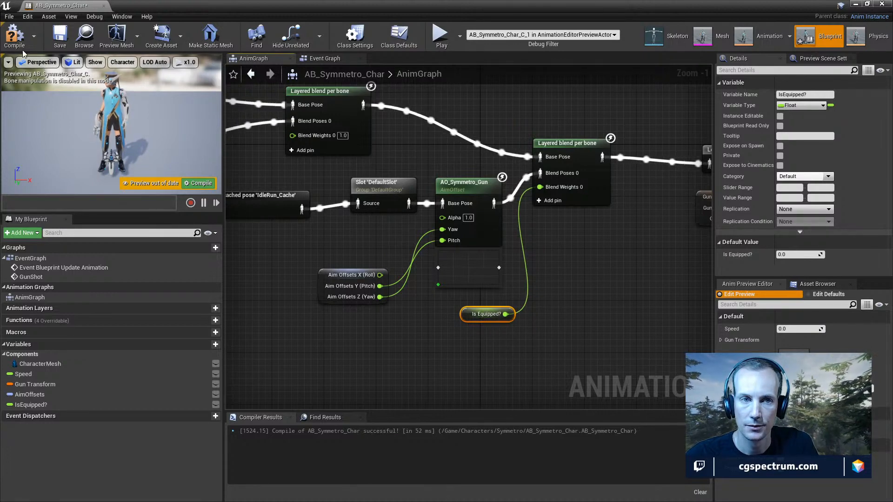
Play-test the level to check the gun aim blending, end the session, and return to the AB_Symmetro_Char editor
double_click(388, 17)
left_click_drag(389, 17, 421, 362)
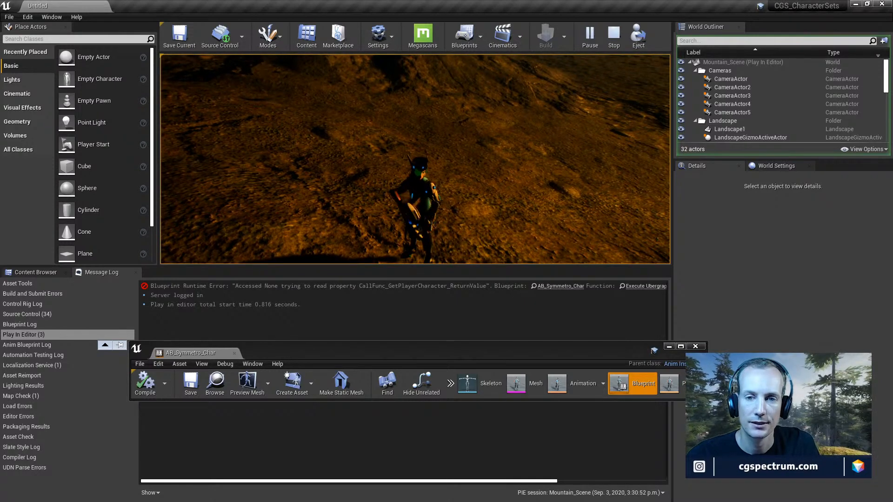
key("Escape")
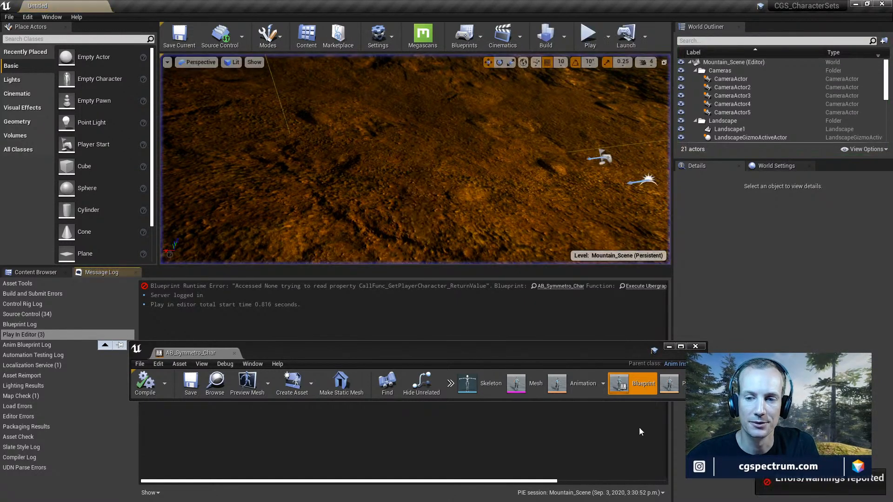
left_click_drag(520, 358, 528, 2)
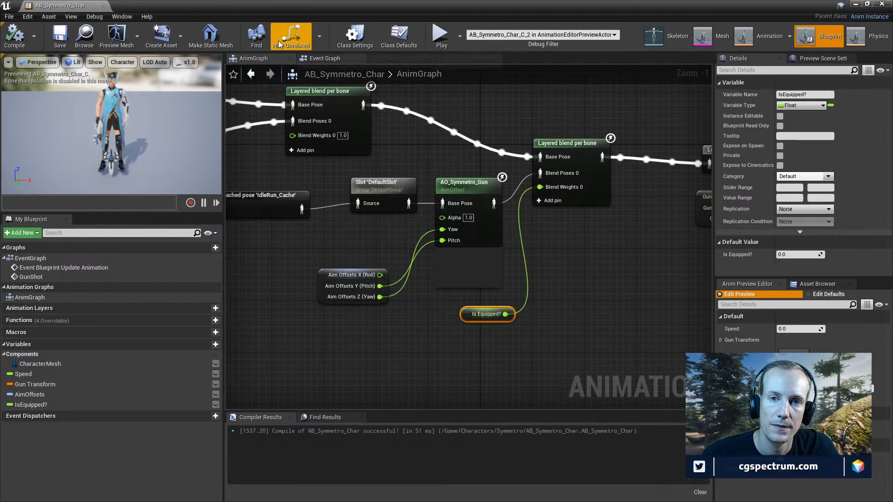
In the Event Graph, move the Set IsEquipped? node with value 0.0 farther from Play Montage to make room between them
left_click(308, 60)
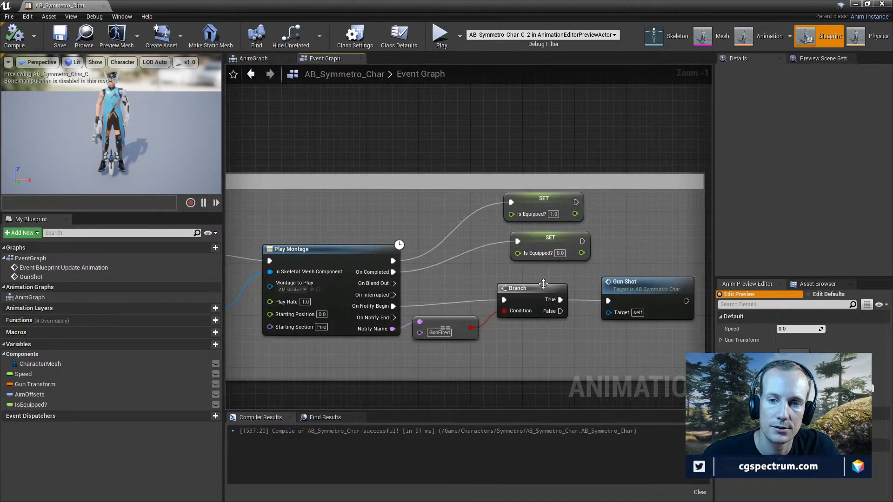
left_click(482, 217)
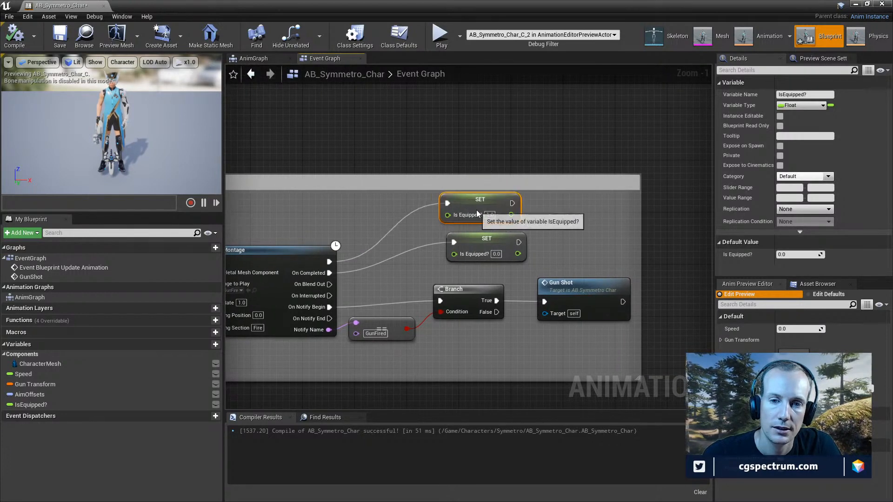
right_click_drag(544, 239, 572, 236)
left_click_drag(521, 238, 613, 244)
Insert a Float Spring Interp node between Play Montage's On Completed output and the 0.0 Set IsEquipped? node, placing it above the comment box
left_click_drag(358, 270, 418, 260)
type("inter")
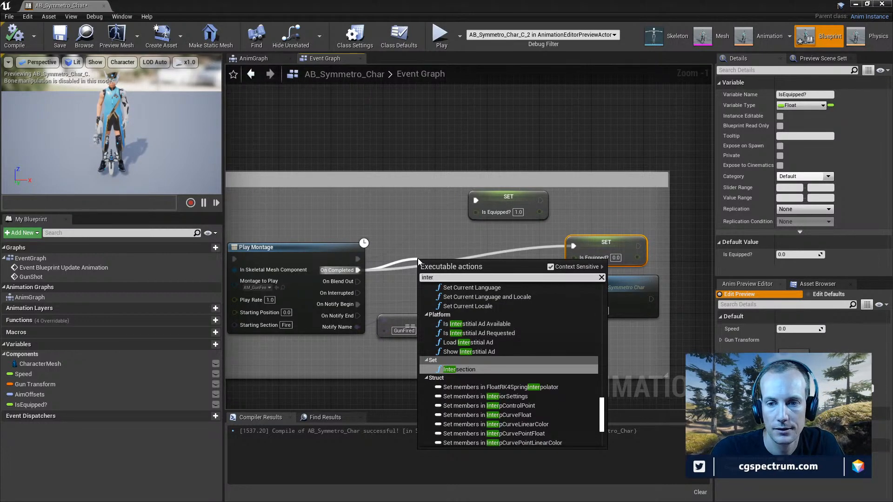
type("p")
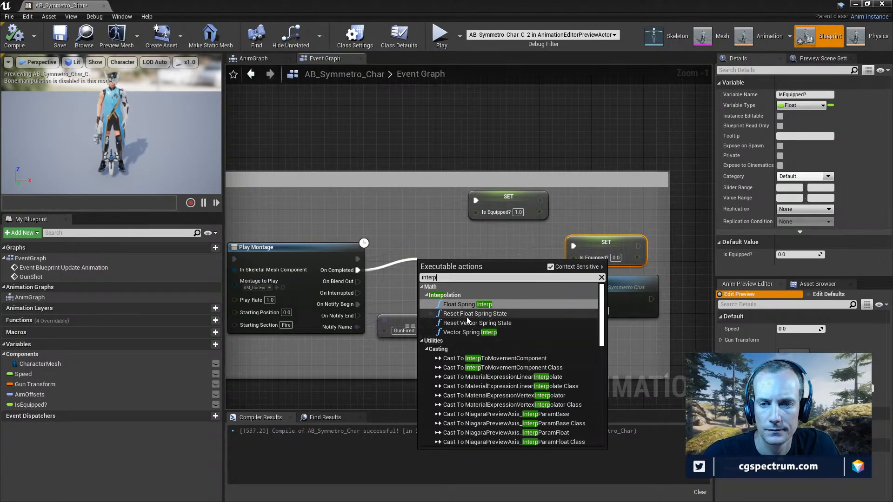
scroll(482, 336, "down", 10)
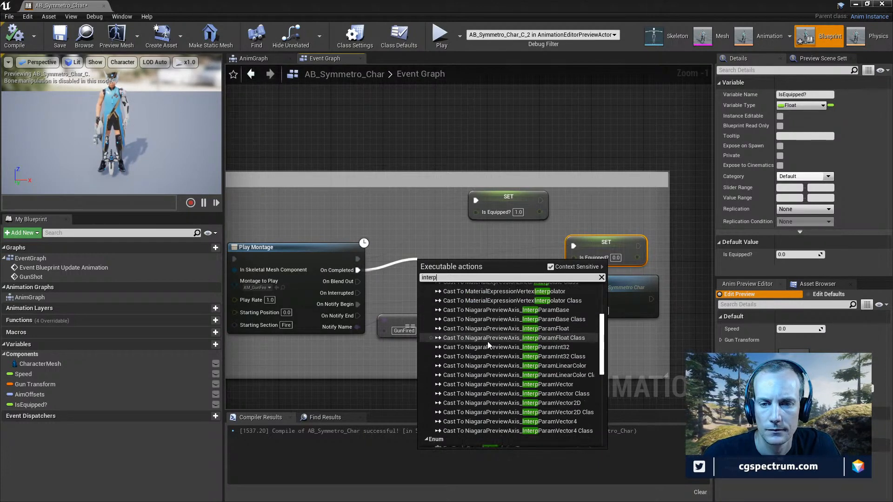
scroll(492, 340, "up", 10)
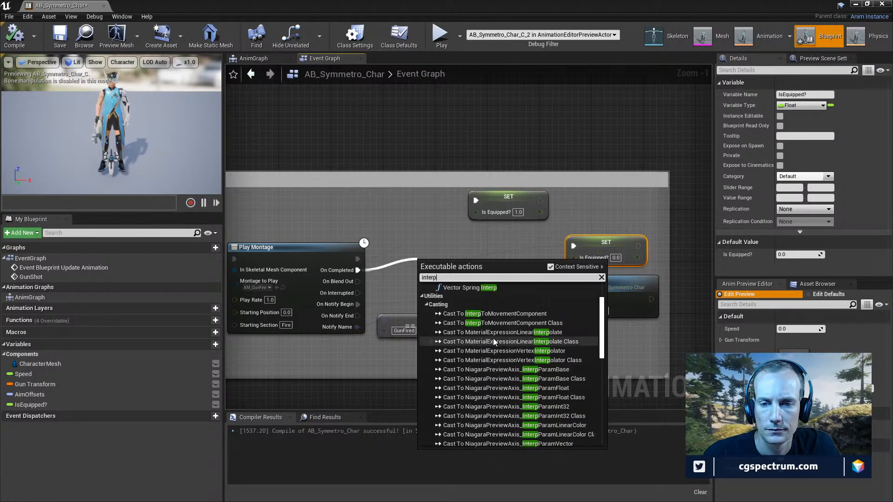
left_click(475, 308)
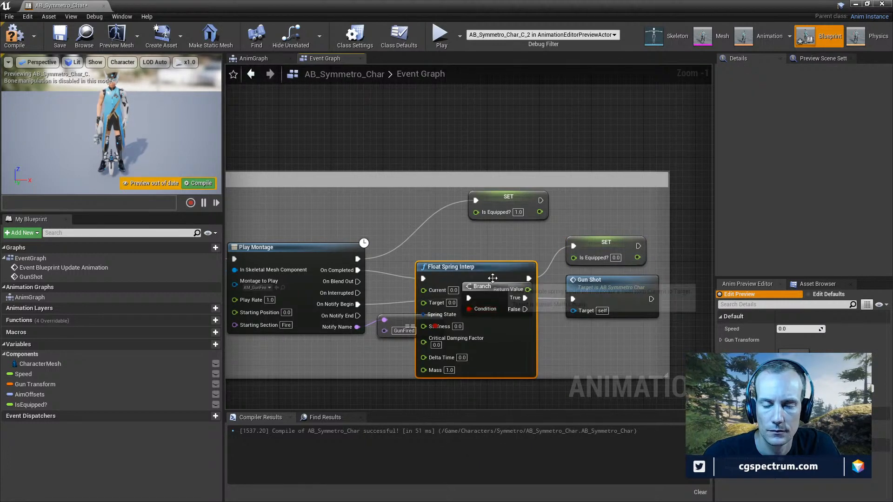
left_click_drag(493, 263, 505, 141)
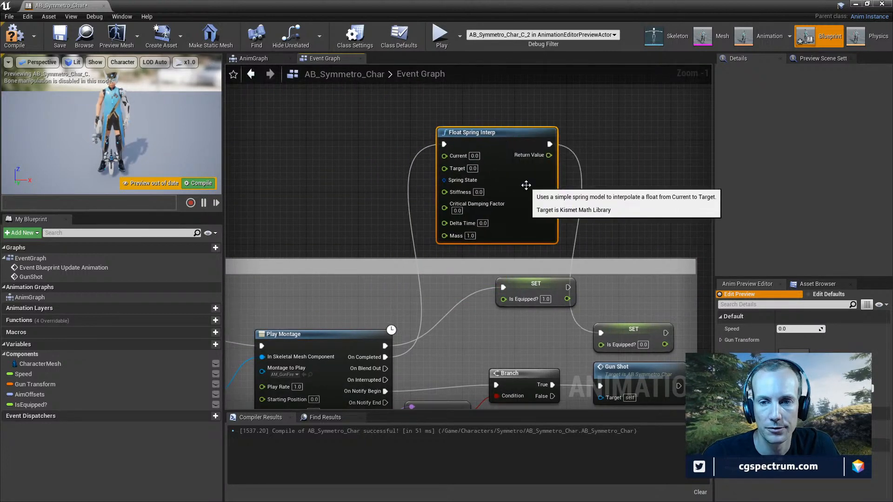
Examine the Event Graph's Speed and Gun Transform update sections and the Play Montage section with the new Float Spring Interp node
right_click_drag(529, 207, 488, 182)
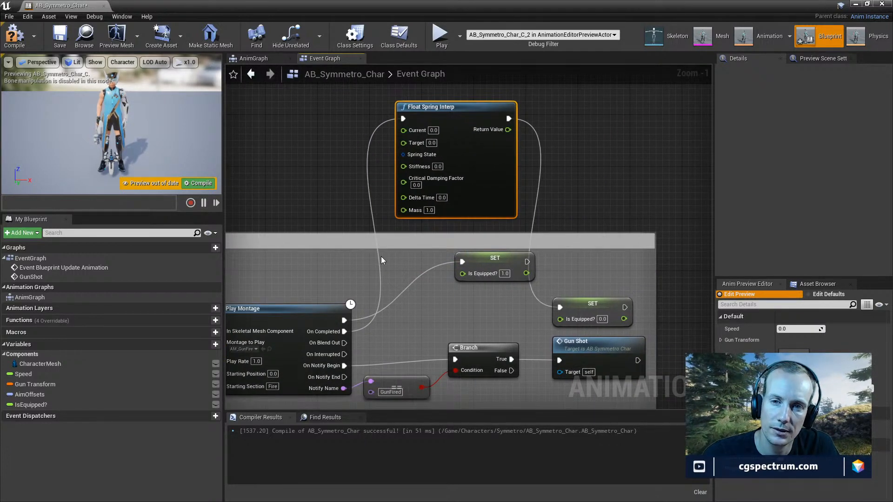
right_click_drag(326, 191, 392, 295)
scroll(397, 256, "down", 4)
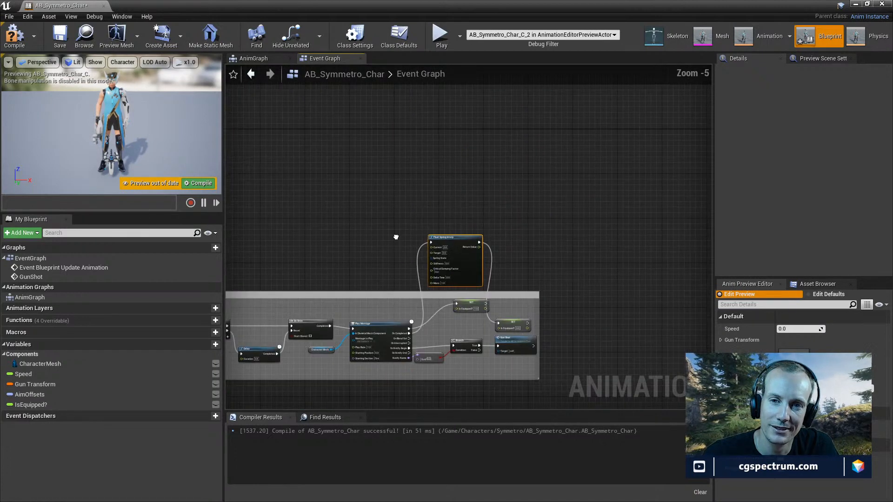
right_click_drag(398, 238, 710, 305)
scroll(523, 297, "up", 3)
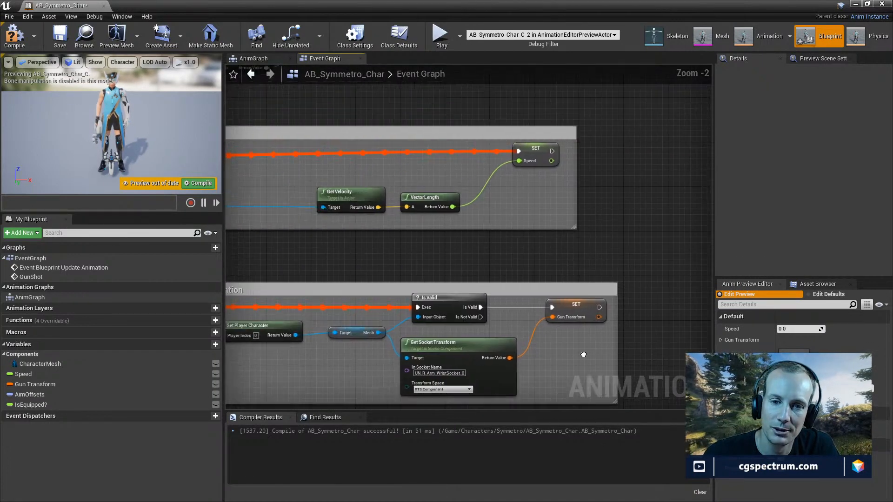
right_click_drag(583, 355, 603, 362)
right_click_drag(540, 225, 431, 154)
right_click_drag(562, 354, 433, 338)
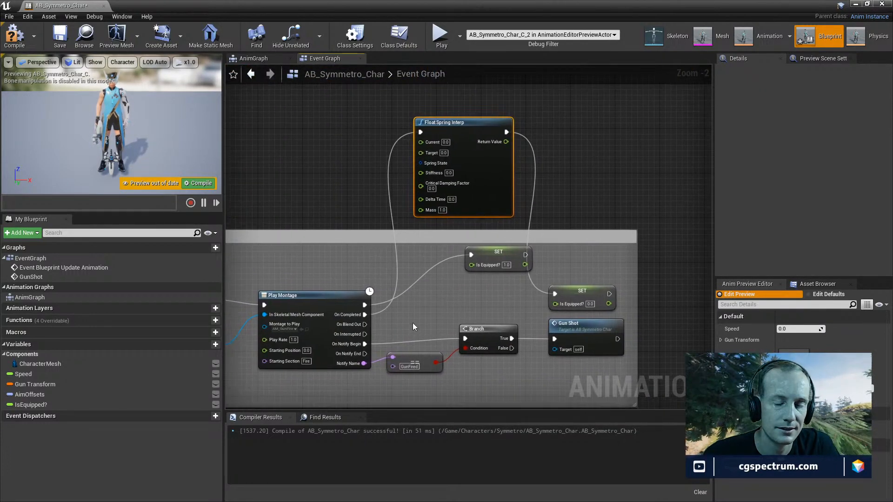
left_click_drag(365, 315, 404, 314)
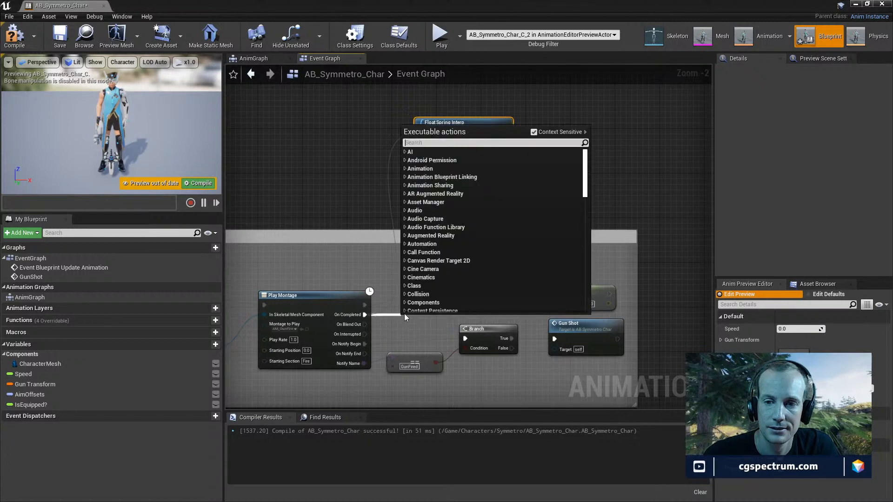
type("curve")
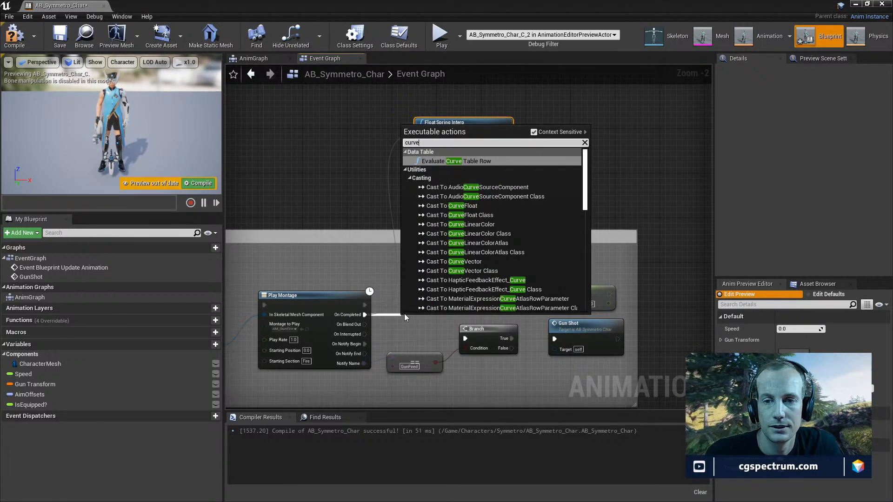
scroll(538, 267, "down", 10)
scroll(537, 267, "down", 10)
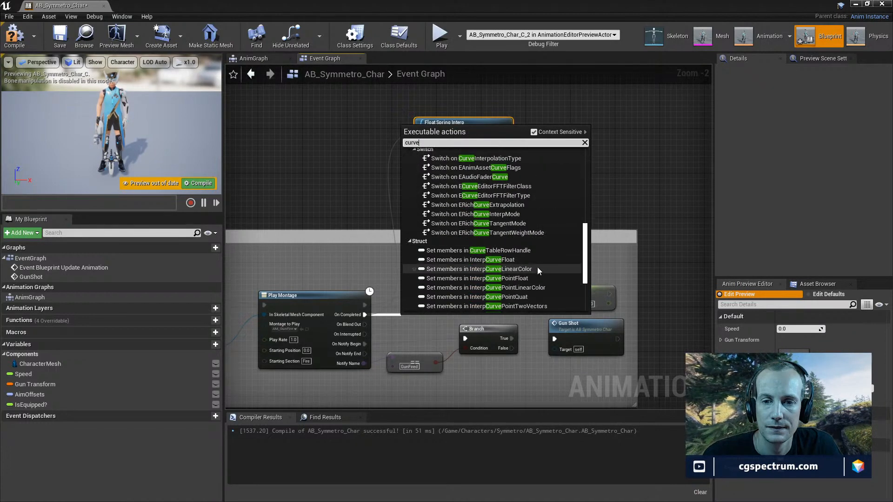
left_click(298, 204)
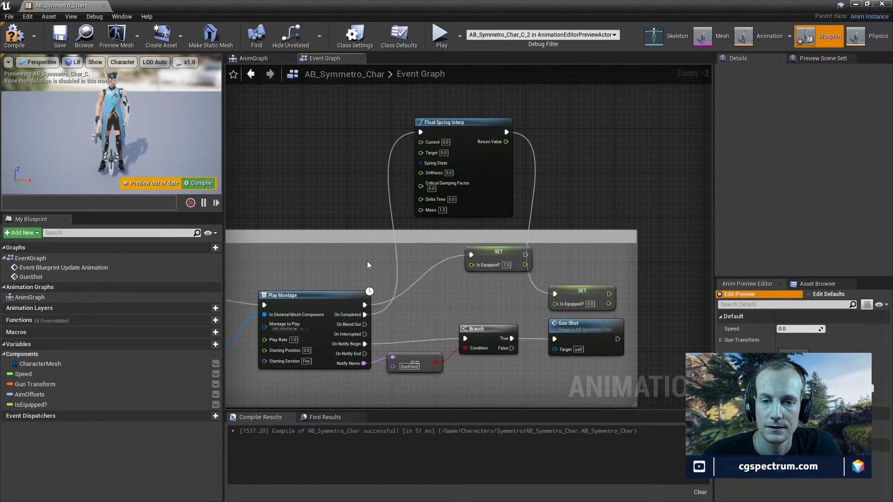
Add an Ease node feeding the Is Equipped? input of the SET node that follows Float Spring Interp
right_click_drag(419, 290, 359, 305)
scroll(405, 195, "up", 3)
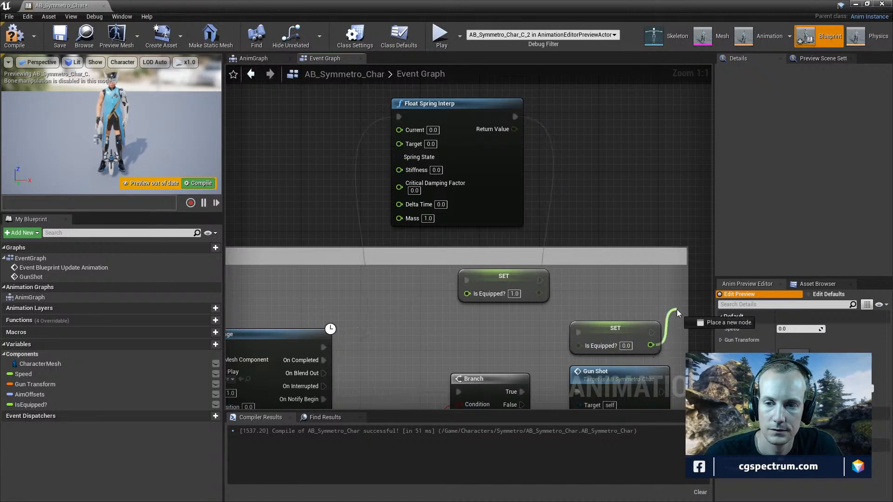
right_click_drag(534, 312, 475, 289)
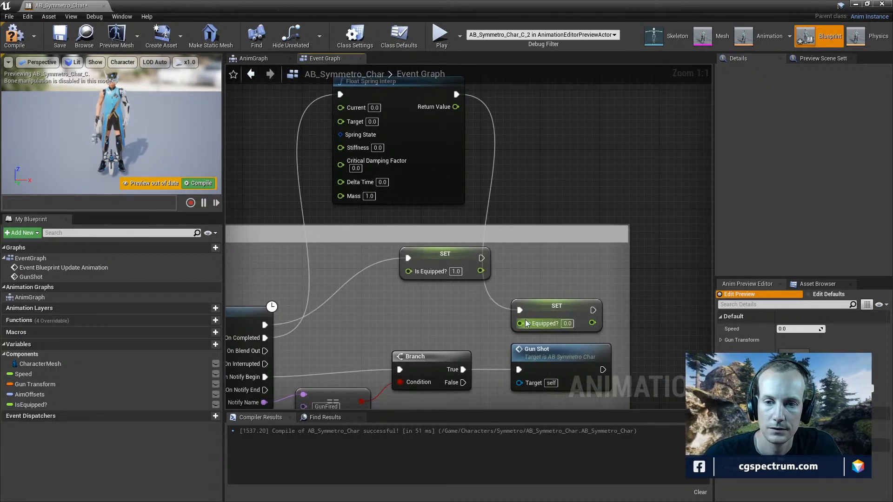
left_click_drag(521, 323, 417, 316)
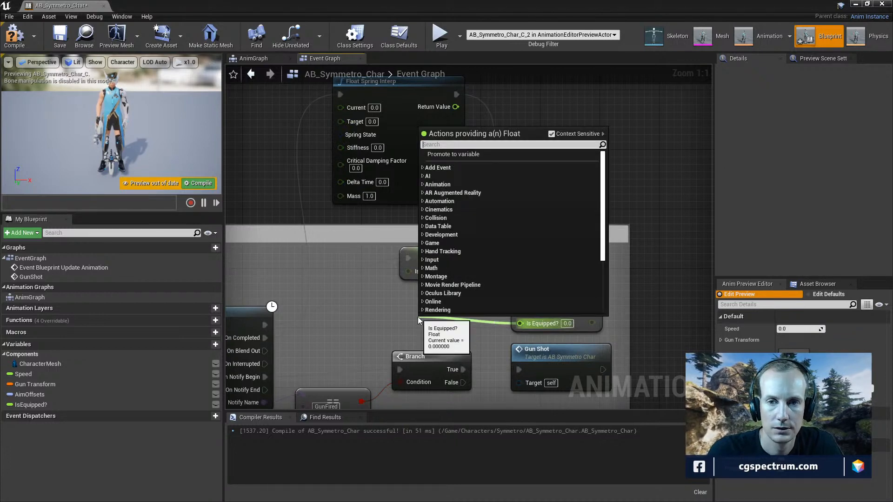
type("interp")
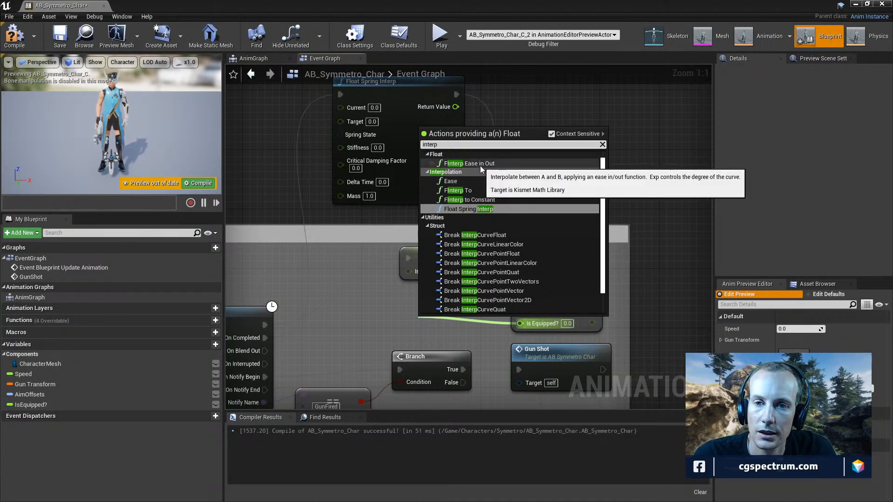
left_click(450, 181)
left_click_drag(475, 314, 492, 215)
key("ctrl+z")
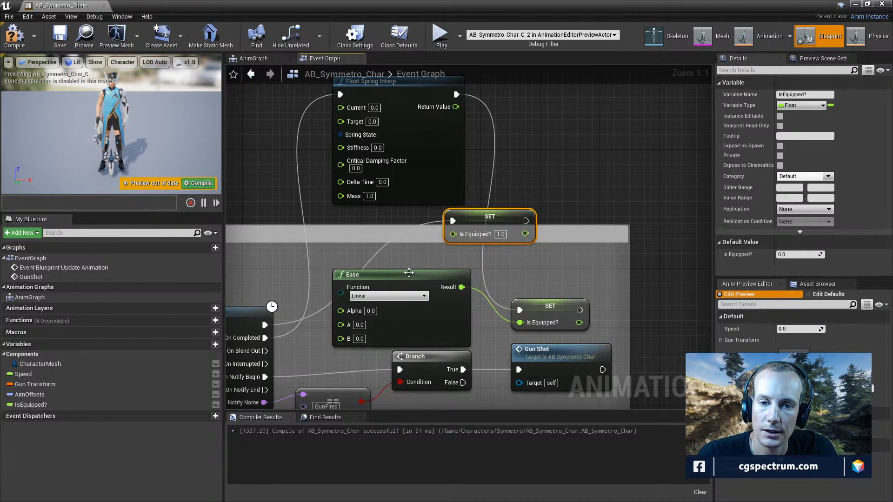
Set the Ease node's function to Ease in Out and shift the node slightly within the graph
left_click(404, 296)
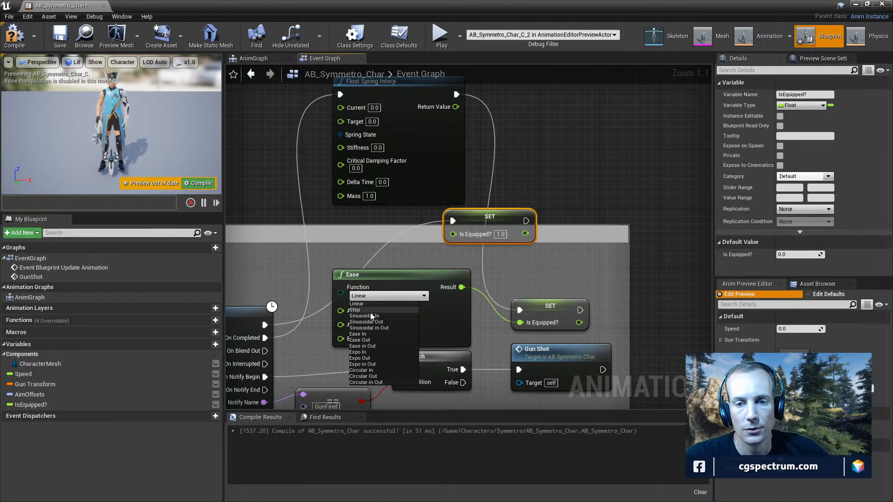
left_click(370, 345)
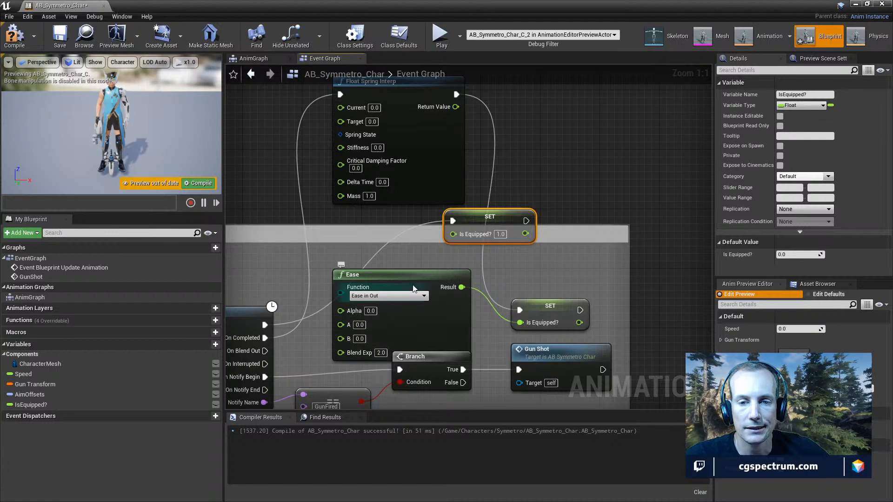
left_click_drag(414, 289, 428, 281)
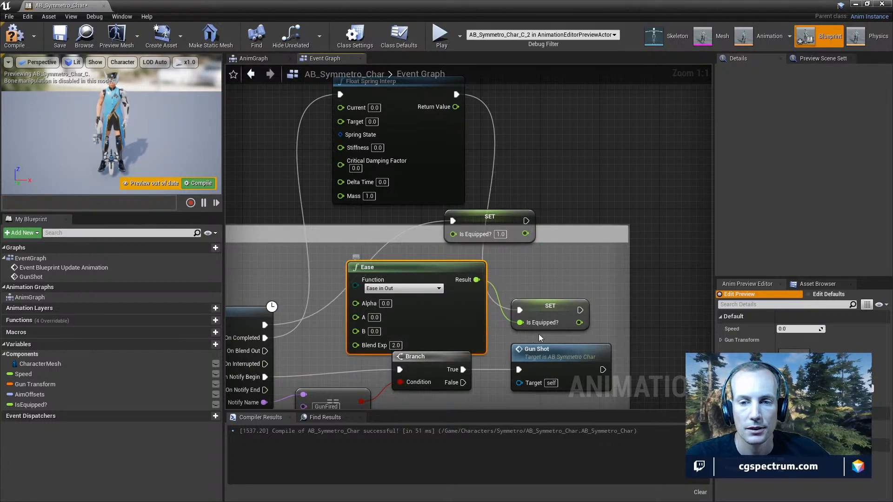
Delete the Float Spring Interp node and spread out the Ease node and the two Is Equipped? SET nodes
left_click(396, 96)
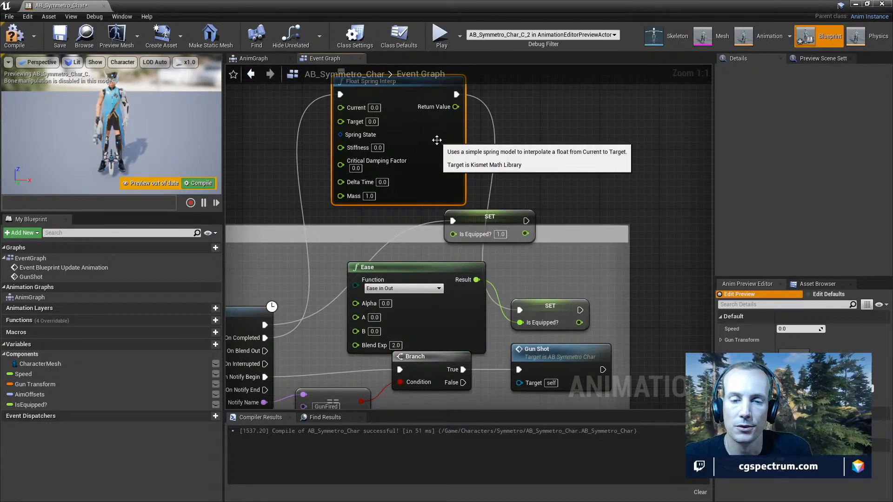
key("Delete")
left_click_drag(473, 219, 370, 195)
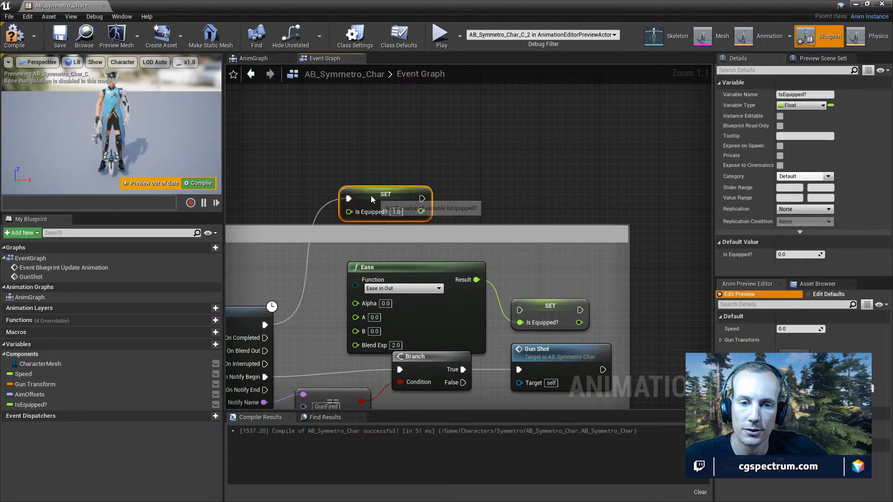
left_click_drag(395, 270, 380, 255)
right_click_drag(422, 279, 472, 272)
left_click_drag(587, 300, 602, 270)
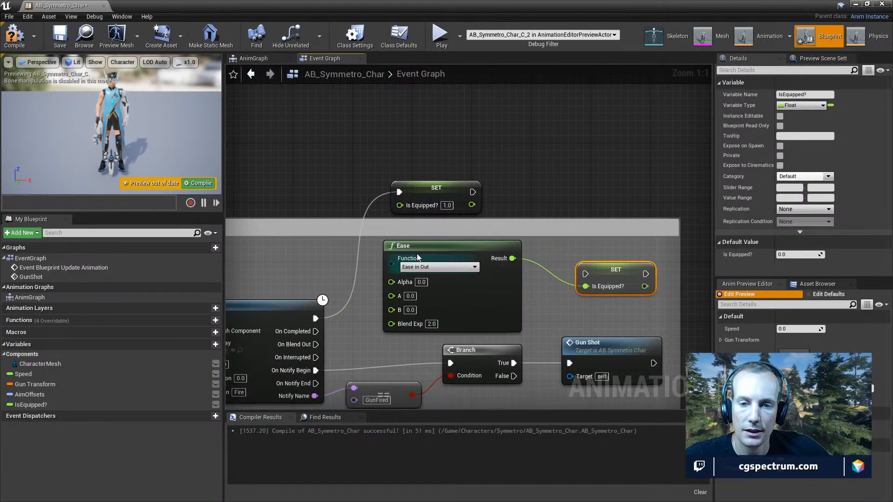
left_click_drag(426, 248, 463, 248)
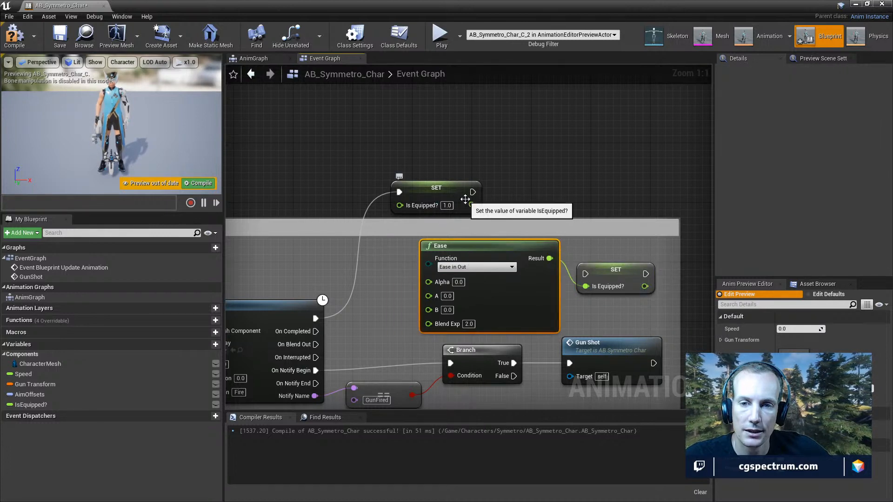
mouse_move(472, 205)
left_mouse_down()
mouse_move(447, 262)
mouse_move(472, 215)
mouse_move(483, 216)
mouse_move(431, 300)
mouse_move(473, 203)
left_mouse_up()
right_click_drag(519, 206, 529, 176)
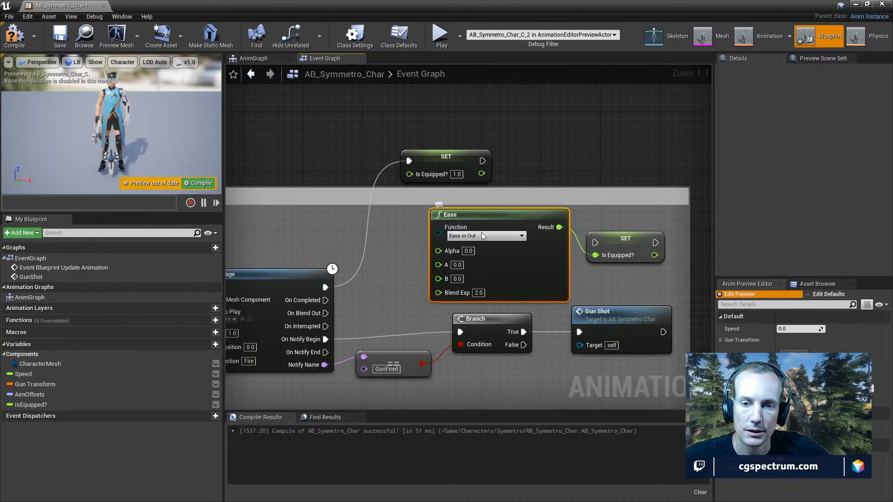
left_click_drag(487, 219, 494, 218)
left_click_drag(636, 240, 659, 233)
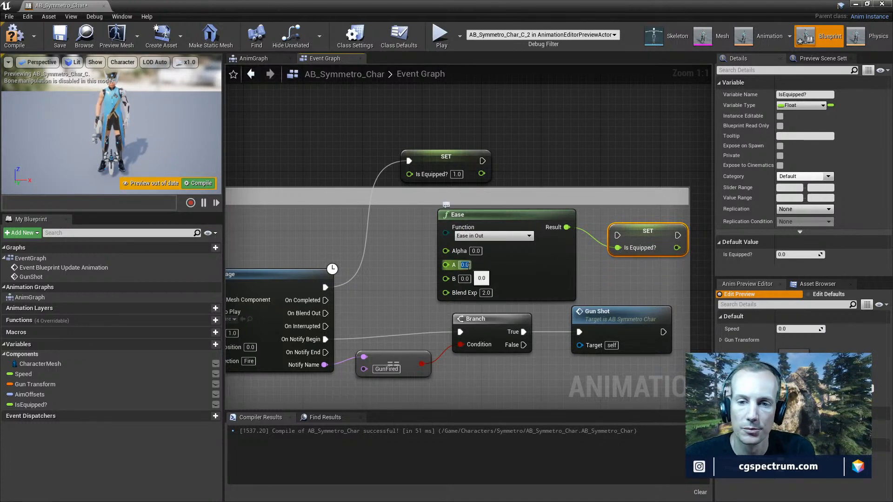
Set the Ease node's A value to 1.0 and connect Play Montage's On Completed output to the SET node fed by Ease
left_click(469, 272)
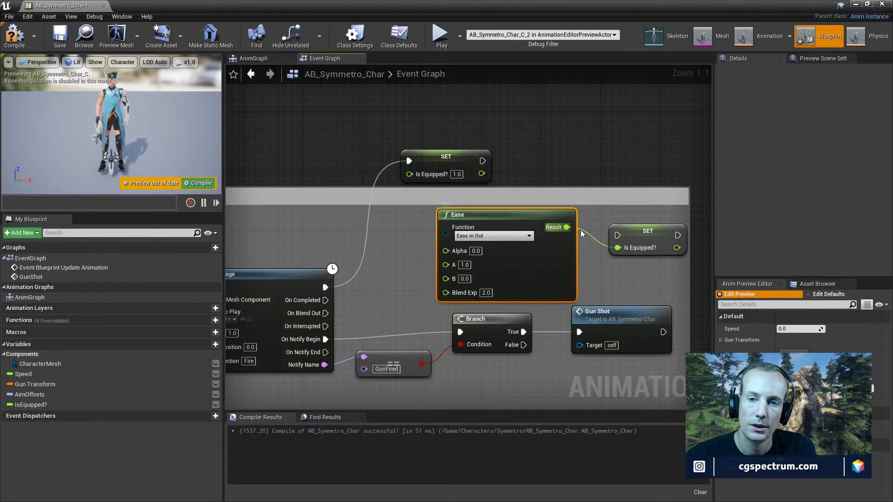
left_click_drag(640, 232, 639, 202)
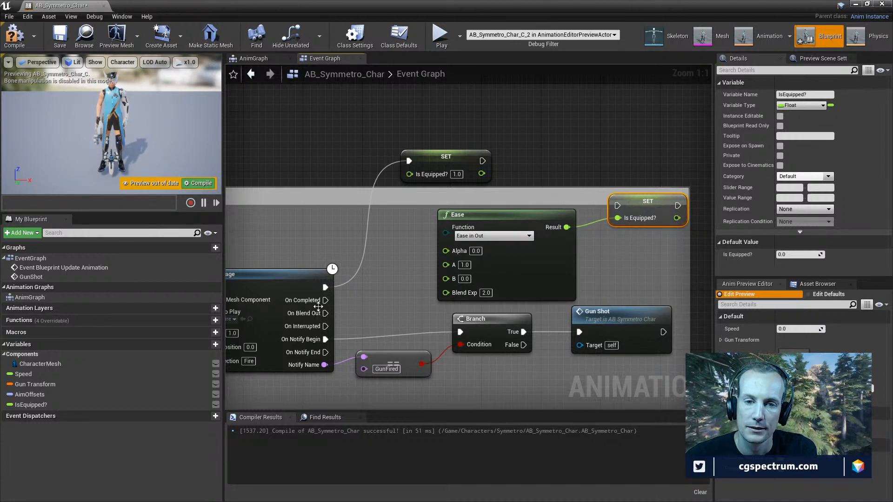
left_click_drag(324, 301, 618, 205)
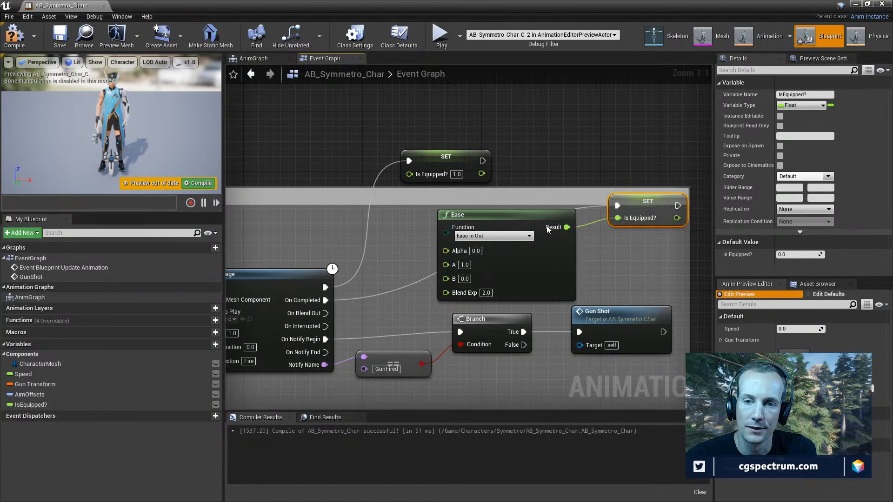
Move the Ease node closer to Gun Shot and place its connected SET node above it
left_click(519, 229)
left_click_drag(520, 228, 573, 232)
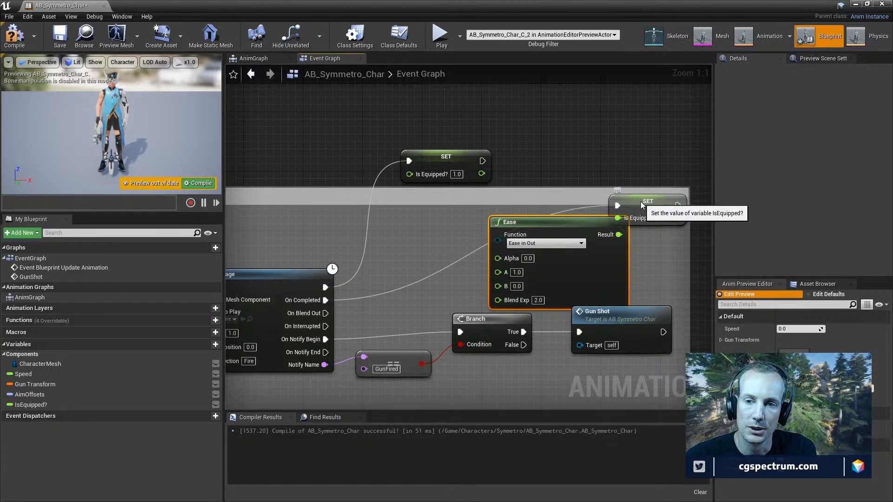
left_click_drag(667, 214, 658, 184)
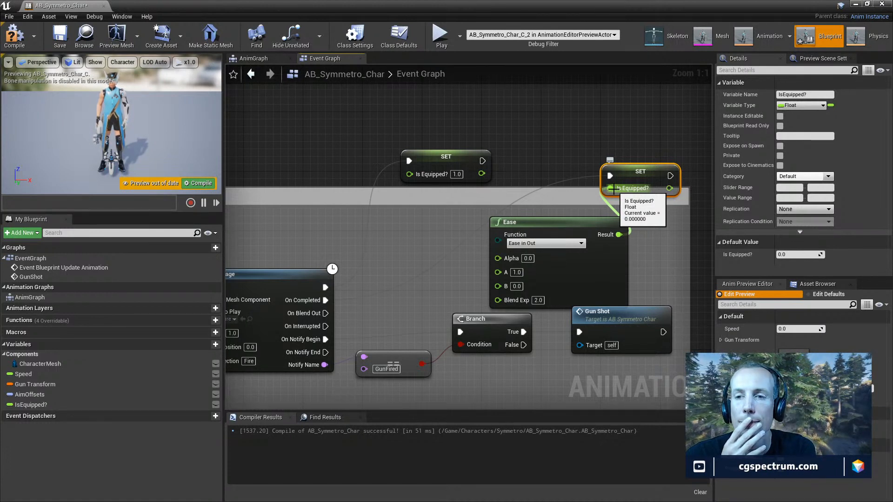
Compile the animation blueprint and play-test the character in the Mountain_Scene level
left_click(15, 35)
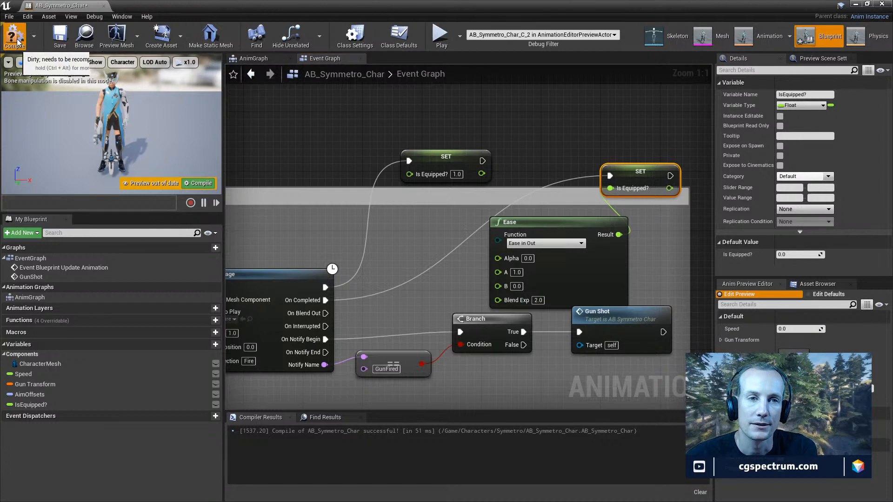
key("alt+Tab")
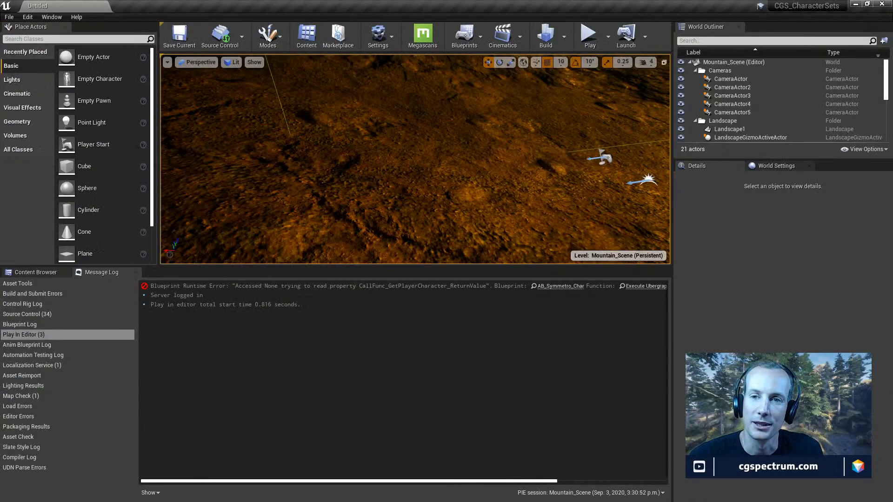
left_click(589, 42)
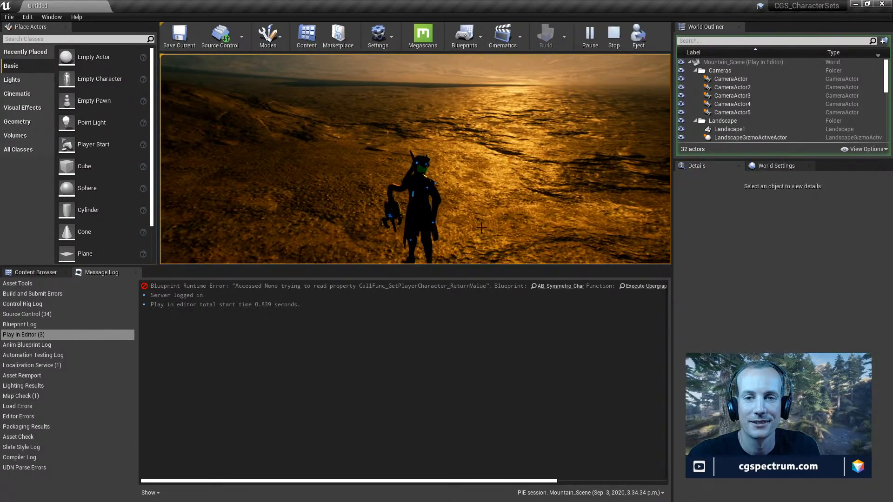
key("Escape")
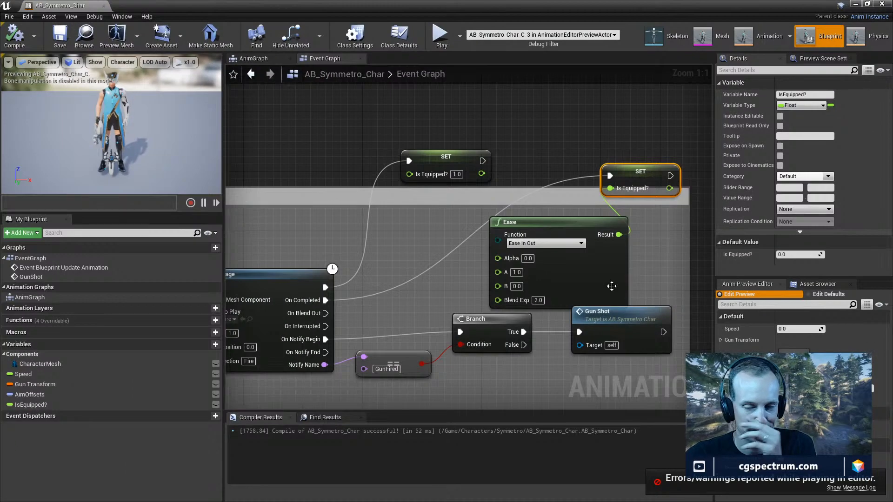
Add a Print String node after the Ease-driven SET node and feed the Is Equipped? value into its In String input
left_click_drag(573, 227, 536, 219)
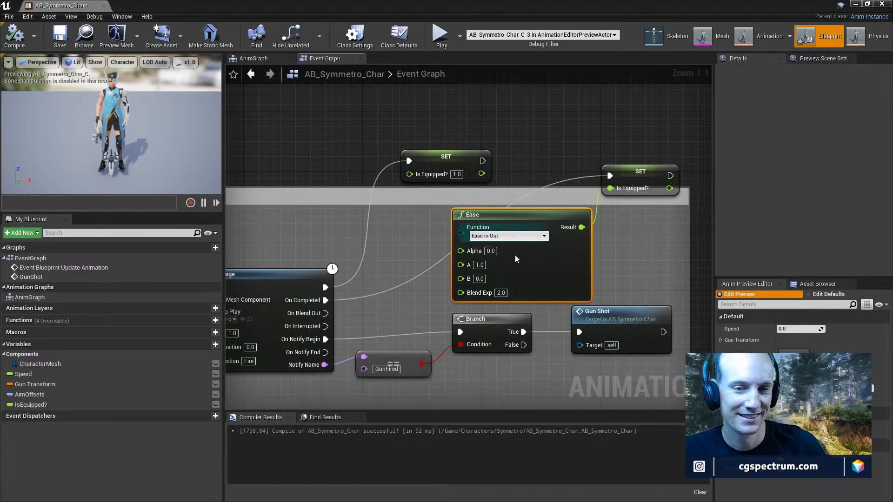
right_click_drag(672, 194, 572, 198)
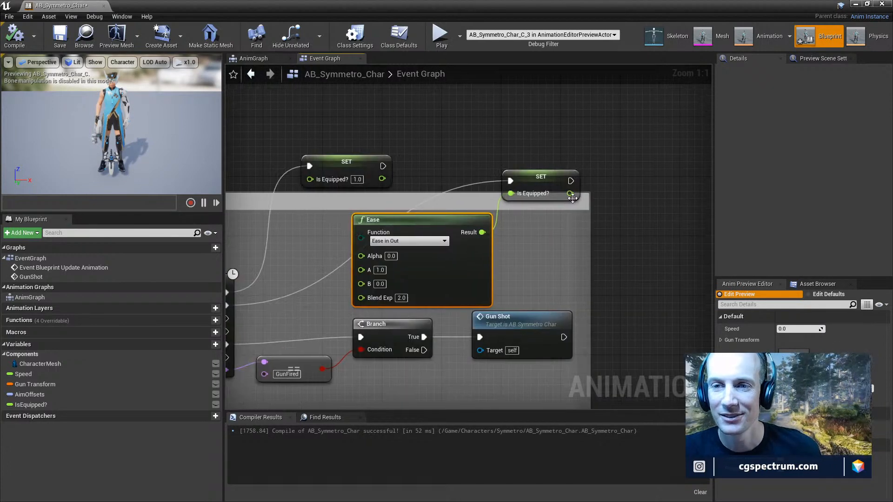
left_click_drag(572, 181, 604, 177)
type("p")
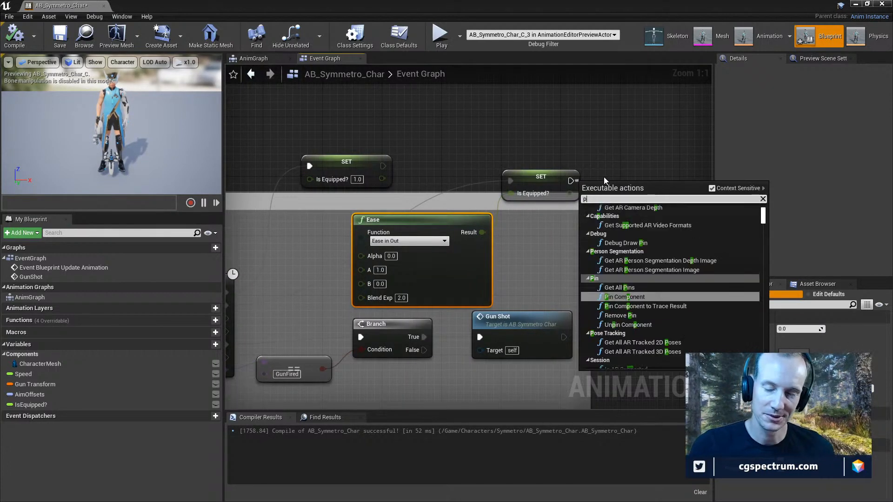
type("rint")
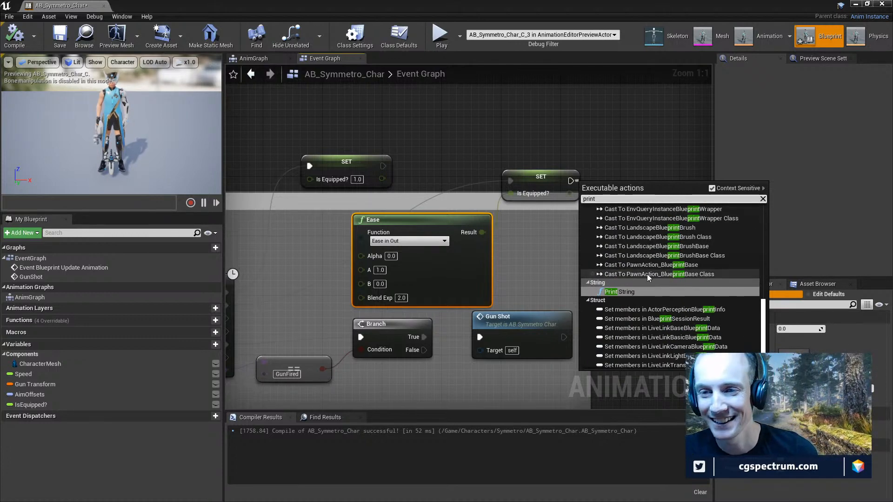
left_click(619, 292)
left_click_drag(638, 192, 650, 168)
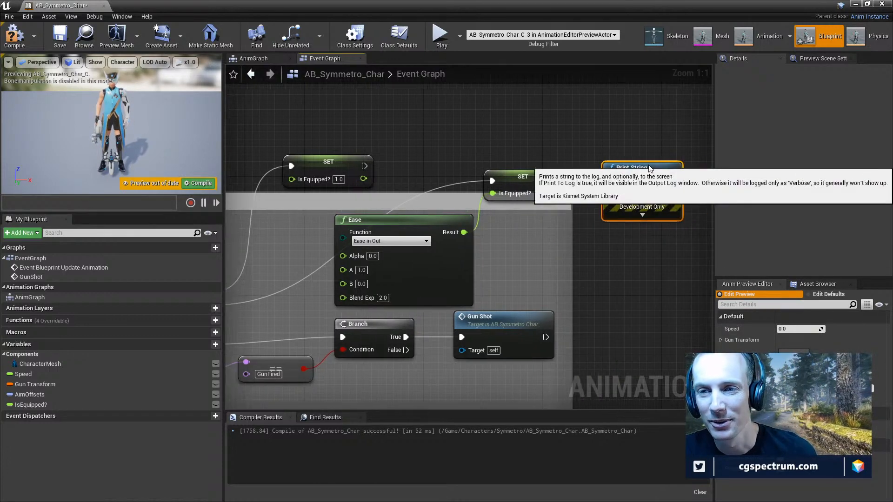
left_click_drag(552, 193, 664, 169)
left_click_drag(581, 183, 633, 257)
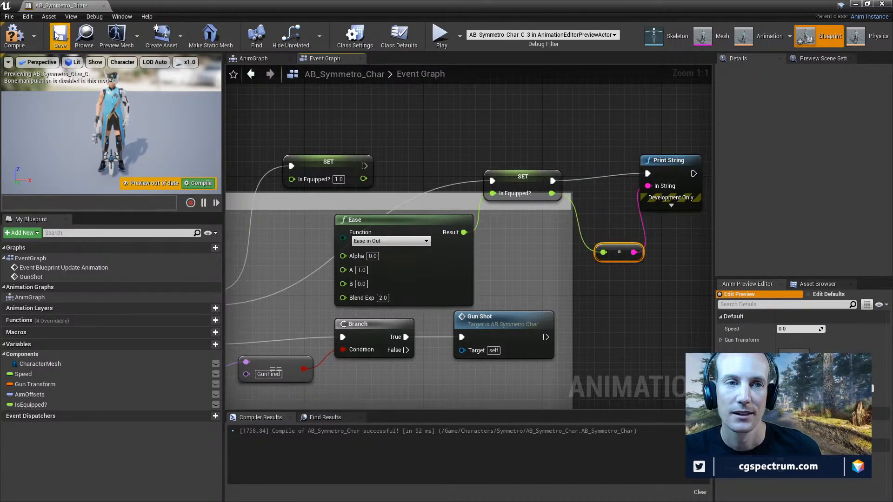
Compile and save the animation blueprint, and start a play session in the Mountain_Scene level
left_click(14, 36)
left_click(58, 36)
left_click_drag(390, 3, 0, 223)
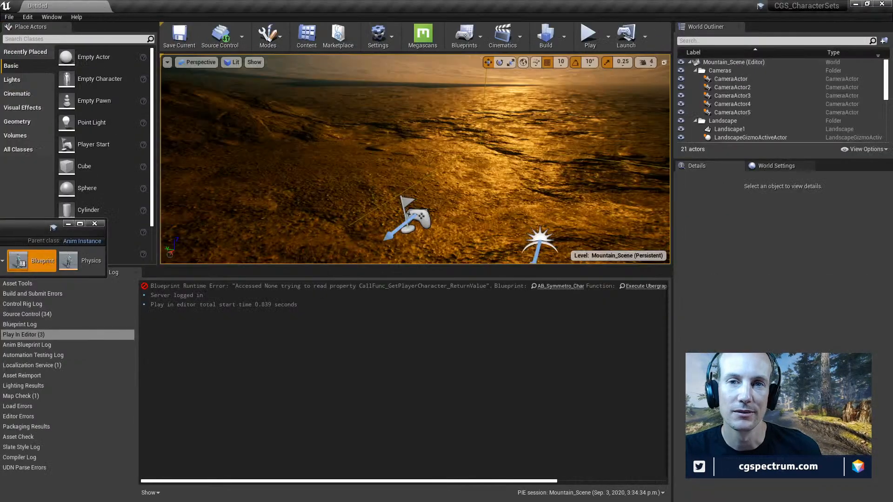
left_click(589, 35)
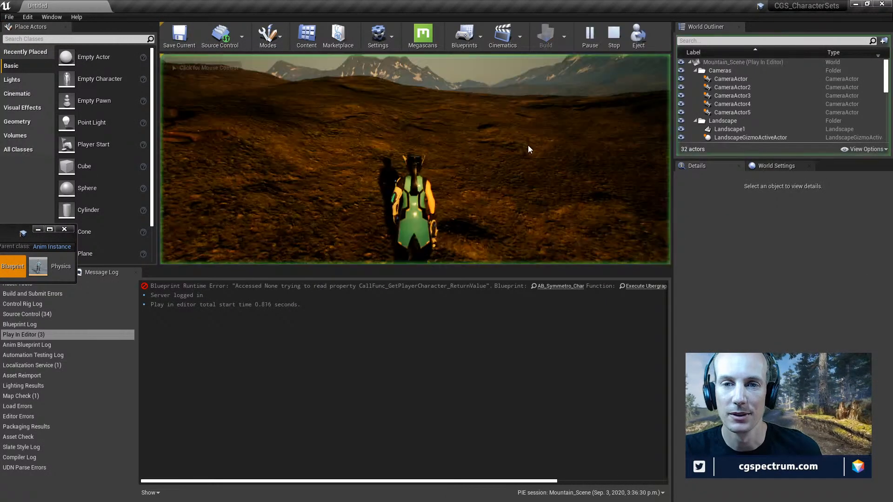
Test the character in the running Mountain_Scene session, stop it, and bring the AB_Symmetro_Char blueprint back to the front
left_click(528, 145)
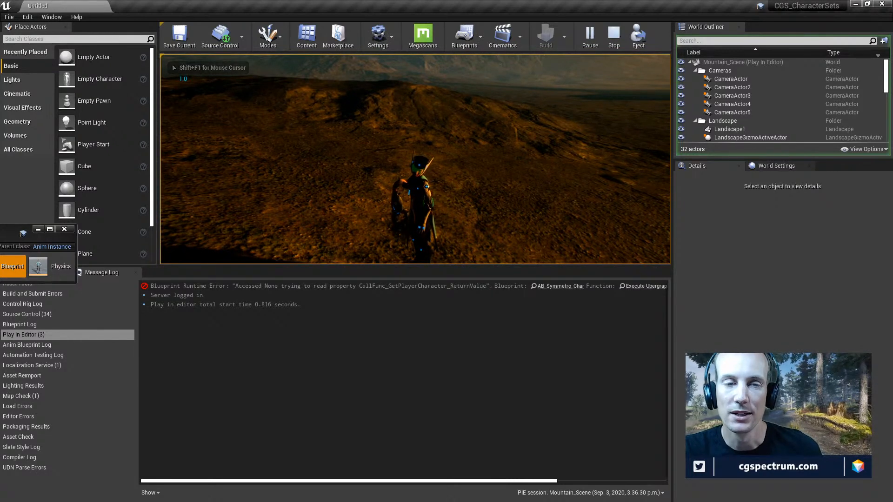
key("Escape")
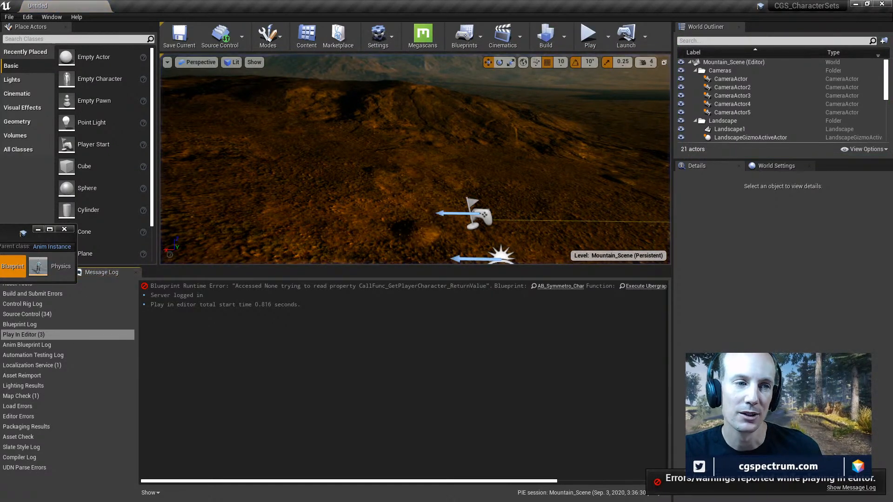
left_click_drag(11, 233, 478, 4)
Examine the Event Graph from the early gun-location and weapon sections to the Play Montage, Ease and Print String nodes
right_click_drag(576, 268, 602, 268)
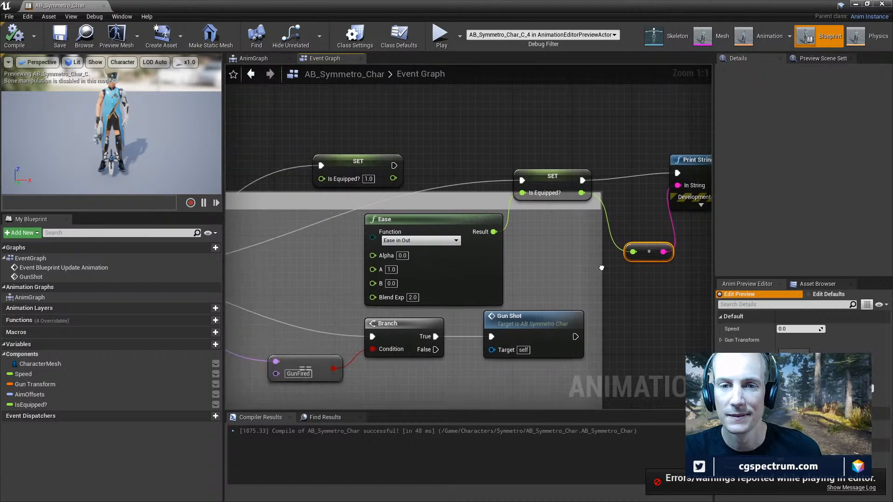
scroll(601, 268, "down", 2)
right_click_drag(333, 298, 521, 272)
right_click_drag(392, 323, 673, 317)
right_click_drag(378, 305, 815, 342)
scroll(506, 283, "down", 2)
right_click_drag(461, 244, 404, 328)
right_click_drag(436, 222, 280, 177)
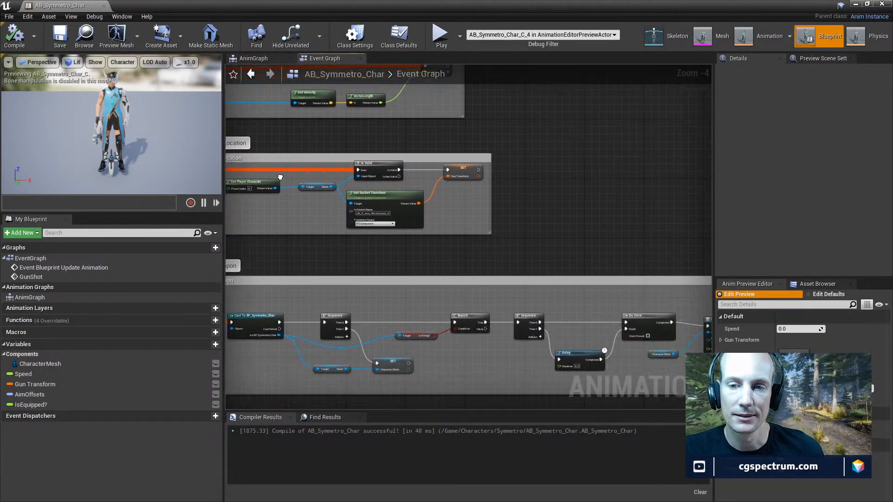
right_click_drag(717, 261, 317, 237)
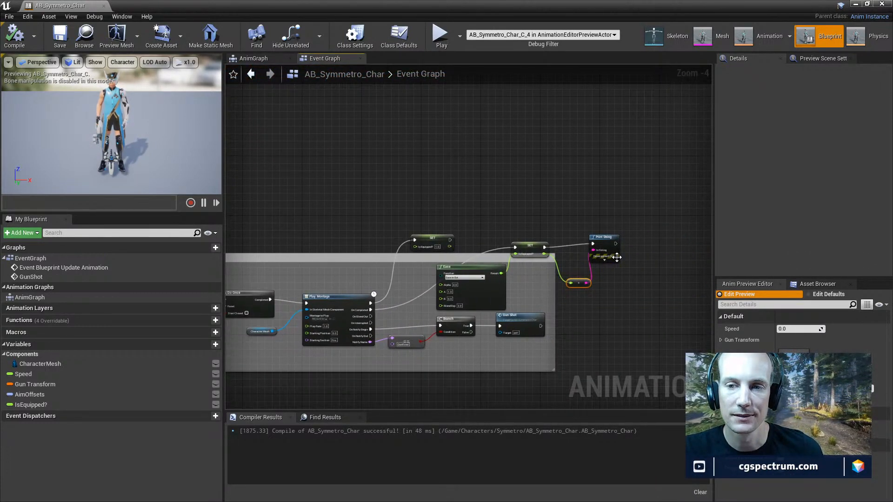
right_click_drag(617, 258, 507, 302)
scroll(507, 302, "up", 2)
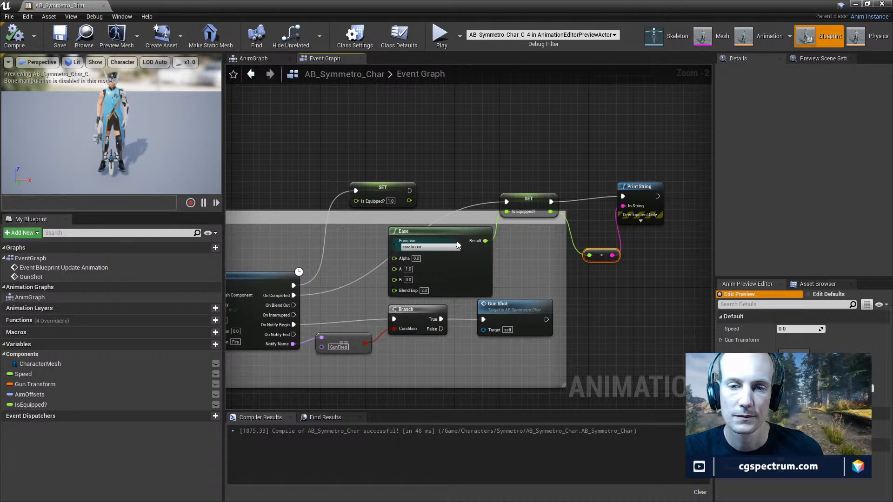
Delete the Ease node and the Print String node with its conversion node from the Event Graph
left_click(447, 231)
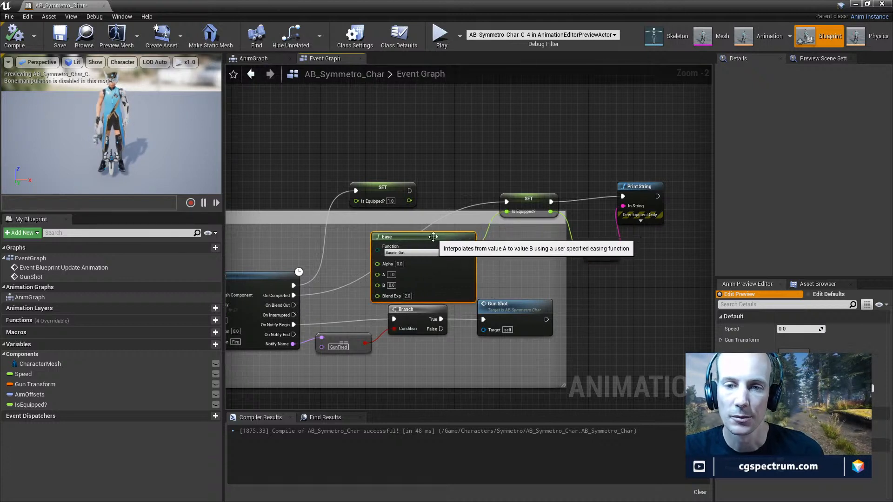
key("Delete")
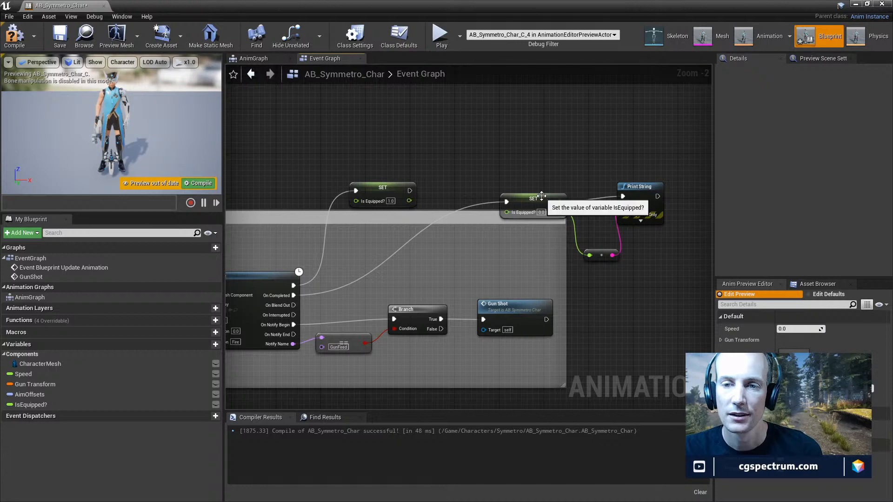
left_click_drag(542, 198, 497, 220)
left_click_drag(593, 175, 655, 287)
key("Delete")
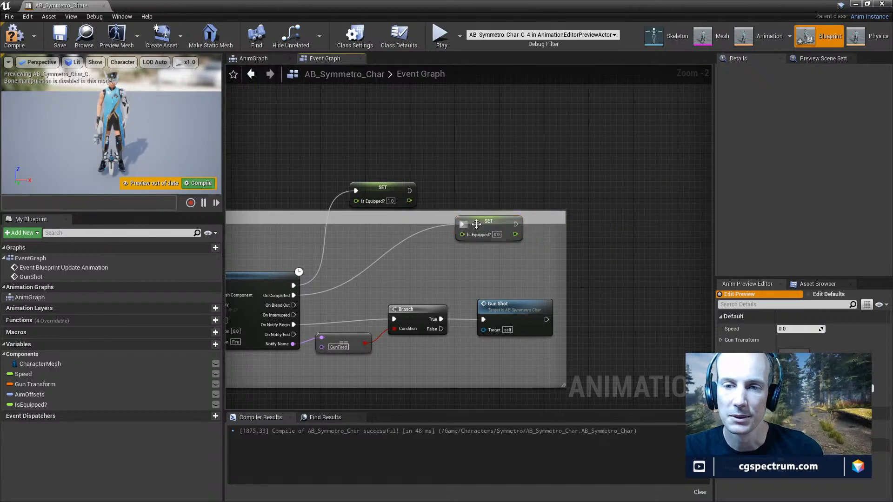
Place the SET Is Equipped? node driven by On Completed just above the Branch node, beside Play Montage
left_click_drag(488, 221, 461, 253)
right_click_drag(406, 280, 524, 266)
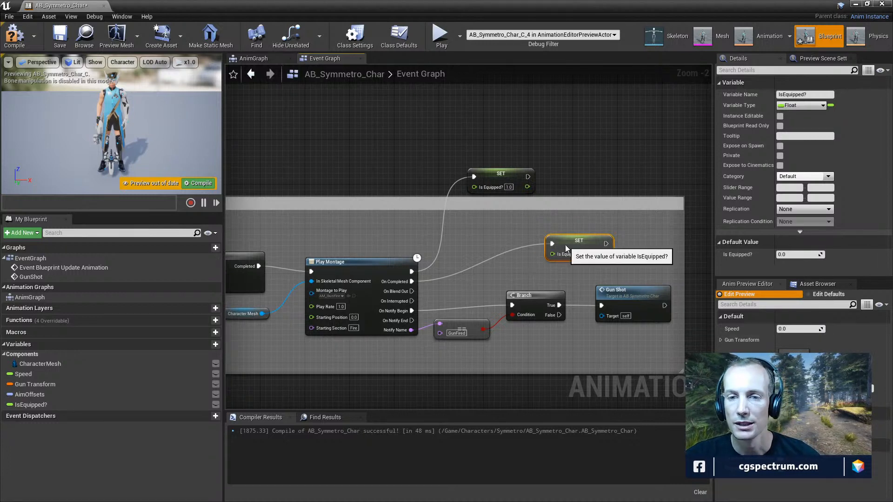
left_click_drag(567, 248, 550, 265)
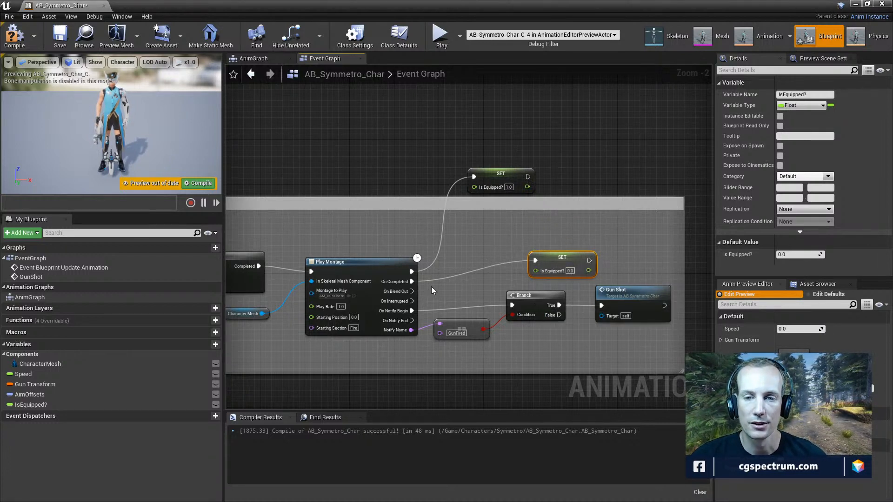
right_click_drag(426, 290, 434, 308)
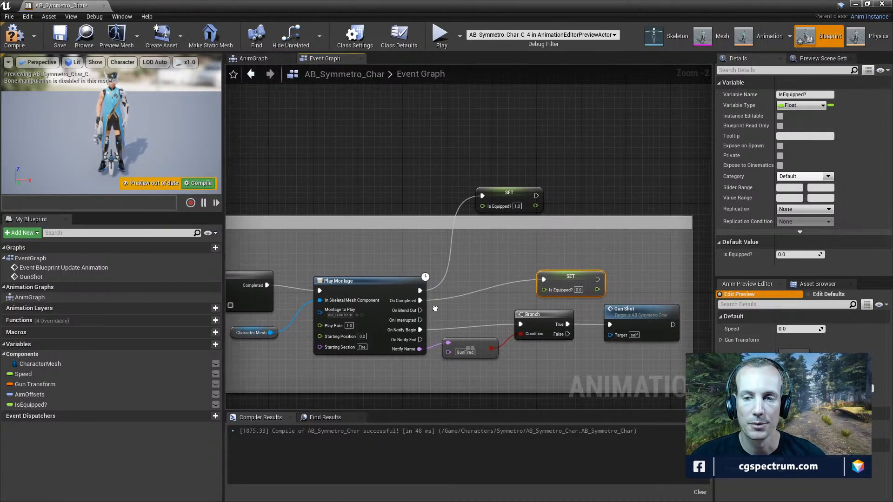
In the AnimGraph, connect Is Equipped? to AO_Symmetro_Gun's Alpha instead of Blend Weights 0 on the final Layered blend per bone
left_click(287, 60)
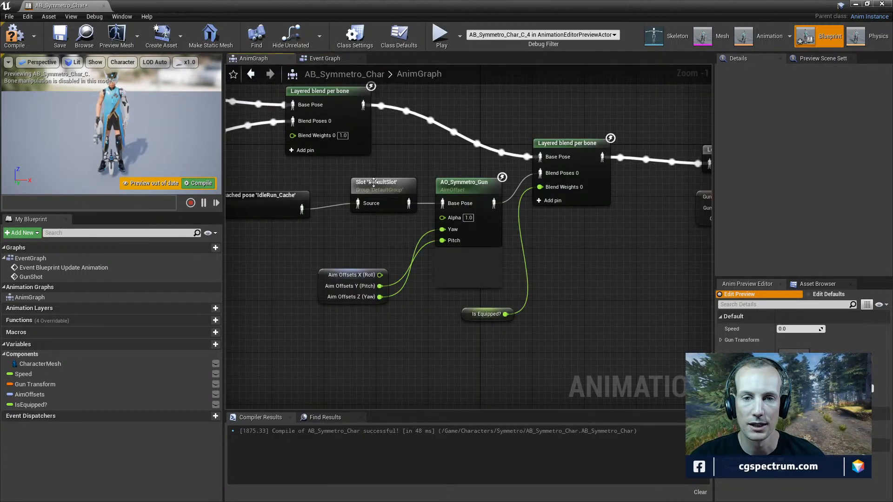
left_click_drag(481, 312, 448, 218)
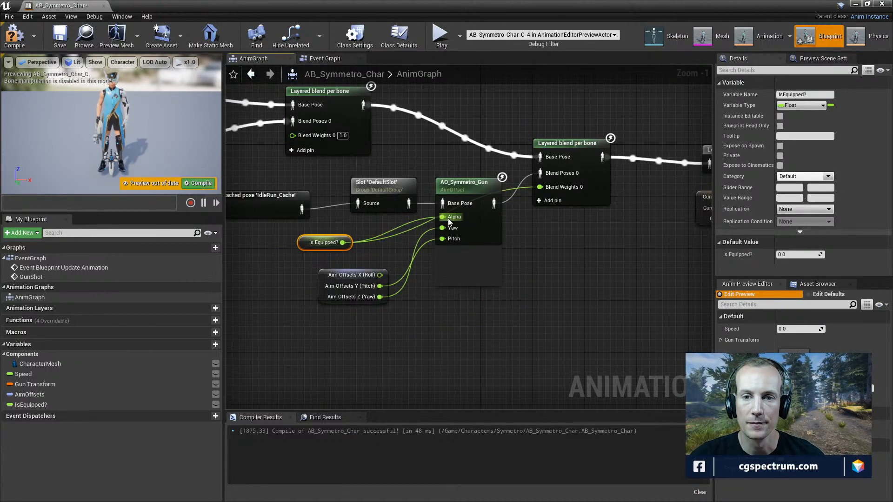
left_click(540, 187, "alt")
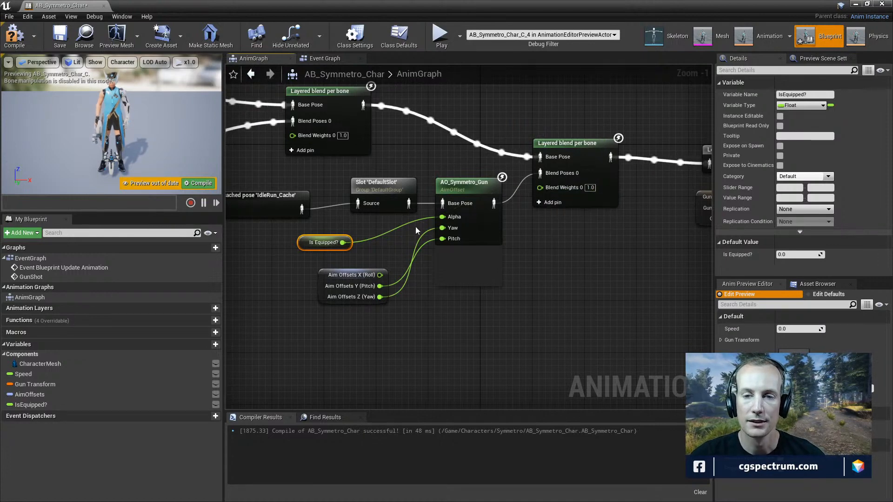
Compile the animation blueprint, play-test the character in Mountain_Scene, and return to the blueprint's AnimGraph
left_click(15, 35)
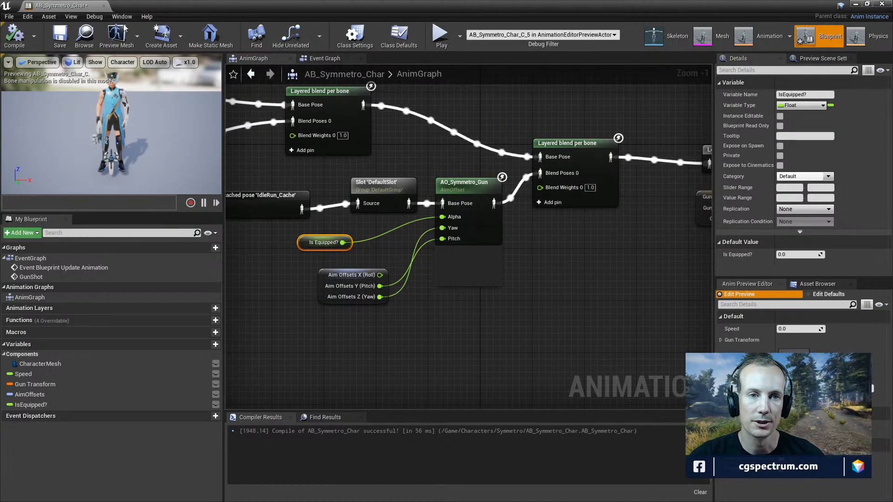
left_click_drag(288, 6, 299, 46)
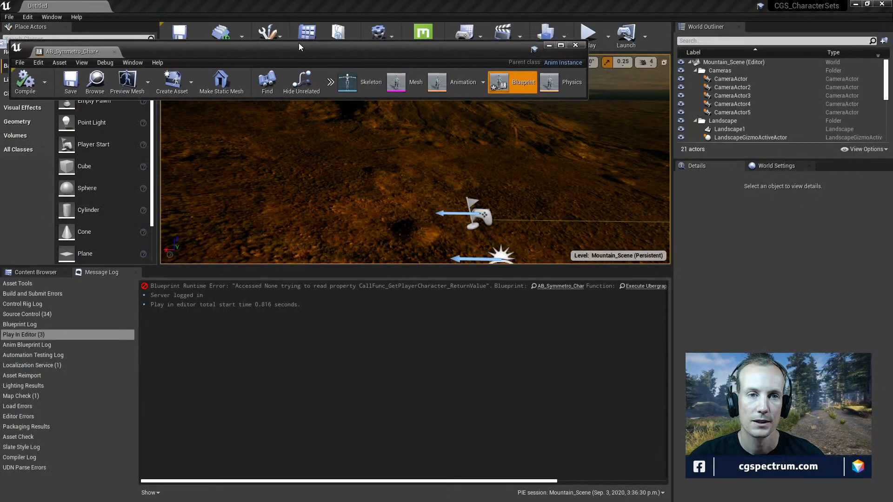
left_click(590, 41)
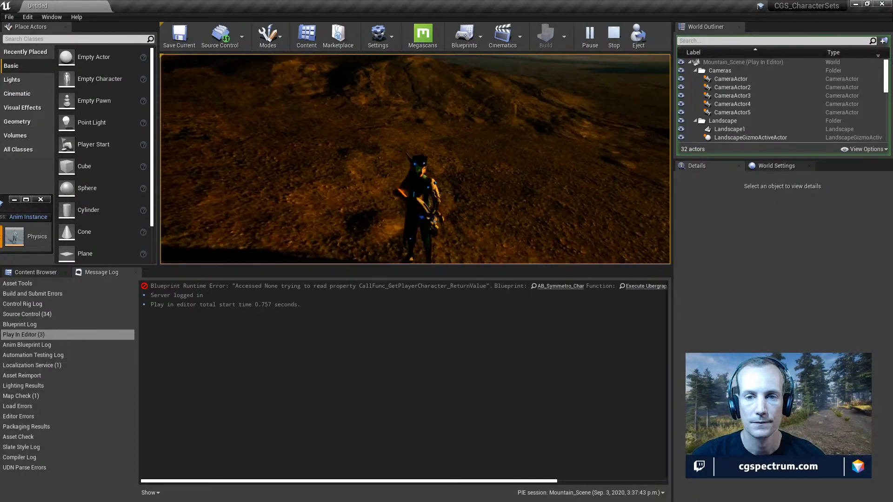
key("Escape")
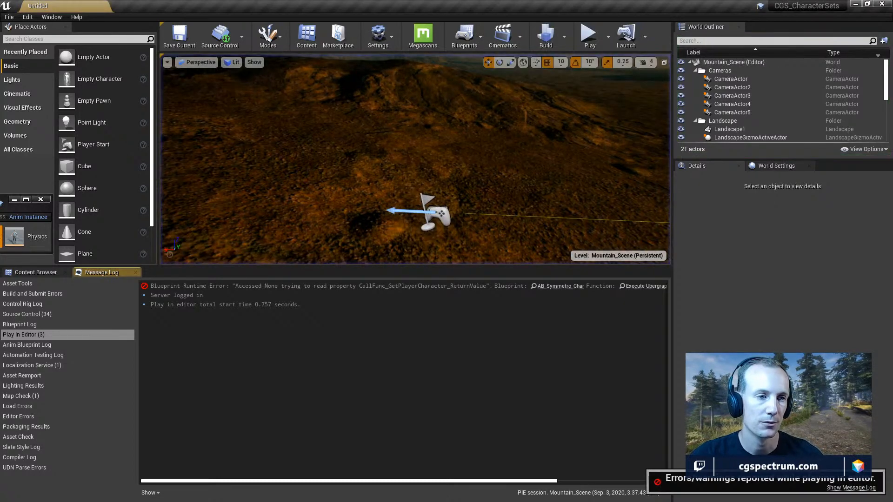
left_click_drag(5, 199, 84, 222)
left_click(104, 222)
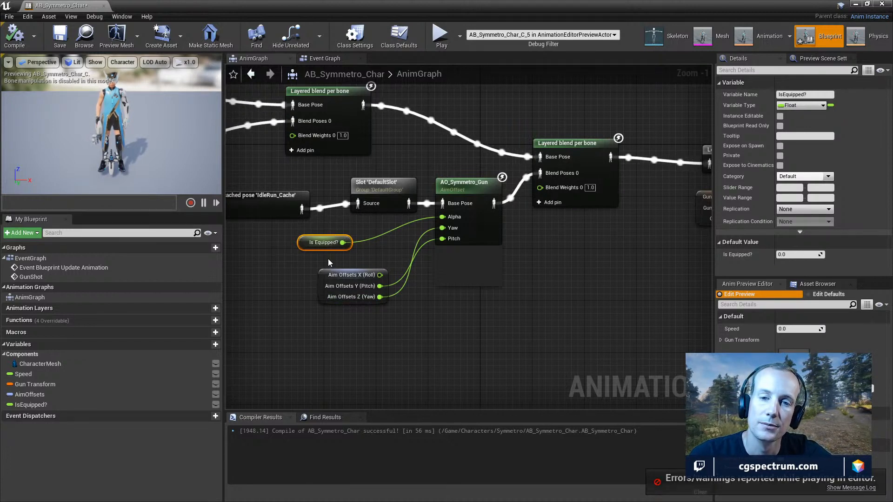
Move the Is Equipped? node away from AO_Symmetro_Gun and add an Ease interpolation node fed by its value
left_click_drag(343, 242, 370, 246)
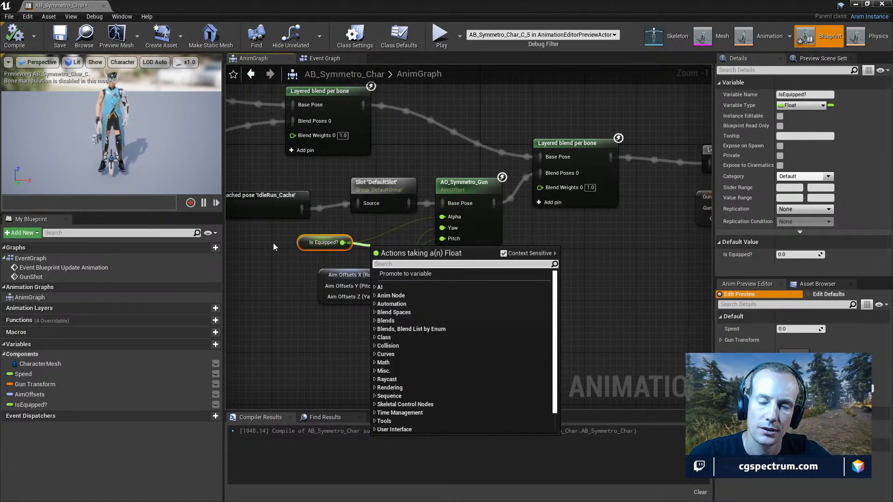
left_click(320, 263)
left_click_drag(304, 244, 331, 232)
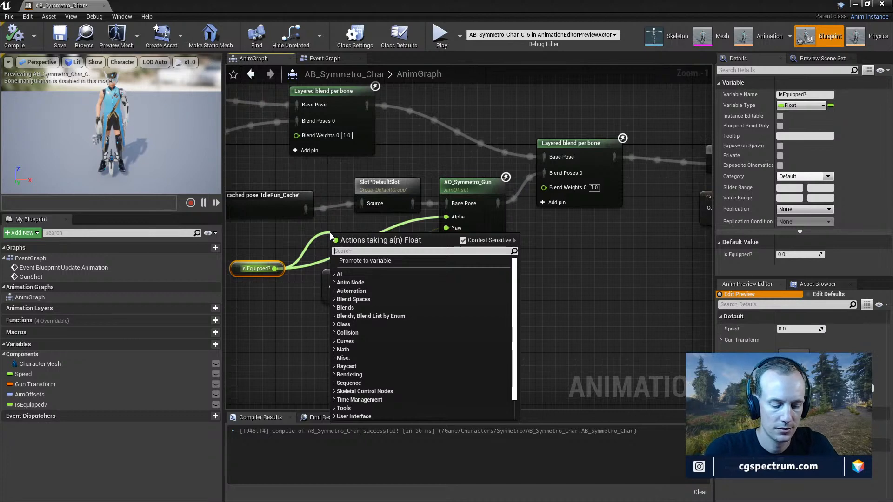
type("interp")
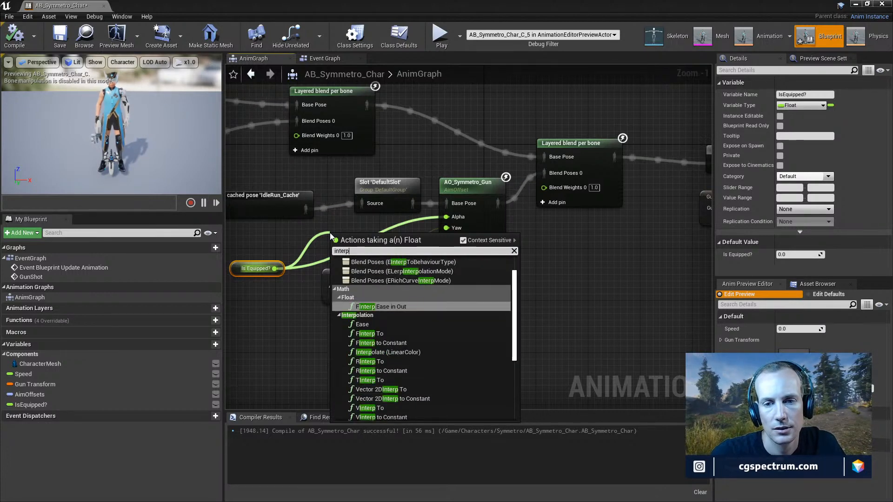
left_click(366, 324)
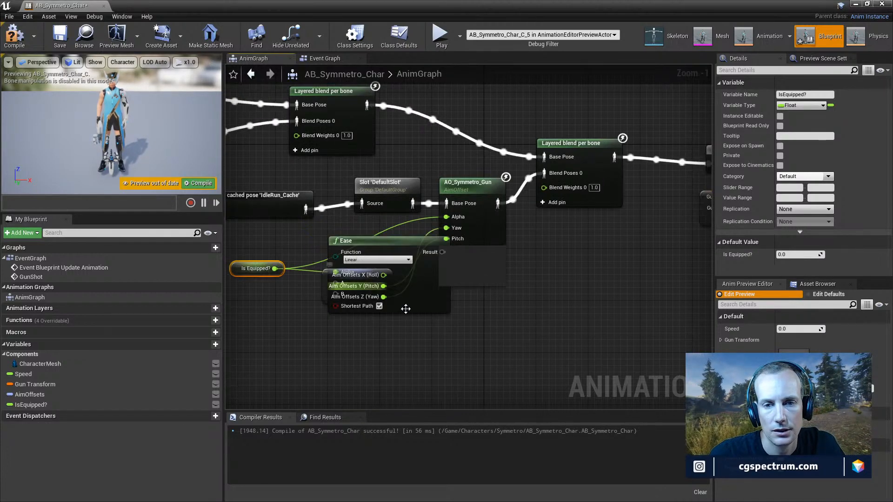
Move Aim Offsets below the Ease node, and wire Is Equipped? into Ease's A and Ease's Result into AO_Symmetro_Gun's Alpha
left_click_drag(372, 273, 351, 361)
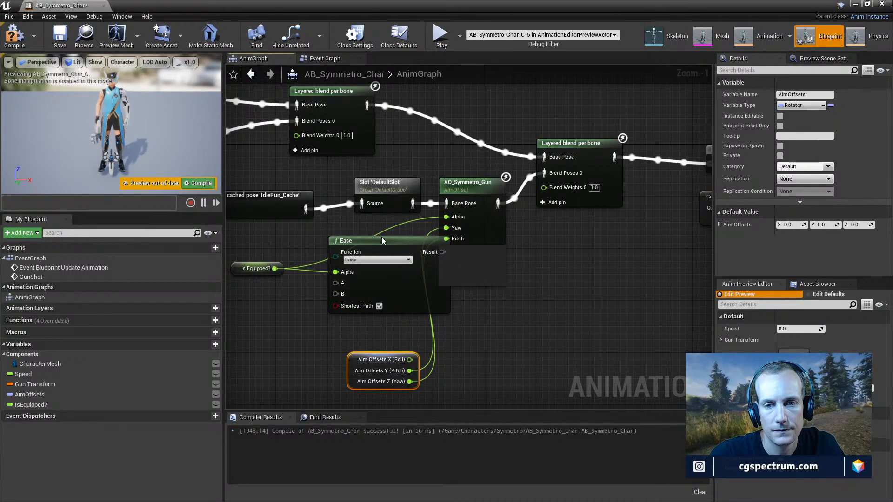
left_click_drag(381, 236, 349, 236)
left_click_drag(410, 252, 448, 218)
left_click_drag(259, 274, 303, 284)
right_click_drag(312, 312, 360, 320)
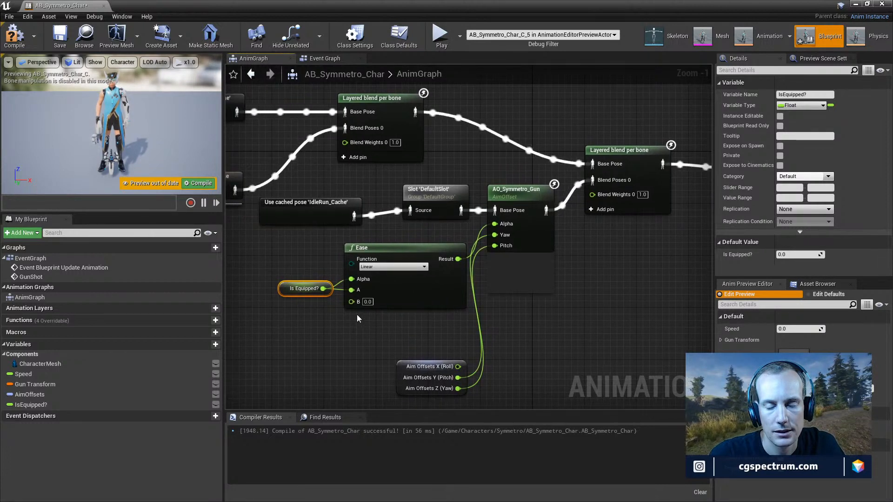
Disconnect Is Equipped? from the Ease node's Alpha and set that Alpha to 1.0
left_click(352, 279, "alt")
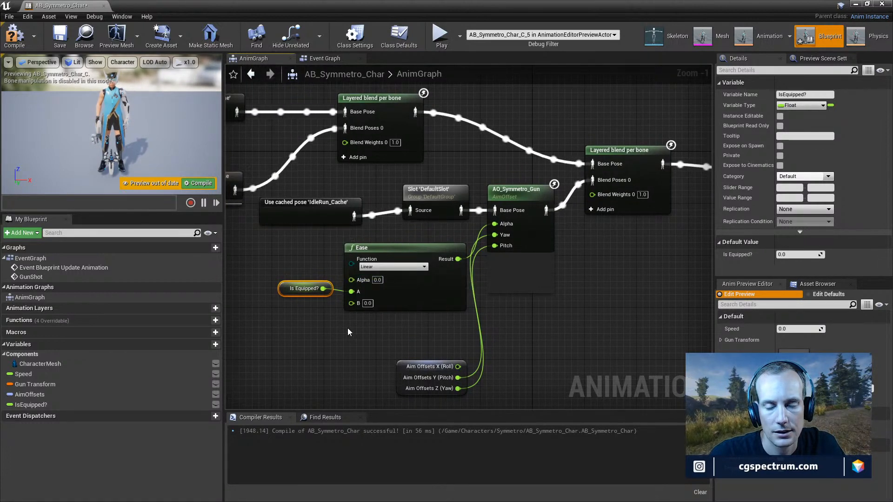
mouse_move(323, 289)
left_mouse_down()
mouse_move(289, 305)
mouse_move(330, 286)
mouse_move(309, 290)
left_mouse_up()
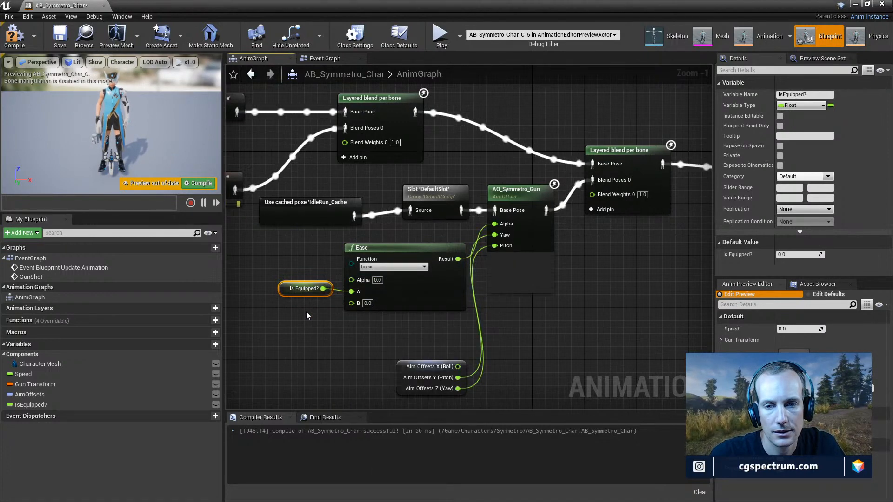
mouse_move(424, 253)
left_mouse_down()
mouse_move(403, 247)
mouse_move(417, 246)
left_mouse_up()
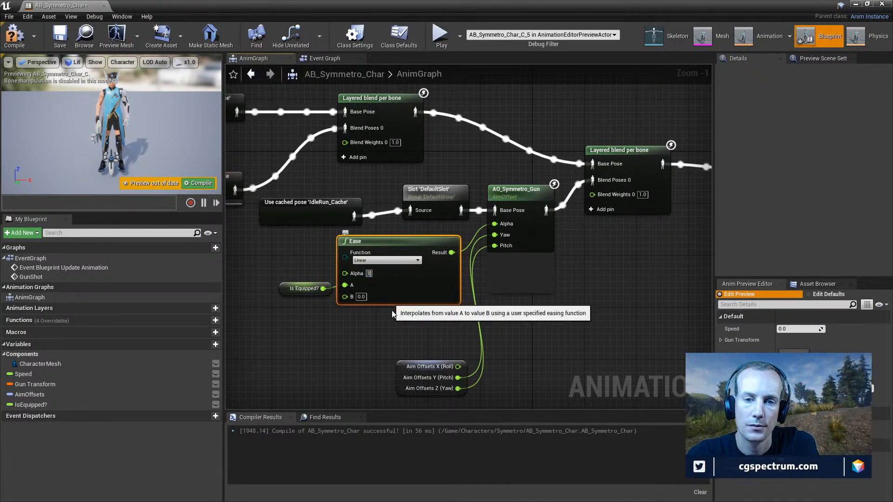
left_click(401, 343)
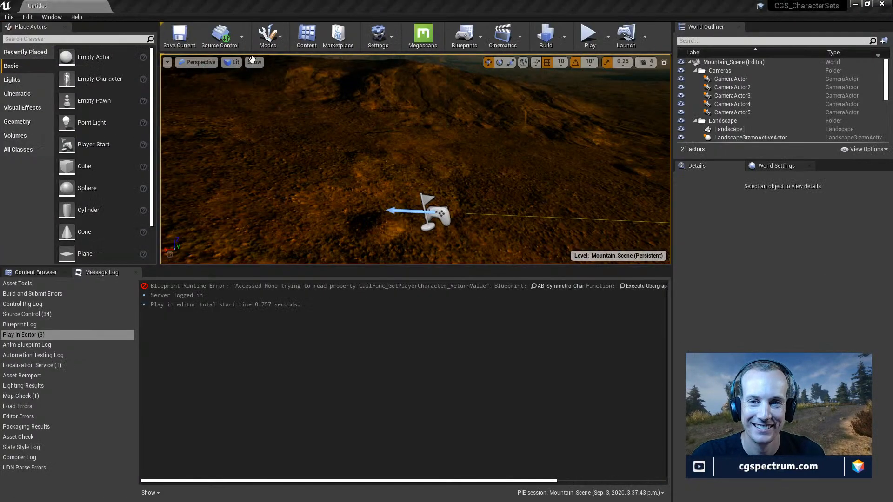
Play-test the Ease-driven aim offset in Mountain_Scene, stop the session, and return to the animation blueprint
left_click(590, 37)
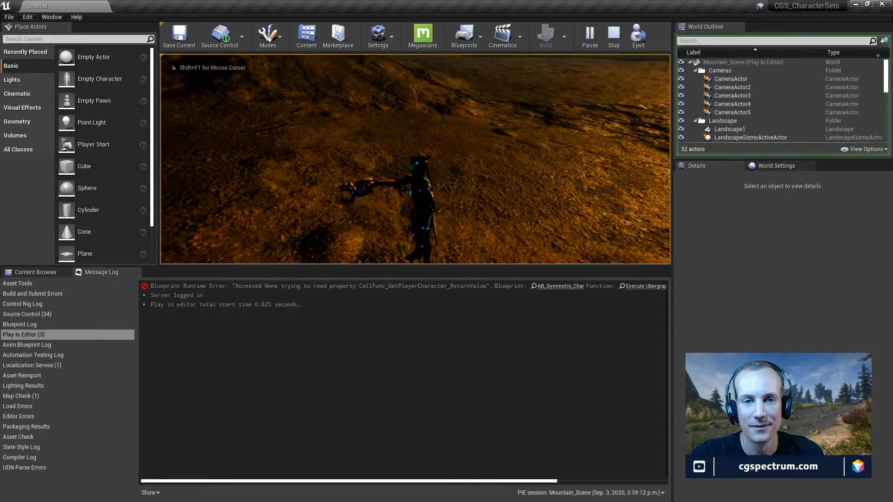
key("Escape")
key("alt+Tab")
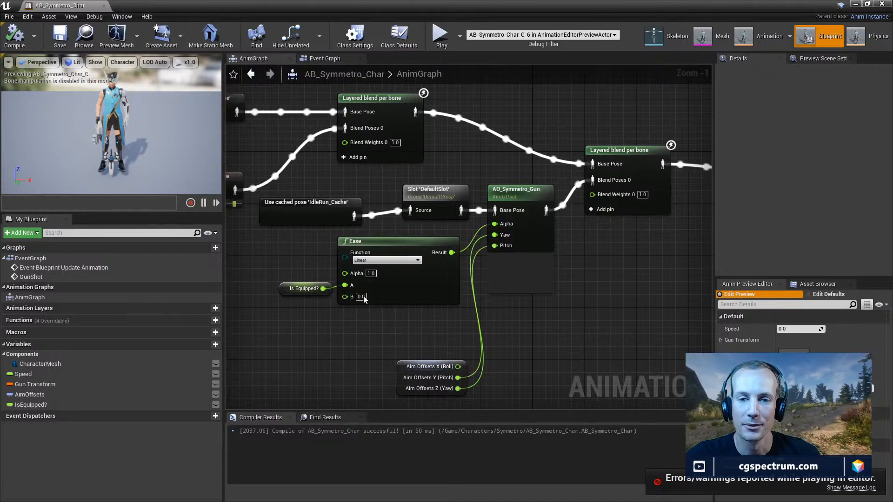
Delete the Ease node from the AnimGraph, connect Is Equipped? directly to AO_Symmetro_Gun's Alpha, and move it closer
left_click(294, 289)
left_click(396, 247)
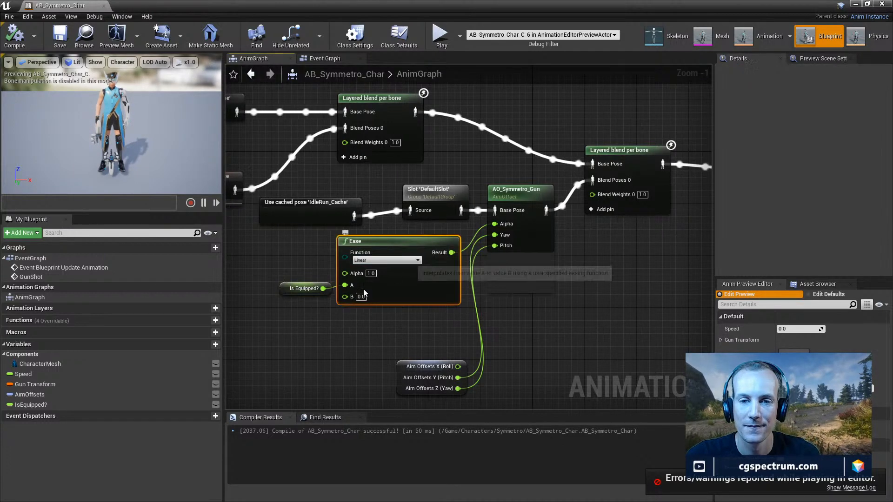
key("Delete")
left_click_drag(324, 289, 495, 224)
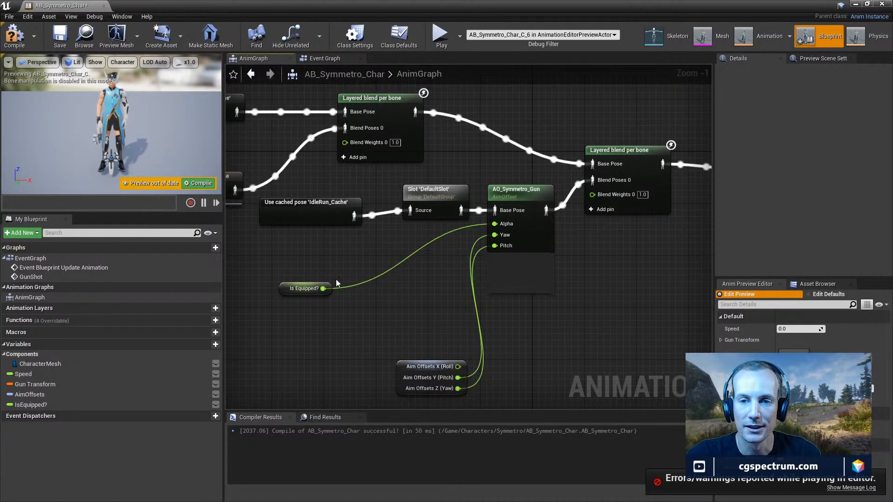
left_click_drag(298, 289, 389, 262)
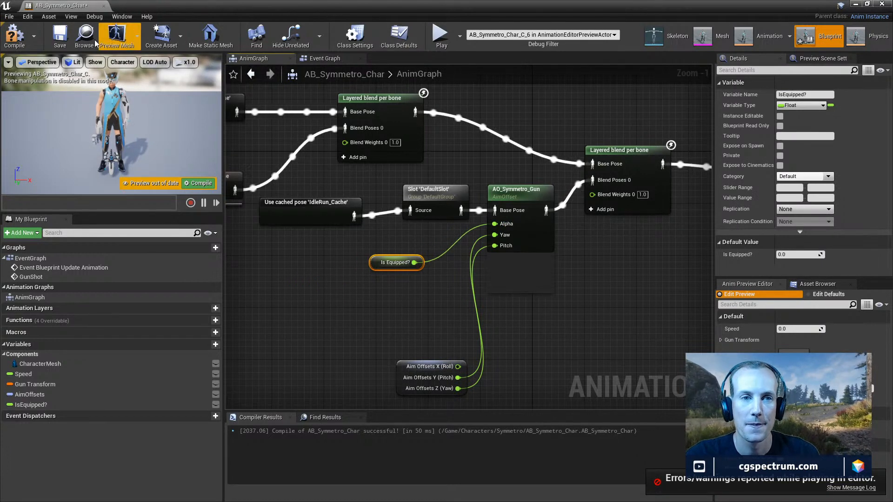
Compile and save the animation blueprint, and move both Is Equipped? SET nodes into the comment box beside Play Montage in the Event Graph
left_click(15, 36)
left_click(60, 35)
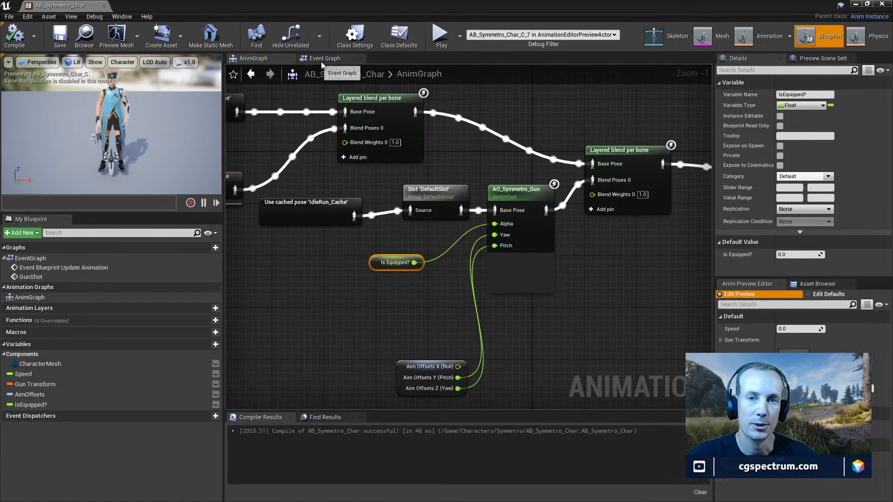
left_click(322, 59)
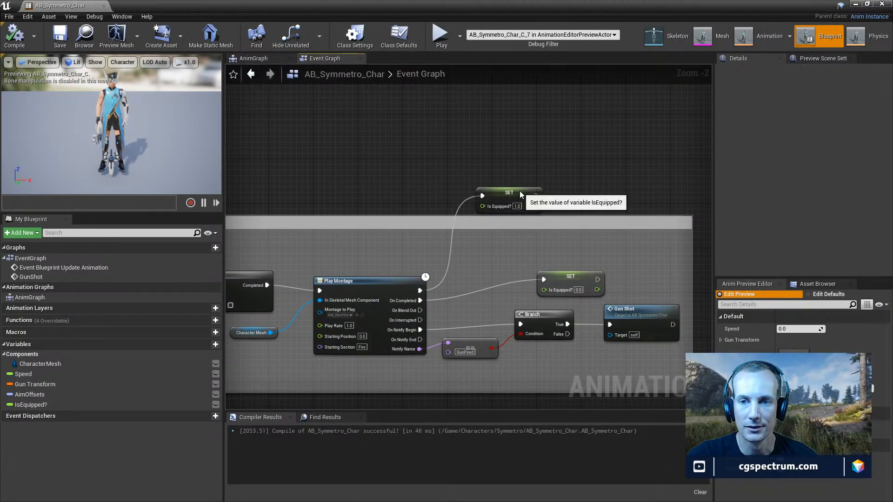
left_click_drag(520, 191, 536, 241)
left_click_drag(577, 276, 536, 288)
Review the Event Graph's gun-fire section from Delay and Do Once through Play Montage to the SET, Branch and Gun Shot nodes
right_click_drag(403, 307, 460, 320)
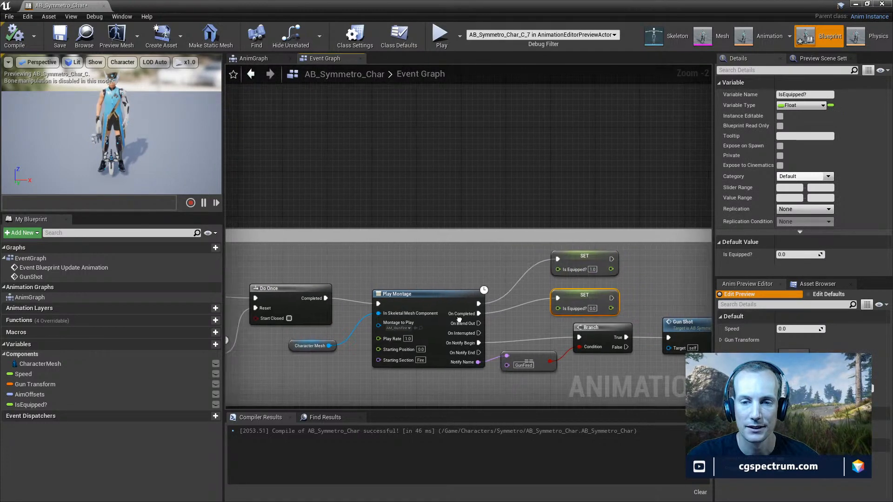
scroll(460, 320, "down", 2)
scroll(479, 320, "up", 3)
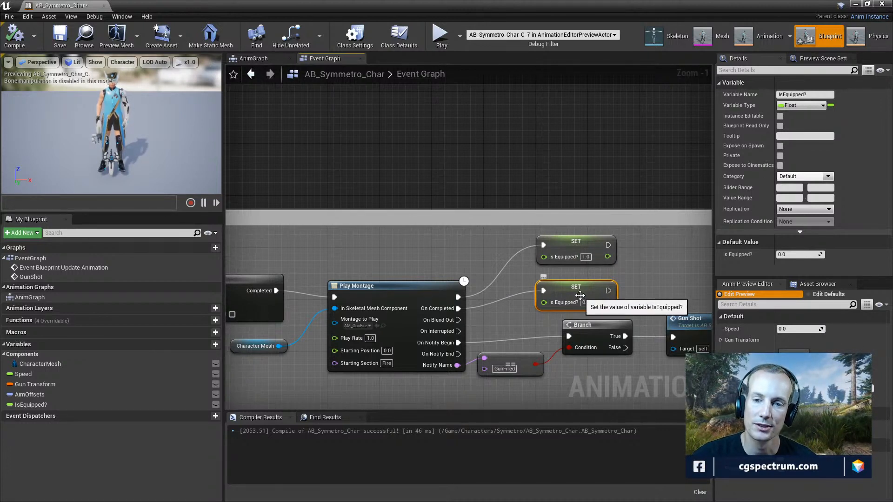
right_click_drag(377, 247, 523, 250)
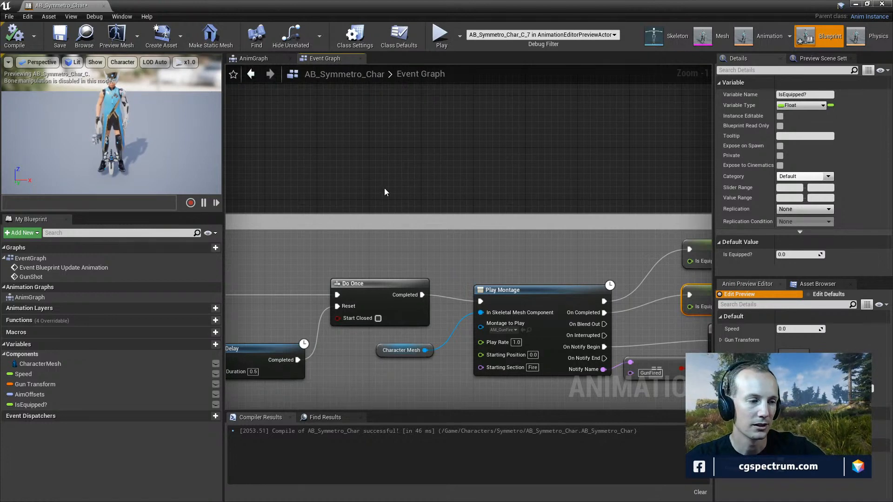
right_click_drag(560, 154, 426, 128)
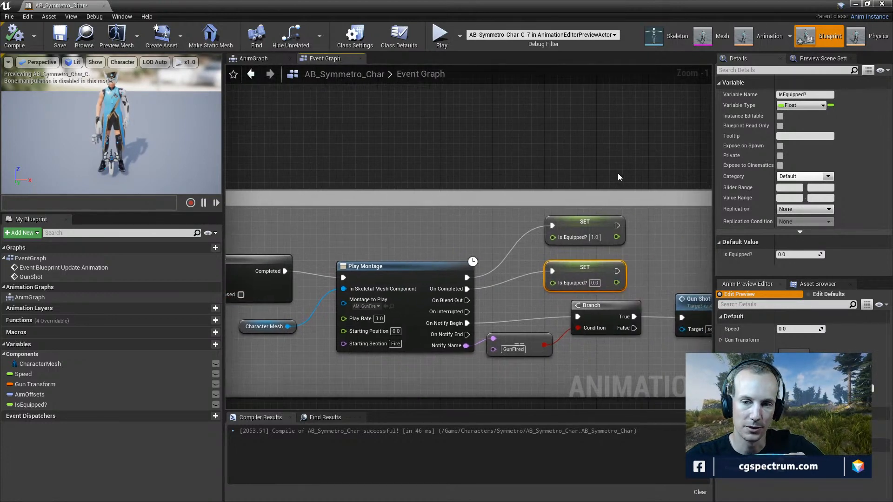
right_click_drag(618, 174, 449, 141)
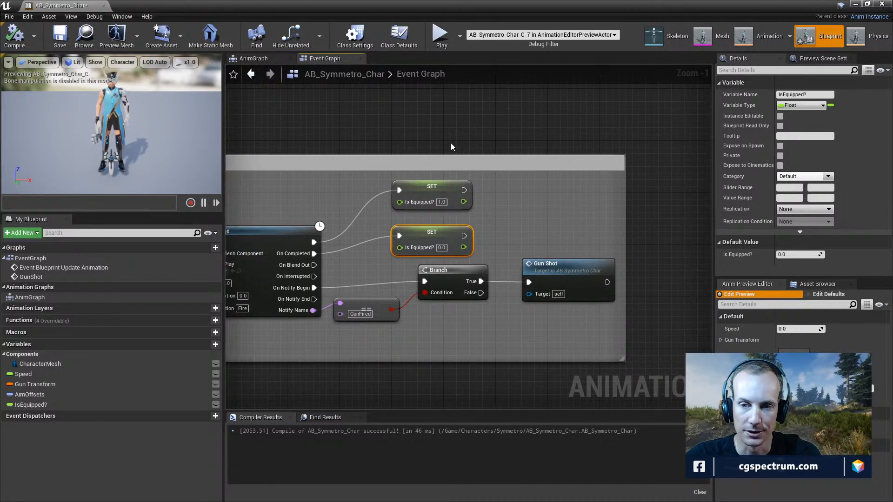
right_click_drag(494, 149, 532, 159)
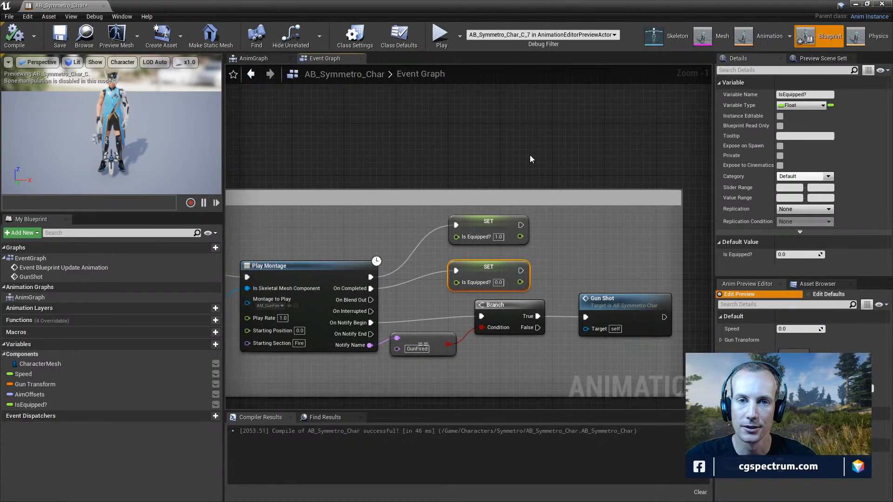
right_click_drag(263, 160, 381, 130)
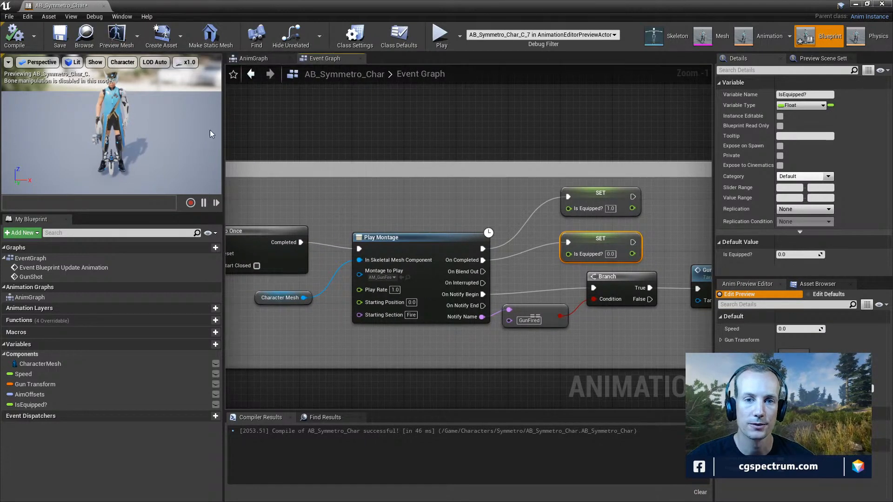
right_click_drag(289, 98, 373, 139)
Save the animation blueprint, play-test the directly wired aim offset in Mountain_Scene, stop the session and return to the blueprint
left_click(64, 39)
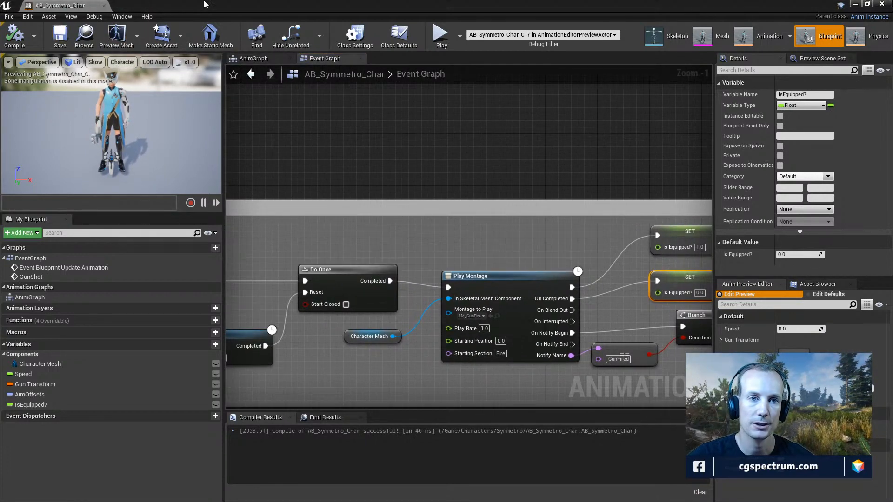
left_click_drag(206, 4, 0, 214)
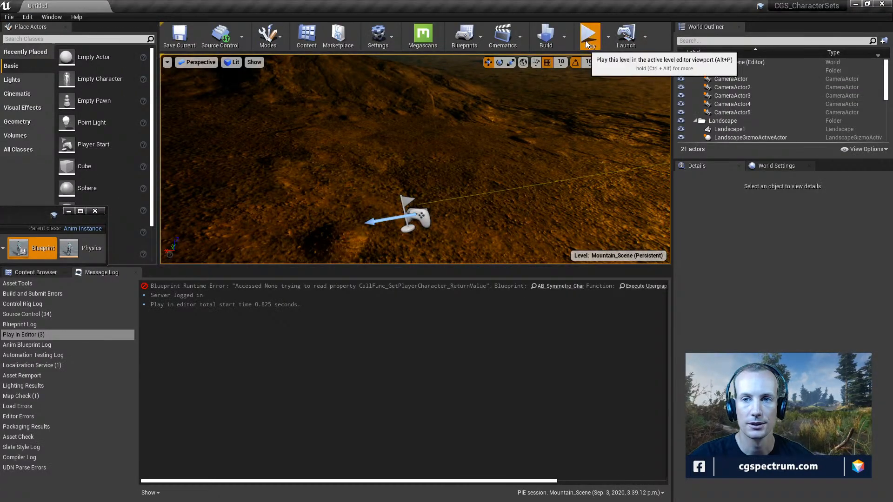
left_click(530, 132)
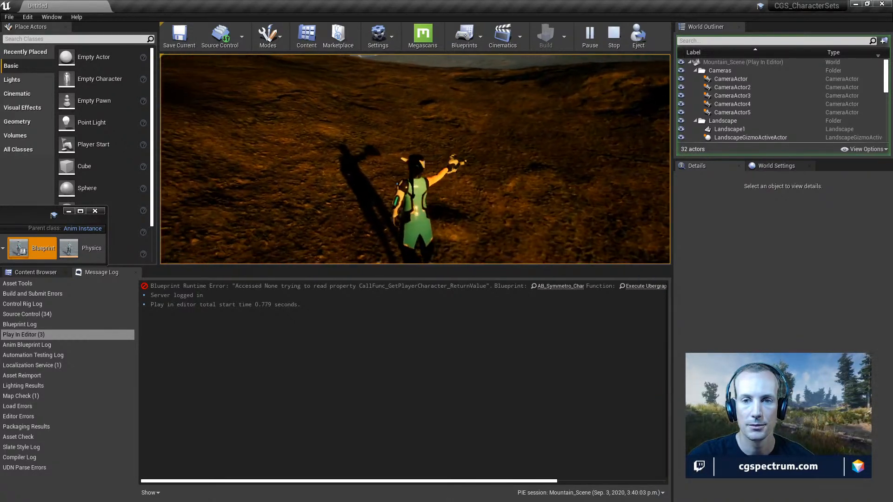
key("Escape")
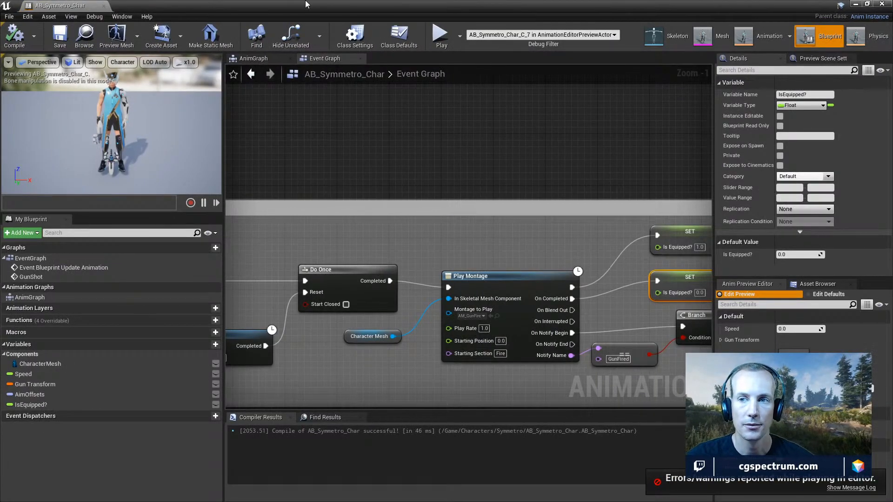
Open AO_Symmetro_Gun, swap its samples so Gun_Aim_Right sits at yaw 100 and Gun_Aim_Left at yaw 0, both at pitch 50, and save
left_click(772, 41)
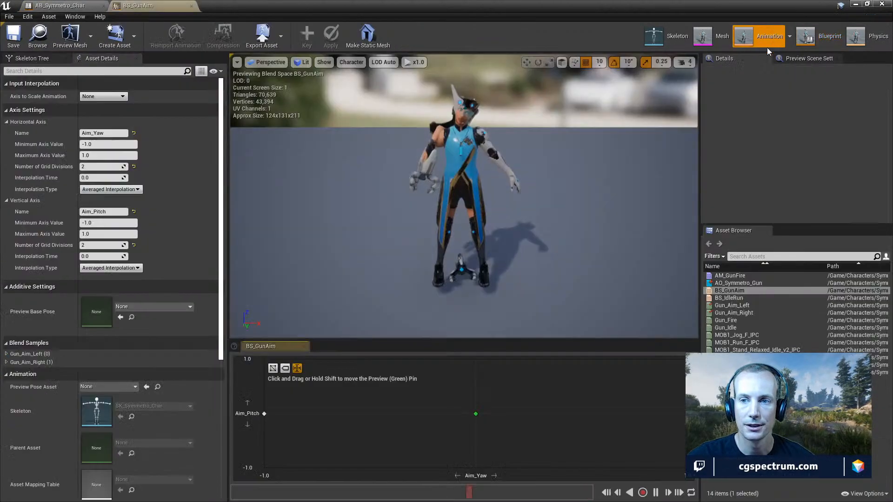
double_click(739, 283)
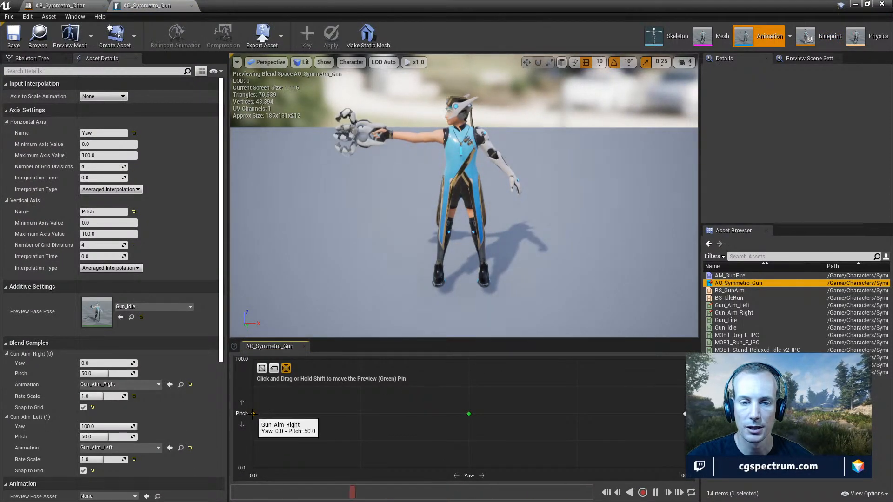
left_click_drag(254, 414, 456, 411)
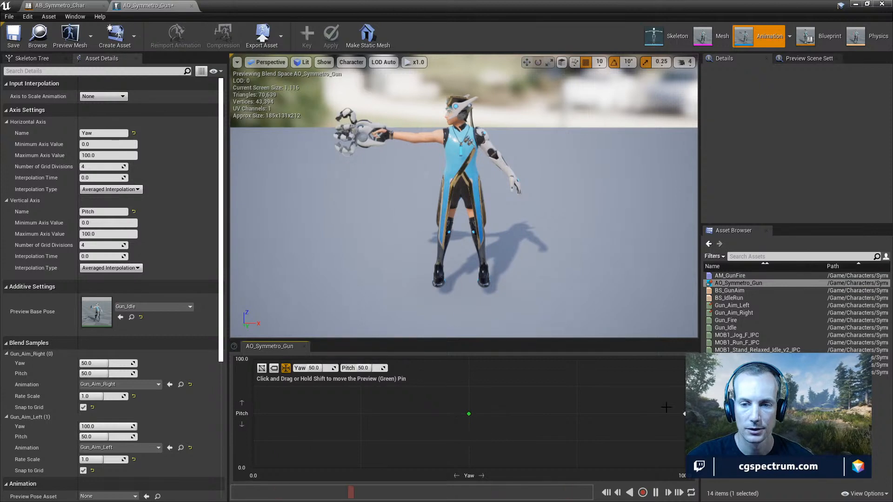
left_click_drag(683, 414, 253, 414)
left_click_drag(469, 413, 581, 417)
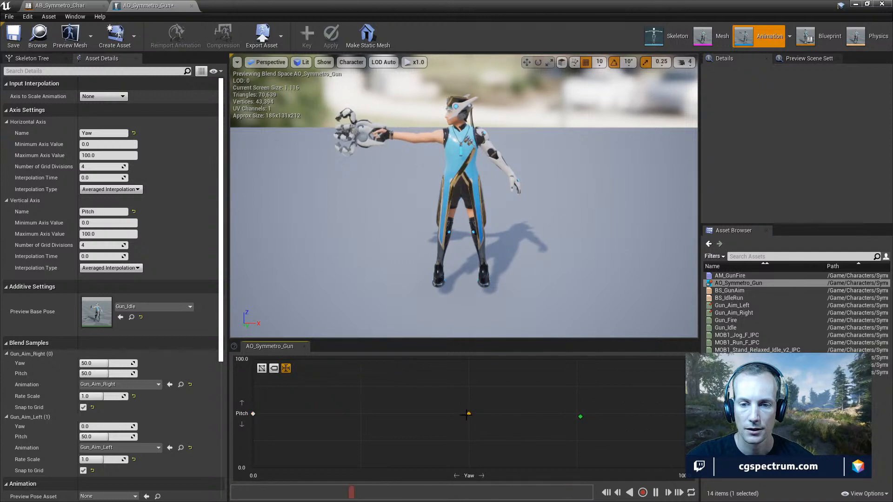
left_click_drag(469, 414, 677, 414)
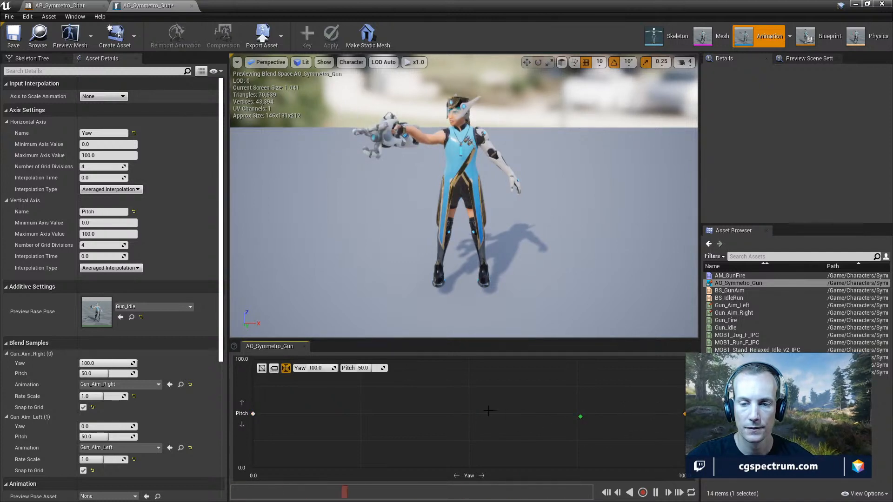
left_click_drag(236, 433, 689, 386)
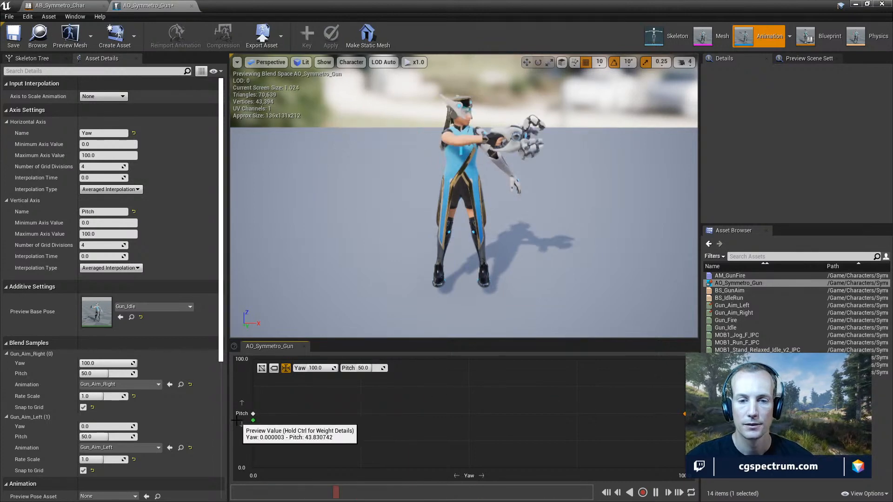
left_click(14, 36)
Play-test the swapped aim samples in Mountain_Scene, stop the session, and return to the AO_Symmetro_Gun editor
left_click(37, 36)
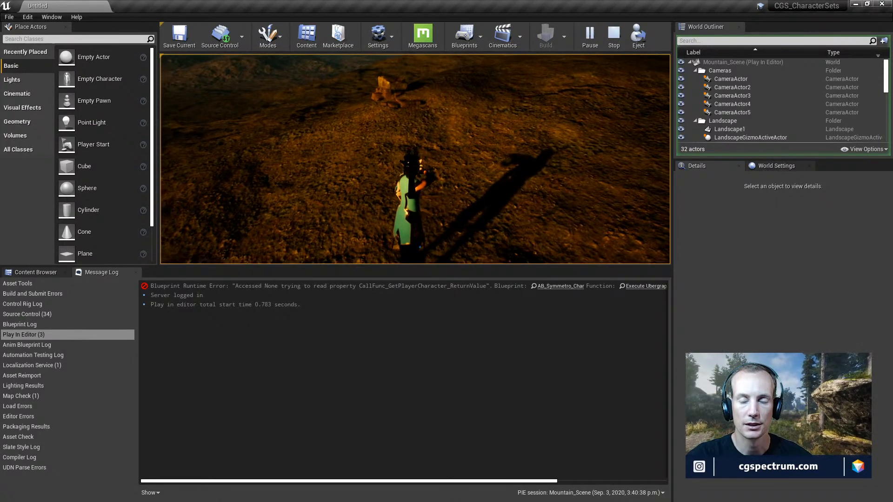
key("Escape")
left_click_drag(338, 5, 418, 67)
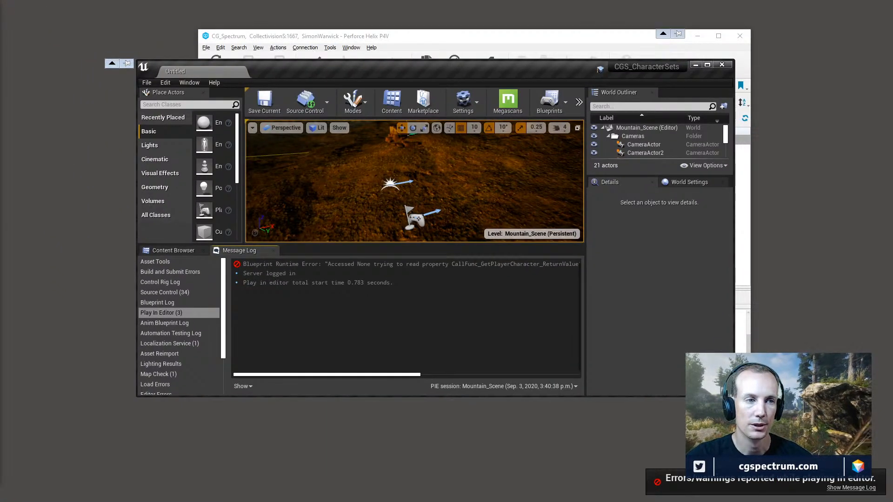
key("alt+Tab")
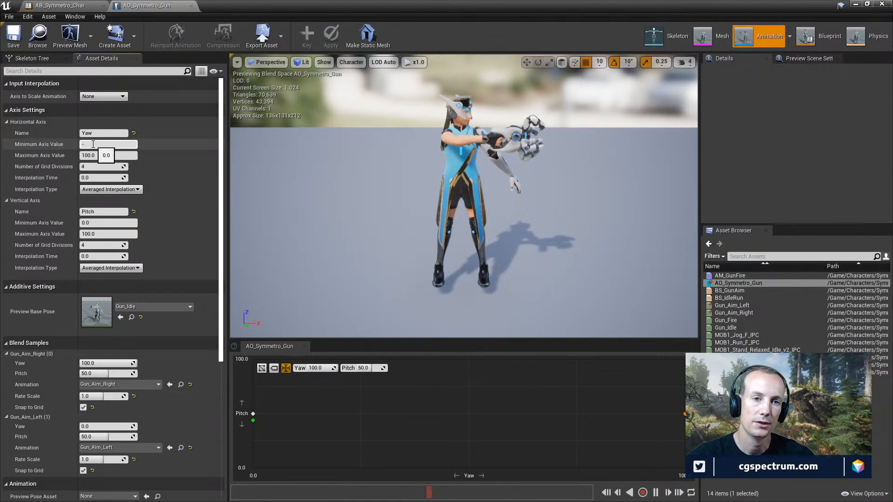
Set the Yaw axis's Minimum Axis Value to -100, place the Gun_Aim_Left sample at yaw 0, and save the aim offset
type("0")
key("Return")
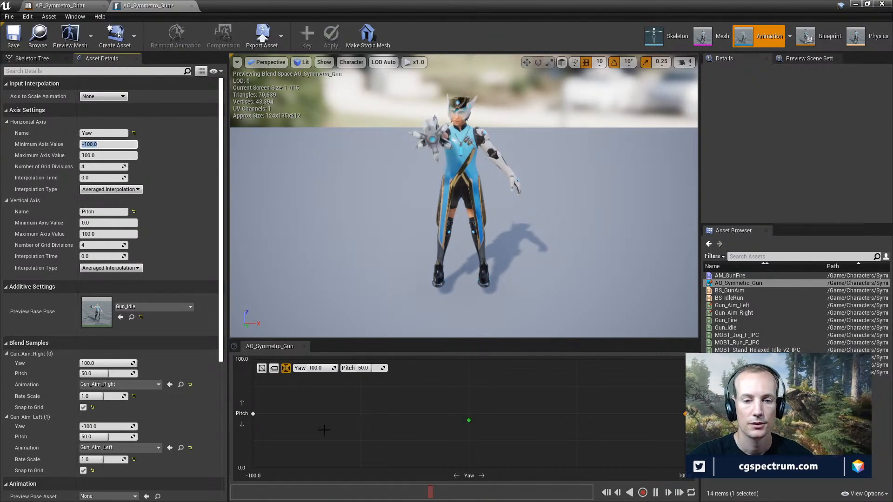
left_click_drag(253, 413, 446, 411)
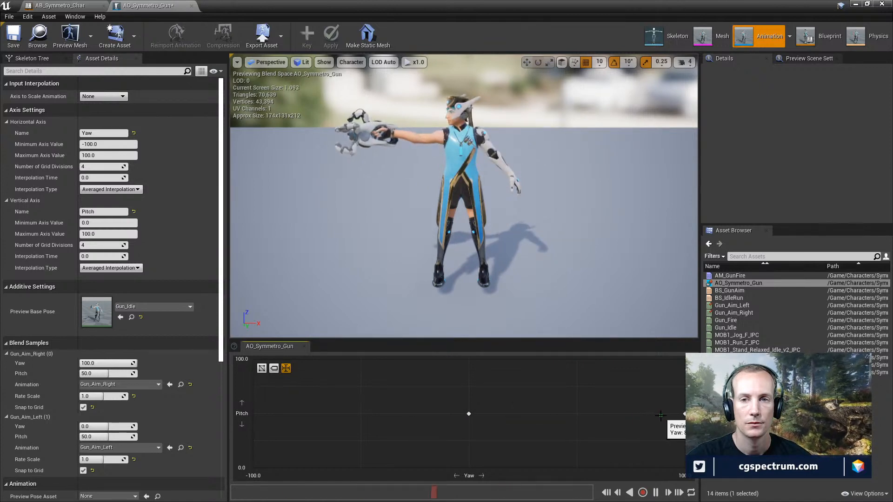
left_click(20, 42)
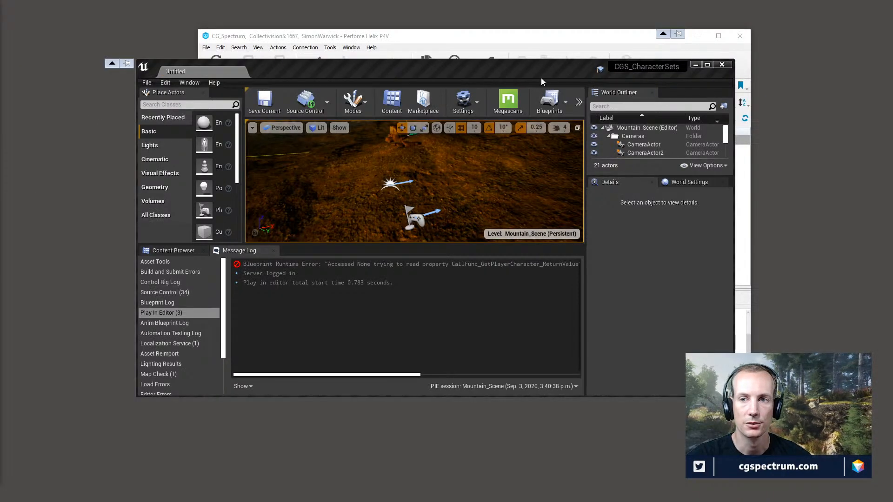
Play-test the aim offset with Gun_Aim_Left centred on the -100 to 100 yaw range, stop the session, and return to AO_Symmetro_Gun
double_click(541, 81)
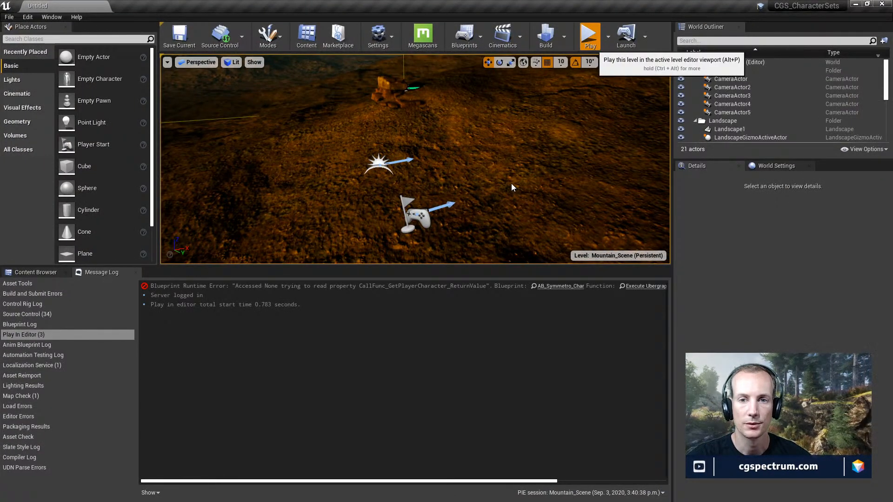
key("alt+p")
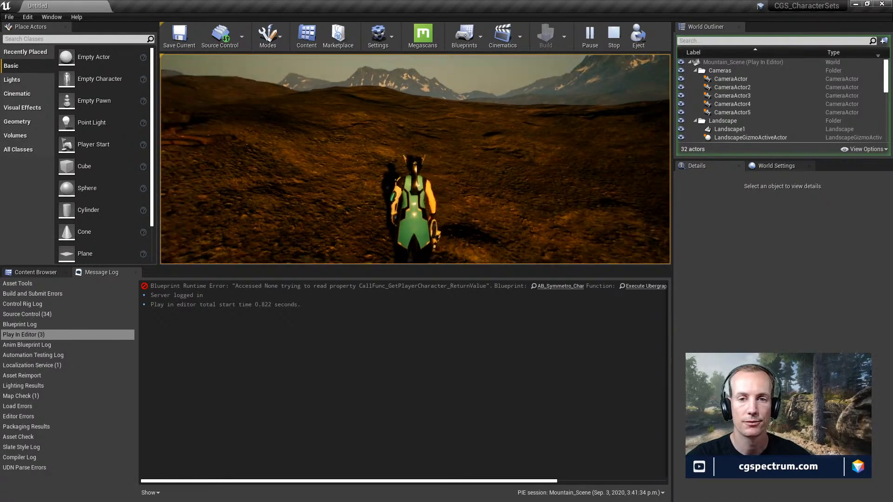
key("Escape")
key("alt+Tab")
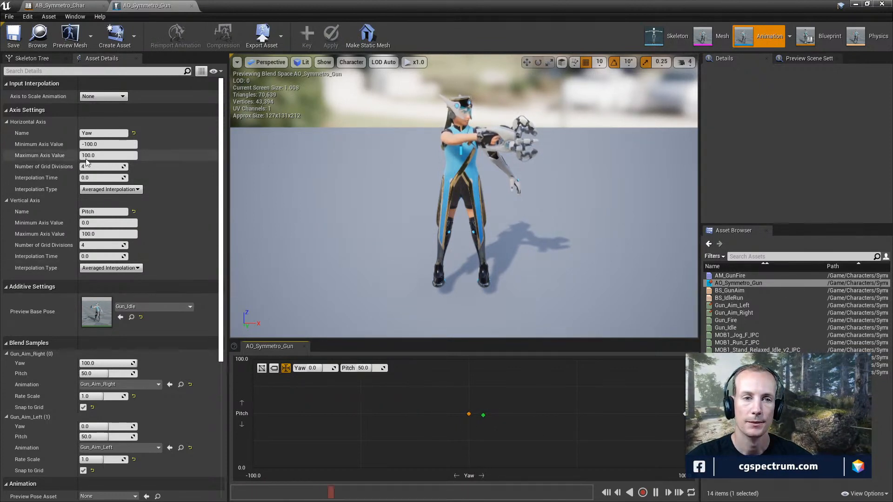
Set the Yaw axis's Minimum Axis Value to 0, select the sample at yaw 50, and save AO_Symmetro_Gun
left_click_drag(98, 143, 44, 158)
type("0")
key("Return")
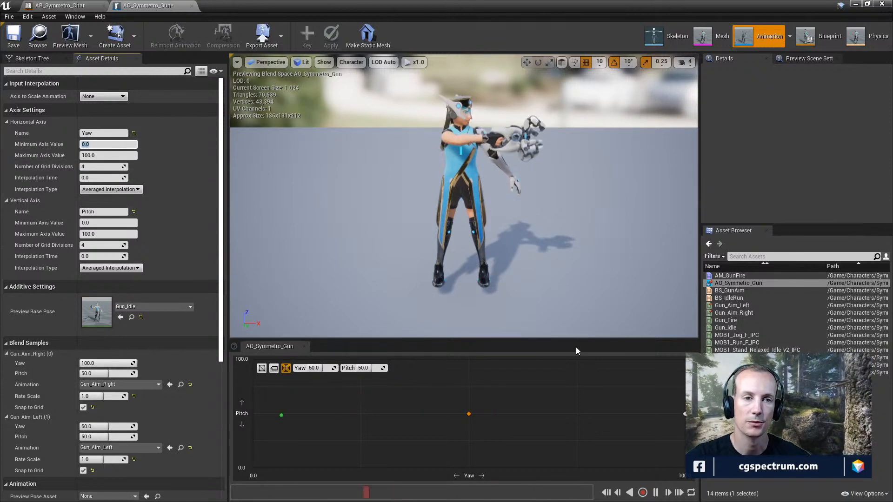
left_click(468, 414)
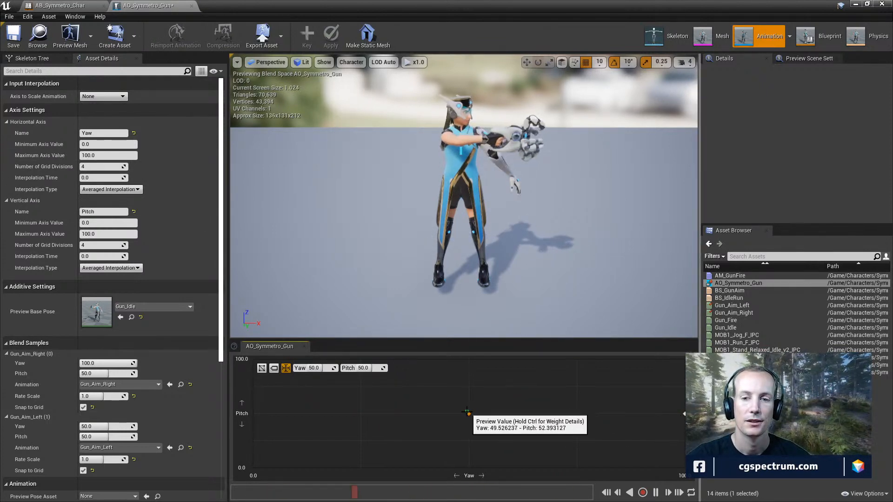
left_click(14, 34)
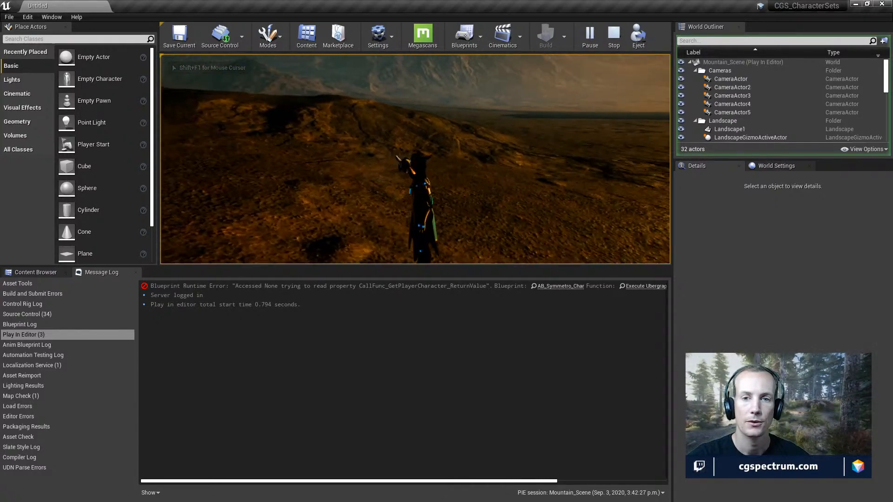
Play-test the aim offset with the 0 to 100 yaw range, view the scene in wireframe, stop the session, and return to AO_Symmetro_Gun
key("F1")
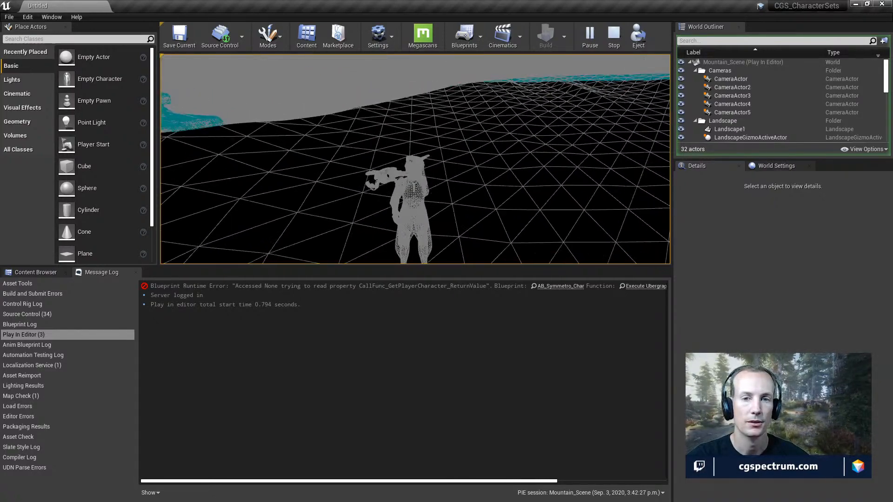
key("Escape")
left_click_drag(1, 140, 325, 1)
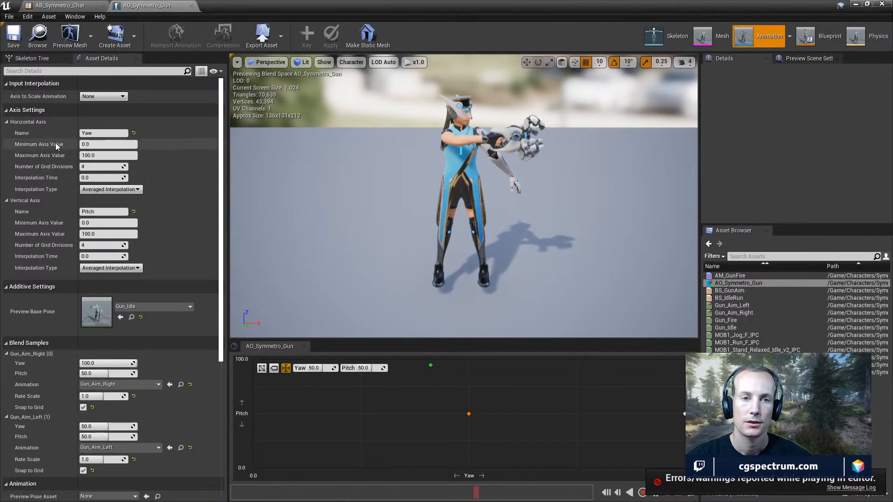
Set the Yaw axis's Minimum Axis Value to -100 and move the Gun_Aim_Left sample to yaw -100, pitch 50
type("100")
key("Return")
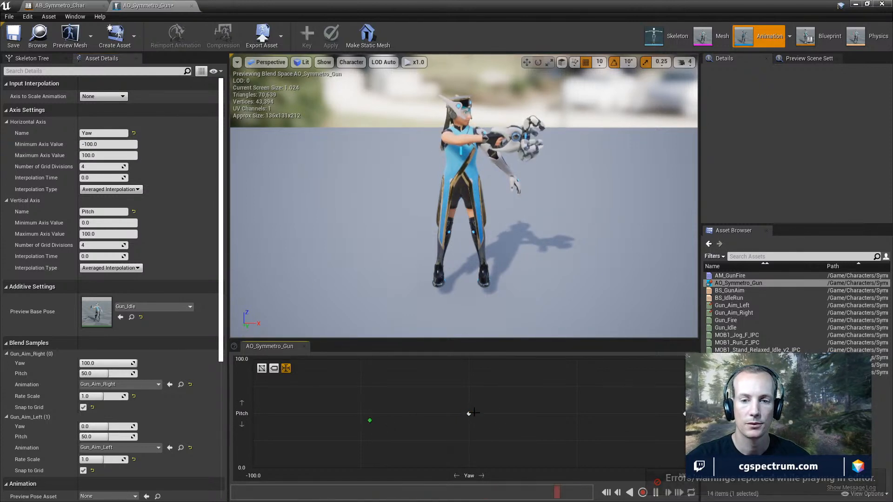
left_click_drag(362, 418, 253, 414)
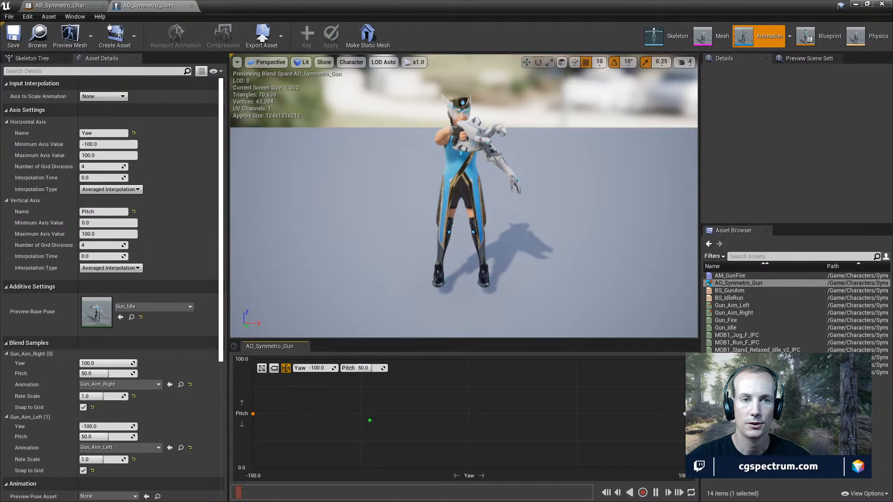
Save AO_Symmetro_Gun and play-test the aim offset with Gun_Aim_Left at yaw -100, ending back in the asset
left_click(16, 42)
left_click(855, 5)
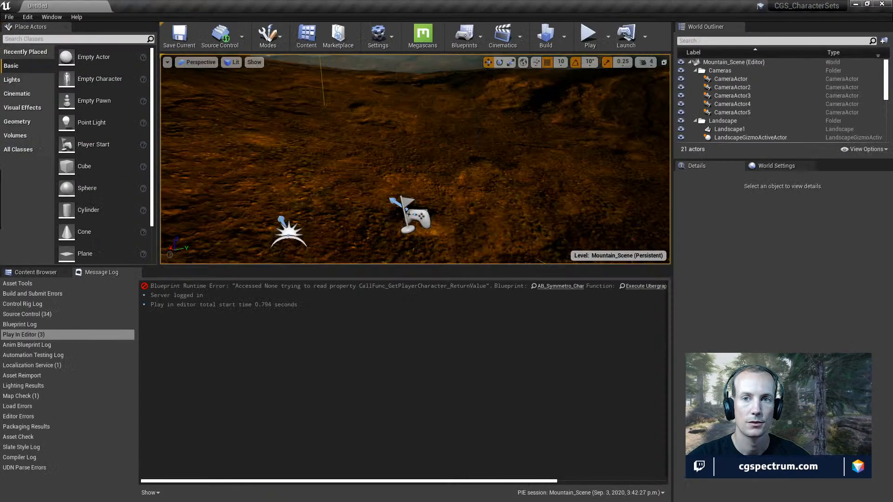
left_click(590, 37)
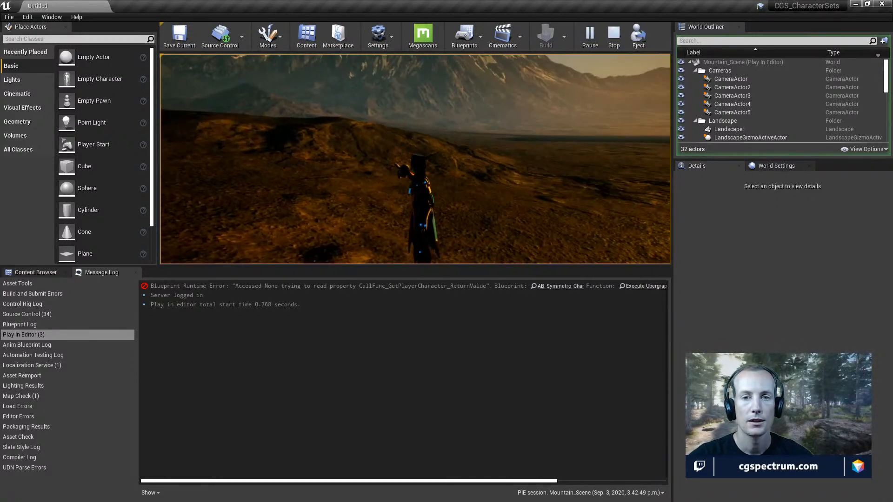
key("Escape")
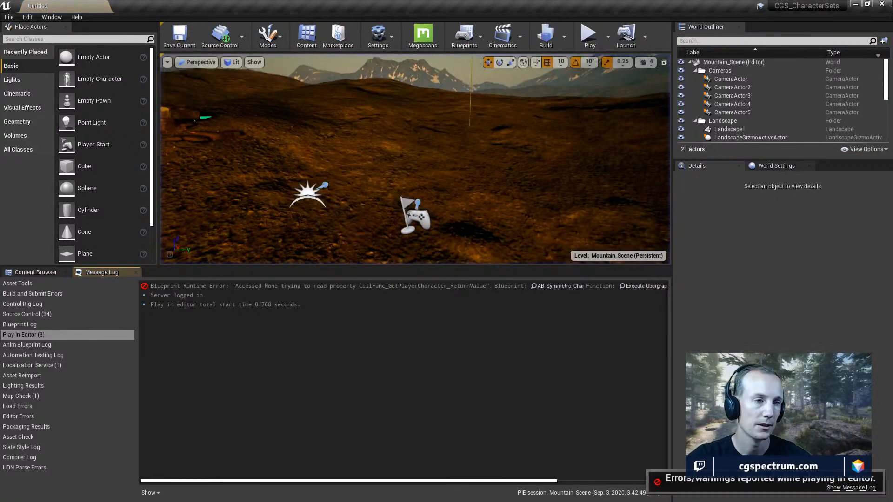
key("alt+Tab")
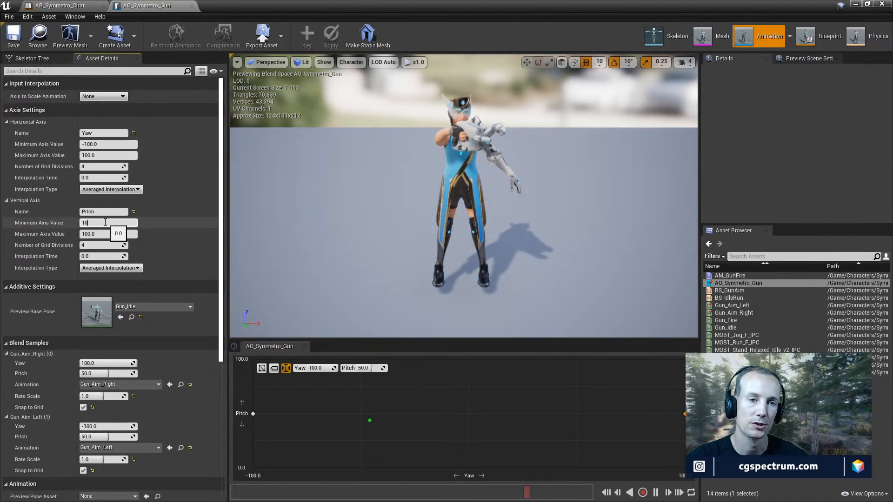
Set the Pitch axis's Minimum Axis Value to -100 in AO_Symmetro_Gun
key("BackSpace")
key("BackSpace")
type("-1")
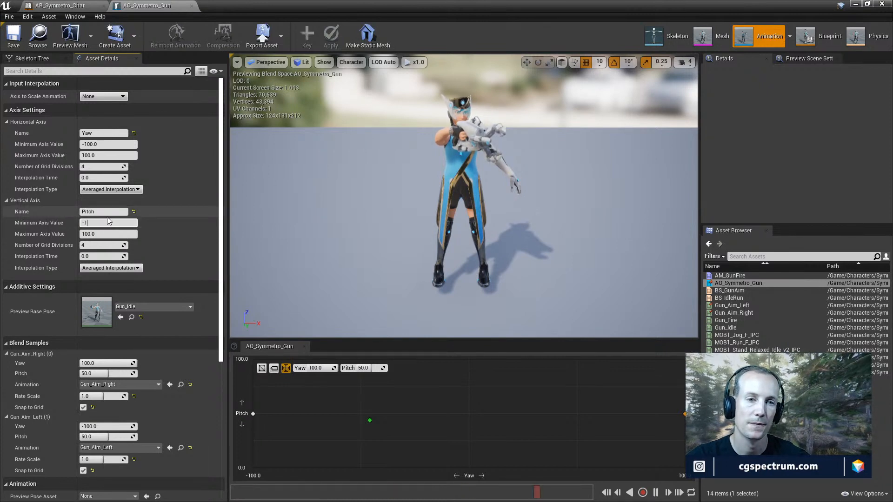
type("00")
key("Return")
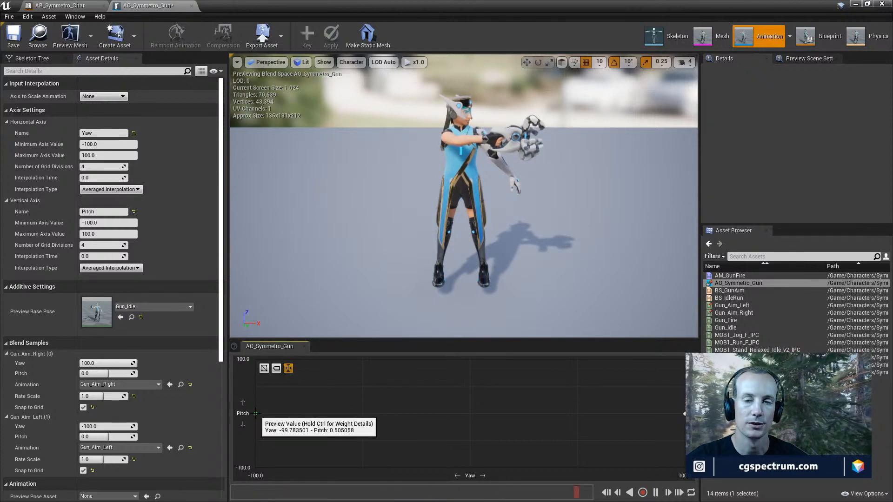
Try to add Gun_Idle as a blend sample at the centre of the yaw and pitch grid
left_click_drag(558, 203, 326, 93)
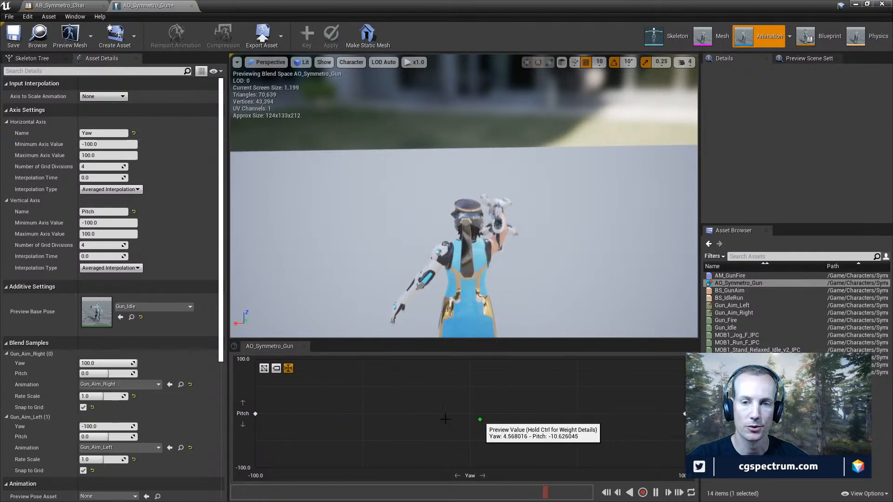
right_click_drag(391, 279, 679, 270)
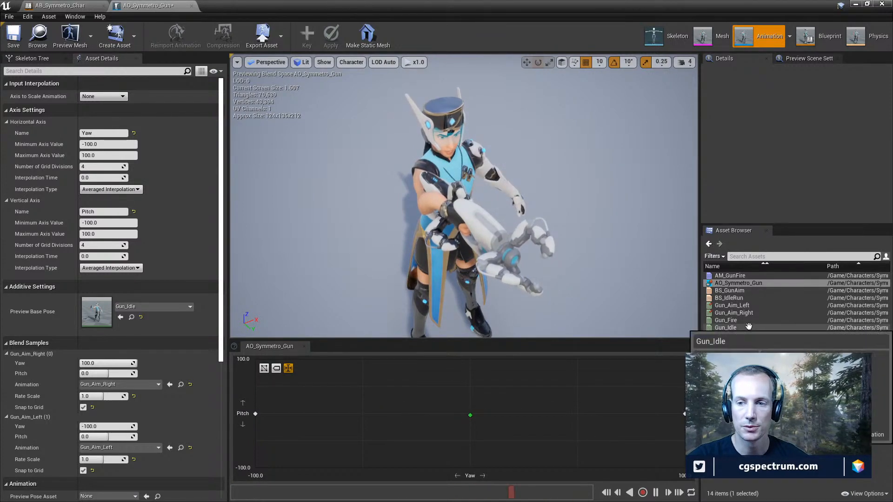
left_click_drag(733, 328, 467, 412)
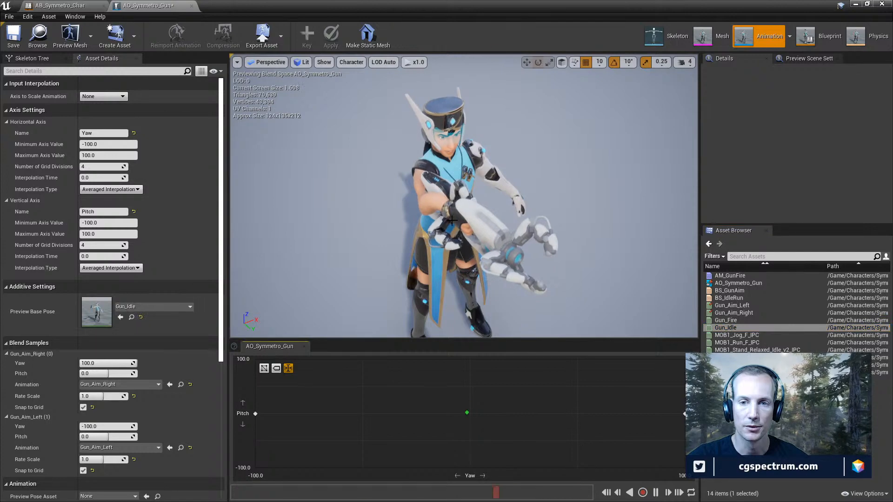
right_click_drag(451, 221, 493, 223)
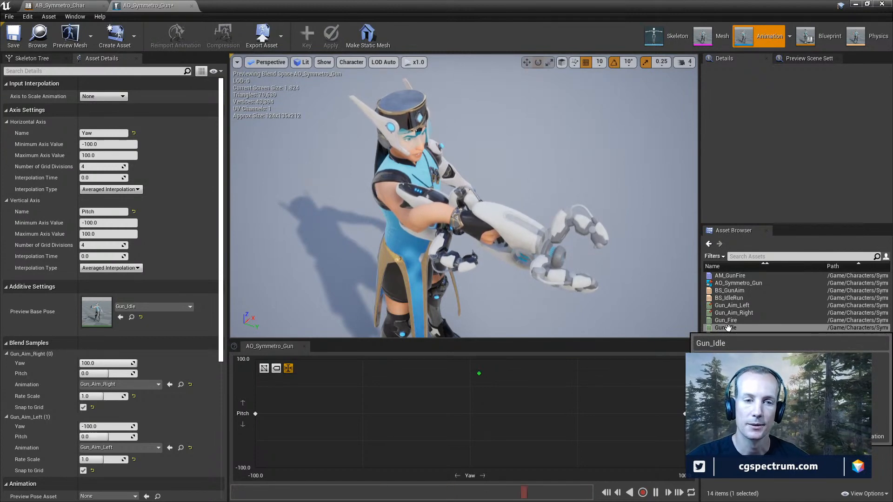
Compare the additive settings and poses of the Gun_Aim_Right and Gun_Idle animations, and return to AO_Symmetro_Gun
left_click(732, 312)
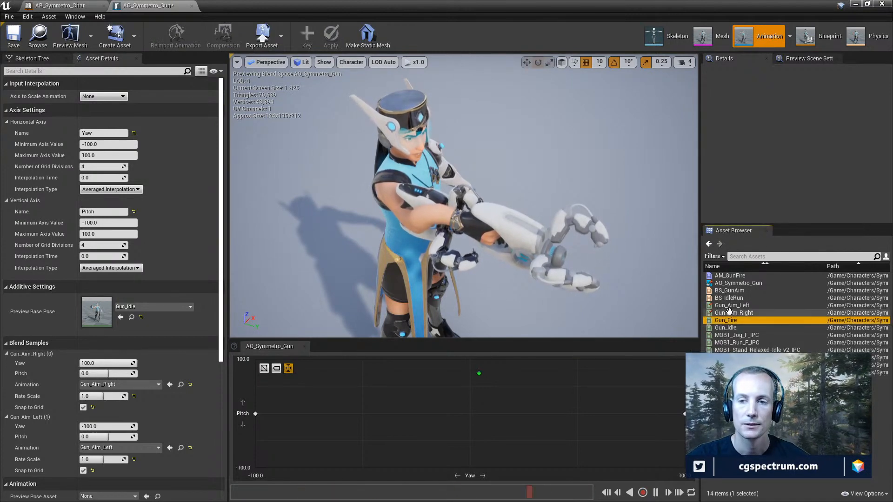
double_click(730, 312)
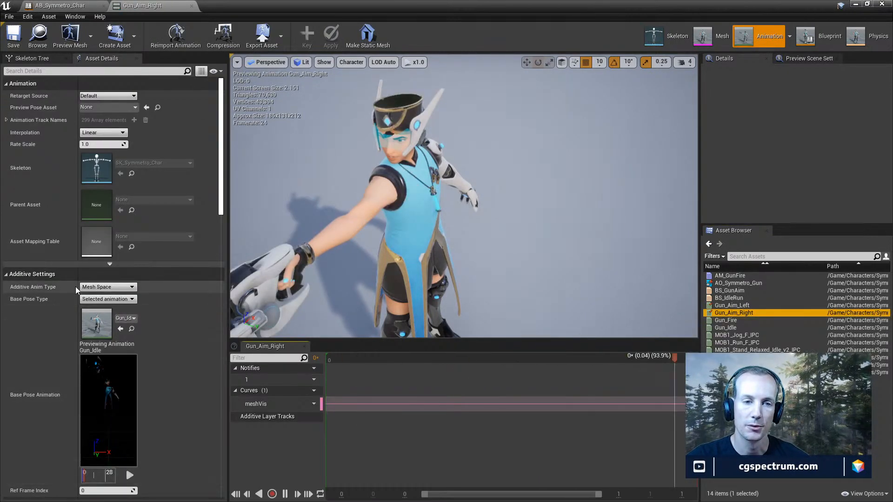
left_click(731, 329)
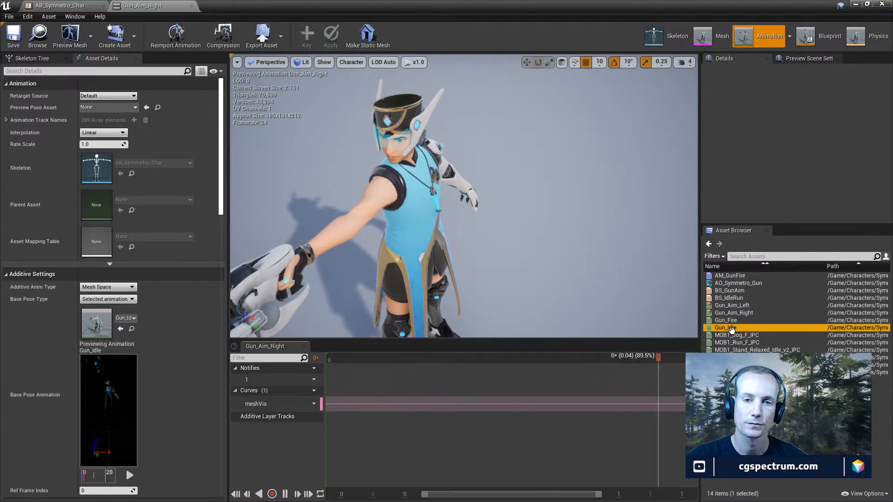
double_click(732, 329)
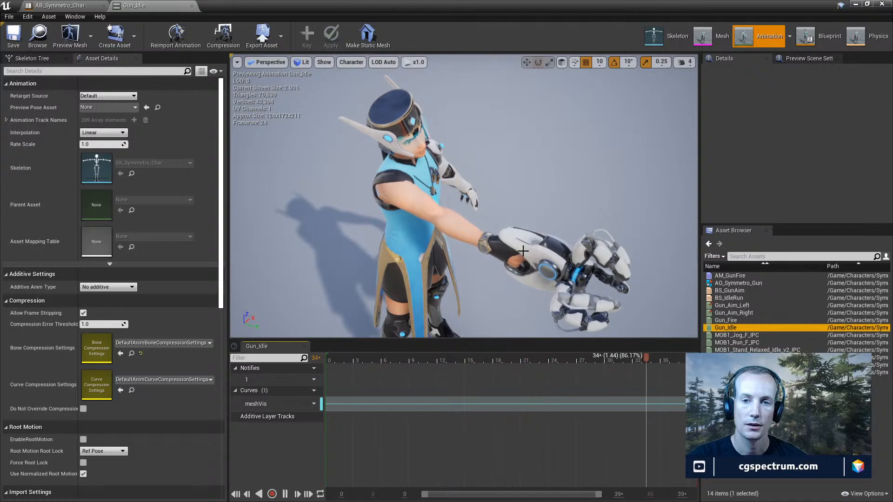
double_click(735, 313)
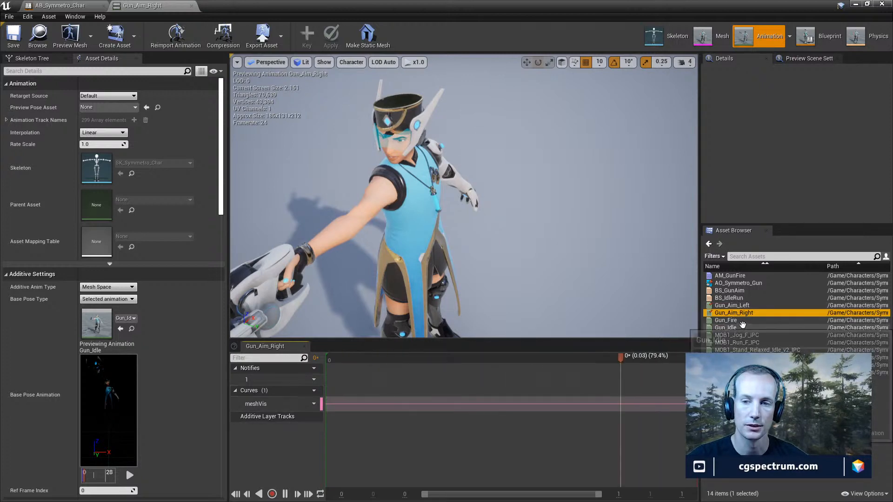
left_click(705, 306)
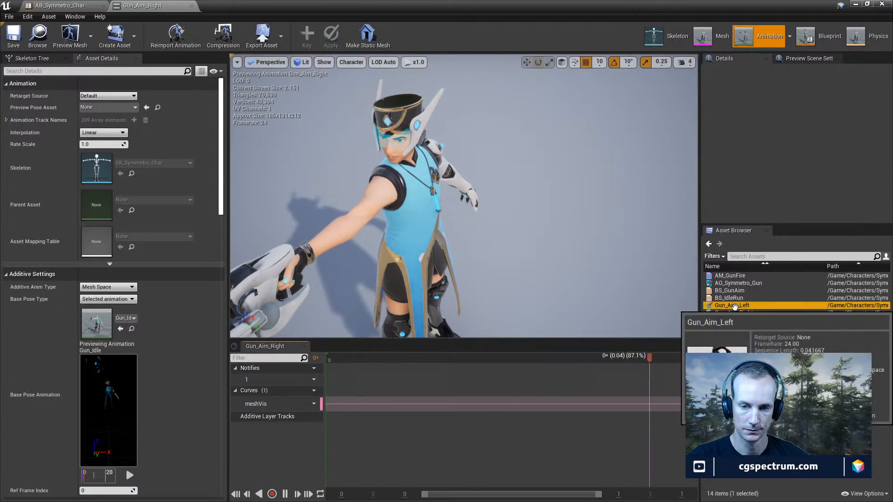
double_click(738, 283)
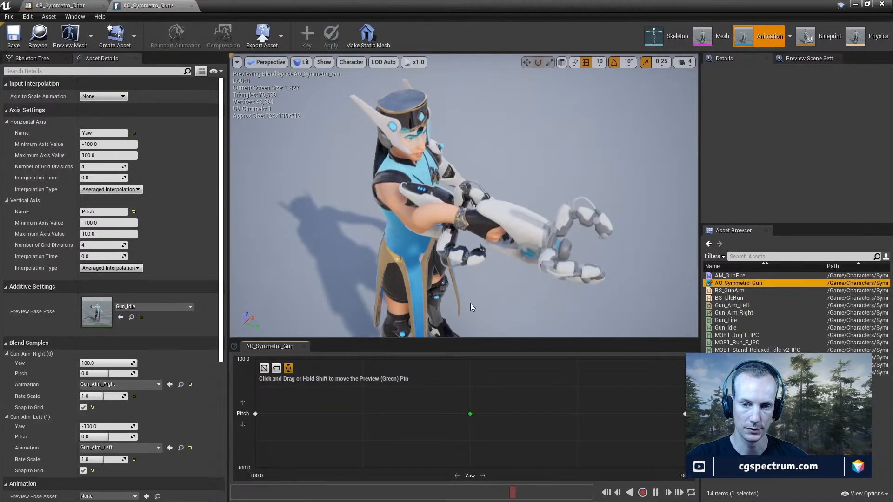
Preview the blended aim pose near the centre of the AO_Symmetro_Gun grid and inspect the arms from the side
right_click_drag(518, 239, 528, 231)
mouse_move(470, 414)
left_mouse_down()
mouse_move(310, 421)
mouse_move(455, 419)
left_mouse_up()
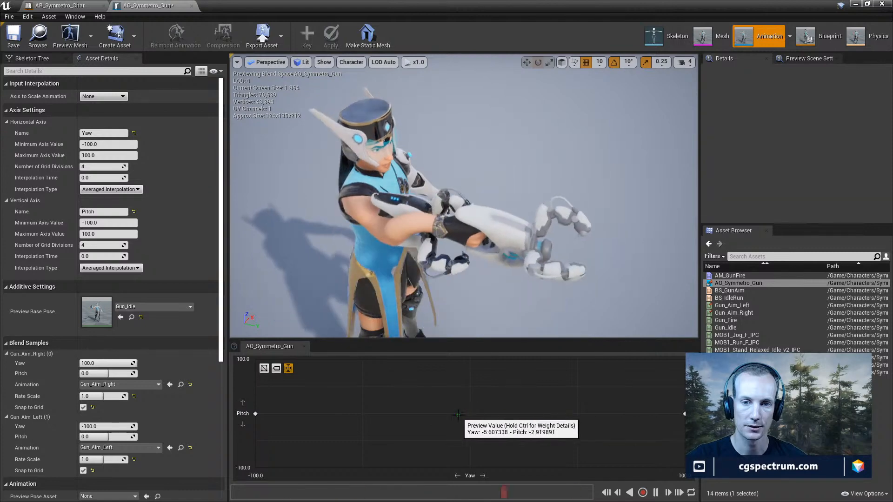
right_click_drag(465, 210, 447, 167)
mouse_move(532, 305)
right_mouse_down()
mouse_move(532, 275)
mouse_move(540, 289)
right_mouse_up()
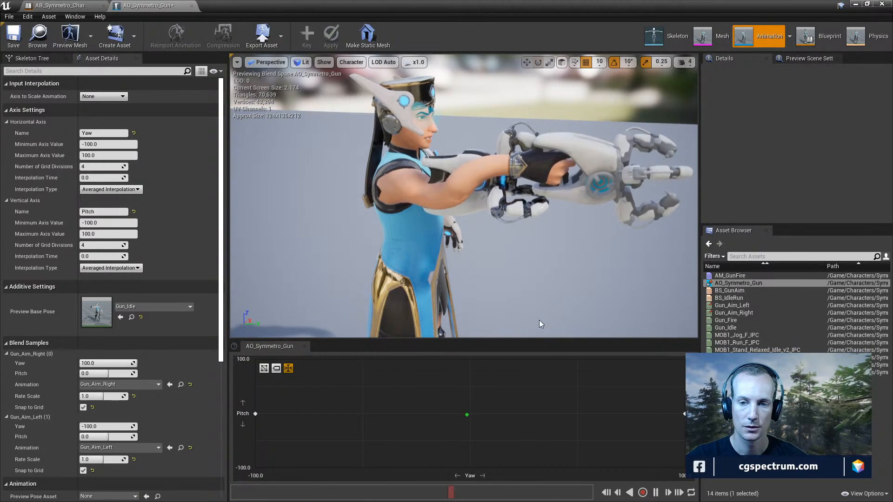
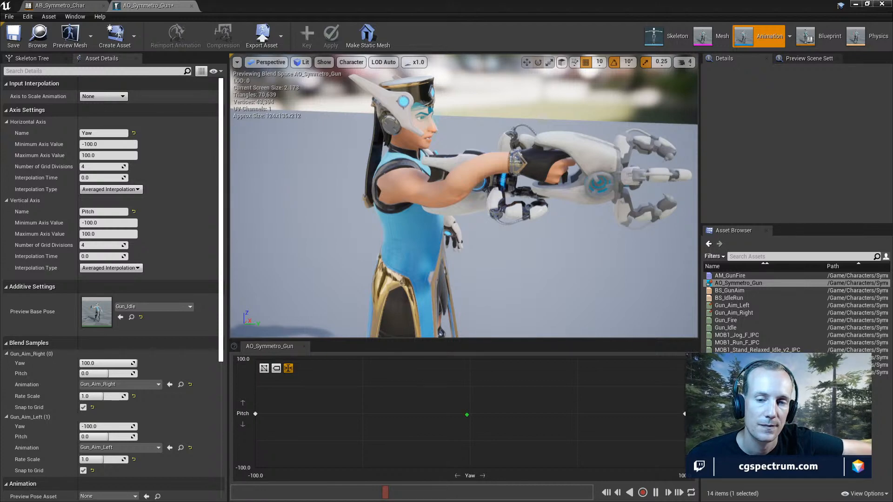
Move the asset editor window clear of the level viewport and play-test the aim offset with the -100 to 100 pitch range
left_click_drag(540, 3, 446, 252)
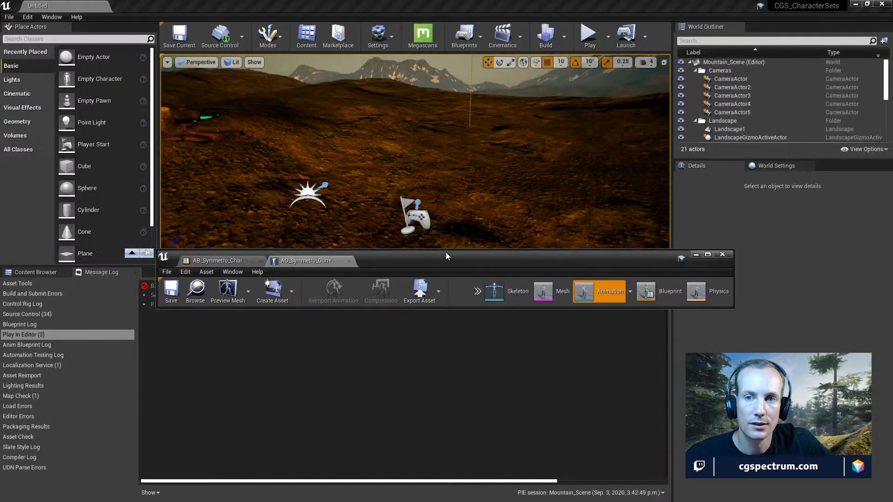
left_click_drag(560, 262, 550, 310)
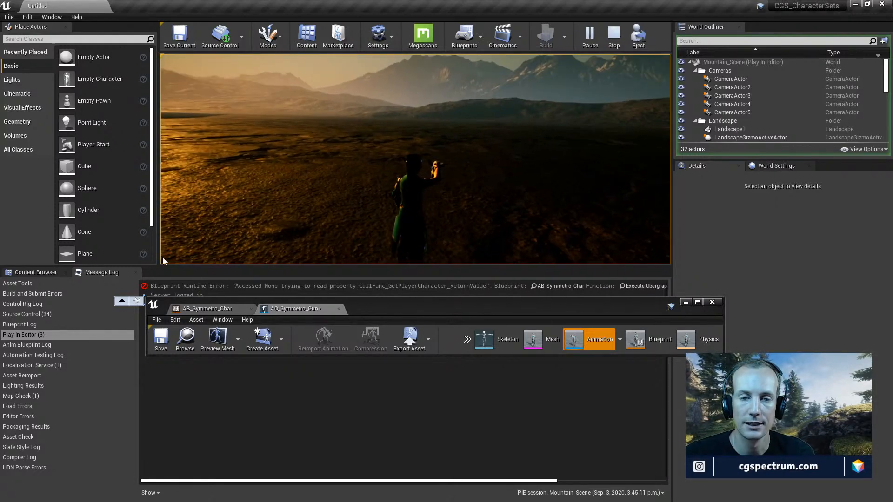
key("Escape")
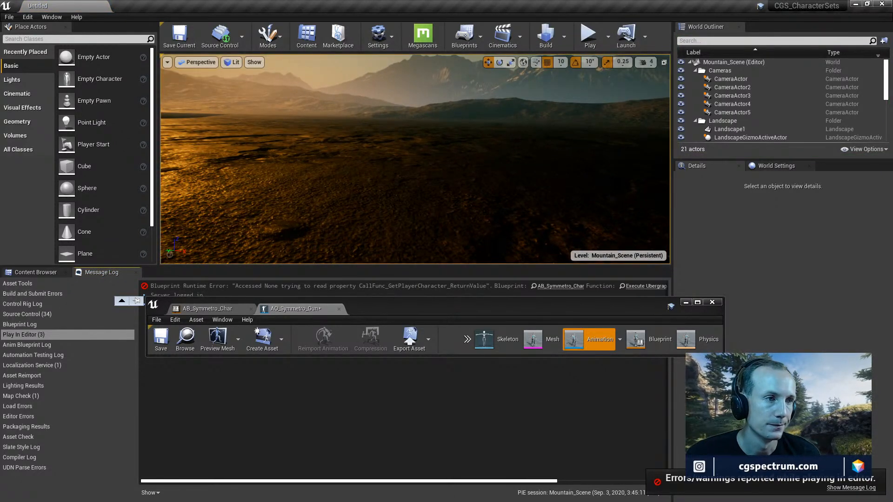
Close the floating asset editor and reopen AB_Symmetro_Char from the Symmetro folder in a maximised window
left_click(713, 303)
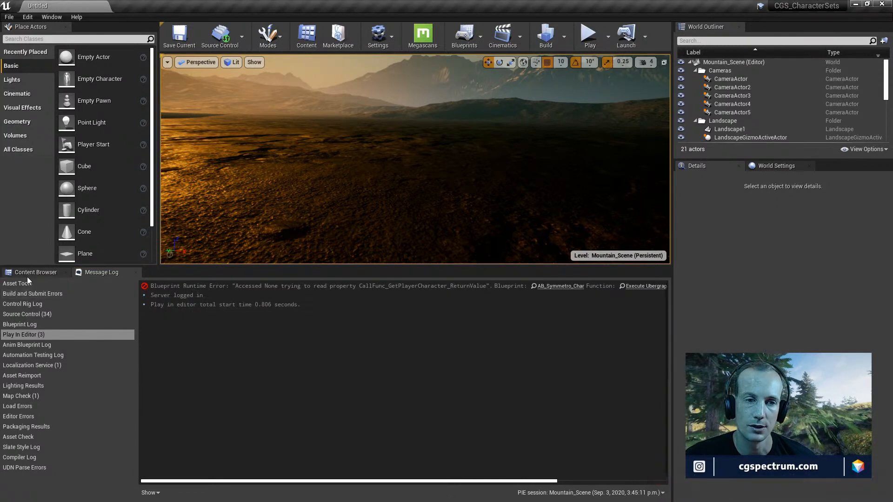
left_click(33, 273)
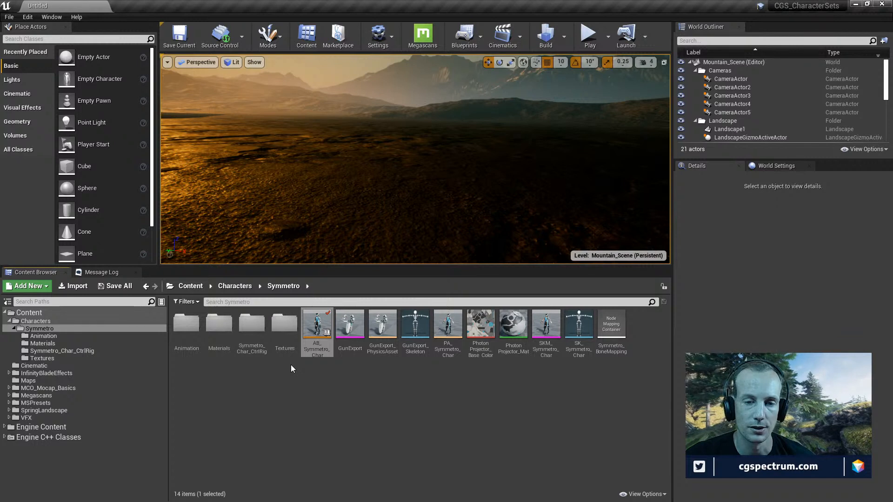
left_click(311, 346)
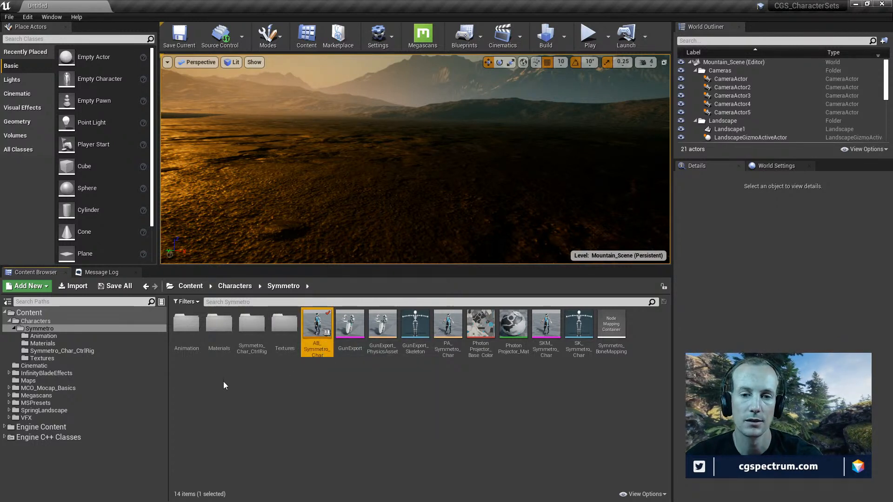
double_click(314, 335)
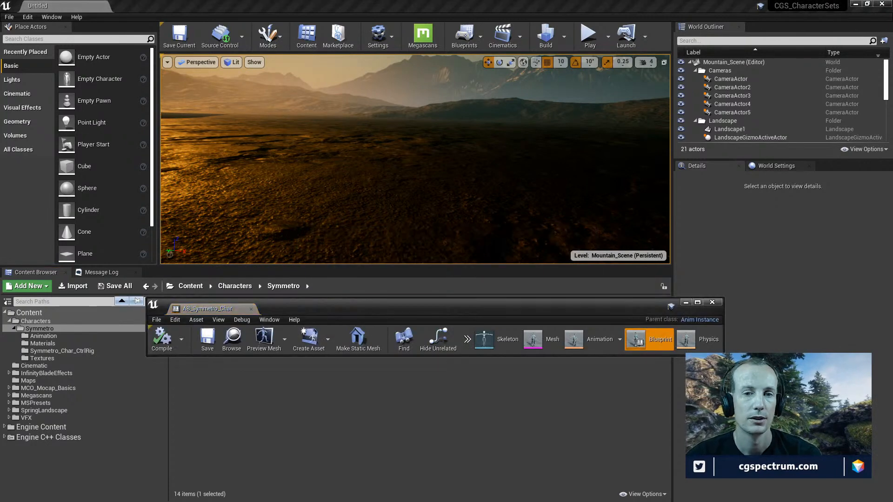
left_click(697, 303)
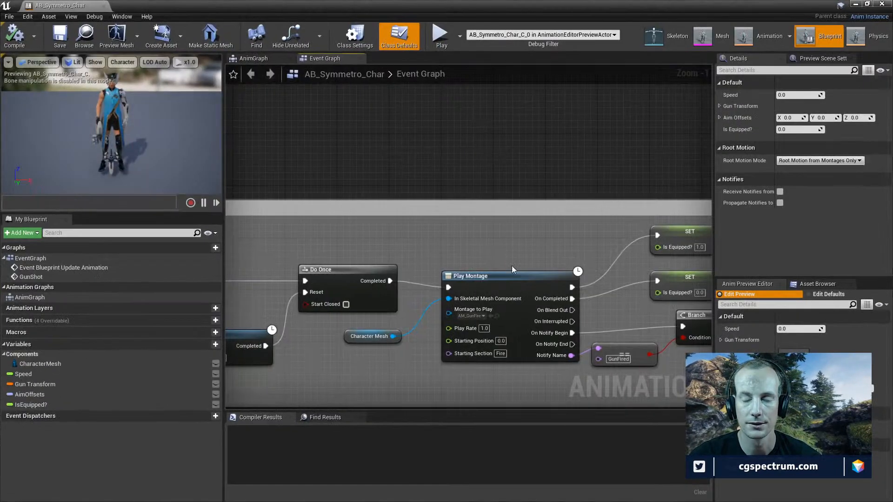
Examine the GunShot event's Spawn FVX logic in the Event Graph, including the socket transform, control rotation and Spawn Emitter at Location nodes
scroll(401, 278, "down", 5)
right_click_drag(479, 295, 517, 205)
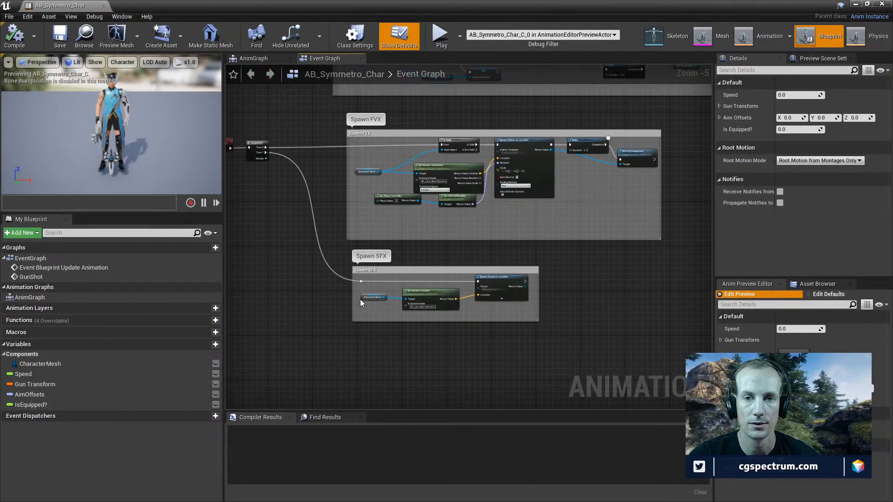
right_click_drag(371, 243, 509, 277)
scroll(336, 205, "up", 3)
right_click_drag(336, 205, 378, 245)
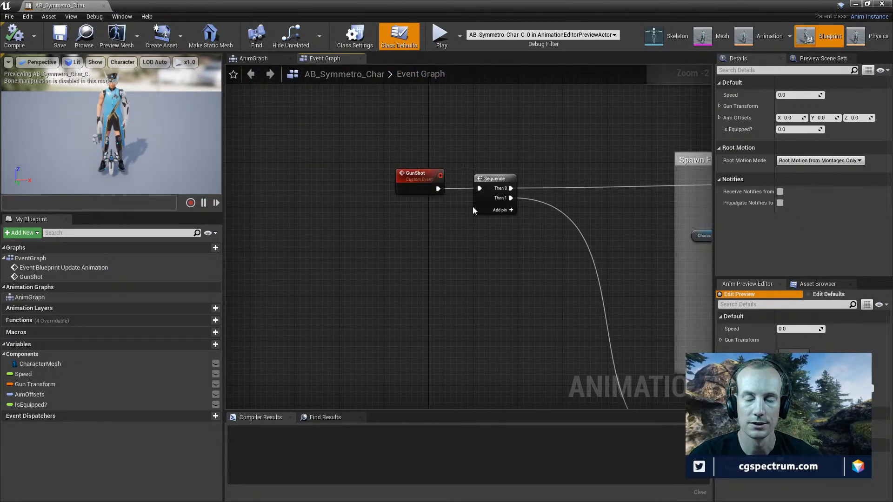
right_click_drag(576, 223, 290, 265)
right_click_drag(698, 234, 516, 197)
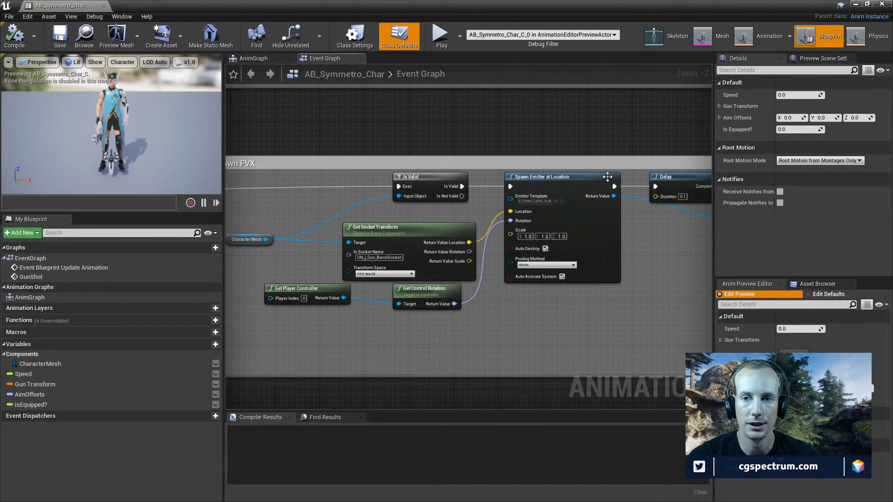
scroll(608, 253, "up", 2)
right_click_drag(614, 252, 545, 301)
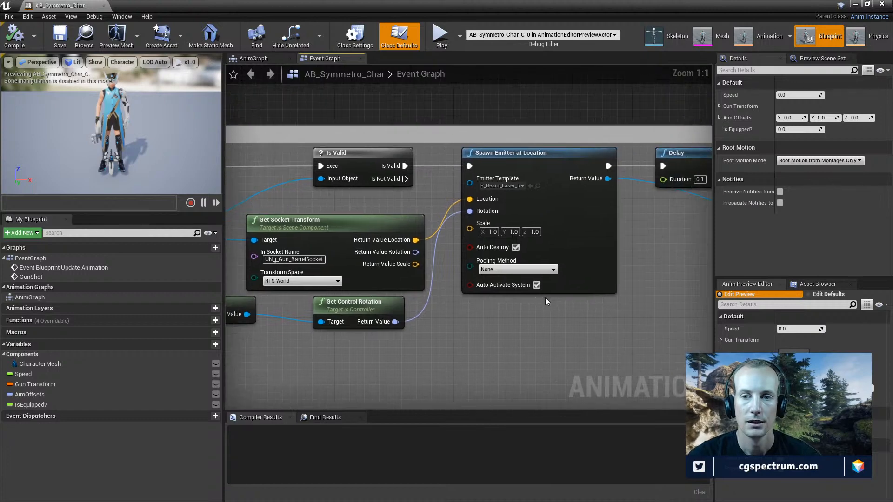
right_click_drag(457, 352, 389, 359)
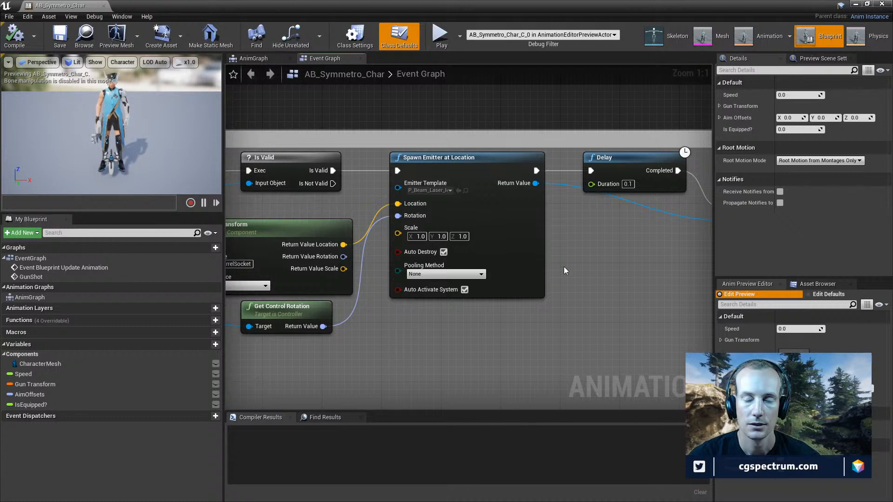
right_click_drag(564, 267, 528, 308)
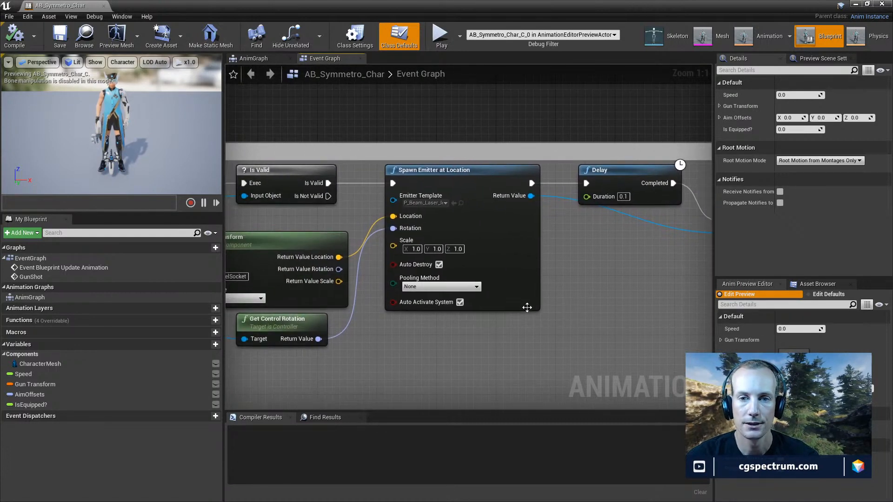
right_click_drag(399, 395, 483, 357)
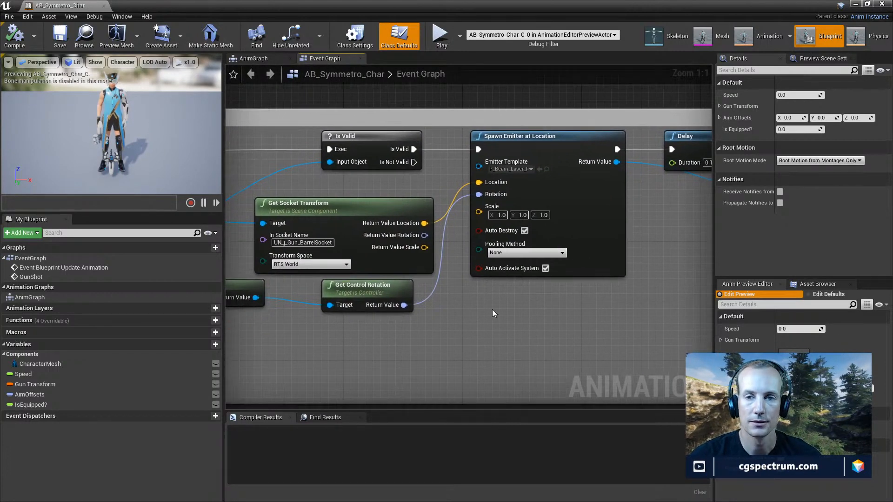
Add a Spawn Emitter Attached node to the Event Graph and place it beneath the Spawn Emitter at Location node
right_click(492, 312)
type("s")
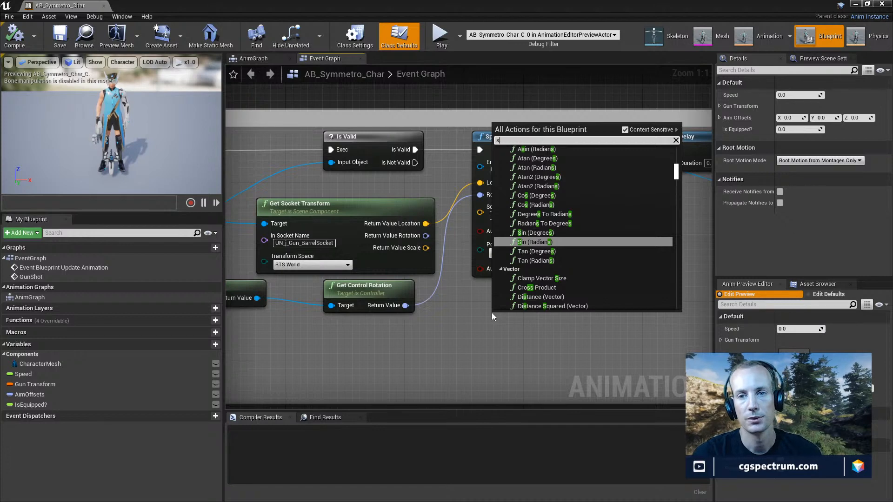
type("pawn em")
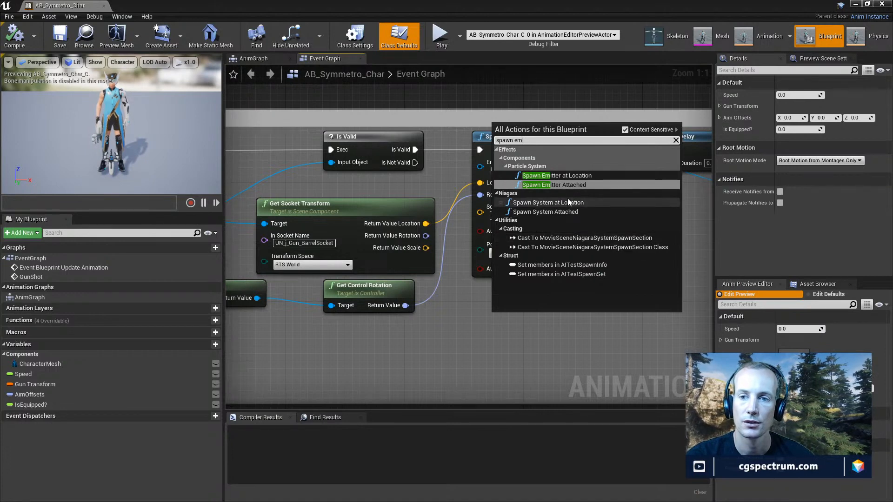
left_click(567, 185)
left_click_drag(552, 315, 555, 298)
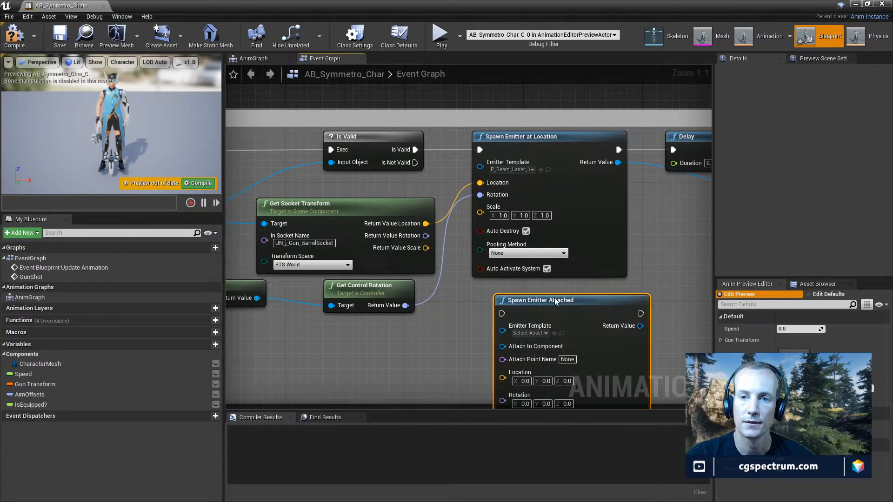
right_click_drag(603, 292, 565, 243)
scroll(593, 167, "down", 2)
right_click_drag(627, 193, 573, 207)
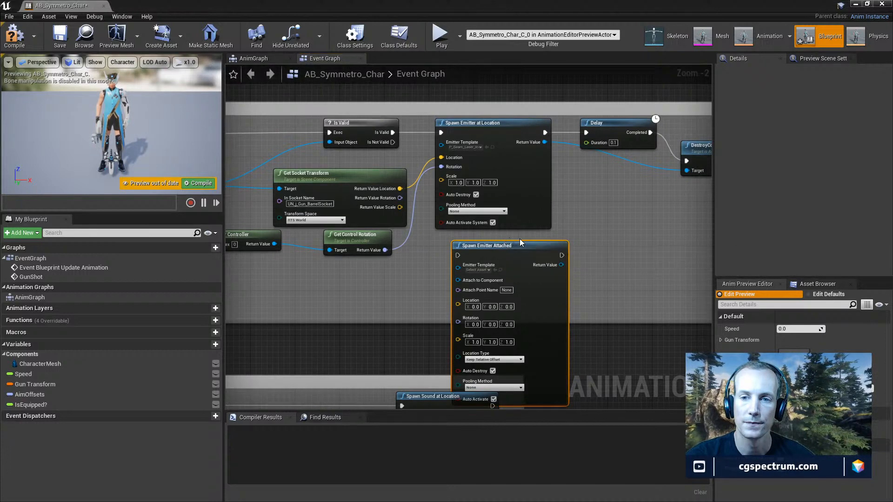
left_click_drag(523, 239, 526, 209)
scroll(568, 253, "up", 2)
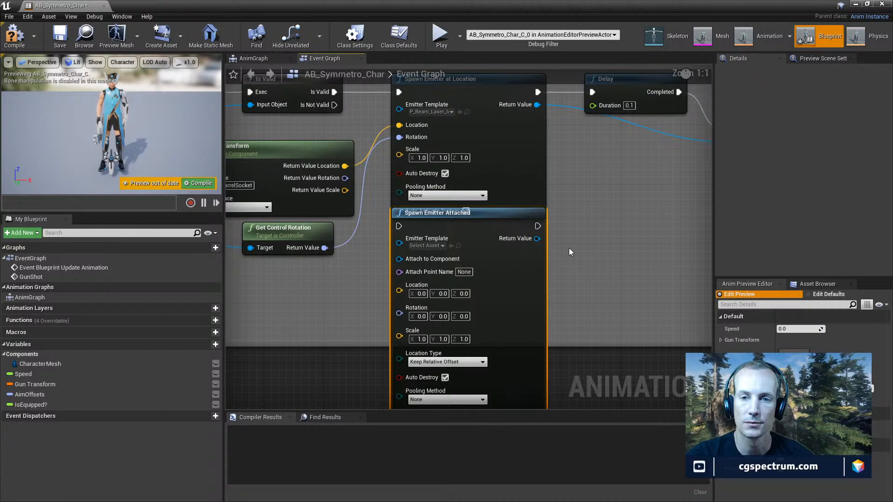
scroll(568, 248, "down", 1)
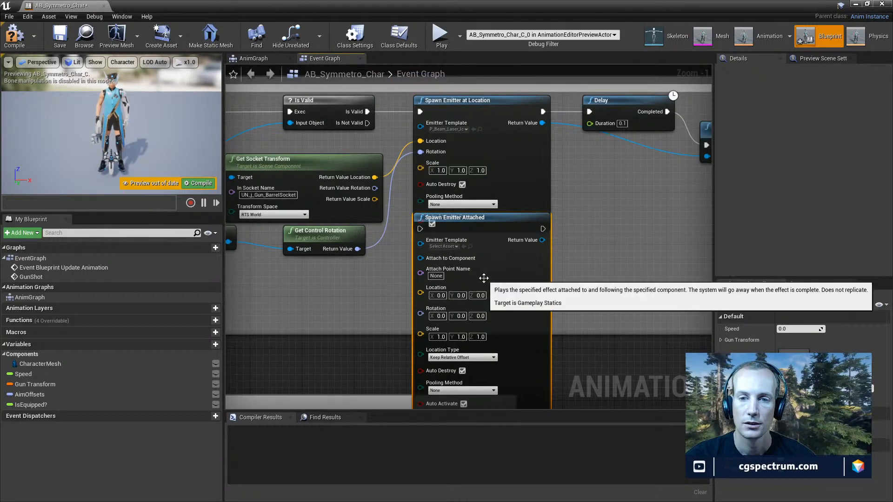
Set the Spawn Emitter Attached node's Emitter Template to the same P_Beam_Laser particle system used by Spawn Emitter at Location
left_click(450, 247)
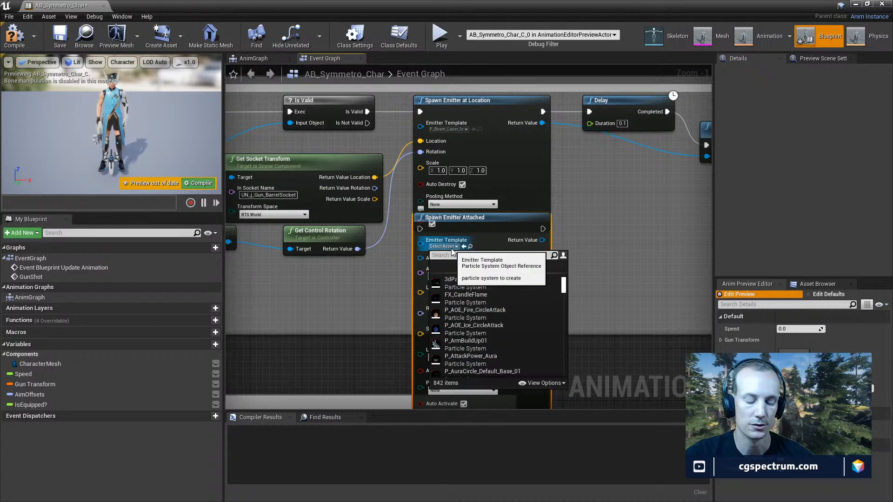
type("p_b")
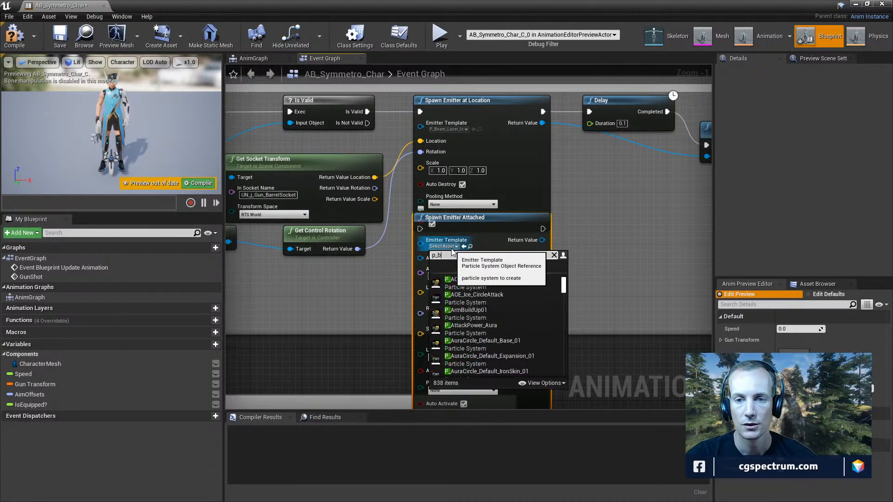
type("eam")
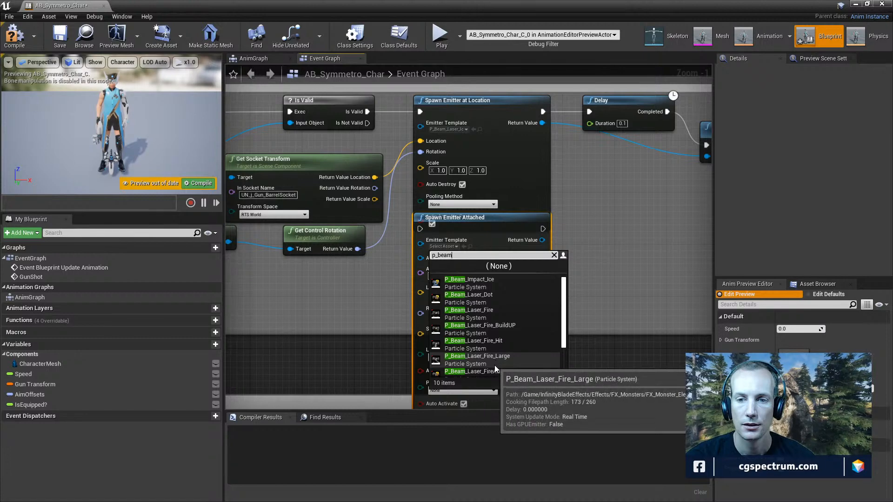
left_click(479, 358)
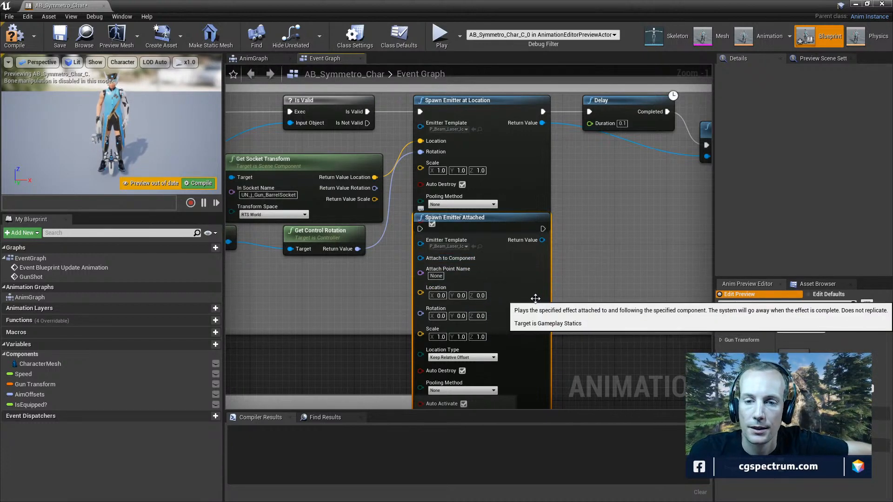
Move the Spawn Emitter Attached node down so it no longer overlaps the Spawn Emitter at Location node
scroll(391, 370, "down", 1)
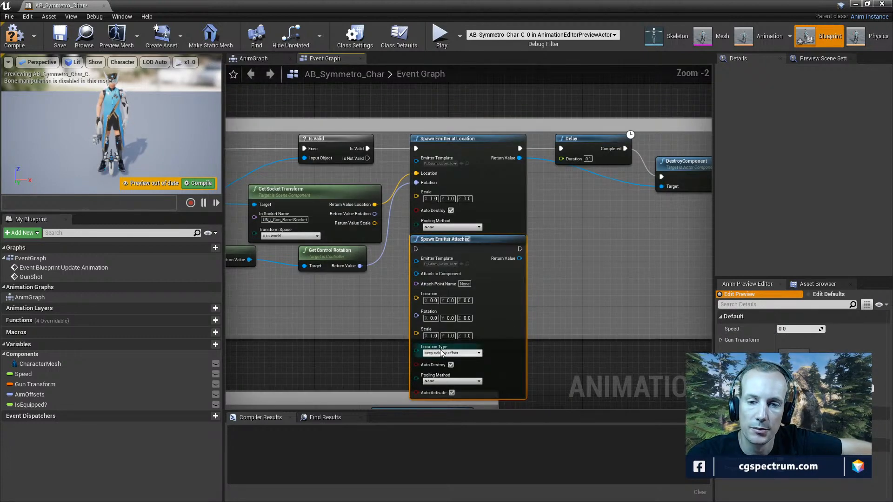
scroll(449, 359, "up", 2)
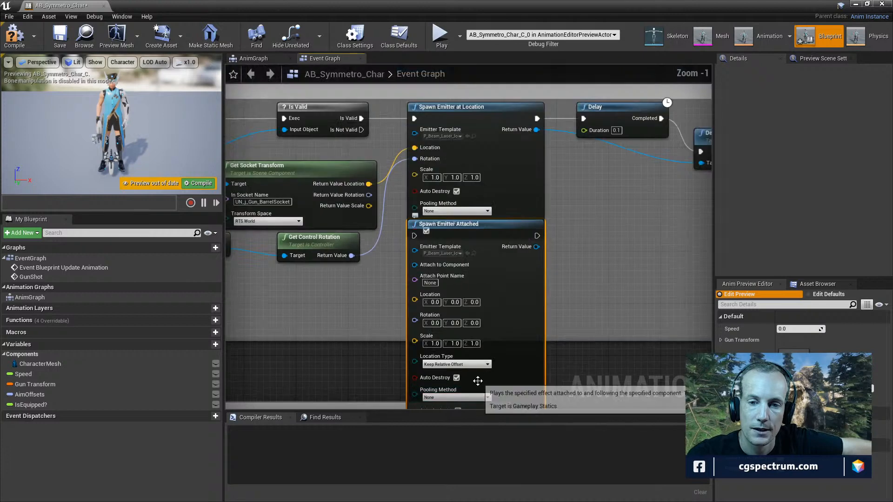
scroll(582, 293, "down", 1)
right_click_drag(582, 293, 582, 285)
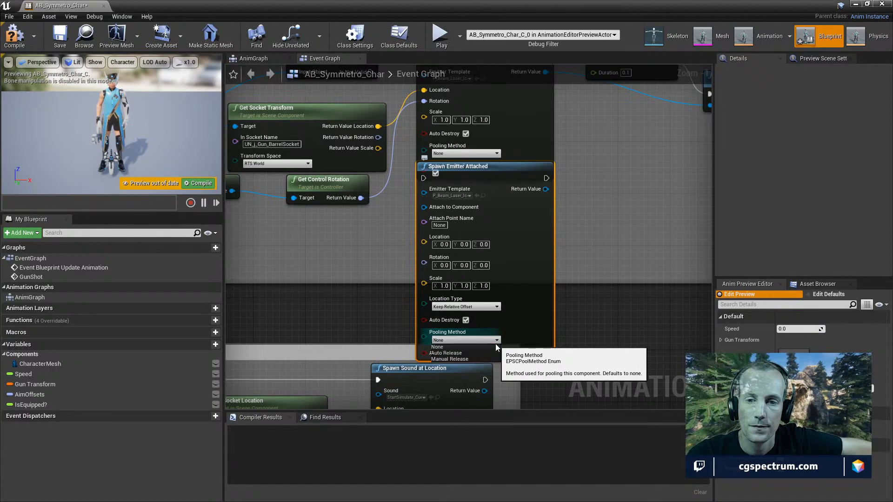
scroll(488, 355, "up", 1)
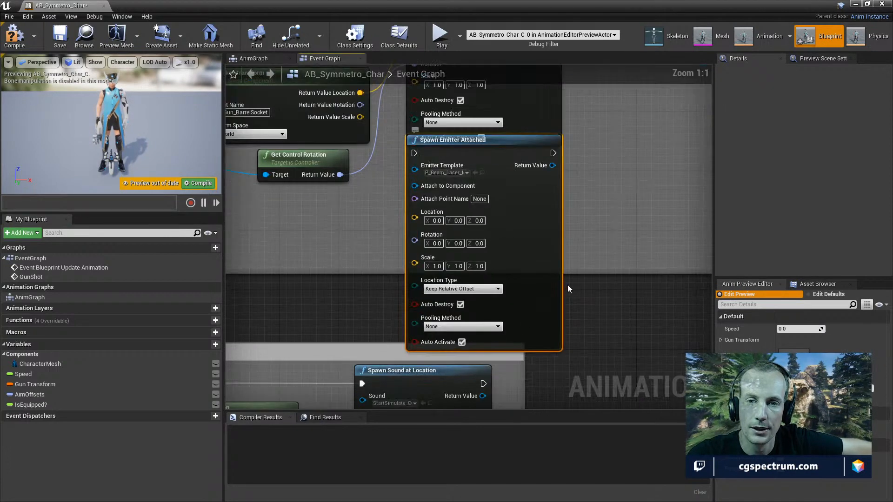
right_click_drag(588, 257, 588, 325)
left_click_drag(520, 213, 504, 248)
right_click_drag(356, 303, 395, 329)
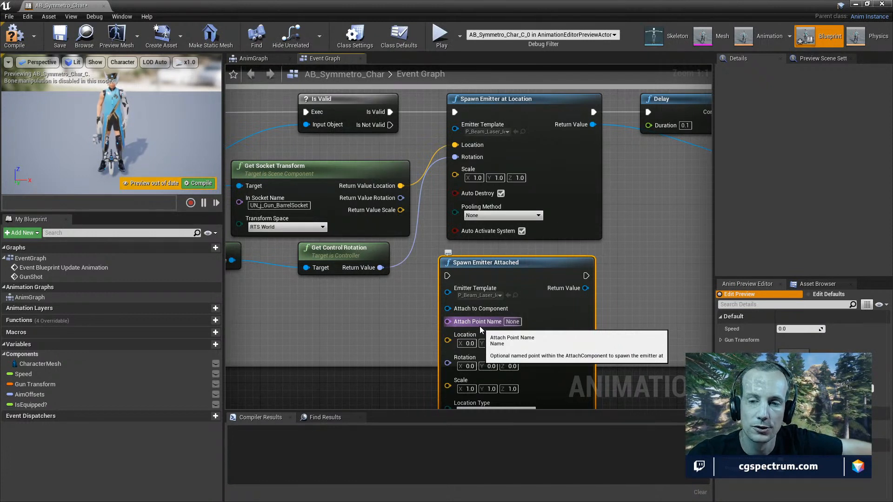
right_click_drag(347, 338, 399, 355)
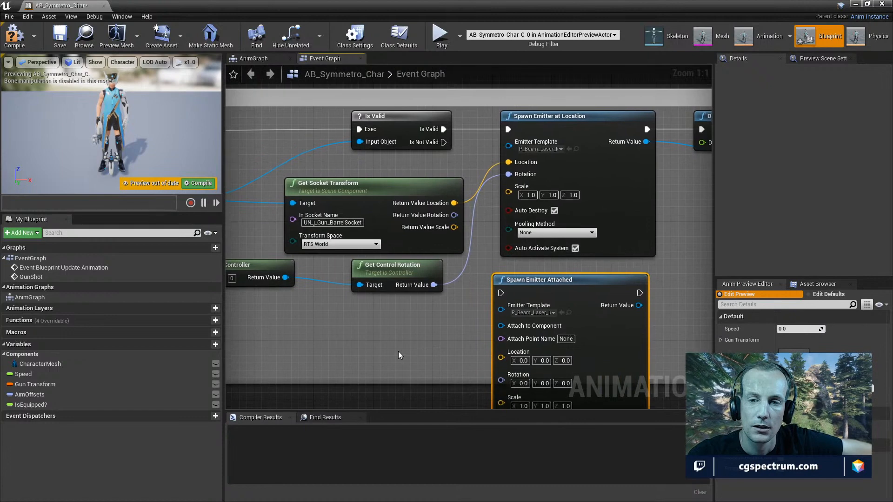
right_click(303, 333)
type("get socket")
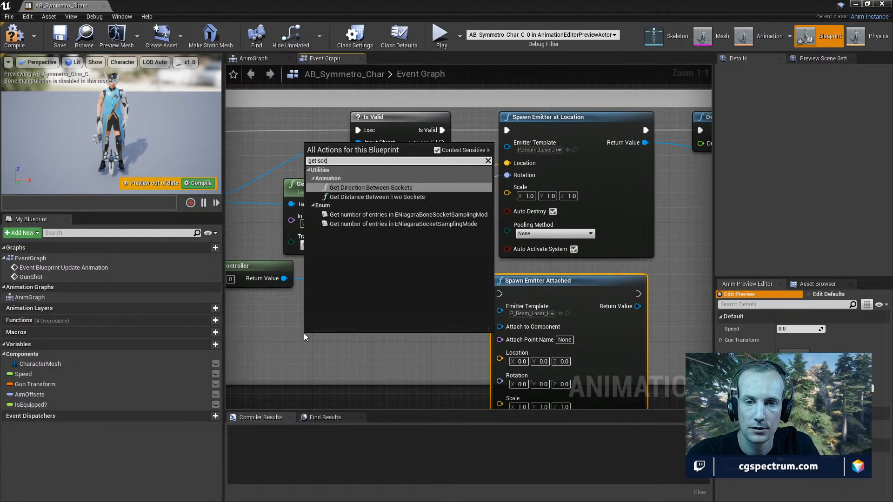
left_click(304, 333)
Add a Get Player Character node below the Get Player Controller node
right_click_drag(295, 337, 378, 289)
scroll(407, 335, "down", 1)
right_click(328, 279)
type("get ")
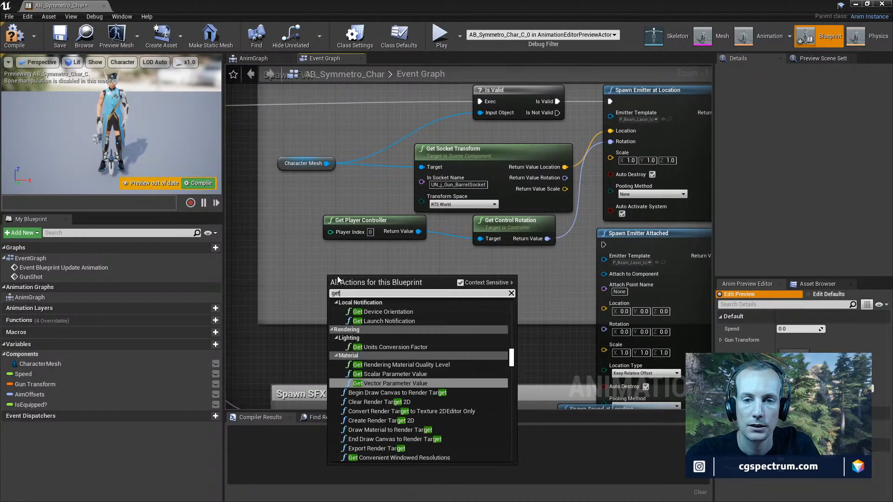
type("pla")
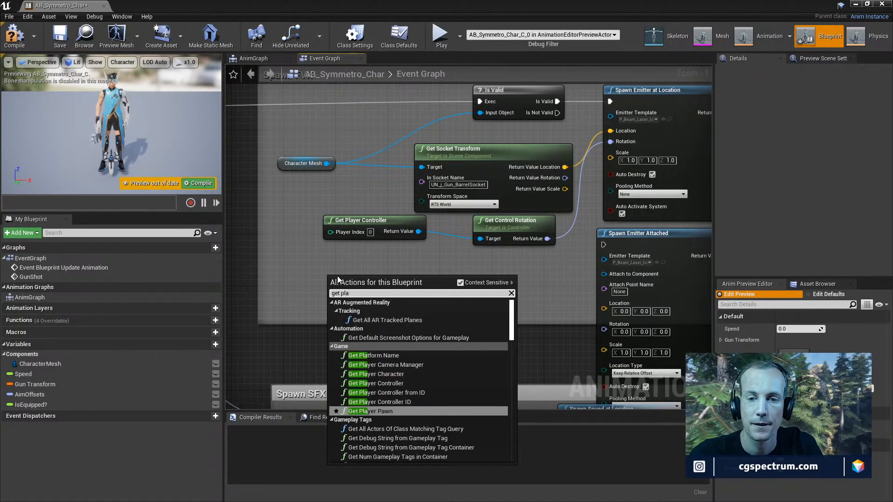
left_click(390, 377)
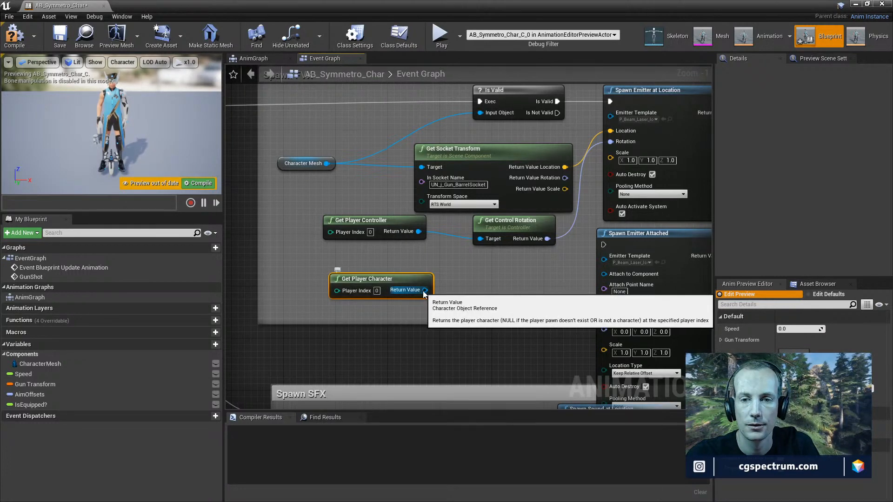
Add a Get Socket Bone Name (Mesh) node from the Get Player Character return value and place it before Spawn Emitter Attached
left_click_drag(425, 290, 484, 293)
type("get socke")
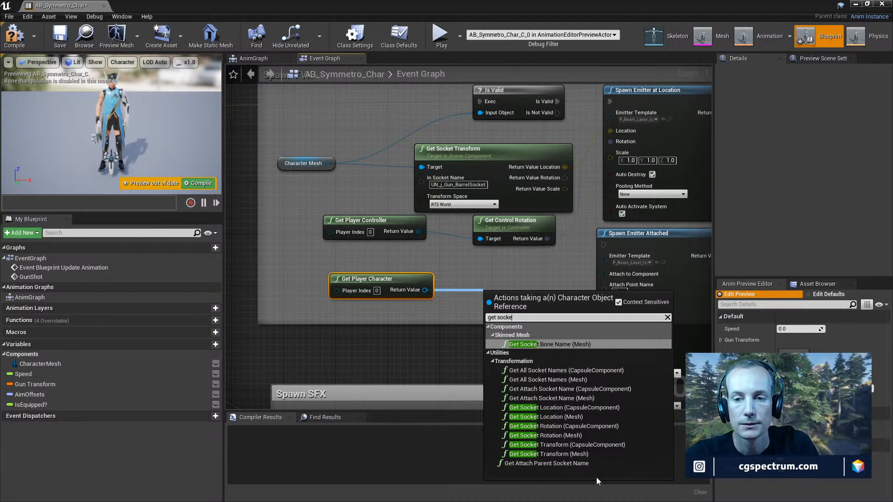
left_click(572, 346)
left_click_drag(542, 303, 510, 277)
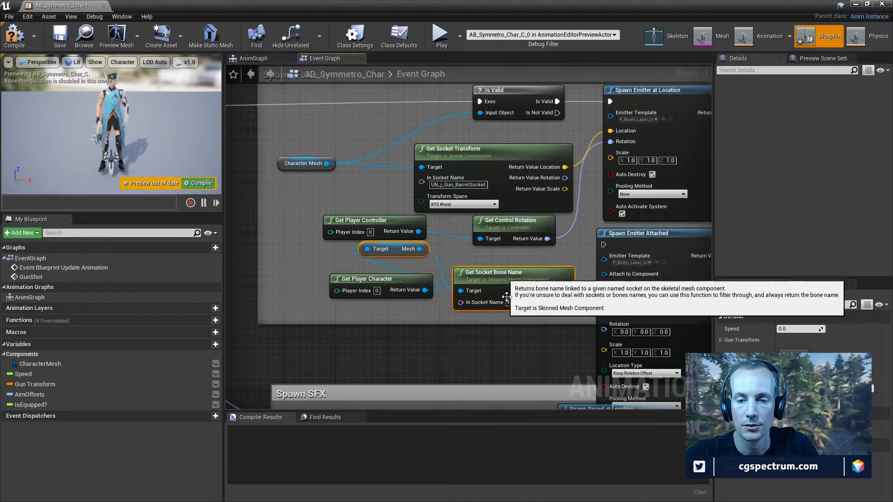
Move the Get Player Character node farther away from the Get Socket Bone Name node to make room between them
right_click_drag(523, 355, 489, 362)
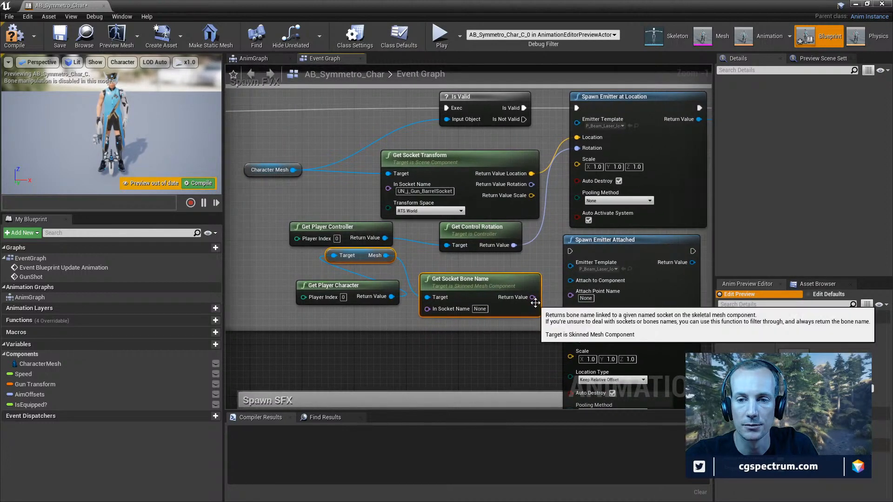
left_click_drag(354, 292, 302, 292)
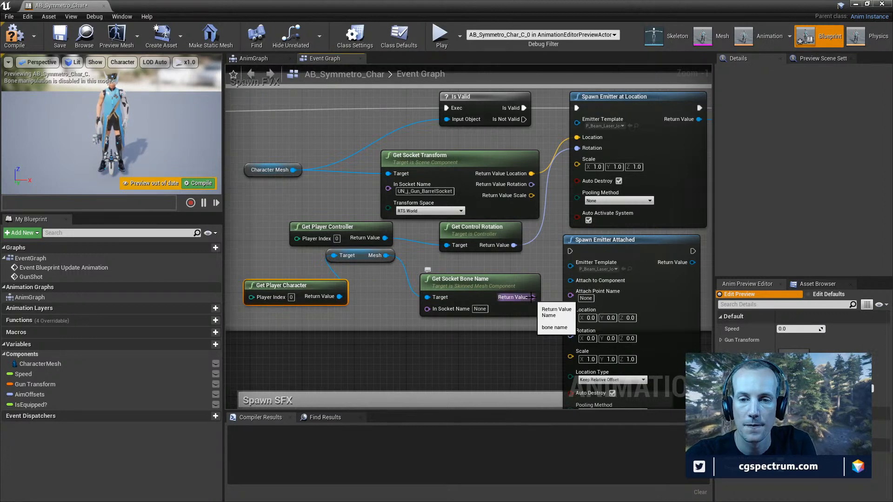
right_click_drag(398, 277, 417, 305)
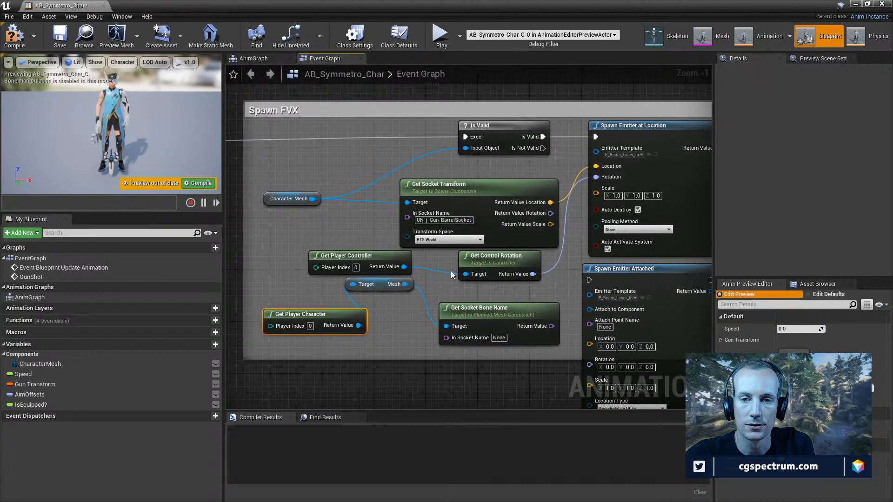
Search the Mesh reference's available actions for "get sock", then browse the broader list of get functions
left_click_drag(405, 284, 404, 357)
type("get sock")
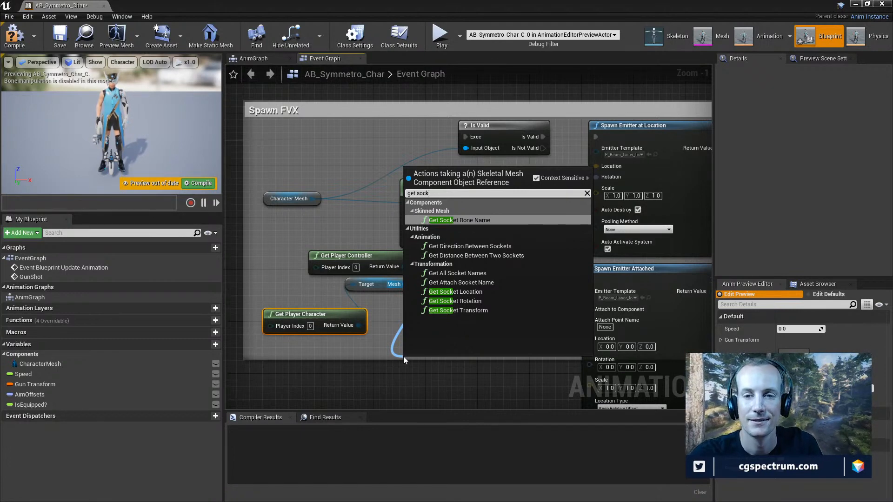
key("BackSpace")
key("BackSpace")
key("BackSpace")
key("BackSpace")
key("BackSpace")
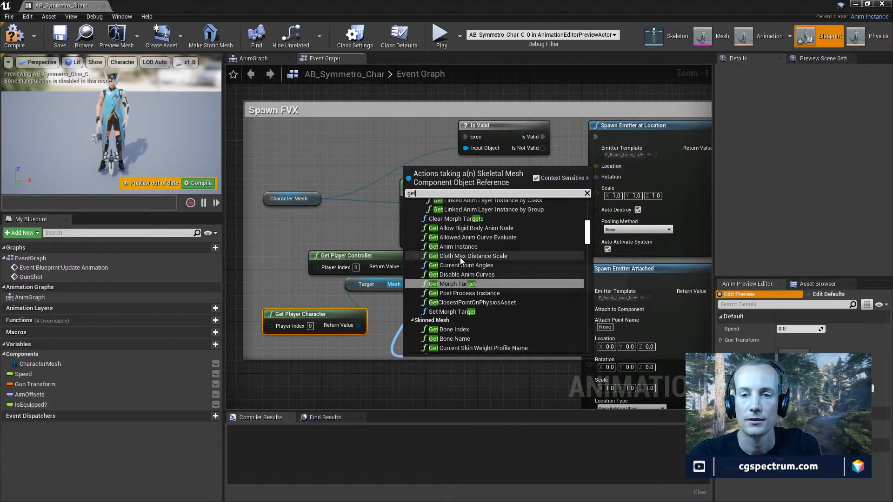
scroll(506, 300, "down", 1)
scroll(505, 300, "down", 5)
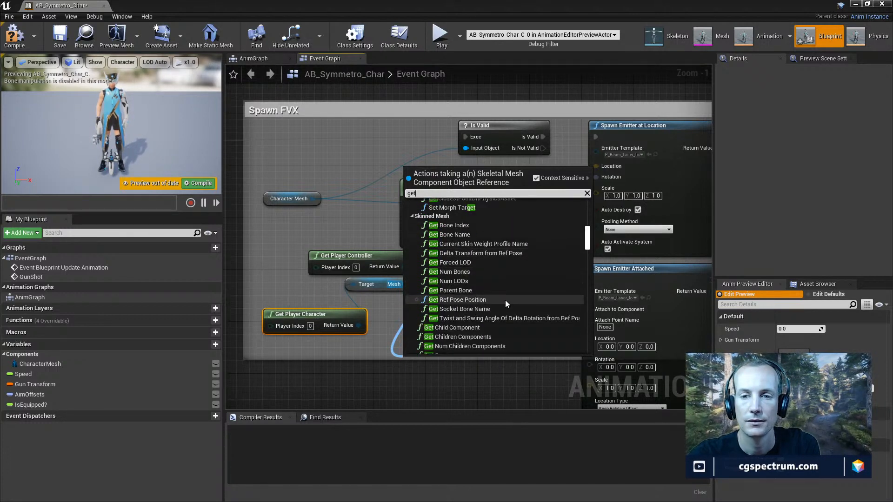
scroll(503, 302, "up", 1)
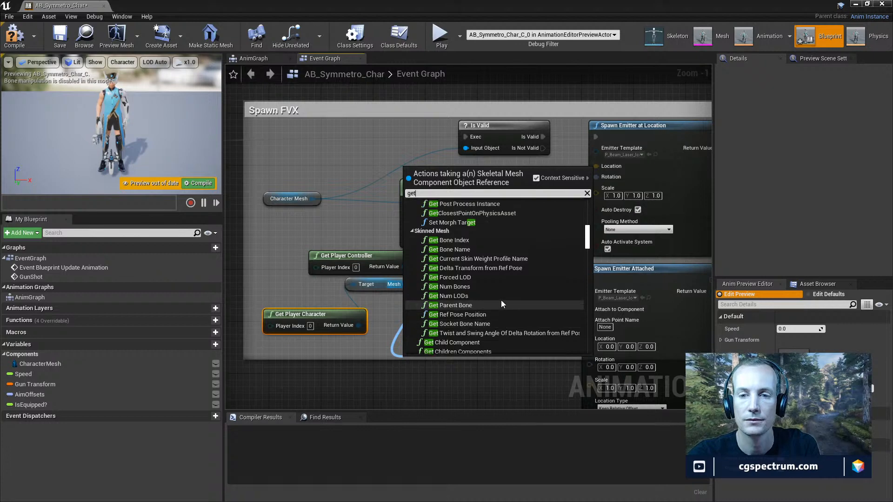
Search the Mesh reference's actions for "get join" and "get bone", then dismiss the list without adding a node
type("join")
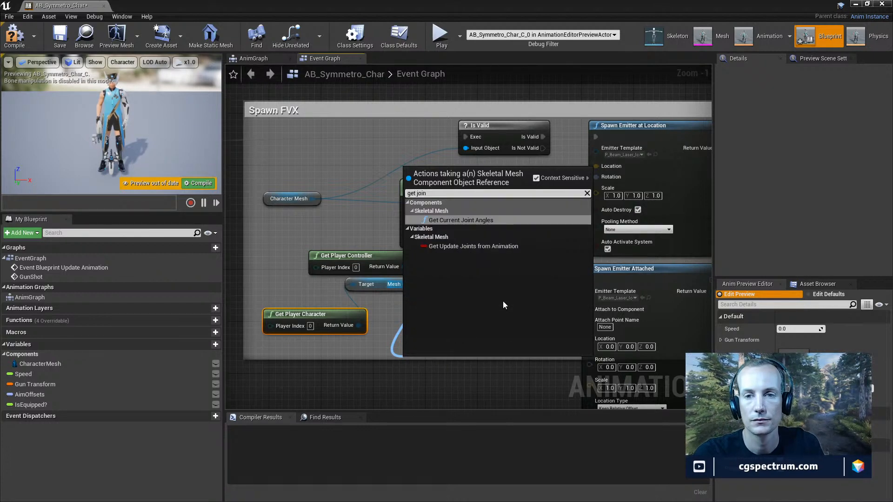
key("BackSpace")
key("BackSpace")
key("BackSpace")
key("BackSpace")
type("bone")
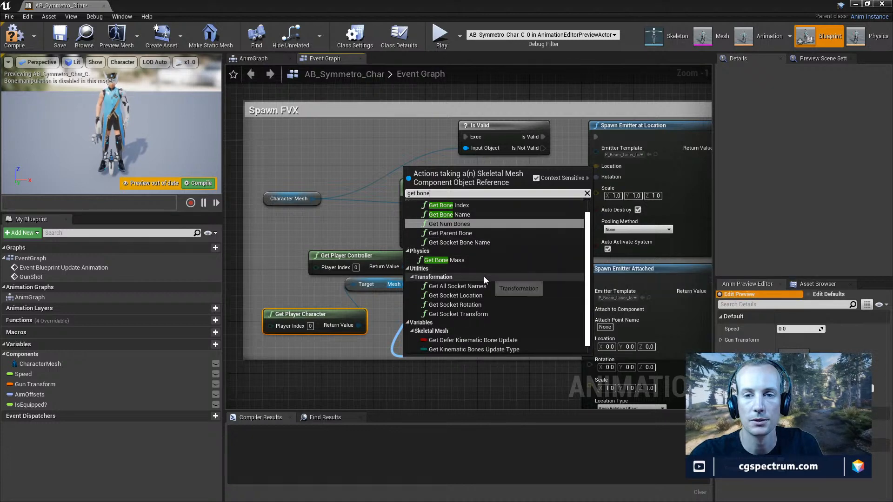
scroll(484, 279, "down", 1)
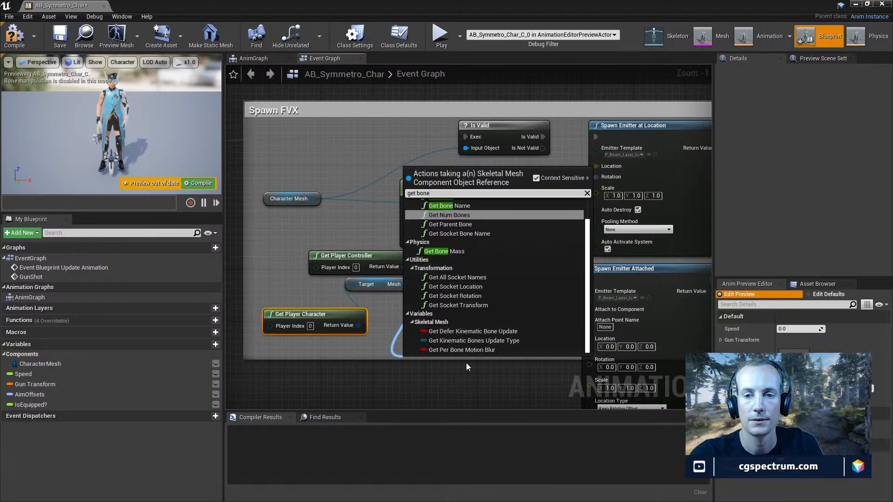
left_click(325, 291)
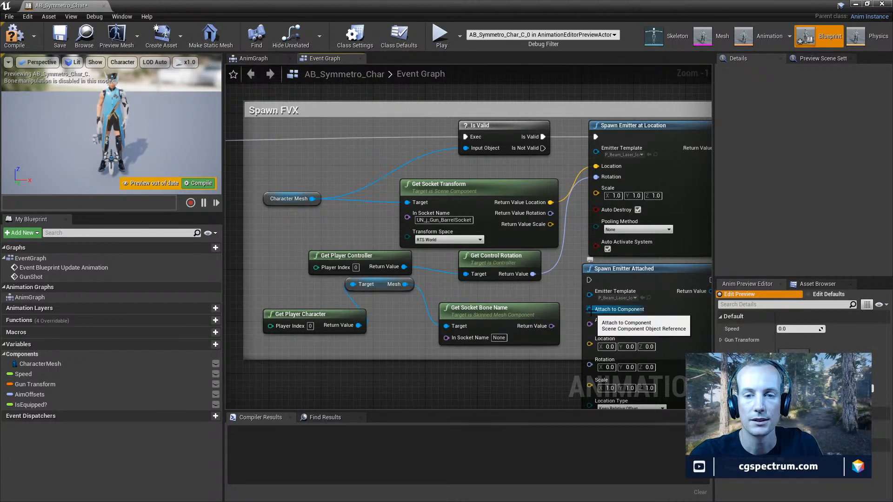
Delete the Get Socket Bone Name node and the Mesh getter attached to Get Player Character
left_click_drag(517, 319, 484, 348)
key("Delete")
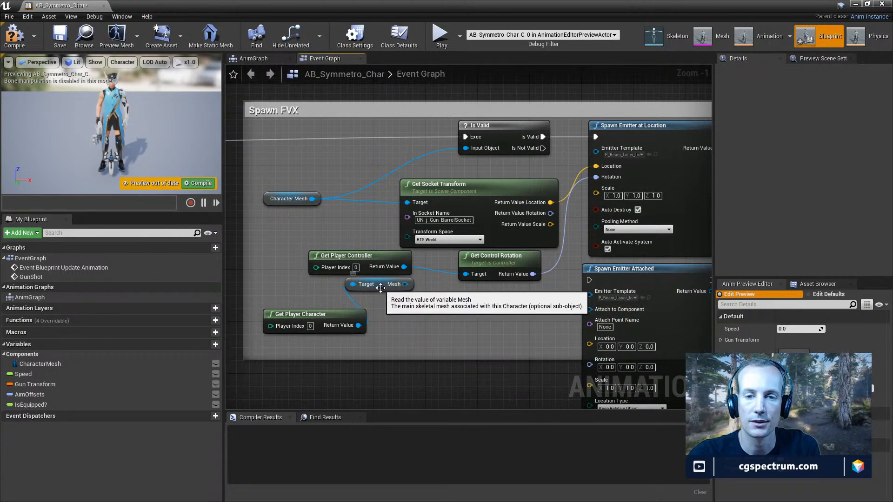
left_click(380, 289)
key("Delete")
Try to connect Get Player Character to Spawn Emitter Attached's Attach to Component input, directly and through a Cast To BP_Symmetro_Char node
left_click_drag(359, 325, 592, 311)
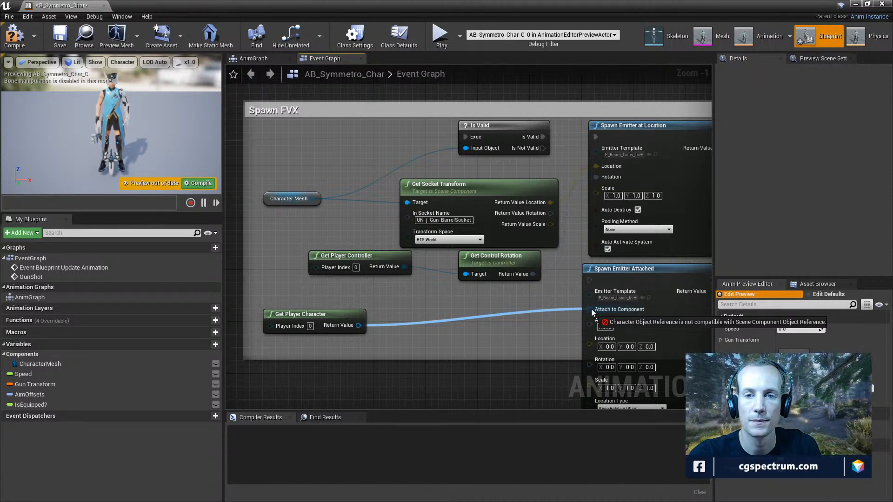
left_click_drag(591, 309, 392, 323)
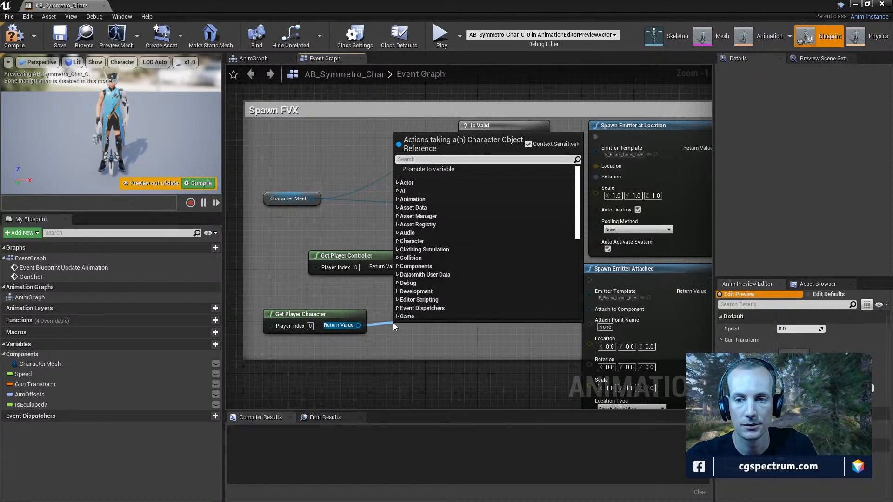
type("cas")
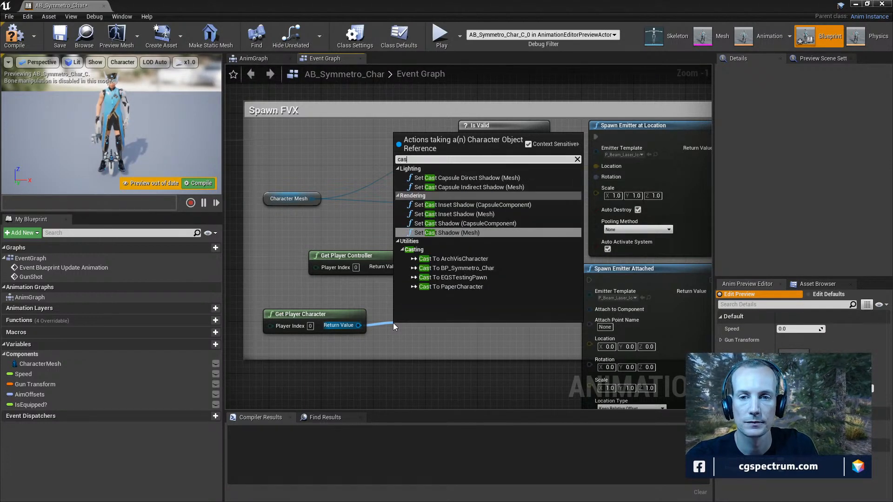
type(" to")
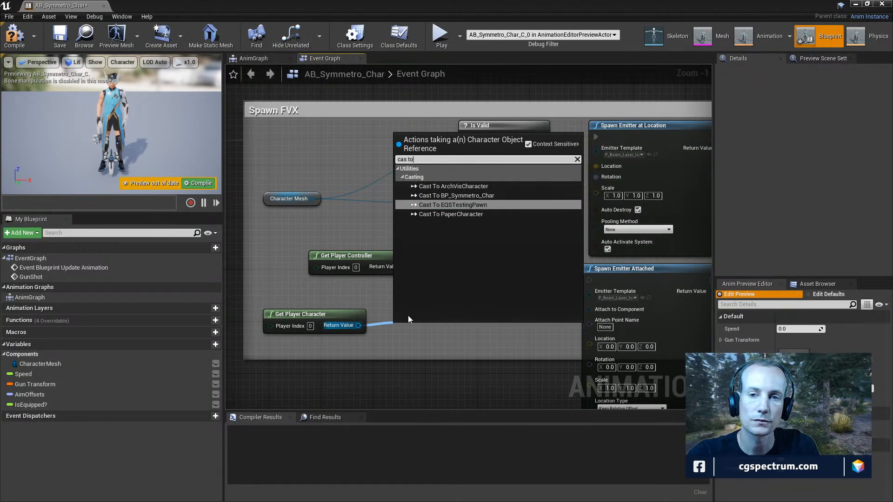
left_click(472, 198)
left_click_drag(489, 363, 593, 308)
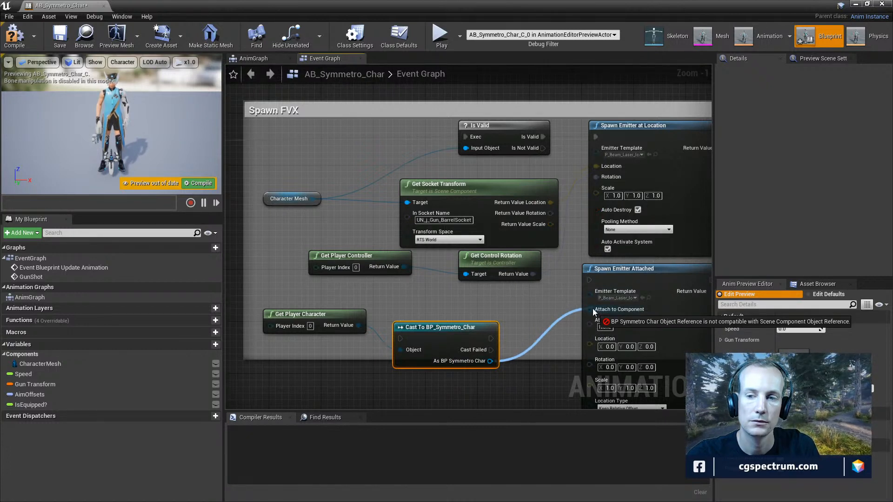
left_click_drag(592, 309, 459, 337)
Delete the Cast To BP_Symmetro_Char and Get Player Character nodes, and compile the animation blueprint
left_click(510, 344)
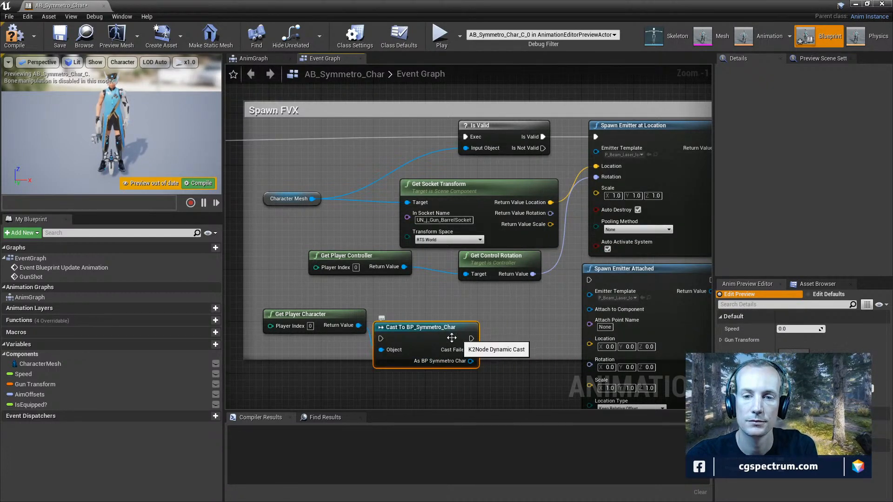
key("Delete")
left_click(330, 317)
key("Delete")
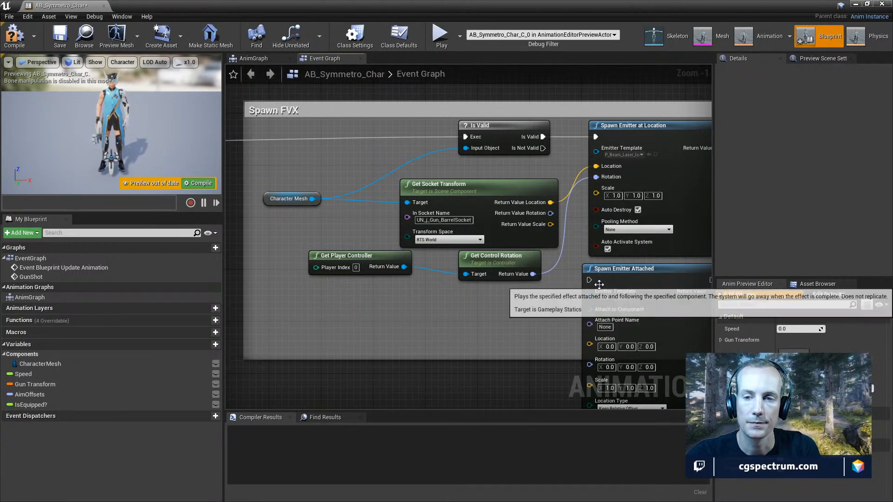
left_click(14, 37)
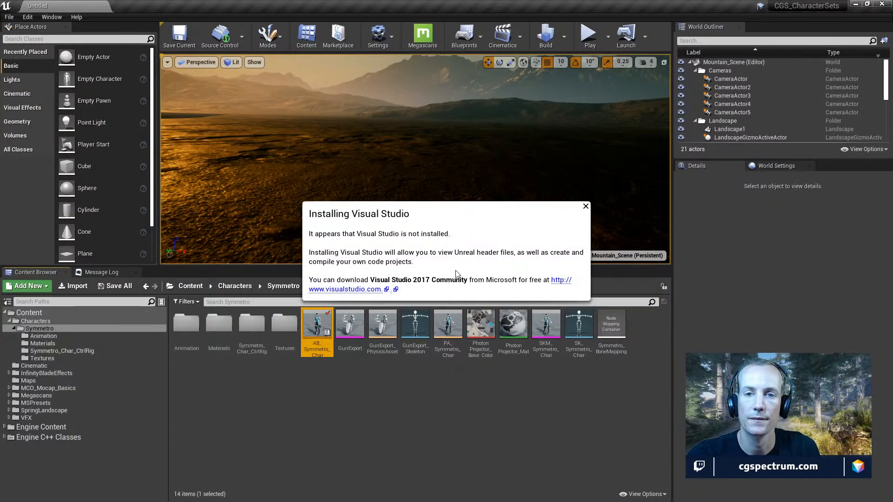
Dismiss the Visual Studio notice, switch to Maya and bring up the Open Scene dialog
left_click(586, 206)
key("alt+Tab")
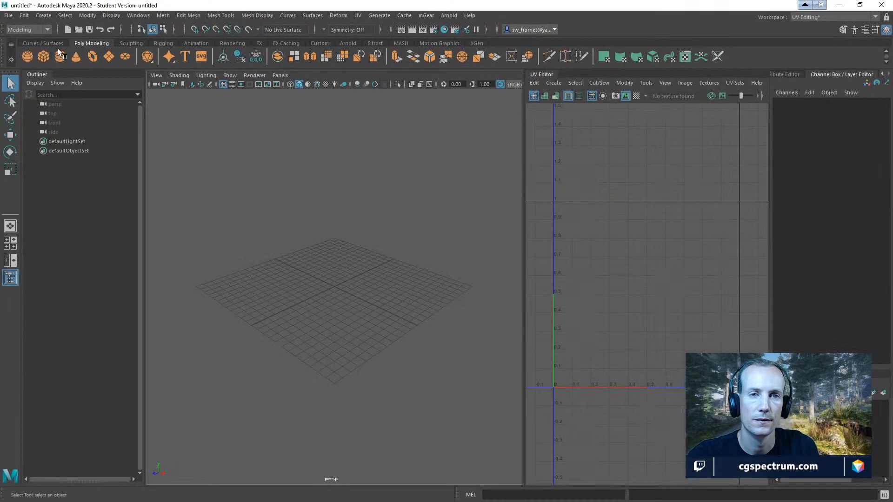
left_click(8, 16)
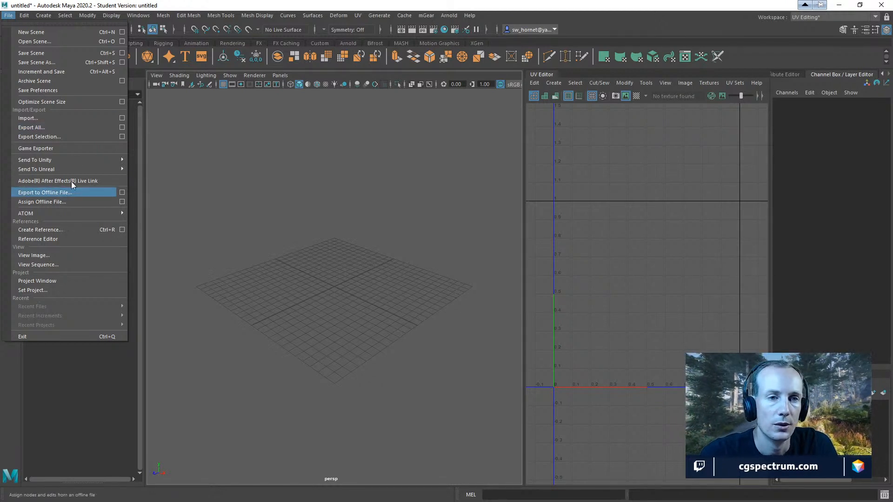
left_click(51, 41)
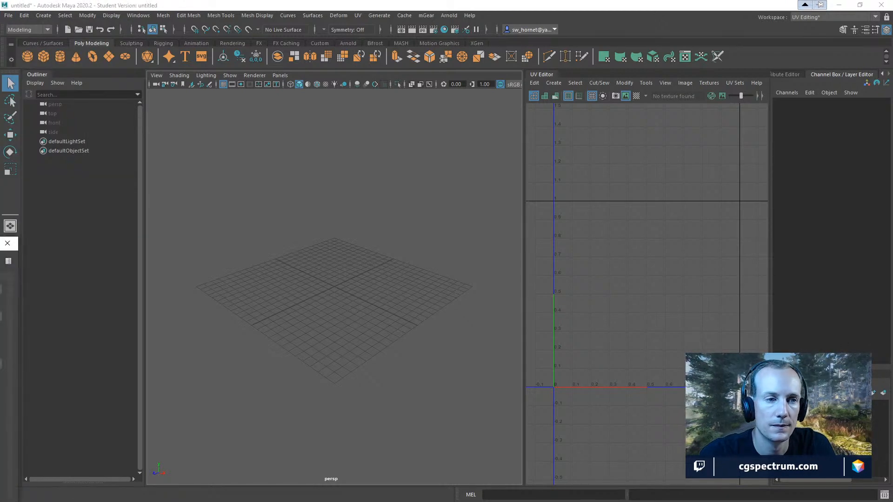
left_click_drag(81, 209, 472, 60)
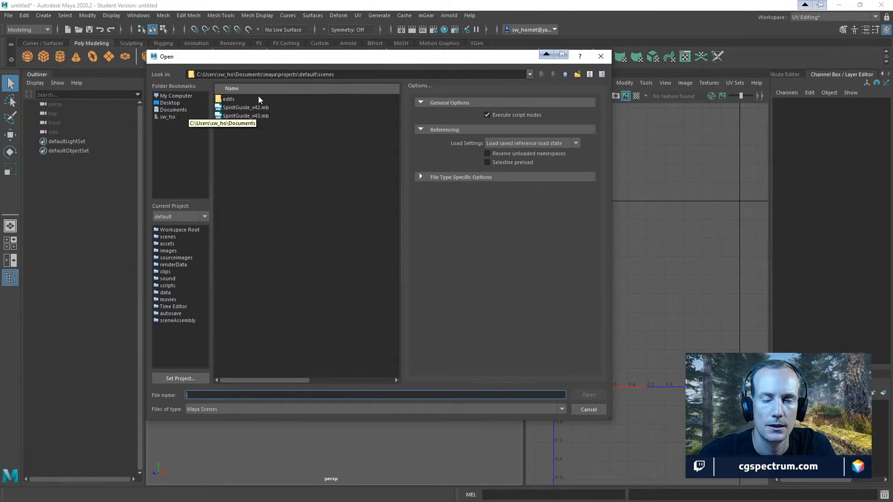
left_click_drag(432, 60, 407, 73)
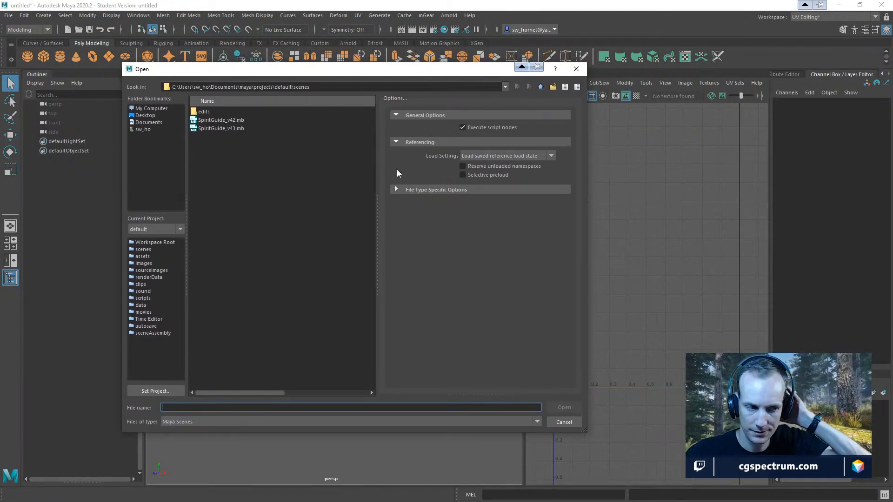
Browse to the E:\CGS_CharacterSets\Source\Characters\Symmetro folder in the Open dialog
left_click(142, 109)
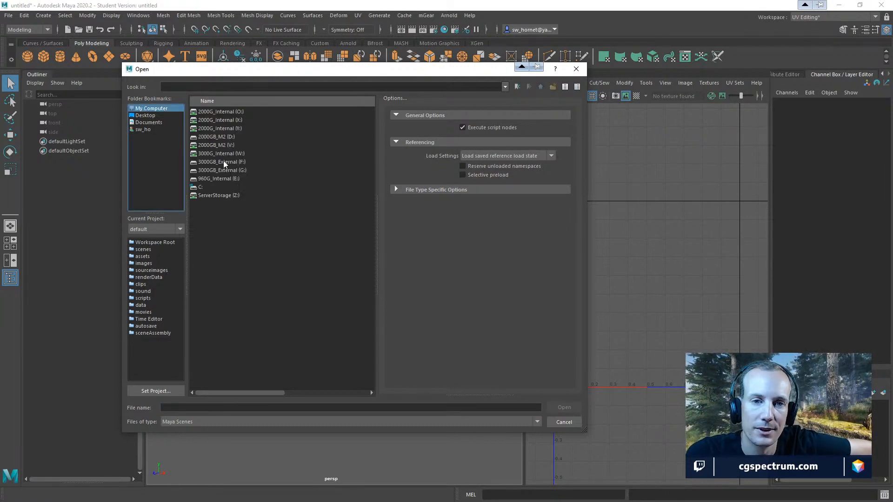
double_click(219, 180)
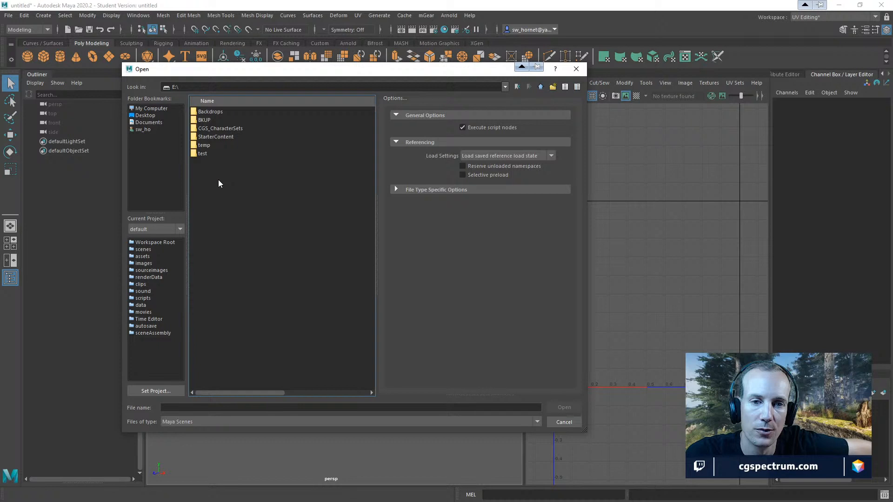
double_click(221, 130)
double_click(213, 156)
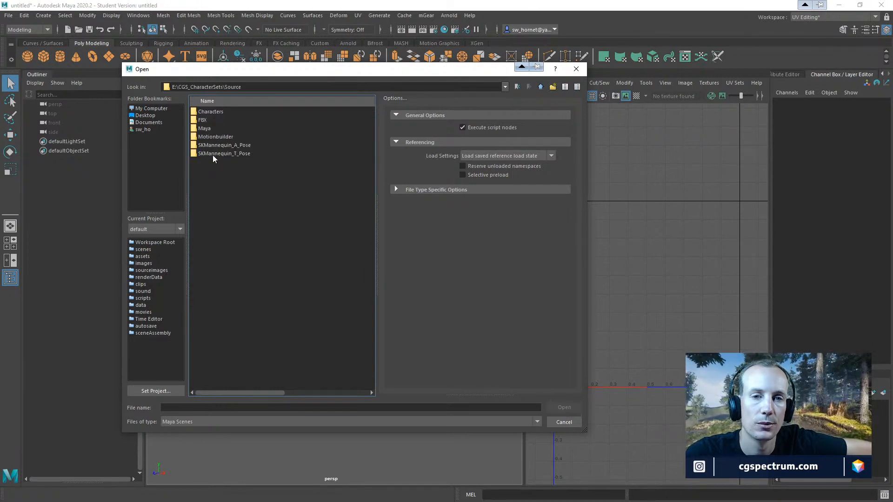
double_click(210, 112)
left_click(214, 121)
double_click(214, 121)
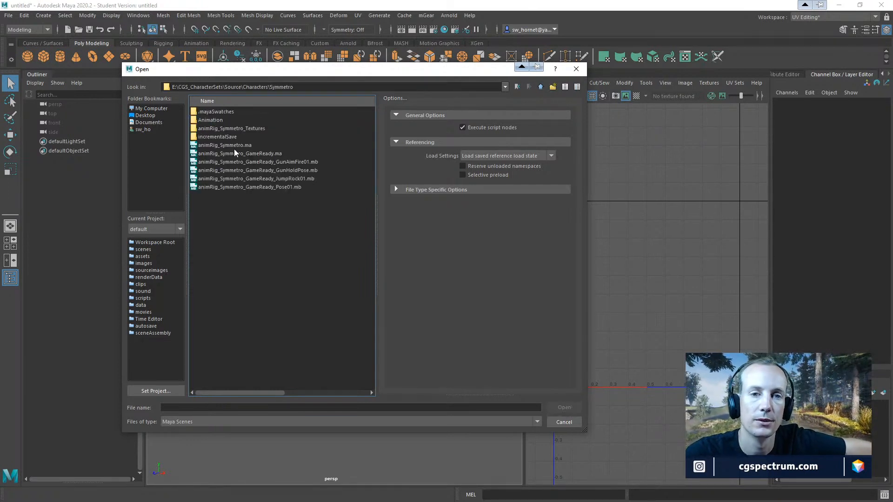
Add the Symmetro folder to the dialog's folder bookmarks and go back into that folder
left_click(259, 171)
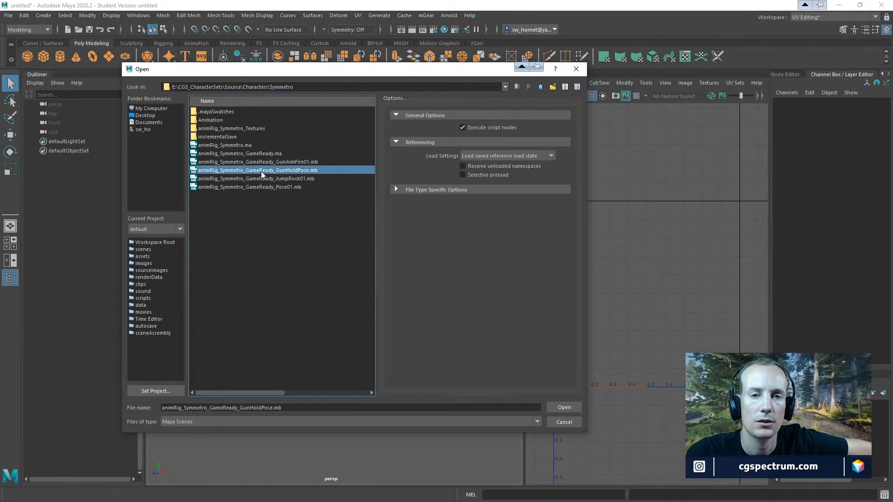
left_click(540, 87)
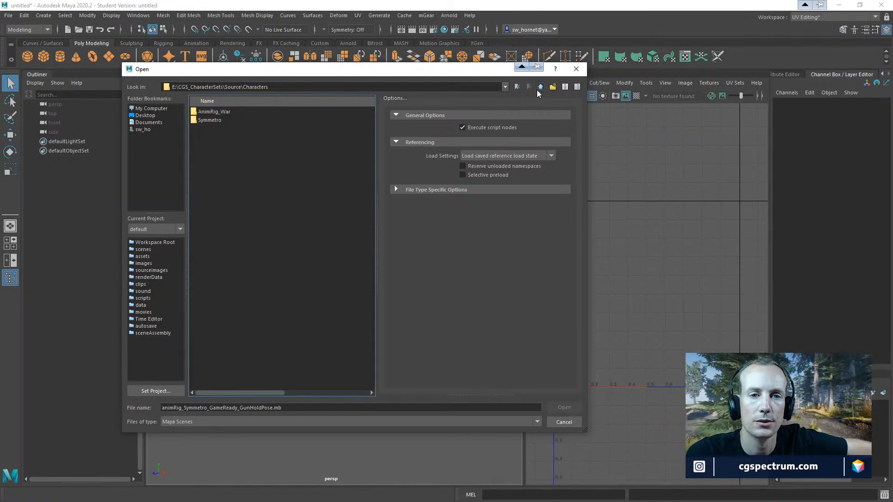
left_click_drag(209, 120, 157, 158)
double_click(209, 120)
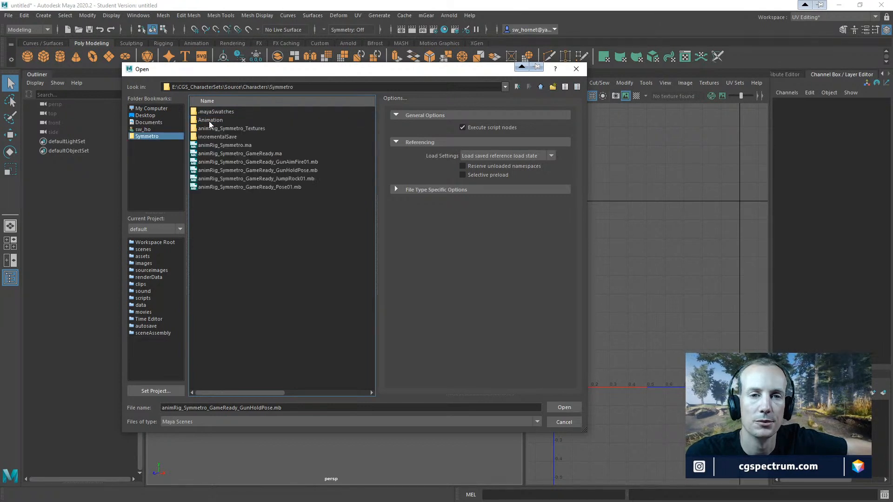
Open animRig_Symmetro_GameReady_GunAimFire01.mb without saving the untitled scene
left_click(293, 164)
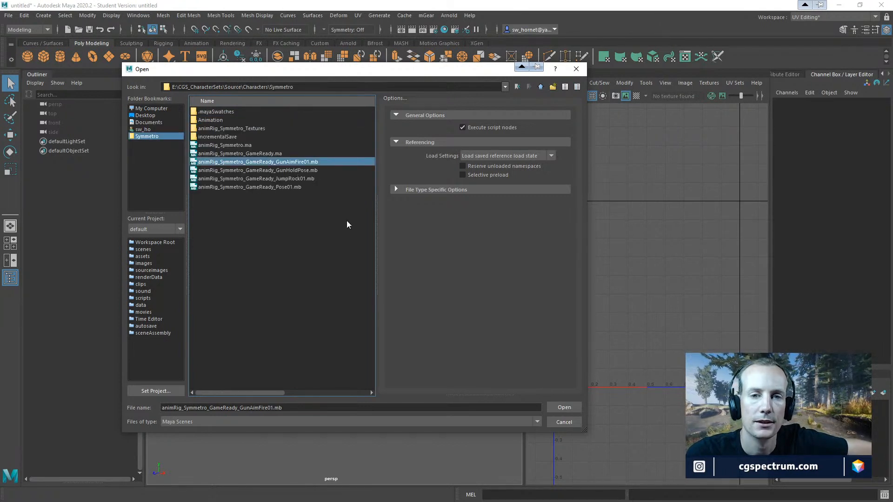
left_click(563, 407)
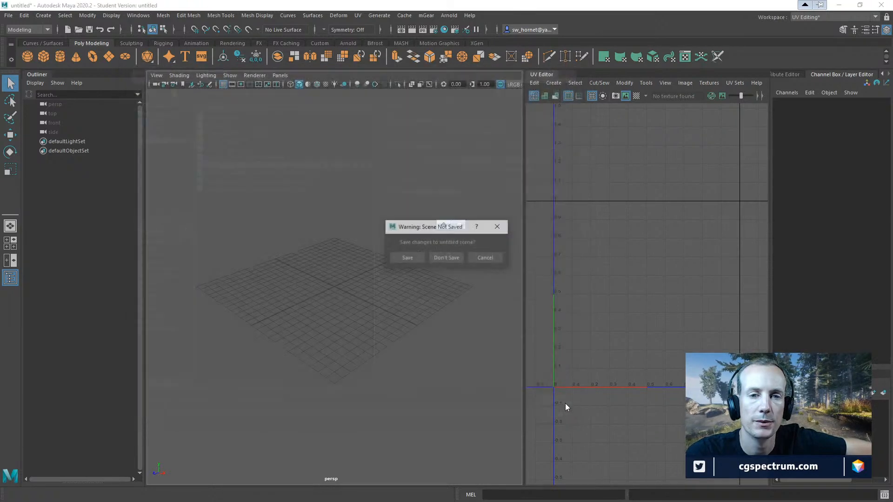
left_click(452, 259)
left_click(440, 261)
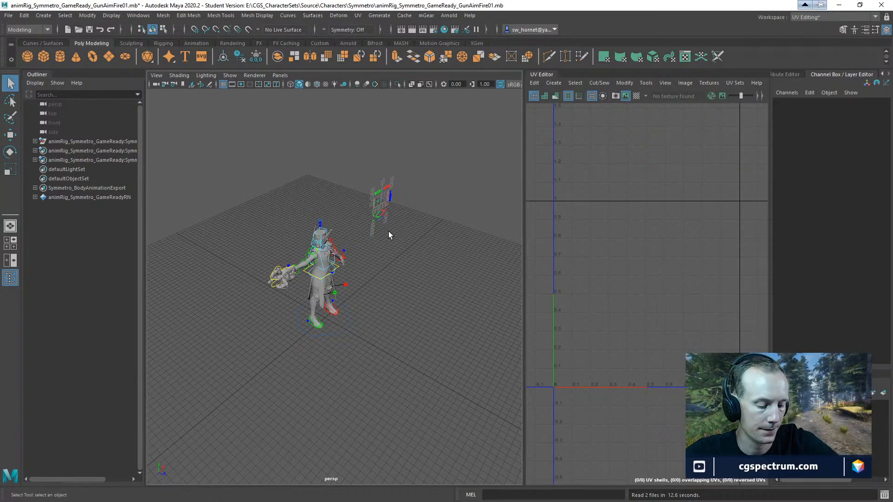
Switch the workspace to Animation for working with the gun-aiming character
left_click_drag(361, 292, 358, 273, "alt")
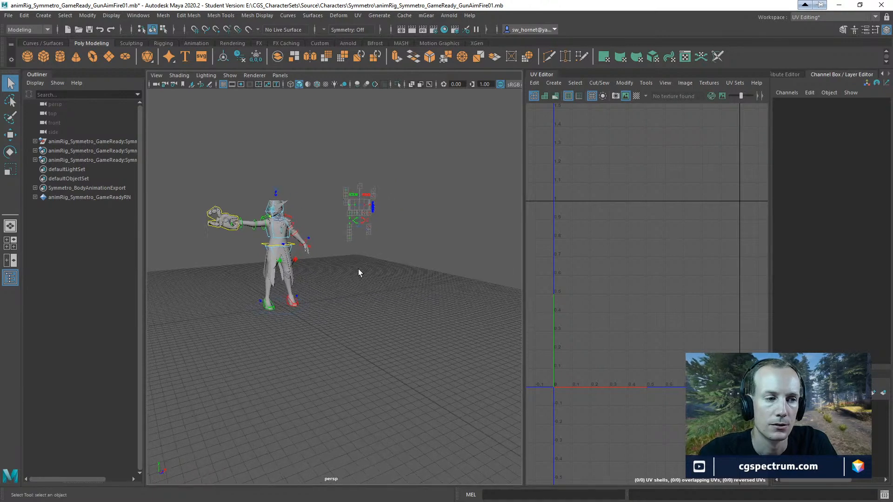
left_click_drag(299, 323, 353, 298, "alt")
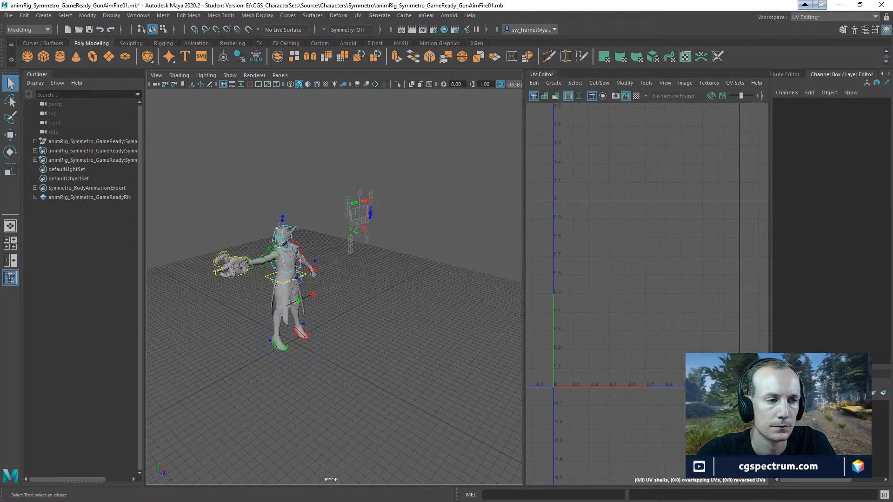
left_click_drag(315, 259, 432, 295, "alt")
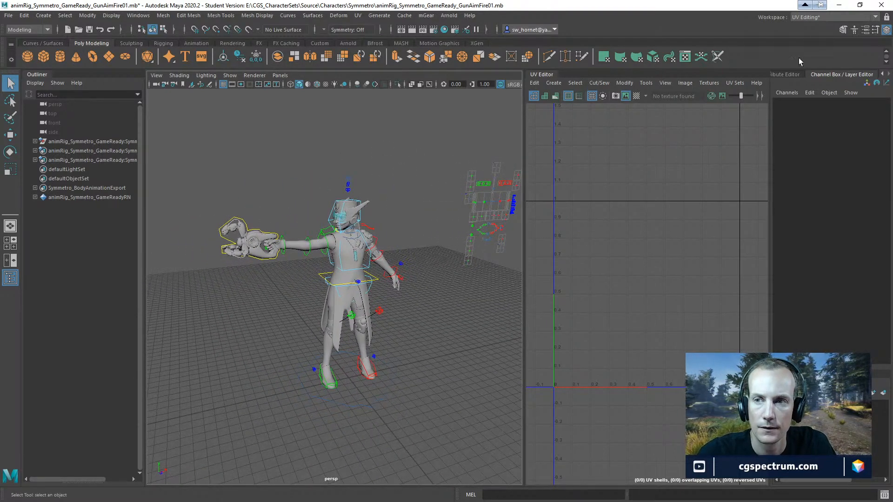
left_click(829, 18)
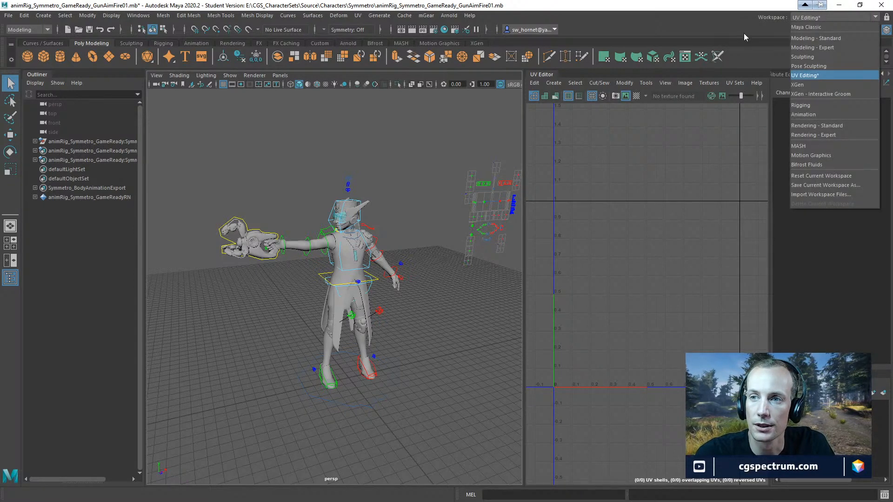
left_click(804, 115)
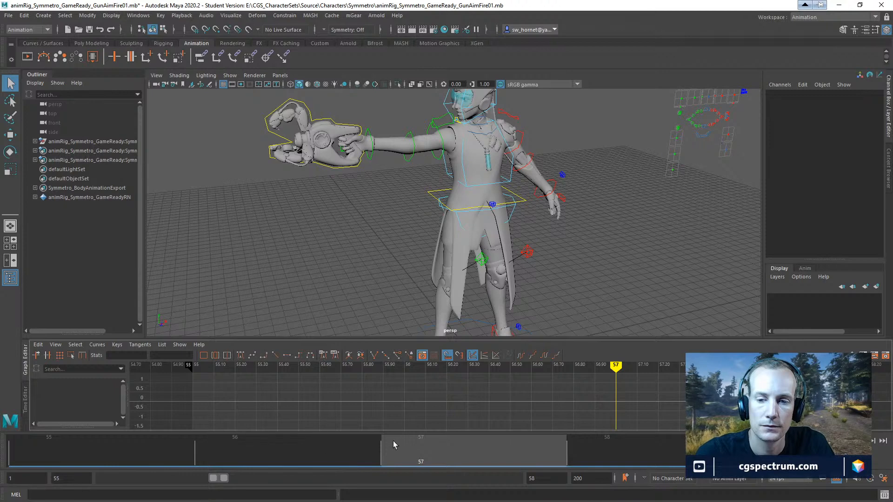
Extend the playback range to frames 1–200 and play the gun-aiming animation from its first frame
left_click_drag(213, 478, 100, 480)
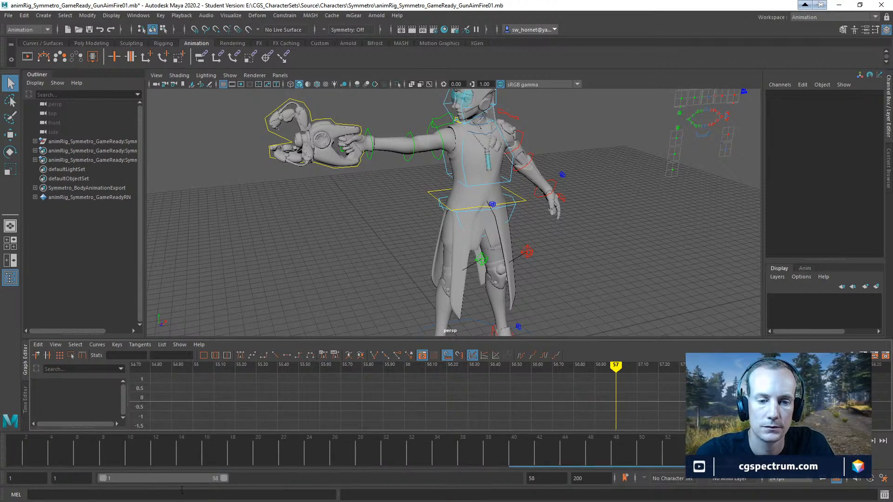
left_click_drag(224, 479, 517, 479)
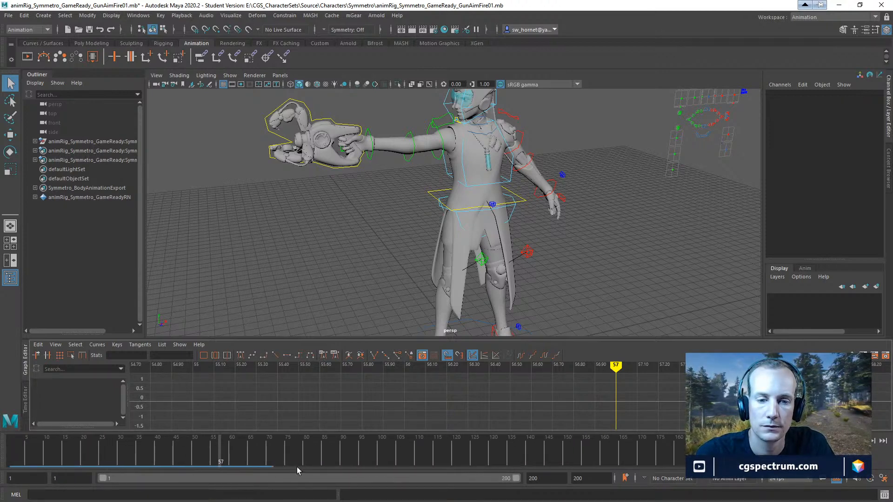
left_click_drag(48, 453, 11, 458)
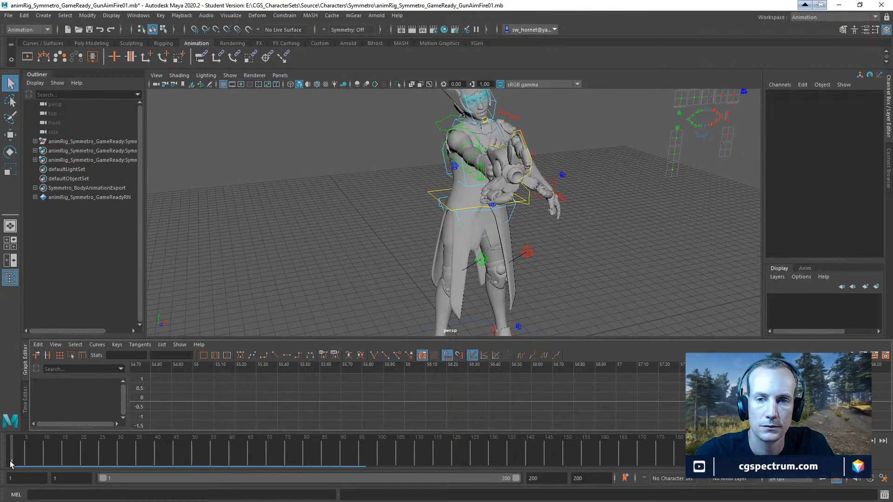
key("alt+v")
left_click_drag(522, 216, 565, 189, "alt")
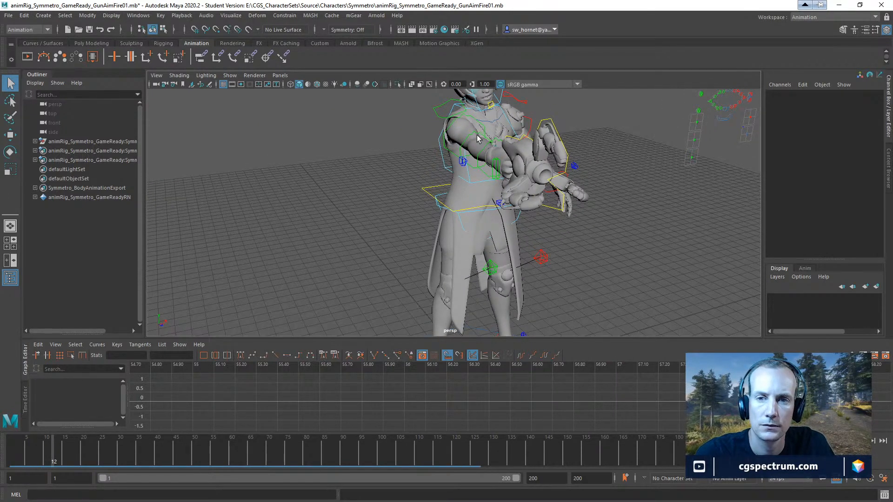
Select the right FK shoulder control, narrow the playback range to frames 36–103 and go to frame 55
left_click(493, 214)
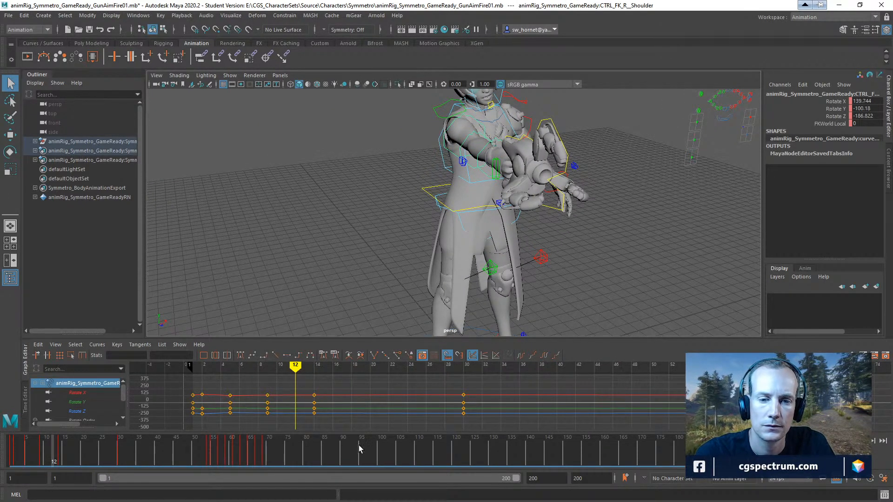
left_click_drag(99, 459, 231, 462)
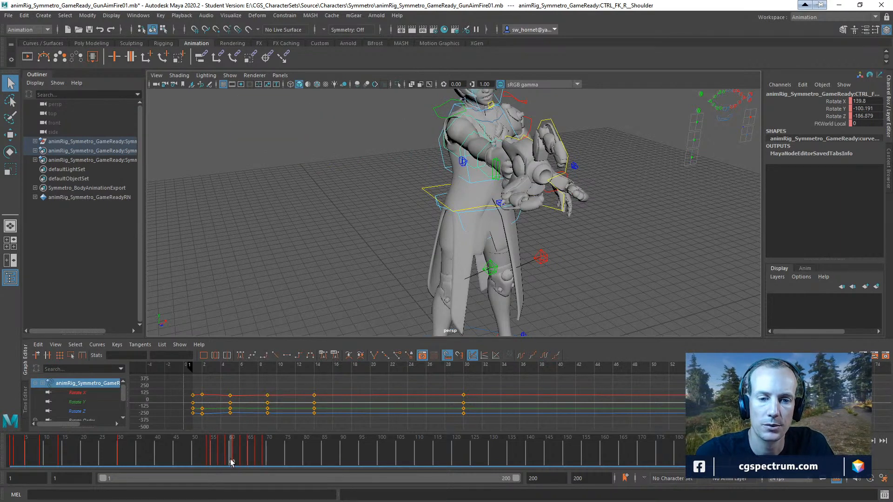
left_click_drag(517, 483, 264, 484)
left_click(217, 457)
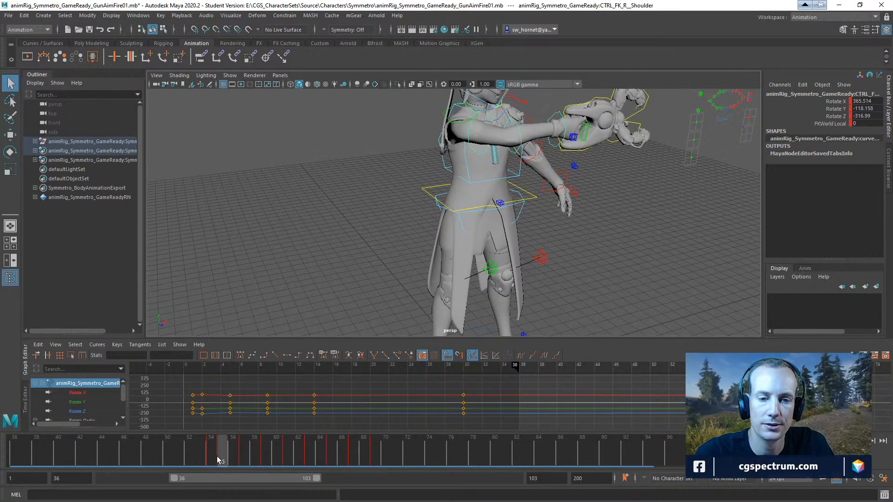
Go to frame 59 and rotate the right FK shoulder control to raise the gun arm upward
left_click_drag(217, 458, 270, 462)
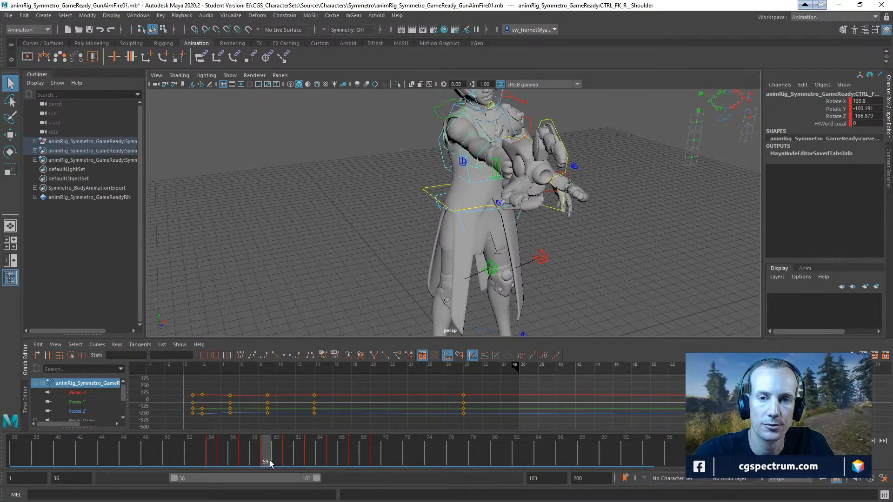
left_click_drag(547, 189, 475, 254, "alt")
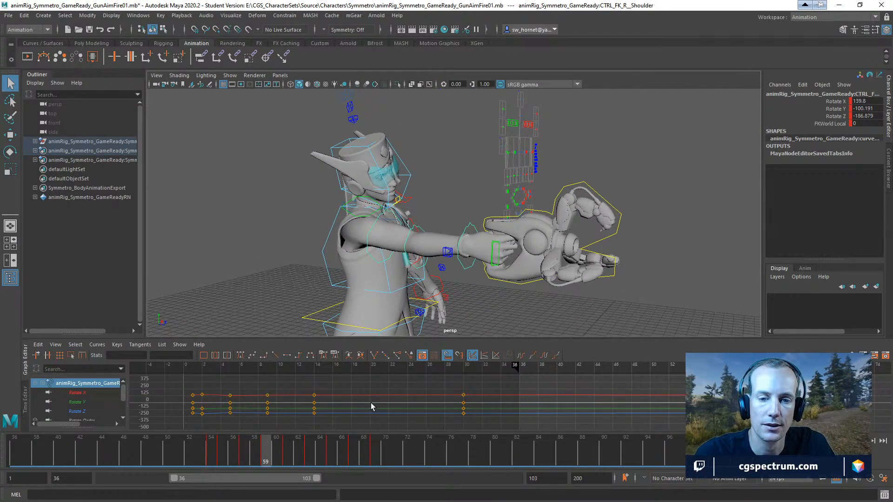
left_click_drag(415, 276, 426, 252, "alt")
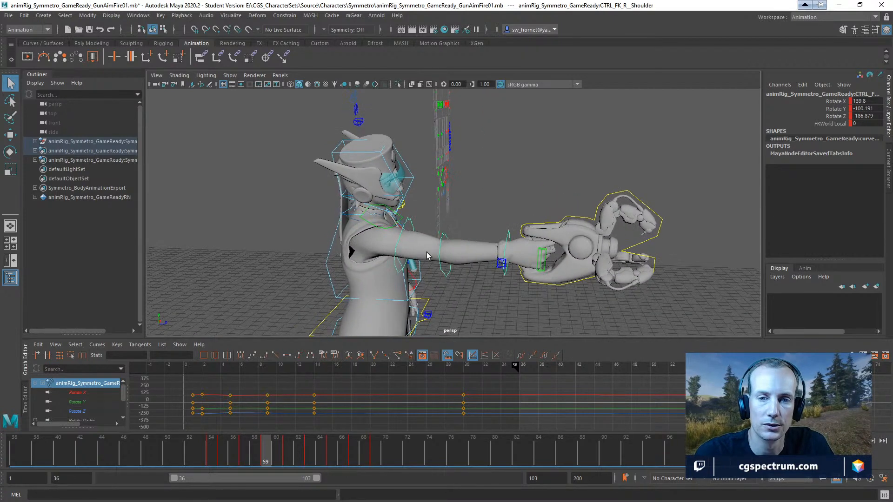
key("e")
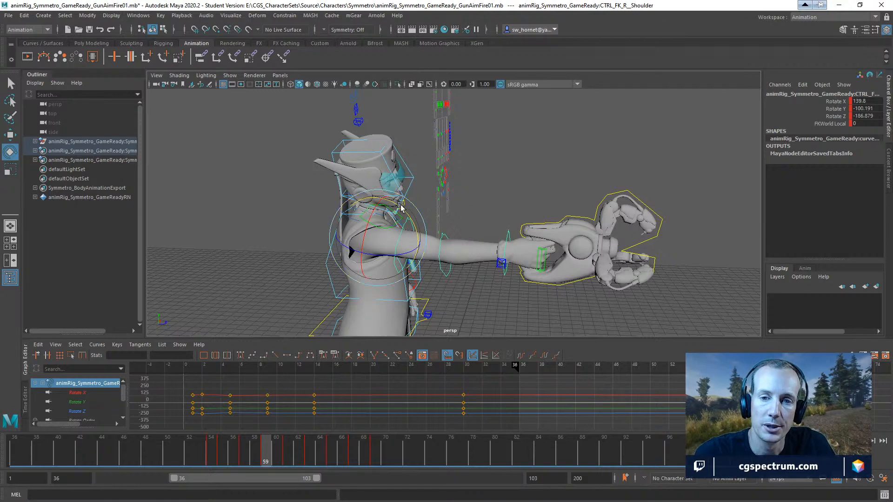
left_click_drag(401, 206, 274, 125)
Rotate the head control back so the character looks up, to about -50 on Rotate X
left_click_drag(356, 195, 417, 174, "alt")
left_click(411, 196)
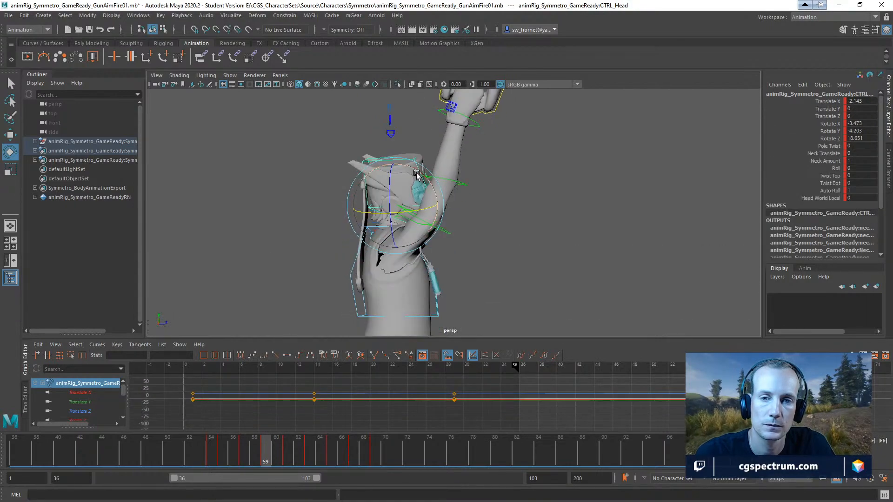
left_click_drag(370, 154, 484, 242)
right_click_drag(484, 242, 587, 235, "alt")
left_click_drag(588, 235, 654, 254, "alt")
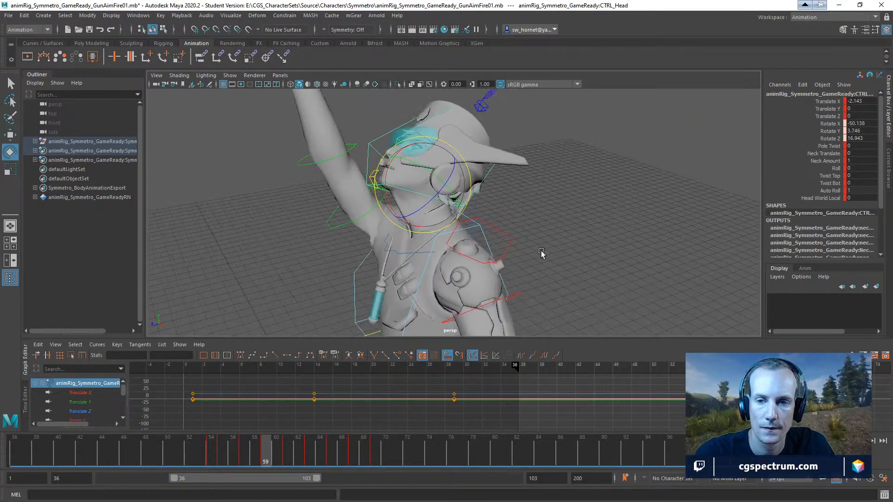
Exclude surfaces from object selection so the neck controls can be picked without selecting the clothing mesh
right_click_drag(543, 256, 610, 271, "alt")
left_click_drag(610, 271, 564, 247, "alt")
left_click_drag(498, 290, 510, 299, "alt")
left_click(572, 273)
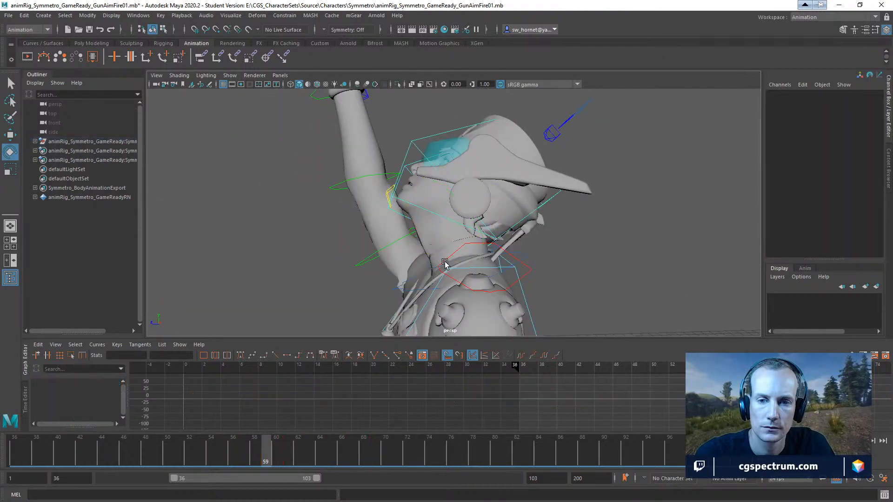
left_click(434, 267)
left_click_drag(433, 267, 455, 286, "alt")
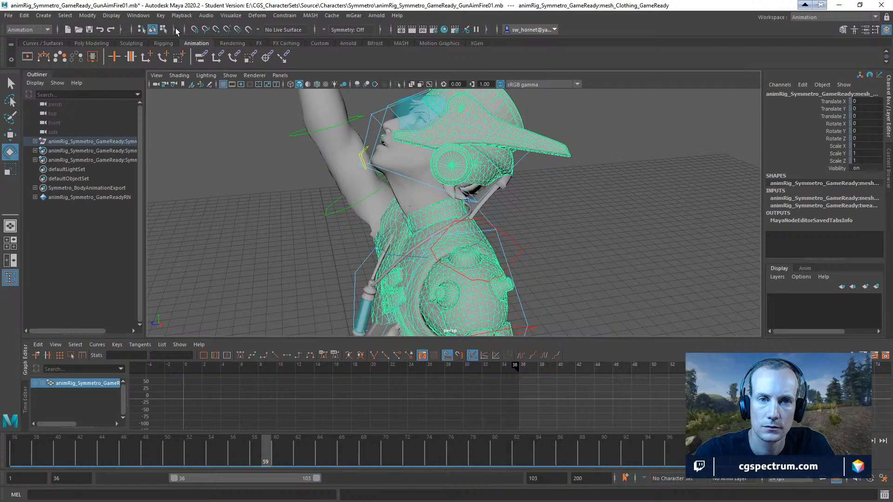
left_click(176, 29)
left_click(222, 30)
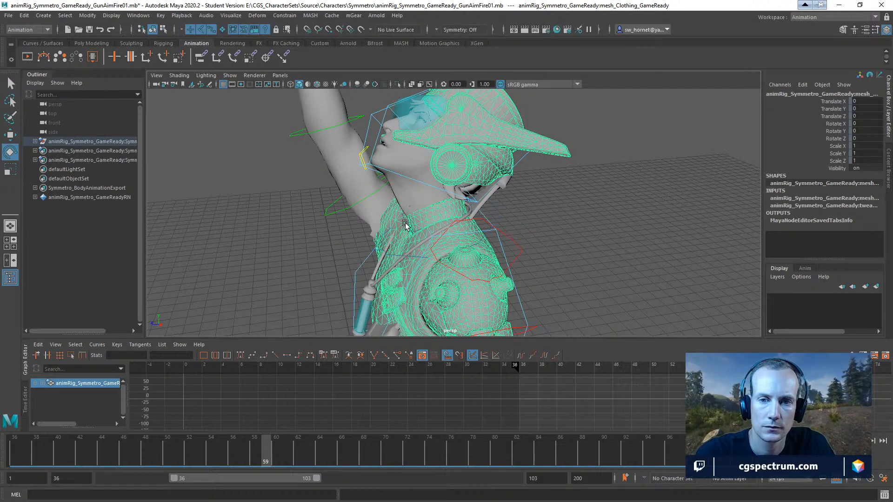
left_click(552, 233)
Try moving the controls around the neck, including the neck pivot, and undo the moves
left_click(410, 231)
left_click_drag(469, 251, 496, 235, "alt")
key("w")
left_click_drag(422, 248, 460, 191)
left_click(411, 202)
left_click(436, 198)
key("ctrl+z")
left_click_drag(480, 238, 516, 242, "alt")
left_click_drag(459, 176, 503, 237)
key("ctrl+z")
Translate the right collar control to about -5.3, 0.4, 18 and rotate the right FK shoulder to about 5.5, -163.4, -43.8
left_click_drag(568, 259, 566, 251, "alt")
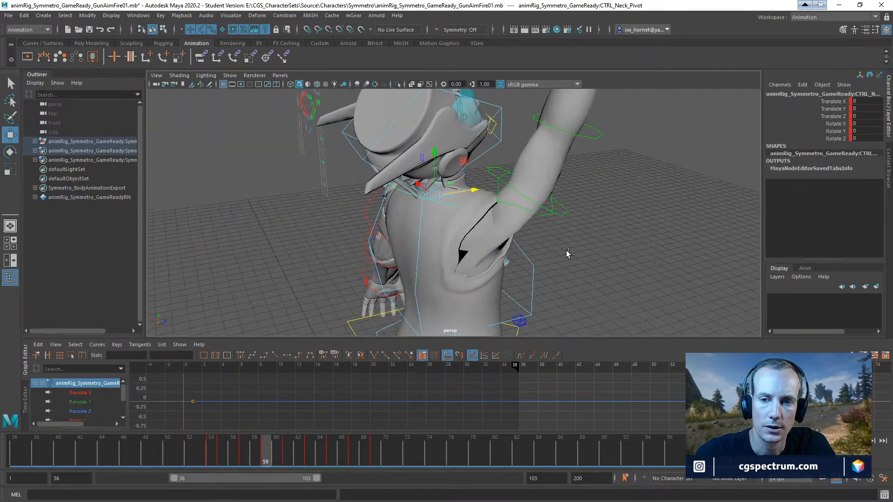
left_click(500, 206)
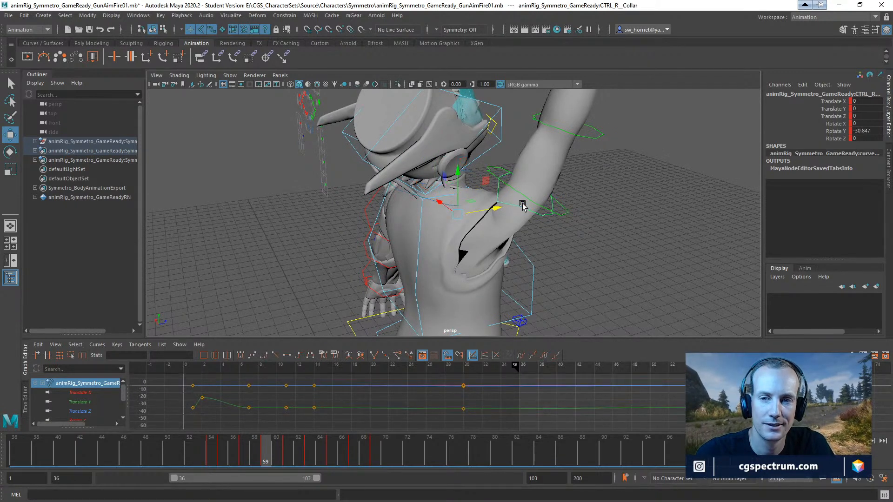
left_click_drag(498, 210, 448, 209)
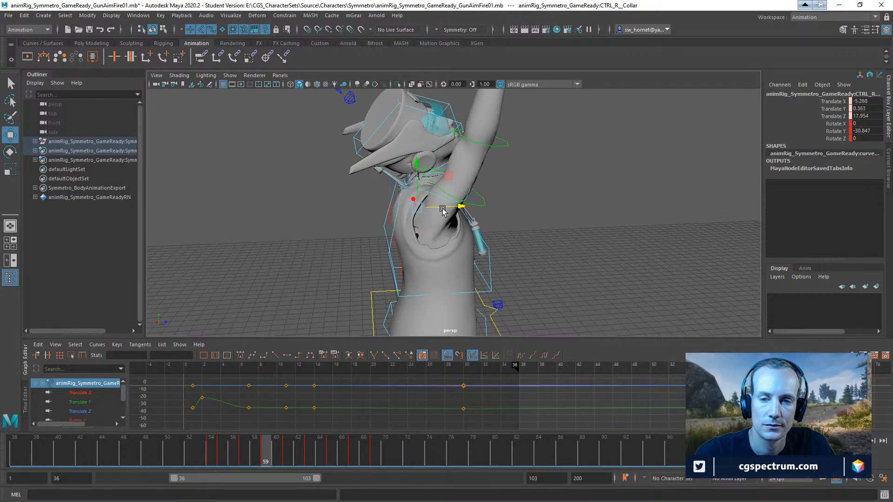
left_click(474, 207)
key("e")
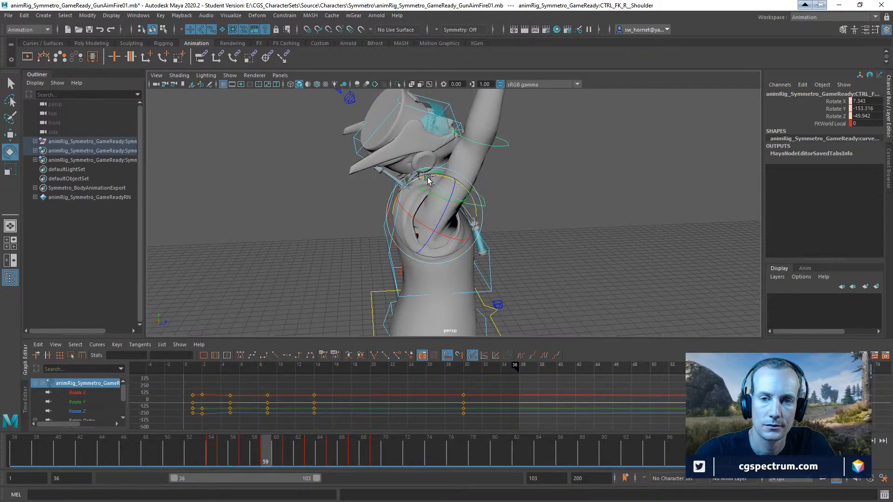
left_click_drag(428, 179, 479, 230)
Examine the raised gun arm and shoulder deformation from the top view and around the perspective view
key("space")
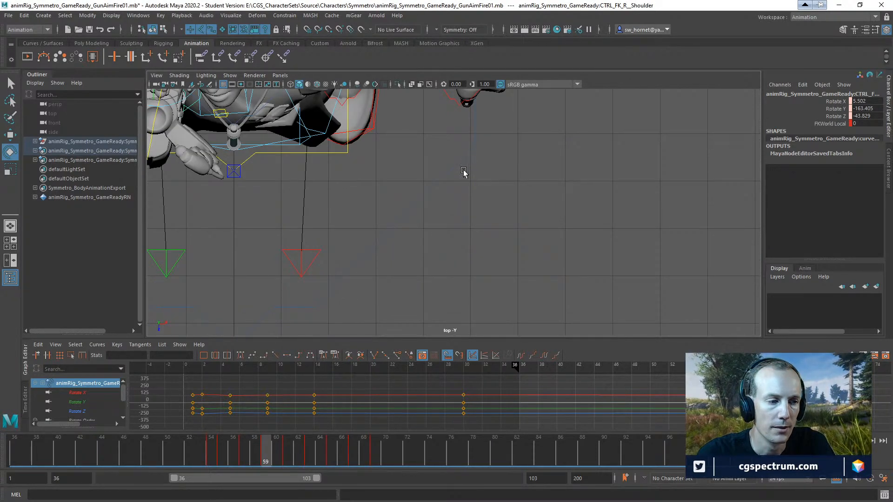
middle_click_drag(460, 165, 567, 264, "alt")
right_click_drag(566, 264, 425, 218, "alt")
middle_click_drag(425, 219, 464, 217, "alt")
left_click(464, 217, "alt")
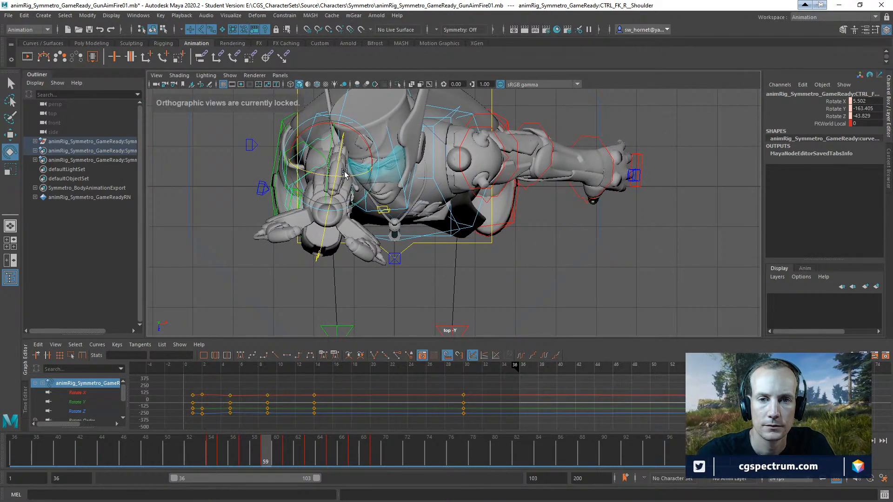
key("space")
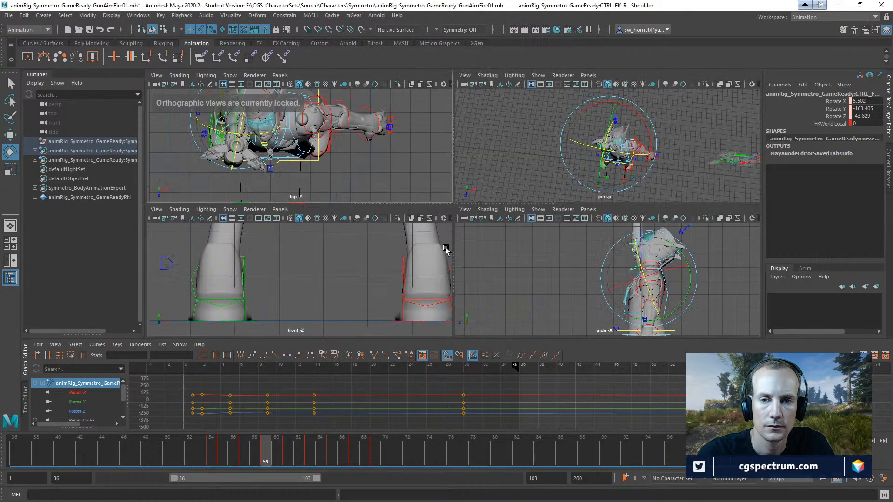
middle_click_drag(569, 167, 515, 156, "alt")
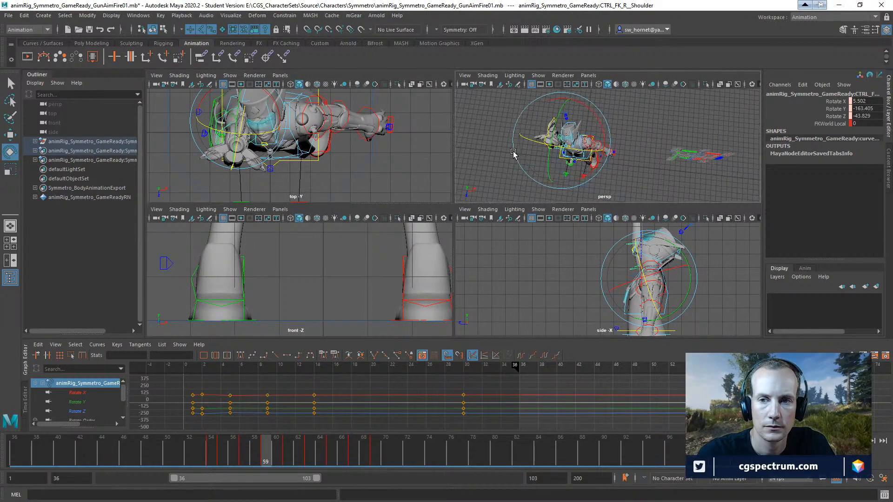
left_click_drag(515, 155, 657, 114, "alt")
right_click_drag(657, 114, 664, 130, "alt")
left_click_drag(664, 131, 614, 145, "alt")
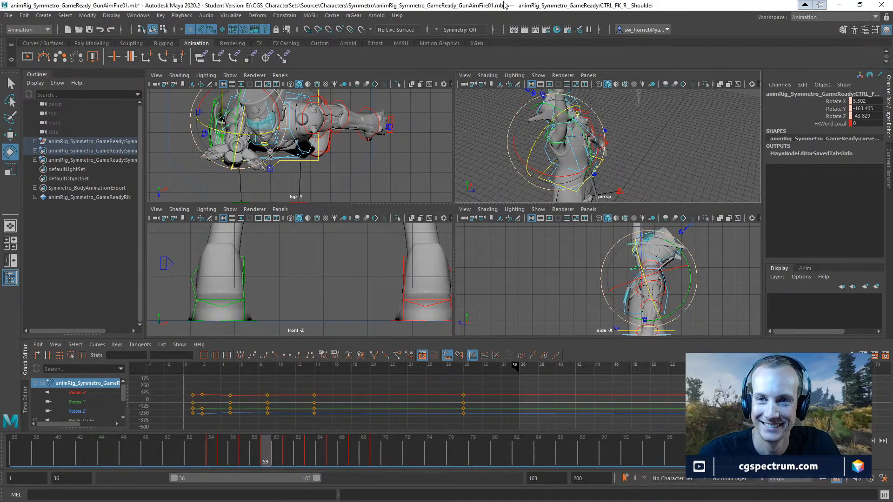
left_click_drag(519, 158, 604, 130, "alt")
right_click_drag(605, 130, 689, 137, "alt")
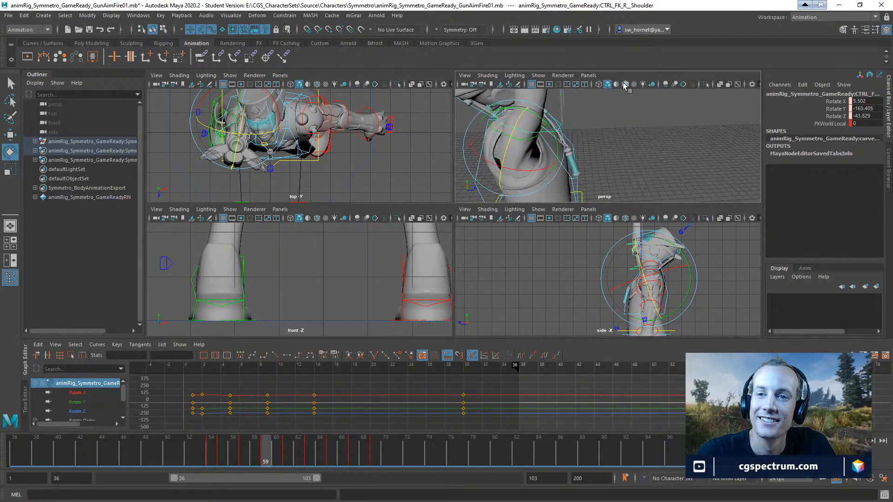
Show wireframe on shaded in the perspective view and rotate the right FK elbow to about -15.4 on Rotate Y
left_click(625, 84)
middle_click_drag(640, 111, 671, 163, "alt")
right_click_drag(672, 163, 634, 155, "alt")
left_click(610, 141)
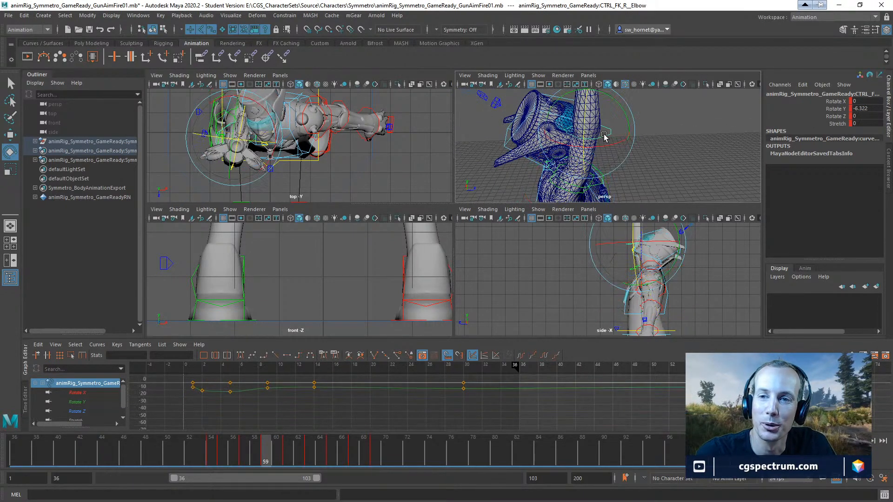
left_click_drag(610, 141, 618, 149, "alt")
left_click_drag(611, 109, 606, 107)
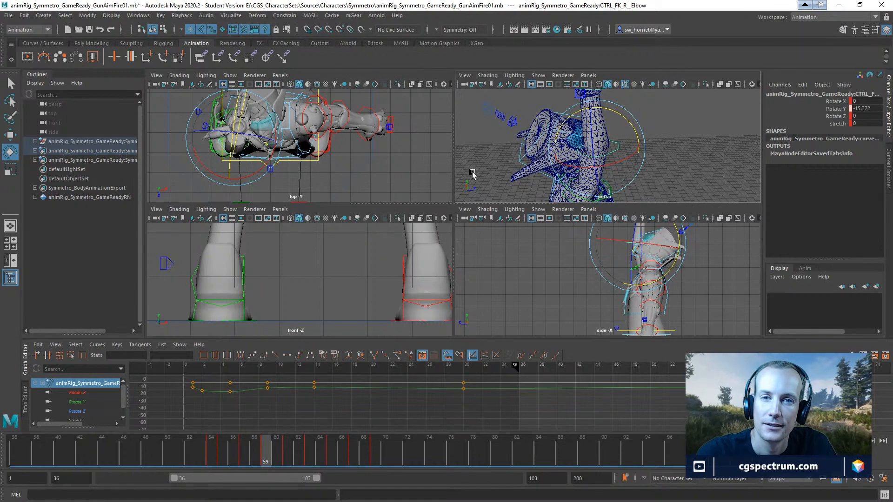
left_click_drag(463, 178, 493, 144, "alt")
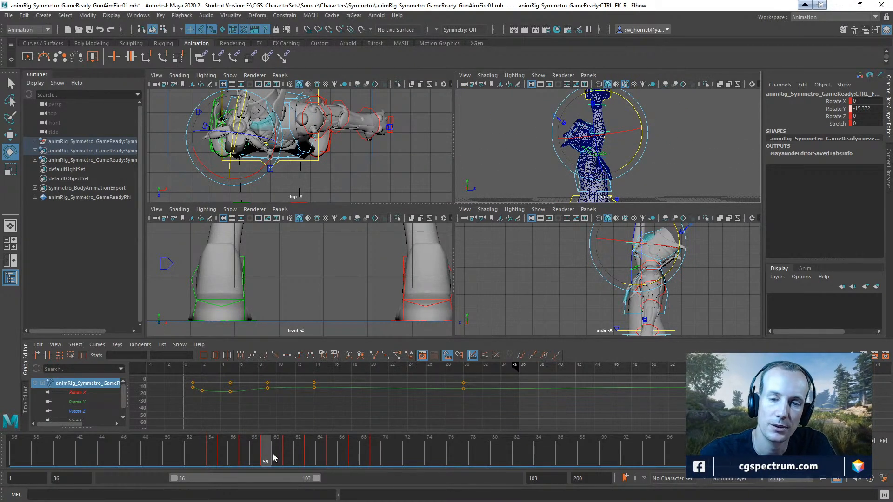
Turn on automatic keyframing, scrub around the aiming pose and return to frame 59
mouse_move(263, 460)
left_mouse_down()
mouse_move(246, 460)
mouse_move(309, 460)
mouse_move(281, 456)
left_mouse_up()
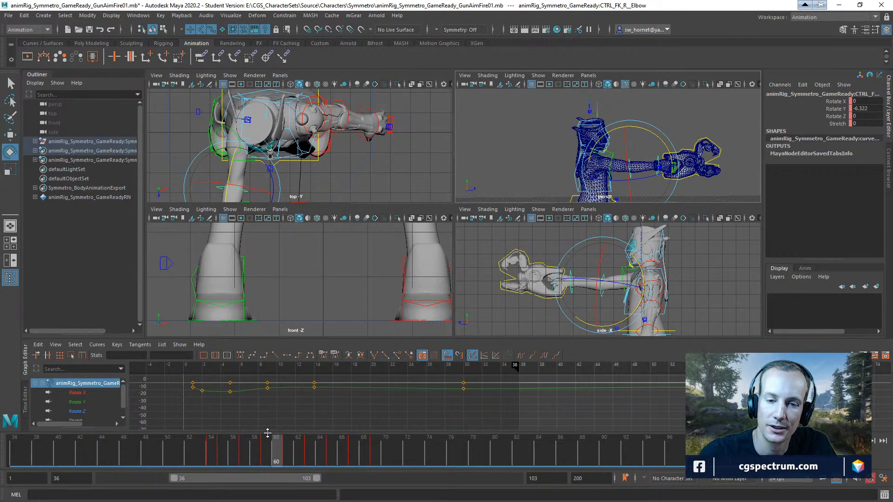
left_click_drag(274, 461, 245, 458)
mouse_move(258, 461)
left_mouse_down()
mouse_move(267, 461)
mouse_move(237, 463)
mouse_move(262, 468)
left_mouse_up()
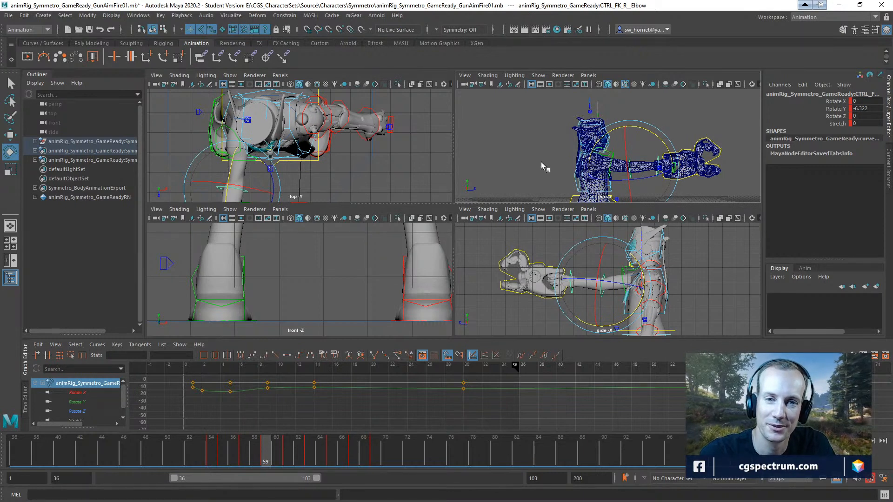
Rotate the right FK shoulder control at frame 59 to about 186.7, -11.4, -228 to point the gun arm upward
right_click_drag(608, 151, 797, 200, "alt")
right_click_drag(721, 149, 633, 150, "alt")
middle_click_drag(648, 144, 658, 67, "alt")
left_click_drag(669, 81, 670, 113, "alt")
middle_click_drag(667, 135, 669, 179, "alt")
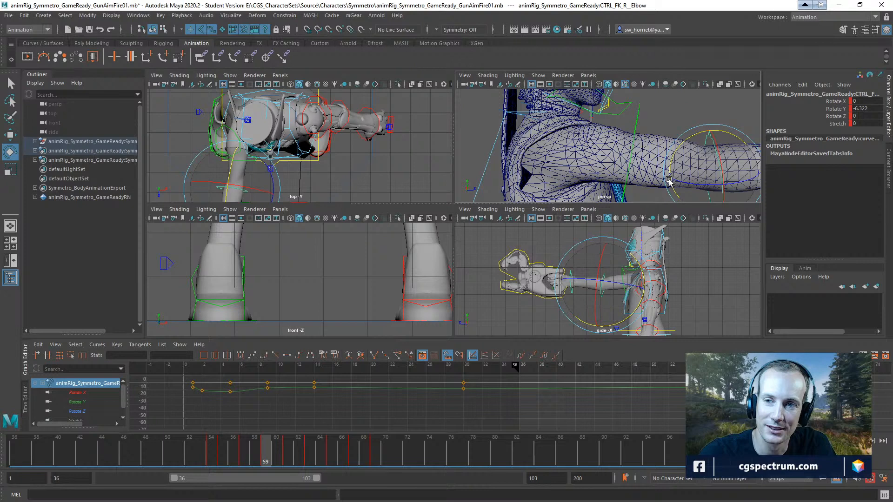
left_click(633, 138)
right_click_drag(632, 138, 608, 138, "alt")
left_click_drag(610, 110, 602, 180)
middle_click_drag(694, 111, 635, 74, "alt")
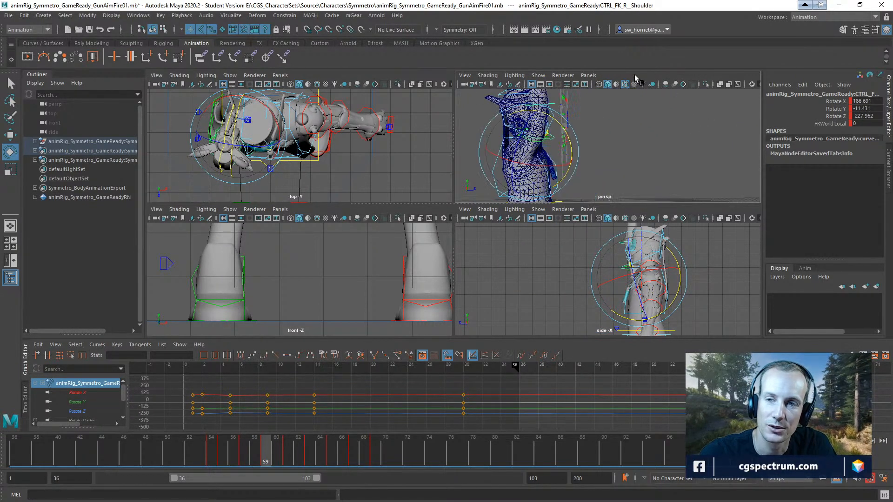
Refine the right FK shoulder's twist to about 181 on Rotate X
left_click_drag(645, 117, 582, 139, "alt")
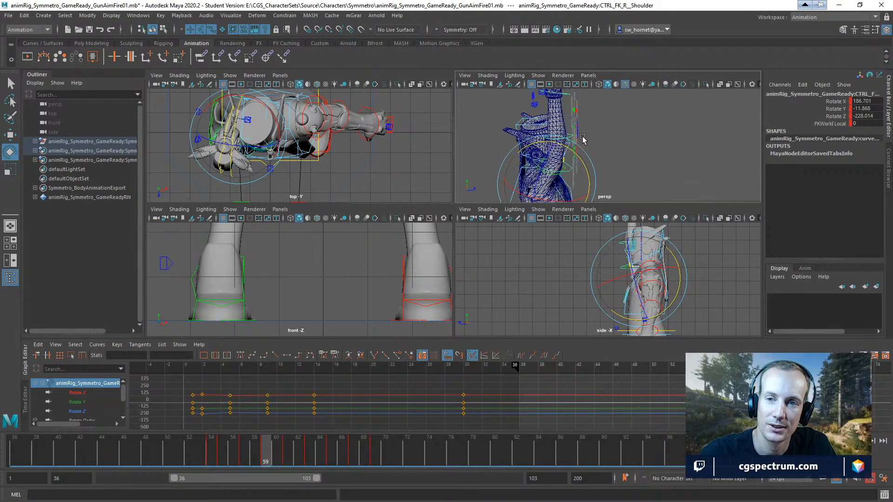
middle_click_drag(582, 137, 588, 107, "alt")
left_click_drag(575, 147, 575, 145)
middle_click_drag(600, 116, 611, 147, "alt")
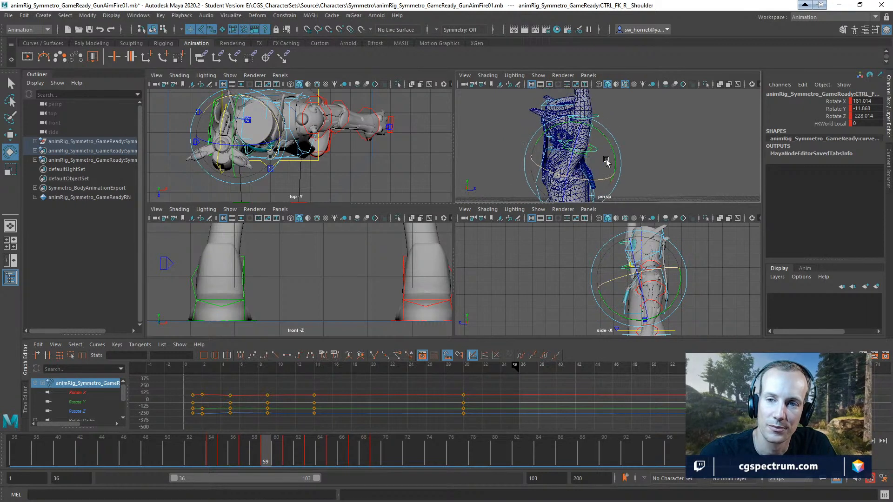
Rotate the right collar control to about -9.1, -25.4, 17.9 to lift the shoulder with the raised arm
left_click_drag(607, 160, 646, 176, "alt")
left_click(710, 127)
left_click(651, 170)
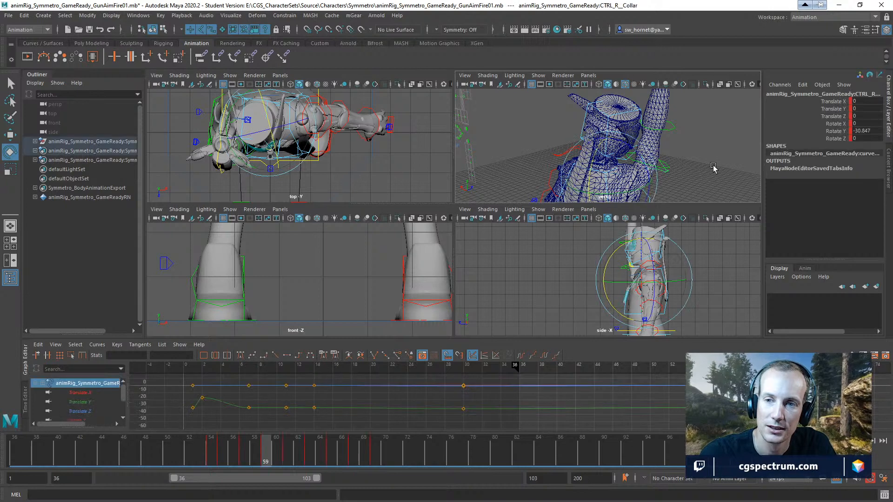
scroll(714, 165, "up", 5)
left_click_drag(579, 139, 522, 121)
mouse_move(616, 133)
left_mouse_down("alt")
mouse_move(628, 144)
mouse_move(591, 156)
mouse_move(568, 151)
mouse_move(619, 145)
left_mouse_up("alt")
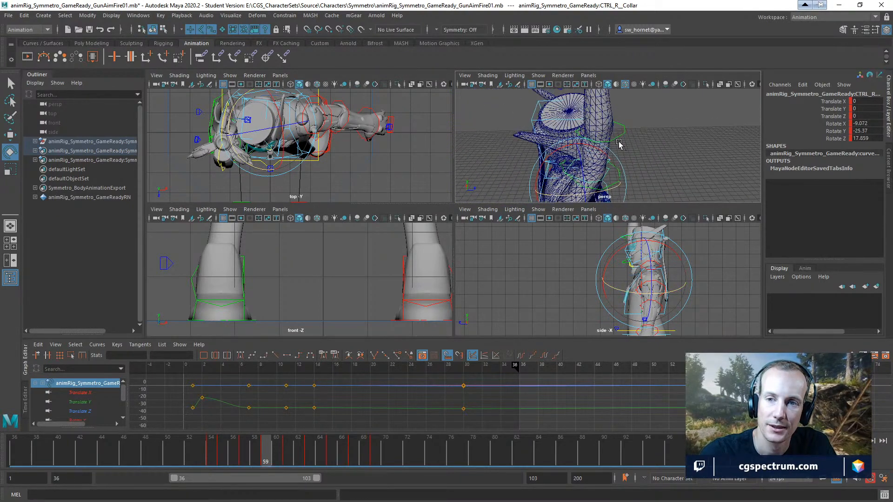
Tilt the head control back to about -48.4 on Rotate X
left_click(541, 122)
left_click_drag(564, 150, 687, 194, "alt")
scroll(681, 158, "up", 10)
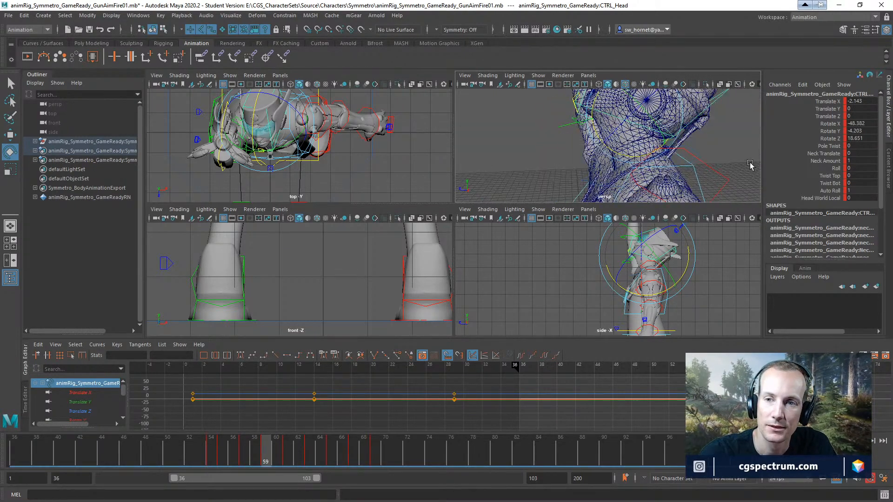
Try moving the lower neck control to about -0.16 on Translate Y and -0.65 on Translate Z, and undo it
left_click(655, 153)
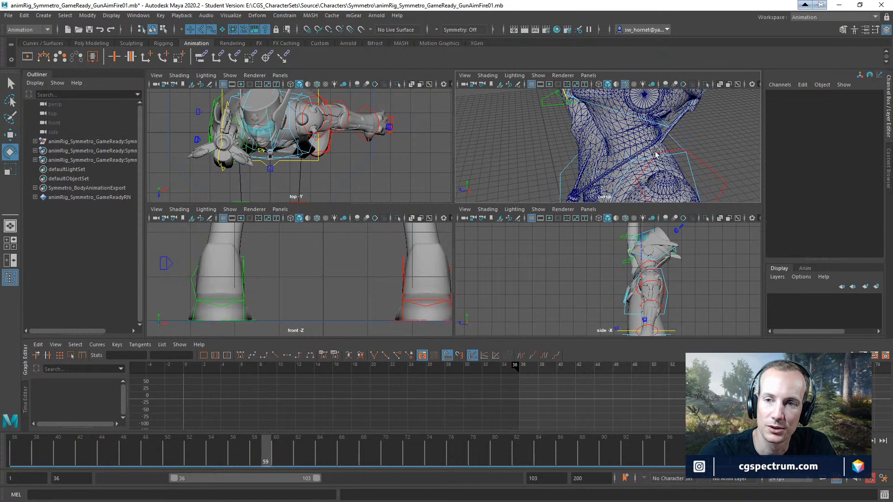
left_click(607, 140)
left_click(604, 139)
left_click_drag(604, 139, 631, 143, "alt")
key("w")
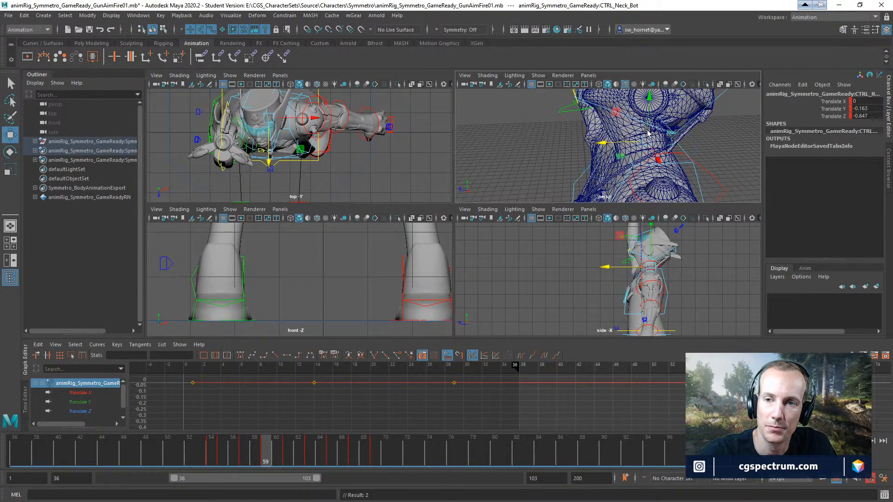
key("ctrl+z")
key("ctrl+z")
Move the head control backward to about -3.8 on Translate Z
left_click(684, 126)
middle_click_drag(683, 126, 668, 146, "alt")
right_click_drag(668, 146, 581, 148, "alt")
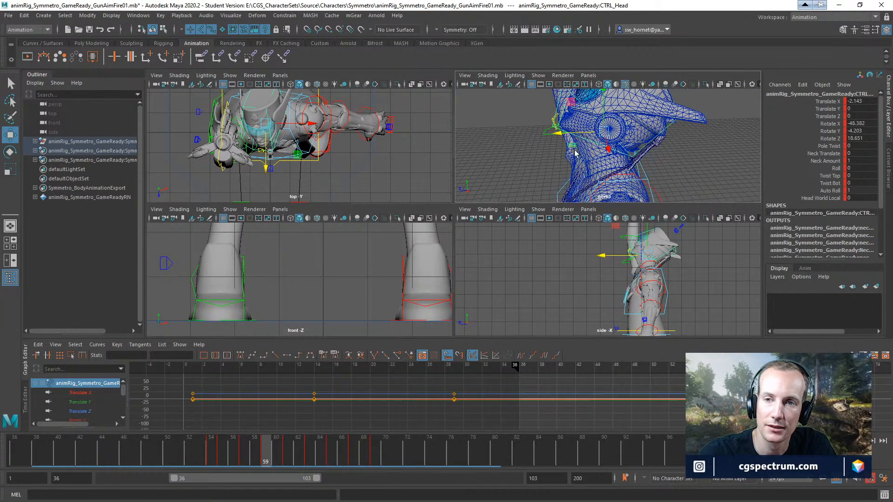
left_click_drag(571, 134, 670, 168)
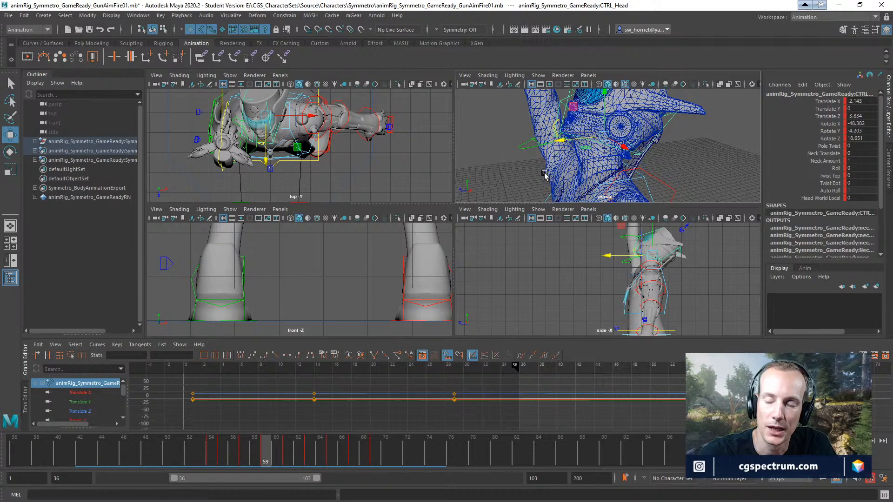
Open Hypershade, remove its Property Editor and Material Viewer panels, and close the window
left_click_drag(546, 177, 555, 117, "alt")
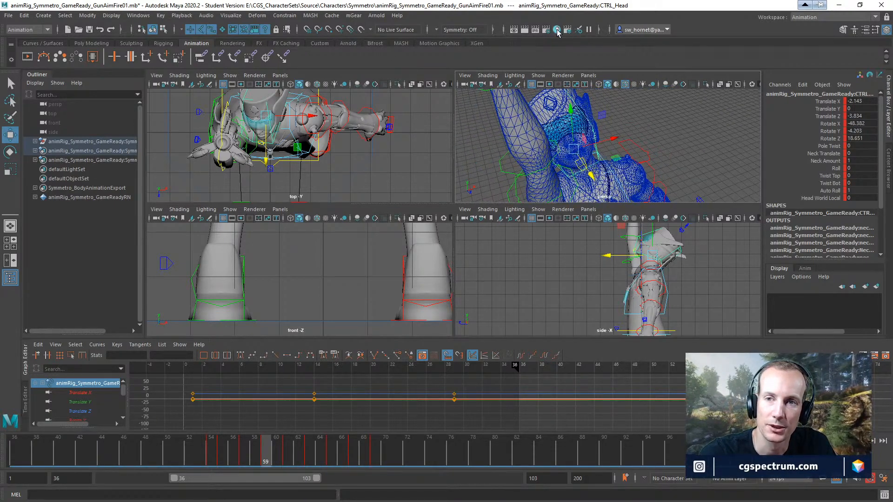
left_click(558, 30)
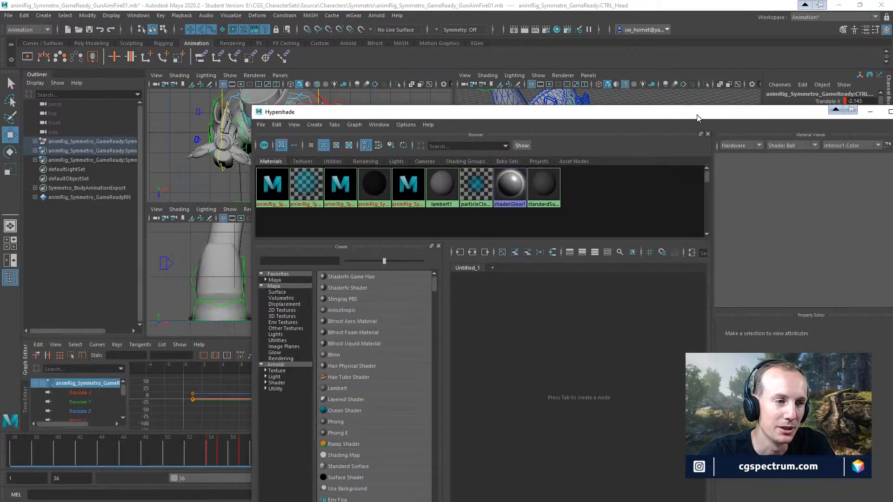
left_click_drag(697, 114, 715, 64)
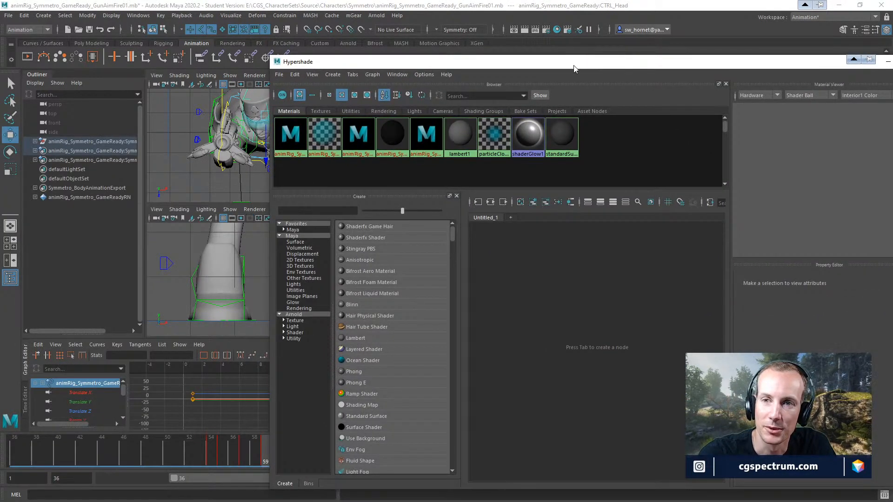
left_click_drag(575, 69, 516, 51)
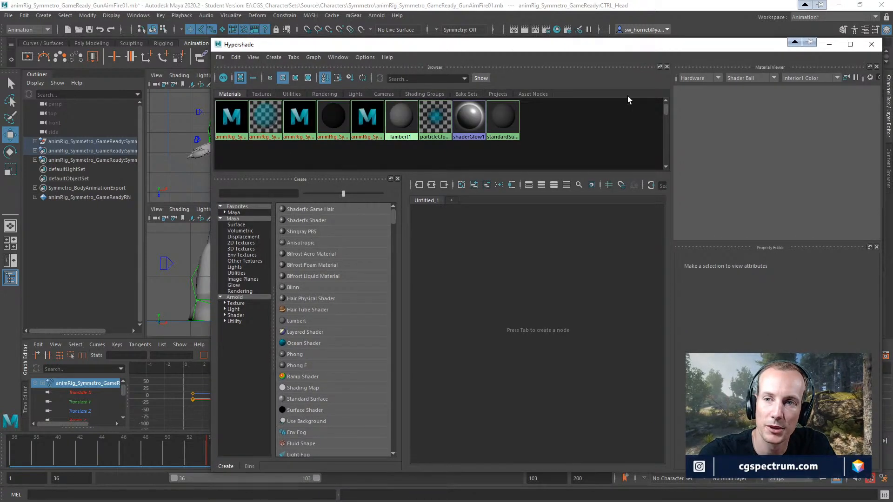
left_click(876, 248)
left_click(877, 68)
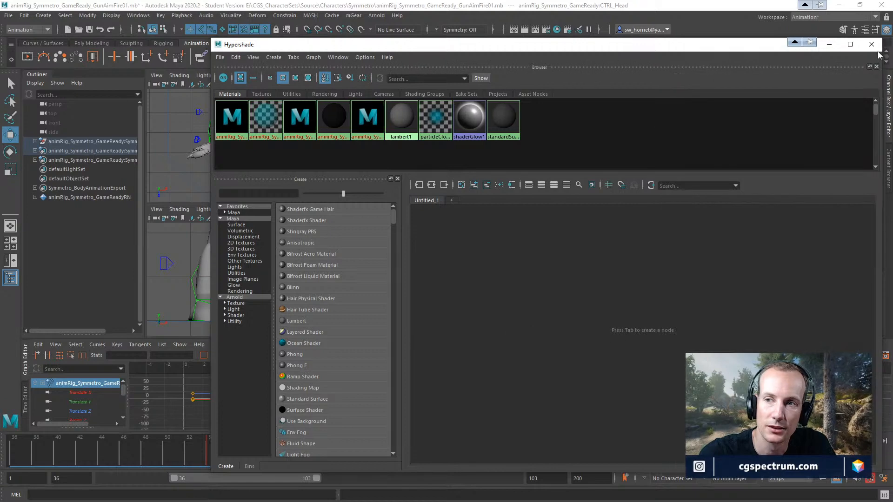
left_click(872, 44)
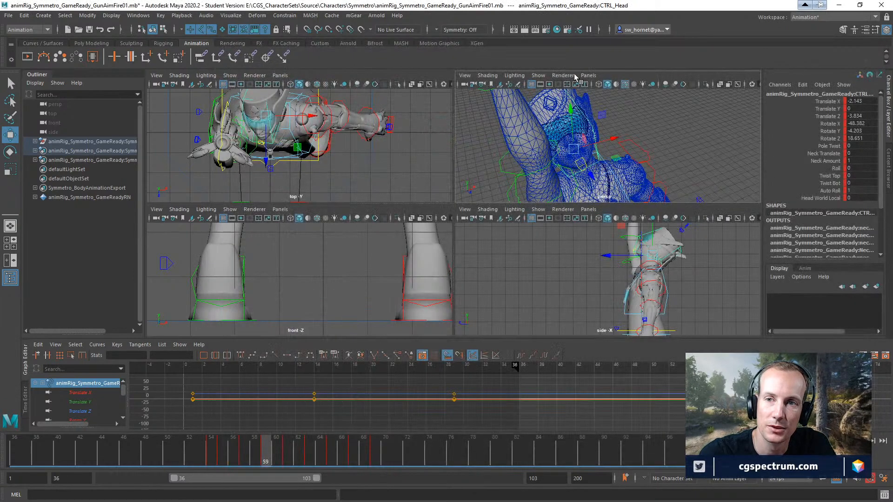
Reopen Hypershade to check its panel layout, look through its available window commands, and close it
left_click(557, 30)
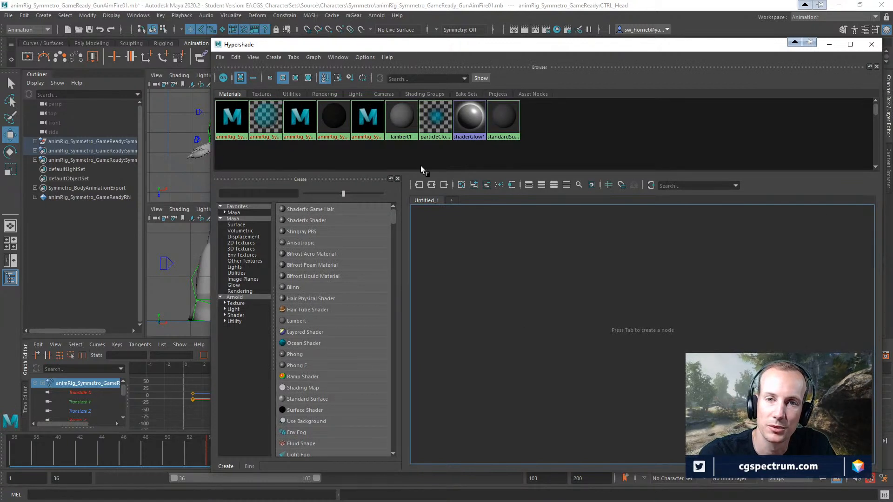
left_click(338, 58)
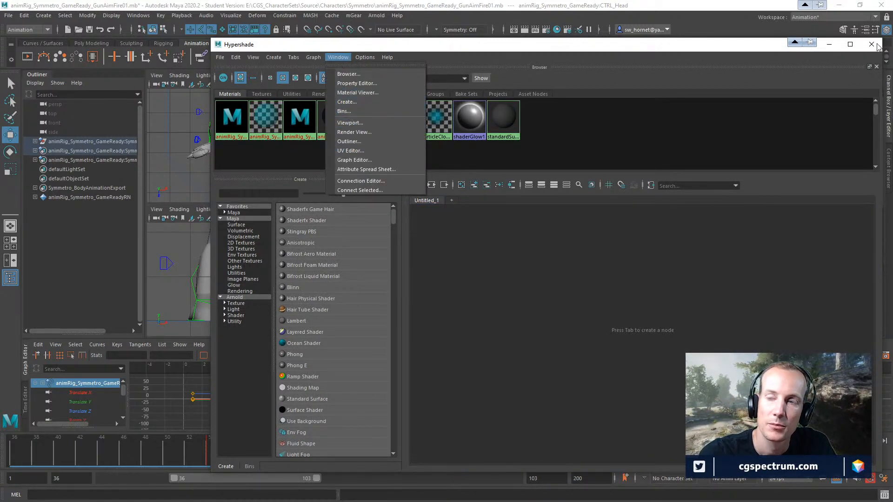
mouse_move(388, 57)
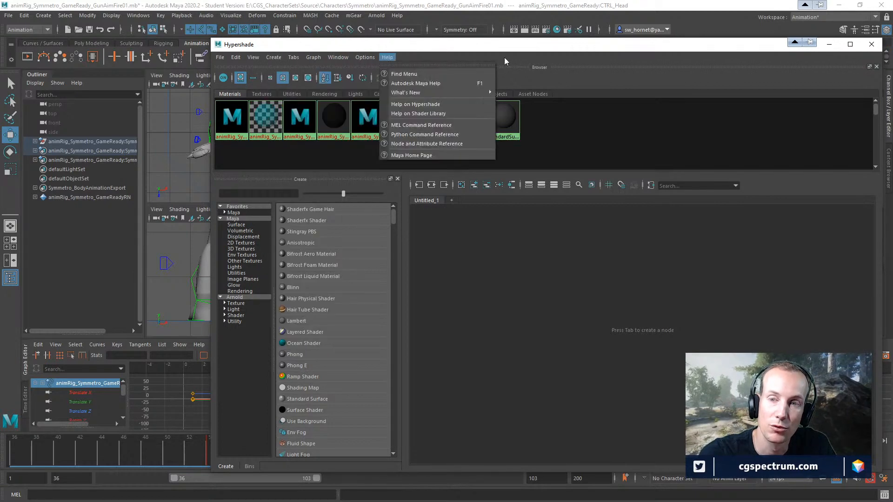
left_click(365, 58)
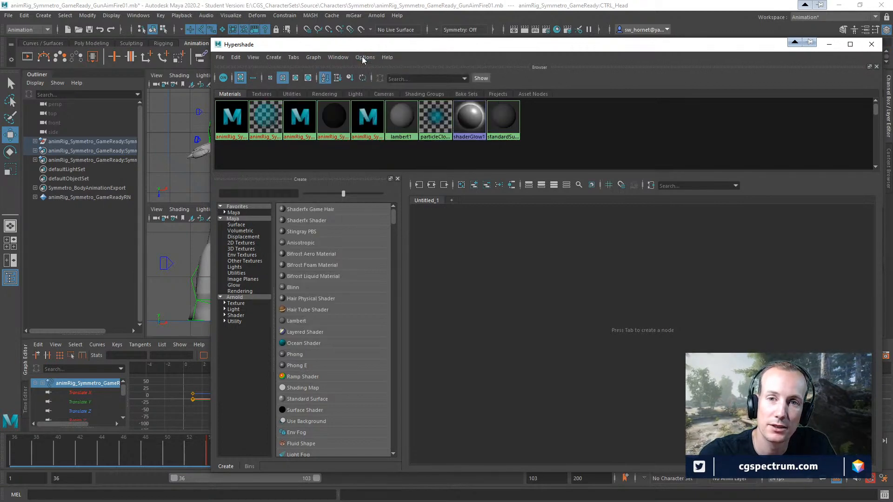
left_click(365, 59)
mouse_move(340, 59)
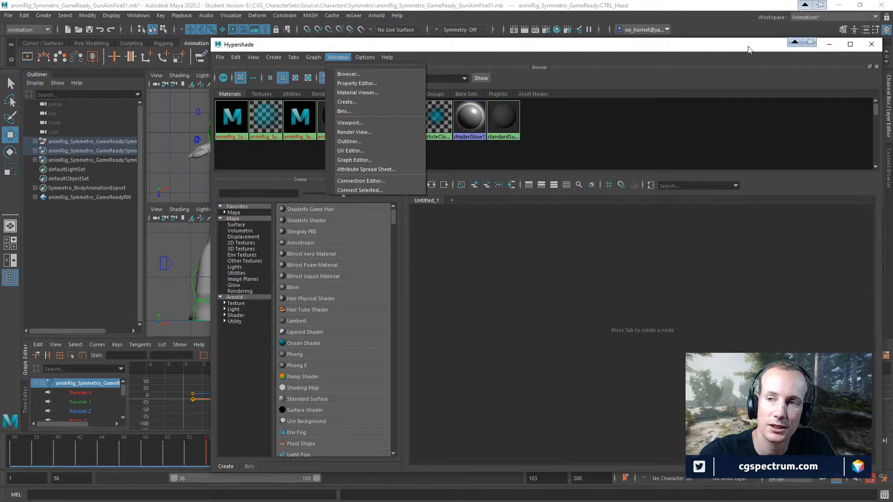
left_click(874, 48)
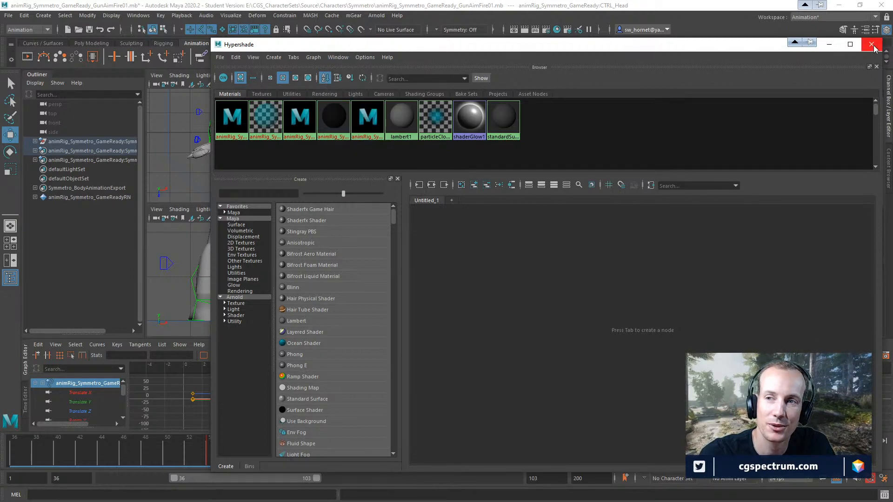
left_click(872, 45)
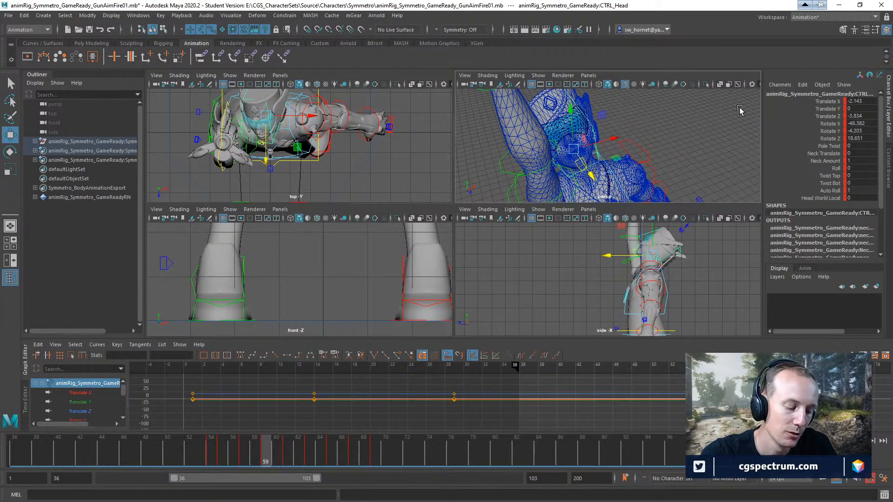
Switch to File Explorer and browse to the Documents\maya\2020\prefs folder
key("super+e")
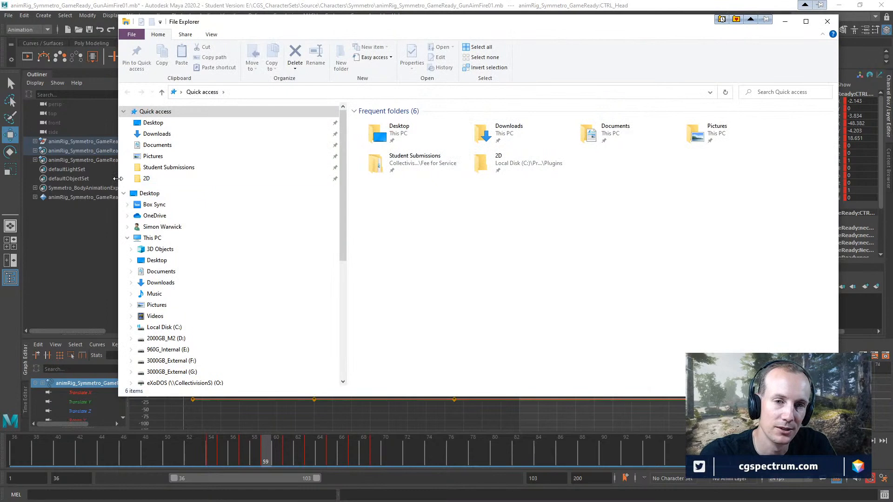
left_click(157, 144)
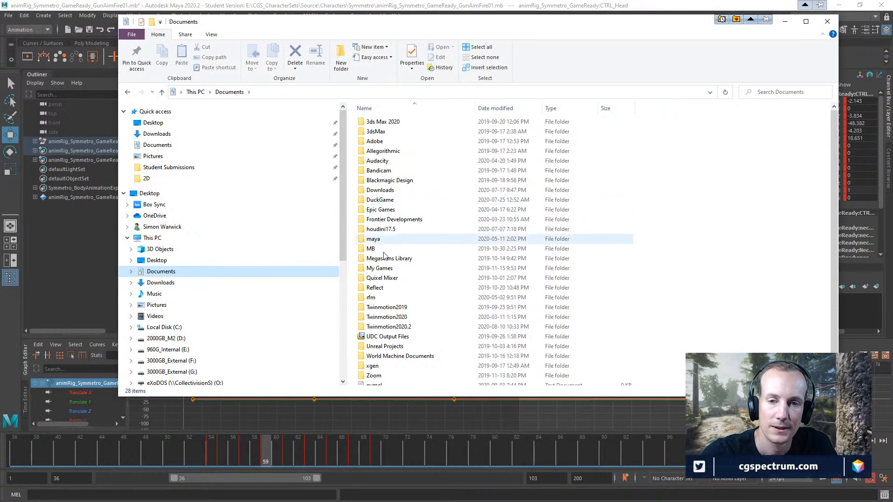
double_click(377, 240)
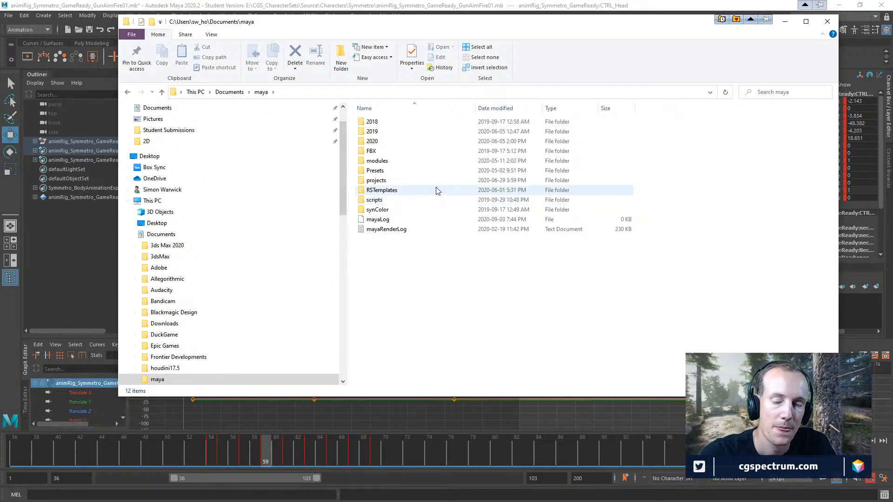
double_click(372, 141)
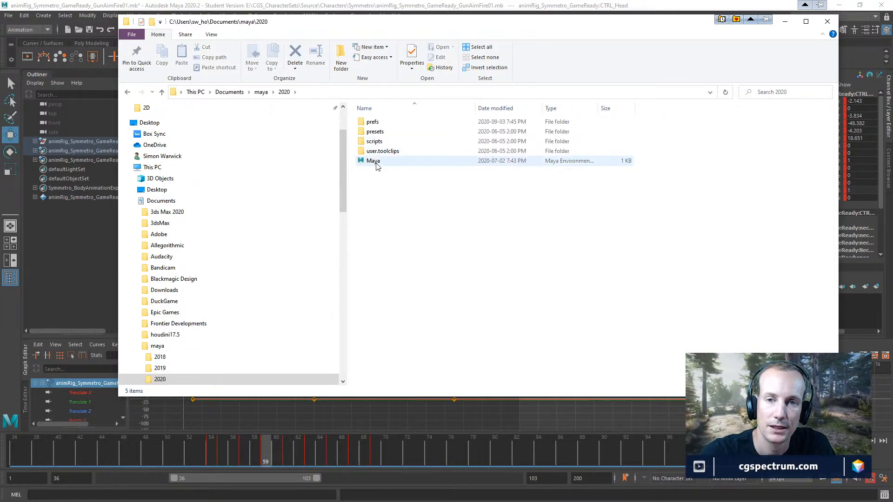
double_click(376, 123)
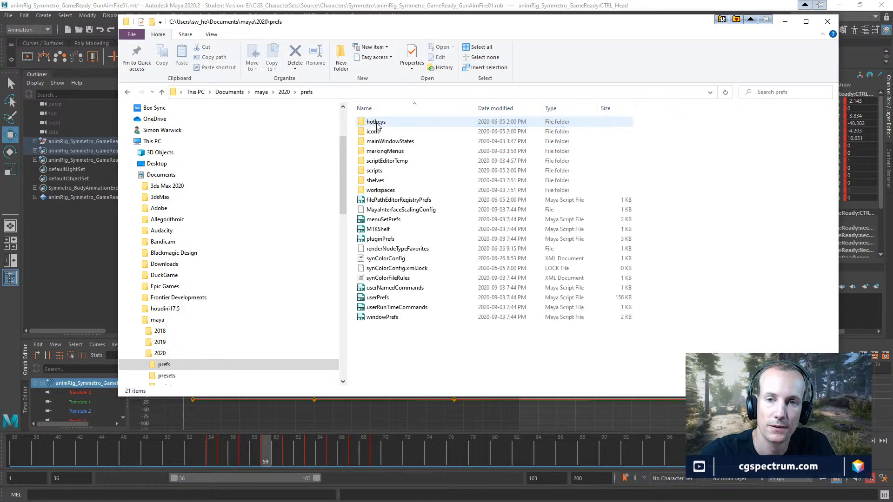
Try to open the userPrefs script file for editing in Notepad++
left_click(388, 298)
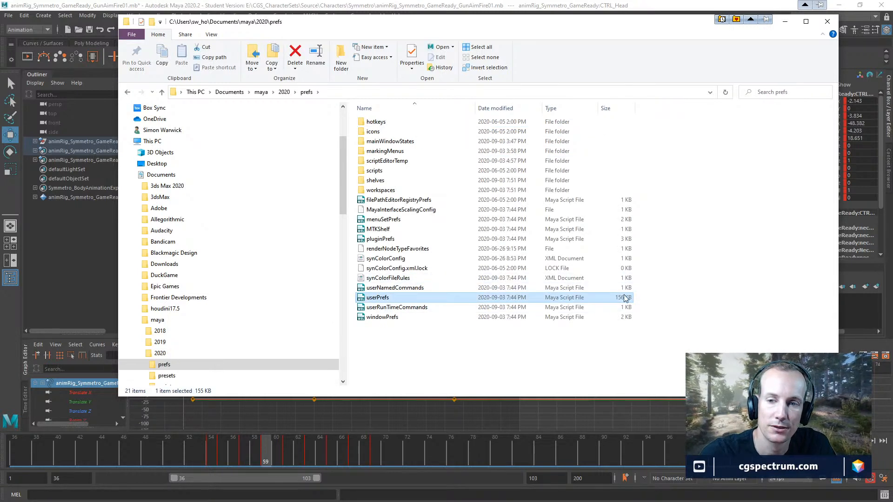
right_click(377, 302)
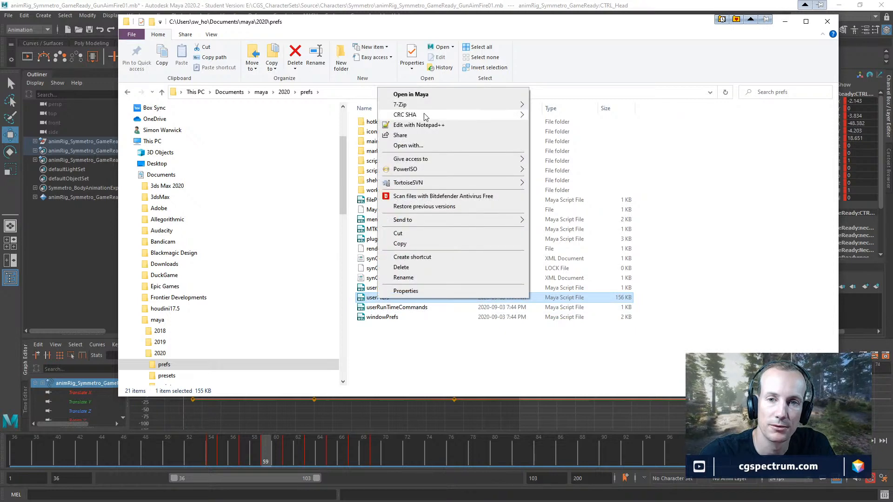
left_click(401, 127)
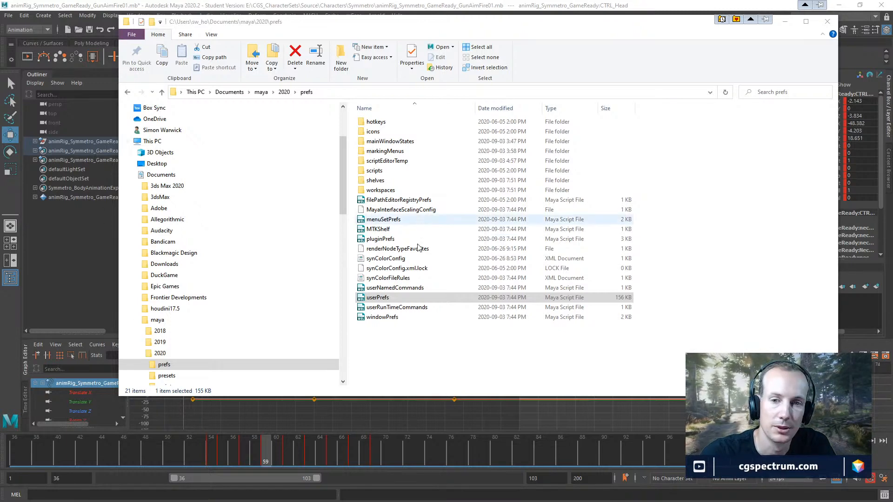
Open the userPrefs script file with WordPad, without making it the default app for .mel files
right_click(385, 298)
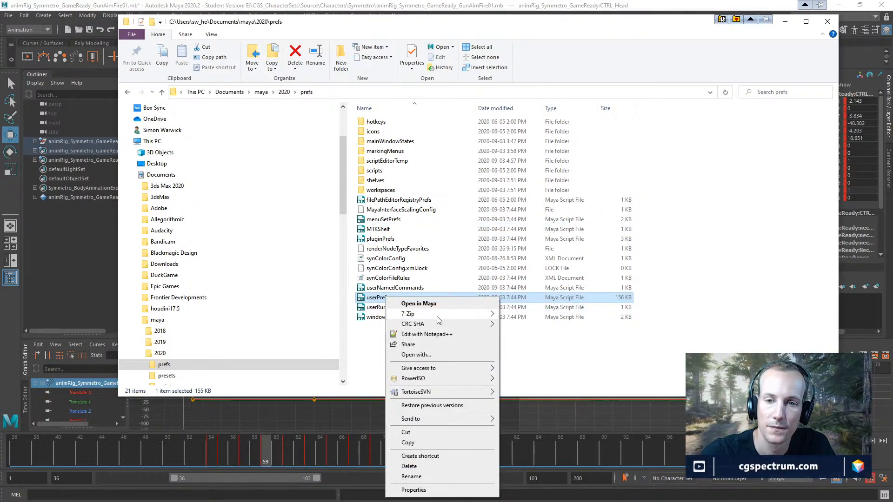
left_click(427, 359)
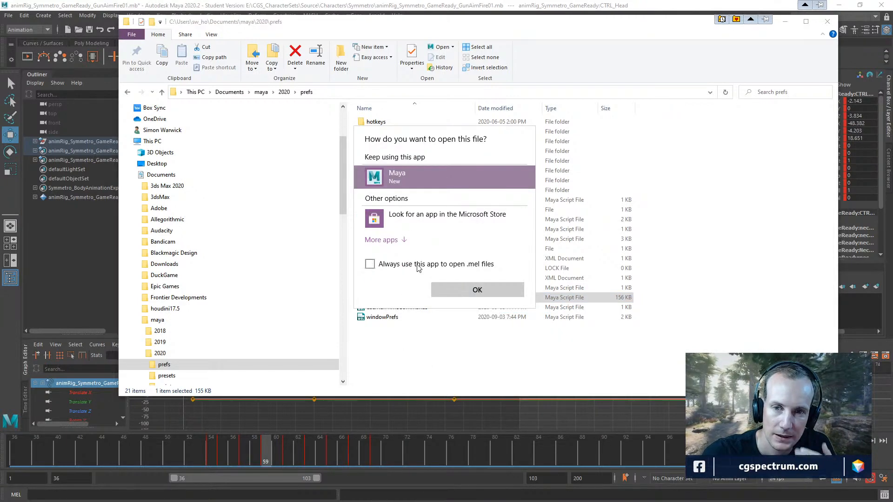
left_click(401, 241)
scroll(442, 250, "down", 5)
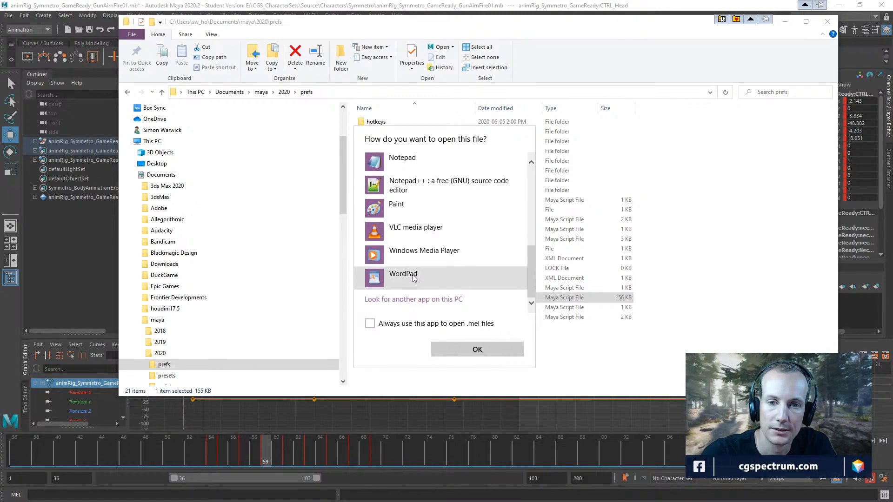
left_click(413, 277)
left_click(477, 349)
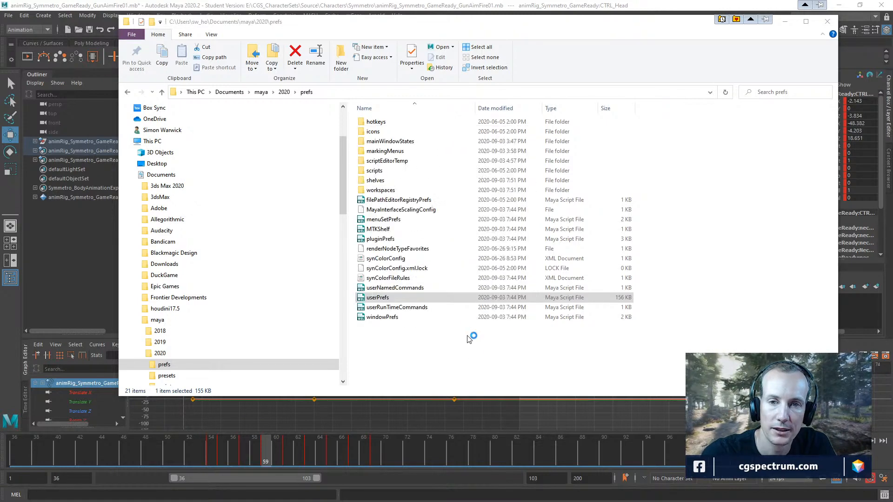
Look through the tool preference entries in the userPrefs file and close WordPad
scroll(377, 238, "down", 1)
scroll(376, 238, "down", 12)
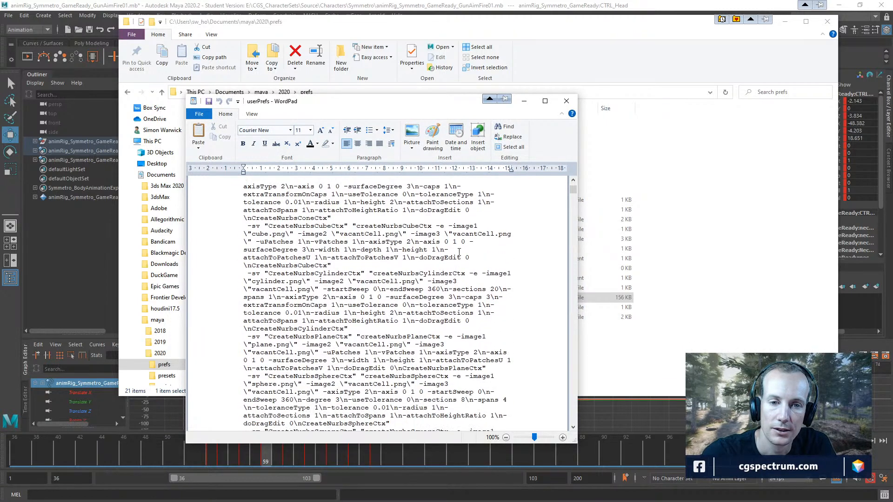
scroll(500, 252, "down", 4)
scroll(565, 216, "down", 13)
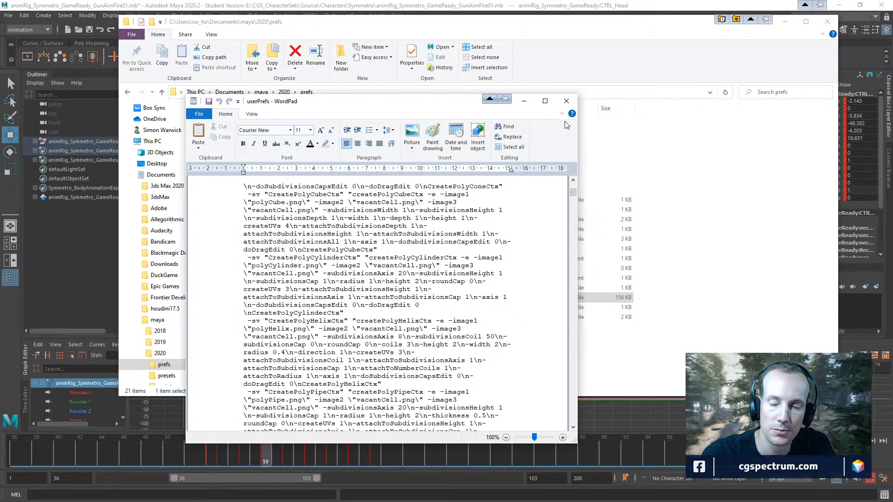
left_click(568, 106)
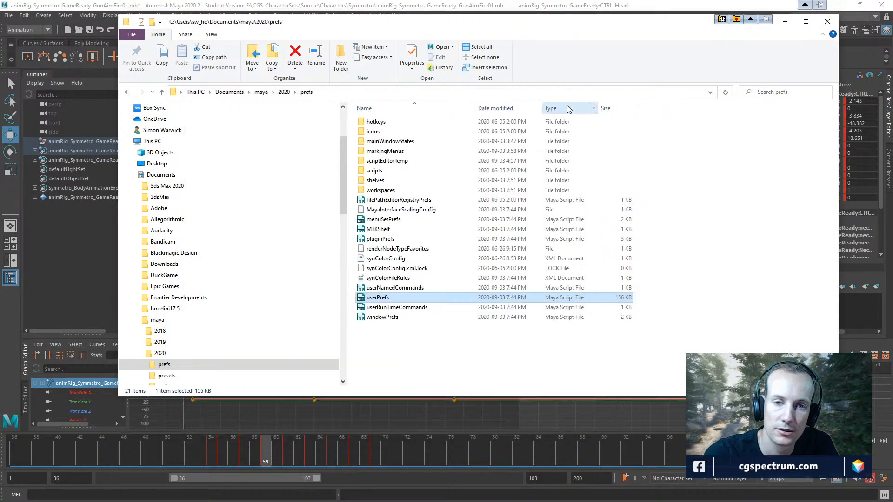
Switch to Maya and bring up the Script Editor to examine the Hypershade optionVar lines in the MEL script
left_click(644, 3)
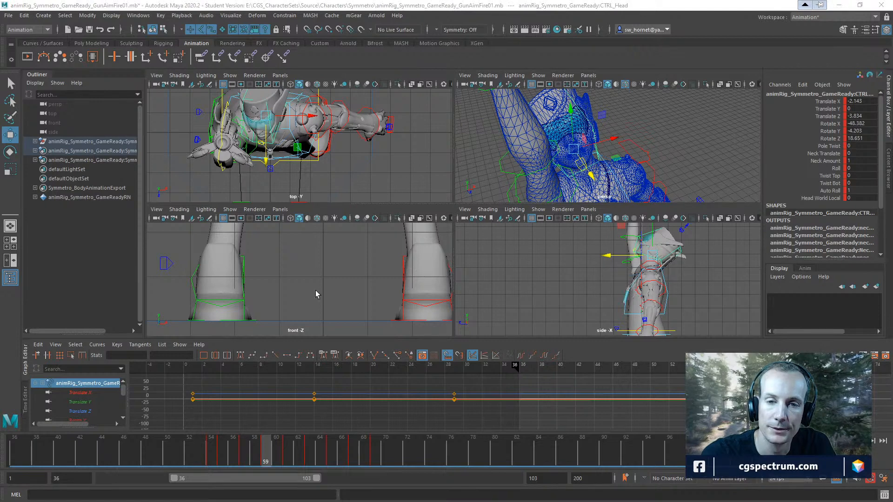
left_click_drag(0, 93, 527, 47)
scroll(307, 294, "down", 15)
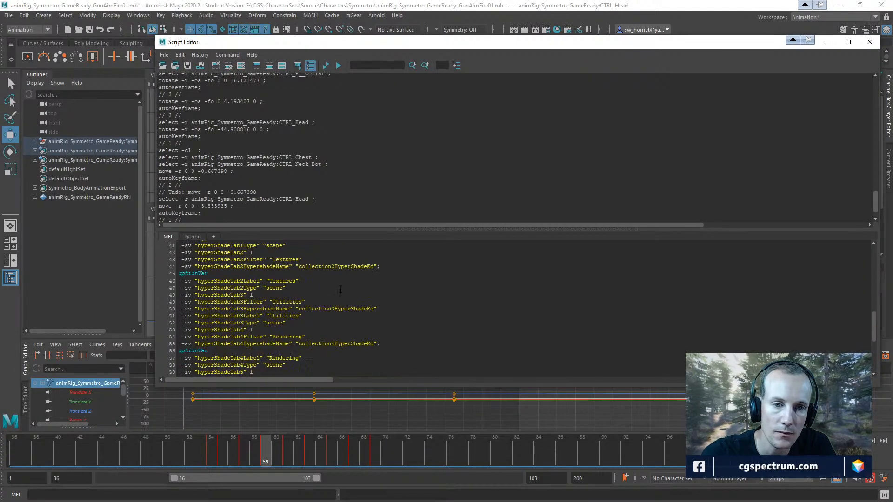
scroll(301, 299, "up", 20)
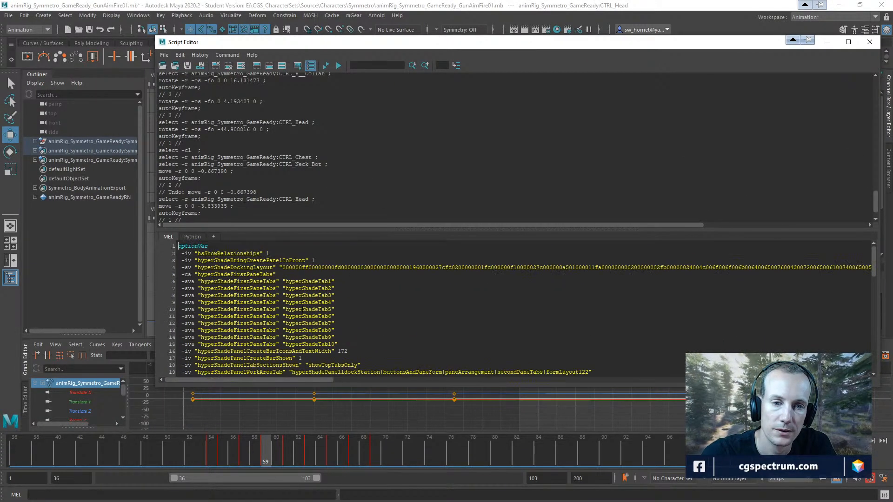
left_click_drag(468, 47, 370, 111)
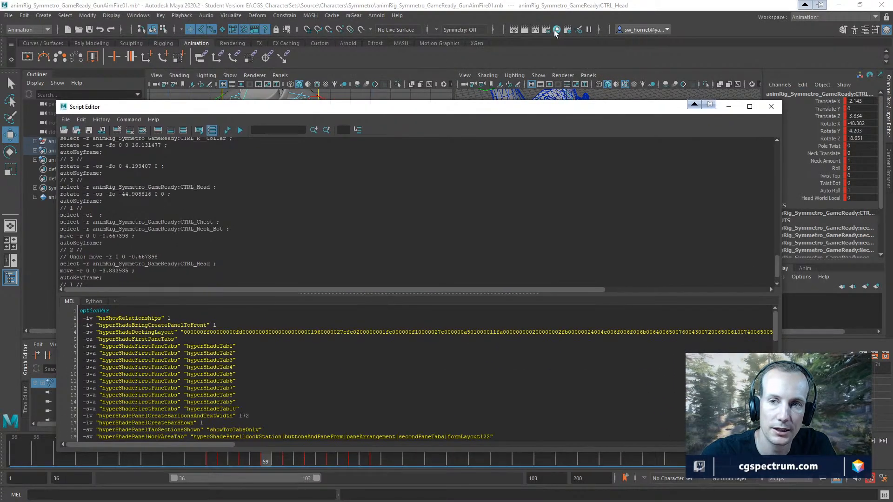
Check the Hypershade panel layout once more, close it, and review the hyperShadeTab entries in the MEL script
left_click(556, 30)
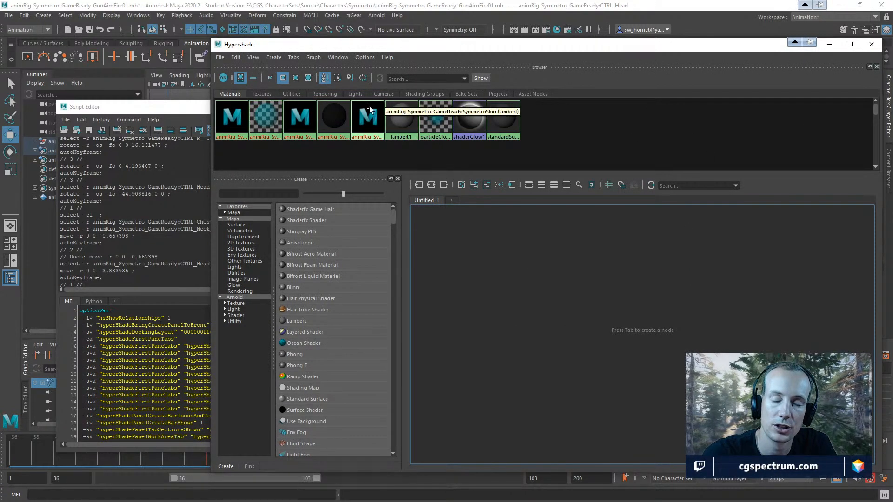
left_click(869, 47)
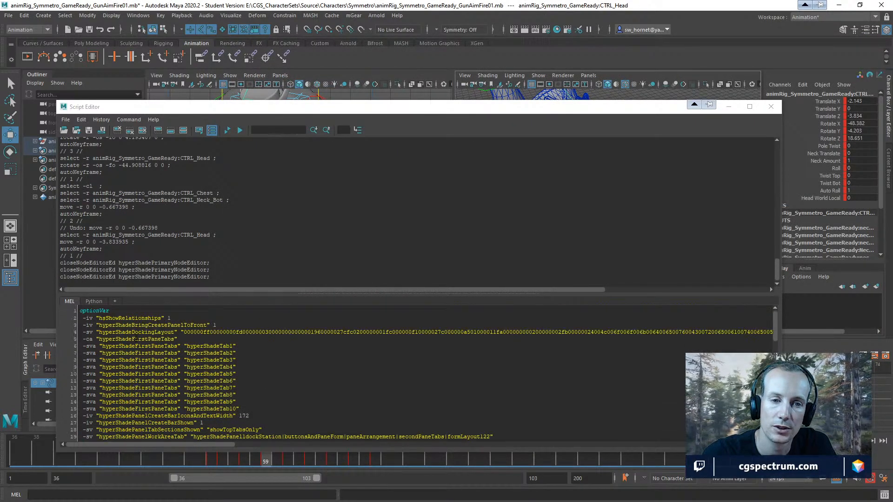
scroll(127, 381, "down", 19)
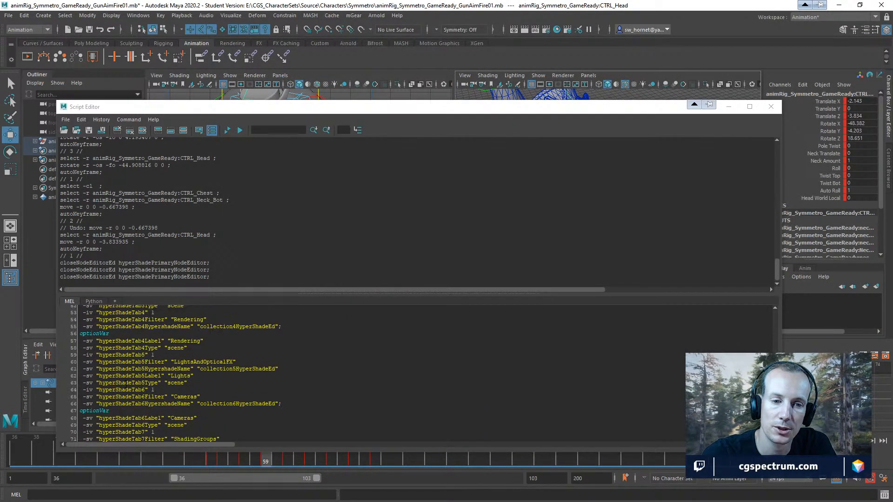
Execute the Hypershade optionVar MEL script and reopen Hypershade to check its panel layout
scroll(143, 423, "up", 19)
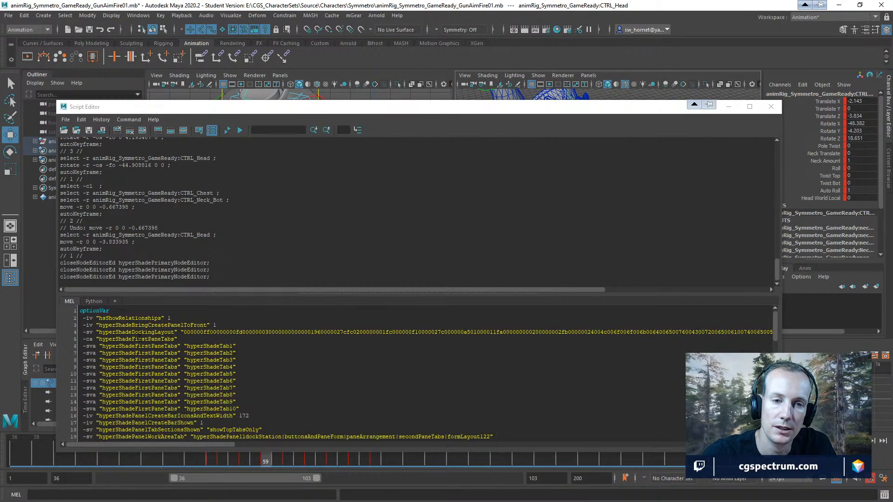
left_click(240, 135)
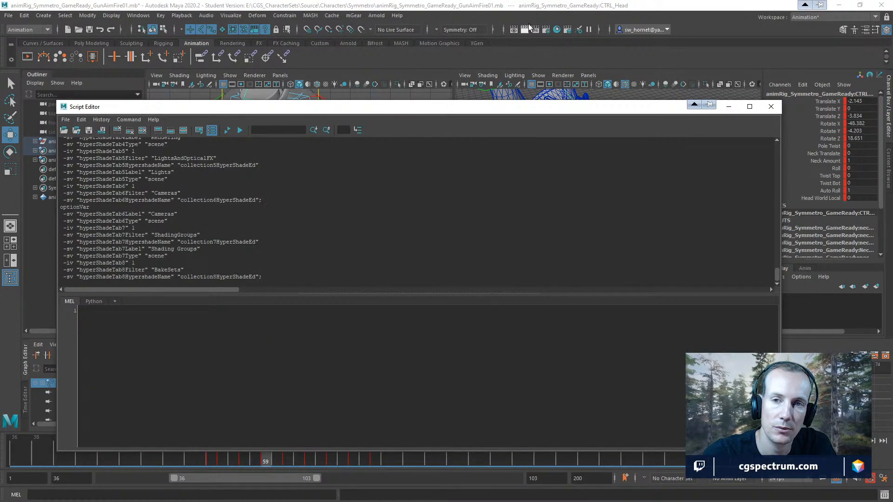
left_click(558, 31)
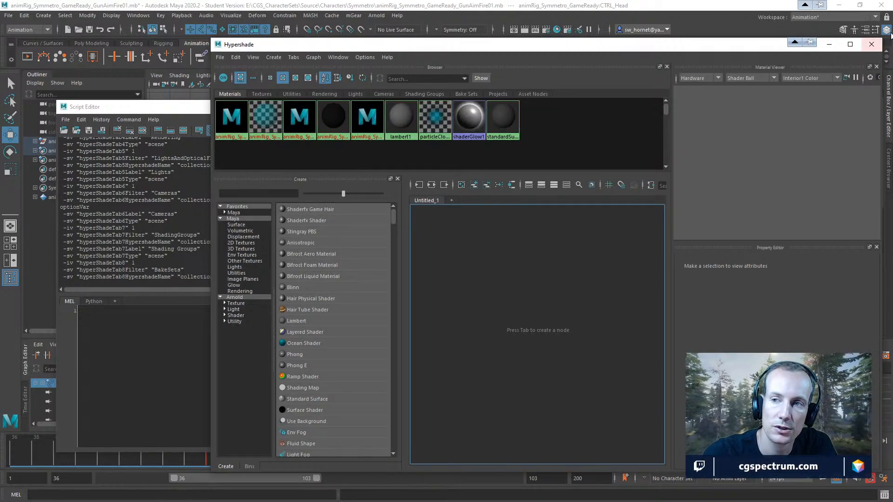
Close Hypershade, minimize the Script Editor, and show the Custom shelf
left_click(872, 44)
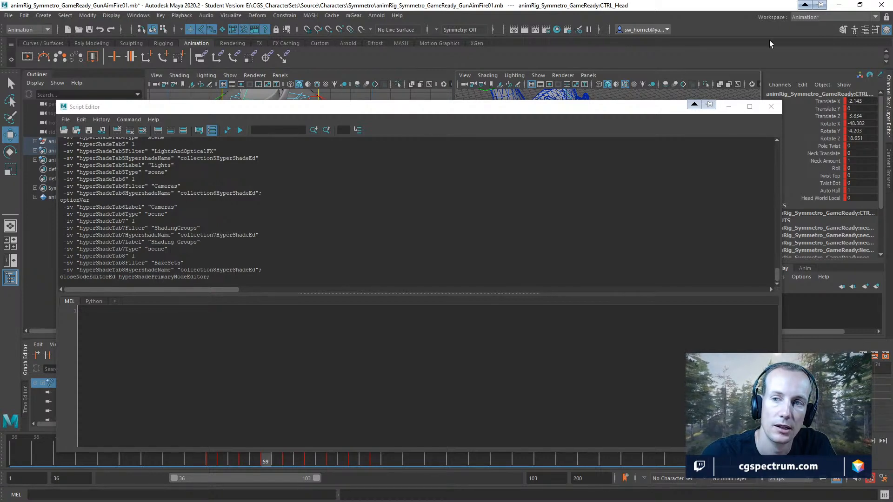
left_click(728, 106)
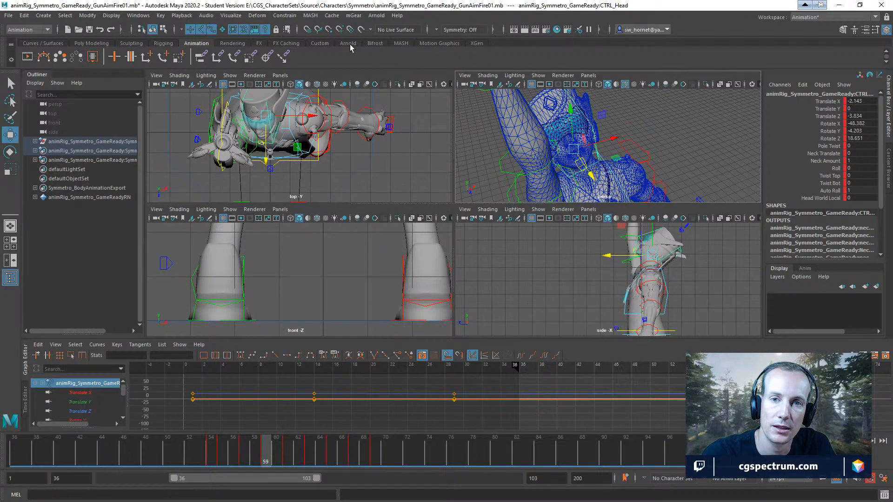
left_click(324, 44)
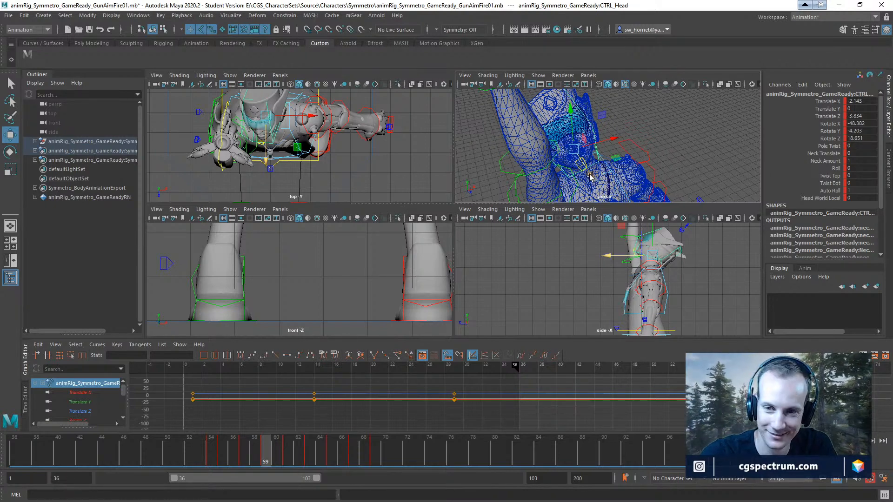
Rotate the right shoulder FK control at frame 59 to about X 178.6, Y -11.8, Z -216.4
left_click_drag(589, 176, 612, 156, "alt")
left_click(490, 162)
key("space")
left_click_drag(492, 157, 505, 235, "alt")
left_click(513, 255)
key("e")
key("space")
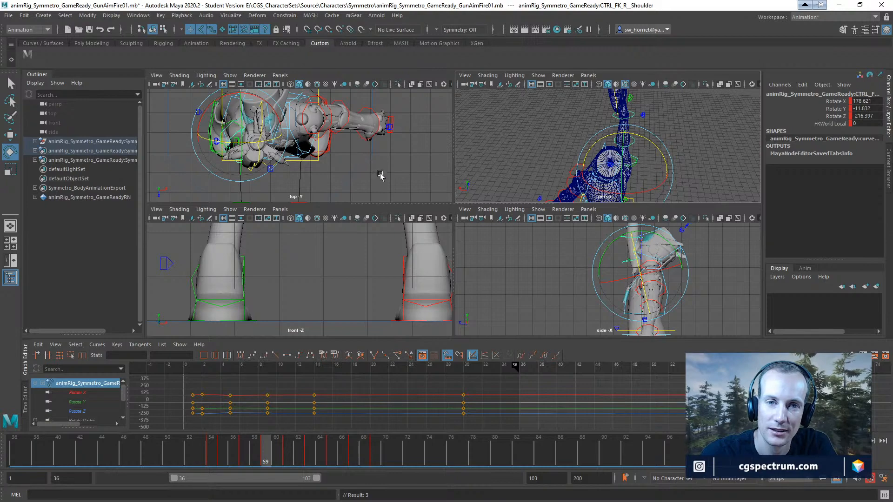
Shift the head control sideways at frame 59 to a Translate X of about -0.015
left_click_drag(580, 153, 630, 199, "alt")
right_click_drag(629, 199, 693, 205, "alt")
middle_click_drag(694, 205, 650, 126, "alt")
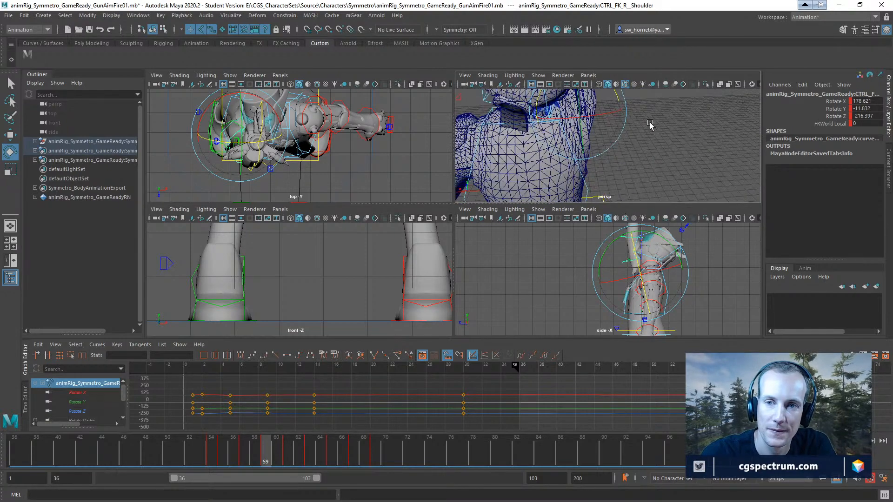
left_click_drag(650, 126, 624, 159, "alt")
left_click(662, 146)
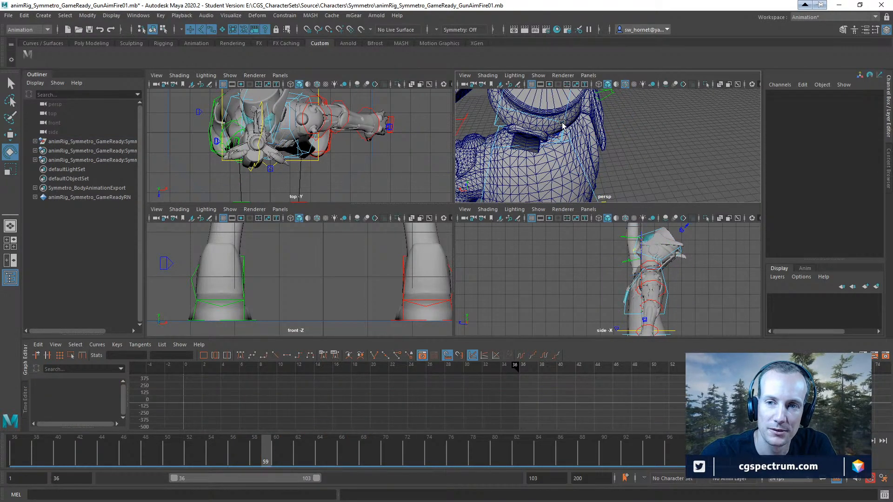
left_click(562, 125)
left_click_drag(562, 125, 602, 131, "alt")
key("w")
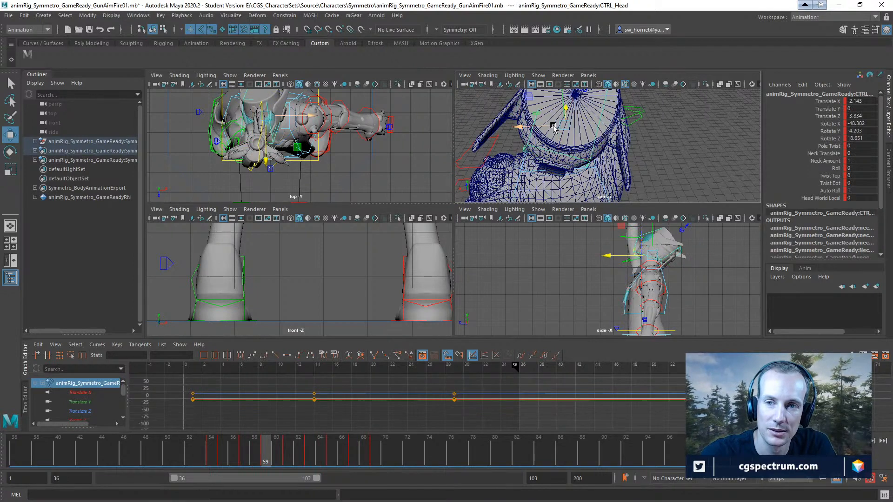
left_click_drag(539, 126, 528, 127)
key("e")
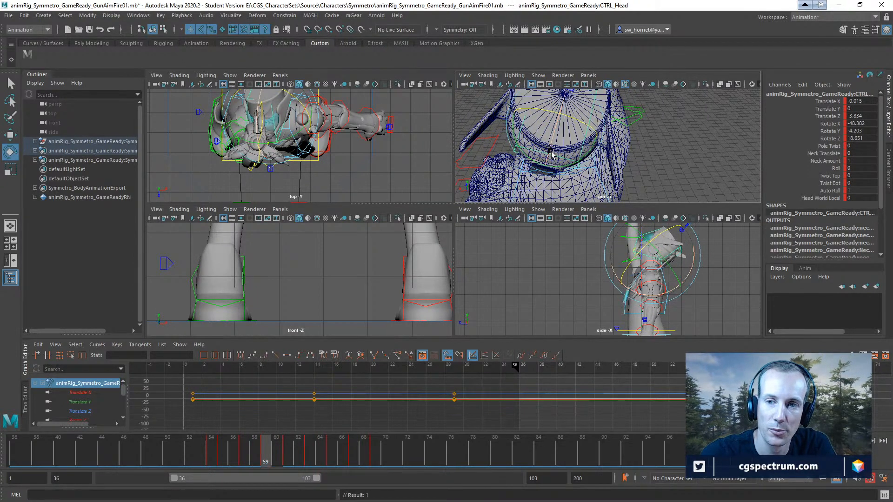
left_click_drag(557, 168, 626, 130)
Refine the raised right arm at frame 59, rotating the shoulder FK control to about X 179.4, Y -16.1, Z -219.3
left_click(575, 153)
key("w")
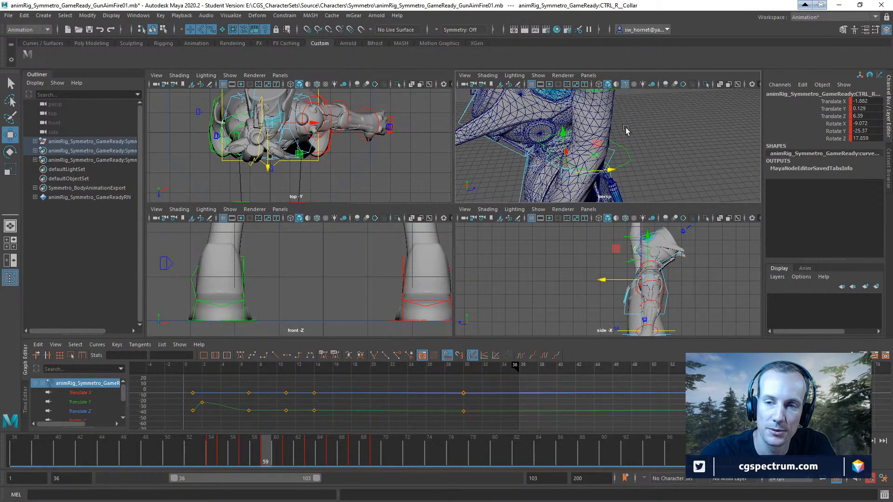
left_click(629, 163)
left_click_drag(629, 162, 666, 144, "alt")
key("e")
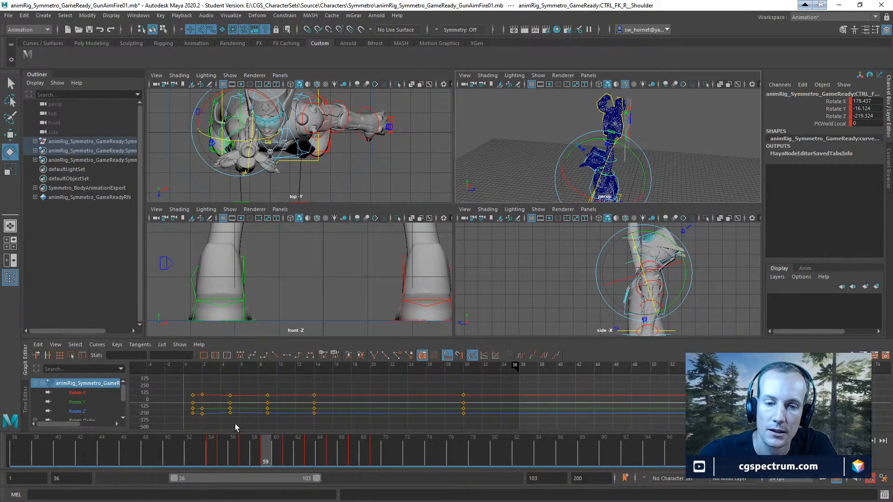
At frame 61, rotate the right shoulder FK control so the gun arm points downward and key the pose
left_click_drag(270, 458, 291, 453)
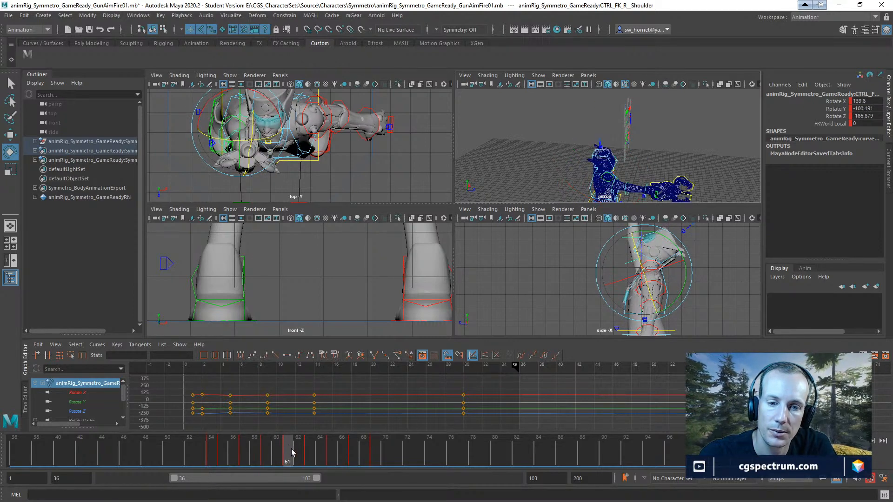
middle_click_drag(609, 167, 621, 83, "alt")
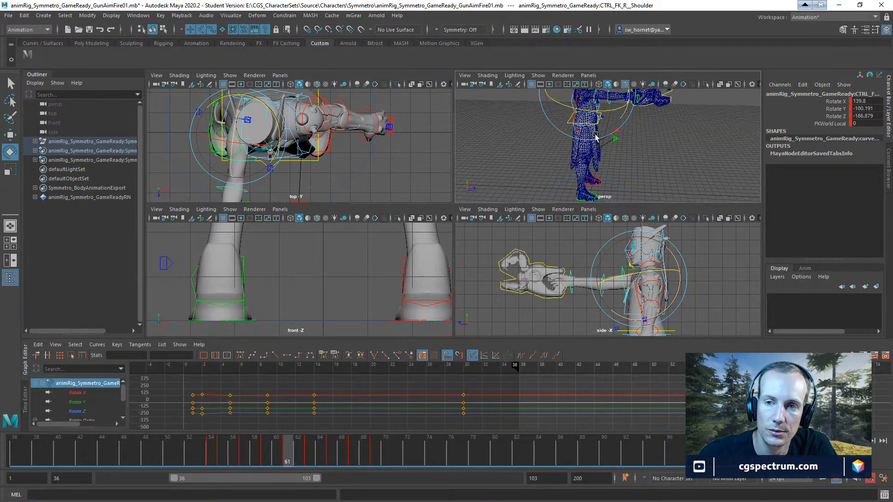
middle_click_drag(595, 135, 622, 166, "alt")
left_click_drag(623, 166, 680, 164, "alt")
middle_click_drag(698, 160, 664, 175, "alt")
right_click_drag(664, 176, 668, 159, "alt")
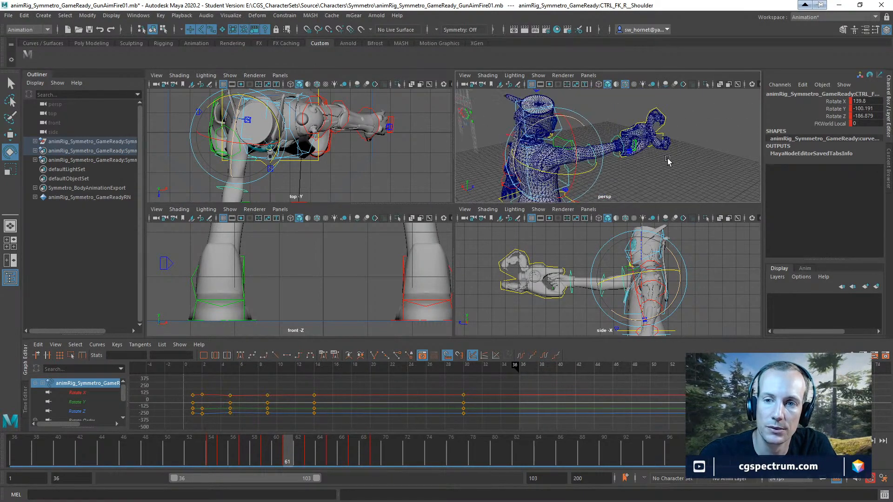
left_click_drag(668, 159, 642, 164, "alt")
middle_click_drag(642, 165, 665, 147, "alt")
left_click(642, 147)
left_click(599, 128)
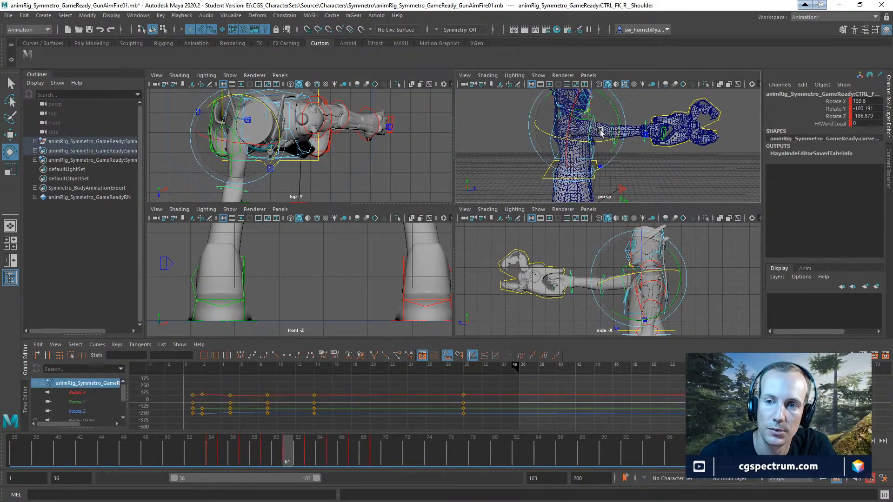
mouse_move(608, 97)
left_mouse_down()
mouse_move(620, 156)
mouse_move(669, 146)
mouse_move(556, 135)
mouse_move(590, 120)
mouse_move(593, 100)
left_mouse_up()
key("s")
left_click_drag(662, 153, 714, 144, "alt")
Tilt the head control down at frame 61 to a Rotate X of about 50
left_click(690, 110)
left_click(677, 128)
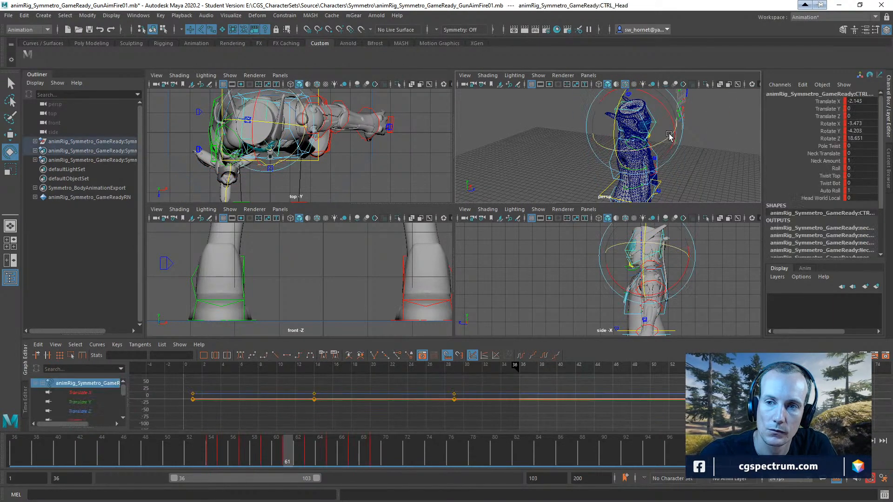
left_click_drag(676, 126, 540, 159)
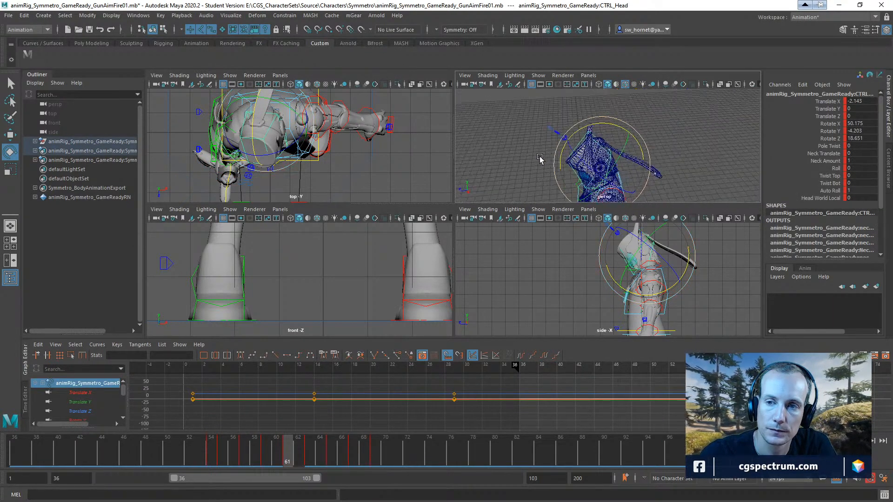
Enlarge the upper viewports and move the head control forward to a Translate Z of about 6.9
right_click_drag(540, 160, 623, 153, "alt")
middle_click_drag(623, 154, 641, 163, "alt")
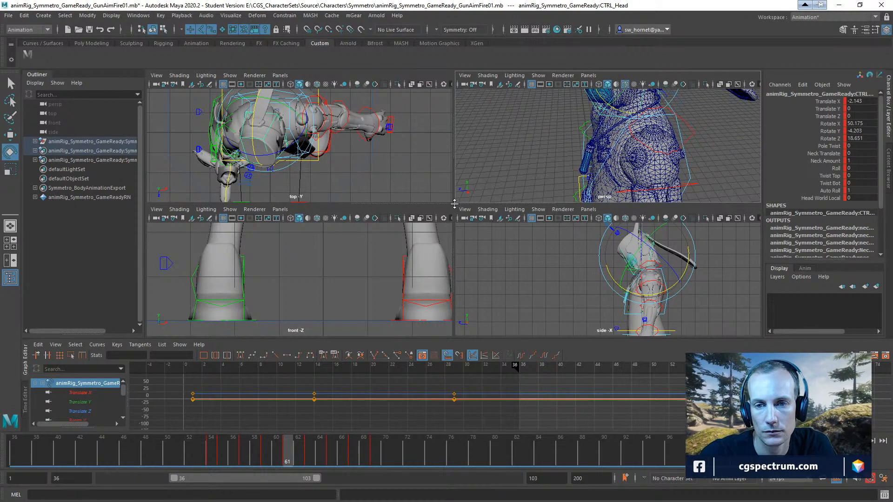
left_click_drag(454, 204, 455, 241)
middle_click_drag(622, 137, 629, 185, "alt")
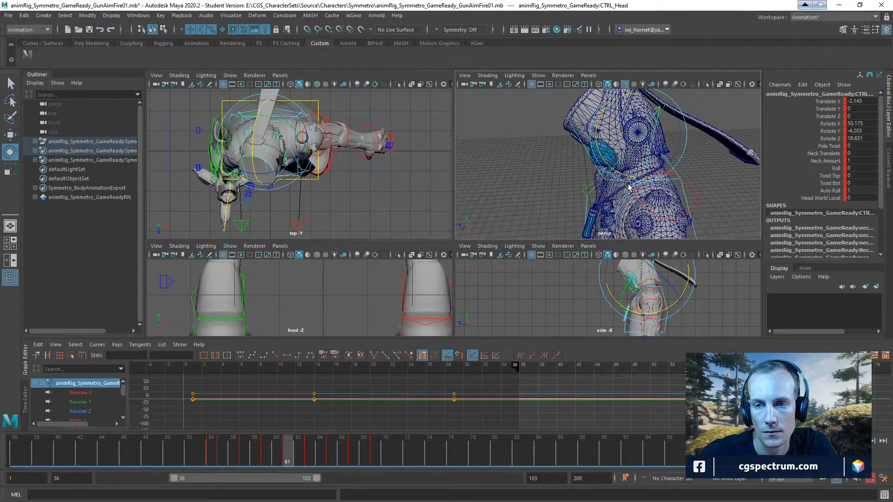
key("w")
left_click_drag(628, 185, 657, 152, "alt")
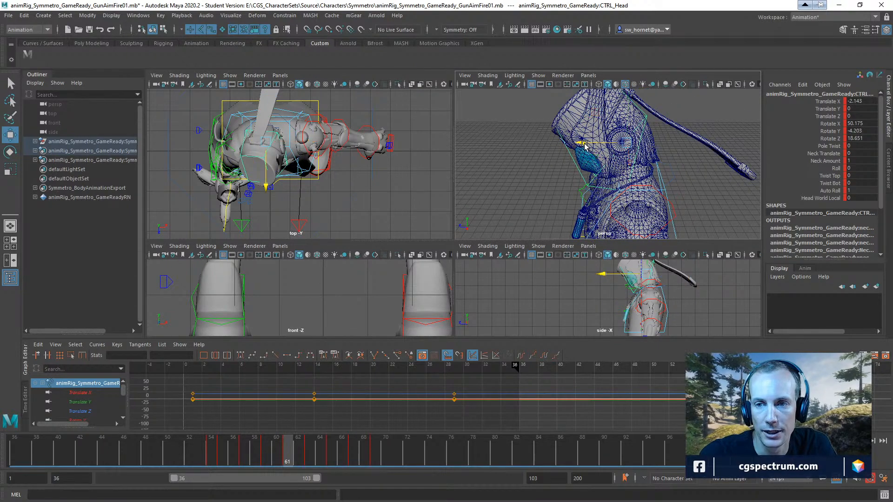
left_click_drag(584, 146, 649, 156)
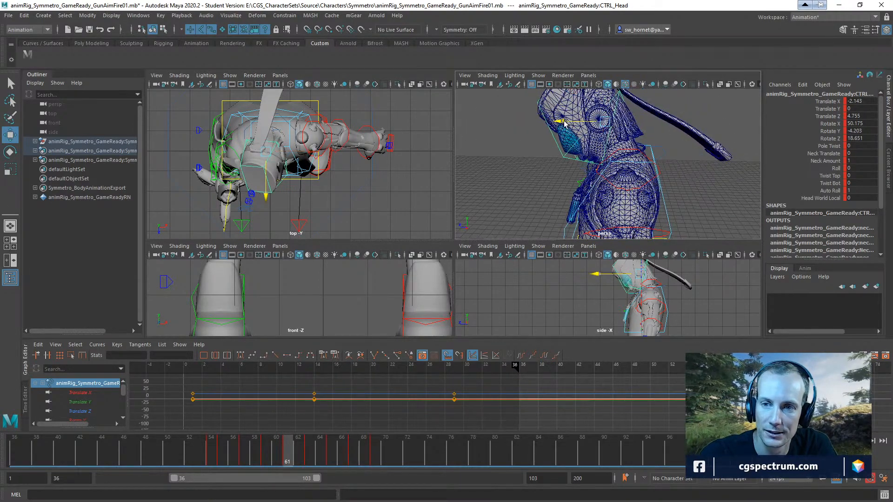
left_click_drag(564, 123, 657, 173)
right_click_drag(652, 149, 681, 150, "alt")
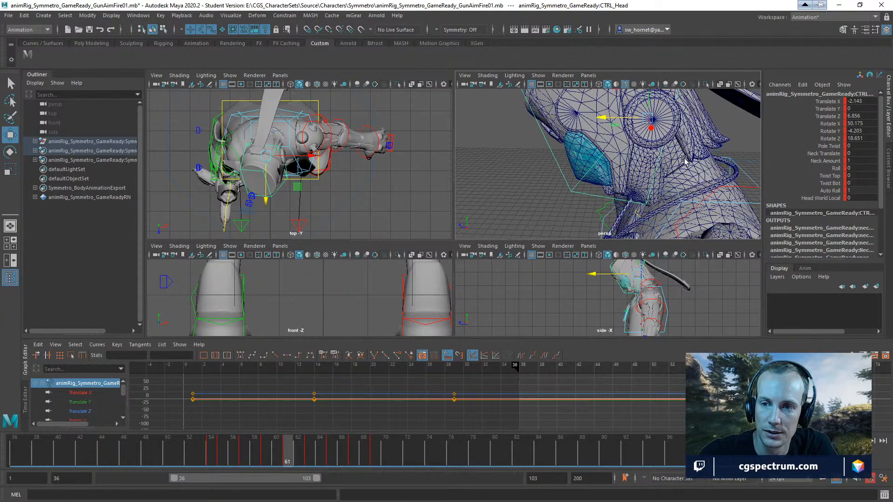
Straighten the lowered head by rotating its control to about X 50, Y -0.5, Z 6.1
mouse_move(680, 150)
left_mouse_down("alt")
mouse_move(674, 141)
mouse_move(699, 140)
mouse_move(670, 145)
left_mouse_up("alt")
key("e")
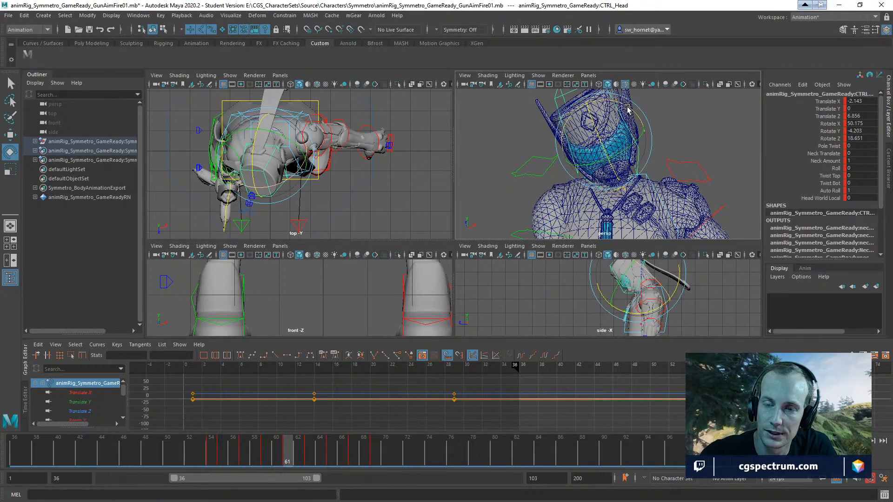
left_click_drag(628, 109, 650, 153)
left_click_drag(596, 178, 630, 178, "alt")
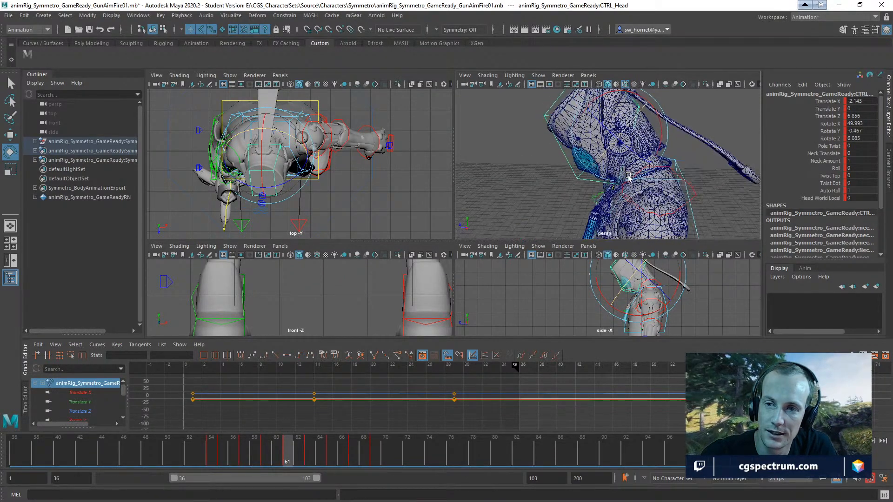
Move the top neck control to about Y 0.2, Z 0.8, and the head control forward to a Translate Z of about 7.8
right_click_drag(630, 177, 702, 176, "alt")
middle_click_drag(702, 175, 636, 217, "alt")
left_click_drag(635, 217, 670, 171, "alt")
left_click(650, 184)
left_click(660, 163)
key("w")
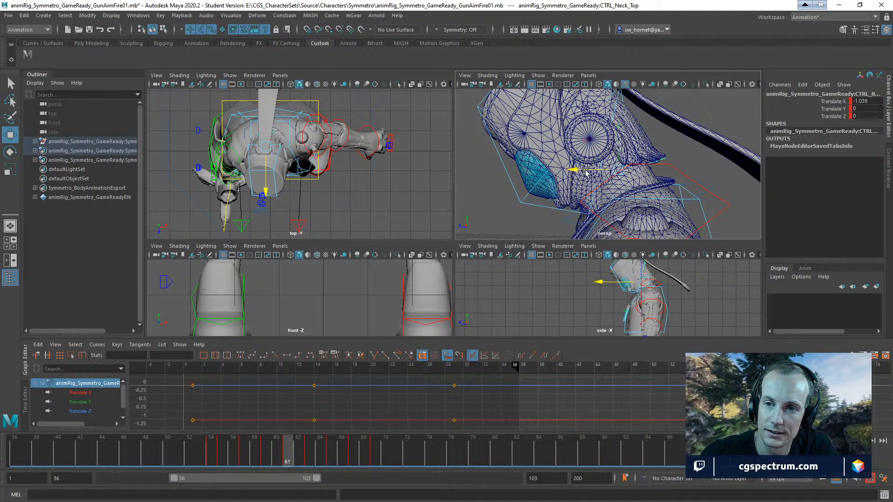
left_click_drag(586, 172, 611, 158)
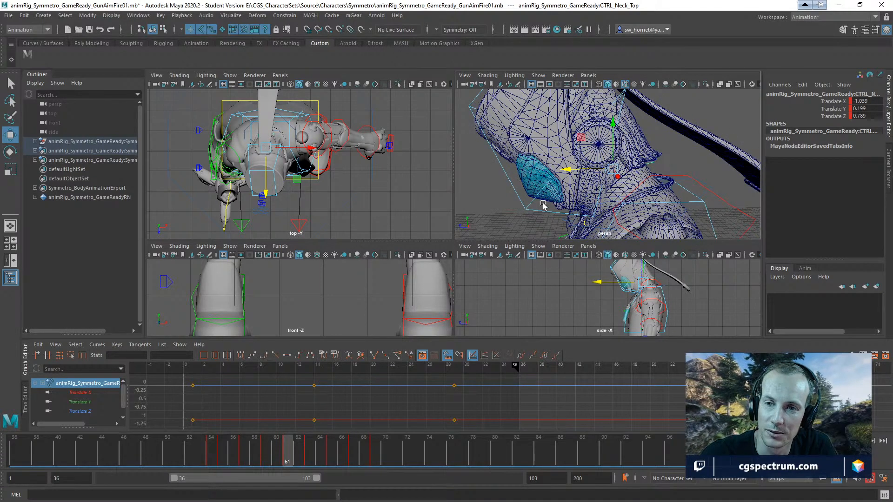
left_click(569, 194)
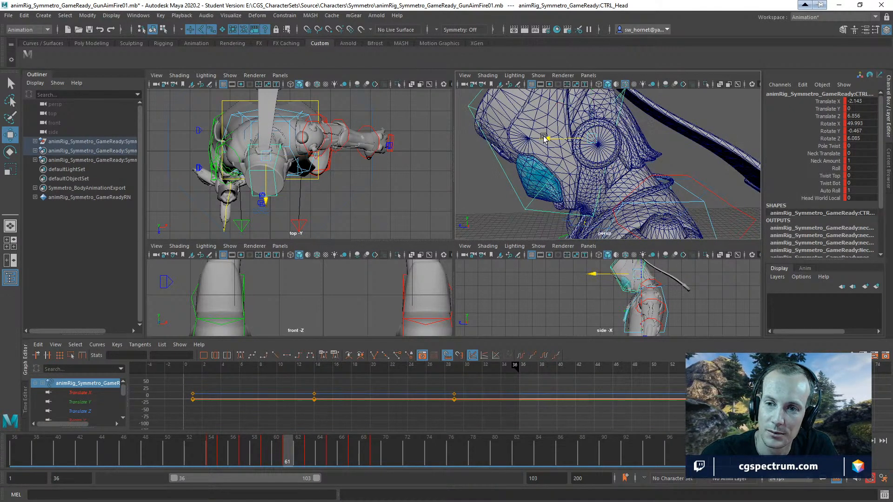
left_click_drag(544, 137, 575, 159)
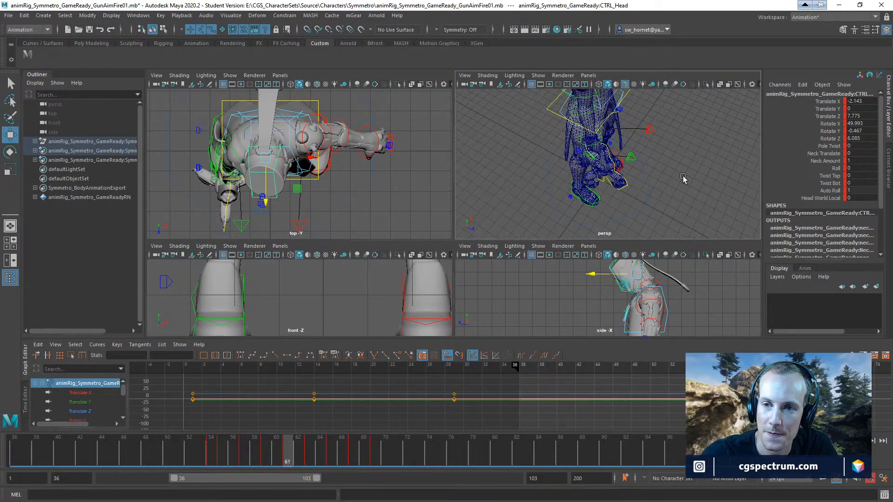
Rotate the right wrist FK control at frame 61 to about Y -1.7 and Z -4.6
left_click(594, 146)
left_click_drag(595, 148, 610, 178, "alt")
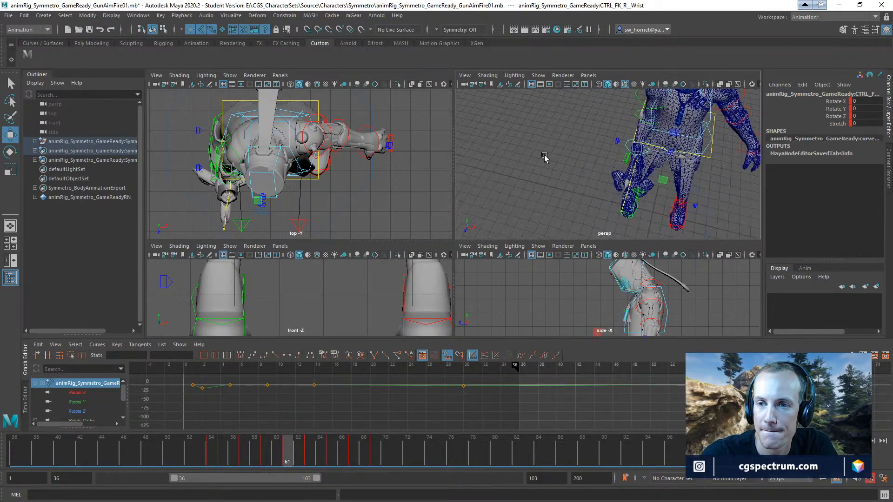
key("e")
left_click_drag(634, 132, 621, 186)
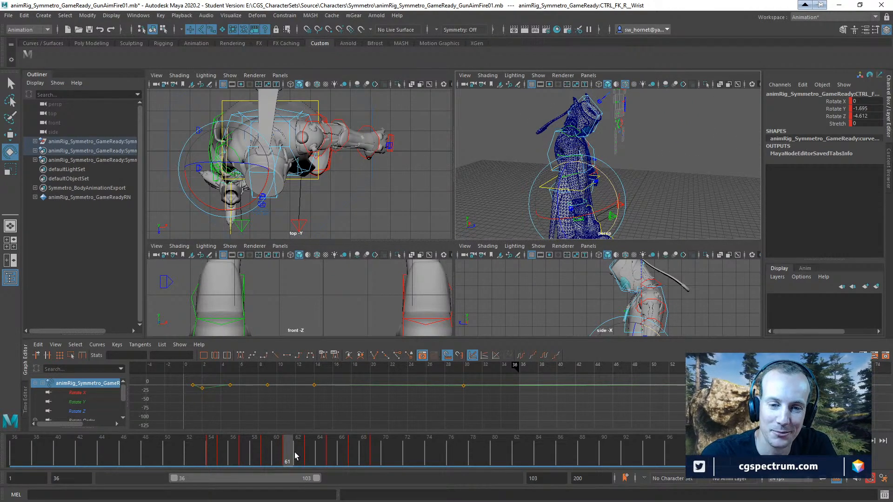
Go to frame 63 and examine the forward-aiming arm pose from several angles
left_click_drag(295, 456, 308, 457)
left_click_drag(509, 205, 610, 140, "alt")
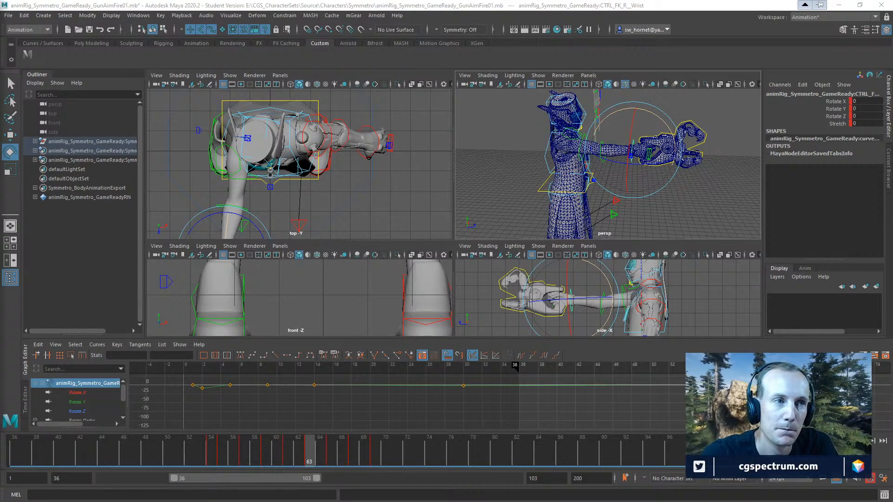
left_click_drag(486, 171, 469, 159, "alt")
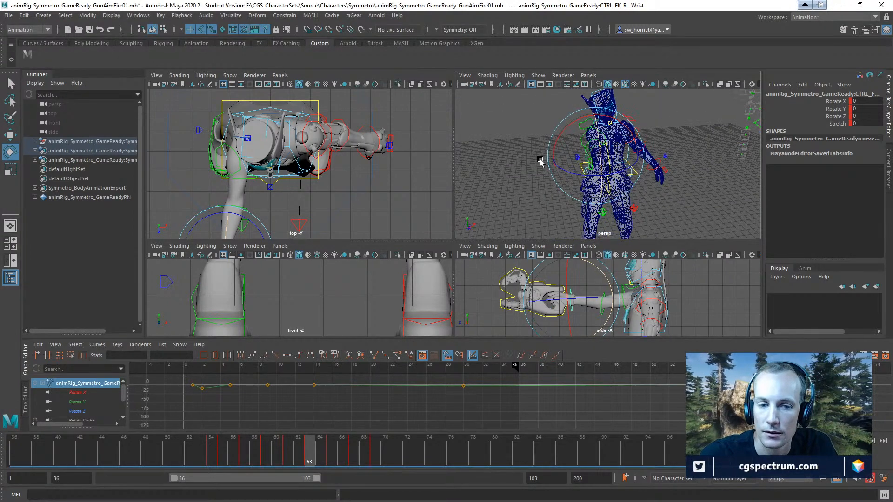
left_click_drag(564, 142, 600, 159, "alt")
left_click_drag(526, 154, 641, 160, "alt")
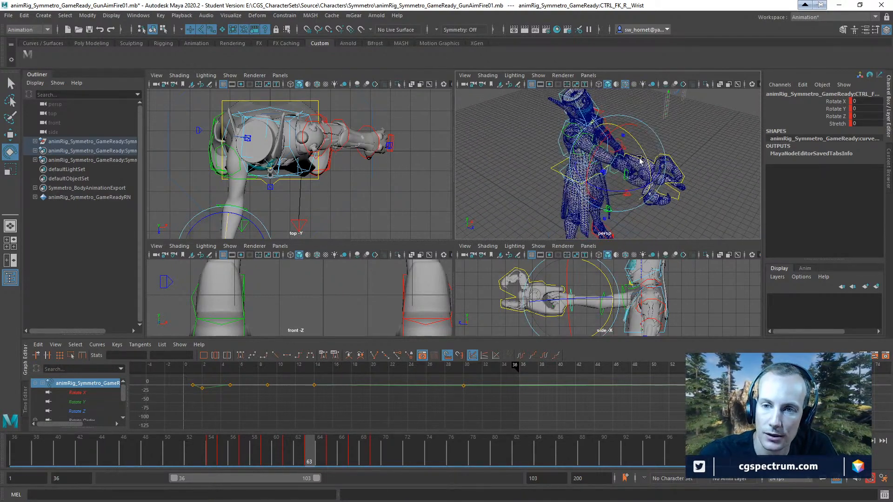
Rotate the right shoulder FK control at frame 63 outward to the character's right, to roughly X 67, Y -175, Z -100
left_click(554, 156)
left_click(577, 152)
left_click_drag(577, 152, 708, 160, "alt")
right_click_drag(707, 160, 750, 226, "alt")
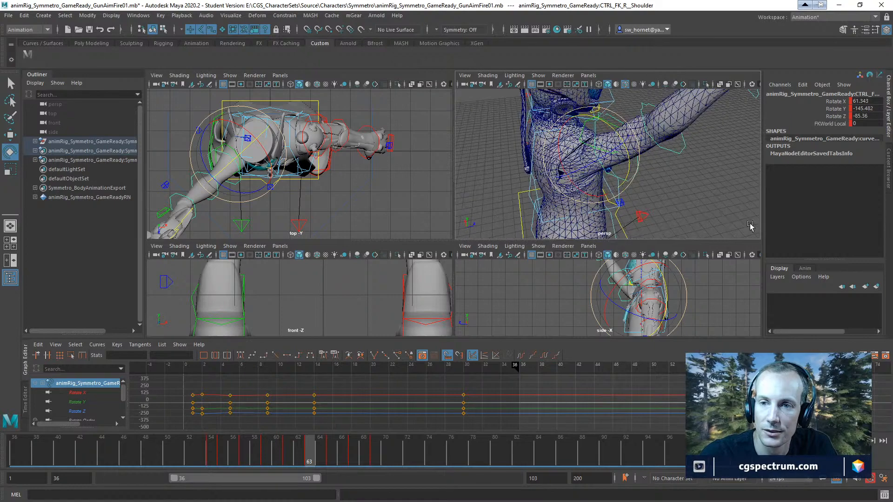
left_click_drag(600, 154, 580, 168)
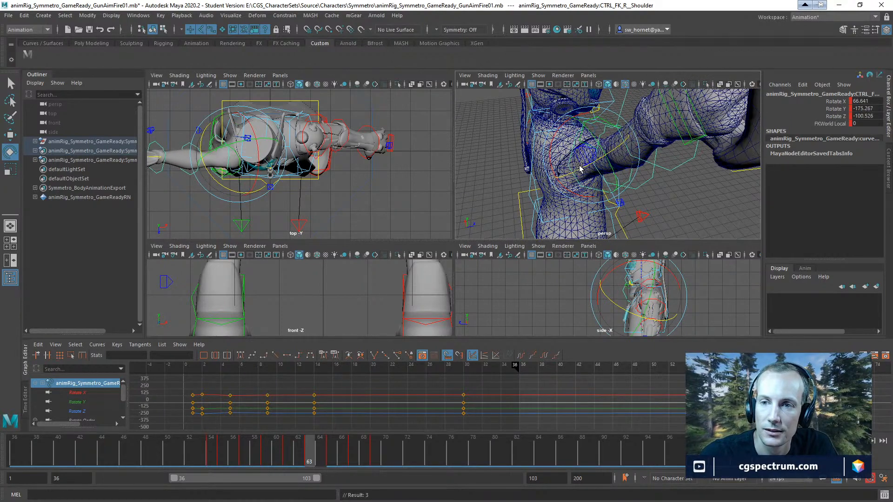
right_click_drag(580, 167, 457, 175, "alt")
right_click_drag(679, 130, 479, 156, "alt")
left_click_drag(618, 155, 614, 174)
right_click_drag(533, 164, 789, 245, "alt")
Rotate the right collar control at frame 63 to about X -6.9, Y -7.8, Z 12.6
left_click(630, 131)
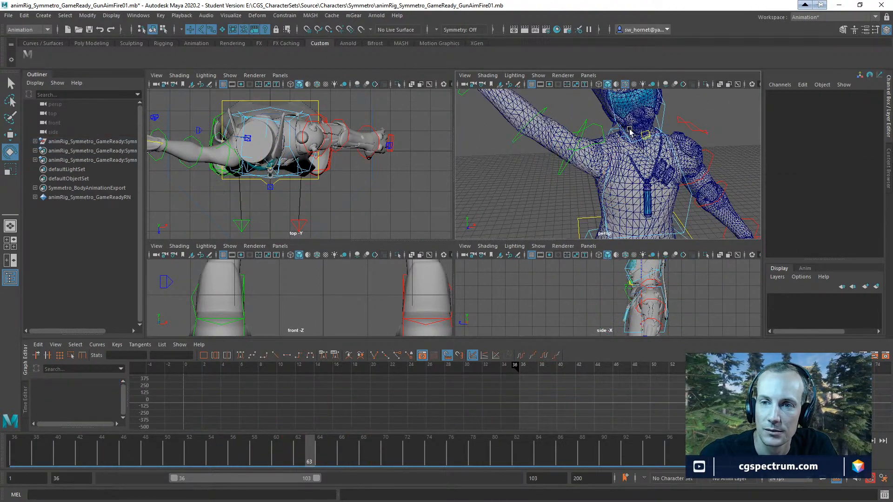
left_click(601, 131)
left_click(558, 168)
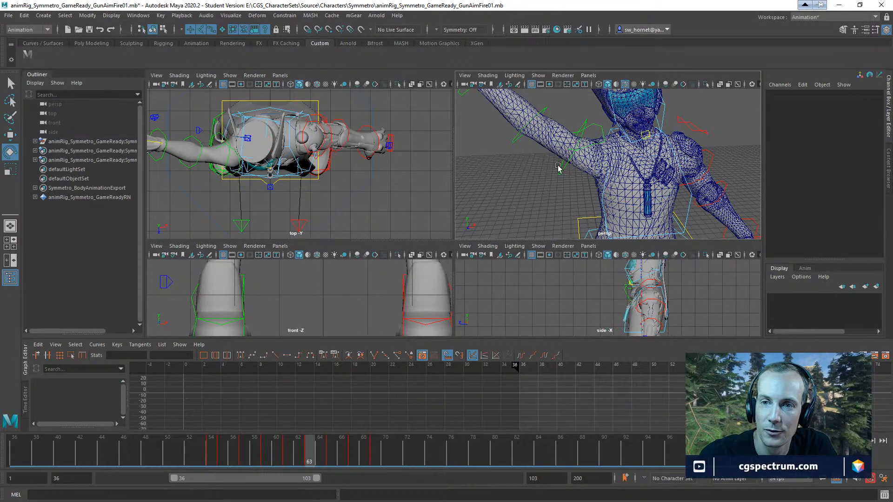
left_click(593, 126)
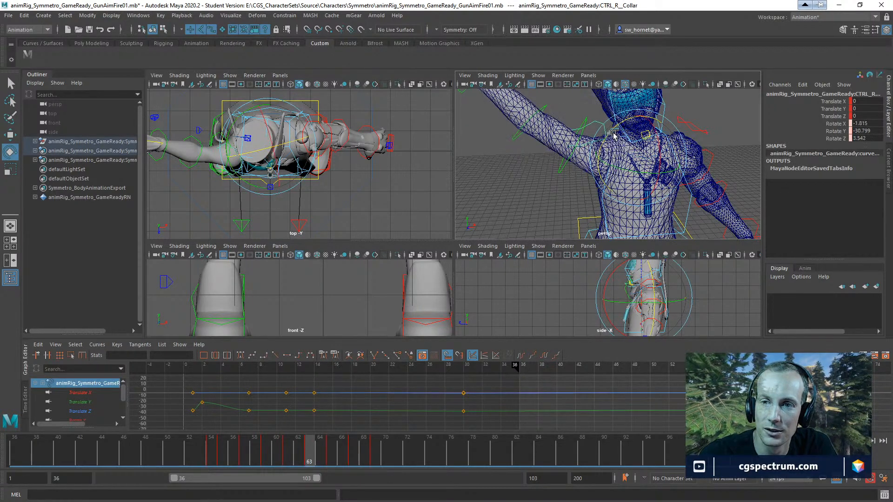
left_click_drag(614, 134, 666, 154)
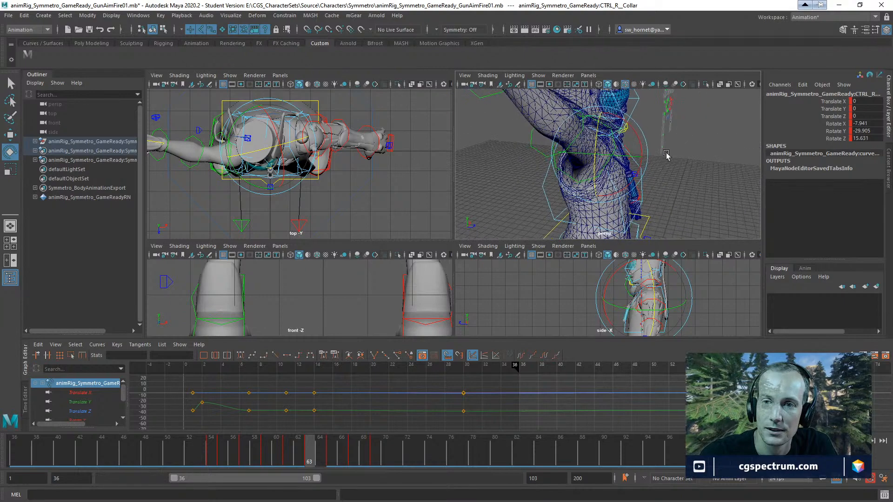
left_click_drag(600, 155, 625, 158)
left_click_drag(625, 157, 553, 166, "alt")
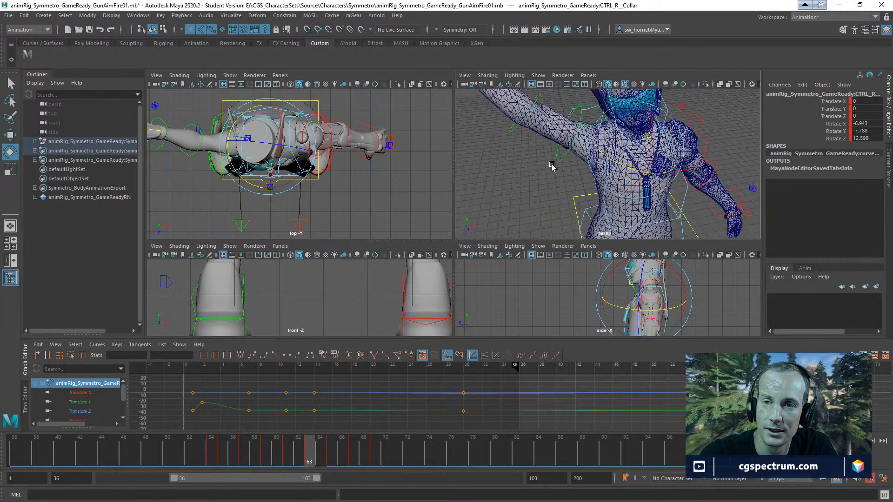
Turn the head control toward the outstretched right arm, to about X -9.2 and Y -74.6
right_click_drag(553, 165, 488, 152, "alt")
left_click_drag(488, 151, 606, 153, "alt")
right_click_drag(605, 154, 674, 133, "alt")
middle_click_drag(674, 133, 586, 147, "alt")
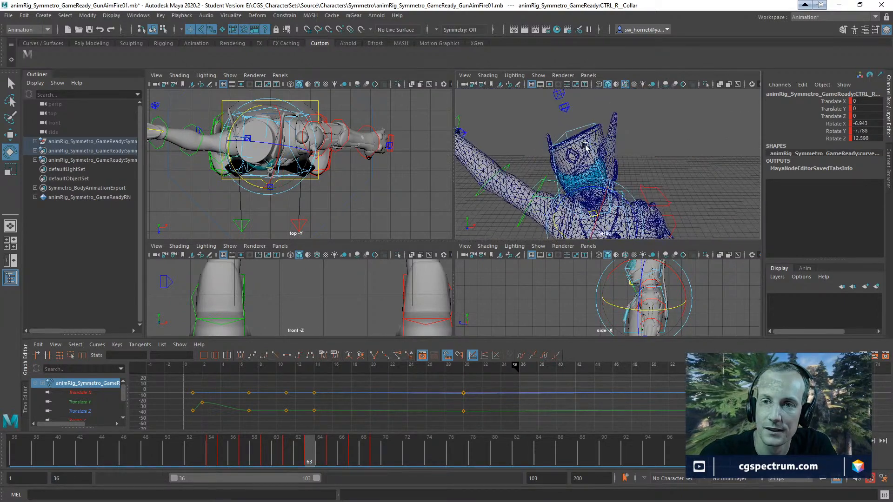
left_click(587, 133)
mouse_move(631, 152)
left_mouse_down("alt")
mouse_move(605, 146)
mouse_move(628, 161)
left_mouse_up("alt")
left_click_drag(616, 190, 581, 159)
middle_click_drag(585, 163, 591, 114, "alt")
right_click_drag(591, 114, 733, 144, "alt")
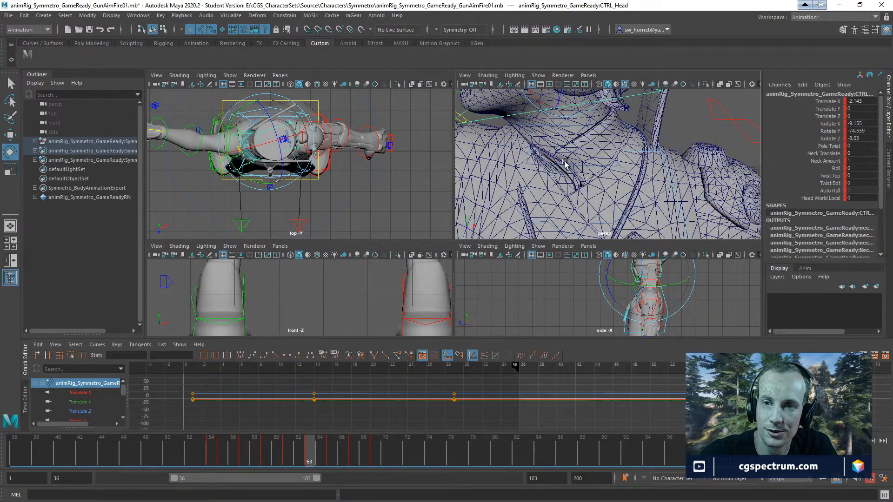
Check the bottom neck control and set the top neck control's Translate X to 0
left_click(716, 101)
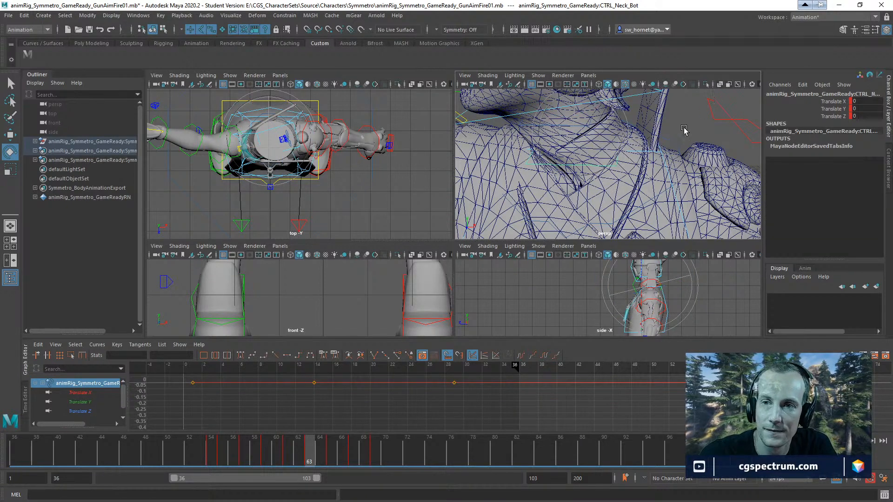
left_click(724, 129)
left_click(576, 125)
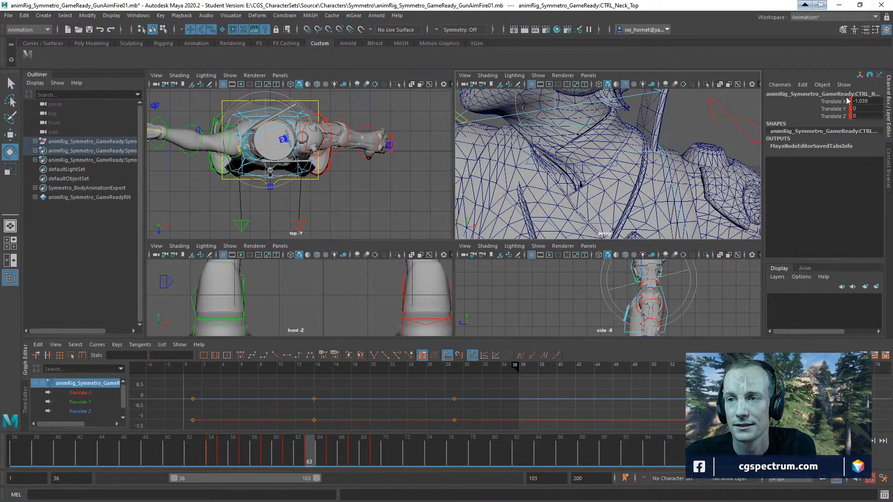
type("0")
key("Return")
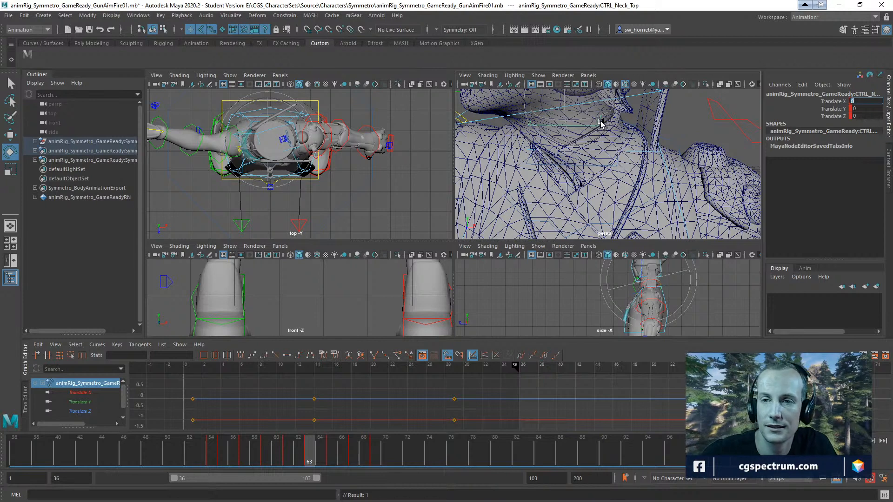
left_click(601, 122)
scroll(585, 140, "down", 5)
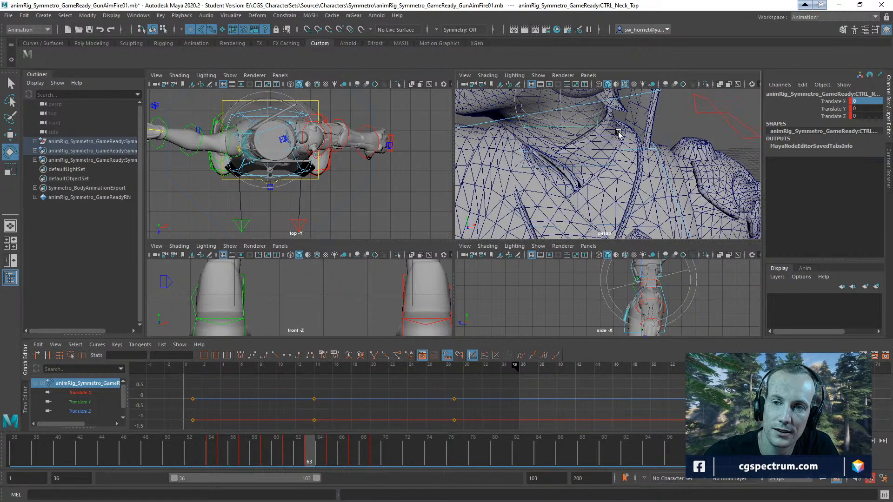
left_click(581, 167)
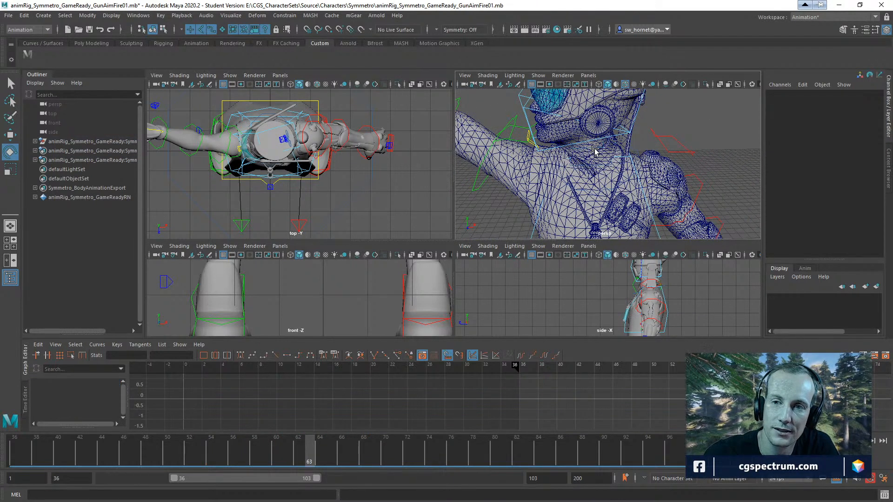
left_click(597, 149)
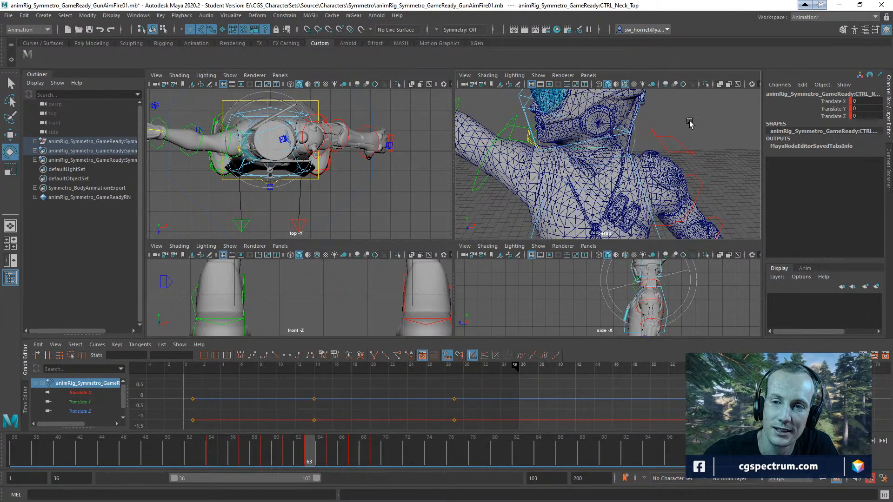
left_click(639, 153)
left_click(607, 167)
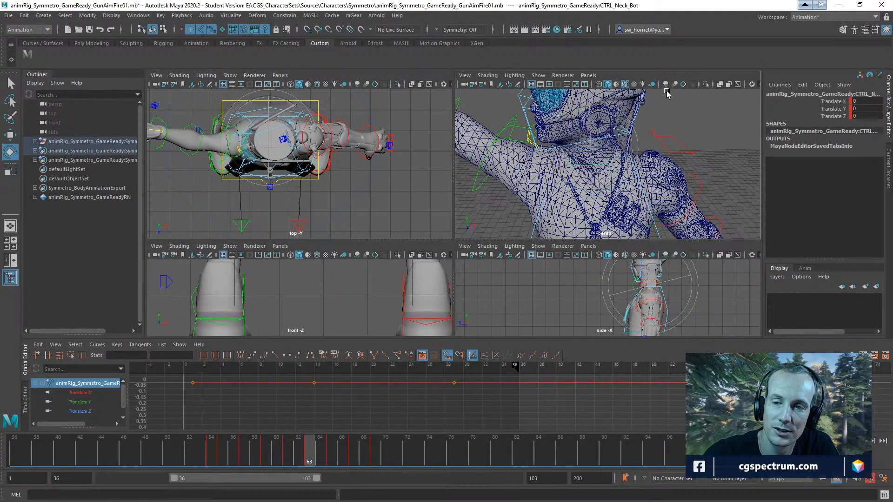
Fine-tune the head control's rotation at frame 63 so it looks along the raised right arm
left_click(639, 113)
right_click_drag(742, 116, 618, 124, "alt")
left_click_drag(618, 124, 654, 114, "alt")
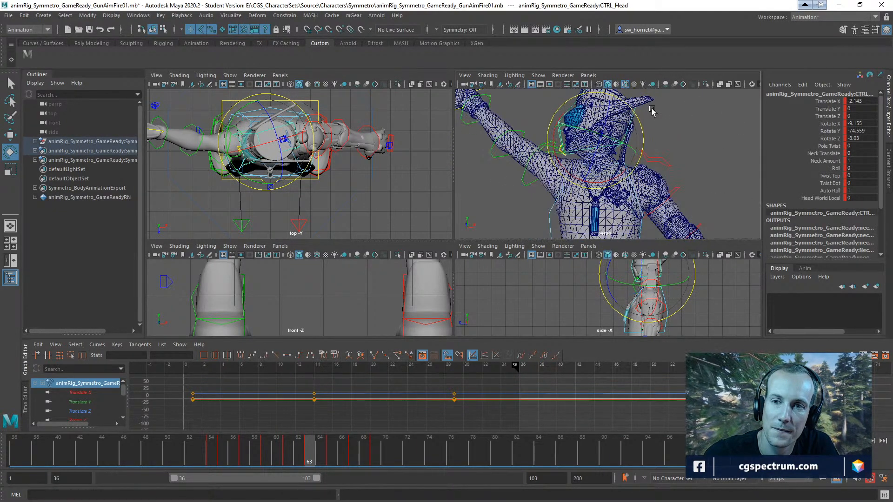
middle_click_drag(654, 114, 620, 144, "alt")
left_click_drag(572, 175, 585, 180)
left_click_drag(587, 172, 663, 161, "alt")
right_click_drag(663, 162, 578, 150, "alt")
left_click_drag(578, 150, 515, 139, "alt")
middle_click_drag(515, 140, 596, 203, "alt")
left_click_drag(596, 202, 726, 160, "alt")
left_click_drag(673, 148, 766, 174, "alt")
Adjust the right shoulder FK control at frame 63 to about X 66.9, Y -176.2, Z -99.6
left_click(618, 166)
left_click(614, 171)
right_click_drag(710, 139, 642, 142, "alt")
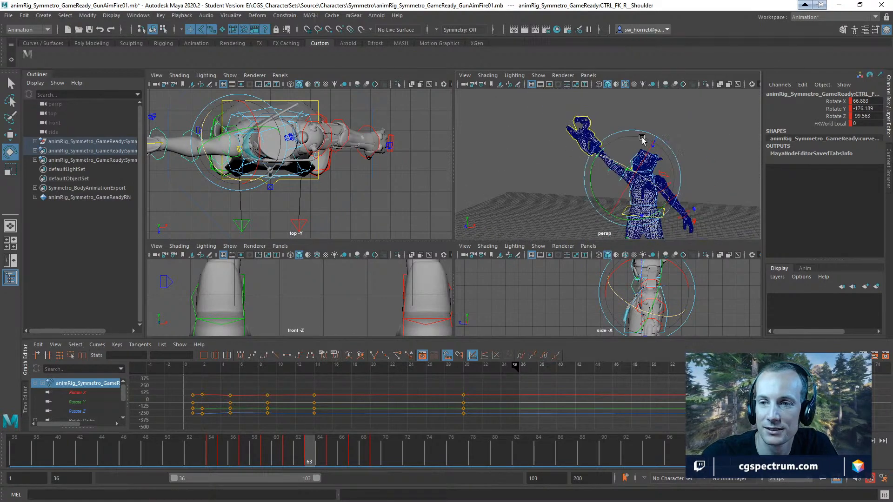
left_click_drag(642, 141, 665, 161, "alt")
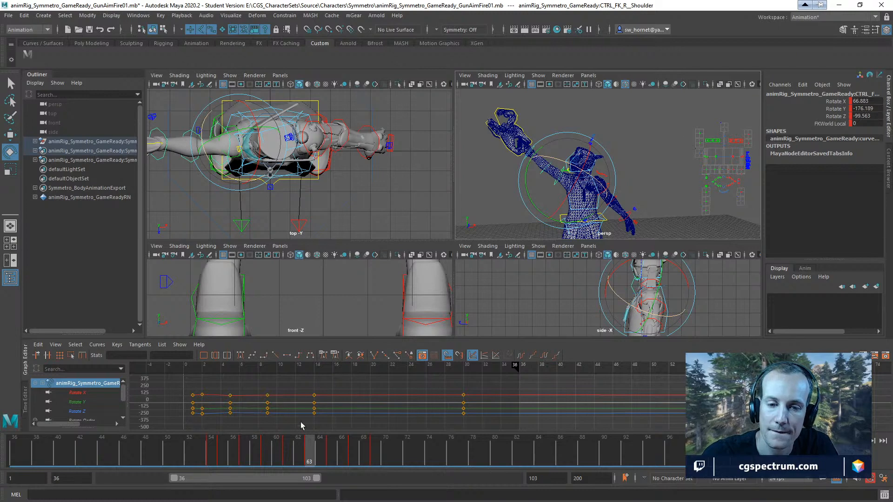
At frame 65, rotate the right shoulder FK control down and to the character's right, to about X 102.1, Y -180.6, Z -190.6
left_click(298, 456)
left_click_drag(293, 454, 330, 460)
left_click_drag(530, 229, 543, 154, "alt")
right_click_drag(589, 134, 653, 181, "alt")
left_click_drag(596, 155, 598, 169, "alt")
right_click_drag(598, 168, 550, 198, "alt")
left_click_drag(550, 197, 548, 193, "alt")
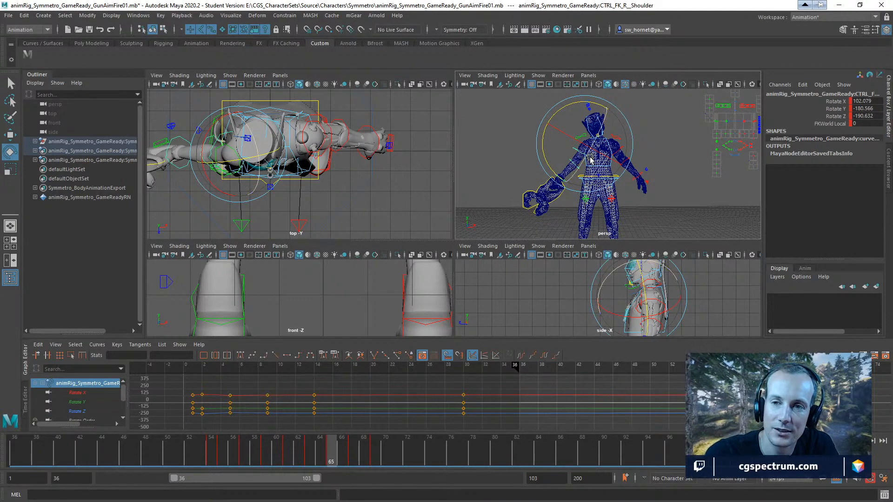
Turn the head control at frame 65 toward the lowered right arm, to about X 18.7, Y -51.7, Z 2.3
left_click_drag(590, 159, 616, 182, "alt")
right_click_drag(616, 181, 664, 160, "alt")
left_click(597, 115)
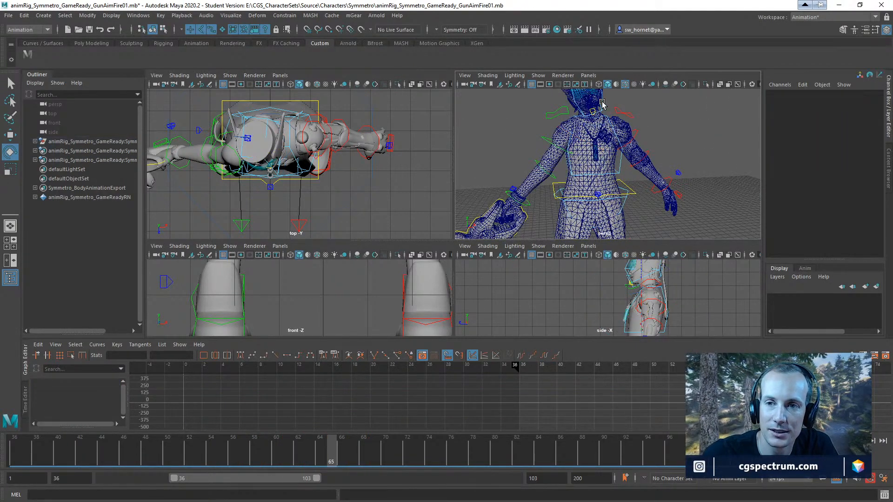
left_click(602, 104)
left_click_drag(603, 104, 670, 149, "alt")
left_click(656, 184)
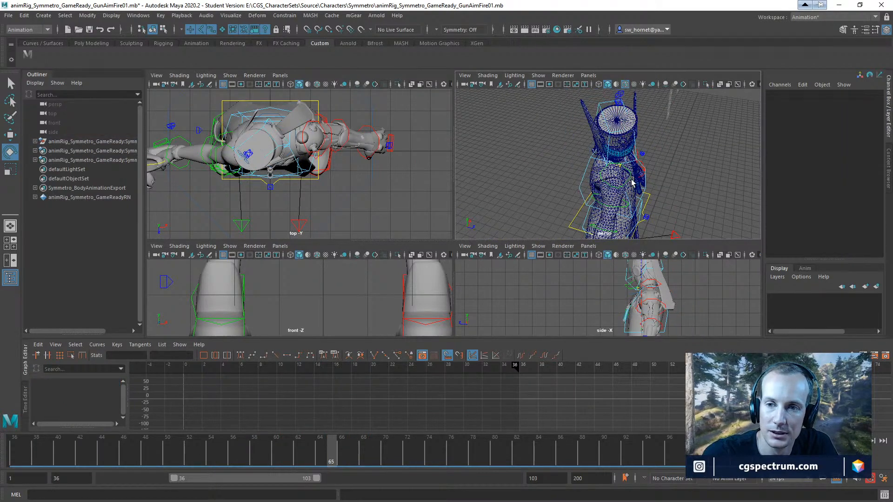
Rotate the right collar control at frame 65 to X 0, Y about -1.8, Z 0
left_click(632, 182)
left_click_drag(632, 182, 725, 182, "alt")
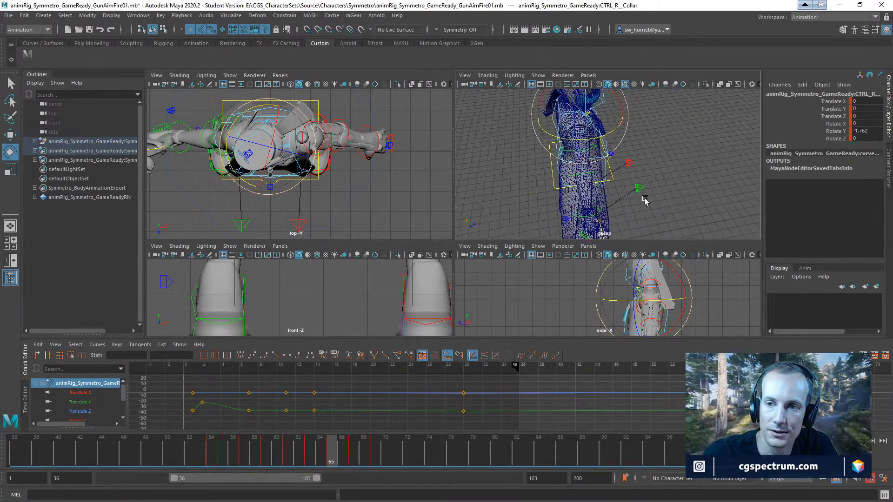
left_click(645, 200)
Refine the right shoulder FK control at frame 65 to about X 102.1, Y -178.8, Z -191, and check the pose and head
left_click(547, 149)
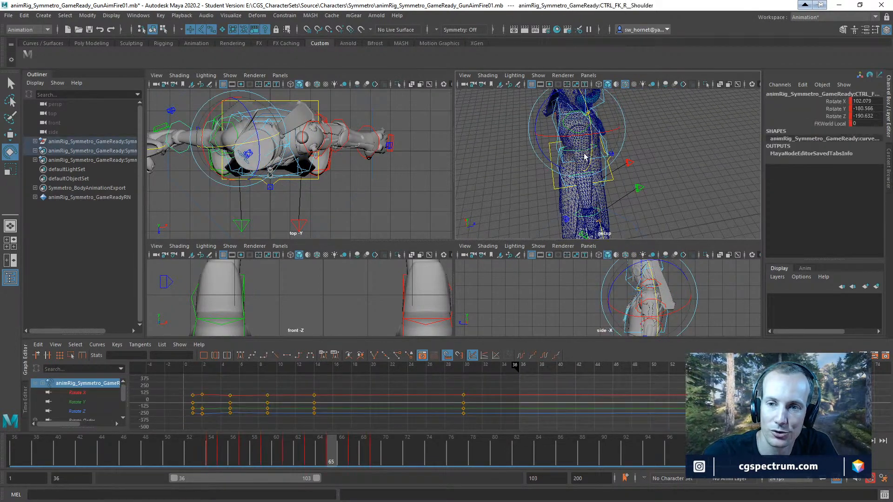
middle_click_drag(546, 148, 550, 151)
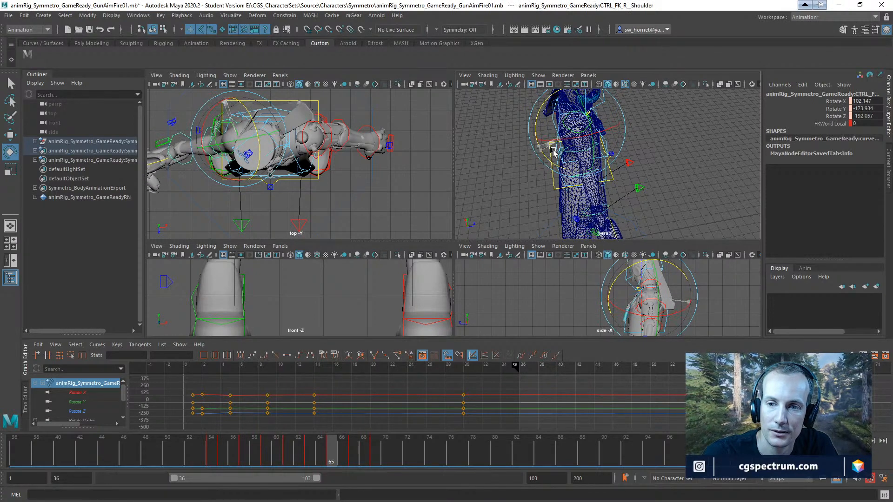
left_click_drag(550, 152, 523, 158, "alt")
left_click_drag(595, 179, 615, 196, "alt")
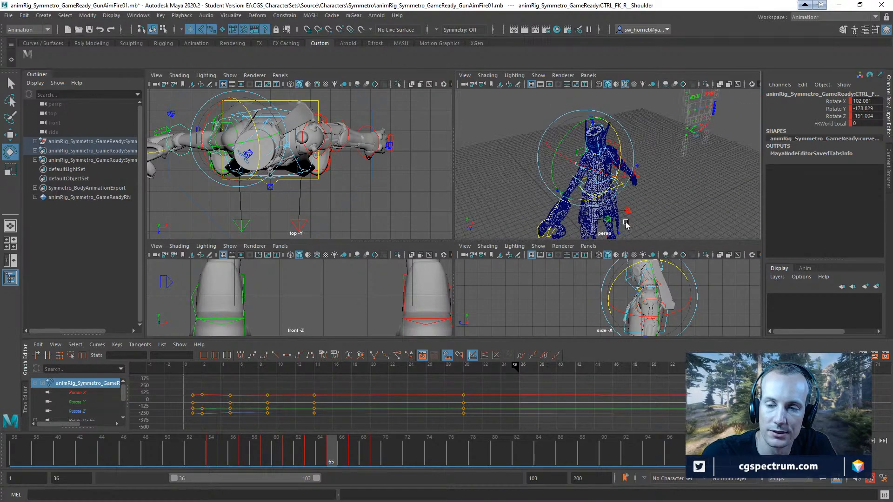
left_click_drag(634, 189, 603, 124, "alt")
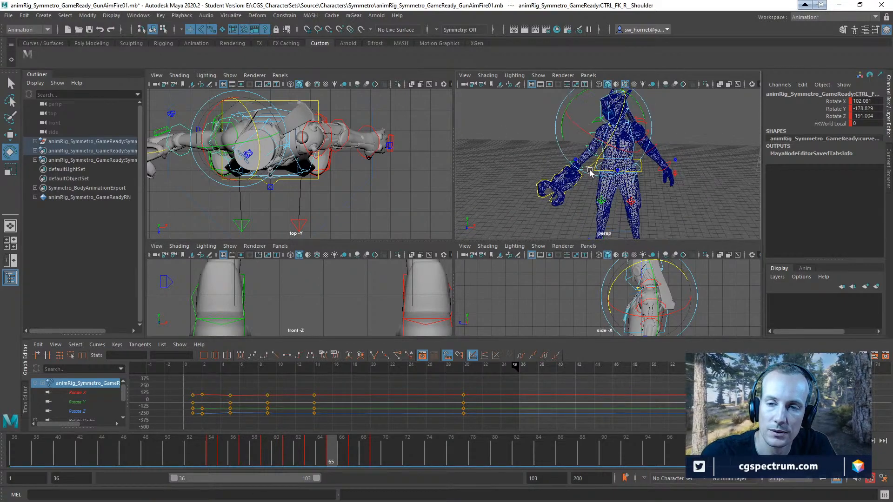
left_click_drag(590, 172, 679, 171, "alt")
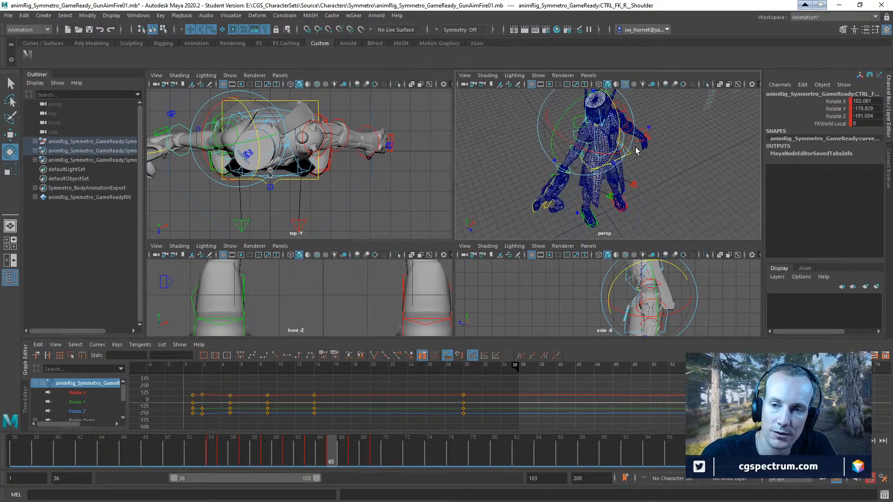
left_click_drag(600, 166, 631, 206, "alt")
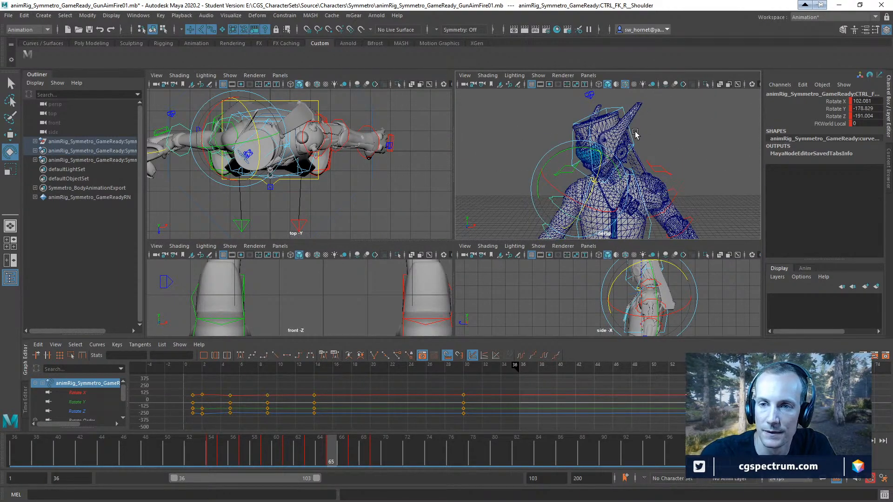
left_click(633, 139)
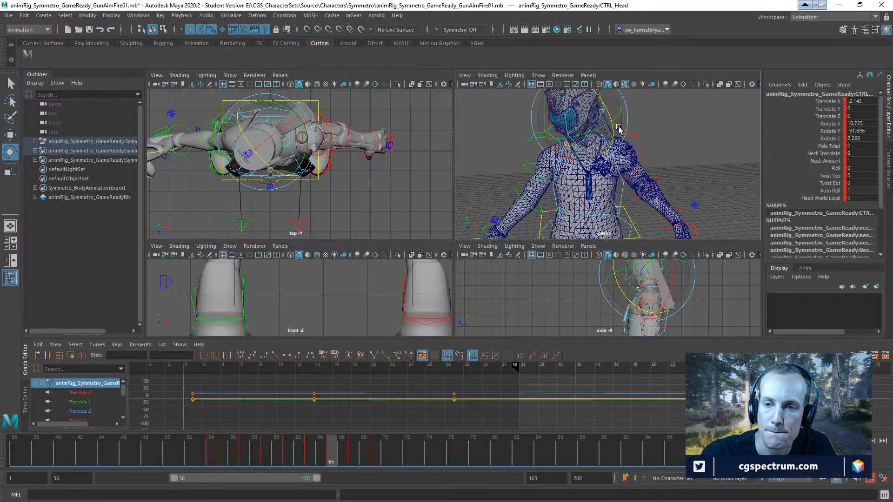
At frame 67, rotate the right shoulder FK control so the gun arm aims forward across the body toward the character's left
left_click(351, 445)
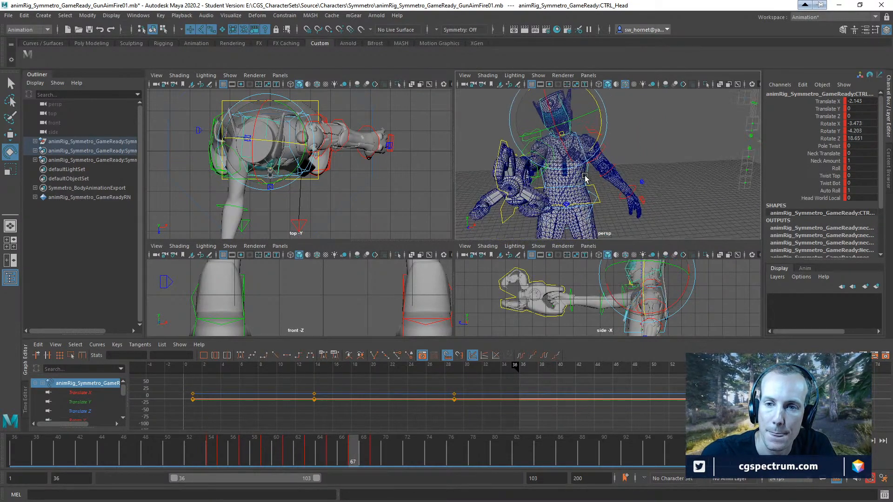
left_click_drag(585, 177, 639, 173, "alt")
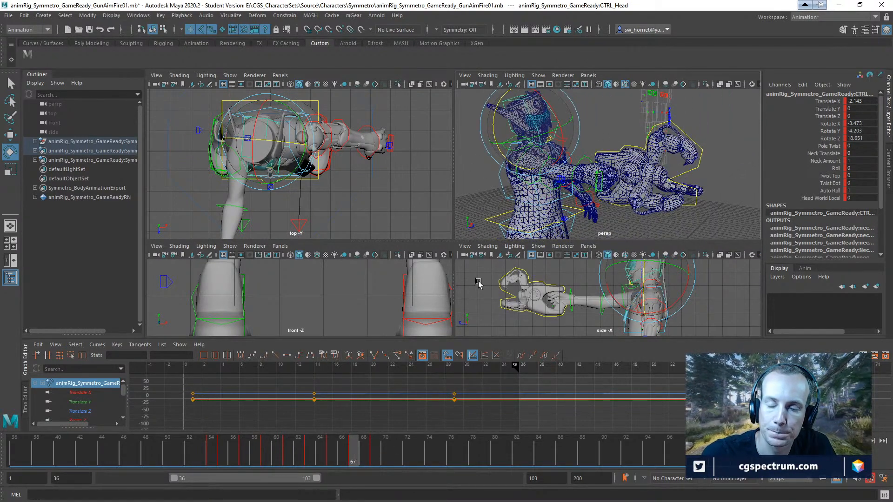
left_click_drag(545, 186, 574, 170, "alt")
left_click(551, 175)
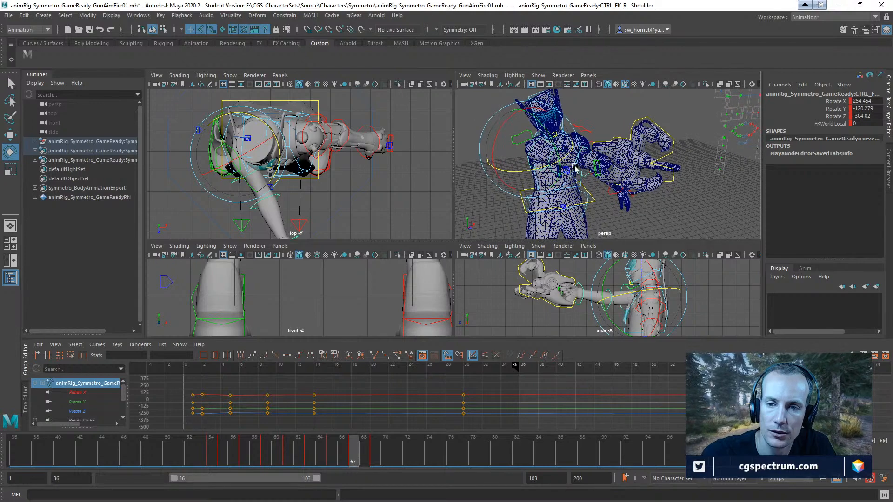
left_click_drag(552, 130, 616, 200)
middle_click_drag(616, 200, 629, 166, "alt")
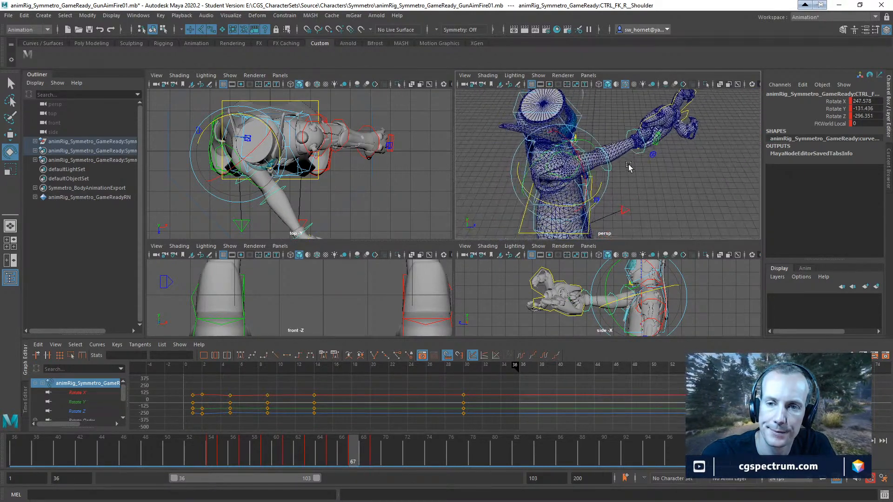
left_click_drag(628, 166, 730, 207, "alt")
left_click(636, 186)
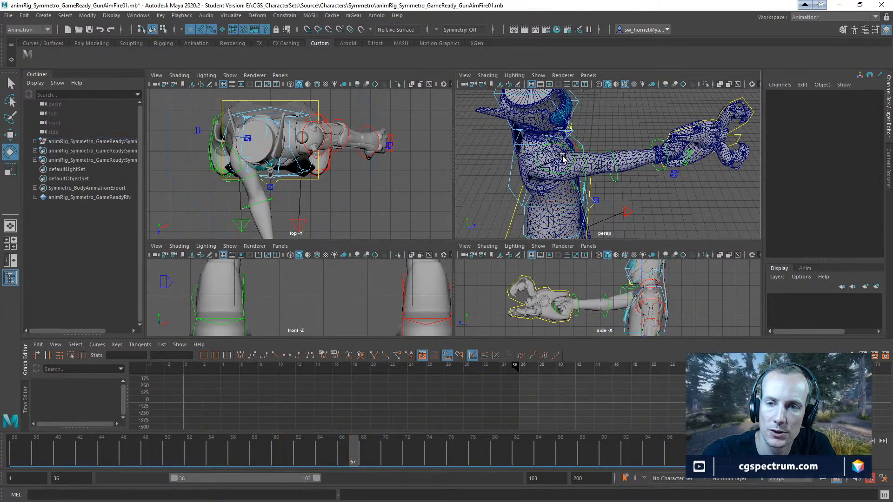
Adjust the right shoulder FK control at frame 67 to about X 245.6, Y -114.7, Z -279.1
left_click(570, 165)
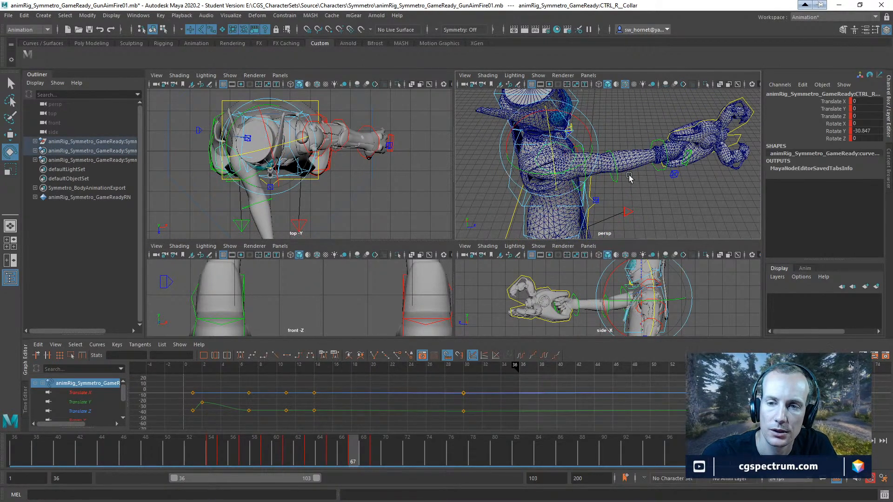
left_click_drag(569, 166, 599, 170, "alt")
left_click(570, 185)
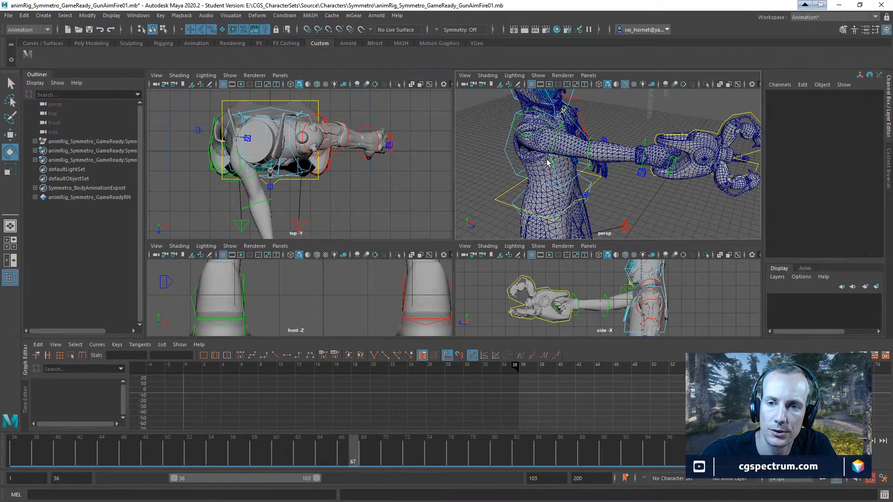
left_click(534, 118)
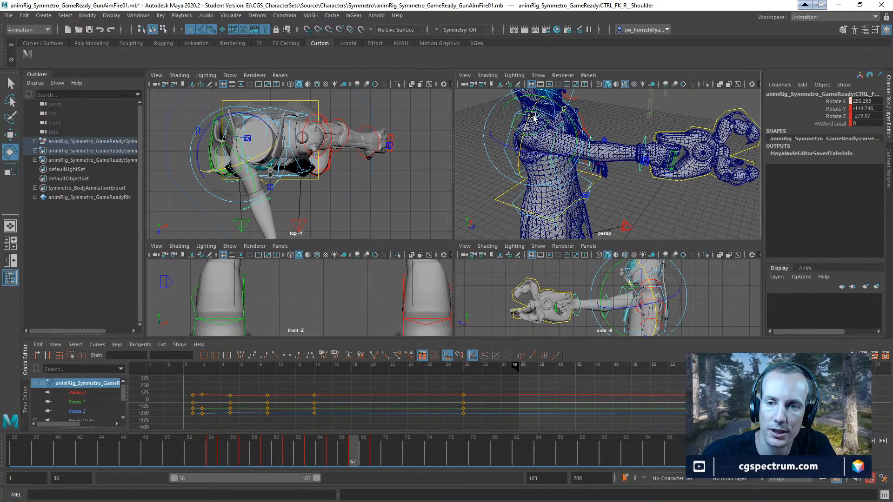
left_click_drag(534, 117, 529, 122)
left_click_drag(598, 182, 553, 198, "alt")
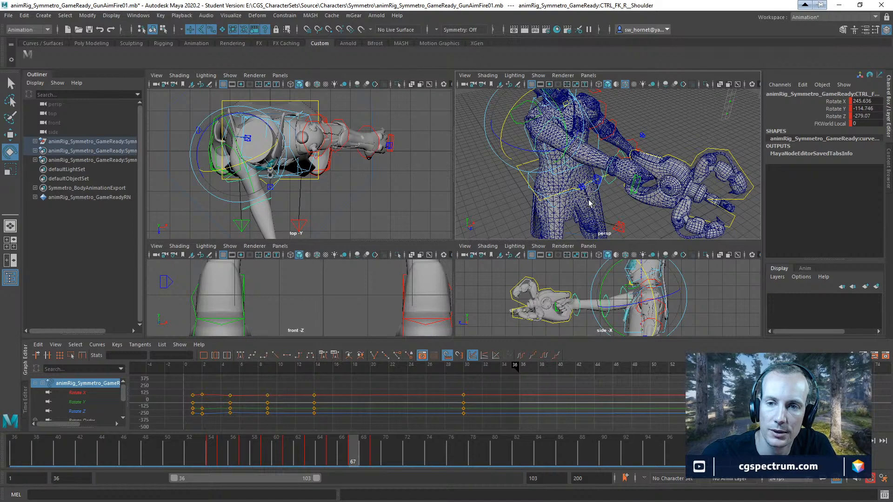
Bend the right elbow FK control at frame 67 to about X 5.8, Y -2.4, Z -67.7, pointing the gun toward the character's left
left_click(539, 207)
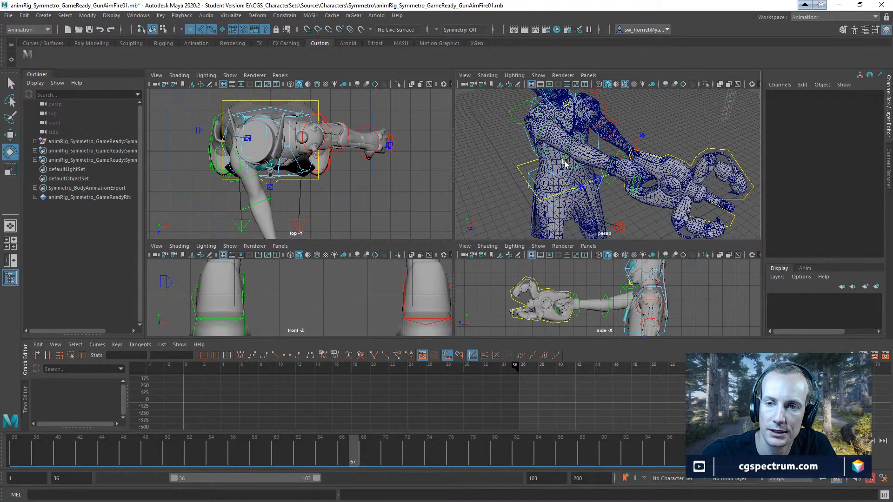
left_click(565, 163)
left_click_drag(608, 185, 598, 160, "alt")
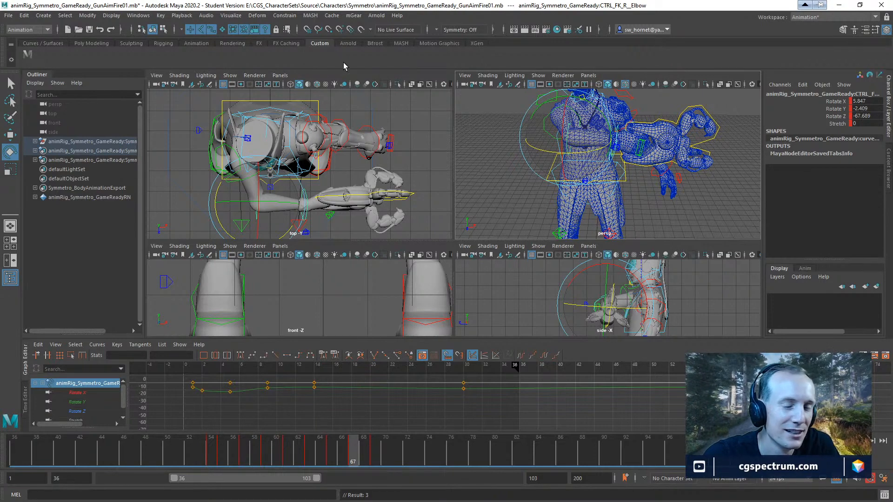
Rotate the right elbow FK control at frame 67 to about X 5.6, Y -2.9, Z -62.6
mouse_move(649, 174)
left_mouse_down("alt")
mouse_move(723, 205)
mouse_move(656, 187)
mouse_move(656, 173)
left_mouse_up("alt")
left_click(634, 195)
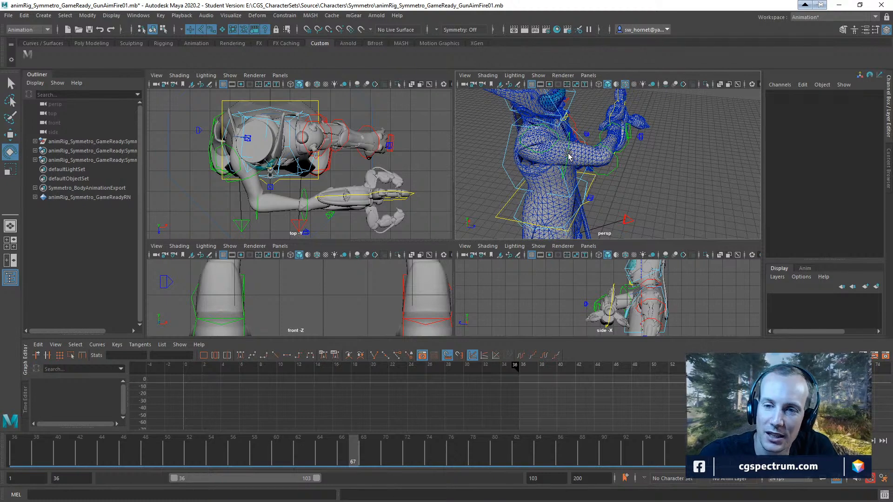
left_click(576, 164)
left_click_drag(572, 128, 692, 172)
key("s")
left_click(600, 181)
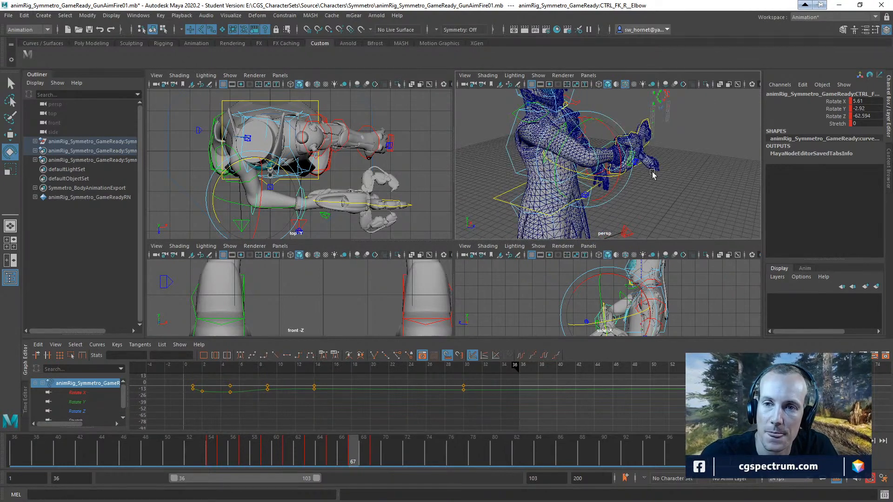
Rotate the right shoulder FK control to lower the upper arm, at about X 212, Y -136, Z -239
left_click(554, 122)
left_click(561, 127)
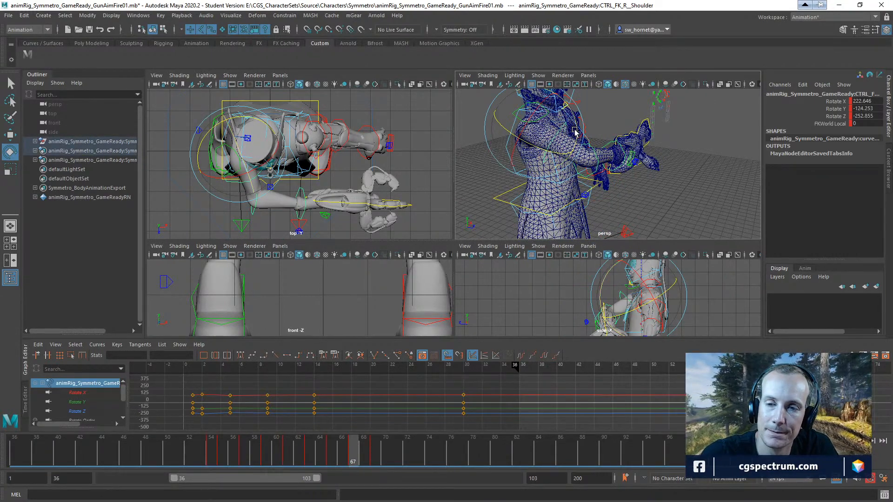
left_click_drag(573, 132, 577, 142)
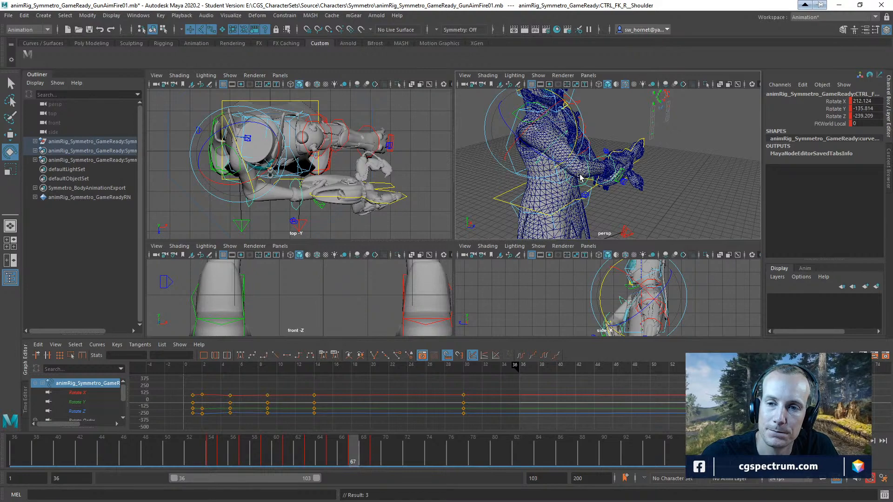
Rotate the right elbow FK control to swing the forearm outward, and clear the selection
left_click(580, 186)
left_click_drag(563, 185, 557, 177)
left_click_drag(651, 161, 708, 98, "alt")
left_click(585, 145)
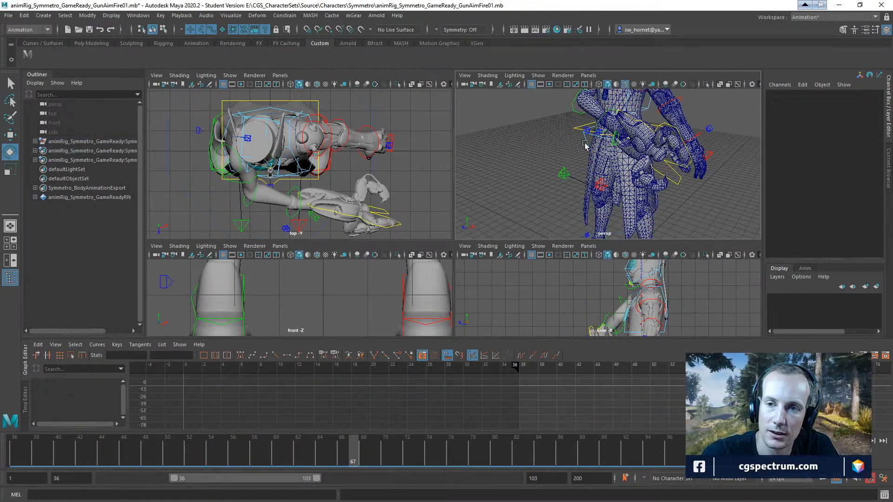
Rotate the right wrist FK control to about X 23.4, Y -1, Z 2.4 to reorient the hand
left_click(598, 123)
left_click_drag(598, 123, 572, 149, "alt")
left_click_drag(589, 105, 618, 161)
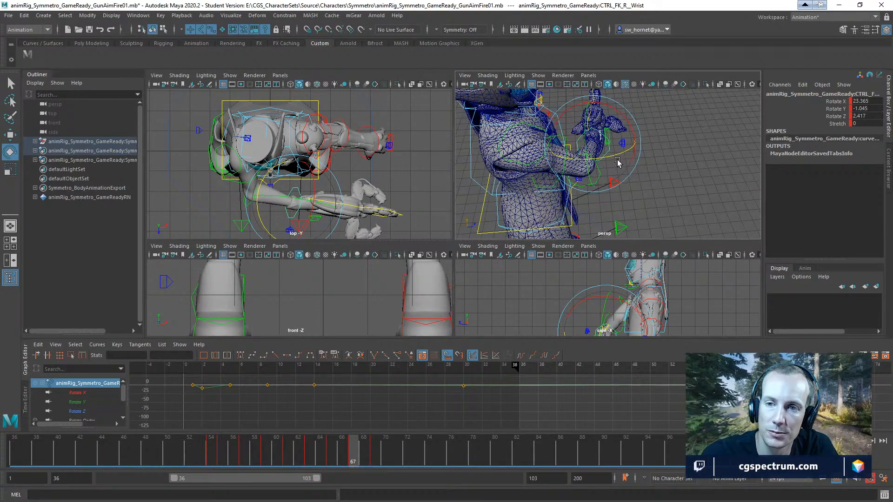
Rotate the right collar control around Y to about -25.6
left_click(527, 165)
left_click_drag(527, 164, 600, 181, "alt")
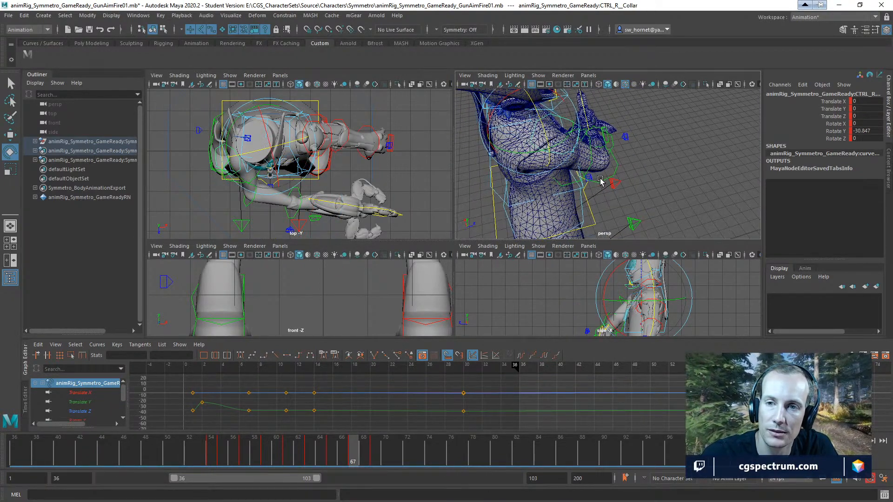
left_click_drag(570, 150, 570, 138)
left_click_drag(566, 137, 527, 144)
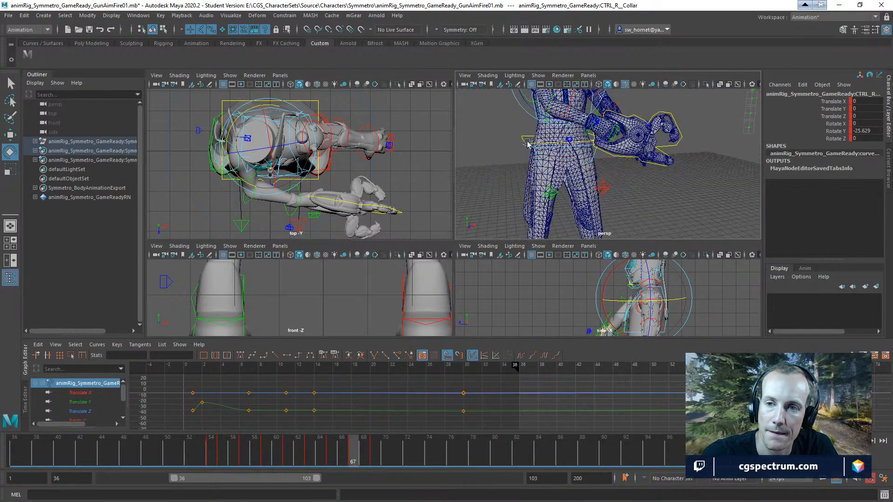
middle_click_drag(655, 177, 654, 215, "alt")
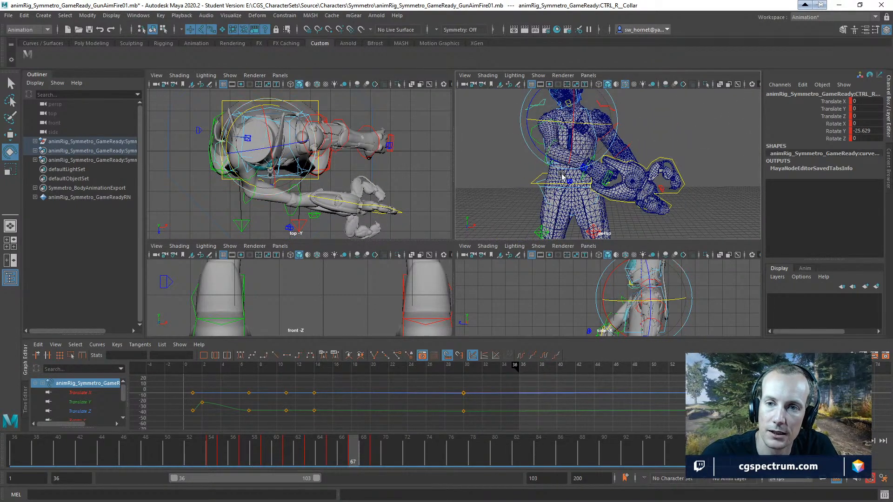
Rotate the right shoulder FK control to bring the arm closer to the torso, at about X 204, Y -148, Z -226
left_click(551, 136)
left_click(555, 122)
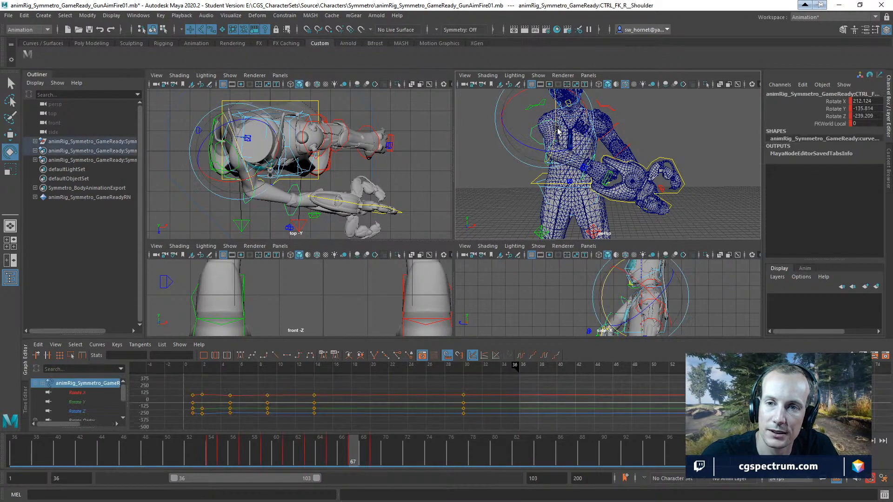
left_click_drag(558, 125, 562, 147)
left_click_drag(563, 148, 489, 156, "alt")
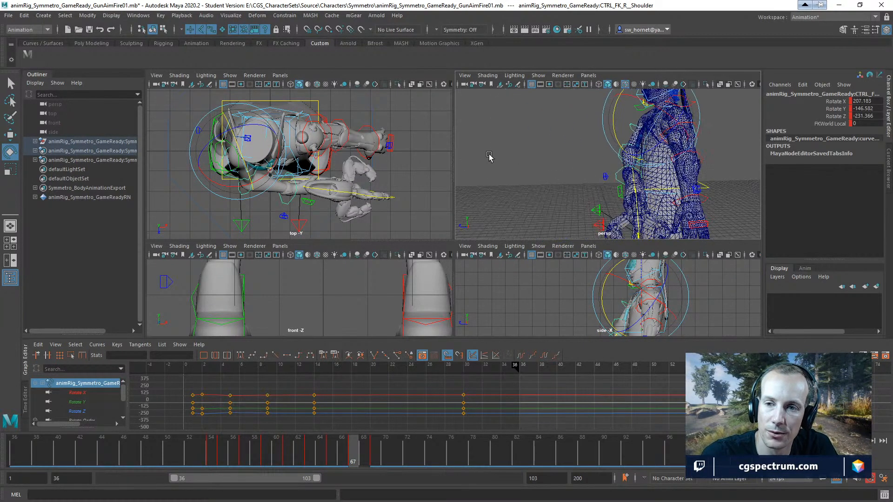
left_click_drag(658, 145, 654, 151)
left_click_drag(611, 123, 616, 132)
left_click_drag(616, 132, 714, 154, "alt")
left_click_drag(655, 185, 693, 176, "alt")
middle_click_drag(658, 185, 670, 93, "alt")
left_click_drag(605, 149, 554, 155, "alt")
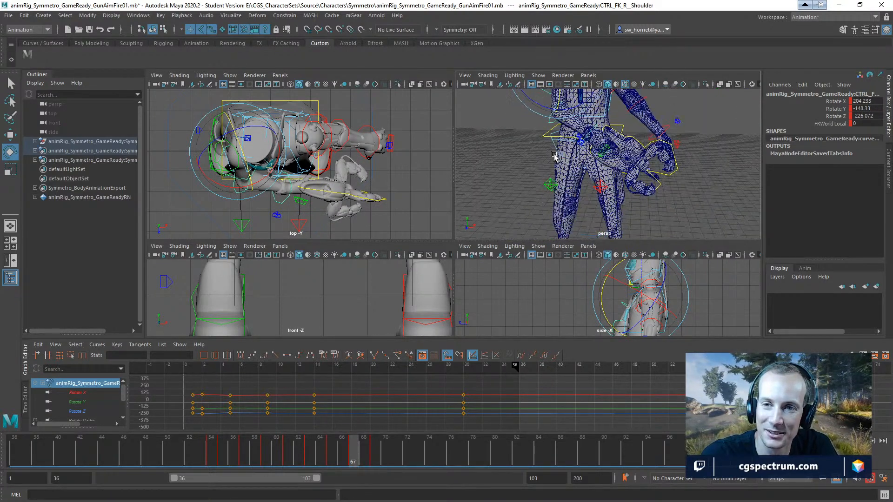
Rotate the right elbow FK control to about X 4.9, Y 2, Z -50.9
left_click(588, 136)
left_click_drag(602, 111, 606, 125)
left_click_drag(606, 125, 668, 201, "alt")
left_click(667, 201)
left_click(532, 129)
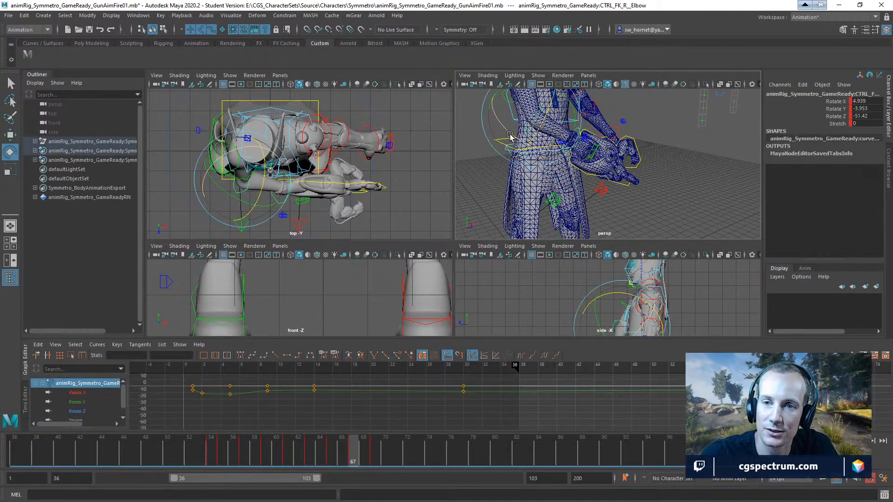
left_click_drag(533, 129, 670, 171, "alt")
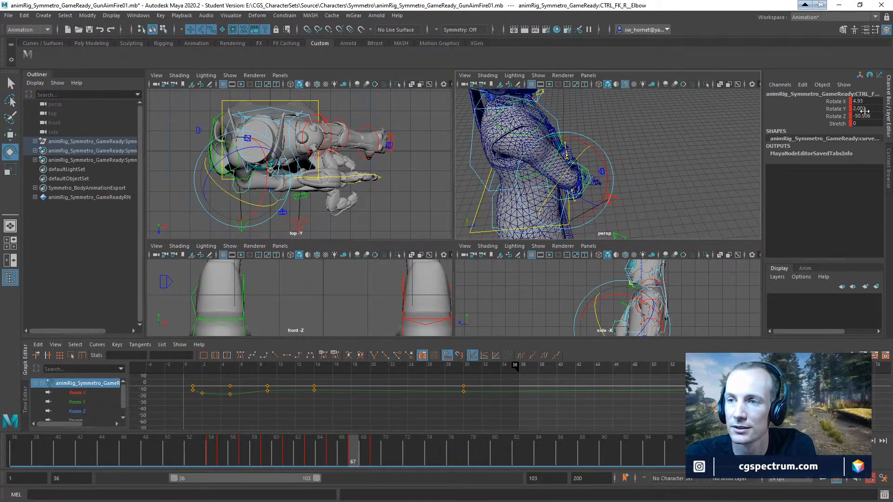
Set the right elbow FK control's Rotate Y and Rotate X to 0
double_click(862, 109)
type("0")
key("Return")
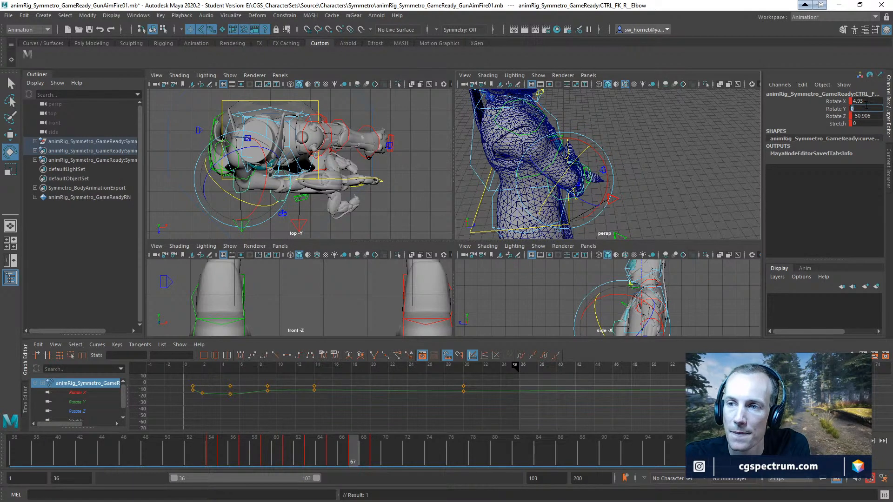
double_click(859, 101)
type("0")
key("Return")
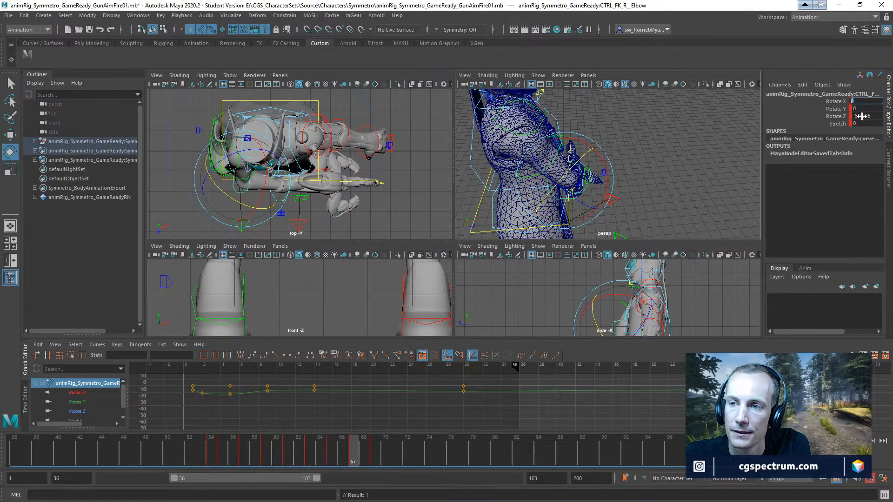
Adjust only the right elbow FK control's Rotate Z channel to about -52.6
left_click_drag(736, 139, 699, 133, "alt")
left_click(840, 116)
middle_click_drag(624, 124, 647, 135)
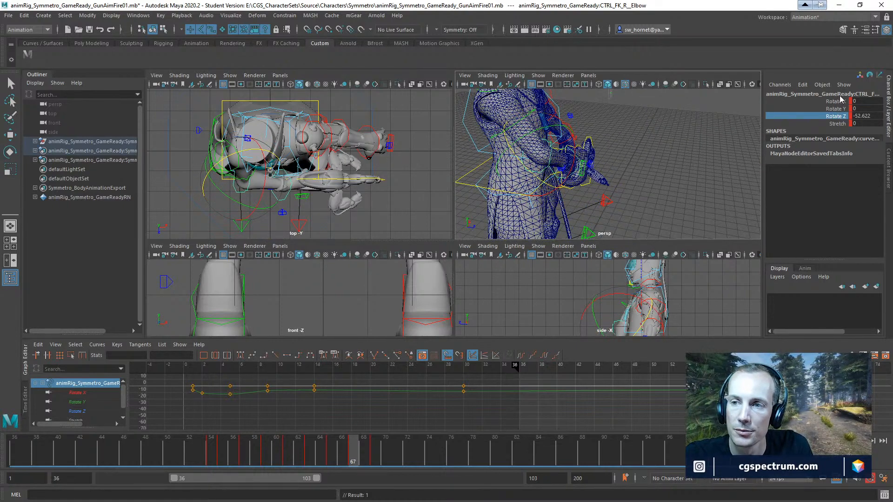
Try to lock the right elbow FK control's Rotate X and Rotate Y channels
left_click_drag(841, 101, 843, 117)
right_click(840, 113)
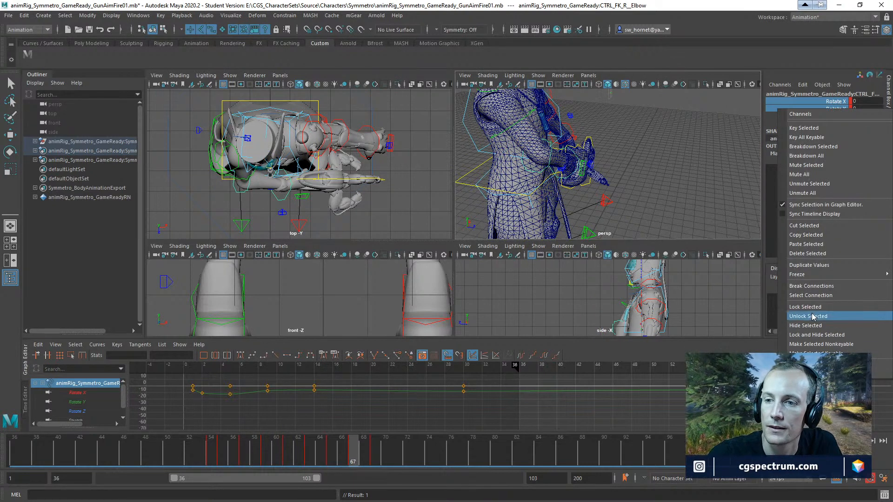
left_click(837, 307)
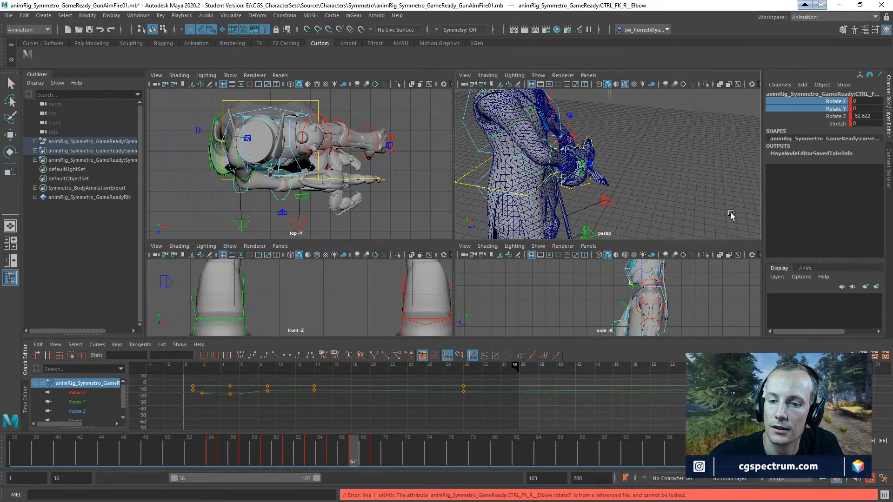
Break the connections on the right elbow FK control's Rotate X and Rotate Y channels, and attempt to lock both channels again
right_click(830, 109)
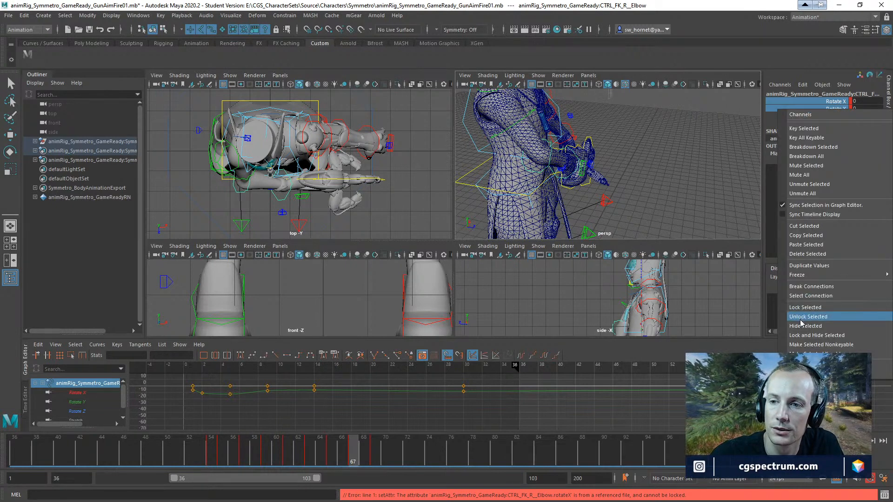
left_click(820, 295)
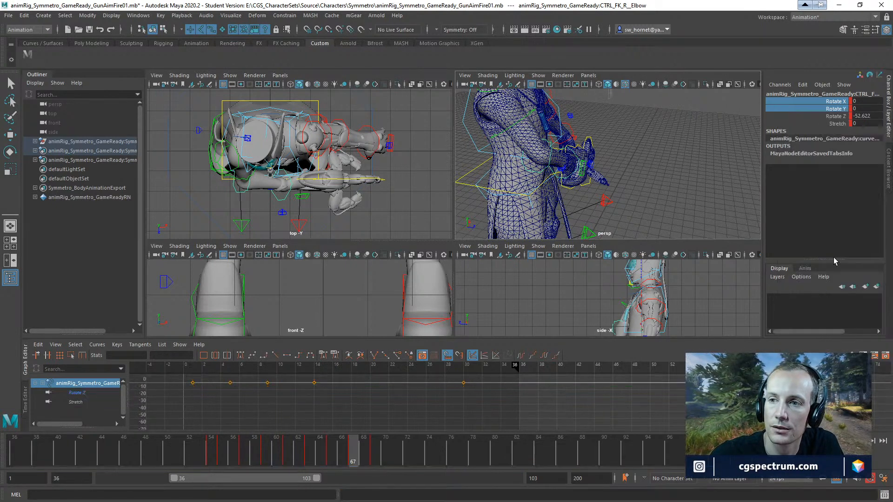
right_click(835, 103)
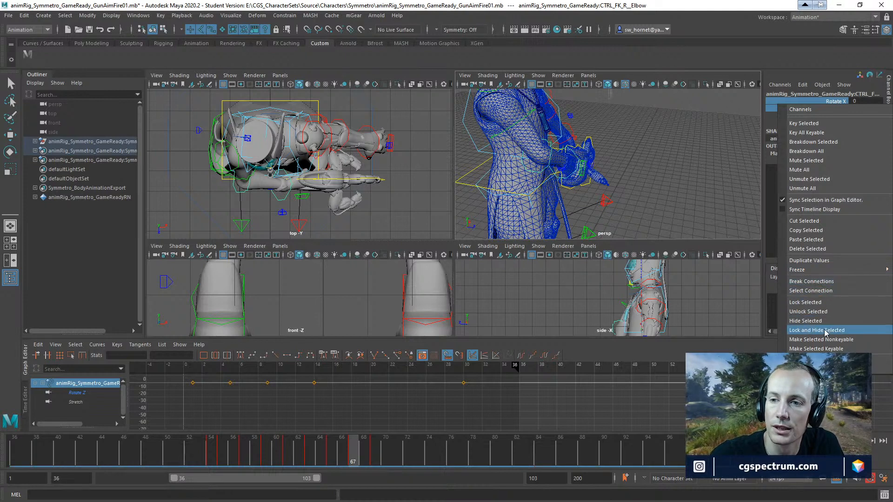
left_click(824, 303)
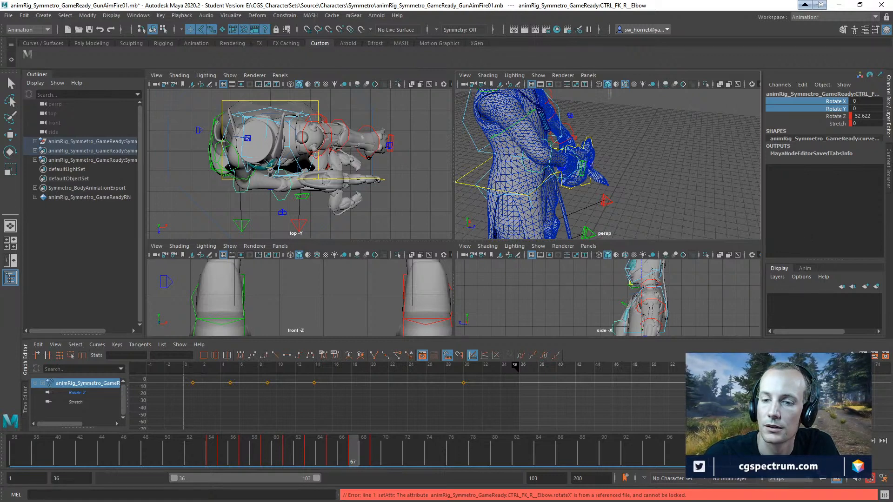
Try rotating the right elbow FK control around its Z axis, and undo that rotation
left_click_drag(630, 184, 607, 181, "alt")
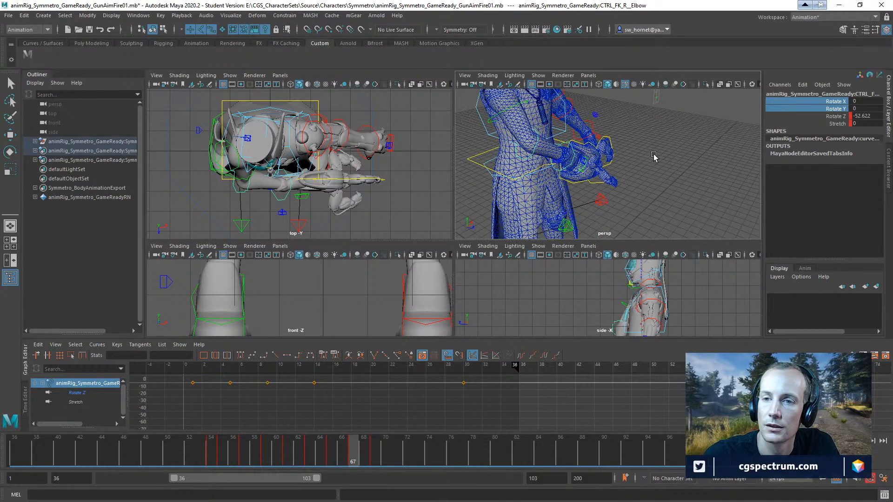
left_click(636, 162)
left_click(534, 155)
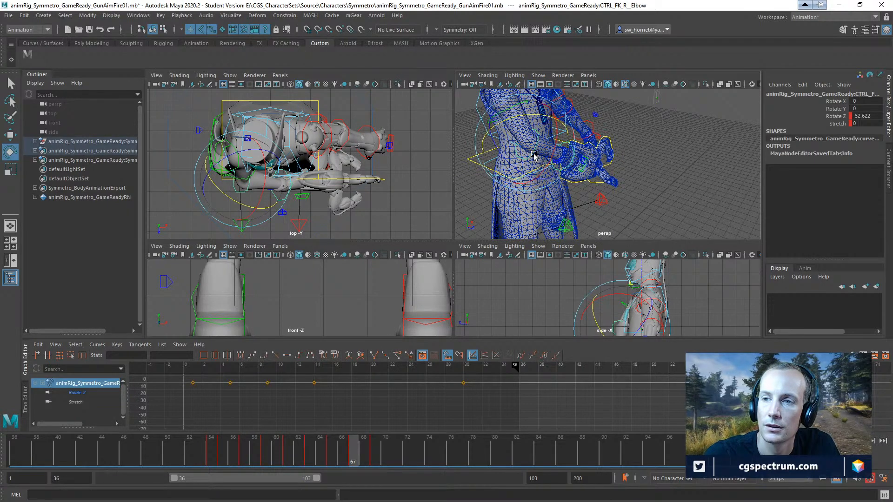
middle_click_drag(508, 154, 494, 147)
key("ctrl+z")
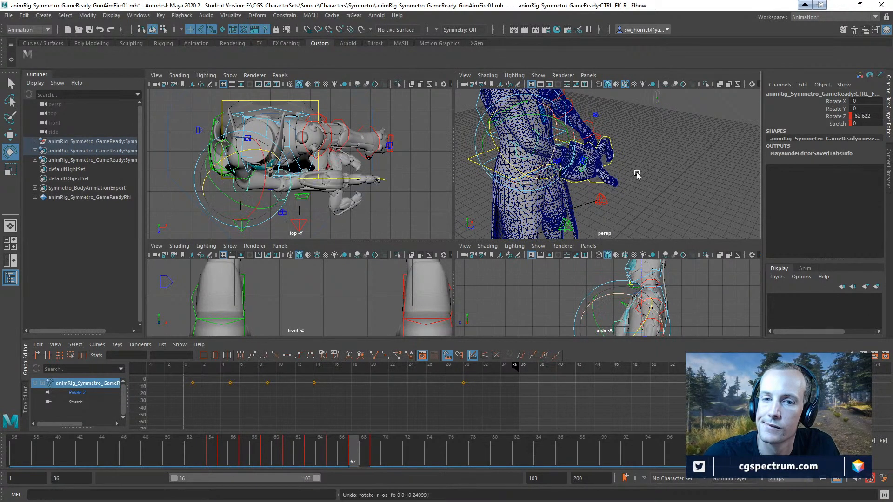
Retry Lock Selected on the disconnected Rotate X and Rotate Y channels of the right elbow FK control
left_click_drag(827, 102, 832, 109)
right_click(833, 110)
left_click(814, 307)
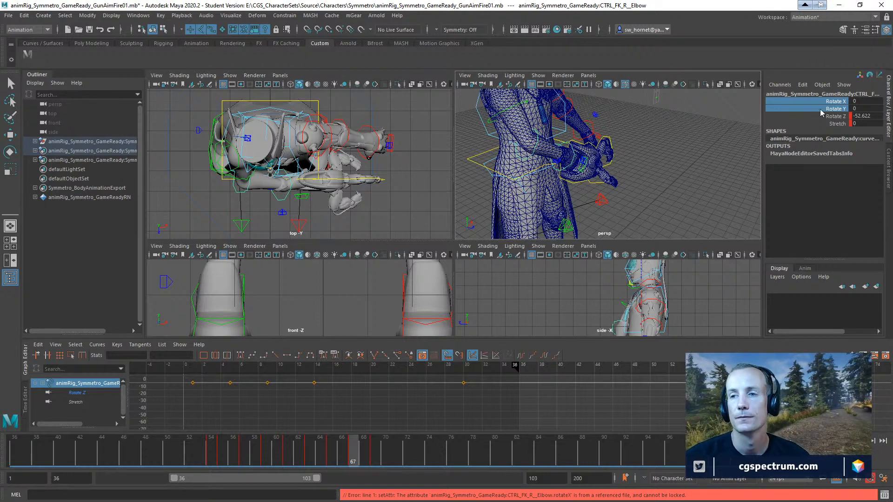
Reselect the right elbow FK control and examine the bent forearm and hand up close
left_click(587, 235)
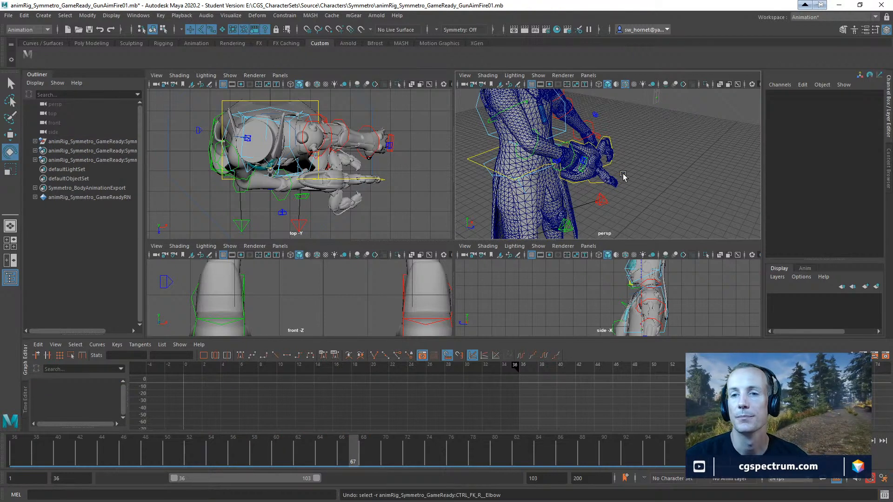
left_click(536, 144)
right_click_drag(572, 170, 692, 152, "alt")
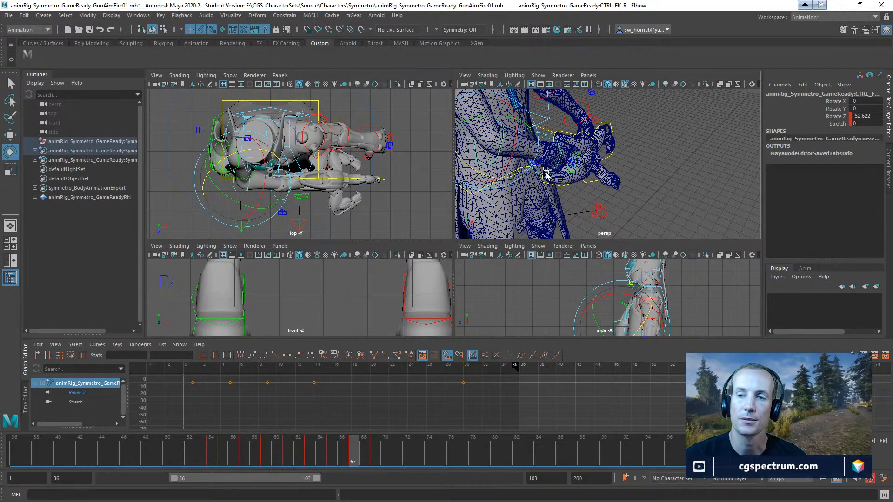
left_click_drag(548, 175, 627, 172, "alt")
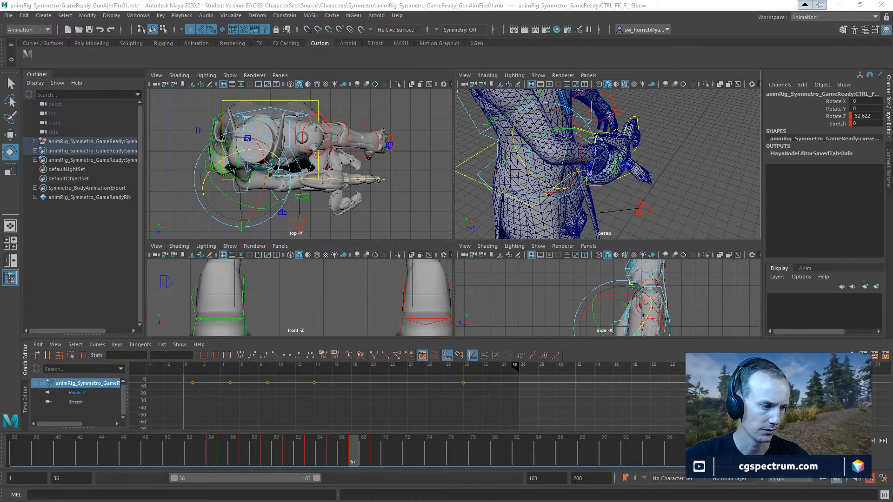
Switch to File Explorer and open the CGS_CharacterSets folder on the 960G_Internal (E:) drive
key("alt+Tab")
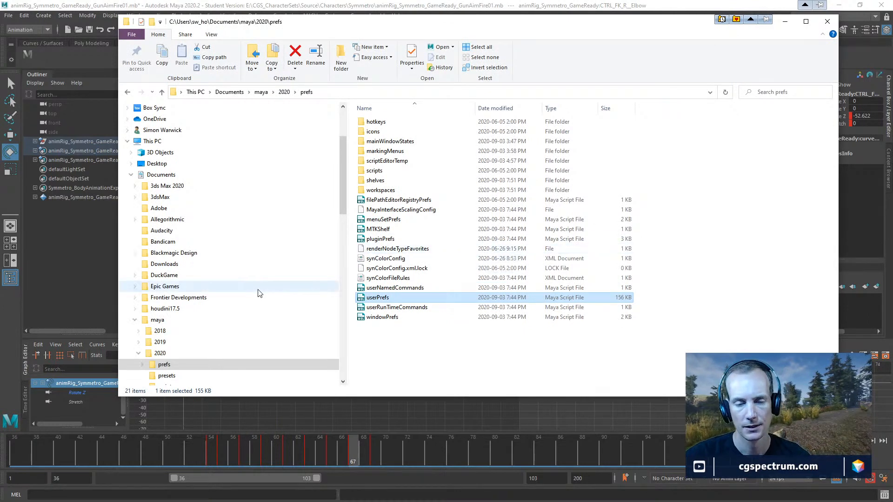
scroll(302, 221, "down", 15)
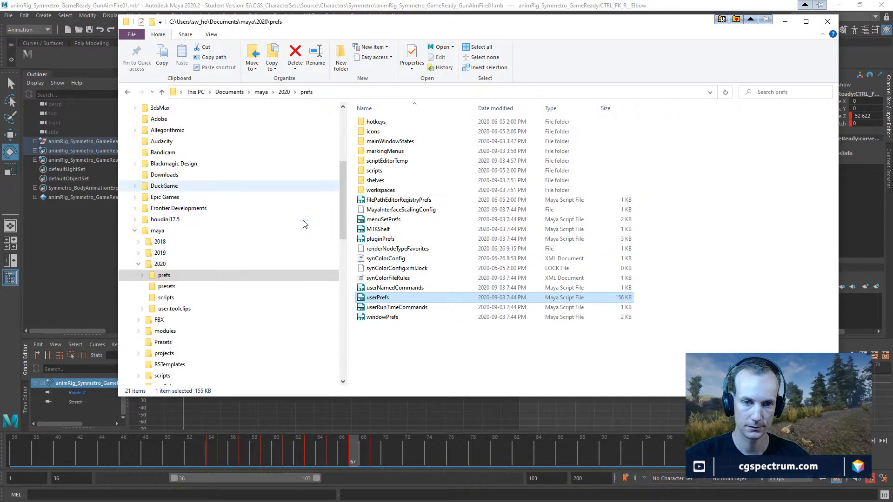
scroll(244, 296, "down", 2)
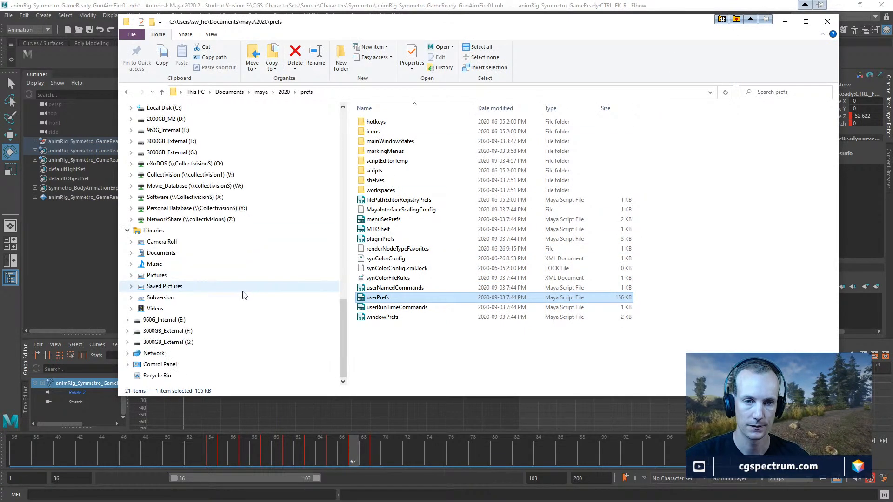
scroll(235, 294, "up", 2)
left_click(167, 187)
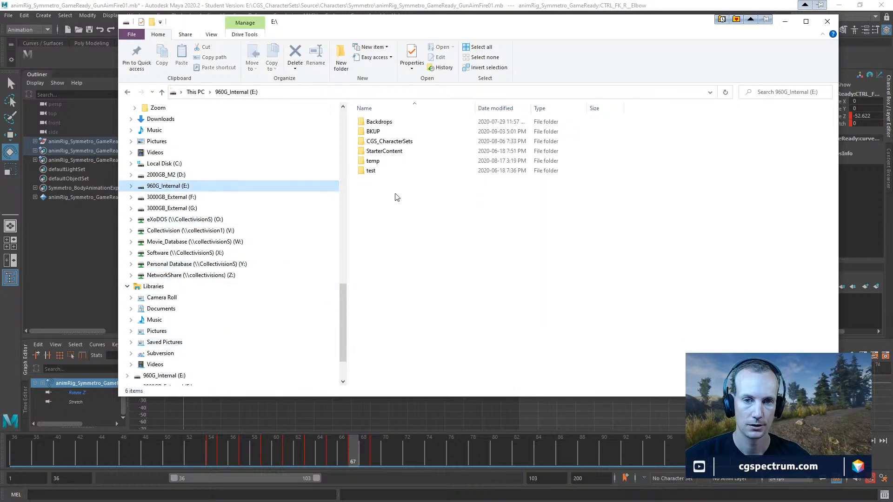
left_click(387, 141)
double_click(387, 142)
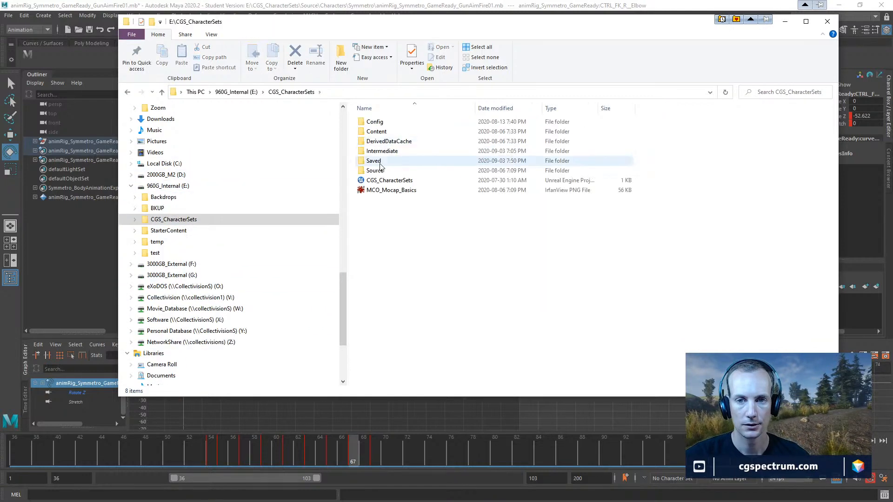
Open the animRig_Symmetro_GameReady Maya ASCII file from the Source\Characters\Symmetro folder
double_click(374, 170)
double_click(378, 122)
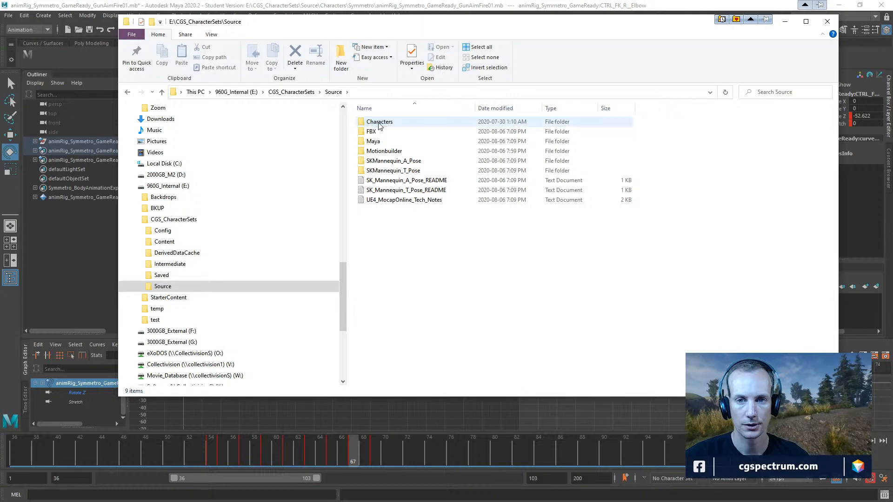
double_click(383, 123)
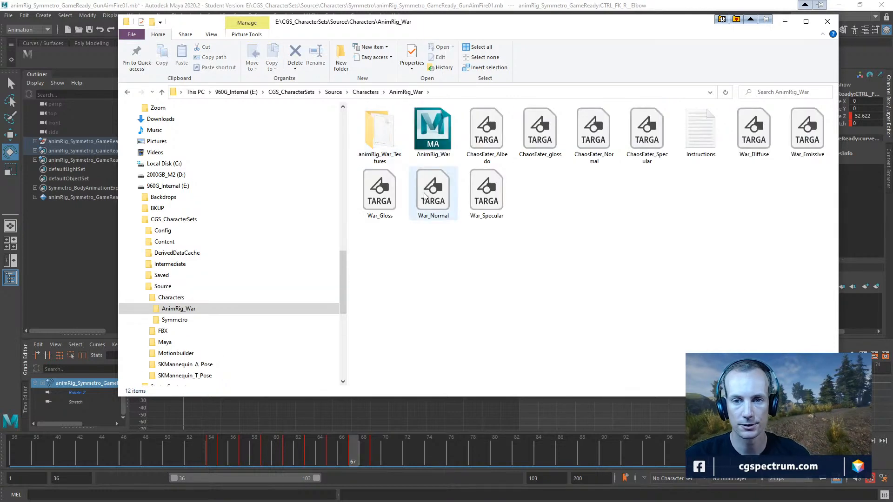
left_click(176, 320)
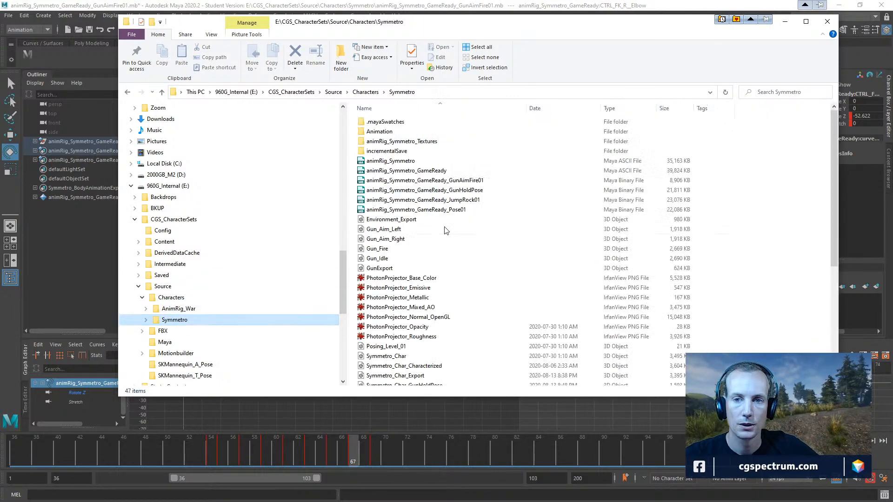
double_click(417, 171)
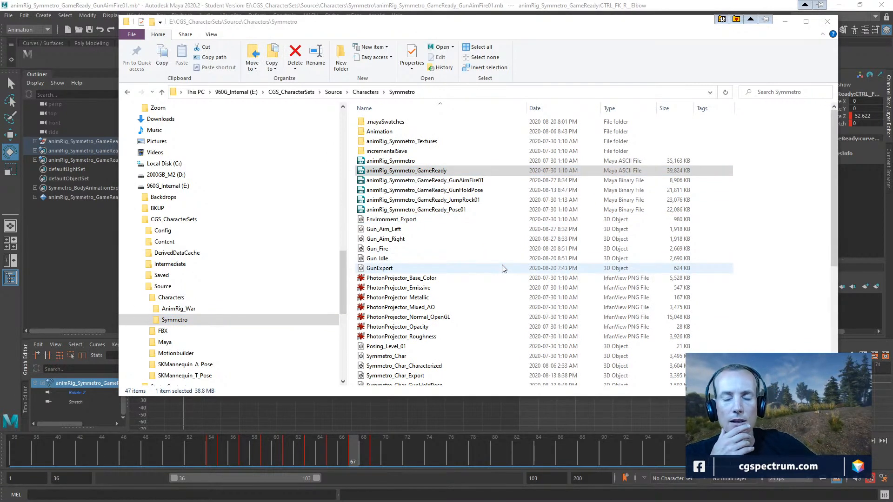
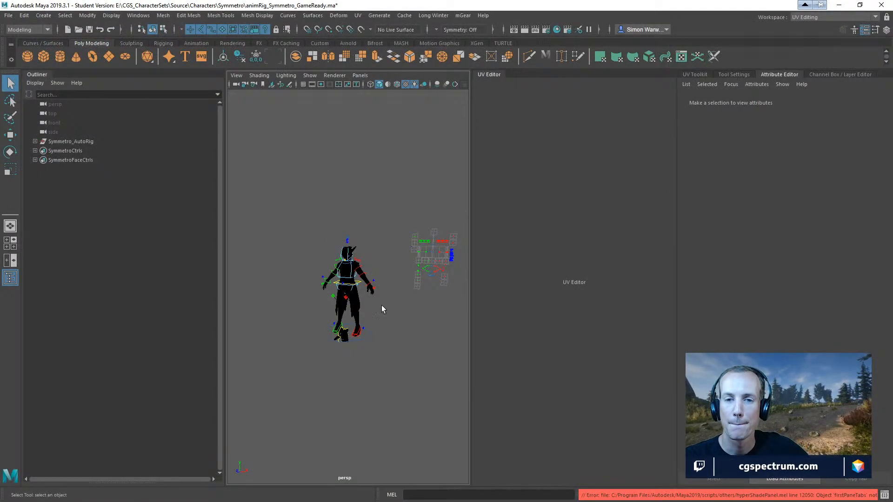
Select the left elbow FK control on the rig and display its channels in the Channel Box
scroll(390, 318, "up", 10)
scroll(385, 309, "down", 3)
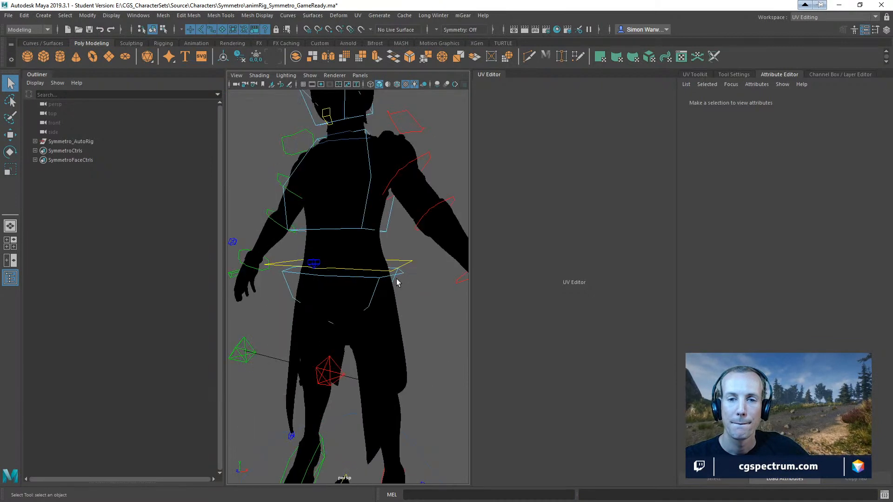
left_click(449, 198)
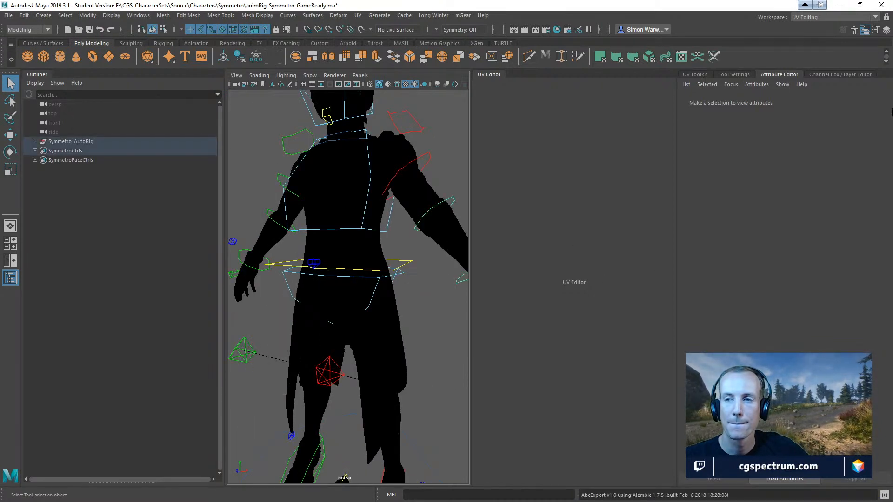
left_click(885, 29)
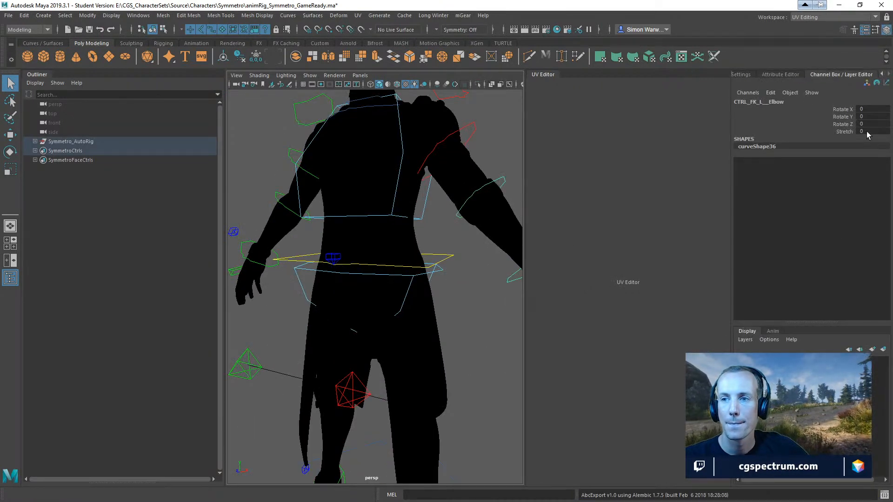
Try rotating the left elbow FK control to find its bending axis, and undo the rotation
left_click(843, 110)
left_click_drag(458, 237, 386, 233, "alt")
key("q")
key("ctrl+z")
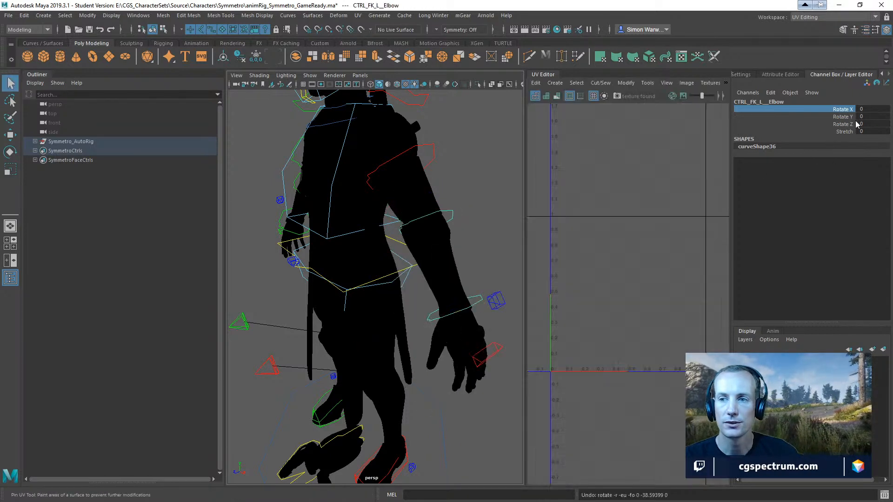
Lock the Rotate X and Rotate Z channels of the left elbow FK control, leaving Rotate Y free
left_click(851, 123)
left_click(847, 115, "shift")
left_click(847, 110, "shift")
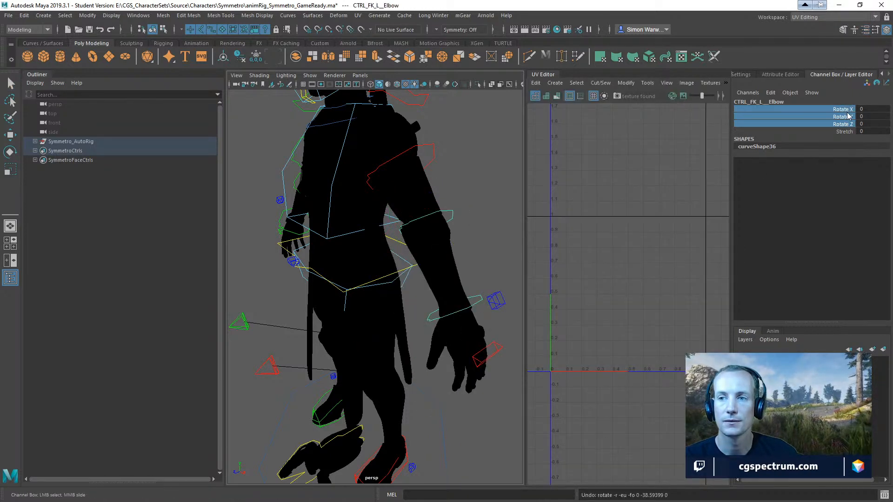
left_click(848, 117, "ctrl")
right_click(847, 113)
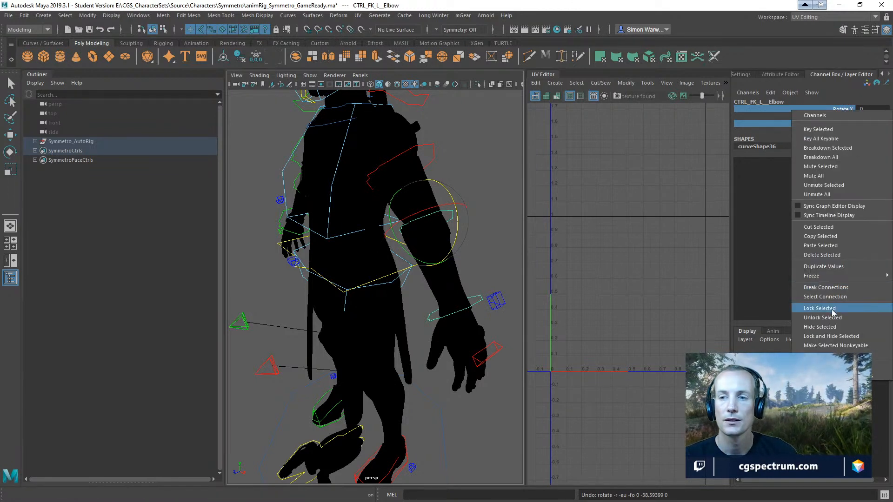
left_click(833, 309)
Test the left elbow FK control's Rotate Y channel, and undo the test rotation
left_click(842, 117)
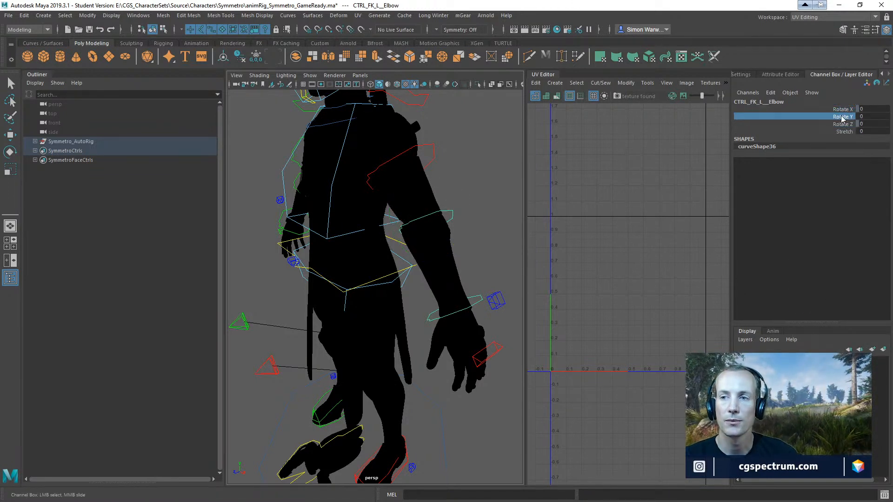
middle_click_drag(438, 207, 430, 221)
key("ctrl+z")
Select the right elbow FK control and test its Rotate Y channel, undoing the test rotation
left_click_drag(365, 285, 451, 275, "alt")
left_click_drag(331, 299, 471, 300, "alt")
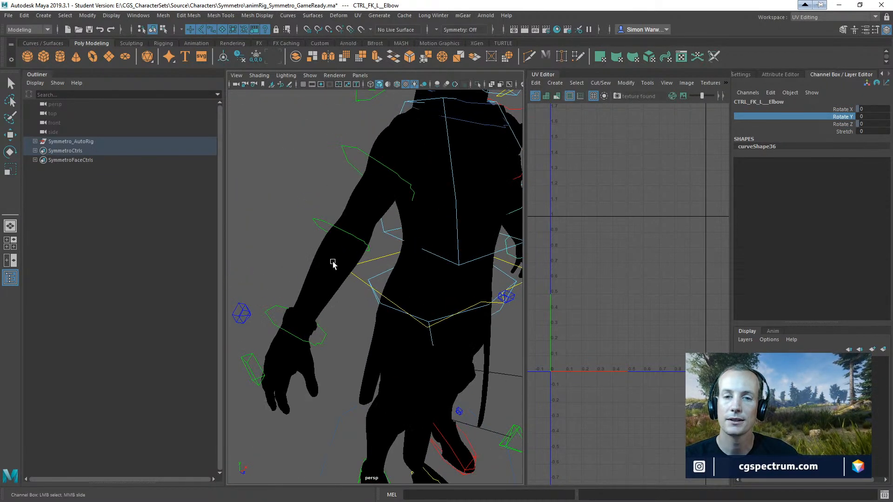
left_click(353, 238)
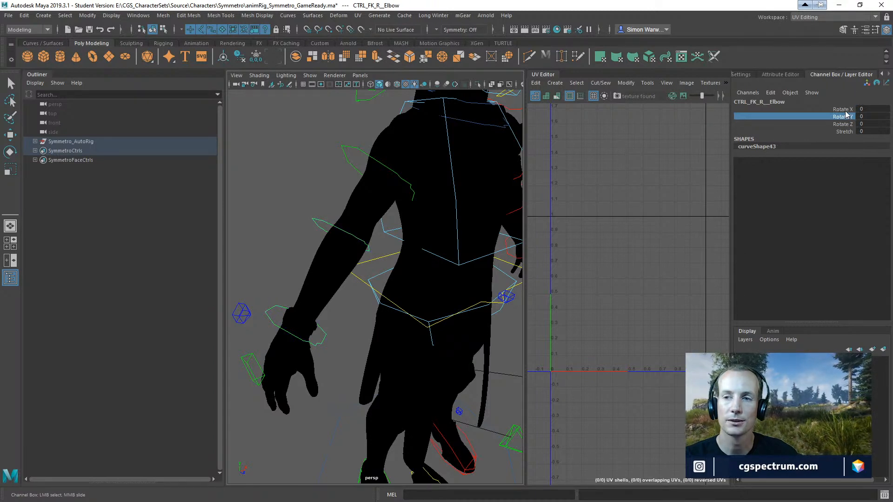
middle_click_drag(463, 184, 446, 196)
key("ctrl+z")
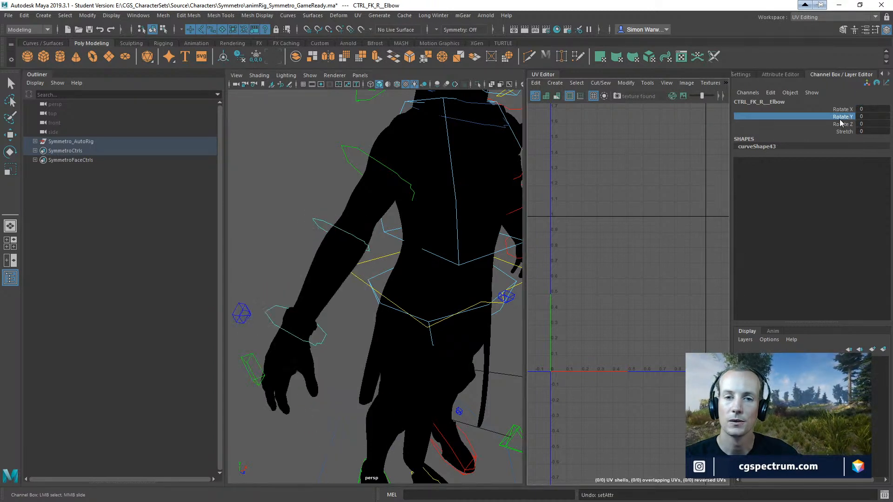
Lock the Rotate X and Rotate Z channels of the right elbow FK control
left_click(842, 108)
left_click(842, 124, "ctrl")
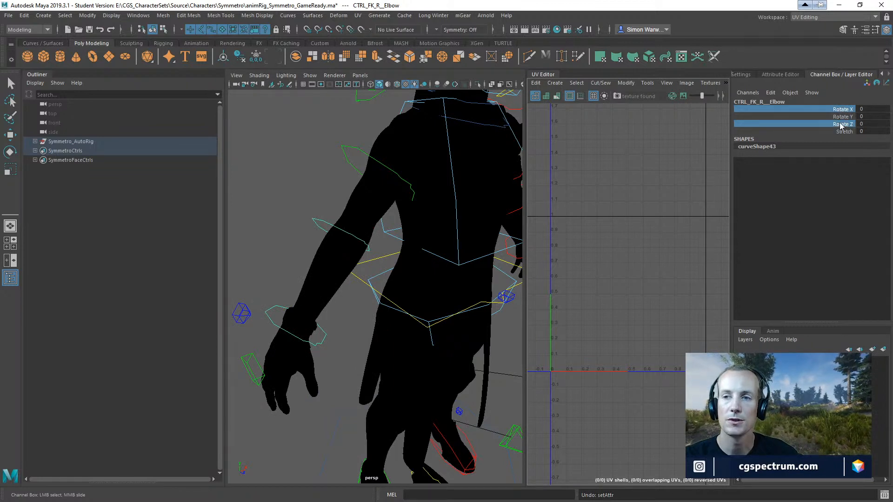
right_click(842, 124)
left_click(819, 321)
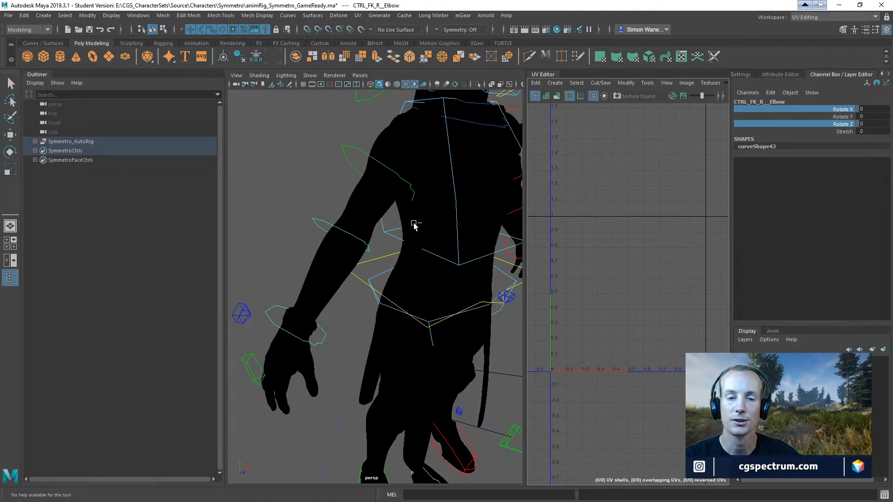
Try to save the animRig_Symmetro_GameReady.ma rig scene, accepting the student version notice
left_click(9, 15)
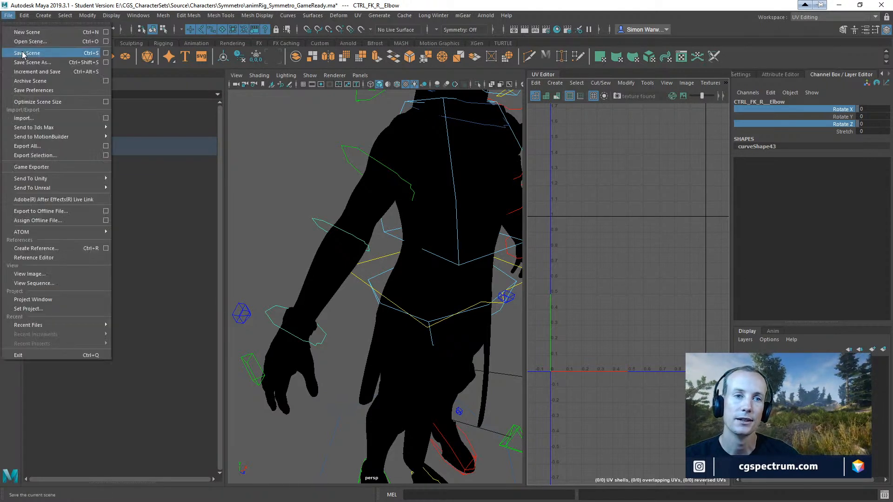
left_click(37, 51)
left_click(432, 259)
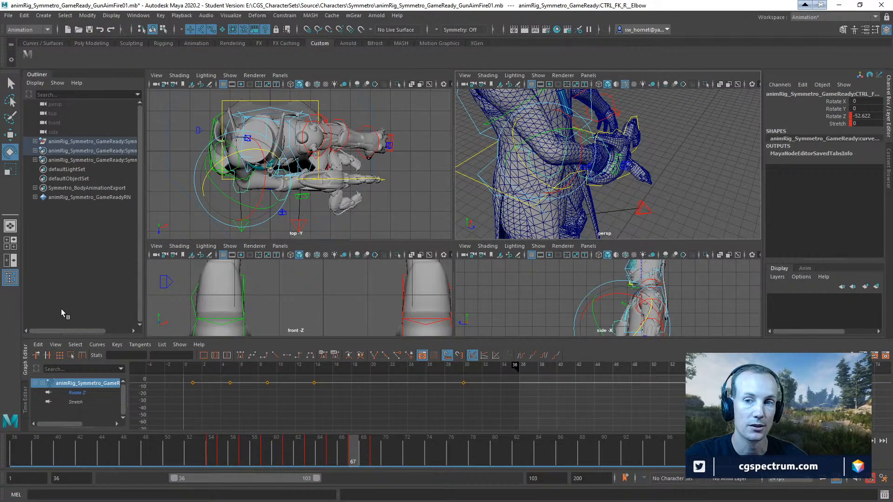
In the GunAimFire01 scene, adjust the right elbow FK control's Rotate Z to -52.176
left_click(836, 116)
middle_click_drag(582, 201, 594, 183)
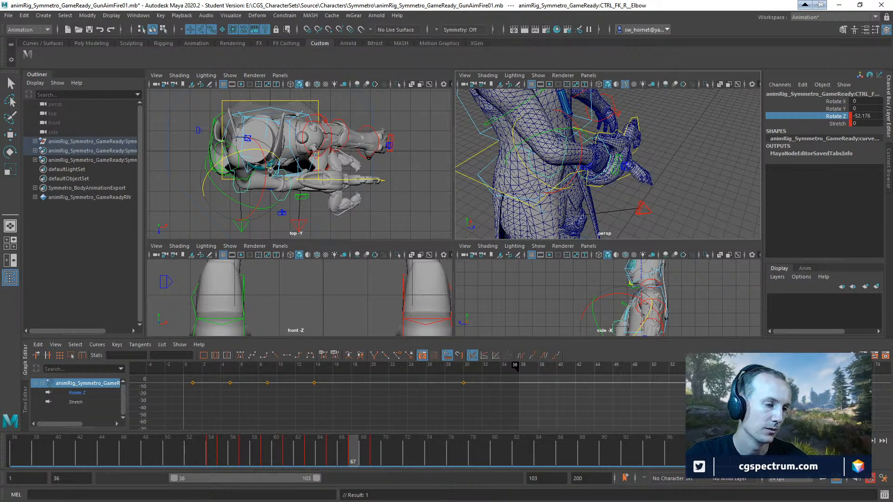
Switch to Perforce P4V and check out animRig_Symmetro_GameReady_GunAimFire01.mb and animRig_Symmetro_GameReady.ma, and minimize P4V
key("alt+Tab")
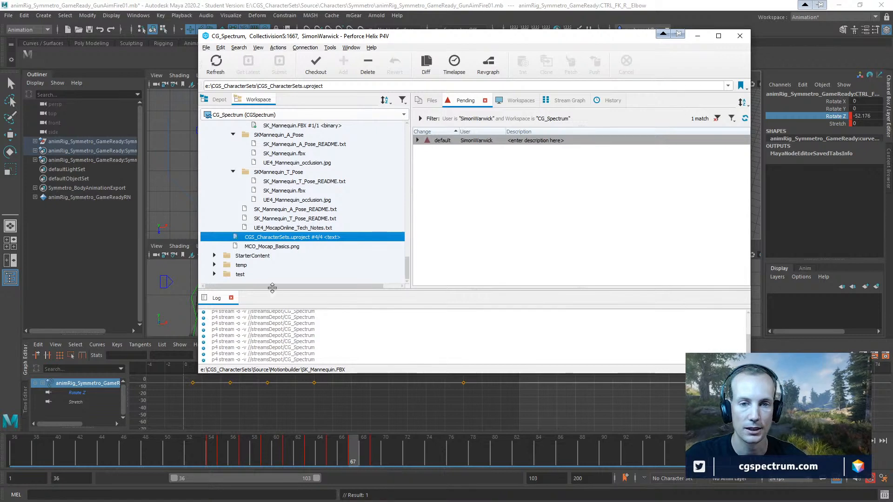
scroll(326, 214, "up", 15)
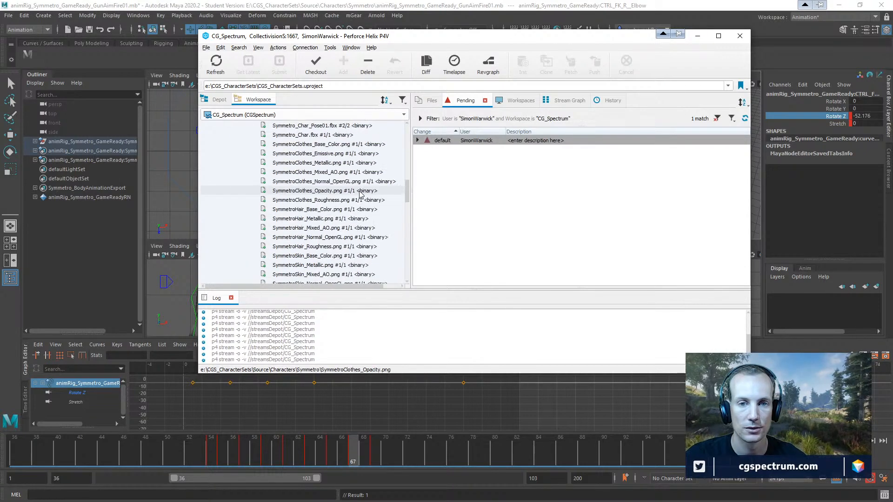
scroll(361, 194, "up", 2)
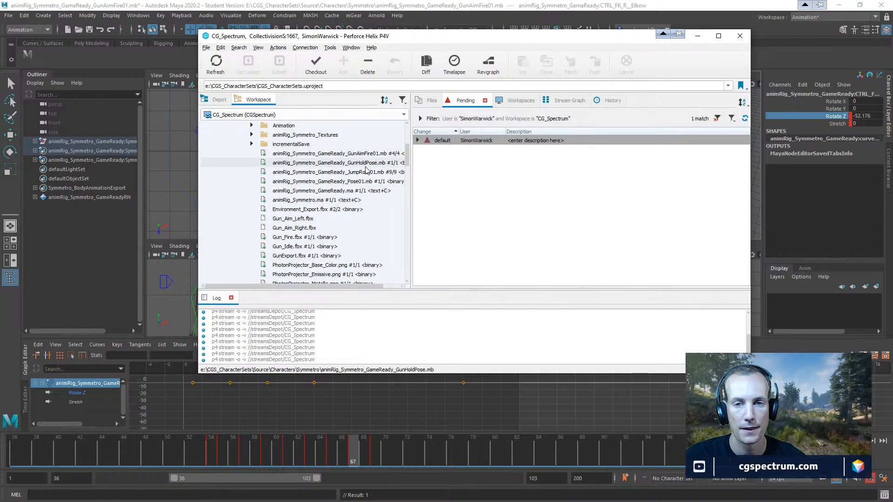
right_click(365, 156)
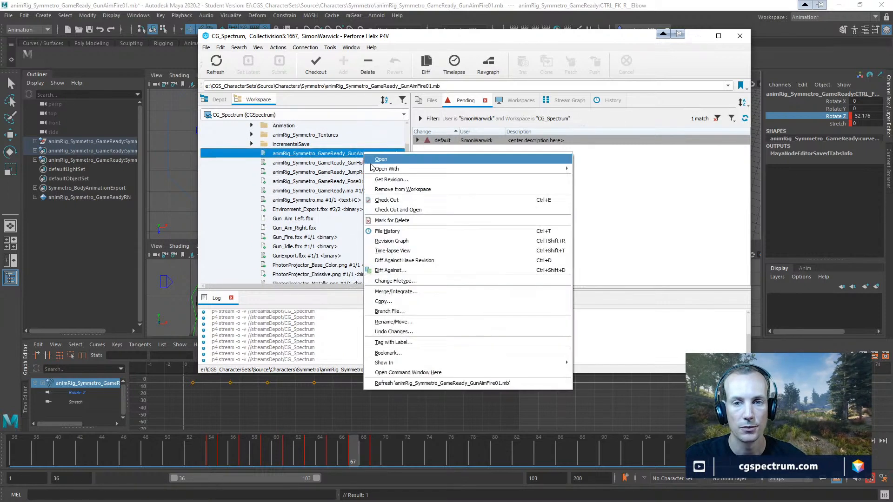
left_click(376, 199)
right_click(344, 192)
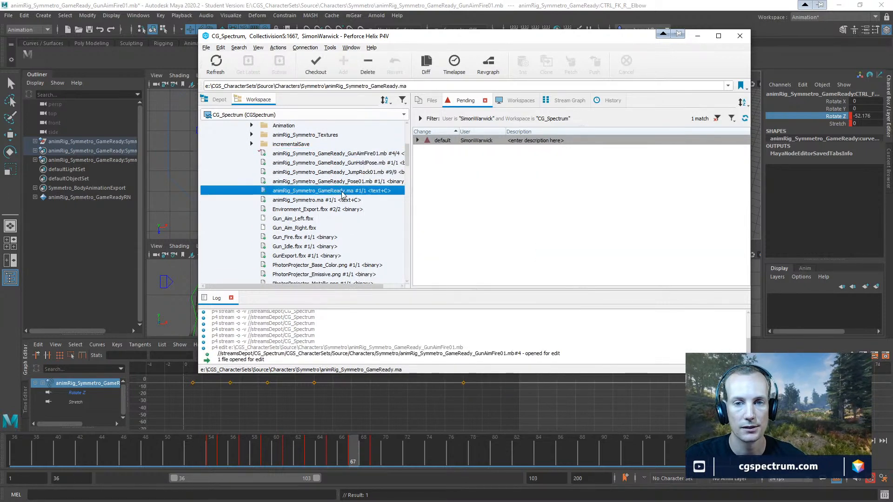
left_click(364, 240)
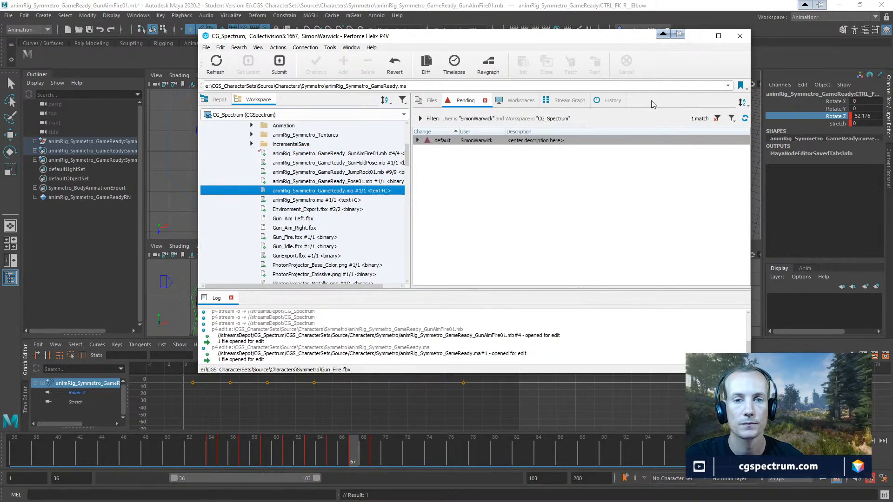
left_click(698, 36)
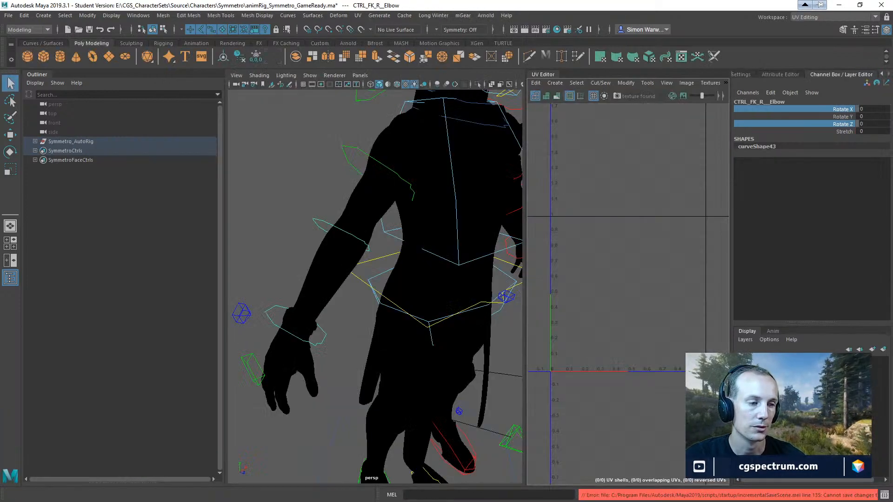
Save the checked-out animRig_Symmetro_GameReady.ma rig scene, accepting the student version notice
left_click(9, 16)
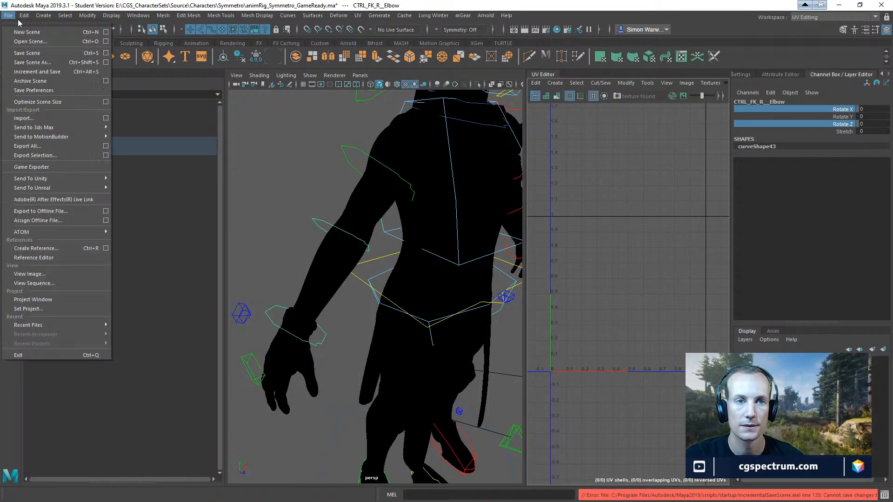
left_click(28, 54)
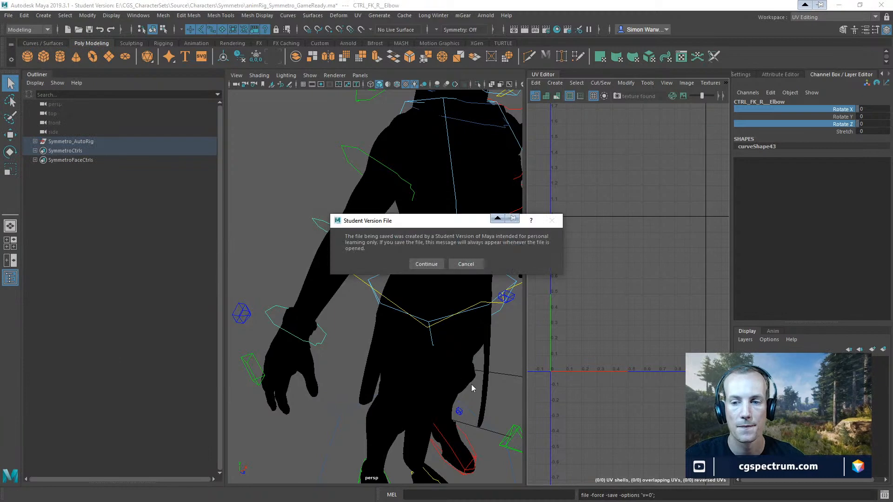
left_click(424, 265)
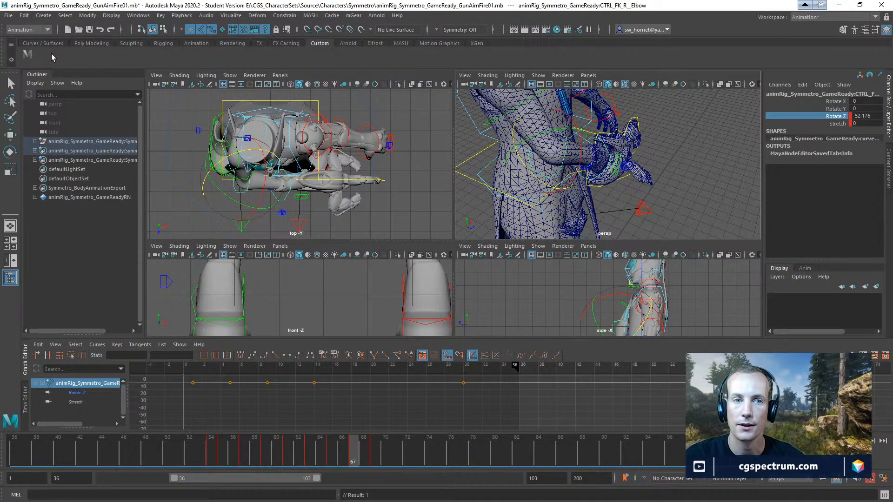
Save the animRig_Symmetro_GameReady_GunAimFire01.mb animation scene, accepting the student version notice
left_click(9, 16)
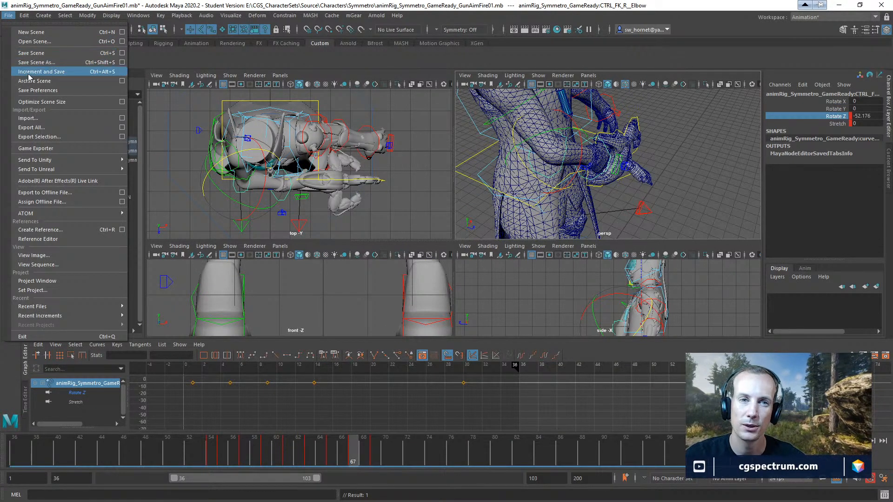
left_click(31, 53)
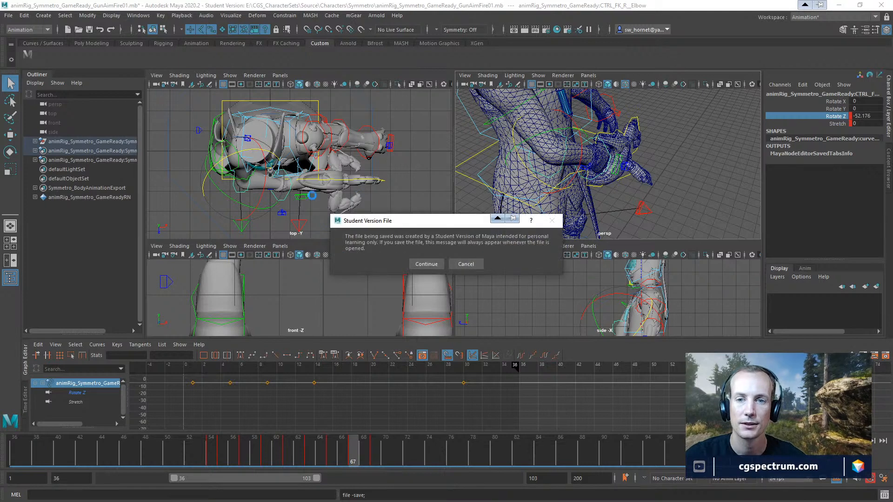
left_click(433, 264)
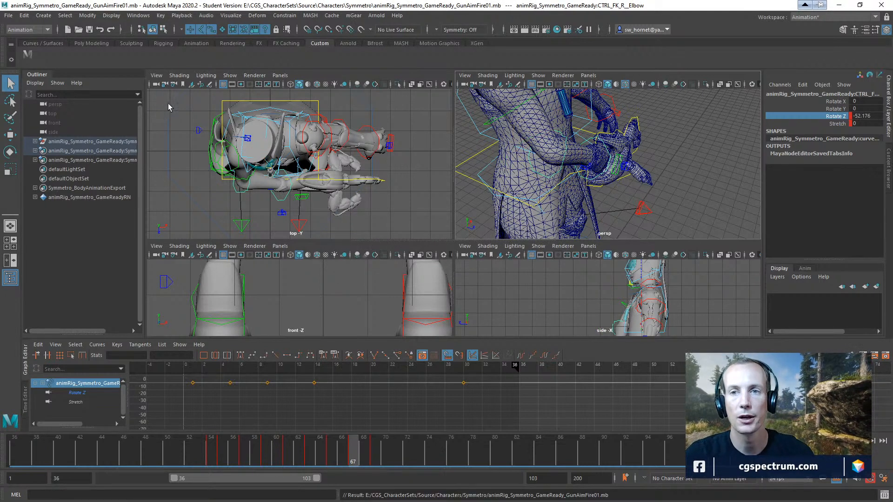
Reload the animRig_Symmetro_GameReady.ma reference in the Reference Editor, accepting the student version notice, and close the editor
left_click(8, 15)
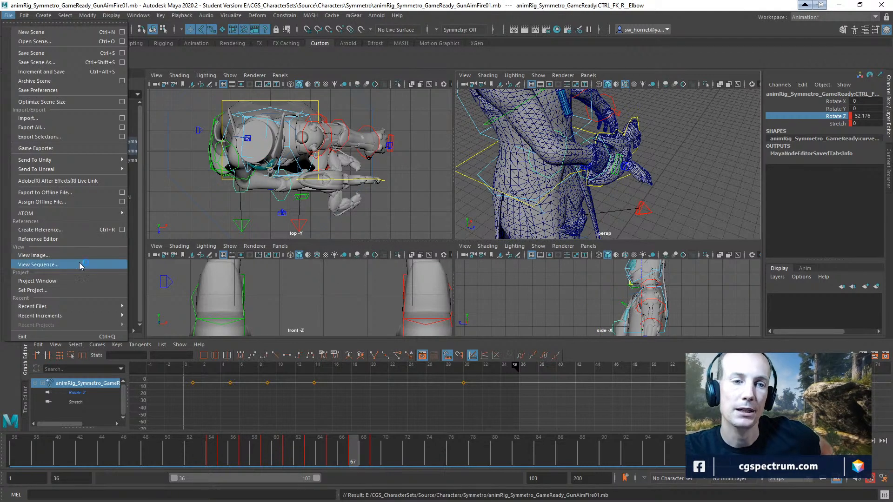
left_click(65, 239)
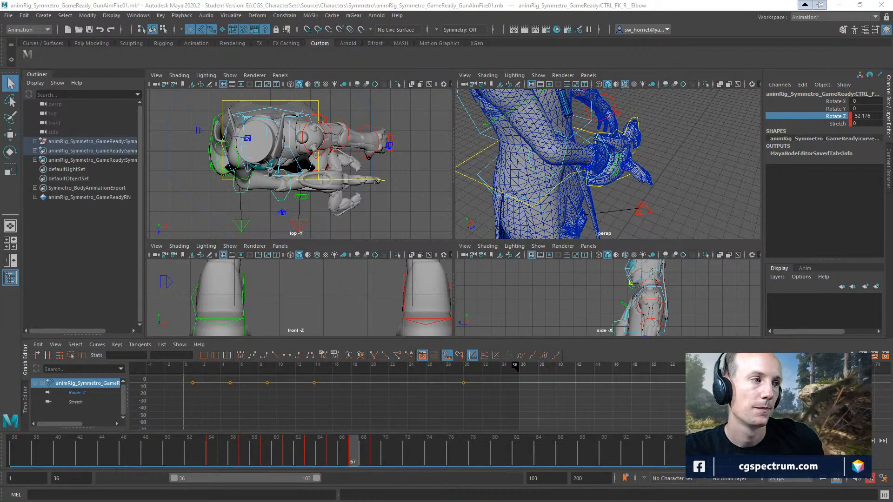
left_click_drag(241, 155, 464, 154)
left_click(456, 253)
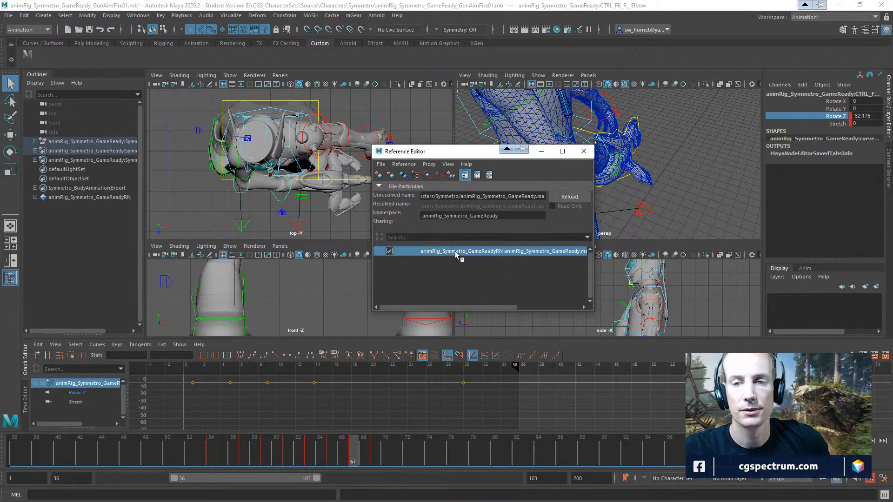
right_click(456, 254)
mouse_move(468, 271)
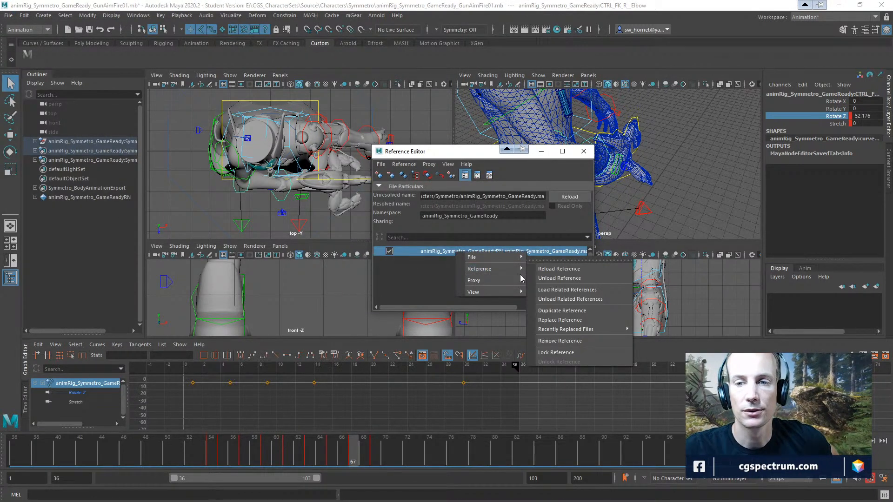
left_click(565, 269)
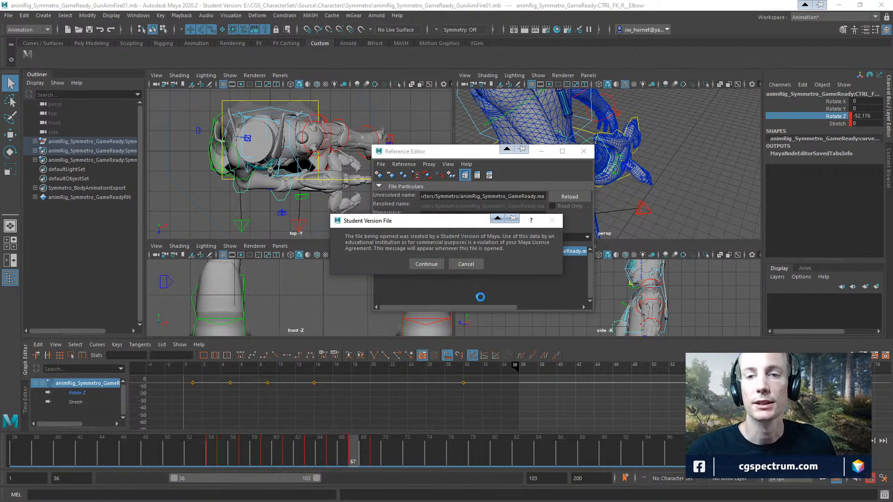
left_click(427, 266)
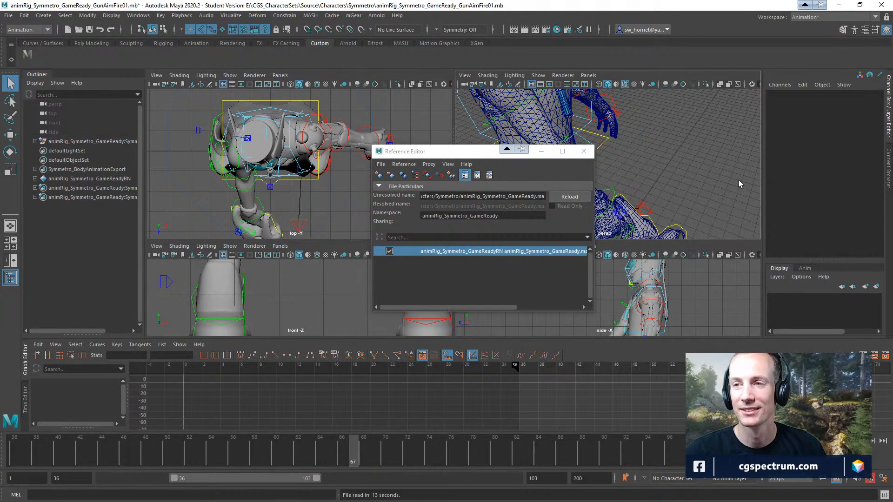
left_click(584, 151)
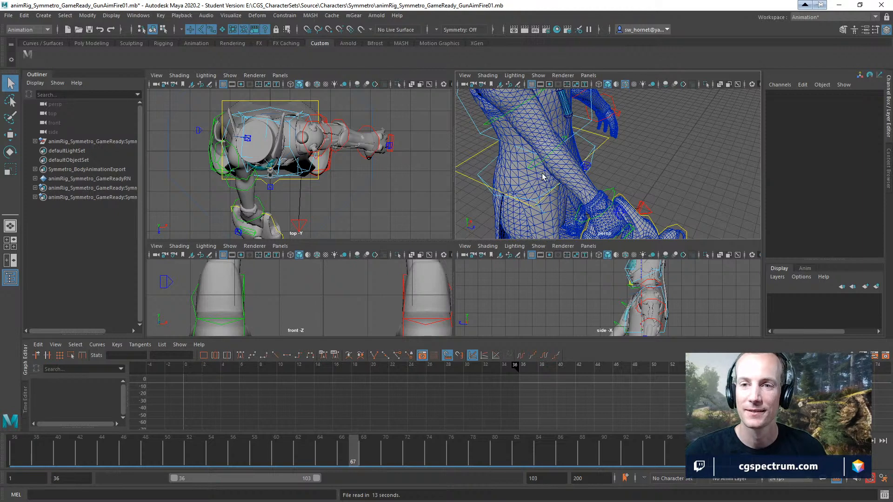
Select the right elbow FK control at frame 67 and try to undo back past the rig reference reload
left_click(571, 187)
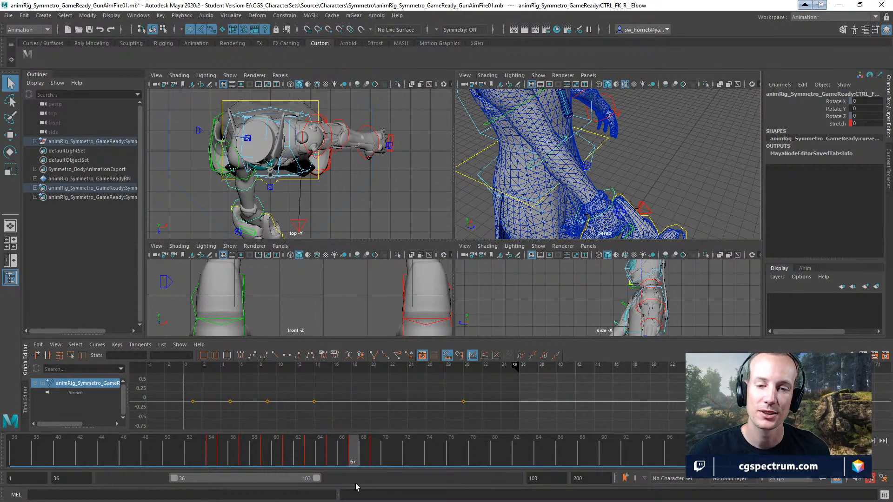
mouse_move(354, 470)
left_mouse_down()
mouse_move(331, 462)
mouse_move(353, 458)
left_mouse_up()
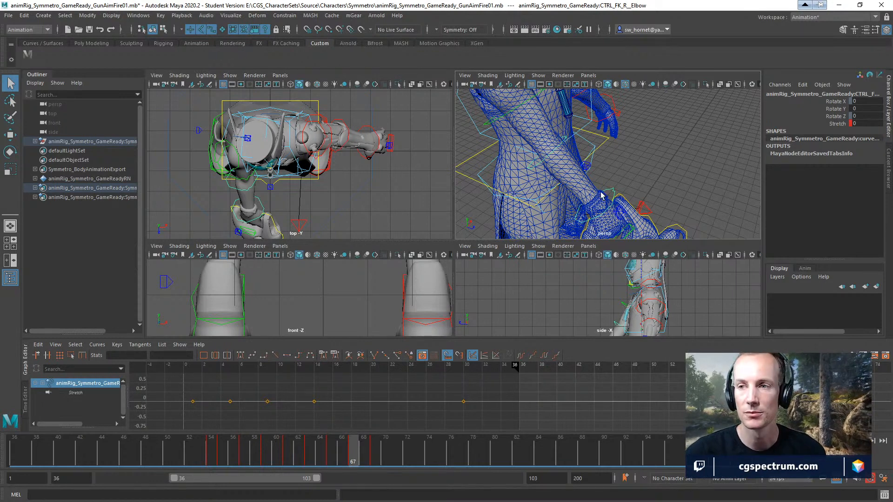
key("ctrl+z")
key("ctrl+z")
key("ctrl+z")
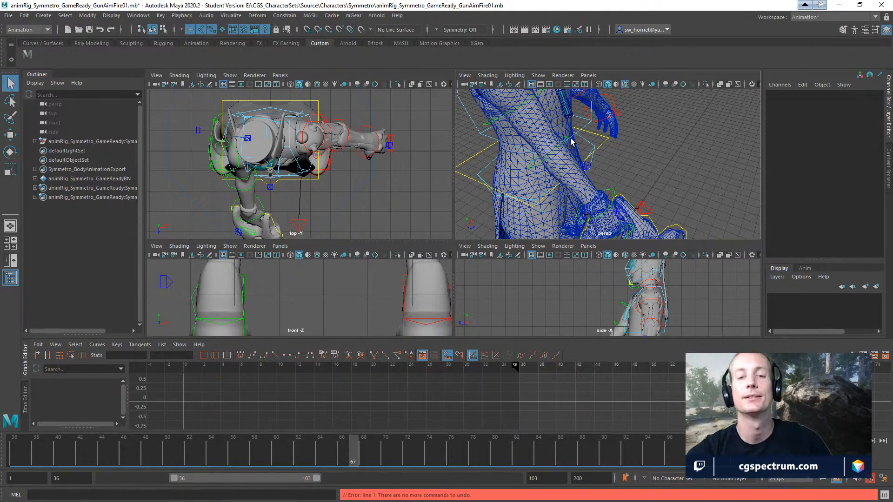
Examine the right arm's pose at frame 36 and scrub the right elbow FK control's keys through to frame 54
left_click(307, 455)
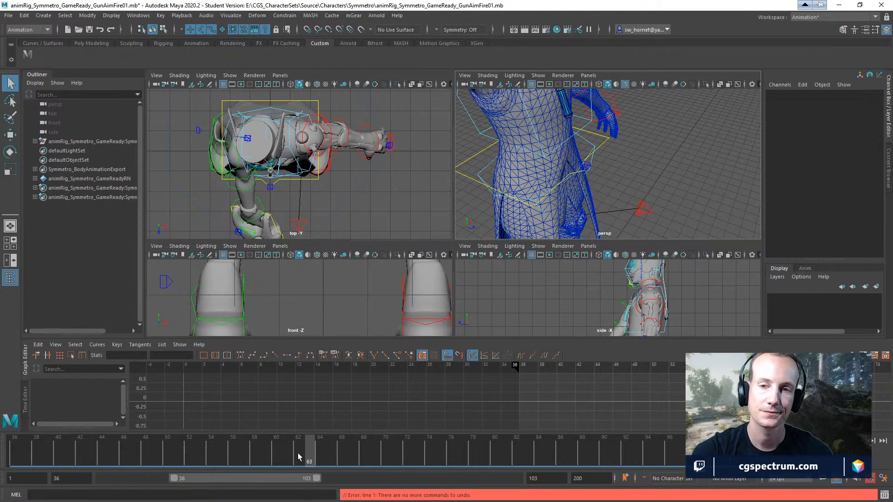
left_click_drag(298, 458, 9, 466)
left_click_drag(628, 193, 650, 172, "alt")
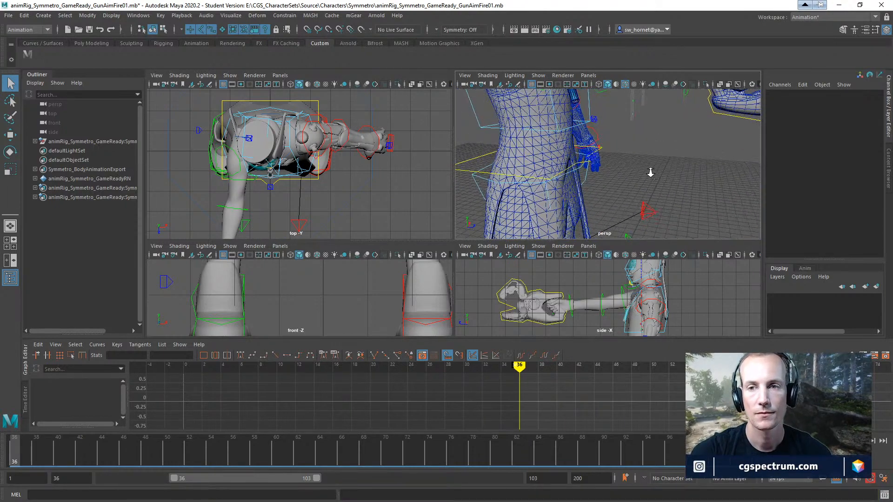
right_click_drag(651, 173, 532, 154, "alt")
left_click_drag(532, 154, 549, 216, "alt")
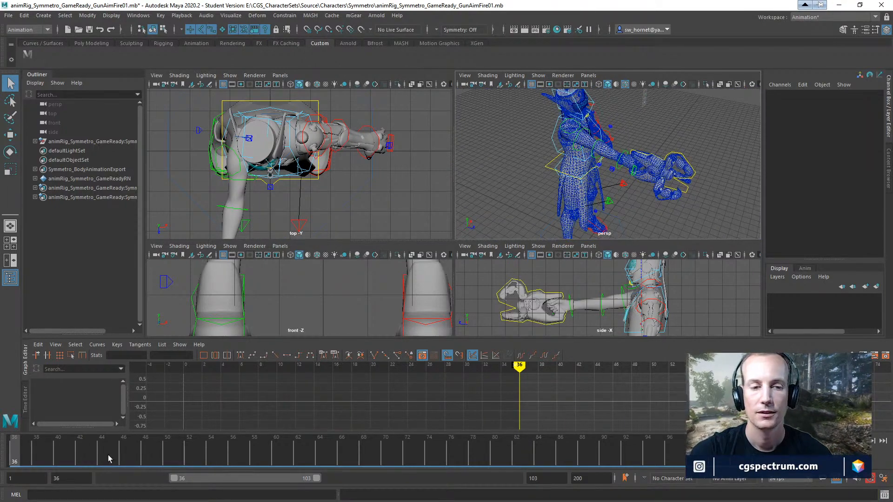
left_click_drag(29, 453, 10, 484)
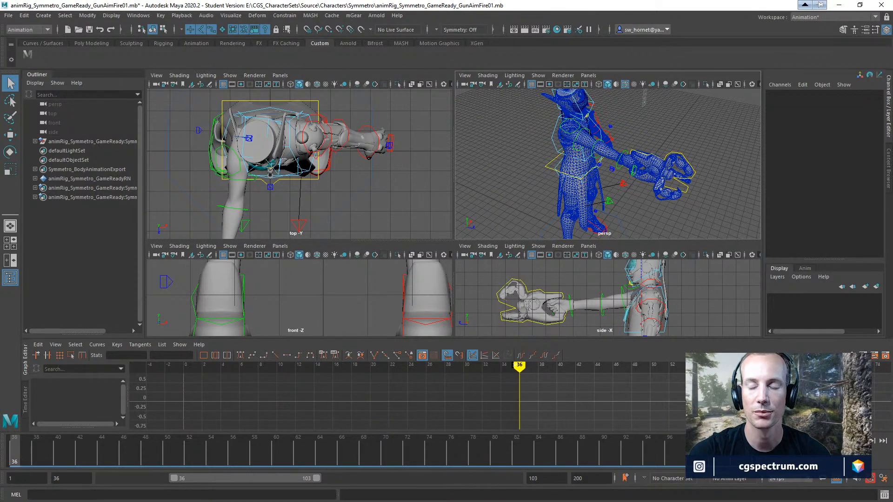
left_click(595, 158)
left_click(597, 162)
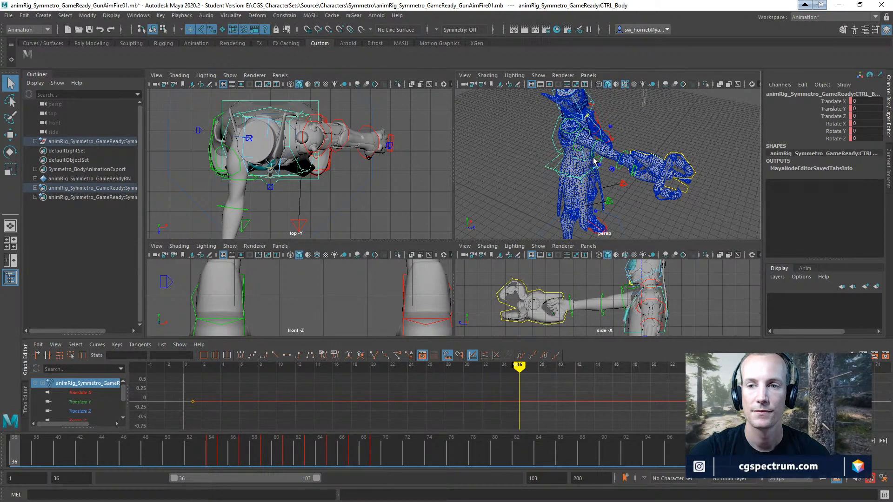
left_click(606, 166)
scroll(647, 167, "up", 3)
scroll(647, 167, "down", 3)
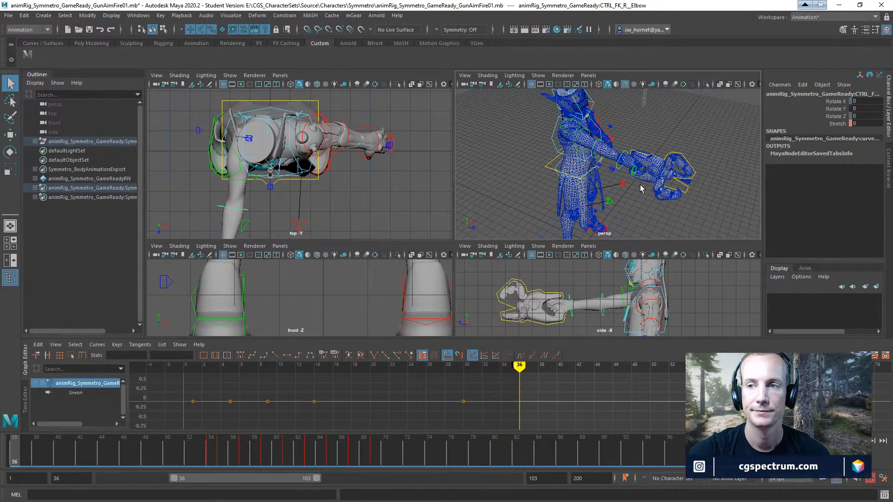
mouse_move(12, 447)
left_mouse_down()
mouse_move(244, 448)
mouse_move(217, 456)
left_mouse_up()
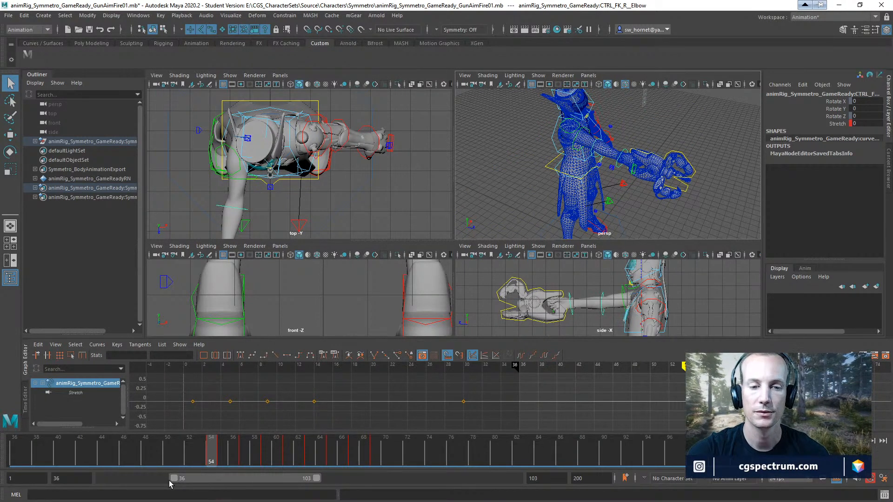
Extend the playback range back to frame 1 and rotate the right elbow FK control to a Rotate Y of -5.151 there
left_click_drag(173, 479, 103, 479)
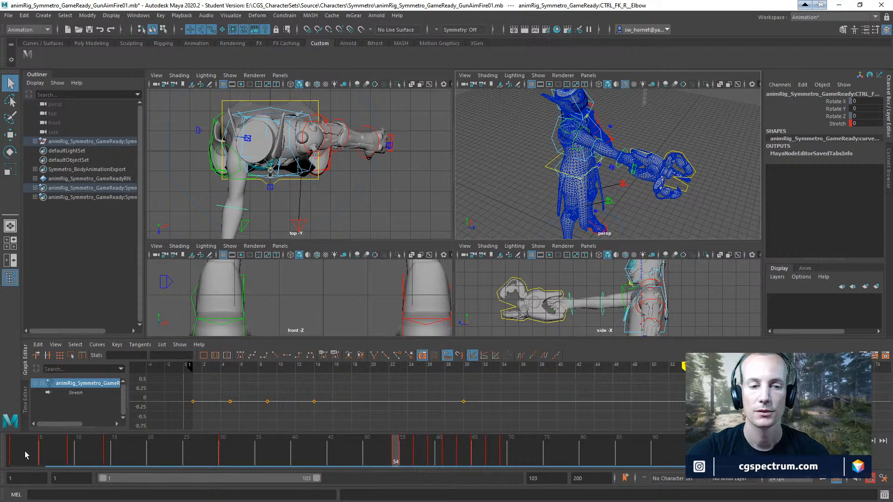
left_click(11, 461)
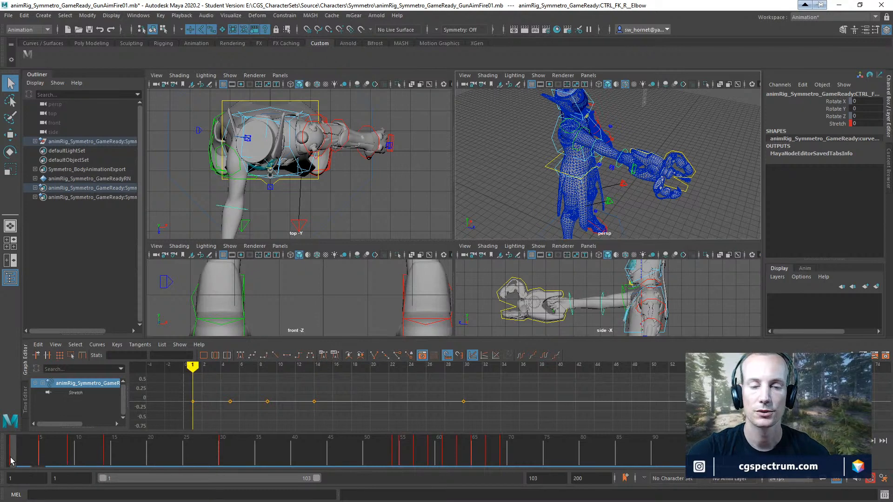
left_click(824, 110)
mouse_move(641, 134)
middle_mouse_down()
mouse_move(650, 136)
mouse_move(638, 134)
middle_mouse_up()
left_click_drag(650, 135, 671, 111)
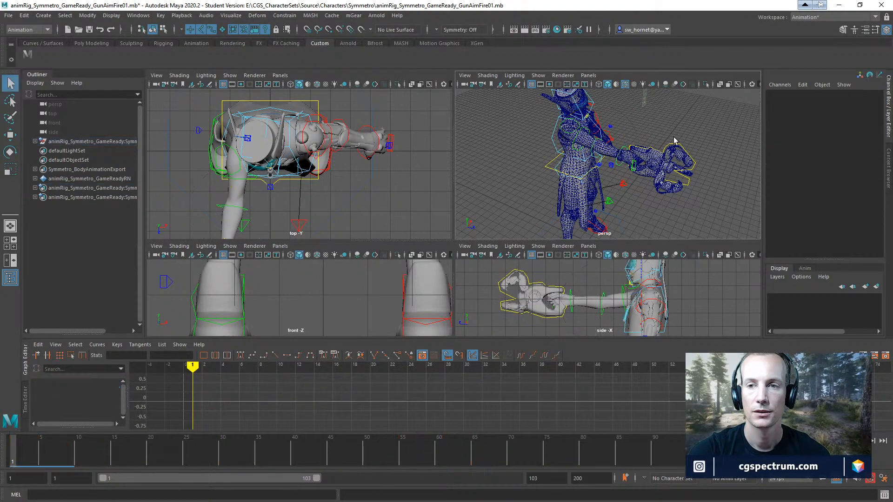
scroll(674, 140, "up", 5)
Adjust the right elbow FK control's Rotate Y to -4.016 and key only that channel at frame 1
left_click(601, 156)
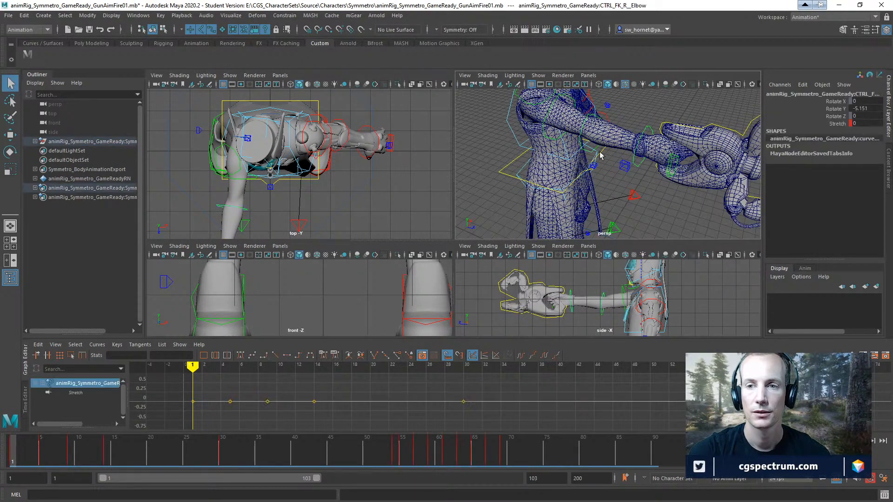
left_click_drag(600, 156, 722, 139, "alt")
left_click(838, 109)
middle_click_drag(740, 135, 737, 142)
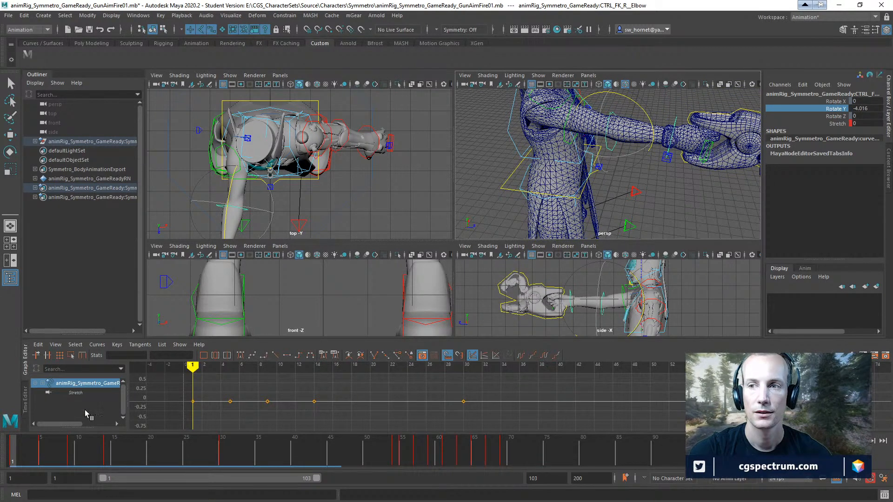
right_click(814, 112)
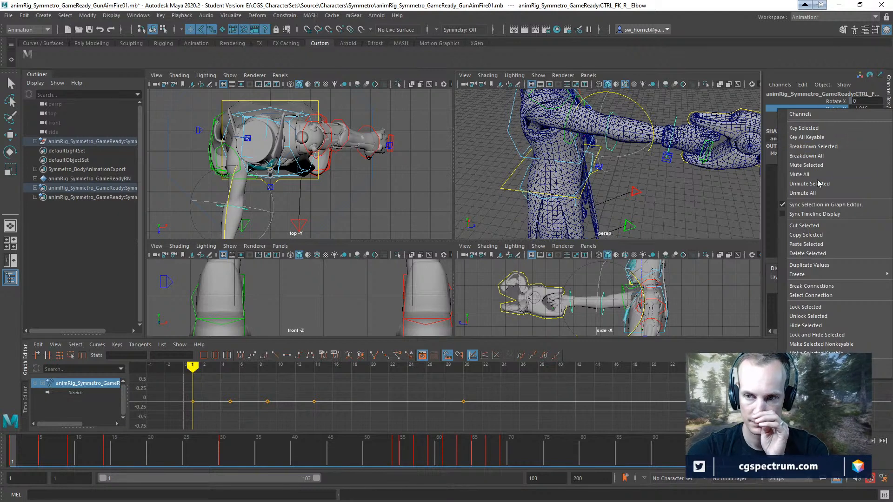
left_click(812, 128)
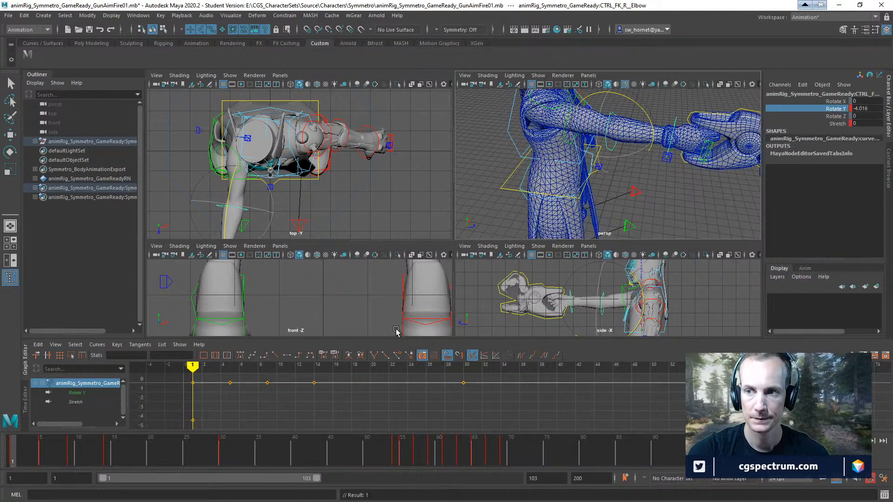
Key the right elbow FK control's Rotate Y at frames 5, 9 and 14 with the same -4.016 value
left_click(41, 457)
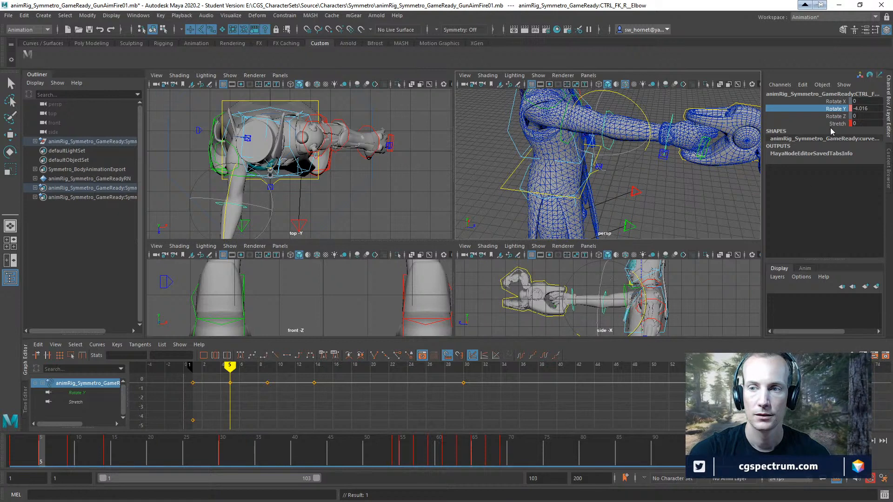
right_click(842, 116)
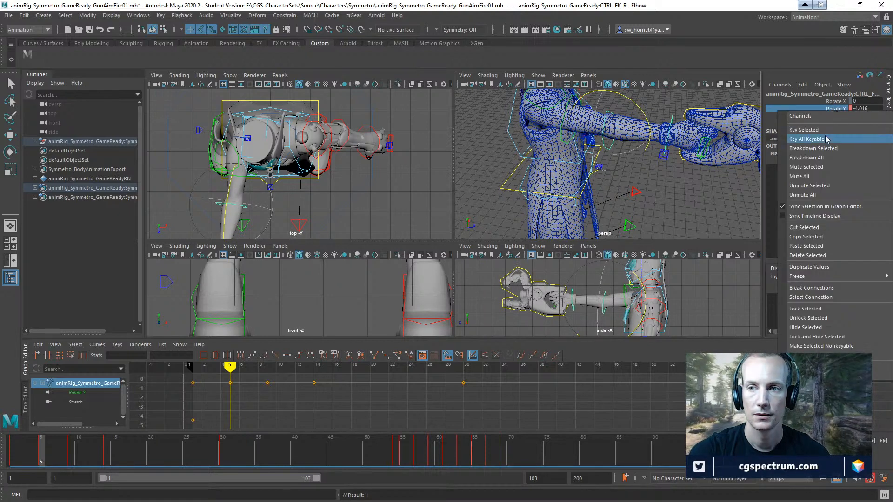
left_click(819, 126)
left_click(69, 447)
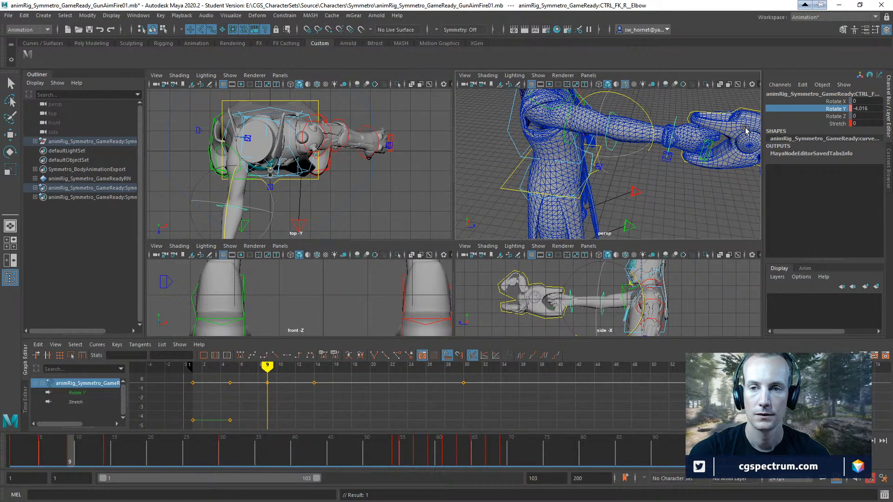
right_click(824, 109)
left_click(834, 125)
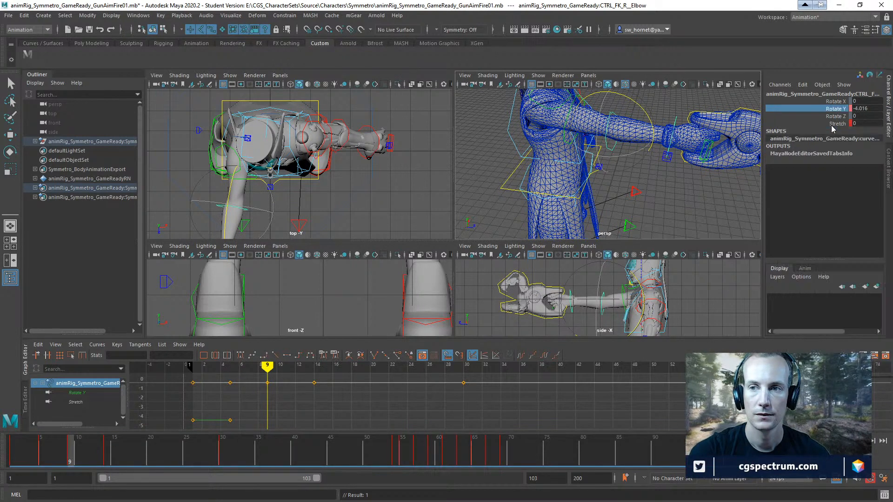
mouse_move(65, 465)
left_mouse_down()
mouse_move(115, 458)
mouse_move(107, 461)
left_mouse_up()
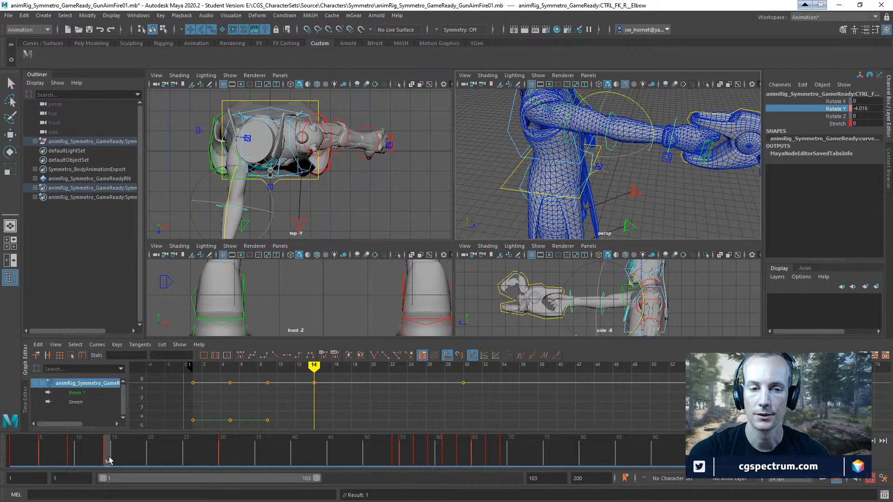
right_click(829, 115)
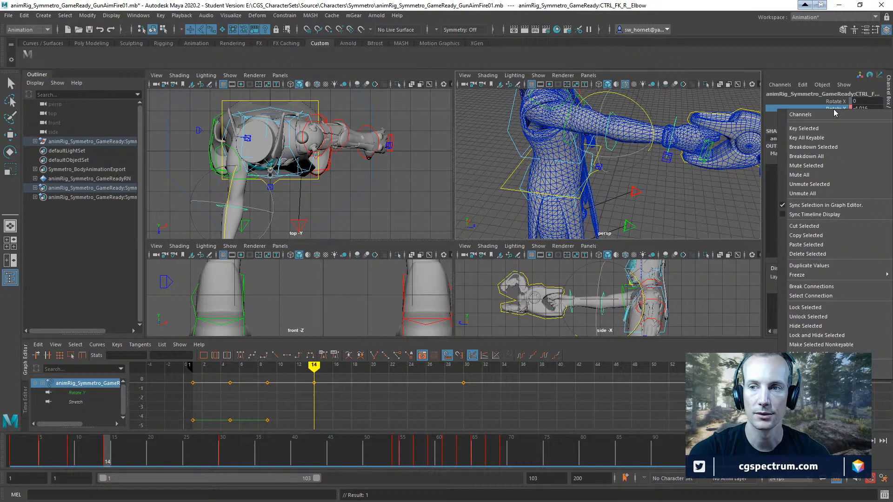
left_click(823, 138)
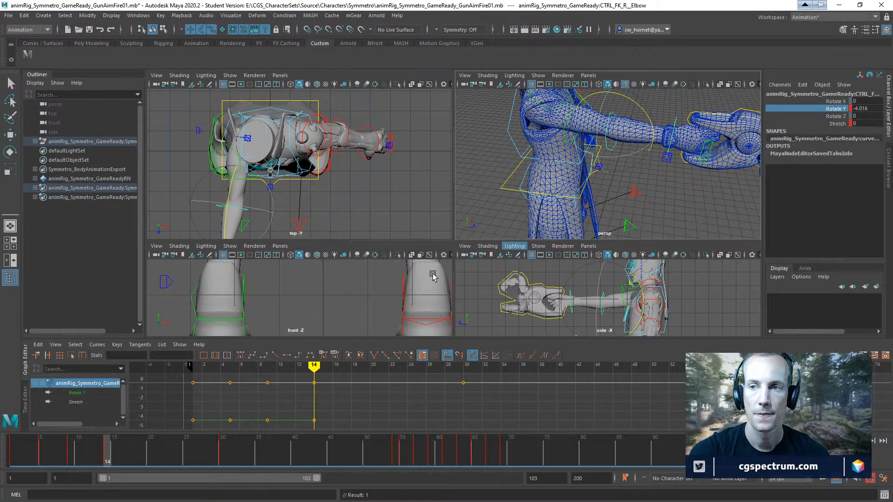
Return to frame 1, enlarge the front and side viewports vertically, and clear the selection
left_click(19, 456)
mouse_move(17, 457)
left_mouse_down()
mouse_move(9, 457)
mouse_move(57, 458)
mouse_move(6, 460)
left_mouse_up()
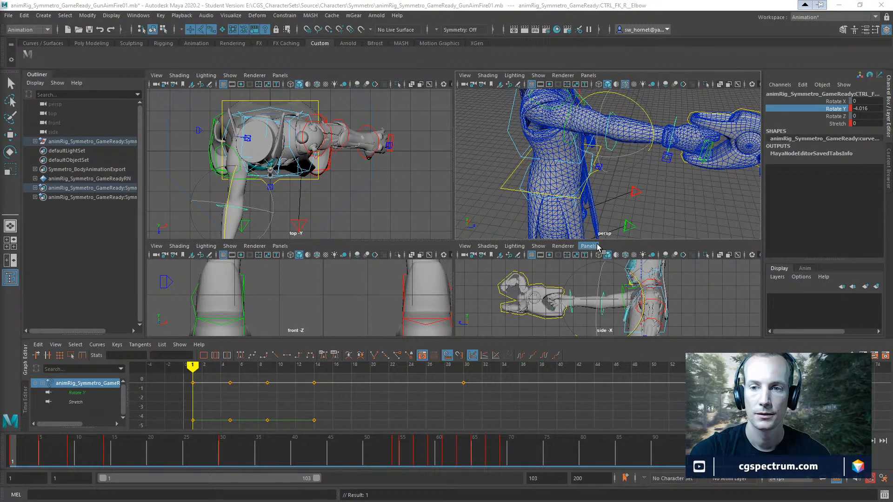
left_click_drag(589, 241, 591, 180)
left_click(591, 209)
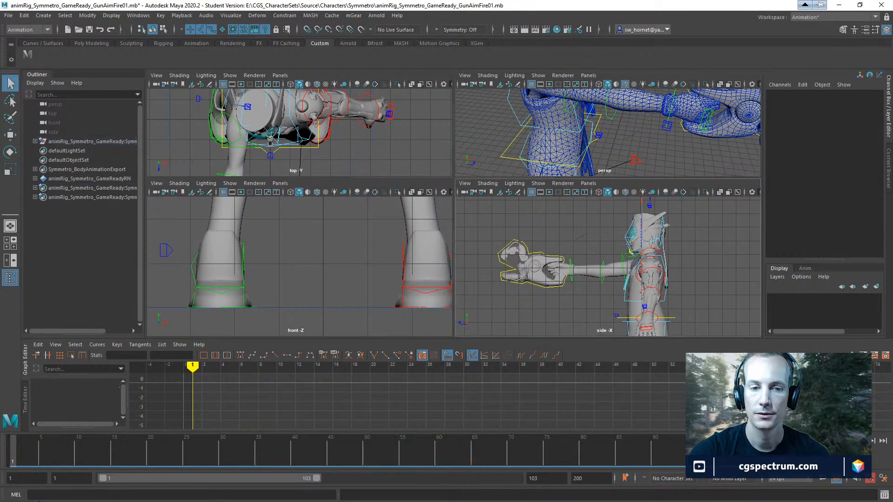
Select the right elbow FK control and key only its Rotate Y channel at frame 30 with the value -4.016
left_click(603, 267)
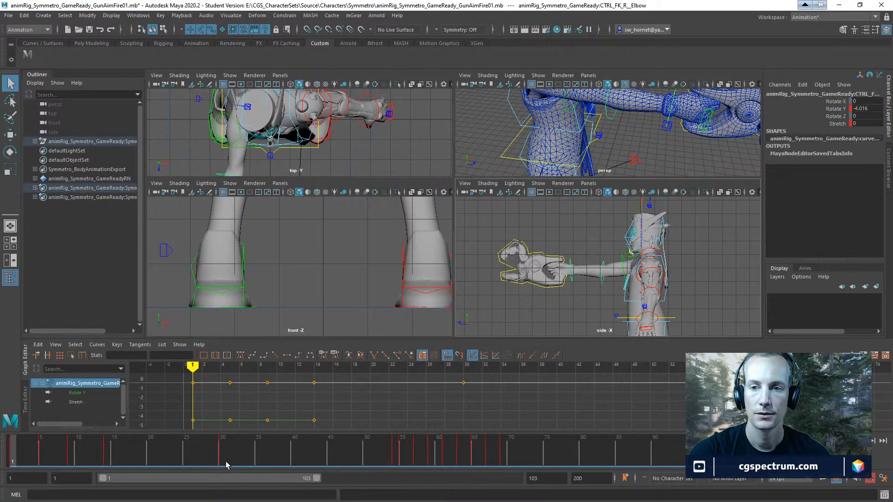
mouse_move(48, 456)
left_mouse_down()
mouse_move(29, 456)
mouse_move(102, 458)
mouse_move(13, 459)
mouse_move(259, 462)
mouse_move(223, 465)
left_mouse_up()
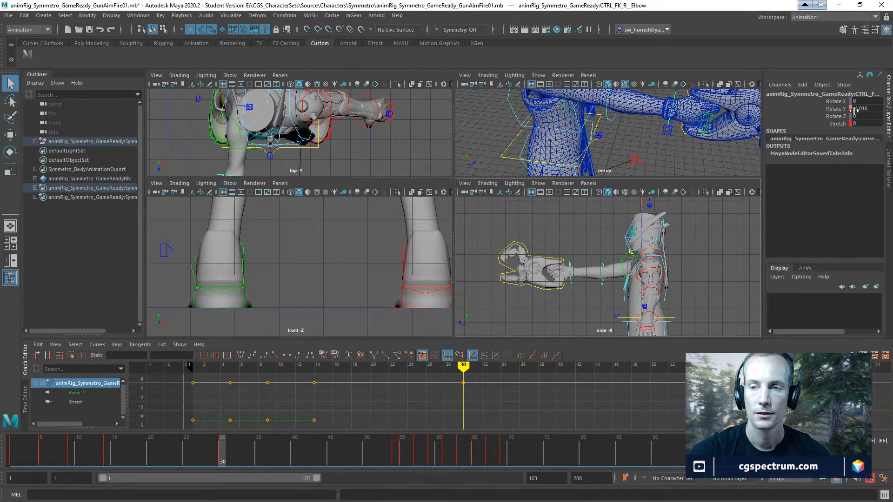
left_click(837, 109)
key("e")
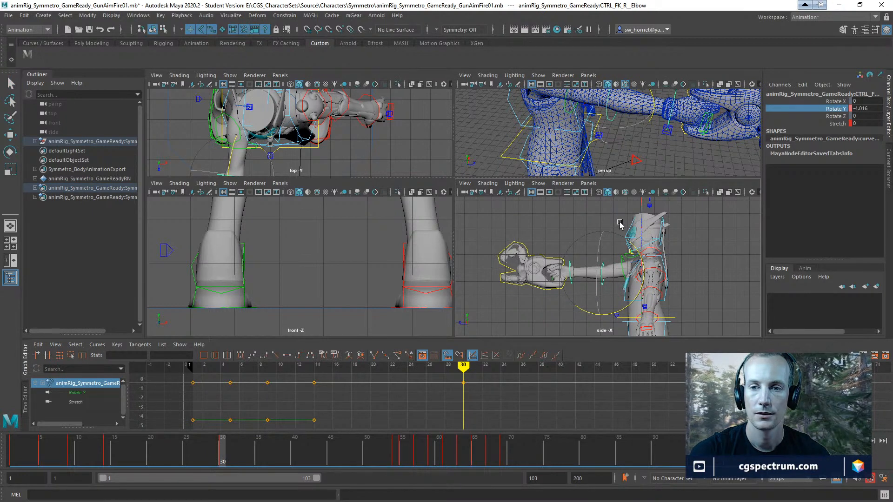
middle_click_drag(620, 222, 620, 222)
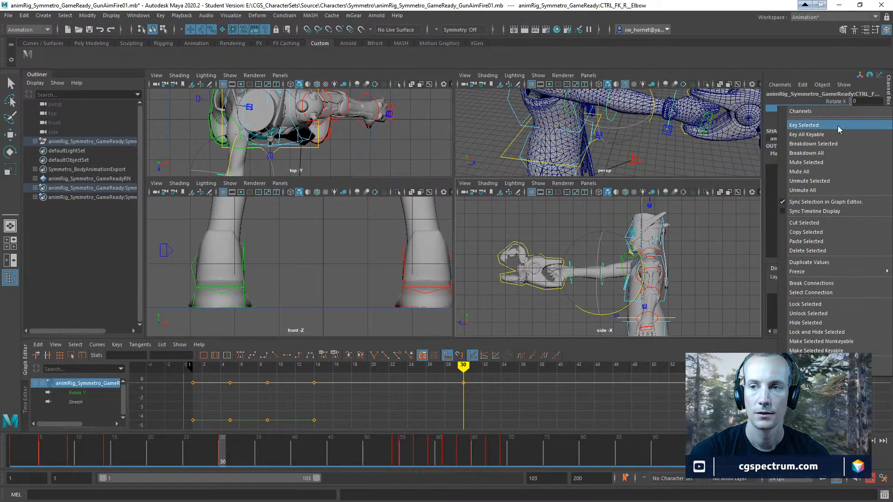
right_click(838, 110)
left_click(826, 127)
Scrub the animation from frame 1 and key the right elbow FK control's Rotate Y at frame 54 with -4.016
left_click_drag(218, 451, 10, 453)
left_click(12, 463)
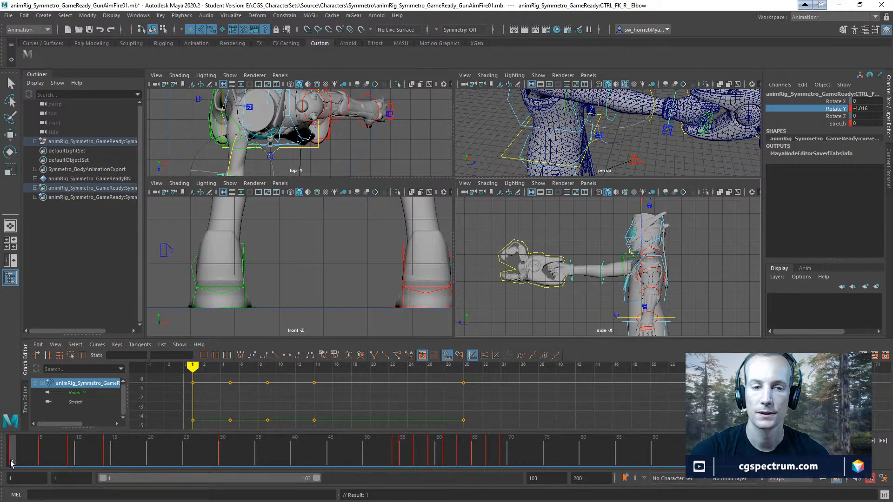
left_click_drag(16, 463, 396, 453)
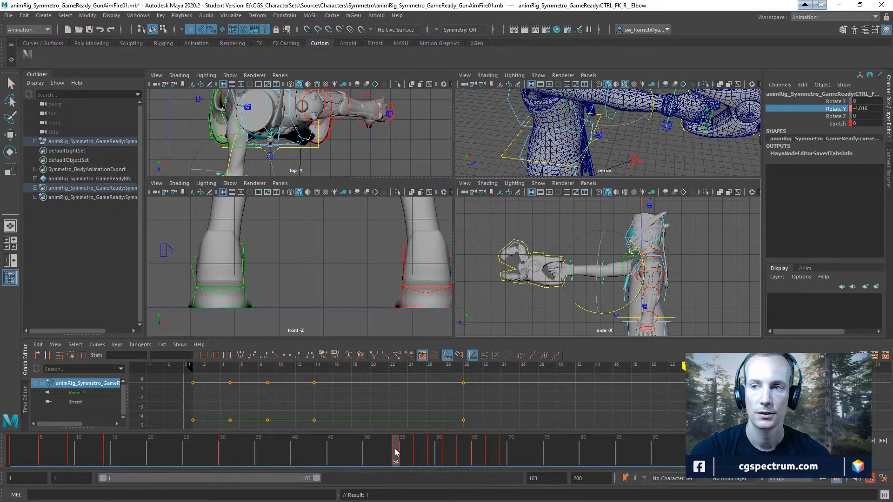
right_click(833, 110)
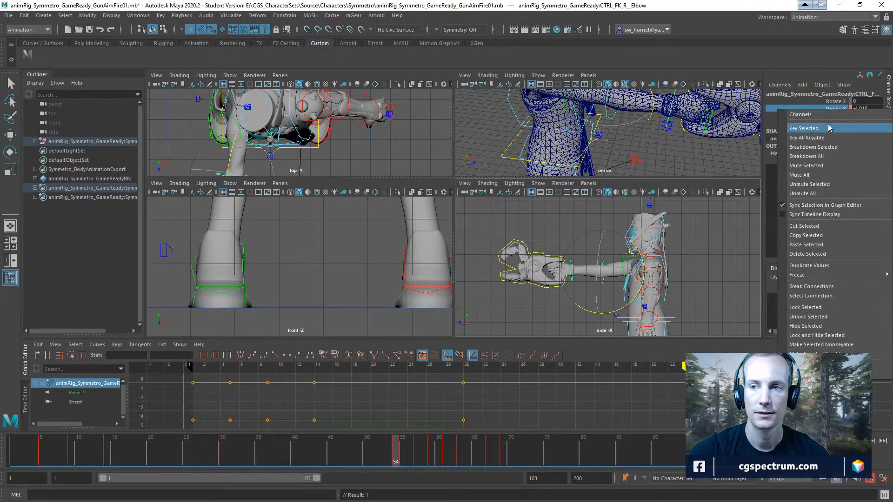
left_click(829, 126)
At frame 55, bend the right elbow FK control to a Rotate Y of -54.056 and key that channel
left_click_drag(396, 445, 400, 448)
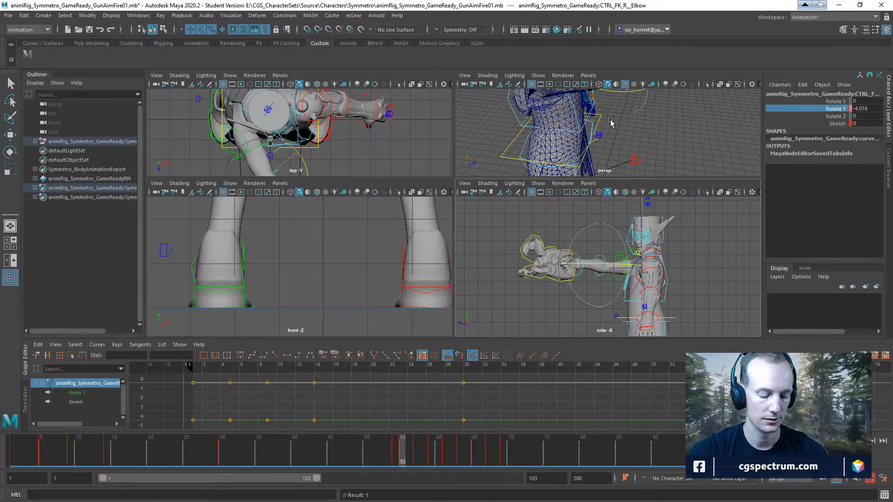
left_click_drag(624, 109, 587, 128, "alt")
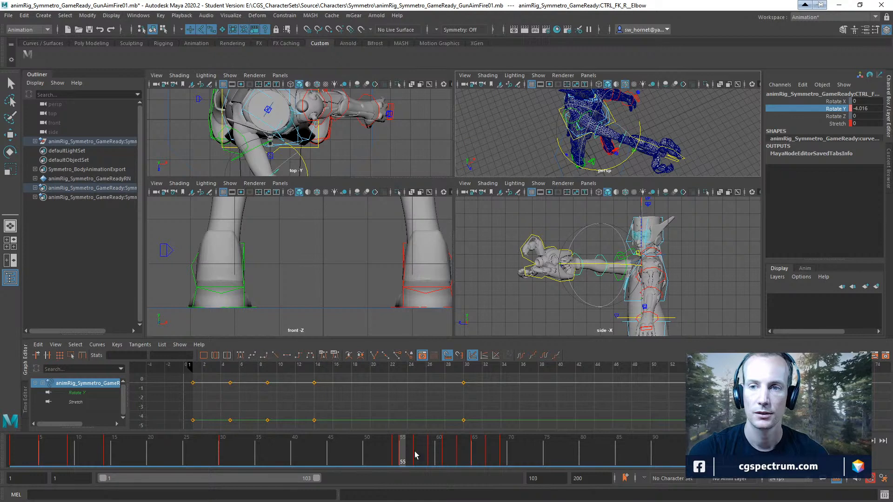
left_click_drag(416, 462, 402, 462)
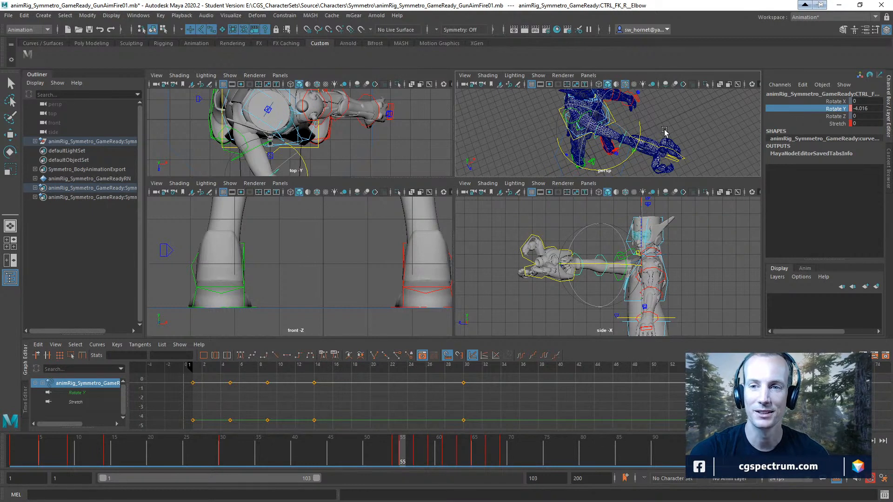
middle_click_drag(664, 130, 729, 152)
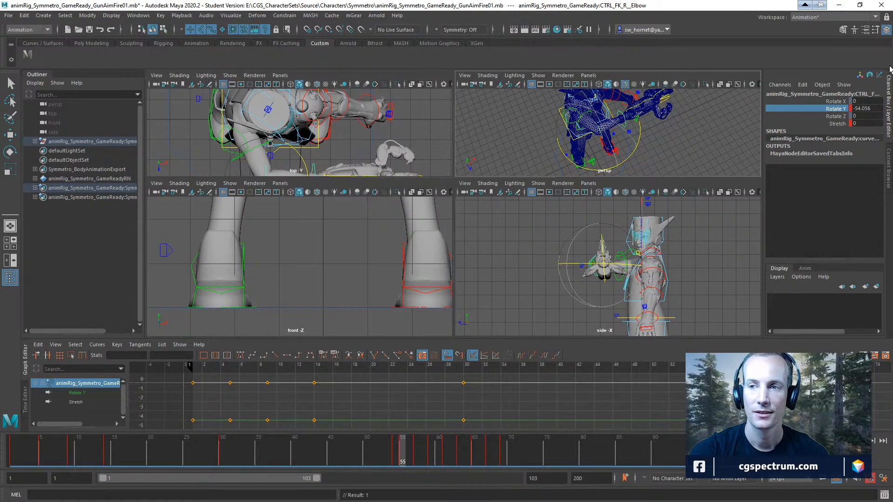
right_click(837, 108)
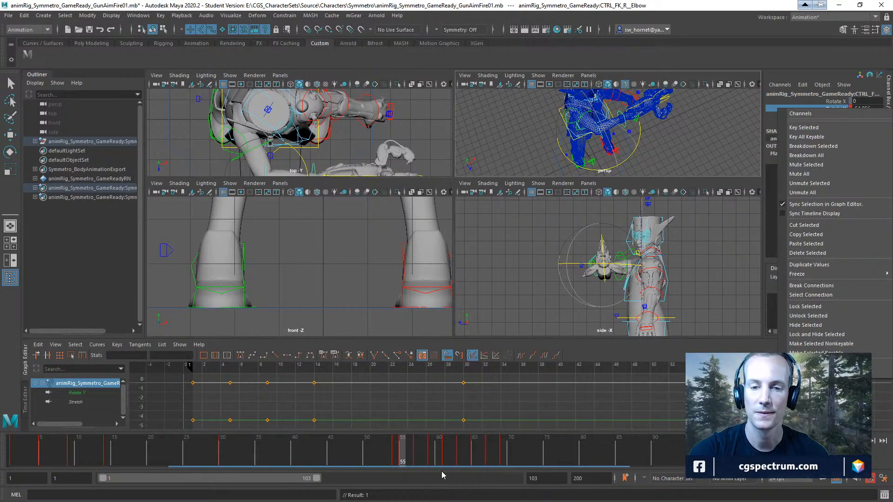
left_click(403, 456)
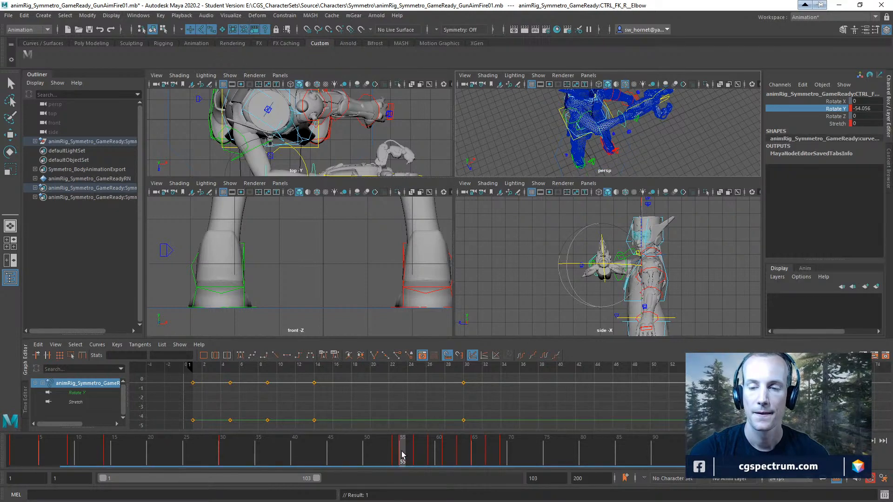
At frame 57, straighten the right elbow FK control to a Rotate Y of 1.744, judging the arm in the front view, and key it
left_click_drag(403, 454, 417, 454)
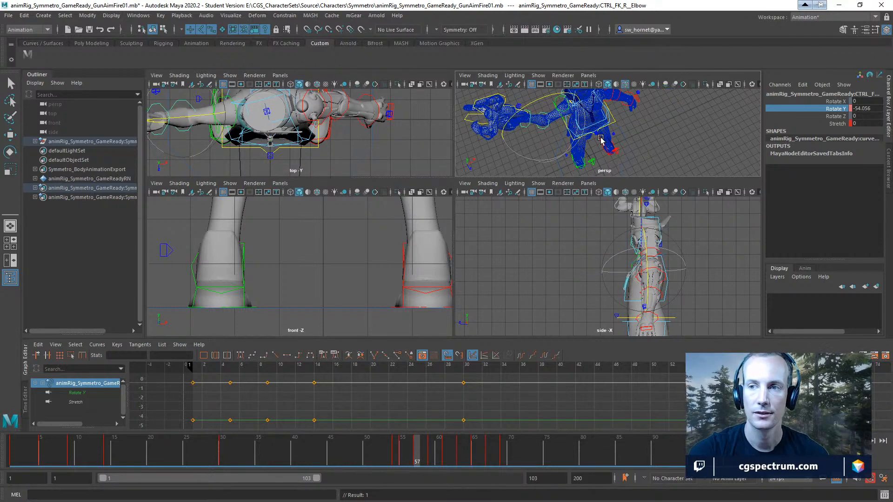
left_click_drag(602, 139, 641, 126, "alt")
middle_click_drag(653, 120, 593, 130)
middle_click_drag(379, 258, 388, 304, "alt")
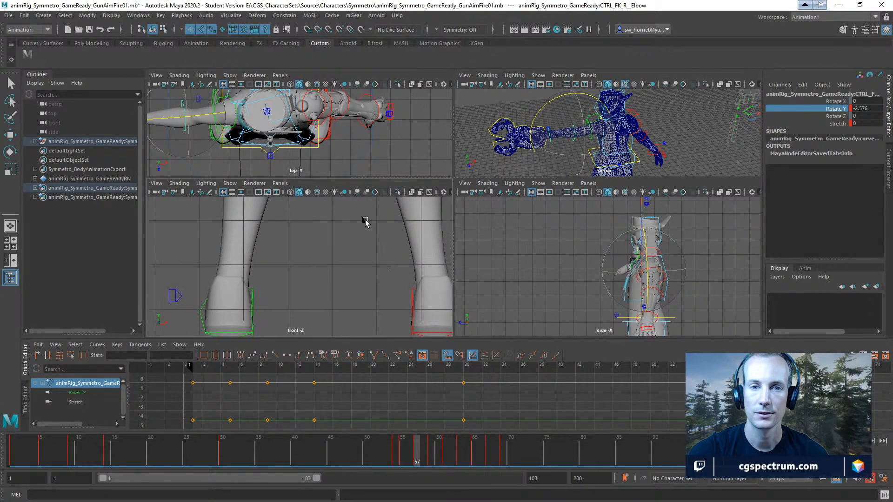
middle_click_drag(314, 113, 407, 123, "alt")
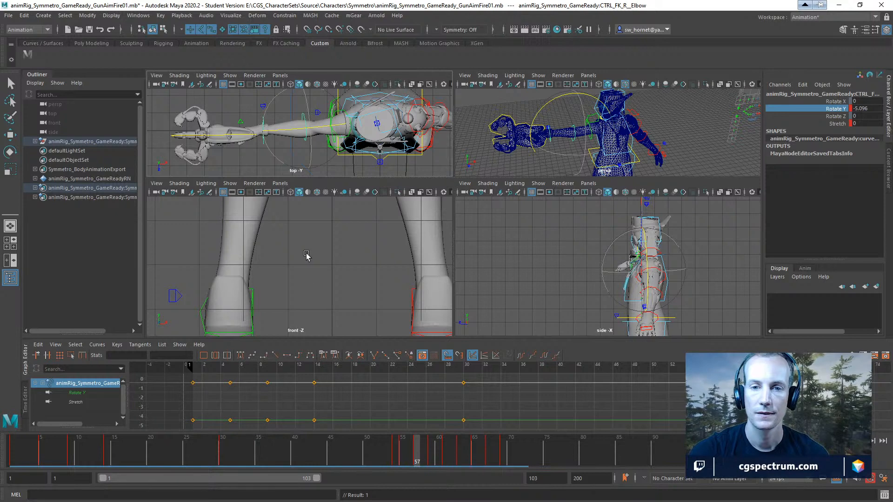
right_click_drag(304, 251, 157, 274, "alt")
right_click_drag(412, 256, 244, 280, "alt")
middle_click_drag(245, 279, 242, 335, "alt")
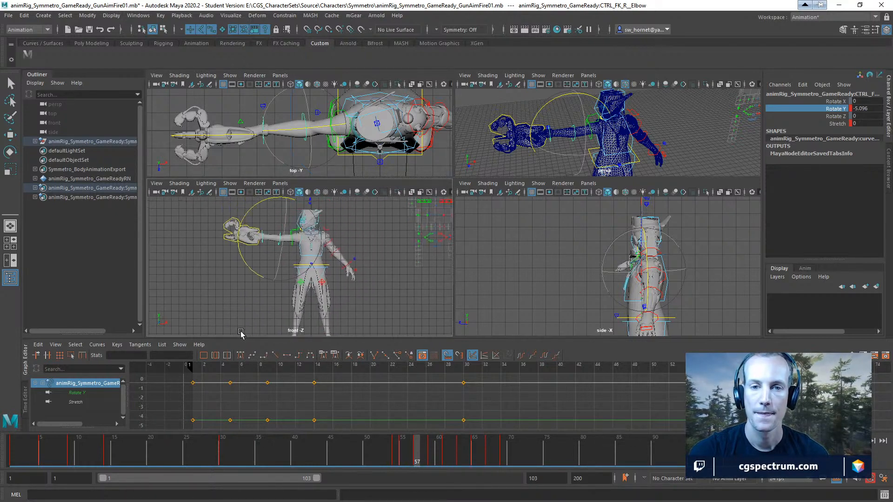
right_click_drag(241, 335, 327, 274, "alt")
middle_click_drag(328, 274, 341, 295, "alt")
right_click_drag(341, 295, 381, 282, "alt")
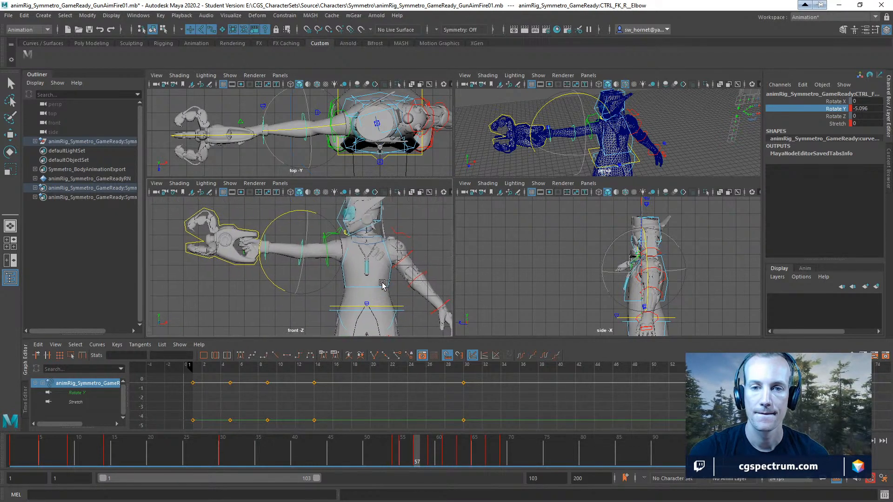
middle_click_drag(385, 283, 393, 286)
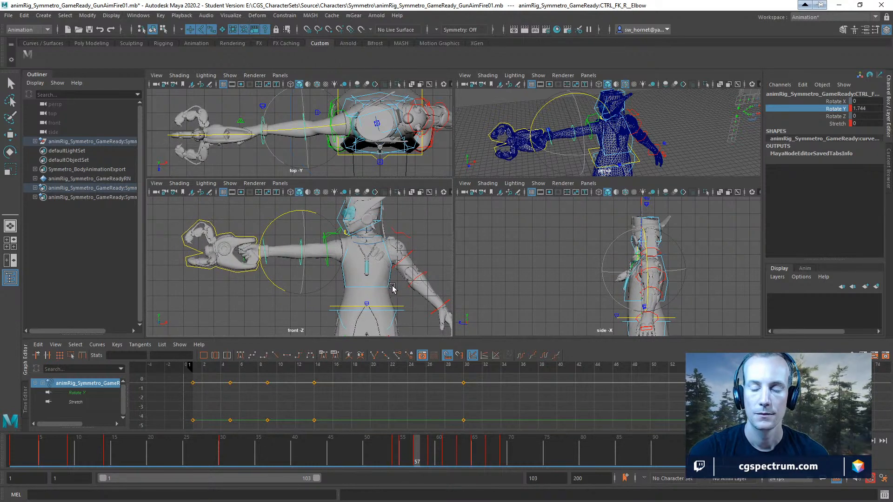
Key the right elbow FK control's Rotate Y at -6.536 on frame 59 and at -7.976 on frame 61
left_click_drag(425, 459, 432, 460)
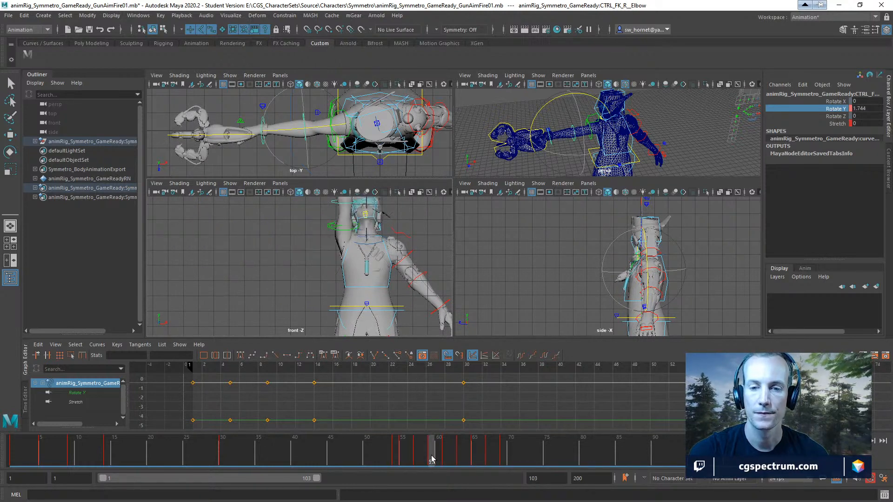
middle_click_drag(655, 236, 644, 271, "alt")
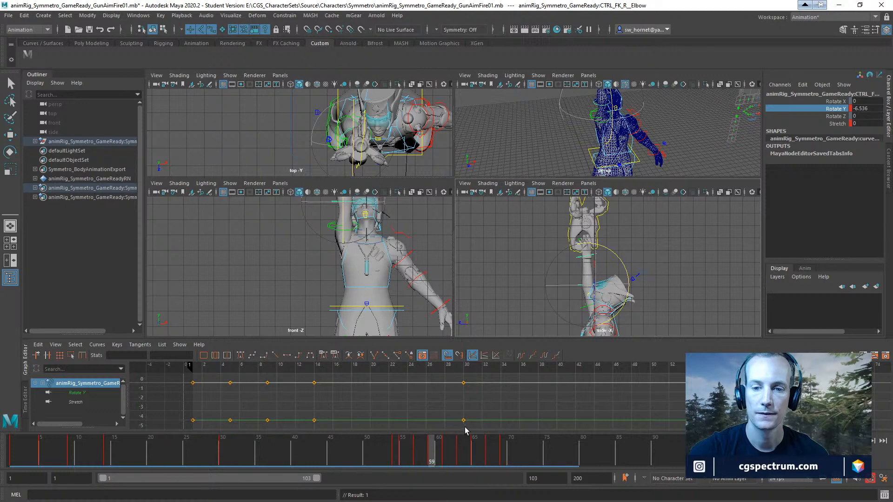
left_click(444, 452)
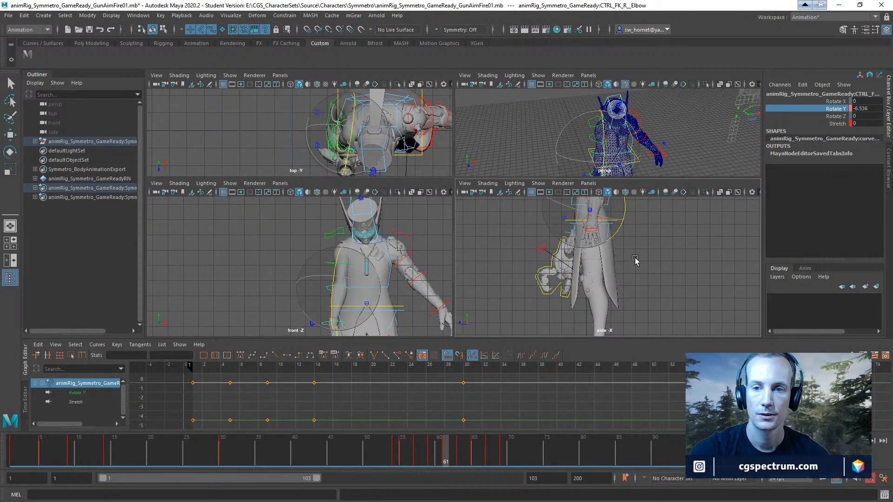
middle_click_drag(636, 261, 663, 255)
key("s")
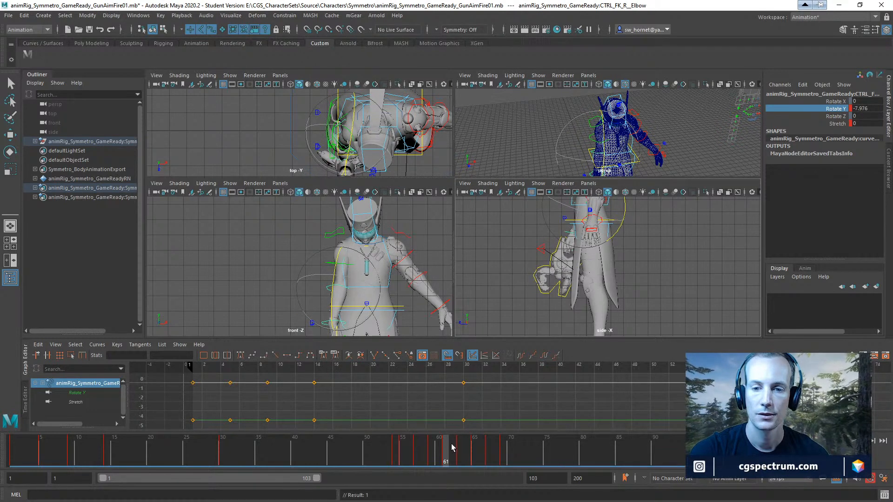
At frame 63, adjust the right elbow FK control's Rotate Y to -7.54 for the raised arm and key it
left_click(459, 456)
scroll(618, 276, "down", 5)
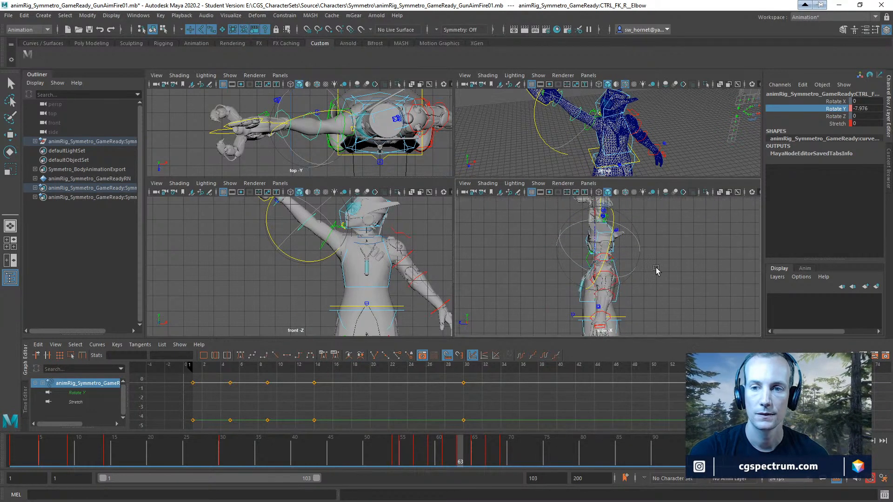
middle_click_drag(618, 276, 617, 284, "alt")
middle_click_drag(372, 249, 371, 302, "alt")
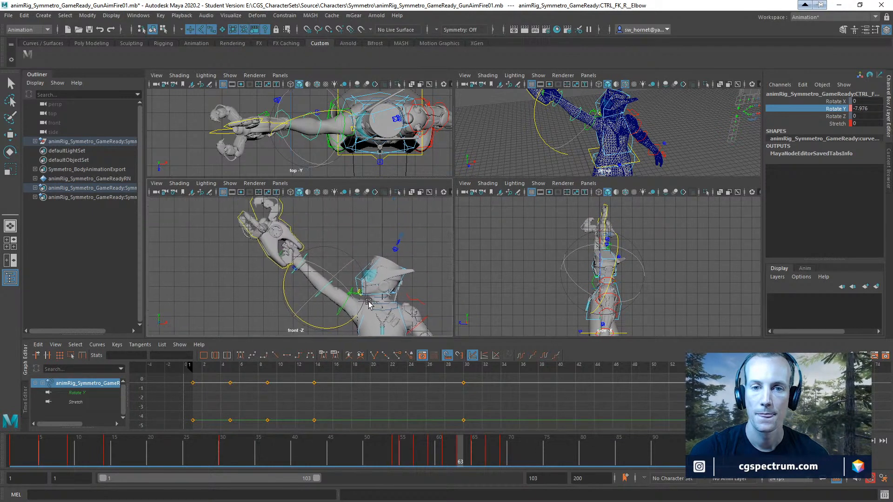
scroll(339, 282, "down", 2)
middle_click_drag(369, 269, 362, 261, "alt")
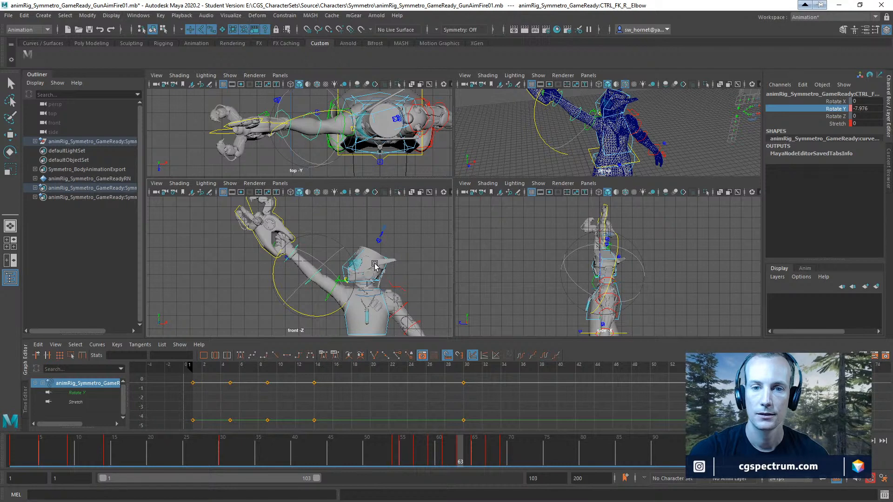
middle_click_drag(379, 268, 380, 266)
key("s")
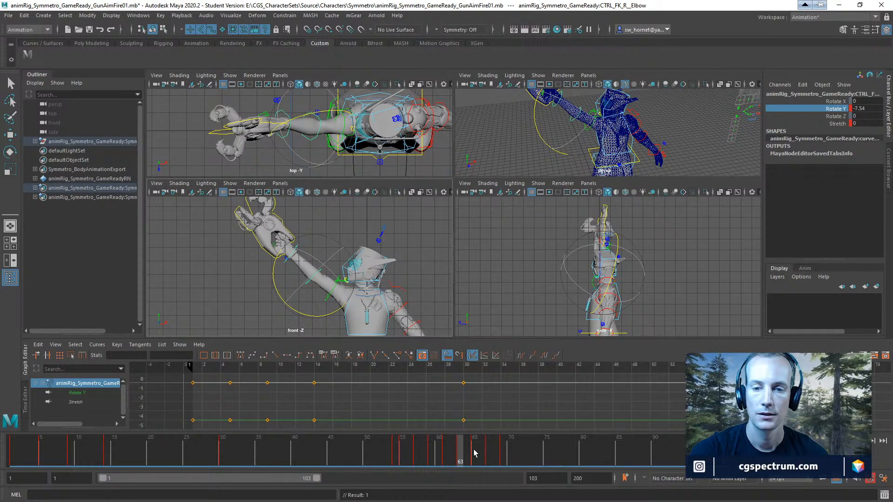
At frame 65, adjust the right elbow FK control's Rotate Y to -6.46 and key it
left_click(474, 453)
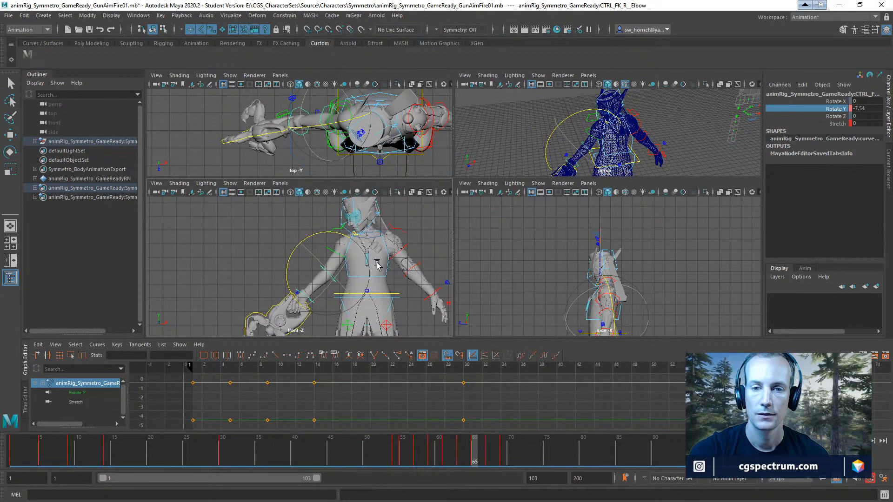
middle_click_drag(377, 265, 380, 265)
key("s")
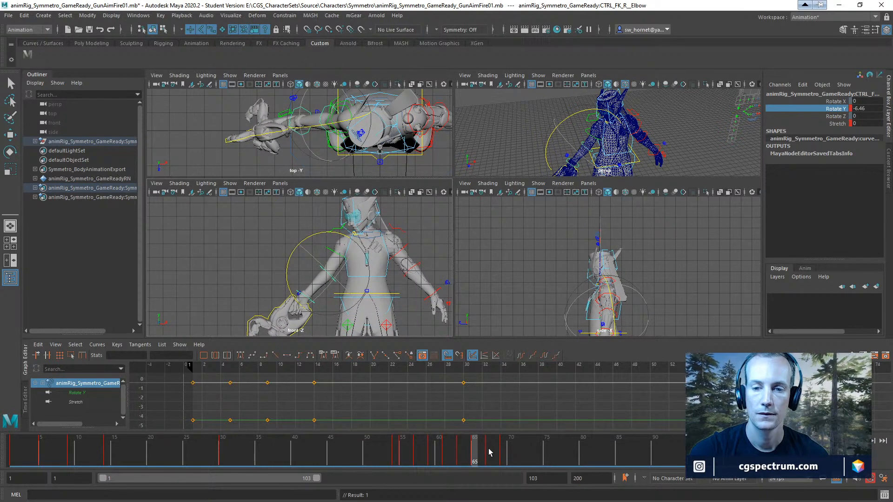
At frame 67, straighten the right elbow FK control slightly around Rotate Y, judging the arm in the side view, and key it
left_click(489, 453)
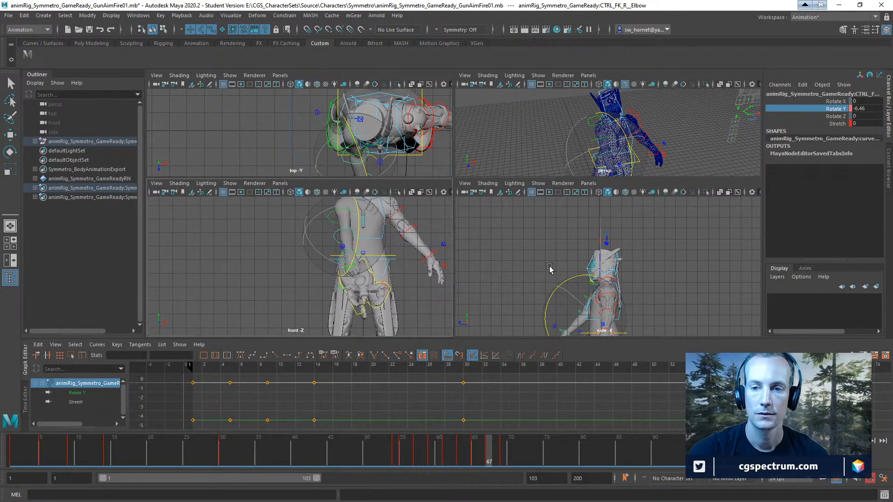
scroll(549, 269, "up", 3)
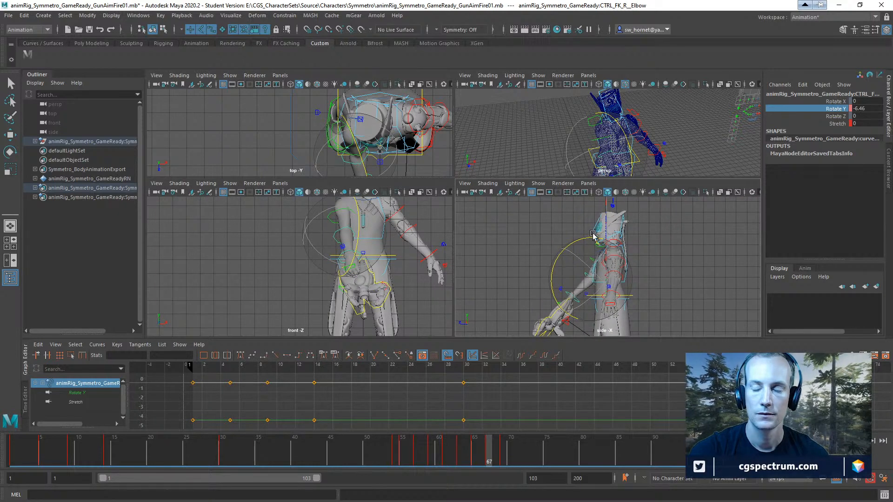
middle_click_drag(542, 259, 549, 215, "alt")
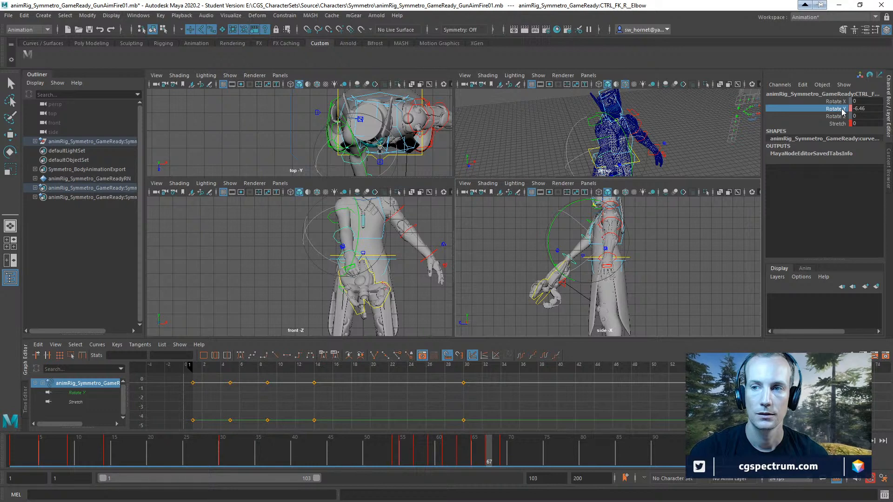
middle_click_drag(635, 213, 633, 215)
key("s")
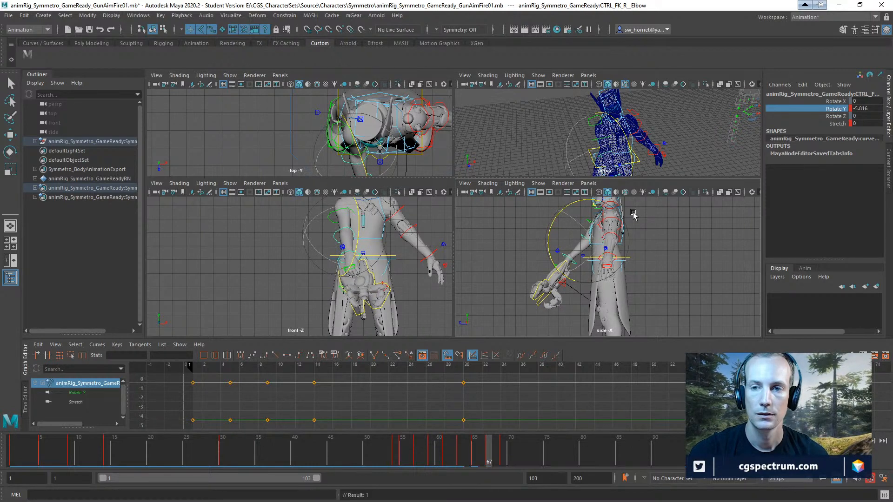
Copy the right elbow FK control's Rotate Y value of -4.016 from frame 30 to frame 69
left_click(503, 450)
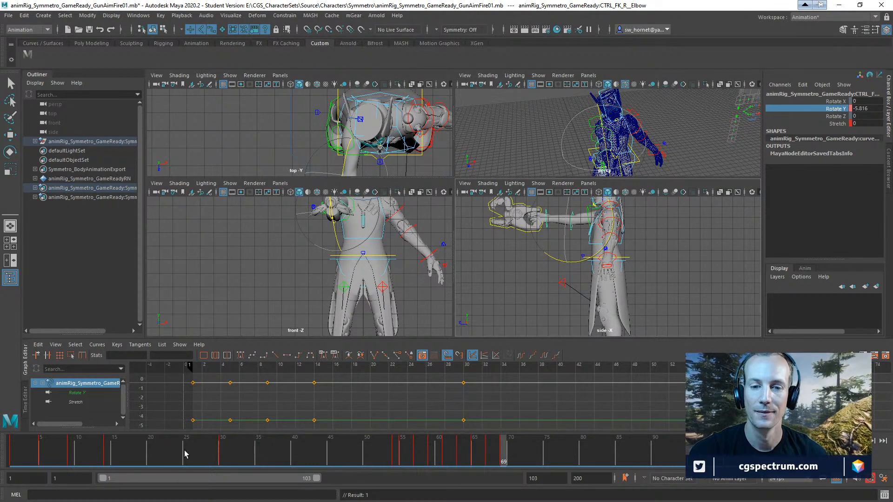
left_click(221, 451)
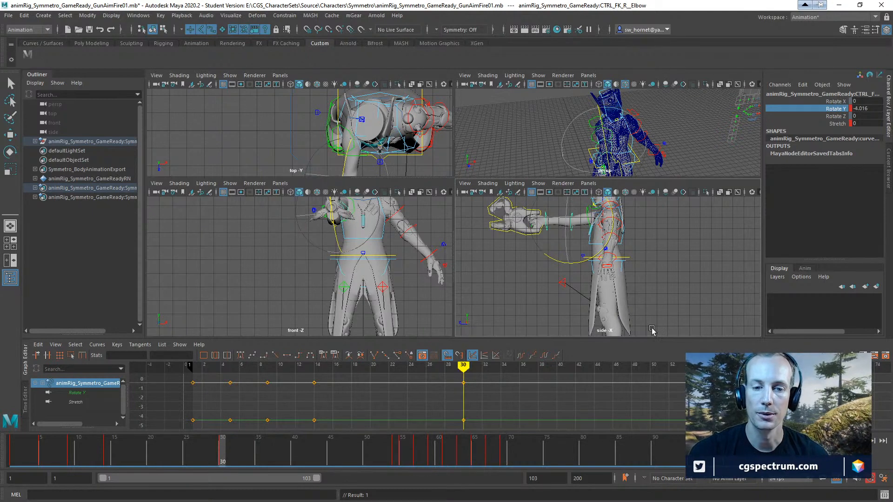
double_click(863, 109)
key("ctrl+c")
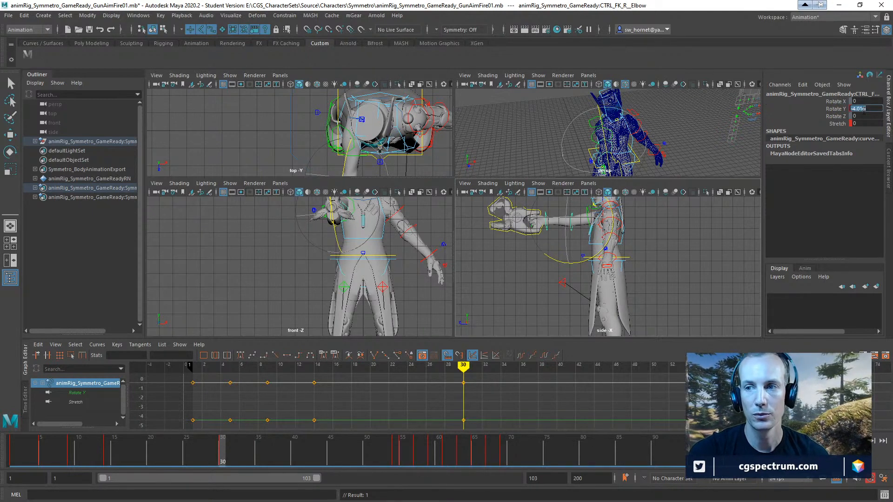
left_click(506, 448)
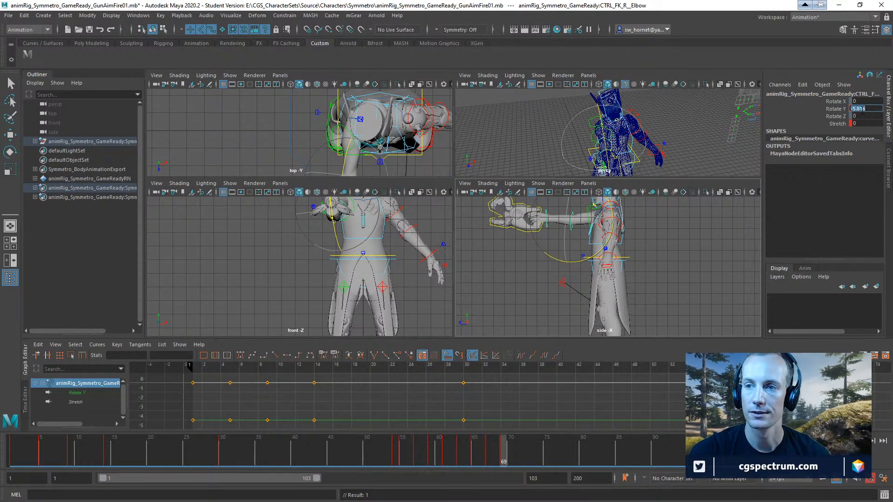
key("ctrl+a")
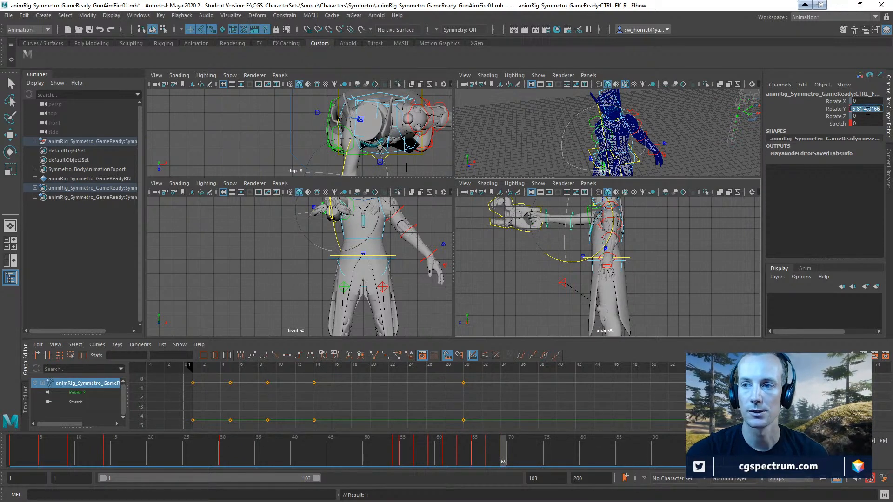
key("ctrl+v")
key("Return")
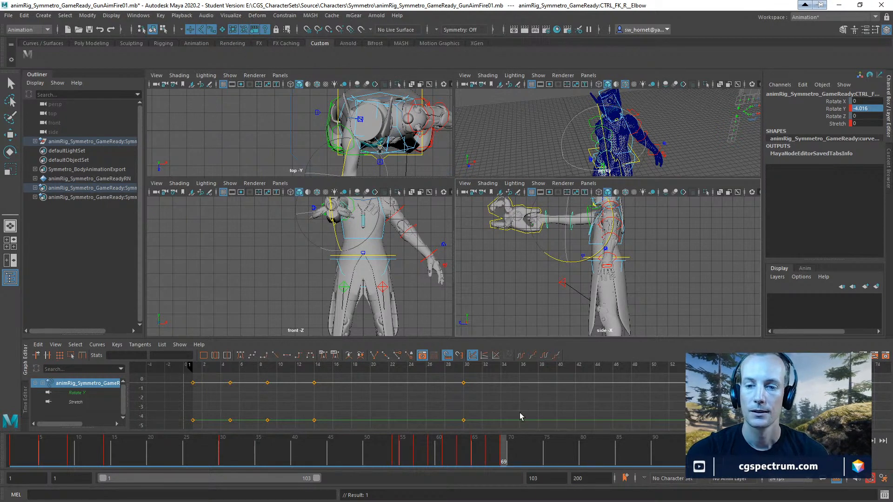
left_click_drag(498, 457, 503, 460)
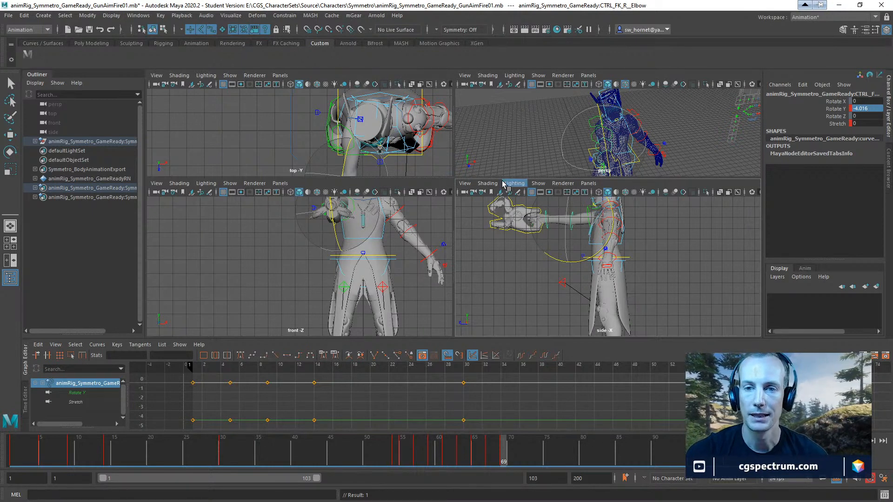
Inspect the gun arm between frames 67 and 71 in an enlarged perspective view and select the right shoulder FK control
left_click(508, 147)
key("space")
left_click_drag(517, 212, 598, 201, "alt")
left_click_drag(500, 451, 518, 460)
left_click_drag(562, 271, 543, 226, "alt")
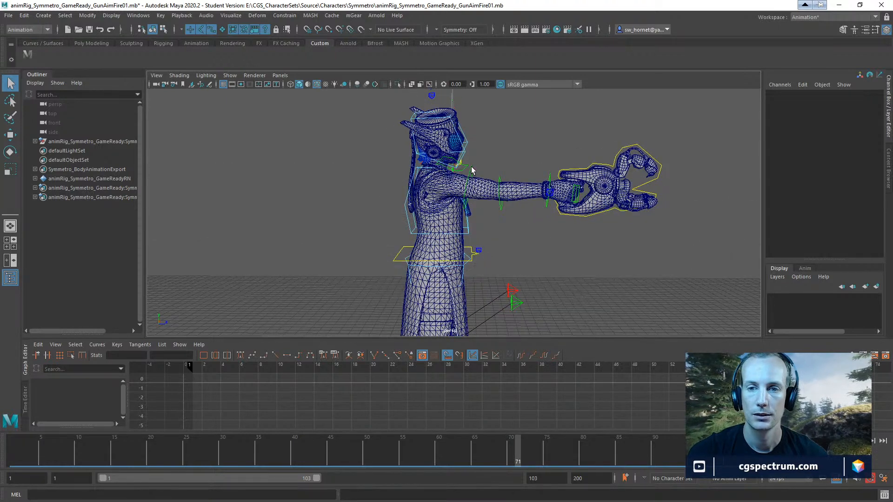
left_click(471, 170)
left_click_drag(515, 451, 491, 445)
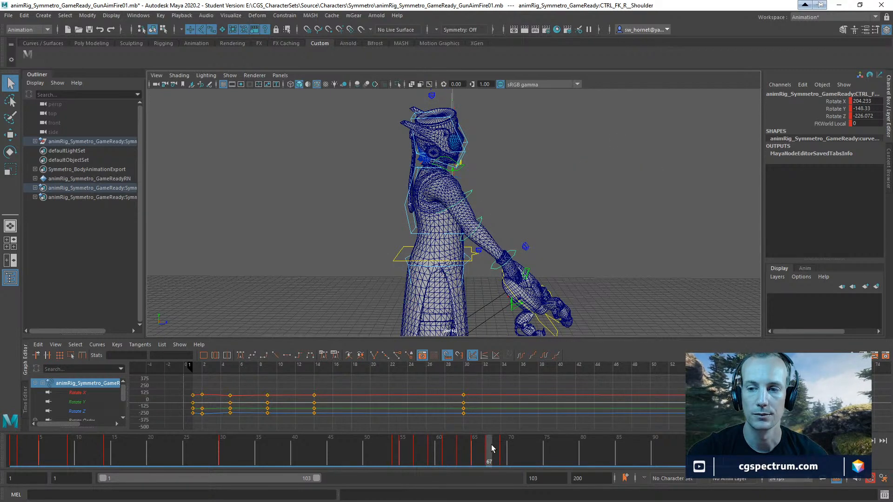
scroll(545, 242, "down", 1)
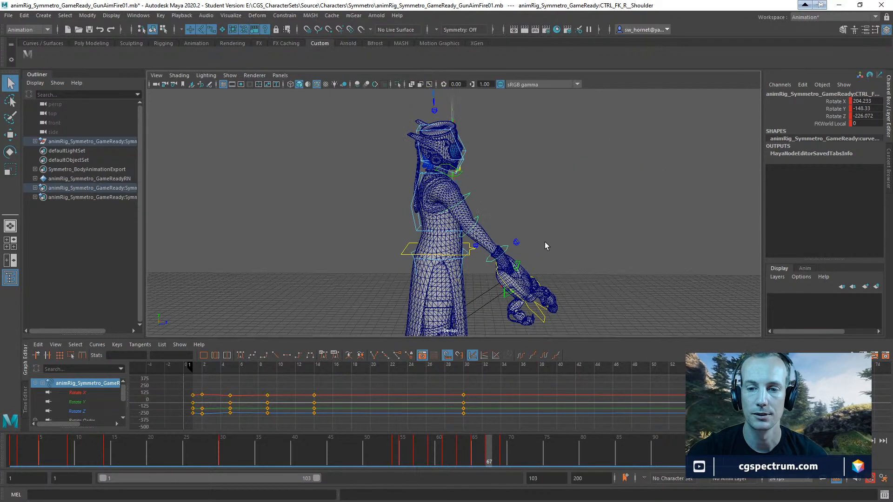
Set the default in and out tangents to Clamped for new keys
left_click(340, 359)
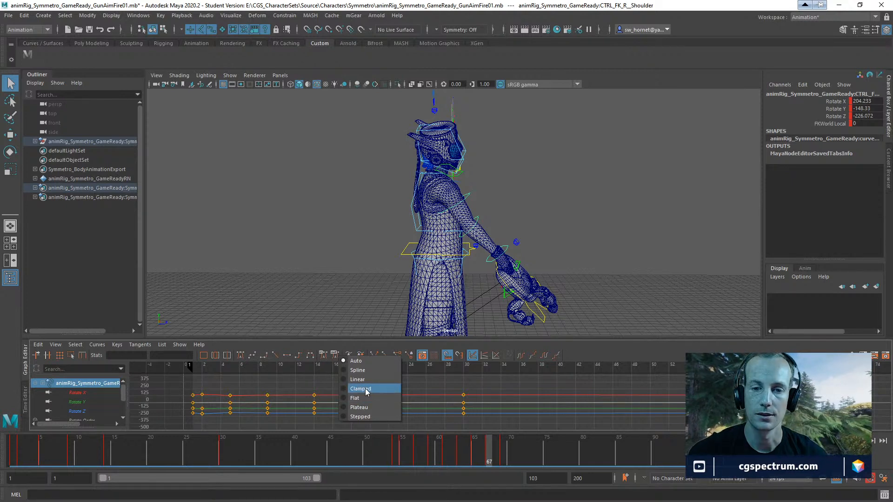
left_click(366, 392)
left_click(324, 359)
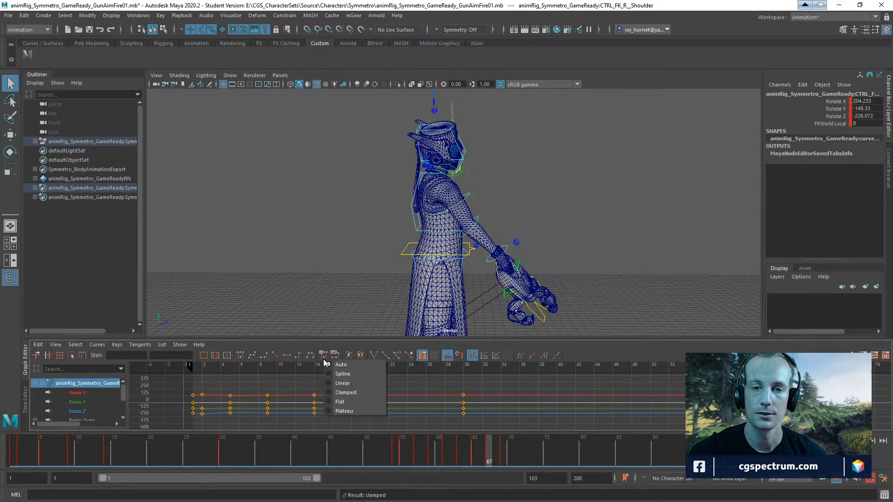
left_click(348, 393)
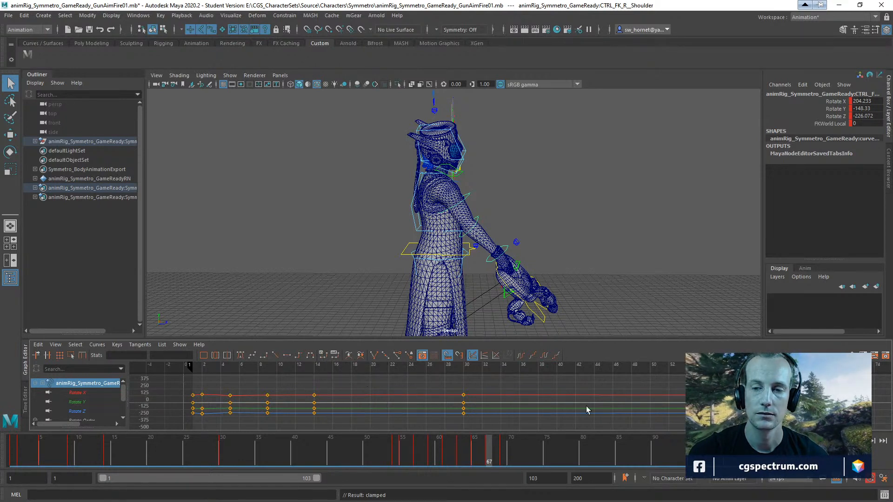
Select all of the rig's controls and their curve keys from about frame 54 onward in the Graph Editor
scroll(509, 397, "down", 2)
right_click_drag(613, 211, 299, 154, "alt")
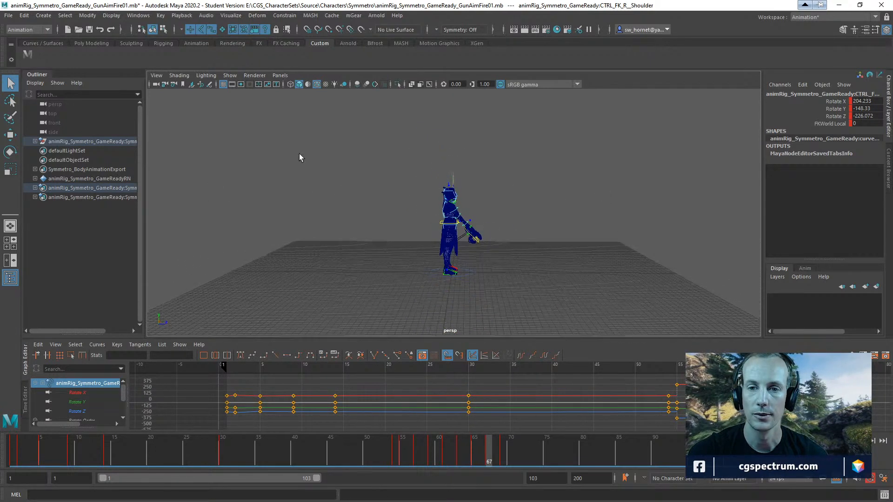
left_click_drag(299, 153, 539, 303)
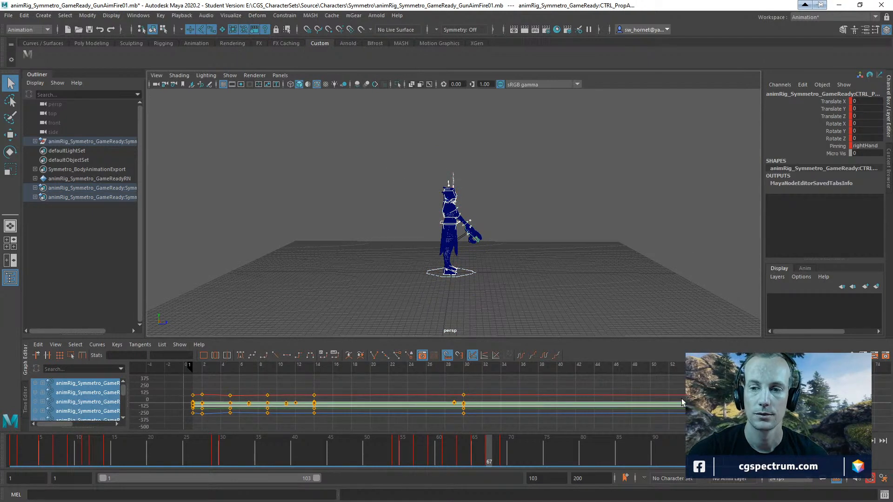
left_click_drag(675, 387, 882, 447)
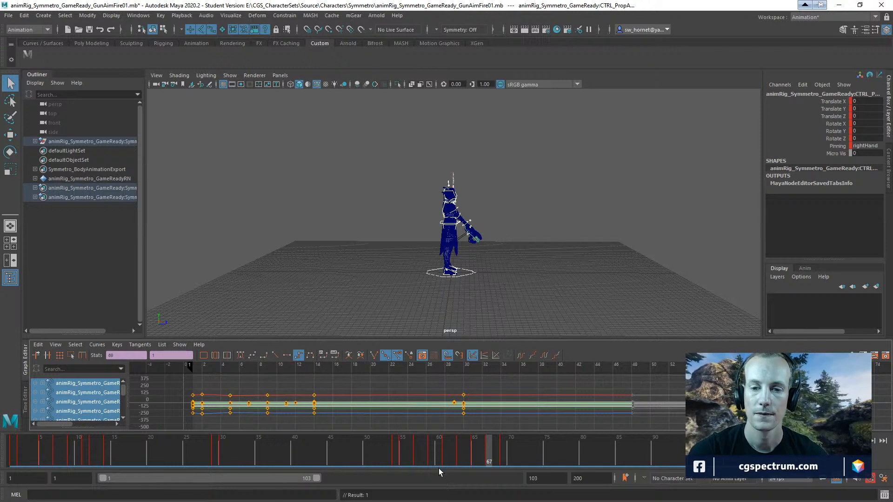
Scrub the frames leading up to 68 and examine the lowered gun arm pose from the side and front
left_click_drag(439, 465, 495, 451)
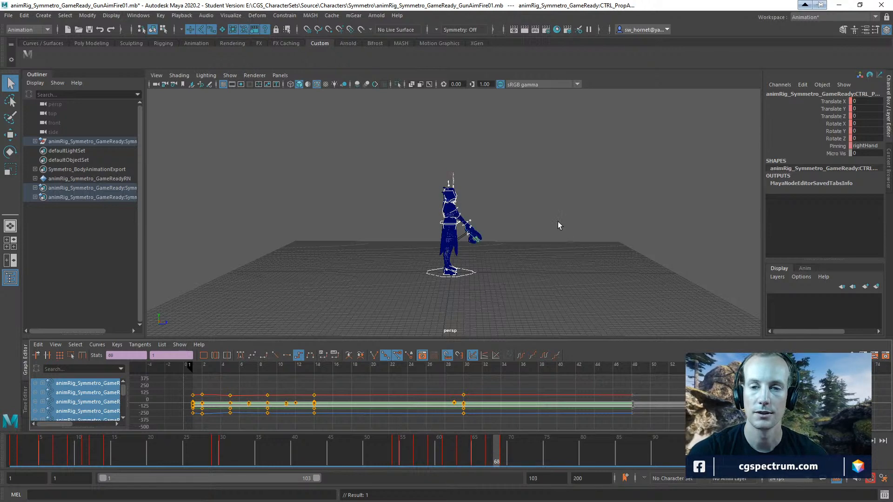
right_click_drag(558, 221, 642, 315, "alt")
middle_click_drag(642, 315, 593, 276, "alt")
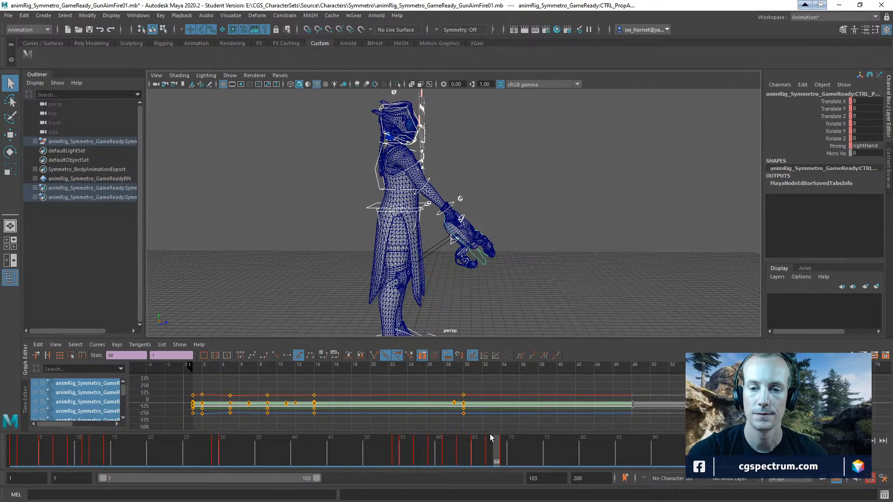
left_click_drag(490, 434, 491, 447)
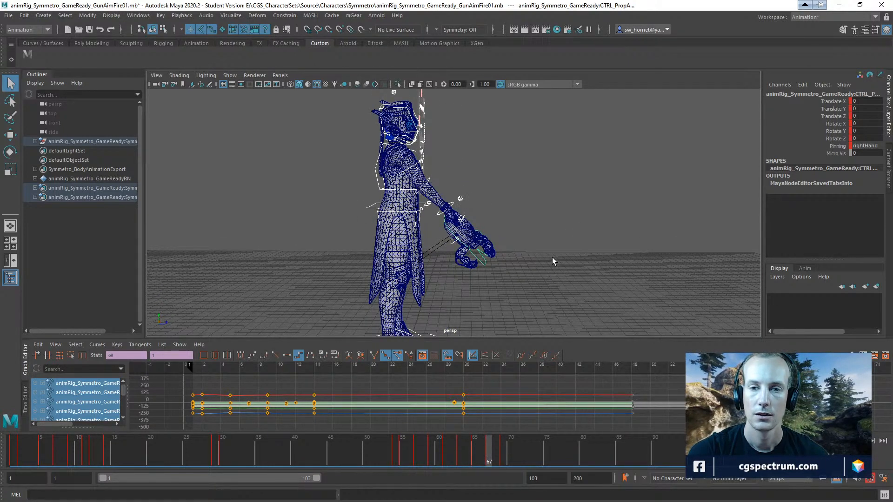
left_click_drag(552, 258, 455, 265, "alt")
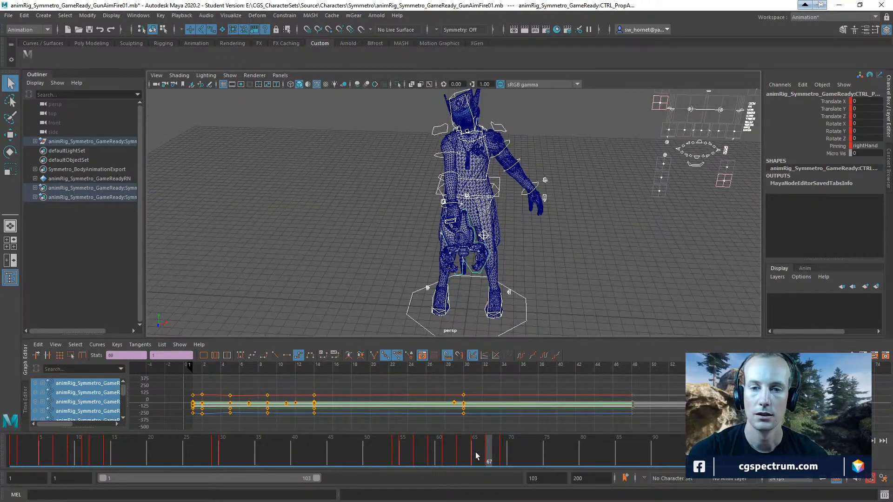
mouse_move(475, 452)
left_mouse_down()
mouse_move(464, 453)
mouse_move(498, 458)
mouse_move(484, 460)
left_mouse_up()
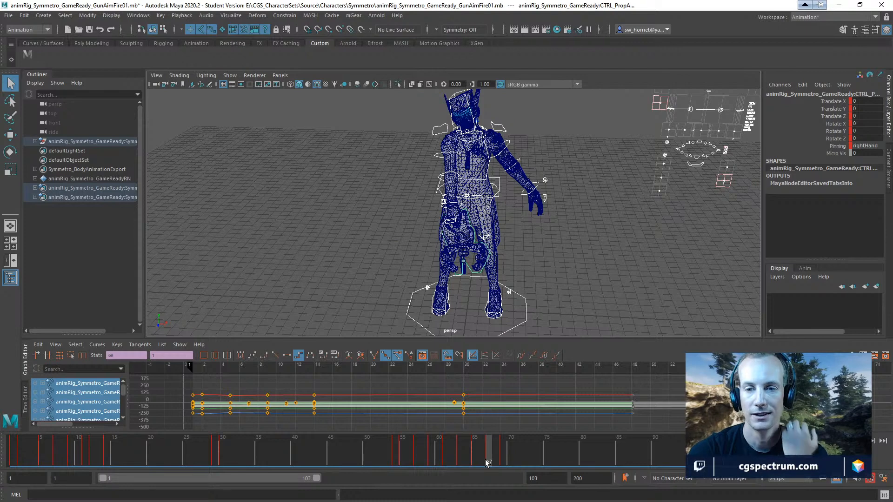
Save the scene, continuing past the Student Version notice
left_click(8, 16)
left_click(33, 66)
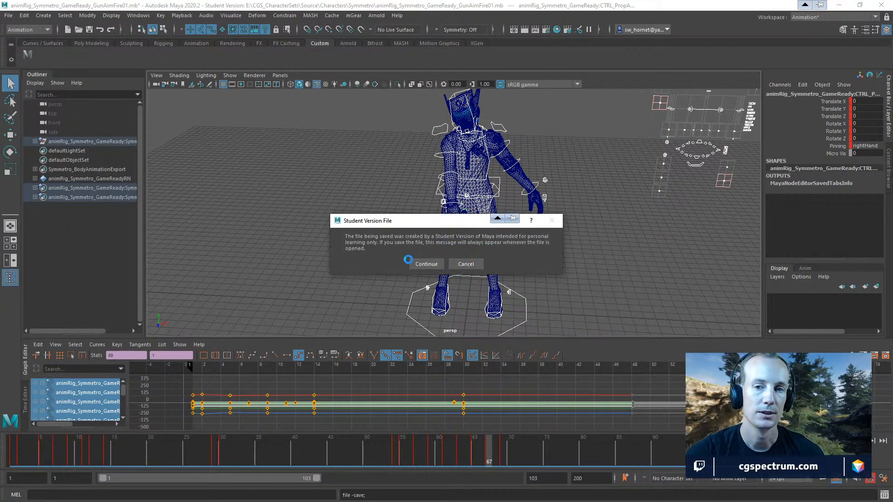
left_click(428, 265)
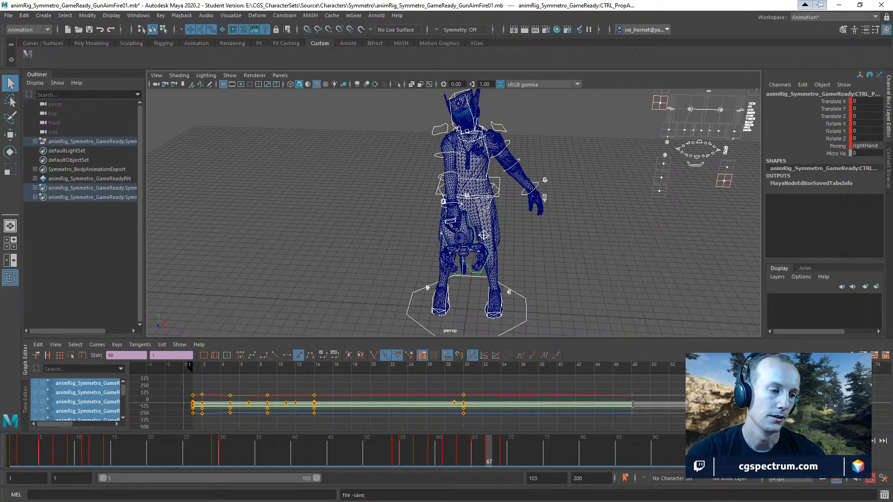
Switch to Perforce P4V and expand the default pending changelist to examine its files
key("alt+Tab")
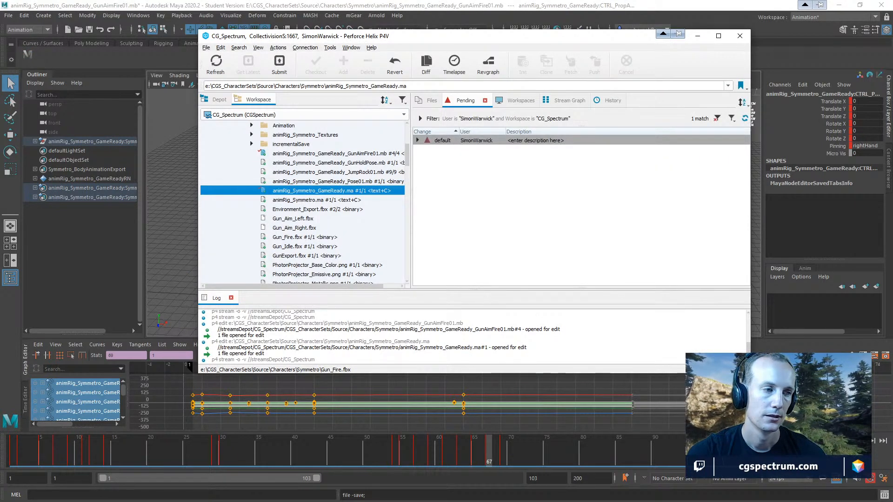
key("alt+Tab")
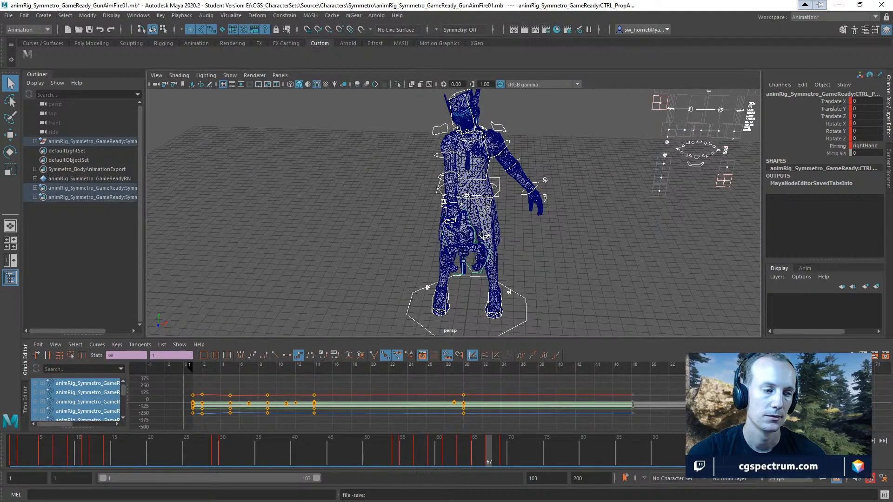
key("alt+Tab")
left_click(422, 141)
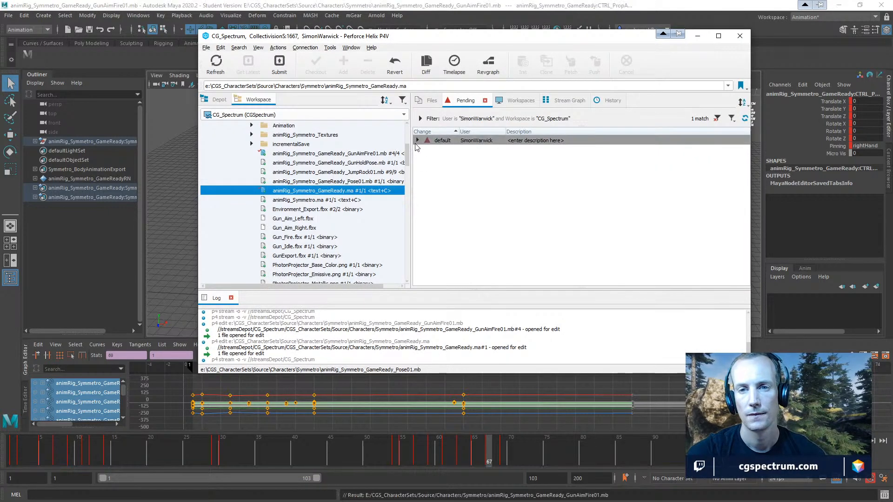
left_click(418, 141)
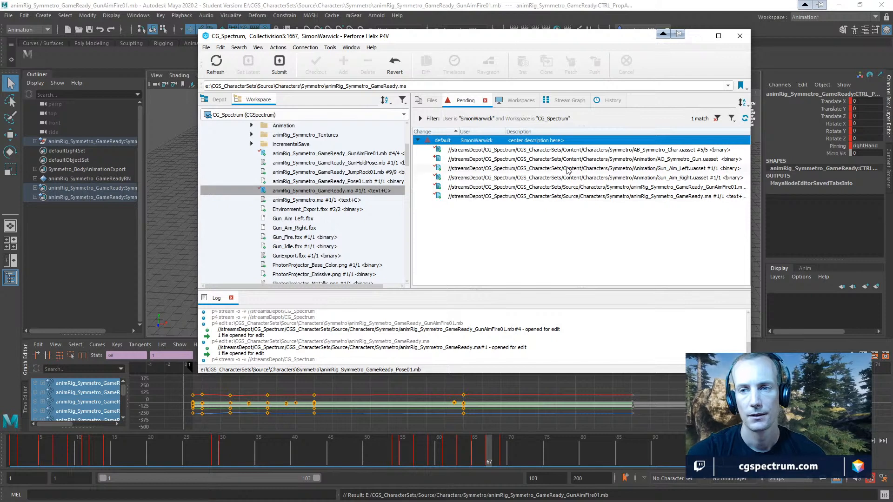
left_click(575, 149)
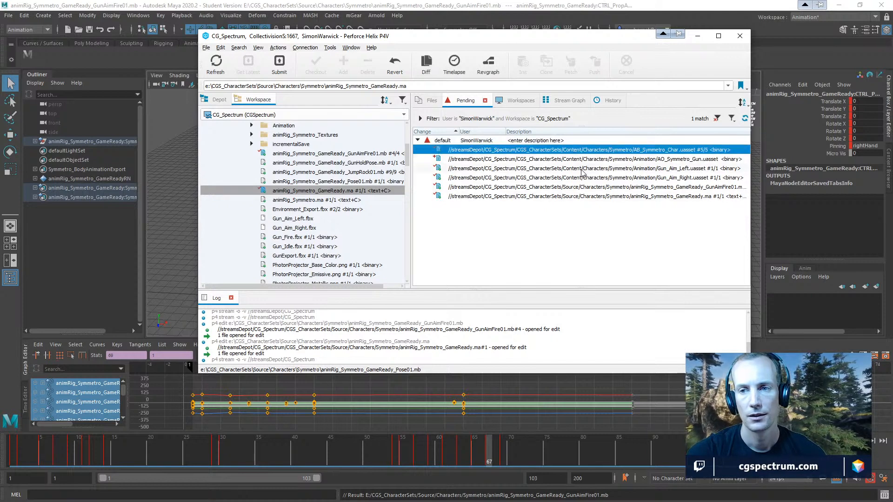
Submit animRig_Symmetro_GameReady.ma and animRig_Symmetro_GameReady_GunAimFire01.mb with the description "Fixing elbow (Adding aim poses WIP)", keeping submitted files checked out
left_click(307, 191)
left_click(311, 154, "ctrl")
right_click(314, 156)
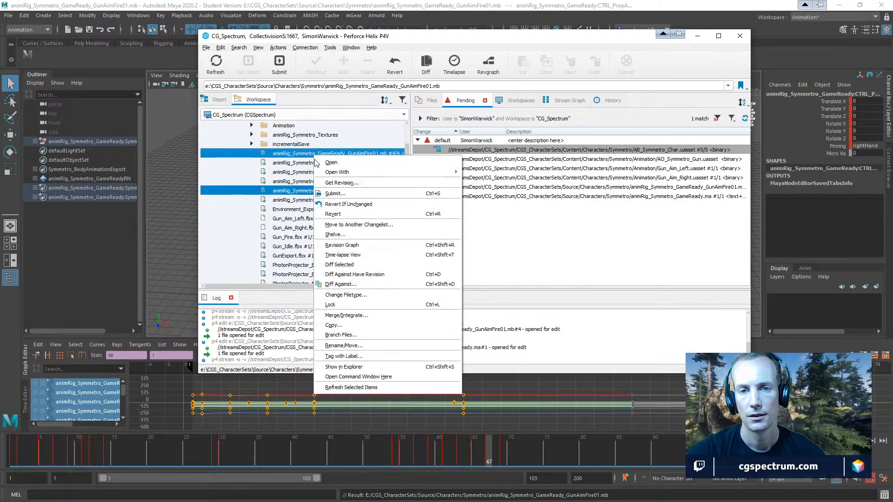
left_click(335, 194)
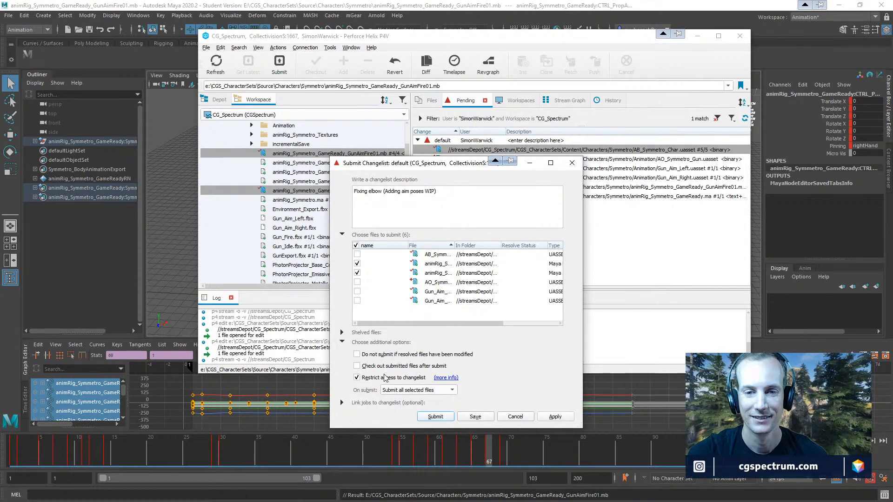
left_click(425, 416)
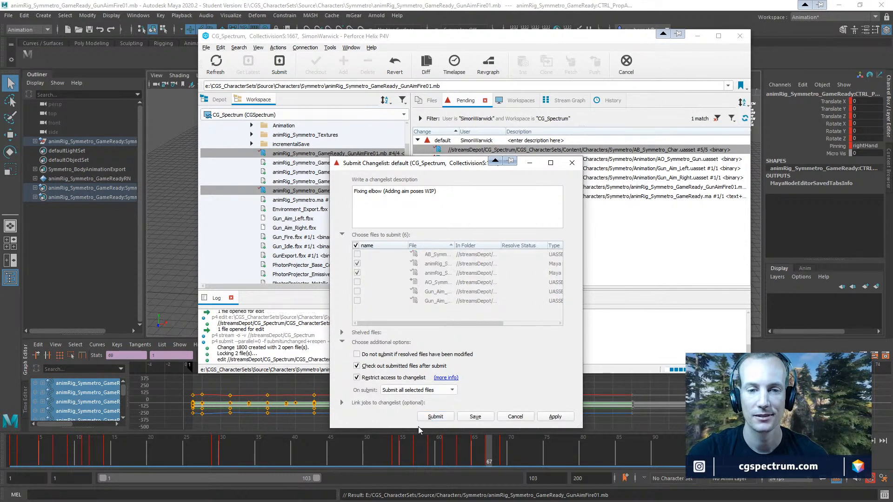
Switch back to Maya, bend the right elbow FK control around Rotate Y at frame 67, and select the right shoulder FK control
left_click(629, 6)
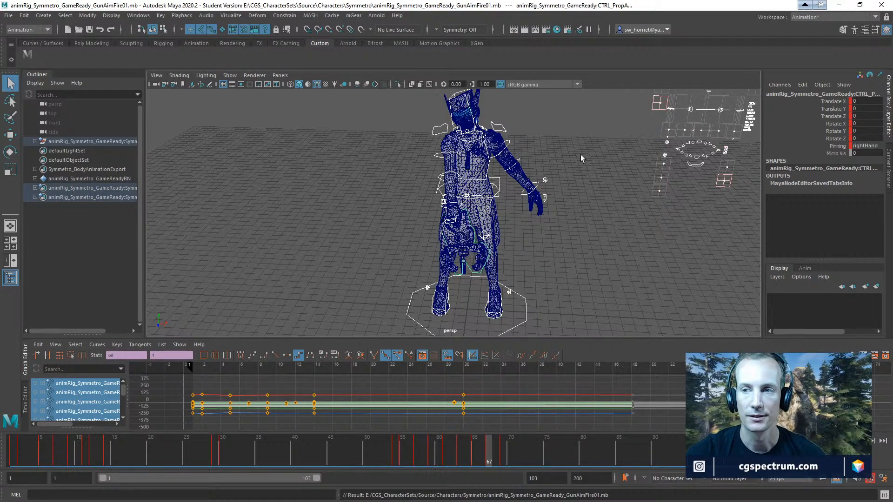
left_click(449, 176)
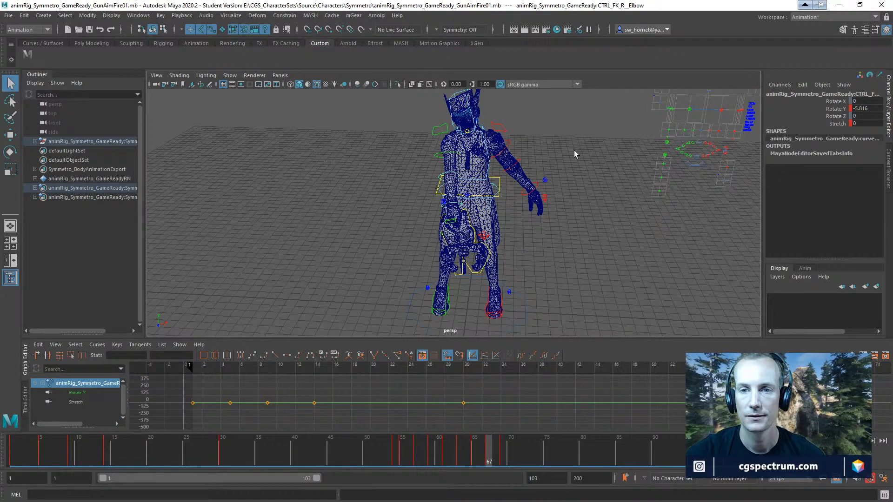
left_click_drag(574, 150, 491, 191, "alt")
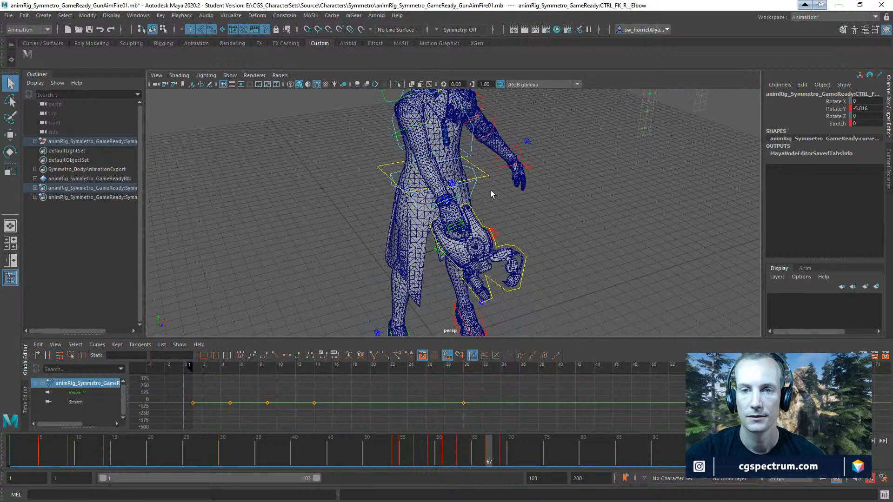
left_click(834, 109)
middle_click_drag(609, 160, 528, 164)
left_click_drag(526, 207, 613, 186, "alt")
middle_click_drag(612, 185, 606, 166)
left_click_drag(606, 166, 519, 177, "alt")
middle_click_drag(519, 177, 515, 137)
left_click(371, 138)
left_click(407, 129)
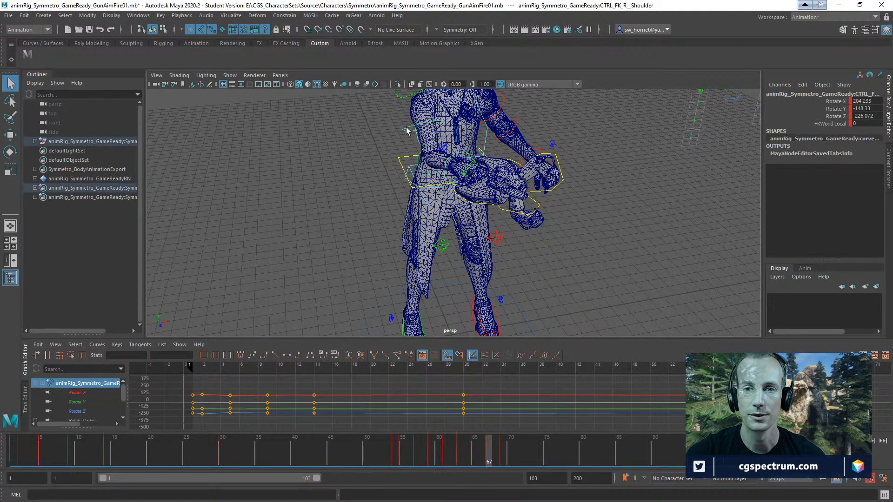
Rotate the right shoulder FK control at frame 67 and bend the right elbow FK control to about -38 in Rotate Y
key("e")
left_click_drag(436, 101, 487, 163)
left_click(424, 173)
left_click_drag(417, 190, 515, 183)
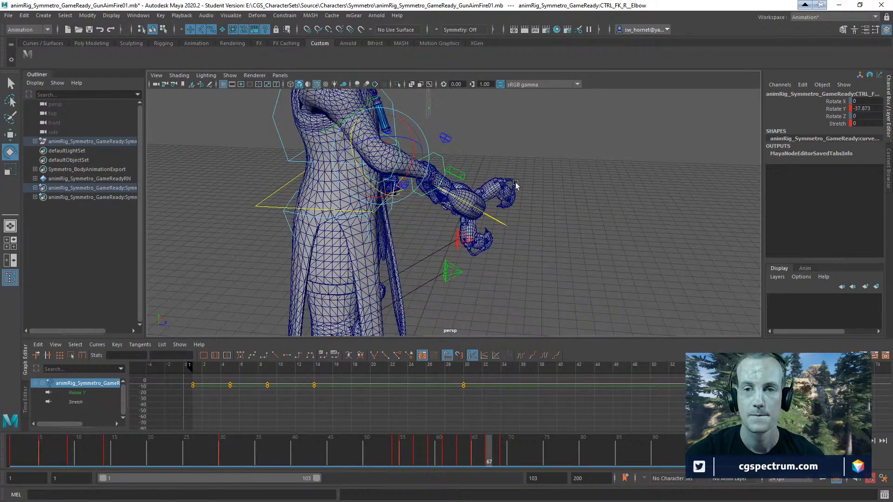
Inspect the right wrist FK control at frame 67 and refine the right shoulder FK control's rotation
left_click(446, 173)
left_click_drag(446, 173, 676, 224, "alt")
left_click_drag(602, 222, 511, 229, "alt")
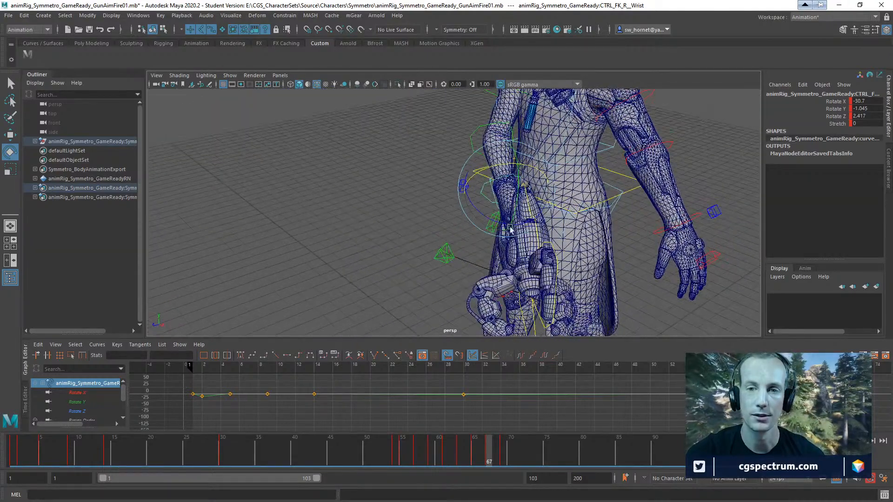
left_click_drag(464, 155, 404, 214, "alt")
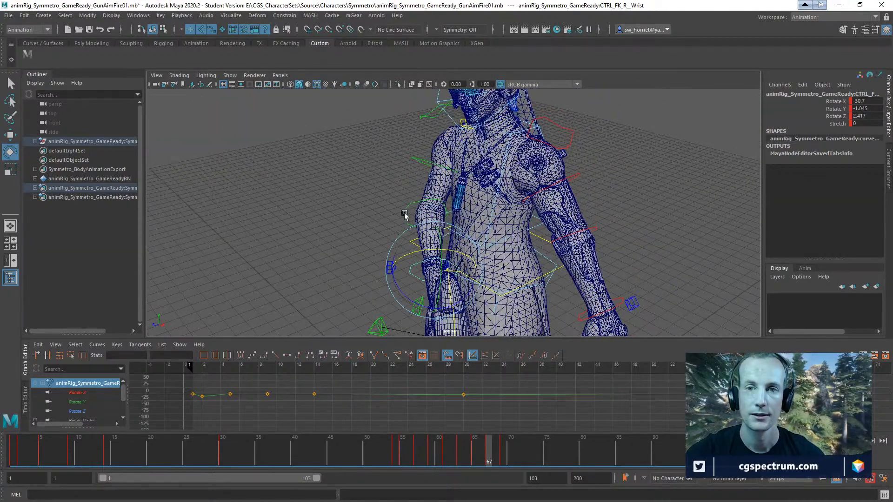
left_click(422, 162)
left_click_drag(423, 162, 473, 163, "alt")
left_click_drag(419, 138, 420, 139)
left_click_drag(433, 158, 623, 212, "alt")
Move the head control to about 3.7 in Translate X and 2.2 in Translate Z, and rotate it to about X 22.6, Y 57.7, Z -4.7
left_click(473, 132)
left_click_drag(473, 132, 572, 162, "alt")
right_click_drag(572, 162, 665, 239, "alt")
left_click_drag(581, 196, 540, 164)
key("w")
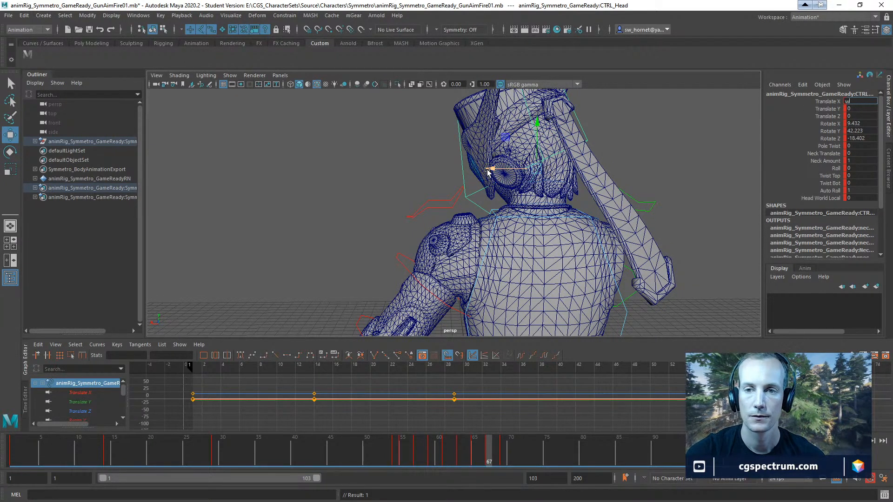
left_click_drag(495, 171, 453, 206)
key("e")
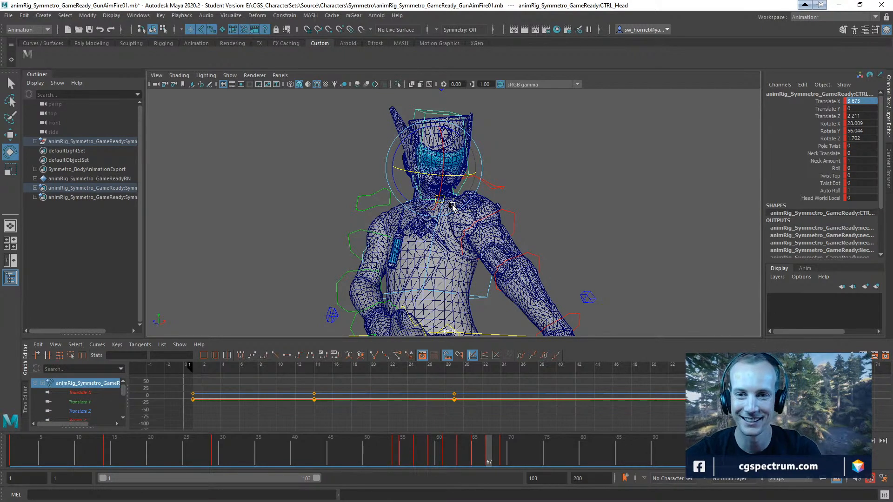
left_click_drag(459, 227, 568, 271, "alt")
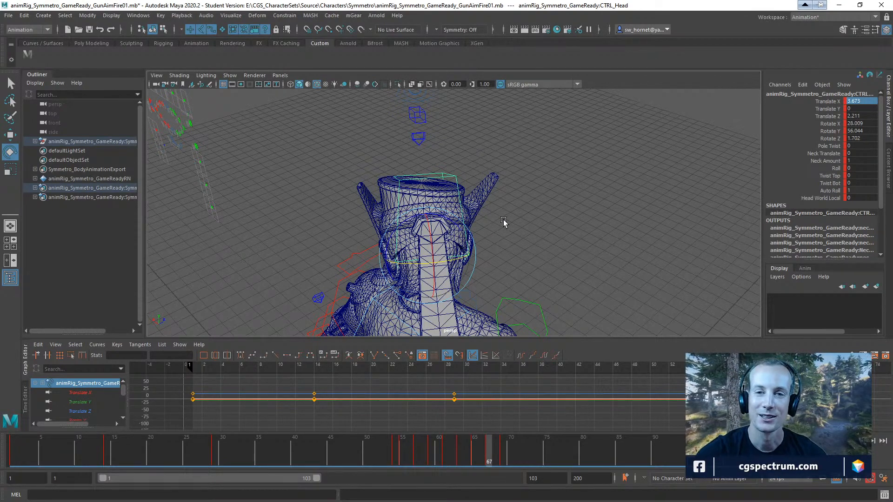
left_click_drag(504, 219, 527, 142, "alt")
left_click_drag(528, 149, 378, 214, "alt")
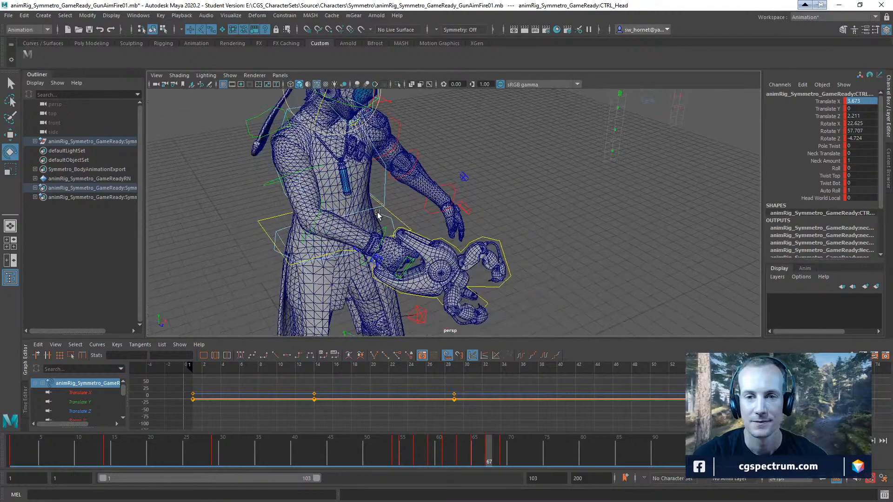
Rotate the right shoulder FK control at frame 67 to about X 271.6, Y -158.6, Z -225.1
left_click(289, 174)
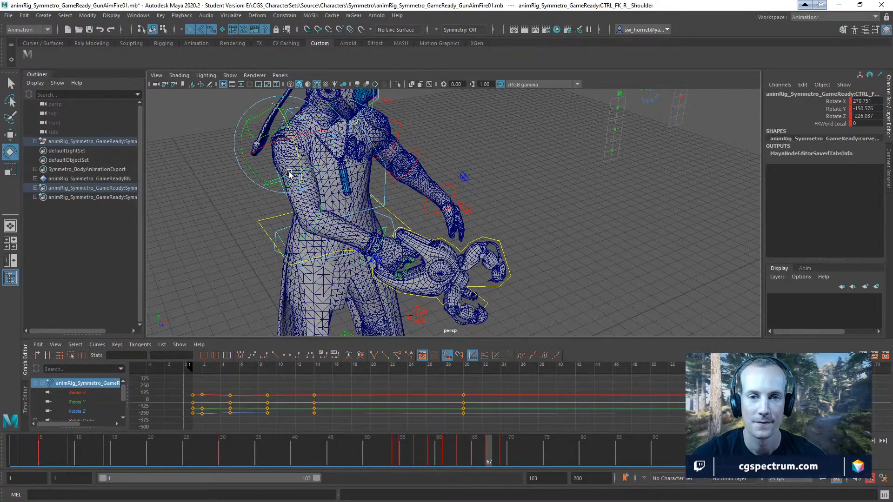
left_click_drag(260, 186, 277, 193, "alt")
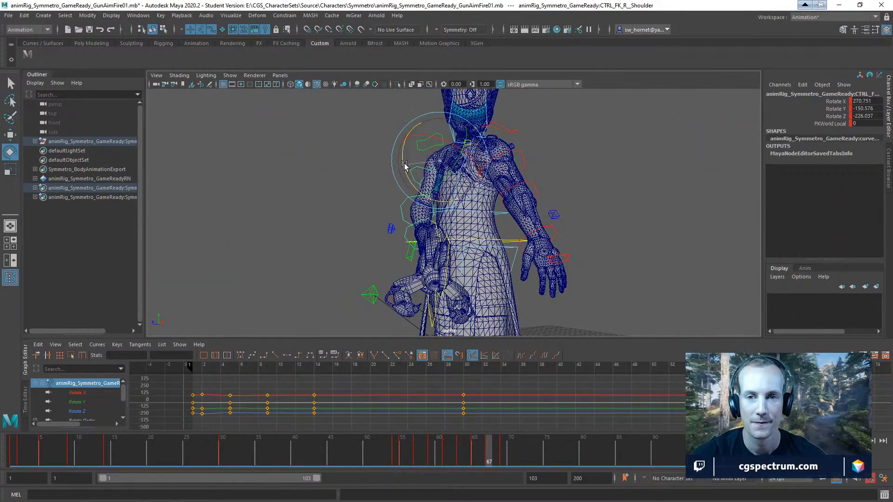
left_click_drag(405, 166, 412, 176)
left_click_drag(460, 209, 382, 207, "alt")
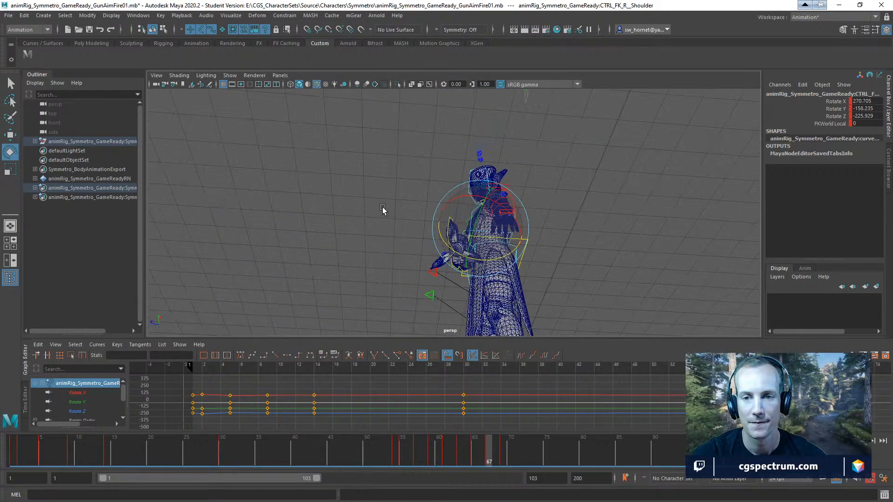
left_click_drag(494, 231, 498, 240)
Rotate the right wrist FK control at frame 67 to about X -20.9, Y -8.5, Z -10.9 to re-aim the gun
left_click_drag(561, 269, 603, 298, "alt")
left_click(573, 286)
left_click(410, 236)
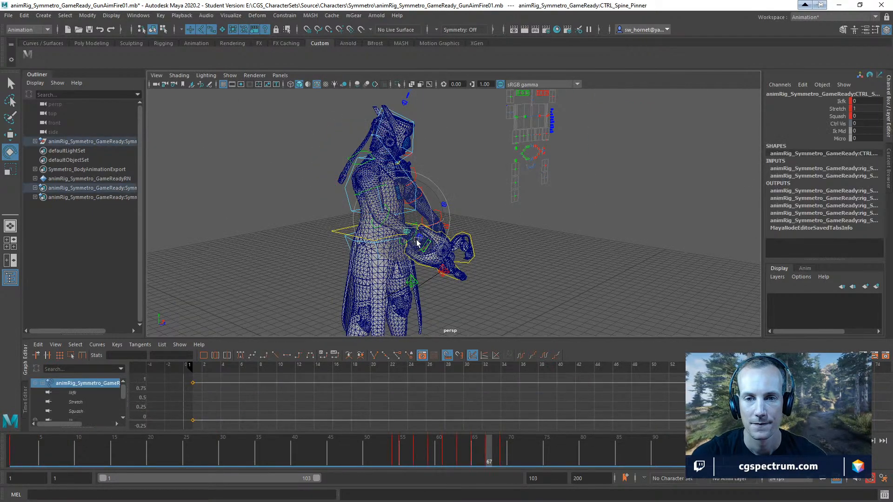
left_click(398, 232)
left_click(413, 240)
left_click_drag(413, 241, 609, 305, "alt")
left_click(568, 279)
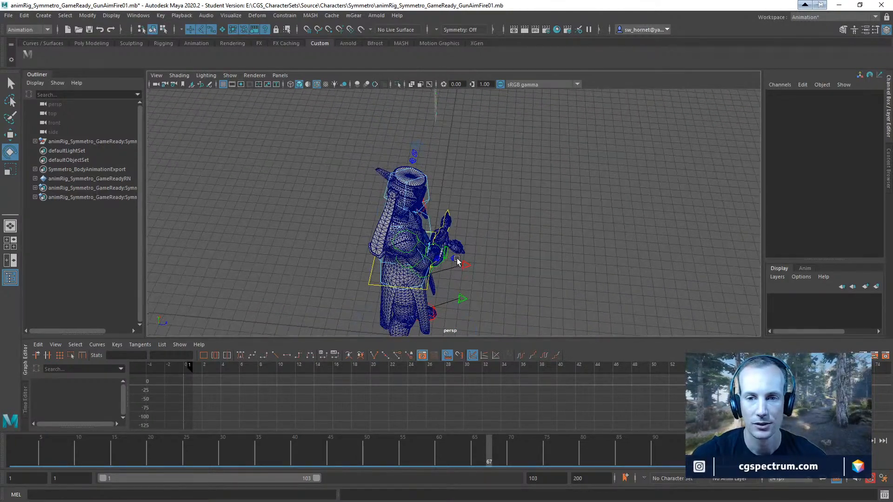
left_click_drag(456, 262, 451, 253, "alt")
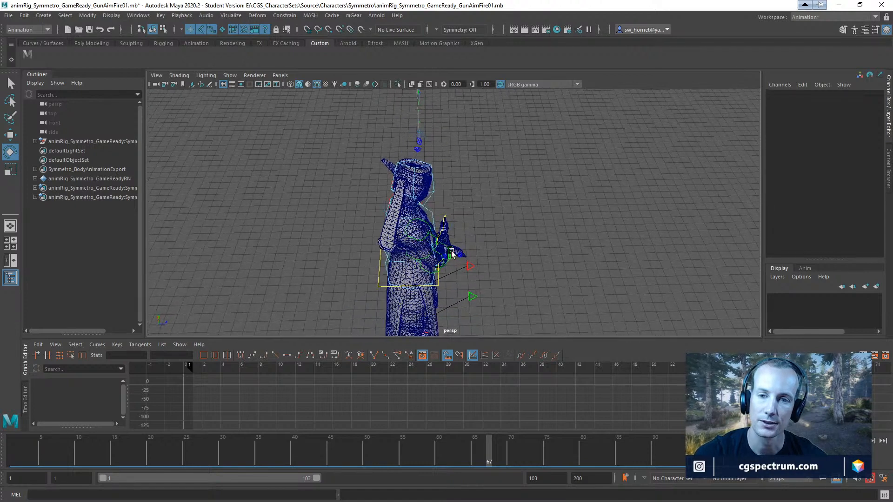
left_click(447, 267)
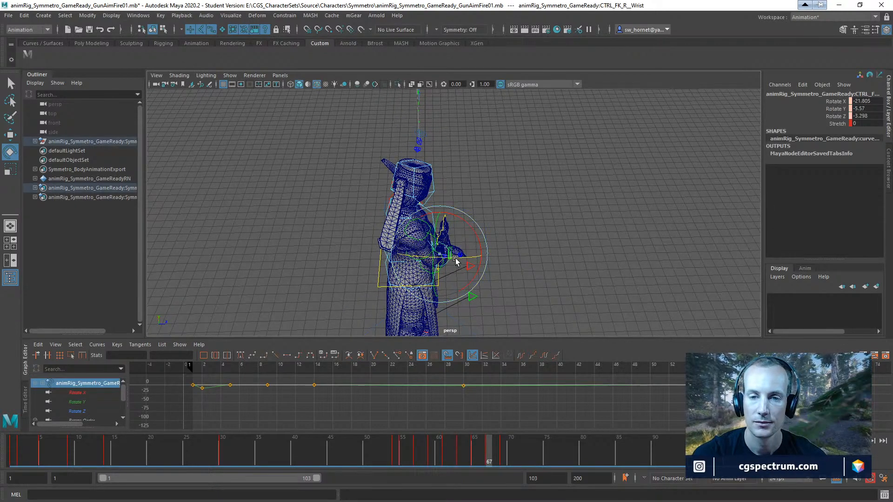
left_click_drag(459, 262, 460, 263)
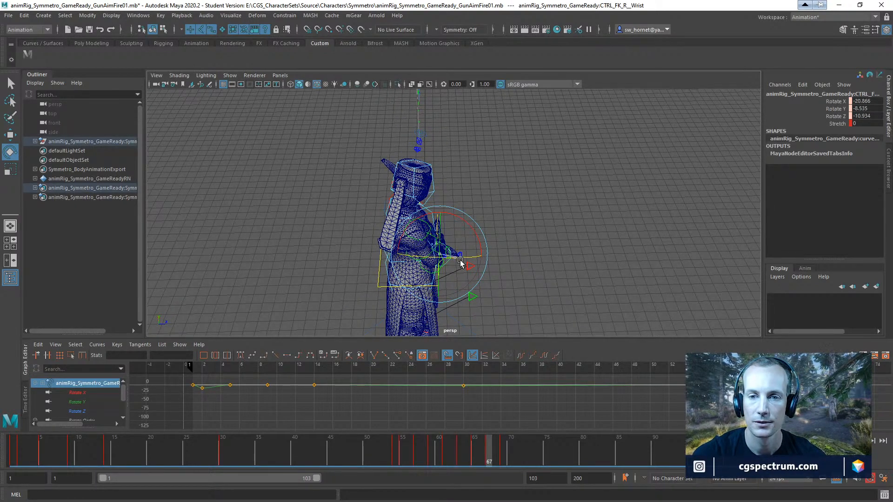
left_click(522, 268)
left_click_drag(521, 269, 458, 231, "alt")
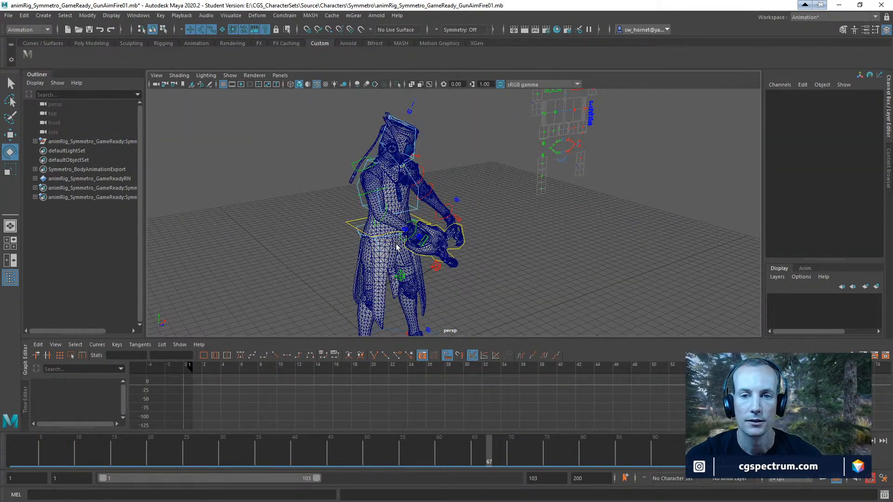
Select all body controls at frame 69, key their held pose at frames 71 and 73, and return to frame 69
left_click(364, 194)
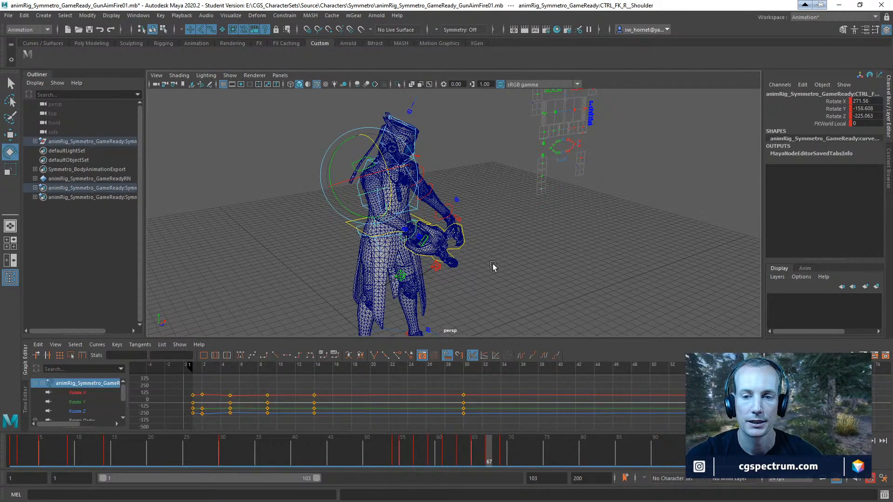
left_click_drag(489, 446, 504, 449)
scroll(400, 209, "down", 3)
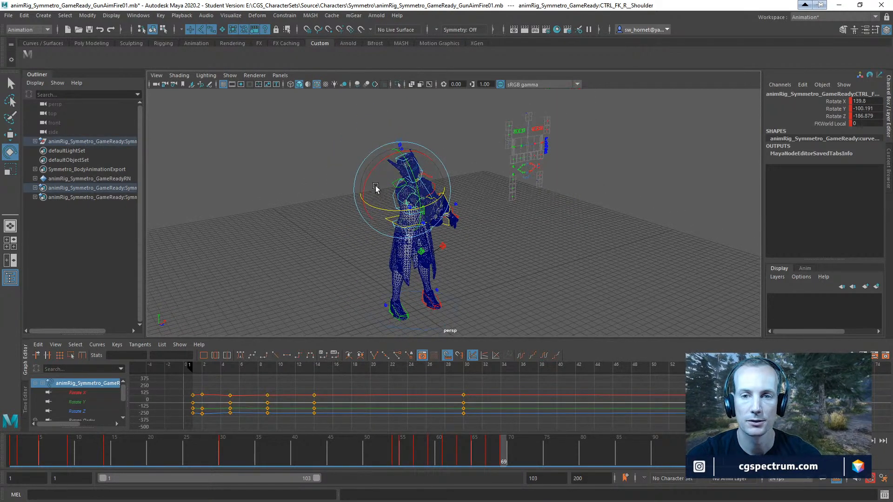
left_click_drag(327, 143, 486, 335)
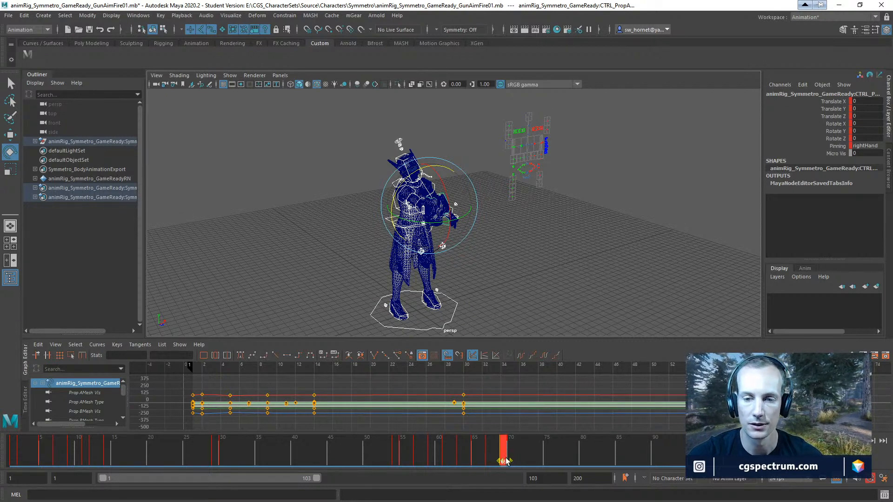
left_click_drag(503, 451, 527, 457)
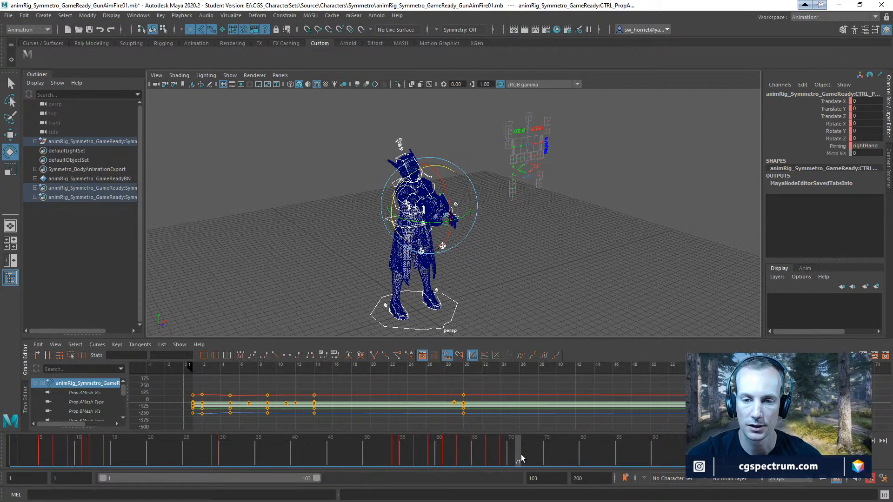
key("s")
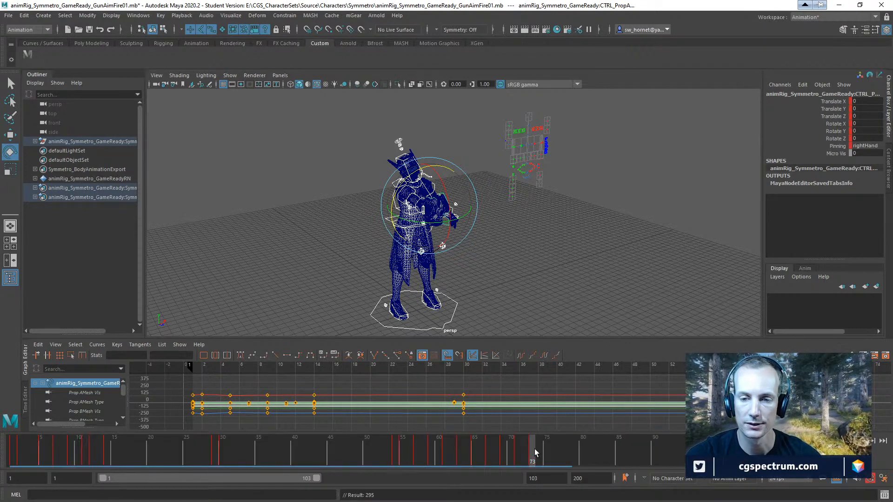
mouse_move(528, 446)
left_mouse_down()
mouse_move(488, 443)
mouse_move(505, 448)
left_mouse_up()
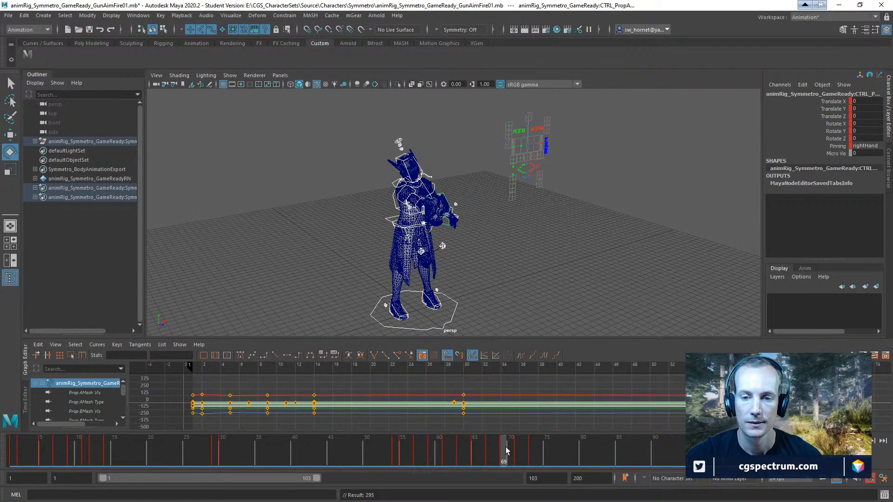
Examine the extended-arm gun aim pose at frame 69 from the side and front
left_click_drag(480, 246, 601, 271, "alt")
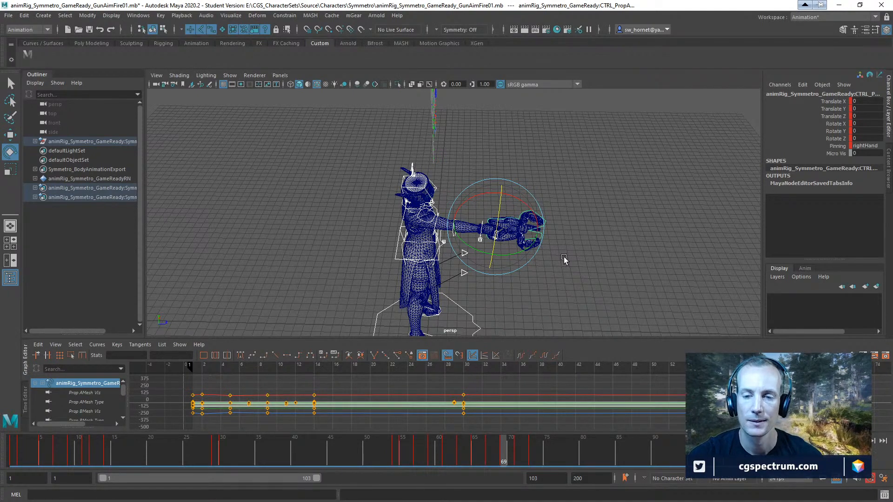
left_click_drag(564, 256, 587, 291, "alt")
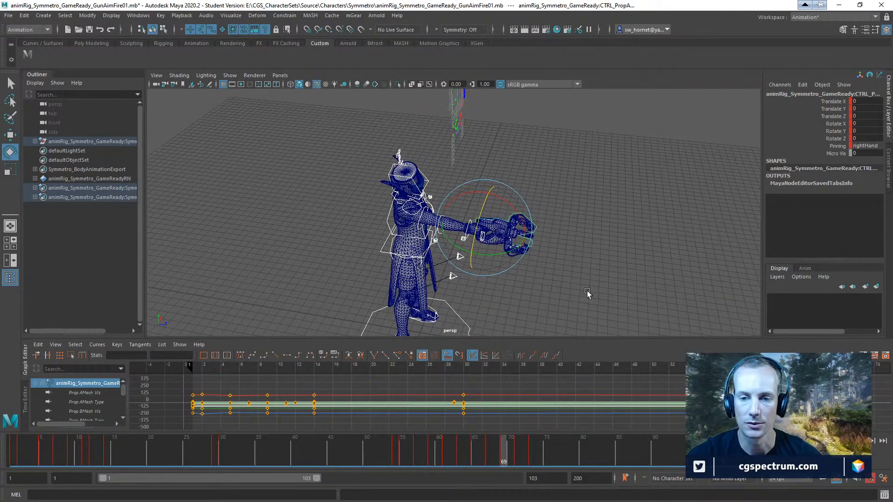
mouse_move(502, 454)
left_mouse_down()
mouse_move(488, 461)
mouse_move(504, 460)
left_mouse_up()
left_click_drag(473, 218, 560, 221, "alt")
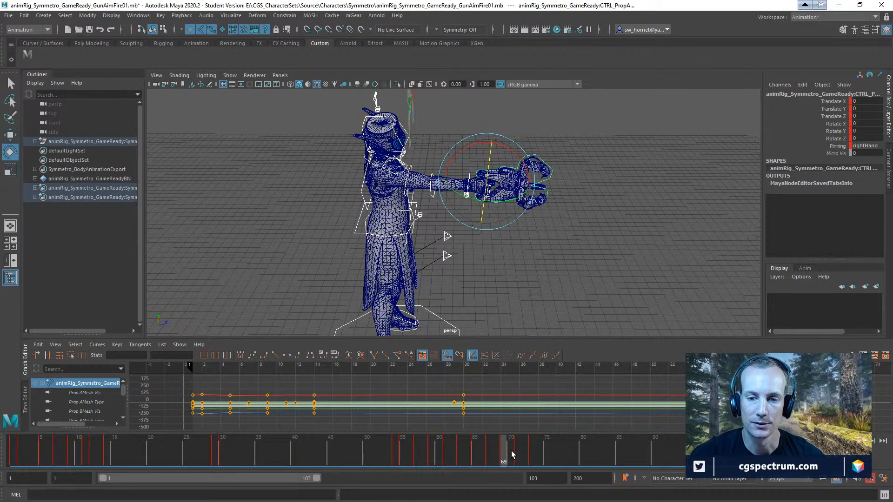
left_click_drag(502, 454, 505, 449)
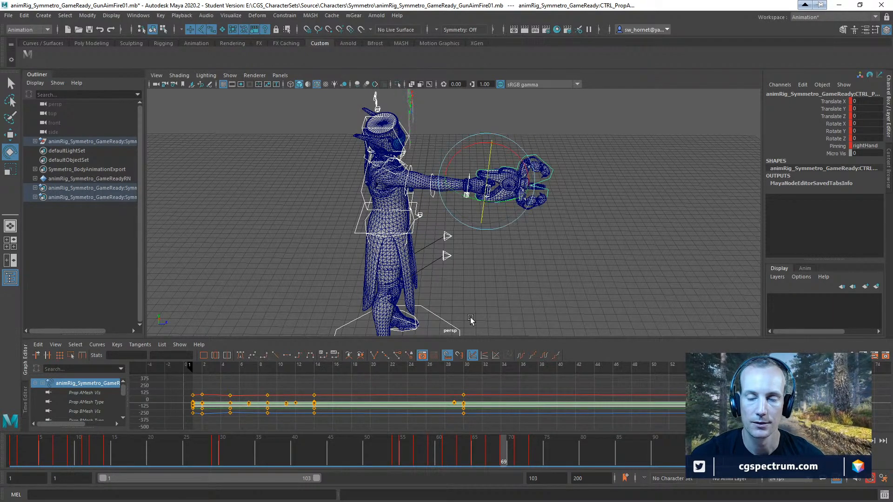
left_click_drag(468, 253, 463, 244, "alt")
mouse_move(497, 440)
left_mouse_down()
mouse_move(423, 447)
mouse_move(503, 451)
left_mouse_up()
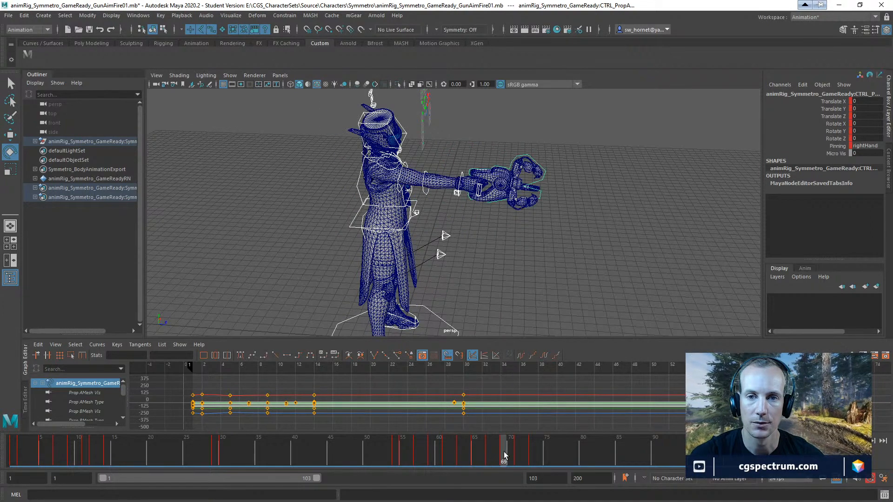
left_click_drag(512, 242, 437, 231, "alt")
right_click_drag(437, 231, 548, 265, "alt")
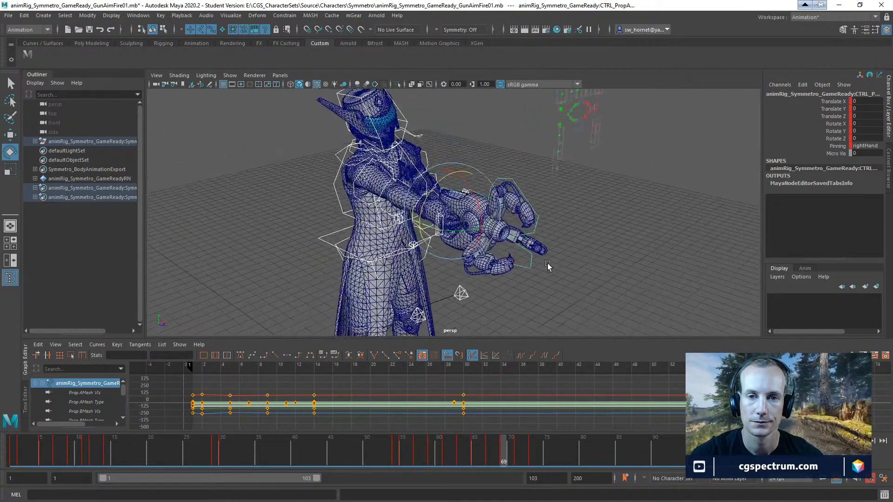
middle_click_drag(526, 259, 532, 264, "alt")
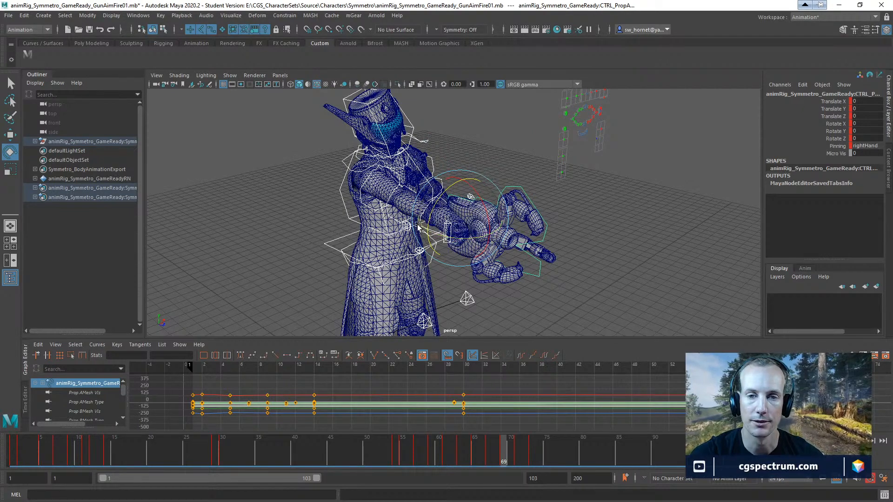
Rotate the right shoulder FK control and bend the right elbow FK control at frame 69 to raise the gun beside the head
left_click(371, 175)
left_click_drag(558, 179, 432, 187, "alt")
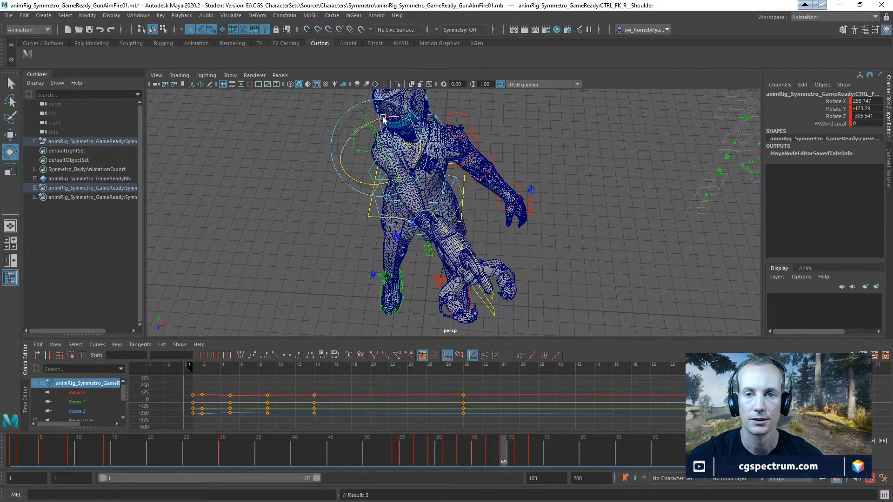
left_click_drag(384, 117, 421, 124)
left_click(393, 214)
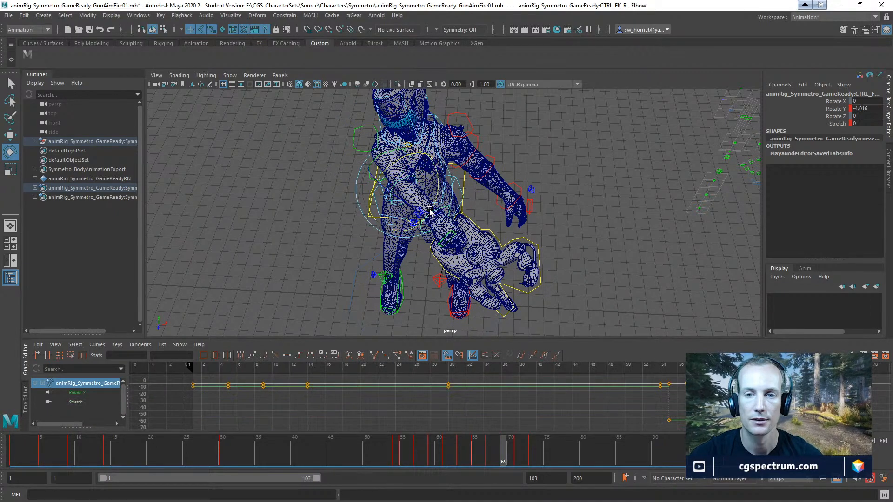
left_click_drag(435, 205, 447, 156)
left_click_drag(496, 274, 572, 219, "alt")
middle_click_drag(572, 220, 628, 258, "alt")
left_click_drag(628, 258, 600, 261, "alt")
left_click(581, 306)
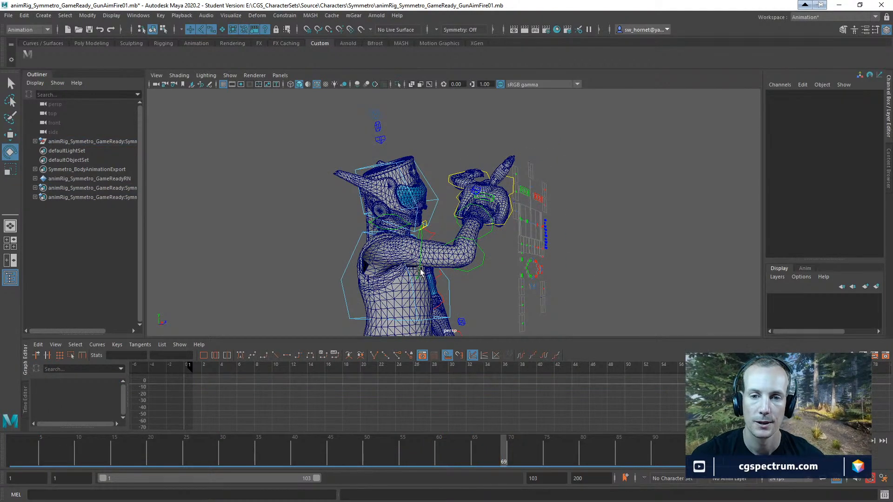
Refine the right shoulder's rotation in the raised-gun pose at frame 69 and select the right collar control
left_click(421, 270)
left_click_drag(430, 267, 421, 266)
left_click_drag(549, 265, 576, 325, "alt")
left_click(576, 325)
left_click(445, 289)
left_click_drag(479, 309, 428, 273, "alt")
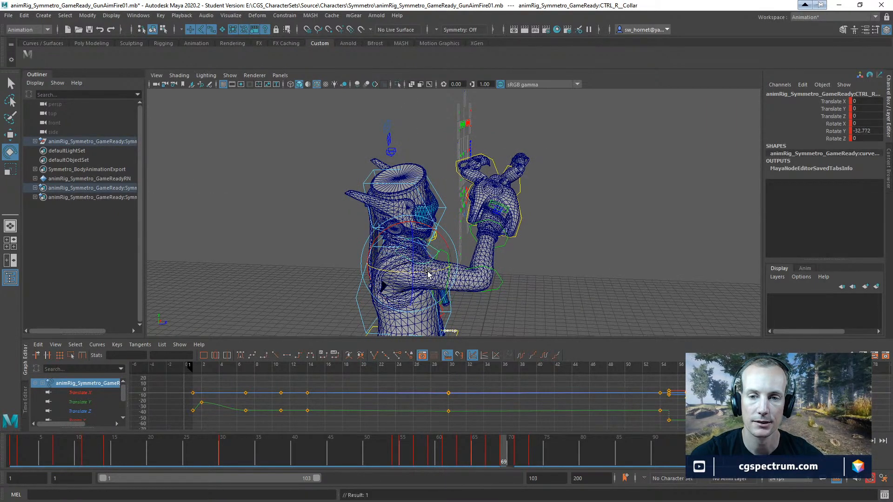
Rotate the right wrist FK control to about X -63, Y -14, Z -7, adjust the right elbow, and key it at frame 69
left_click(515, 236)
left_click_drag(516, 235, 517, 277, "alt")
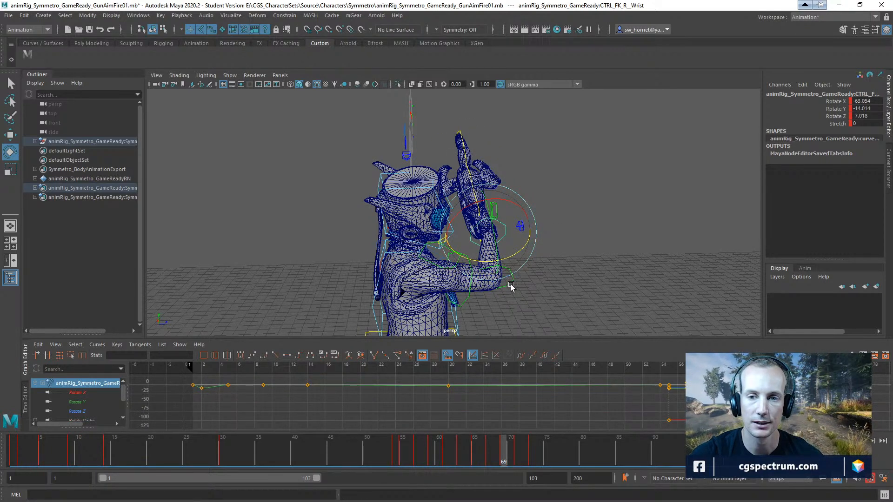
left_click(511, 287)
left_click_drag(510, 311, 512, 315)
key("s")
left_click_drag(566, 271, 536, 219, "alt")
left_click(538, 233)
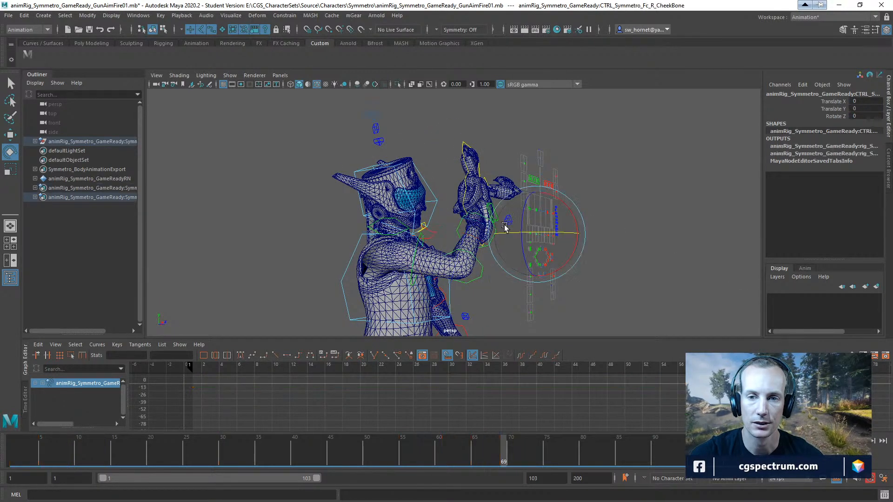
Rotate the right wrist FK control at frame 69 to about X -72.5, Y -10.6, Z -5.9
left_click(504, 284)
left_click(503, 230)
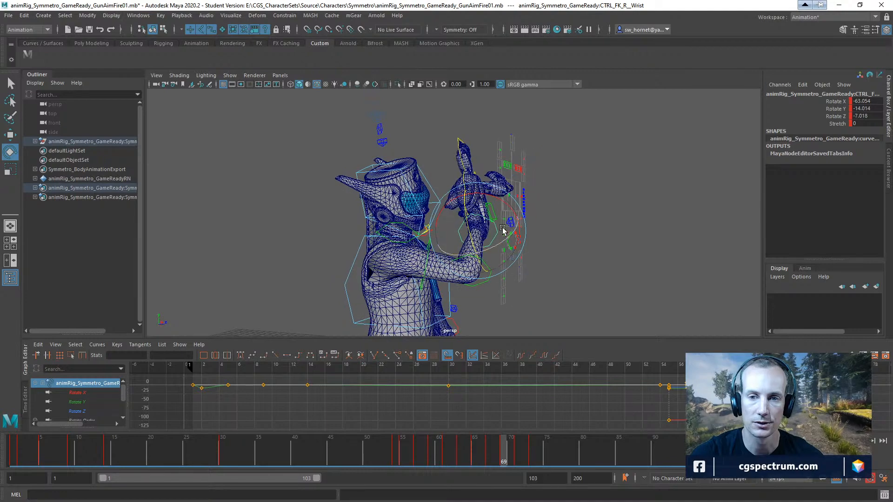
left_click_drag(510, 205, 503, 247)
left_click_drag(504, 246, 466, 249, "alt")
Shift the head control at frame 69 to about X -2.1 and Z 1.2 for the raised-gun pose
left_click(406, 175)
left_click_drag(382, 196, 430, 240, "alt")
left_click(576, 279)
left_click(487, 245)
key("w")
key("ctrl+z")
right_click_drag(438, 241, 508, 262, "alt")
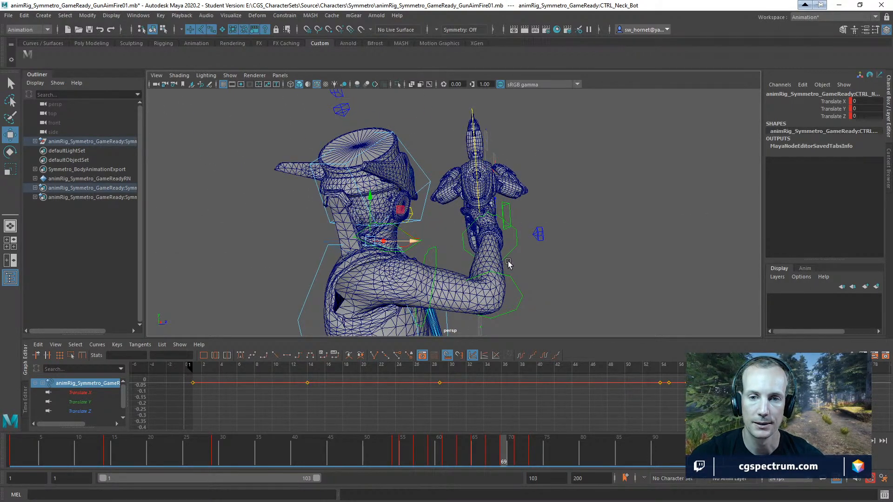
left_click(322, 250)
left_click_drag(408, 226, 419, 227)
left_click_drag(420, 227, 431, 213, "alt")
left_click(429, 206)
scroll(456, 257, "down", 3)
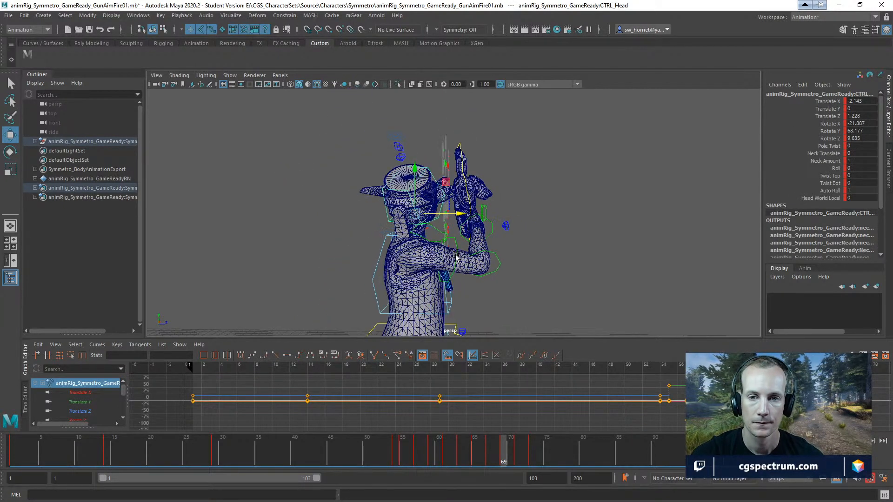
Fine-tune the right wrist FK control to about X -72.8, Y -5.8, Z -4.4 while comparing the pose in four views
left_click_drag(456, 257, 470, 242, "alt")
key("space")
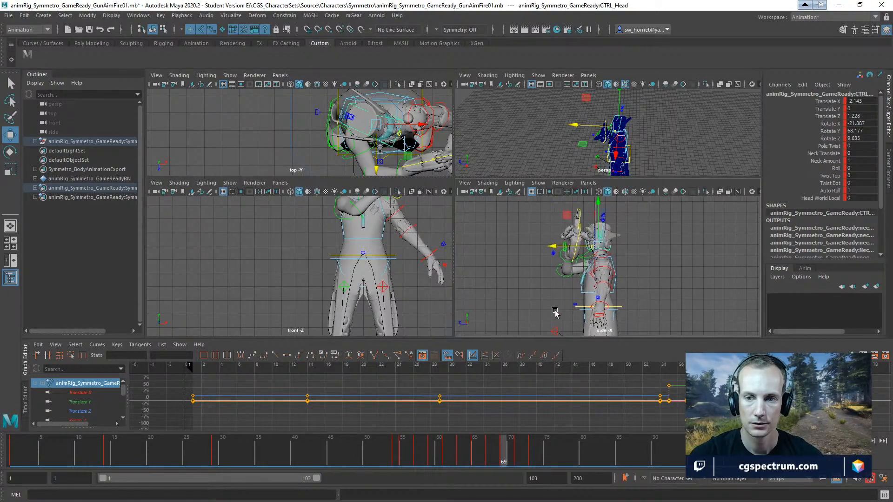
middle_click_drag(555, 312, 543, 335, "alt")
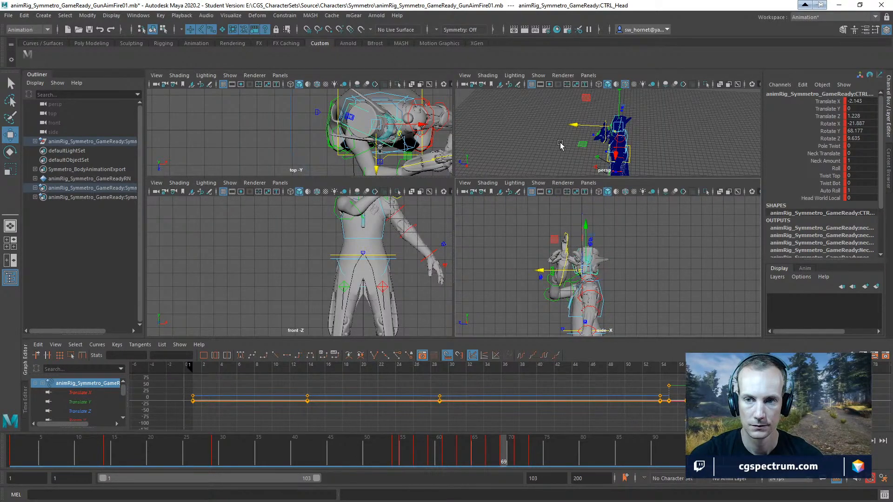
left_click_drag(512, 142, 657, 155, "alt")
middle_click_drag(658, 155, 649, 135, "alt")
right_click_drag(649, 135, 668, 133, "alt")
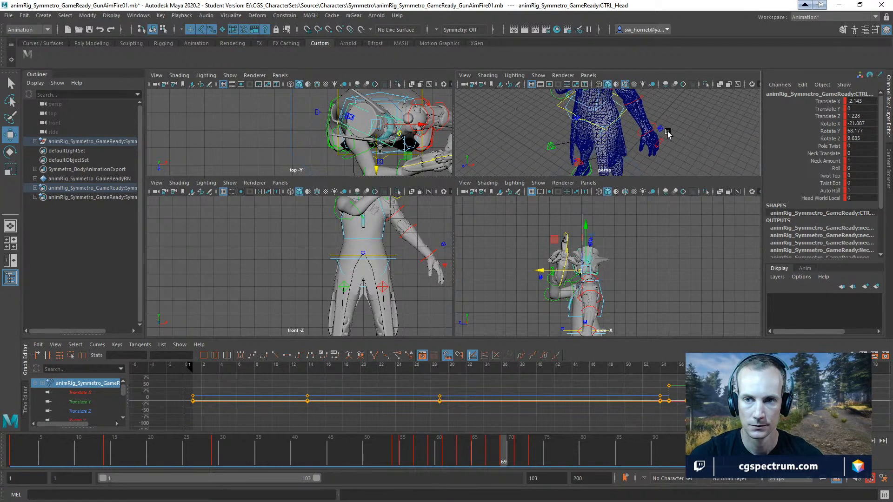
middle_click_drag(668, 132, 685, 169, "alt")
left_click(591, 122)
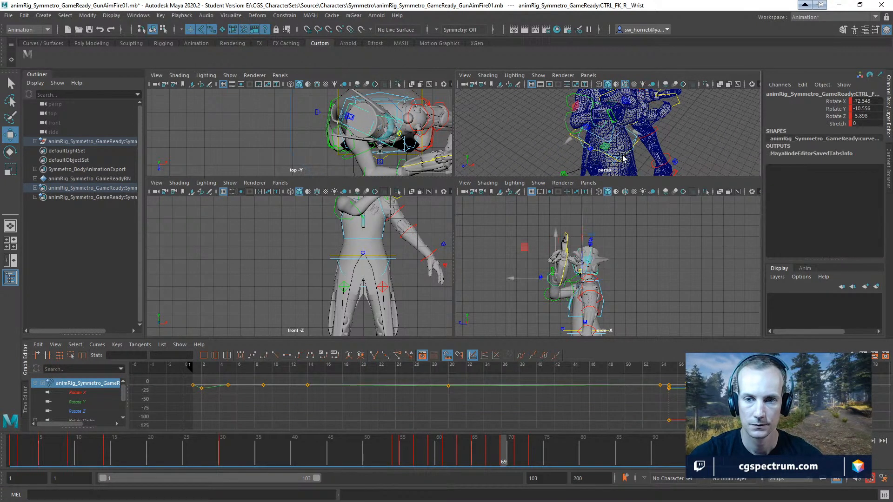
left_click_drag(623, 158, 677, 161, "alt")
key("e")
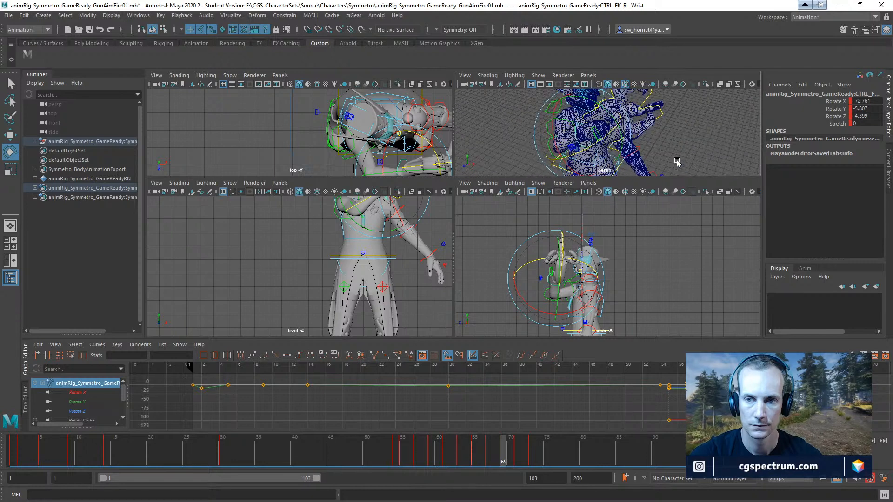
left_click_drag(581, 156, 681, 119, "alt")
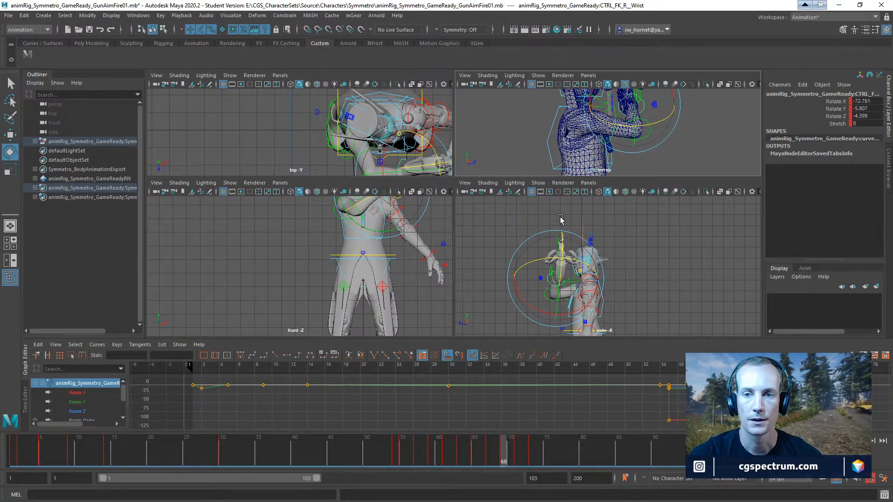
Select the character's upper-body controls and examine the gun aim pose at frame 71 in the perspective view
left_click(485, 135)
key("space")
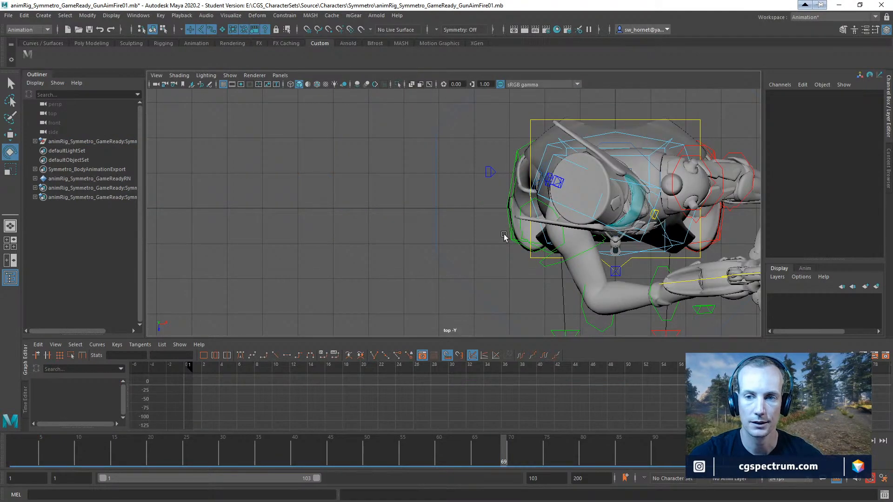
key("space")
key("space")
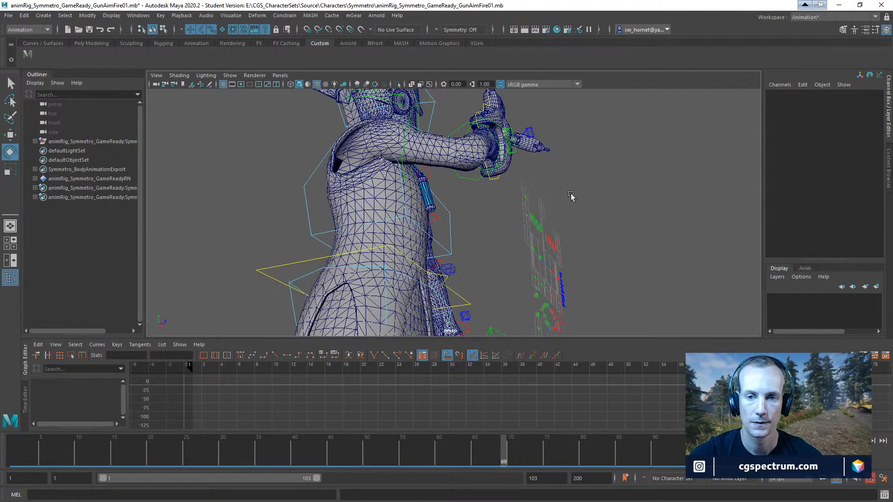
left_click_drag(571, 197, 508, 222, "alt")
right_click_drag(508, 222, 403, 230, "alt")
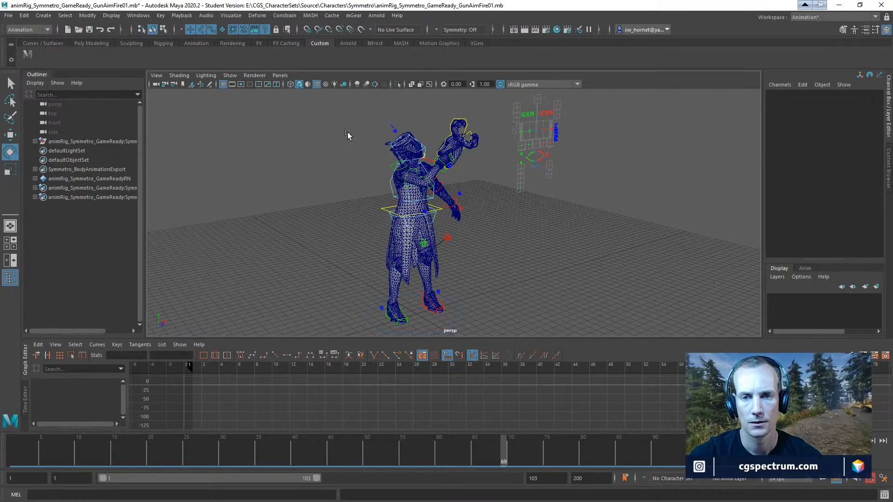
left_click_drag(349, 135, 436, 231)
left_click(517, 454)
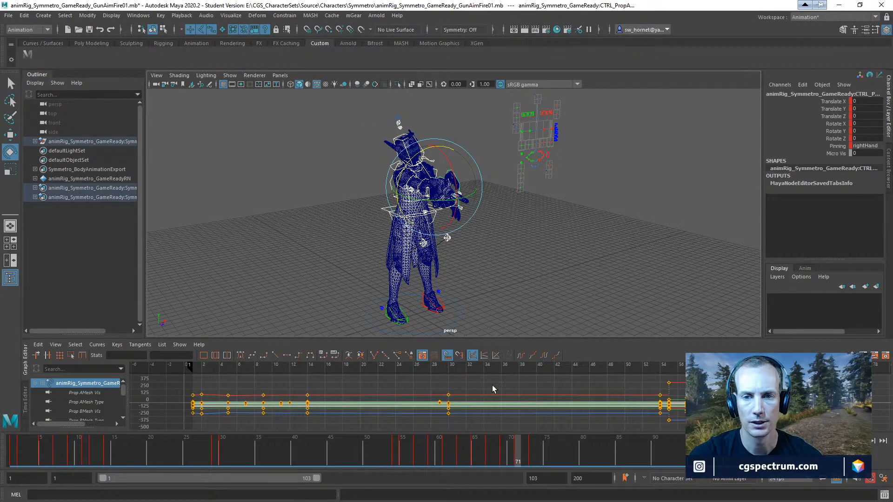
left_click_drag(470, 261, 512, 248, "alt")
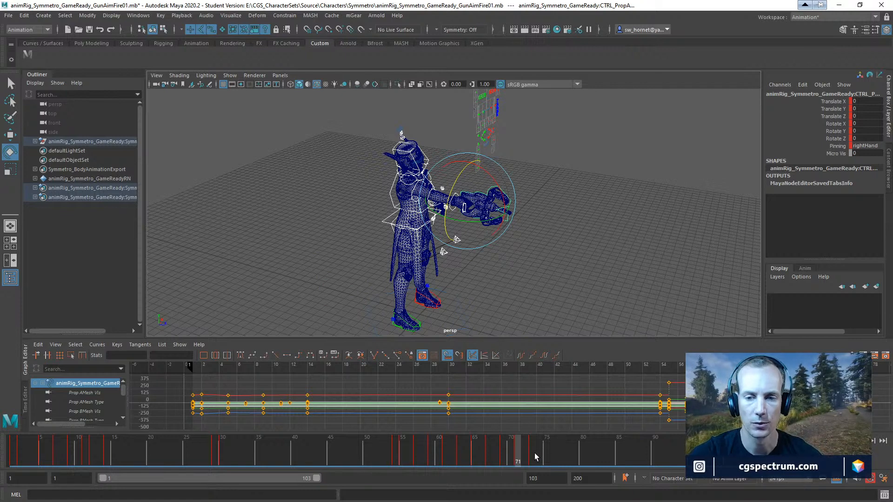
left_click_drag(471, 336, 433, 294, "alt")
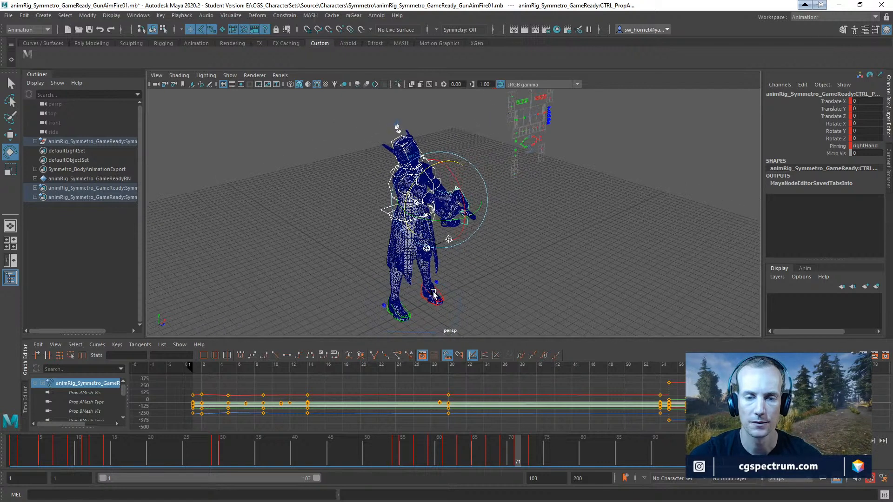
Save the animRig_Symmetro_GameReady_GunAimFire01.mb scene
left_click(9, 16)
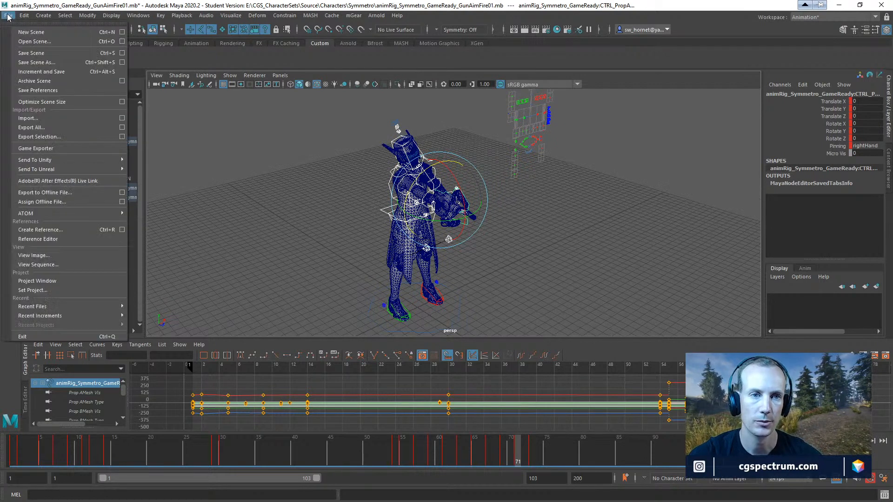
left_click(30, 53)
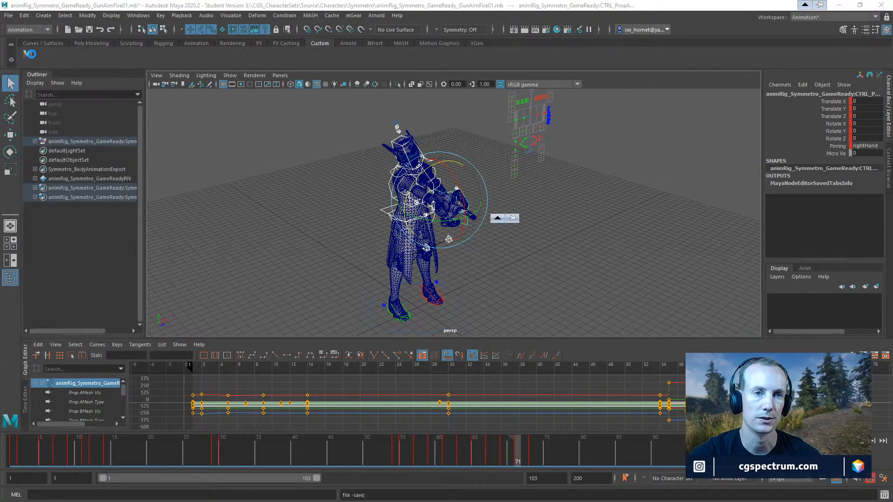
left_click(427, 263)
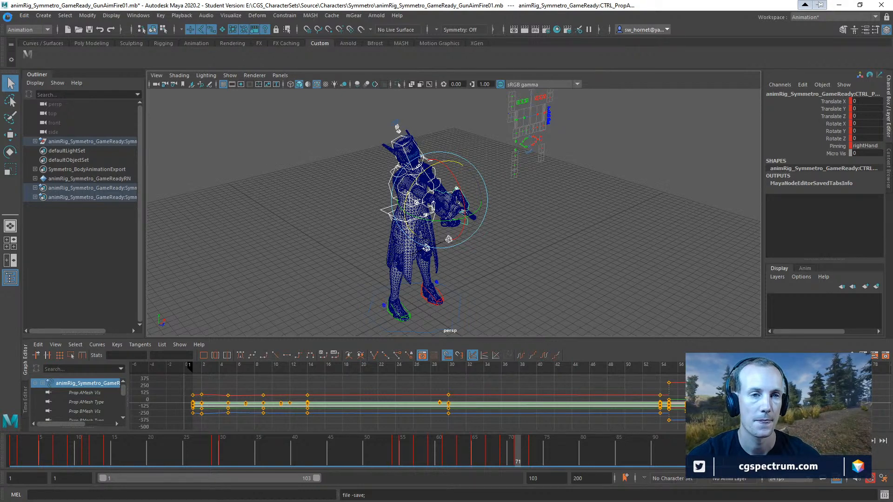
Open the Game Exporter, enlarge its window to show all animation clips, and place it beside the character
left_click(9, 15)
mouse_move(54, 168)
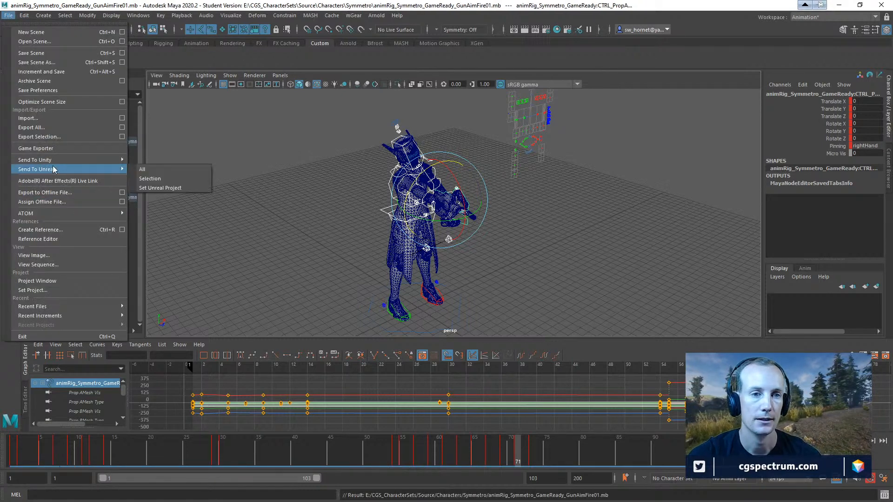
left_click(56, 148)
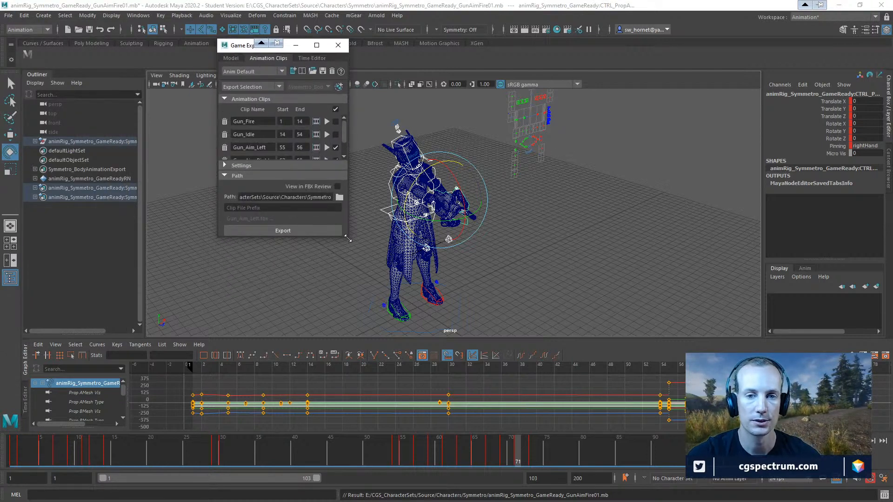
left_click_drag(348, 237, 611, 326)
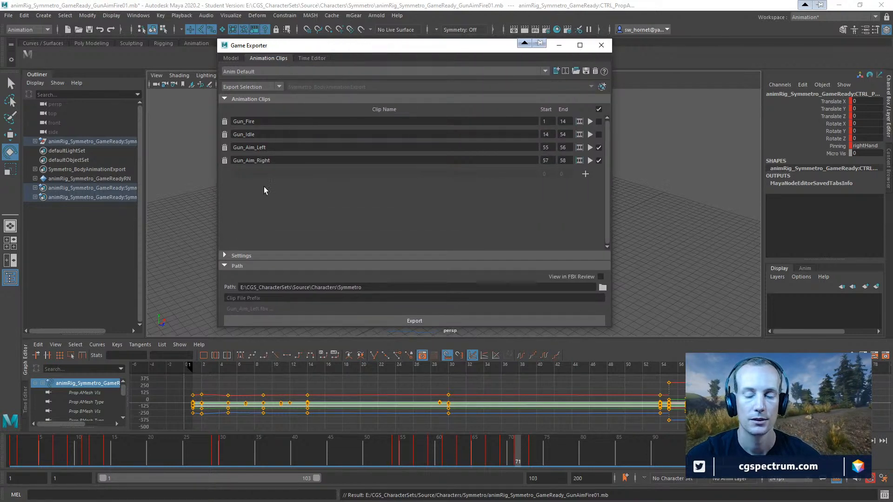
left_click(417, 447)
left_click_drag(361, 47, 636, 54)
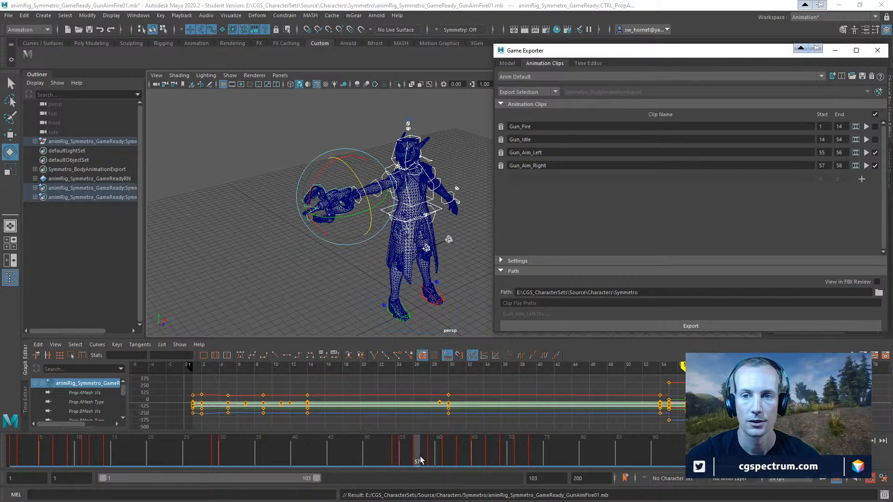
Check the upward aim pose at frame 59 and add an export clip named Gun_Aim_Up covering frames 59 to 60
left_click_drag(421, 460, 433, 463)
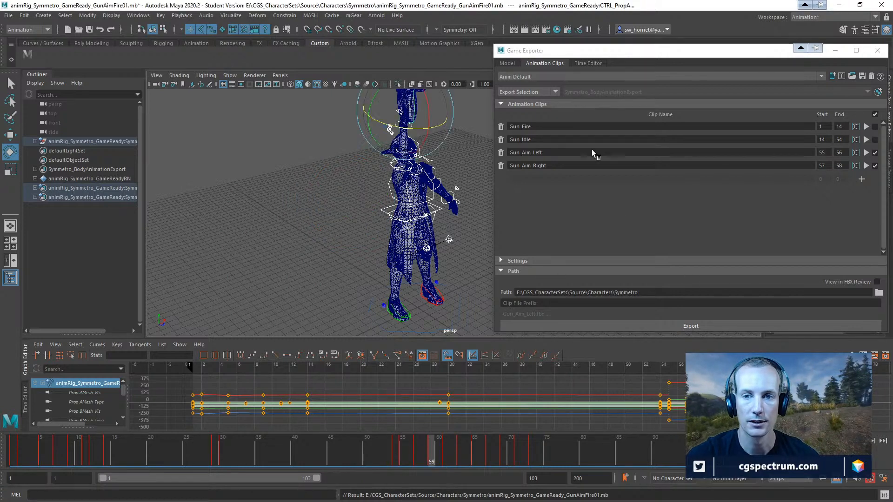
left_click(862, 179)
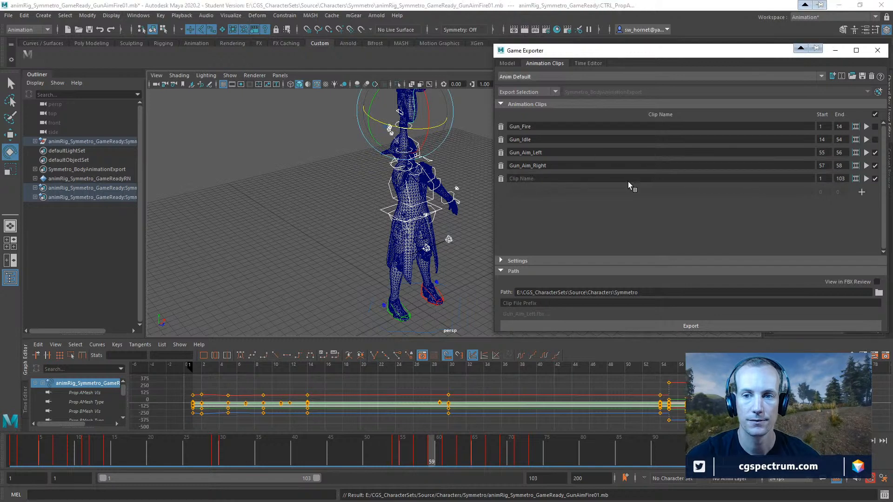
left_click(550, 178)
type("Gun_Aim_Up")
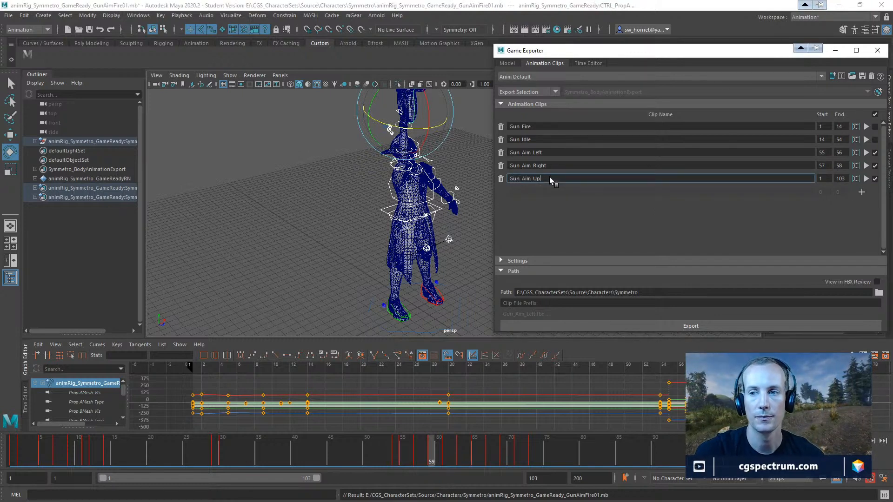
left_click(824, 178)
type("59")
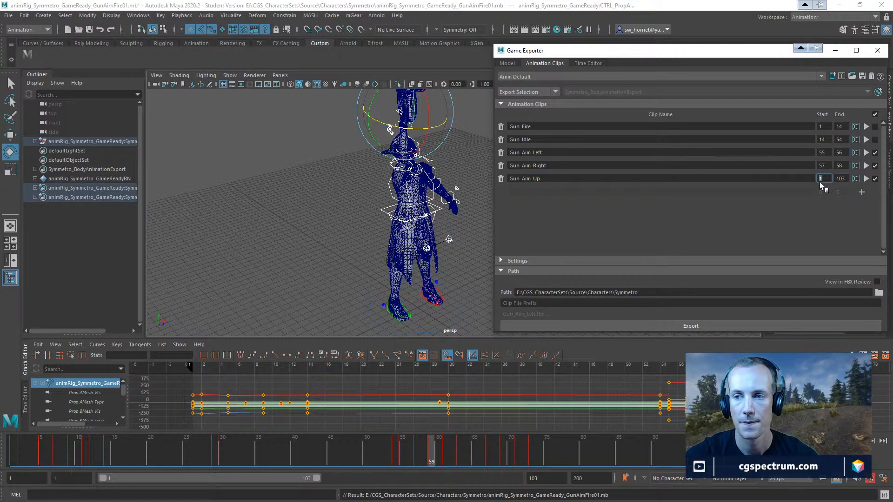
left_click(842, 179)
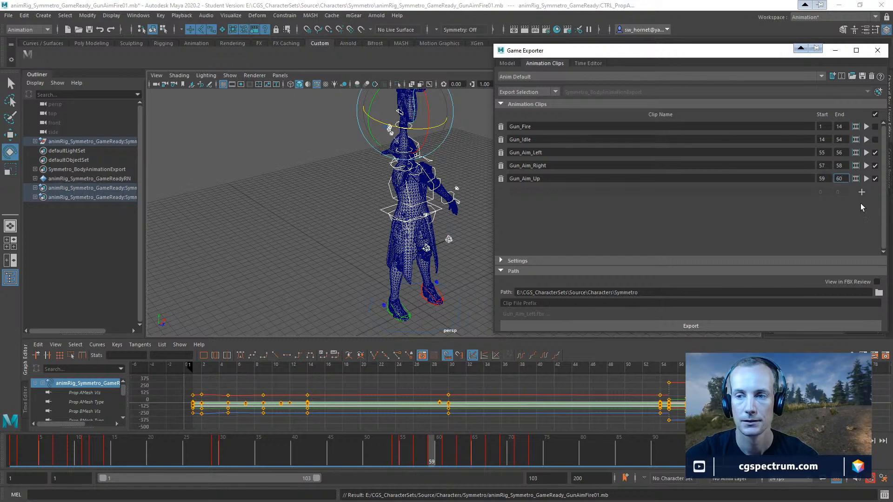
Check the downward aim pose at frame 61 and add an export clip named Gun_Aim_Down ending at frame 62
left_click_drag(437, 461, 445, 460)
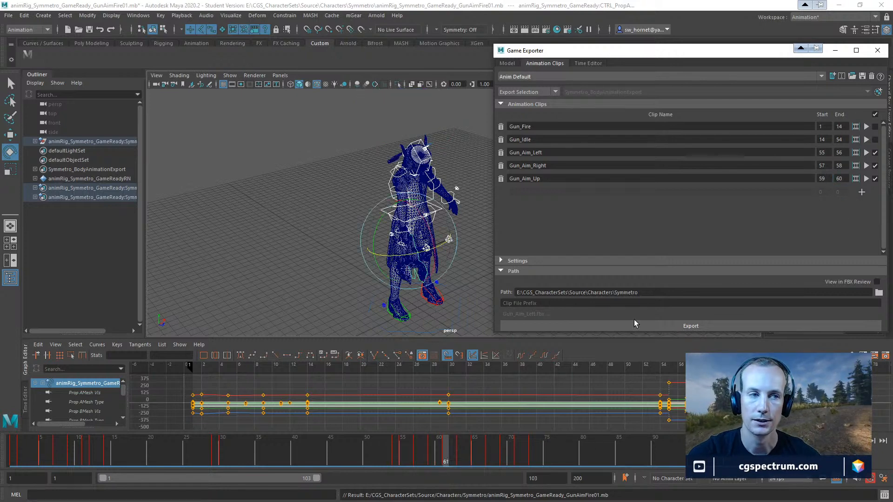
left_click(862, 192)
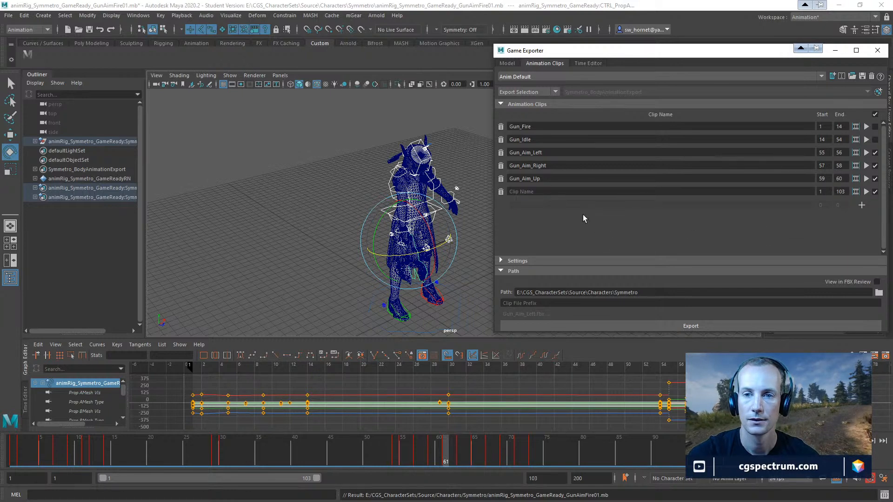
left_click(530, 193)
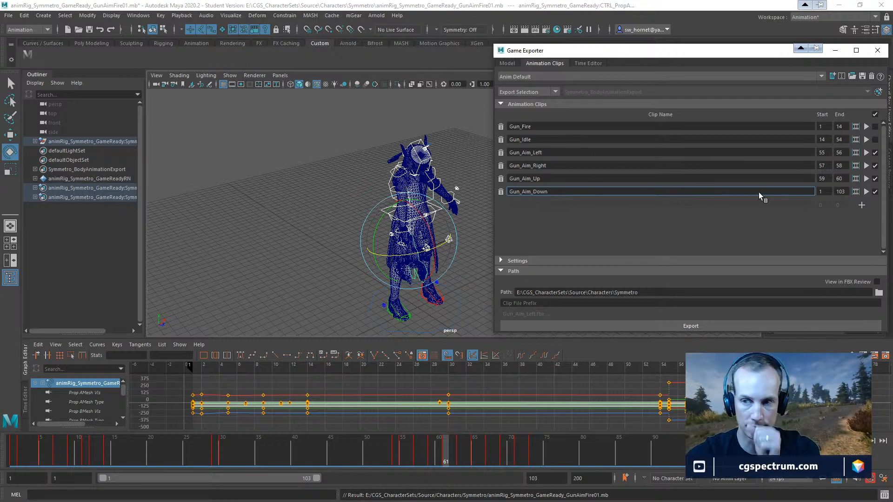
double_click(822, 191)
type("6")
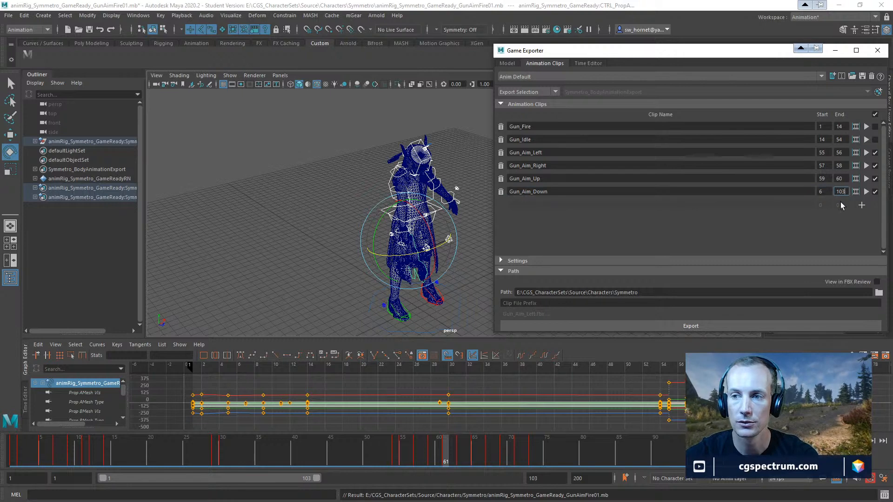
key("BackSpace")
key("BackSpace")
key("BackSpace")
key("BackSpace")
type("62")
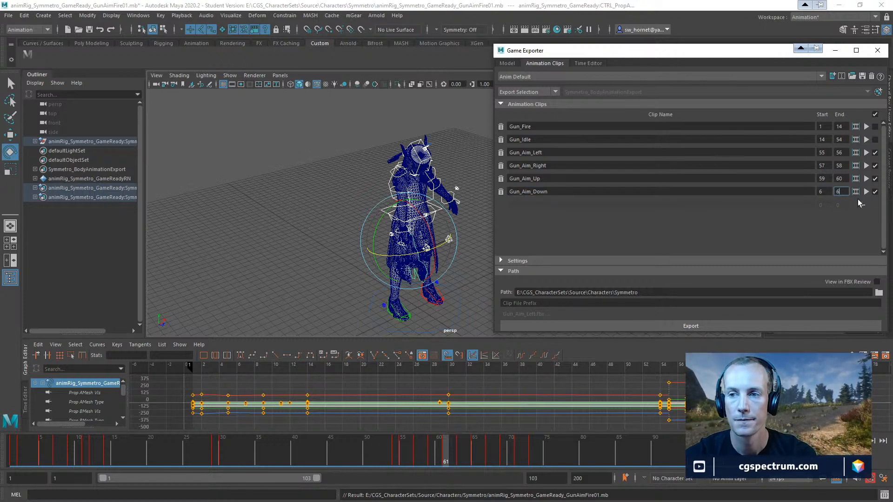
key("Return")
Set the Gun_Aim_Down clip's start frame to 61 and add an empty clip row below it
left_click(863, 206)
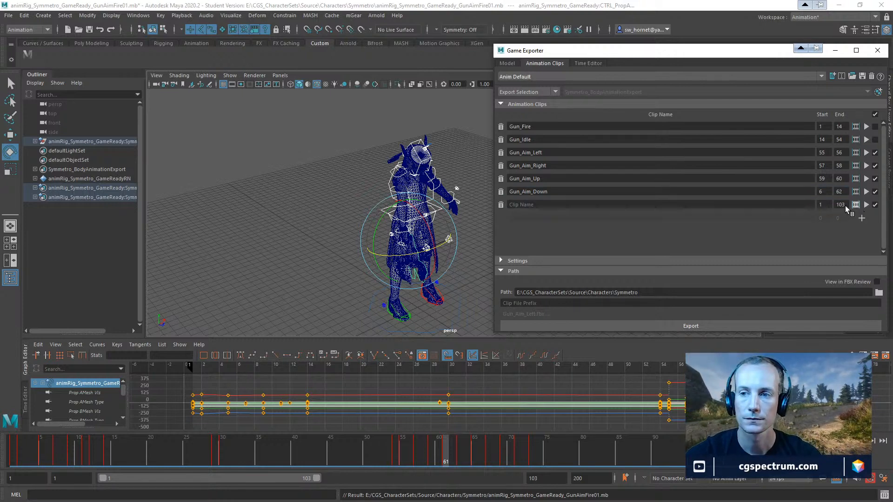
left_click(827, 192)
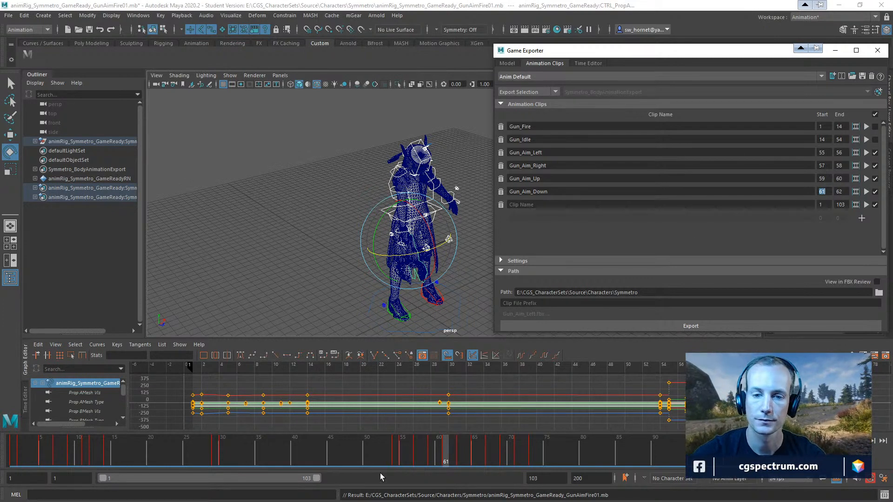
Check the aim pose at frame 63 and name the empty export clip Gun_Aim_UpRight, covering frames 63 to 64
left_click(462, 442)
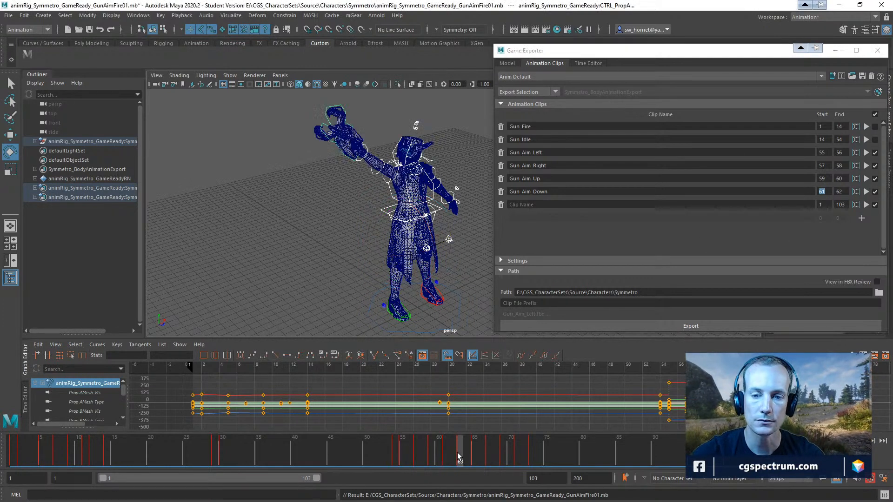
left_click(524, 206)
type("Gun")
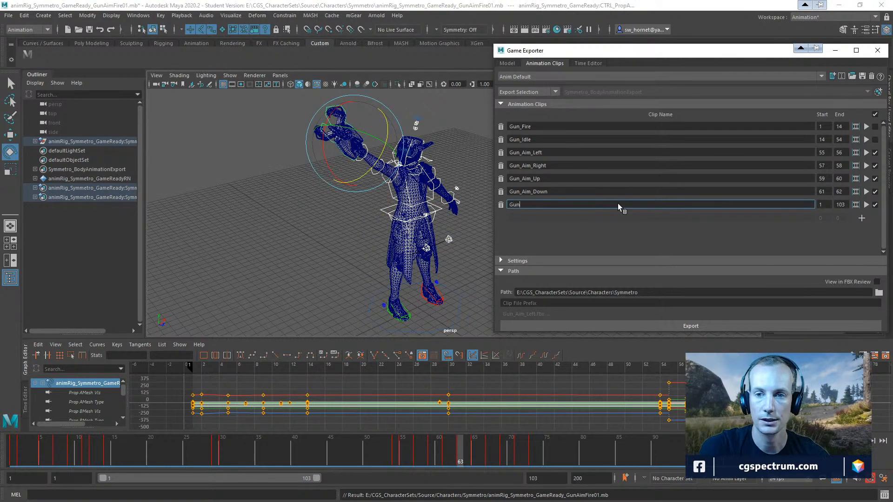
type("_Aim_Up")
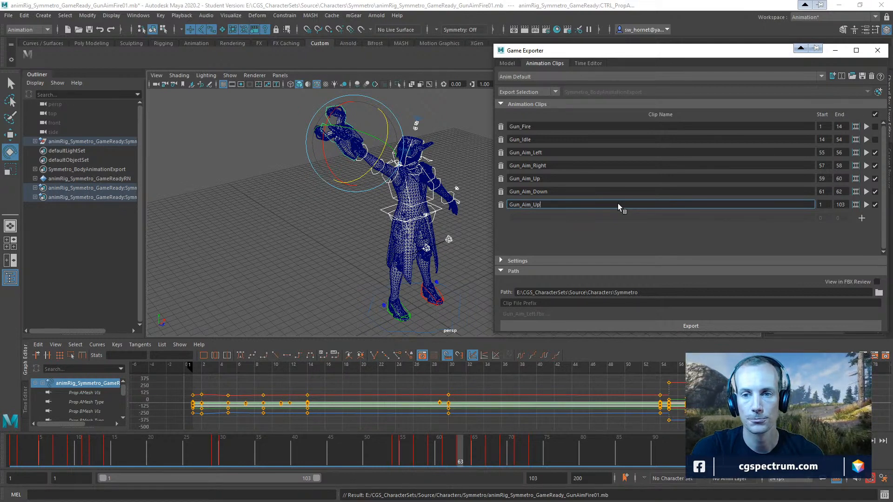
type("_Rig")
key("BackSpace")
key("BackSpace")
key("BackSpace")
key("BackSpace")
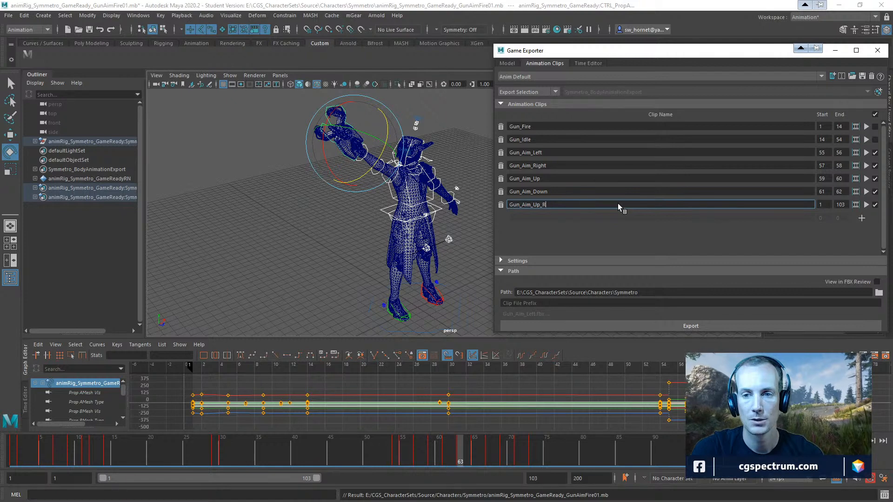
type("Rigth")
key("BackSpace")
key("BackSpace")
type("ht")
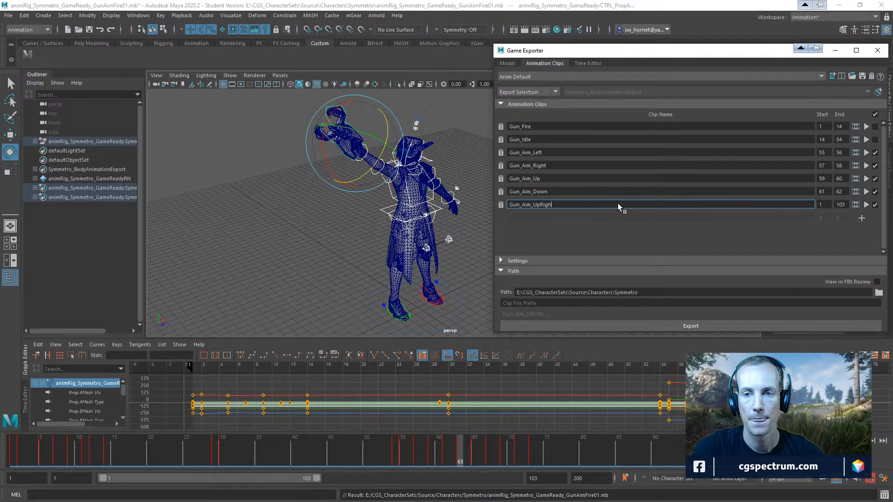
key("Return")
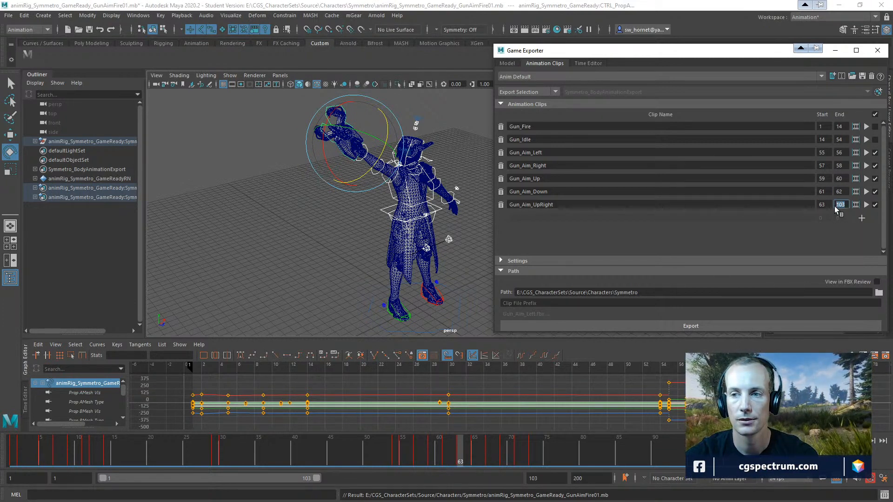
key("Return")
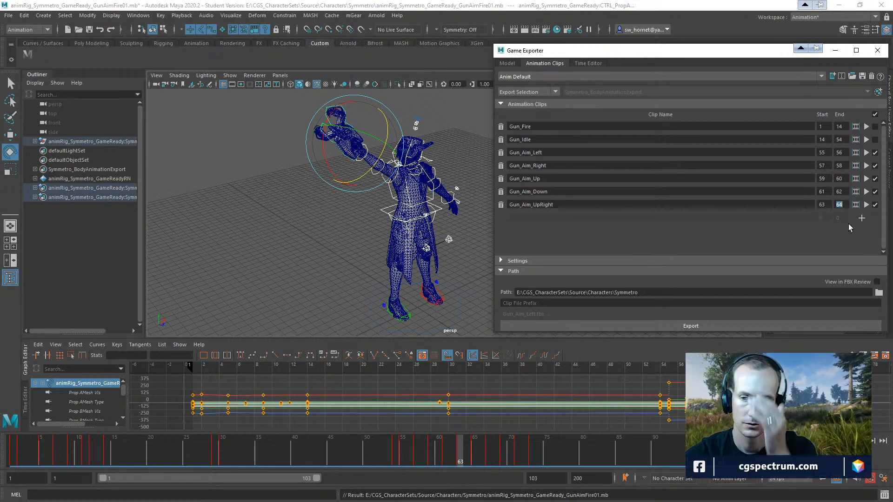
Check the aim pose at frame 65 and add an export clip named Gun_Aim_DownRight covering frames 65 to 66
left_click(862, 218)
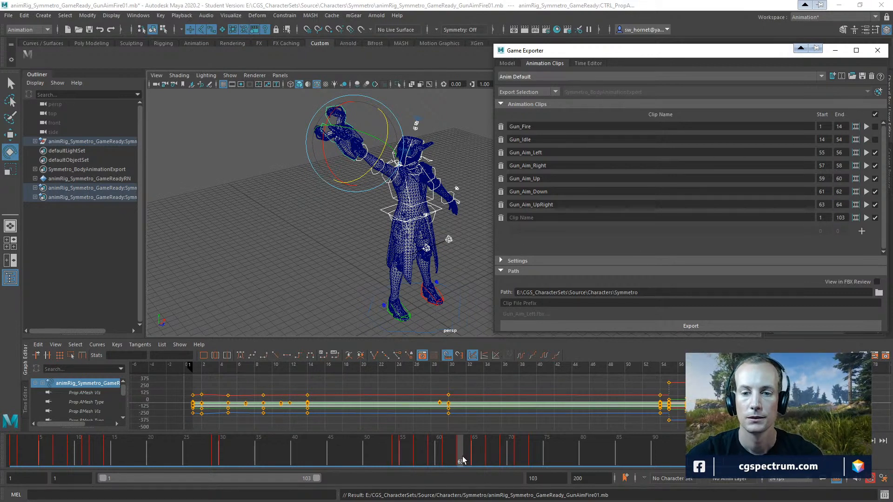
left_click_drag(463, 461, 475, 460)
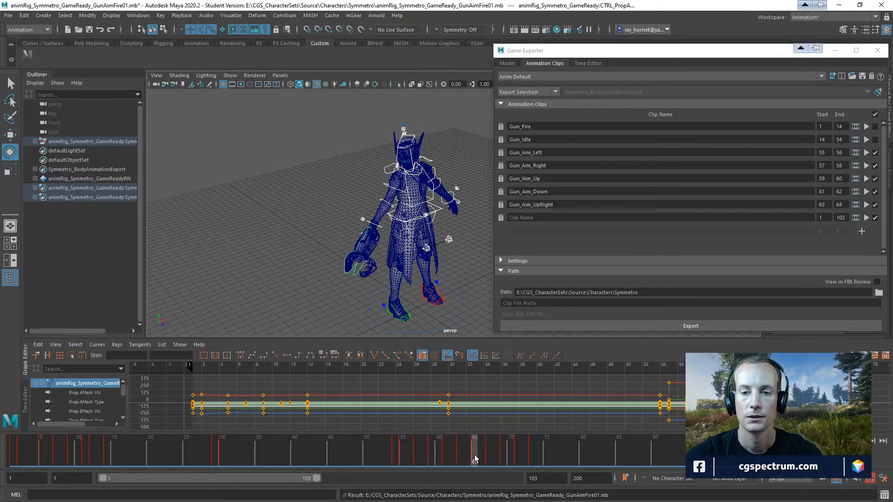
left_click(528, 218)
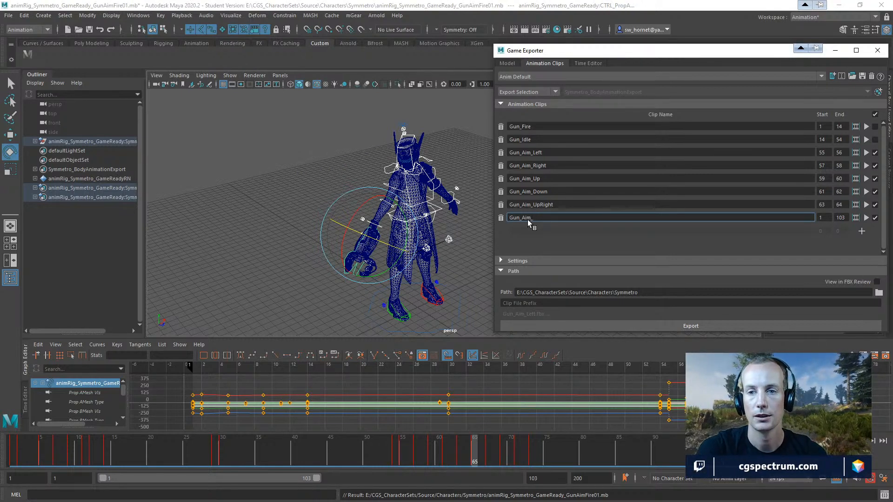
type("Gun_Aim_Down")
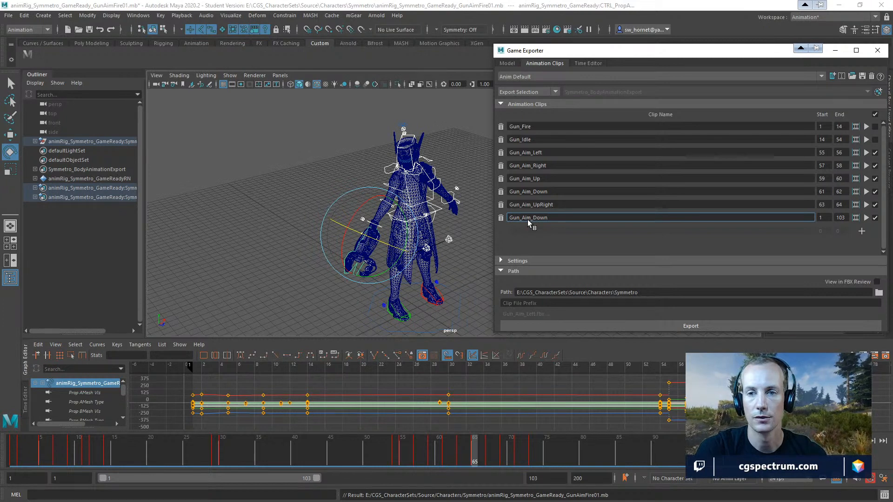
type("Right")
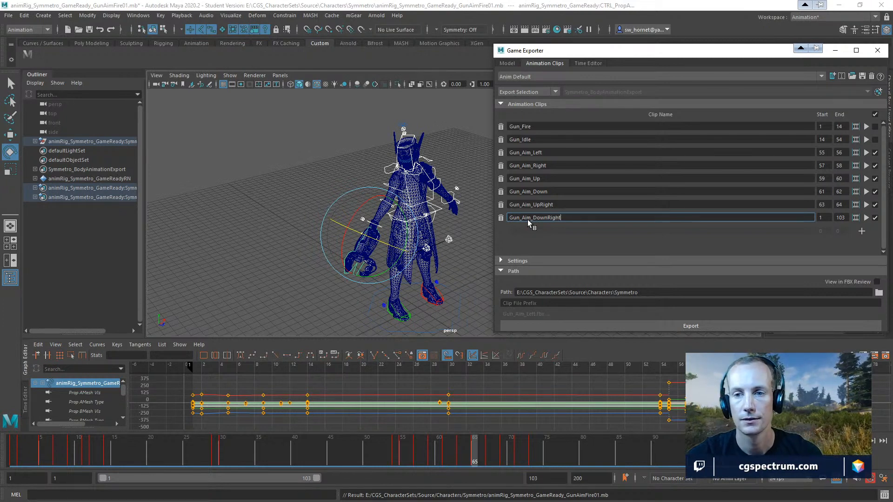
key("Tab")
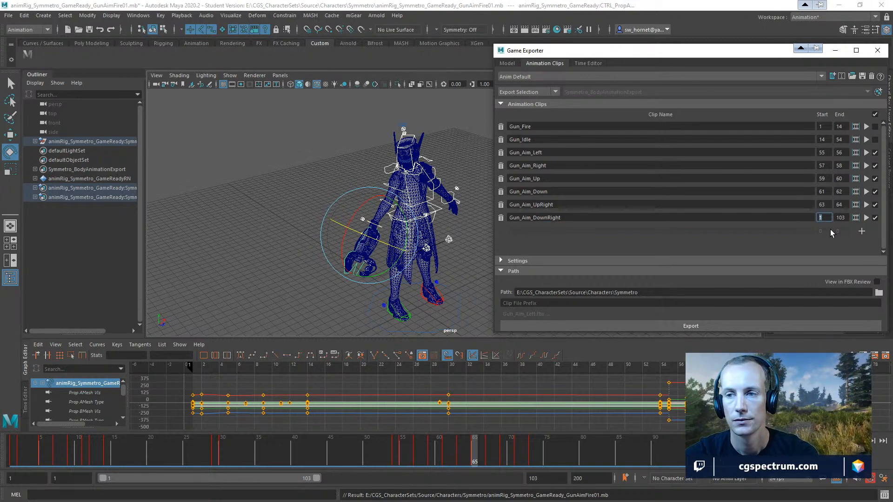
type("65")
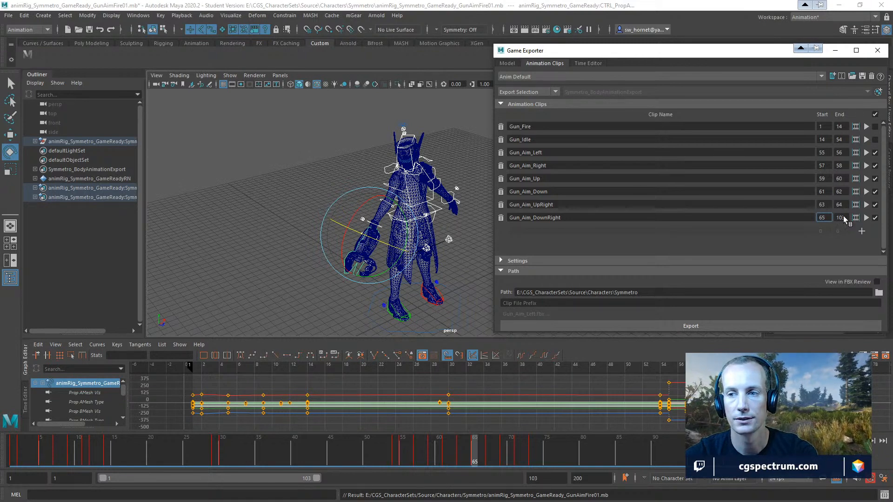
double_click(842, 217)
type("66")
key("Return")
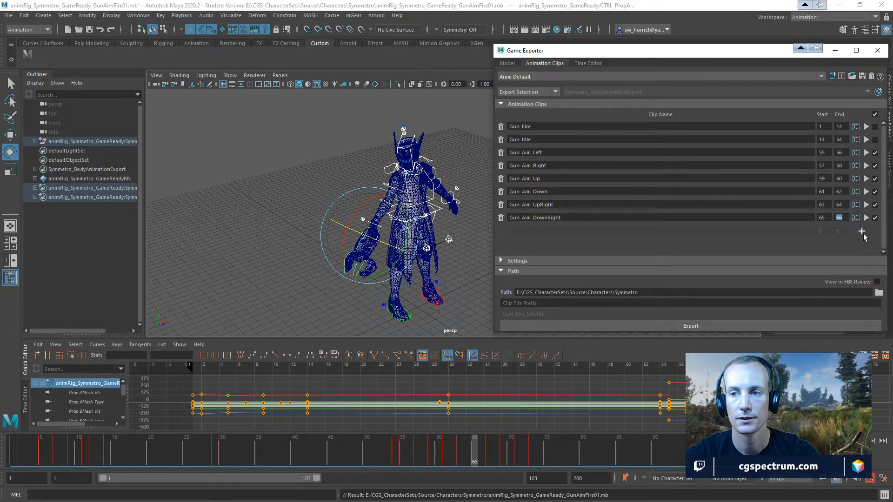
Check the aim pose at frame 67 and add an export clip named Gun_Aim_DownLeft
left_click(862, 231)
left_click(488, 449)
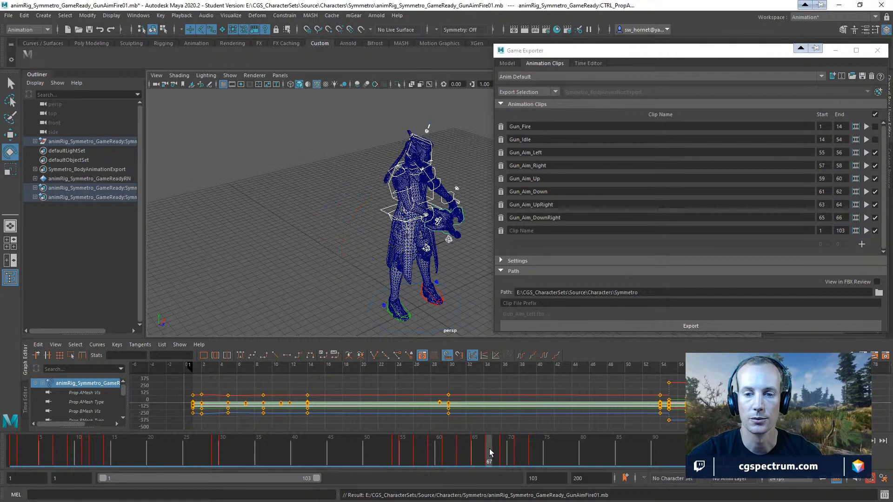
left_click(527, 232)
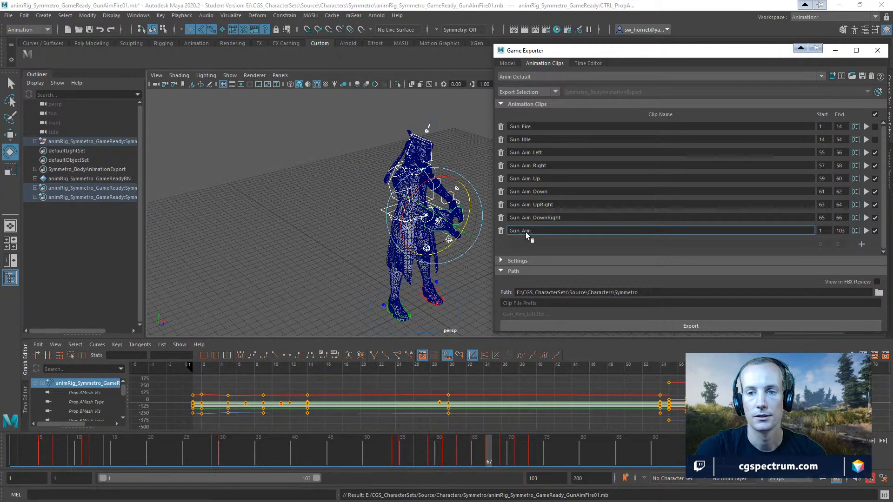
type("Gun_Aim_Down_")
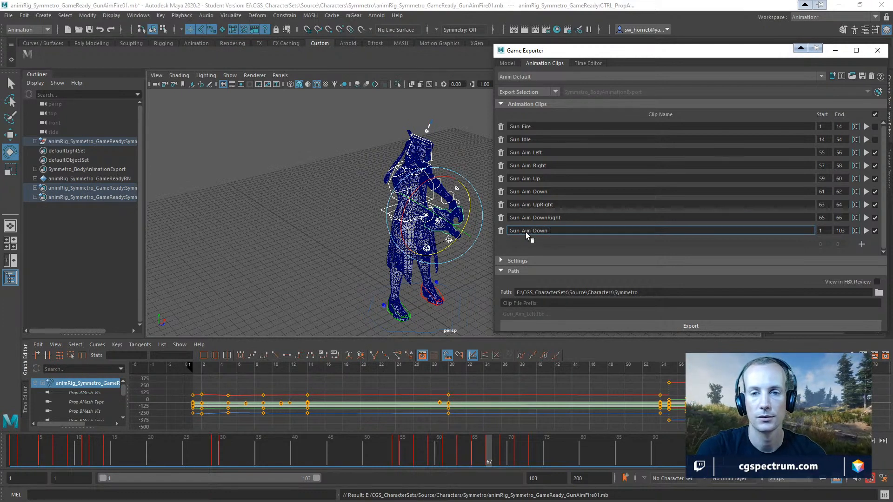
key("BackSpace")
type("L")
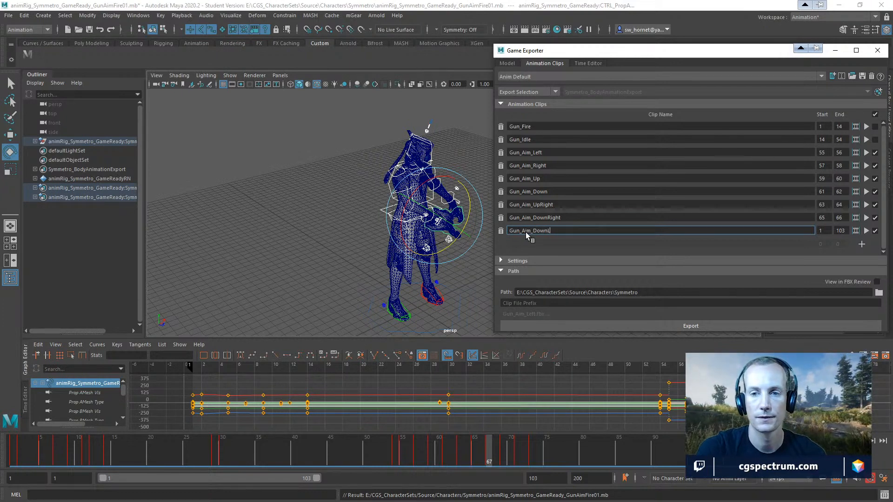
type("eft")
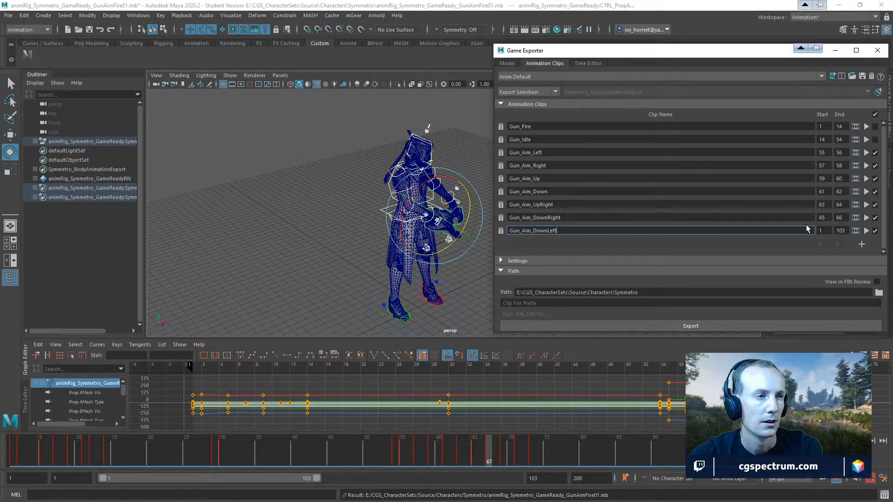
Set the Gun_Aim_DownLeft clip's range to frames 67 to 68
left_click(820, 230)
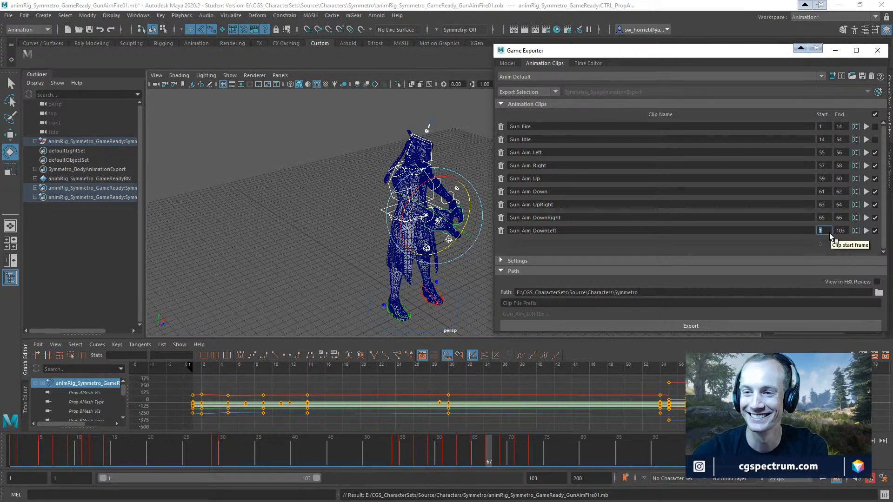
type("67")
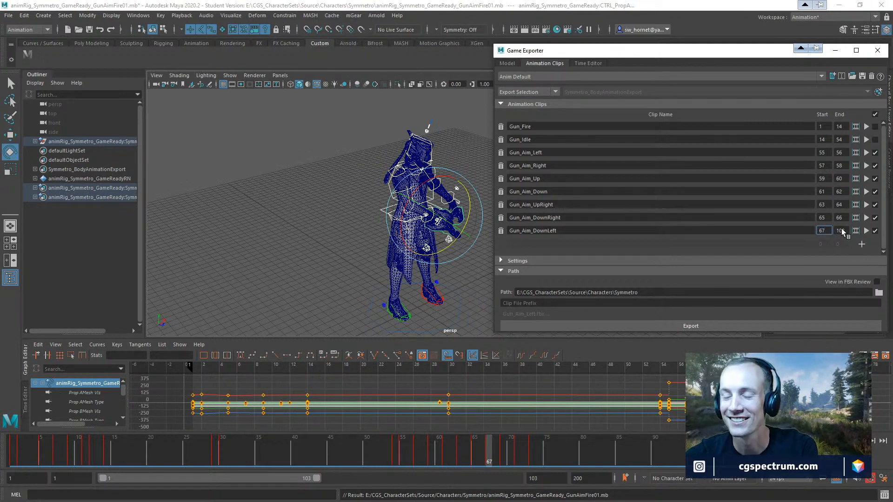
key("Tab")
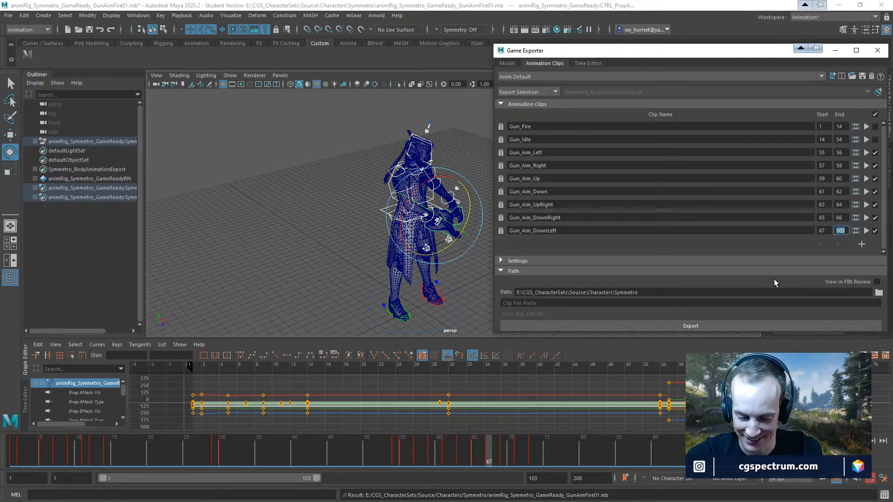
type("6")
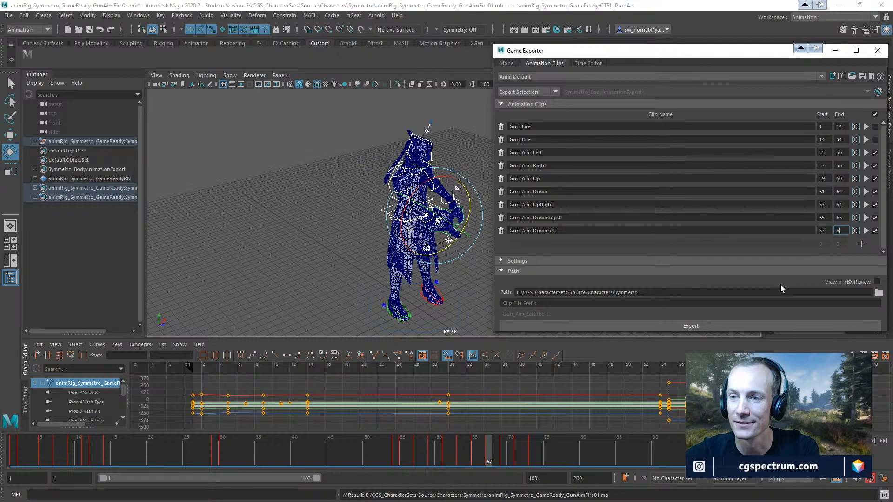
type("8")
key("Return")
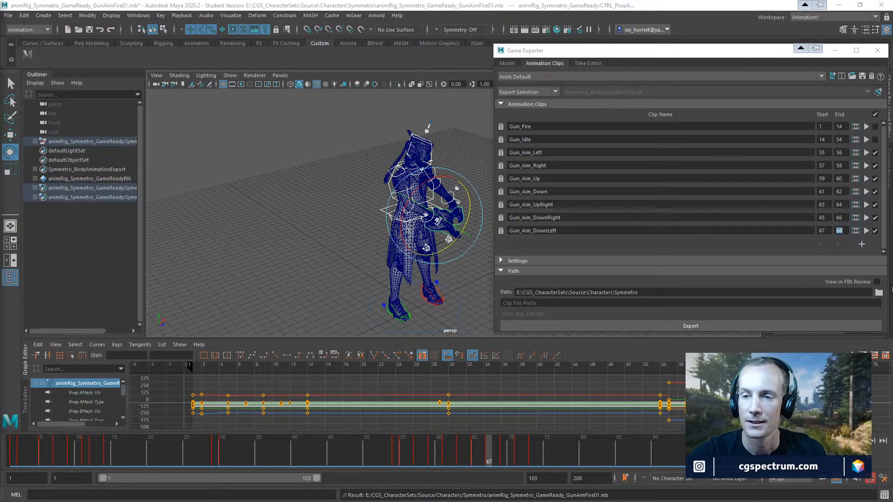
left_click(826, 231)
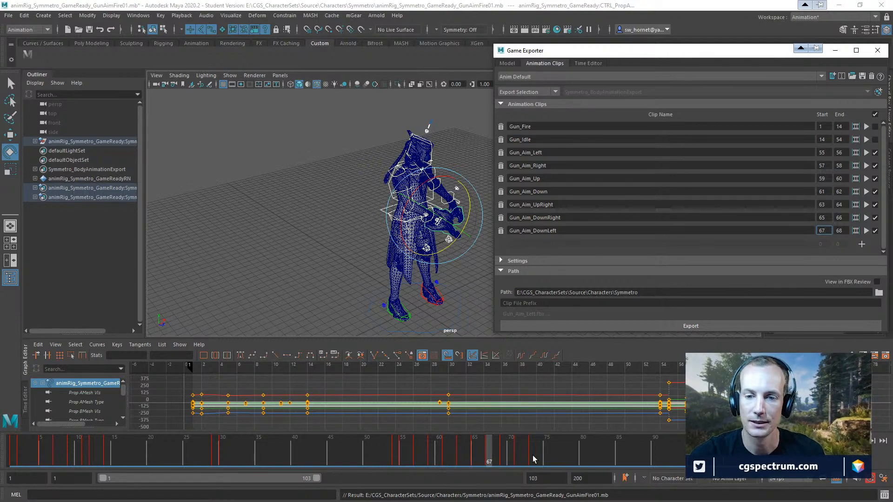
Check the aim pose at frame 69 and add an export clip named Gun_Aim_UpLeft
left_click(503, 449)
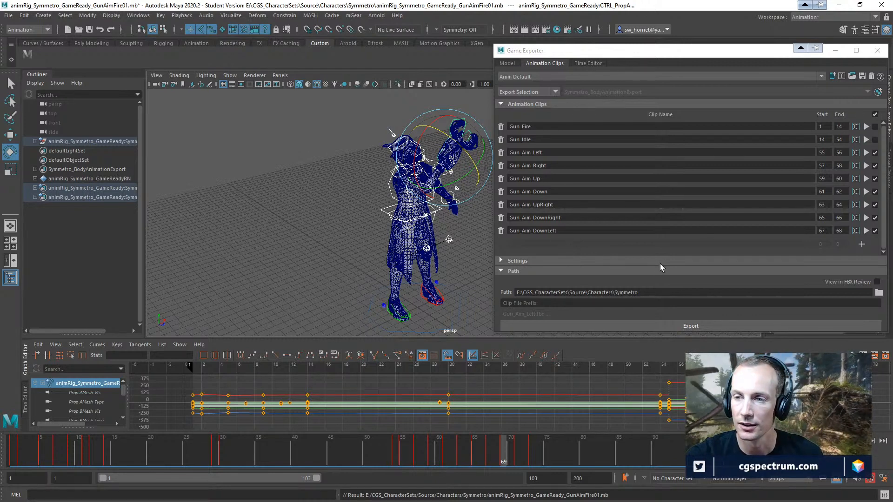
left_click(518, 247)
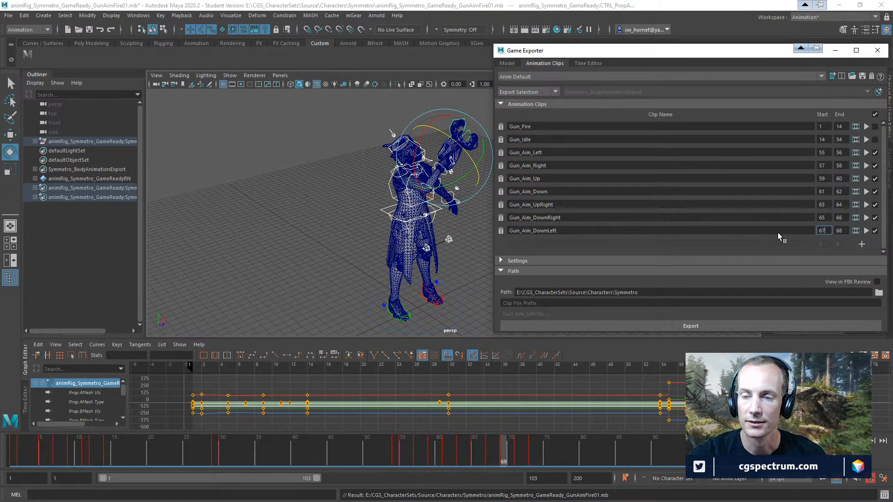
left_click(861, 245)
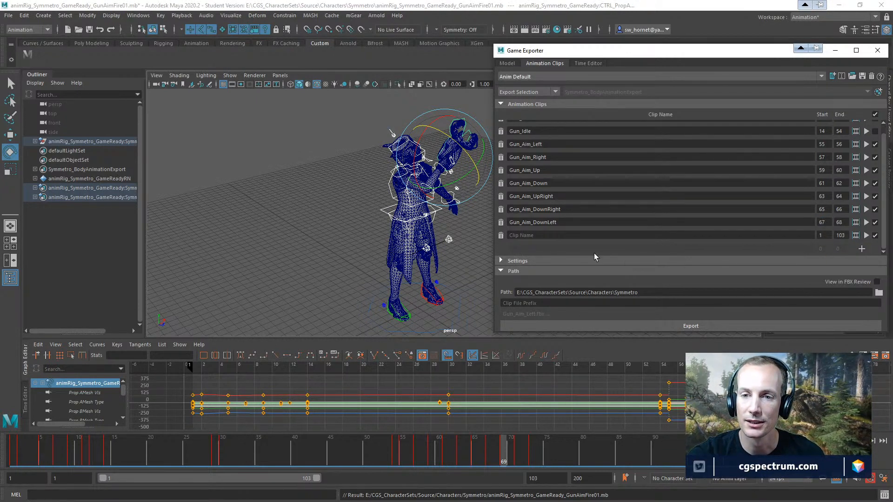
left_click(525, 236)
type("Gun")
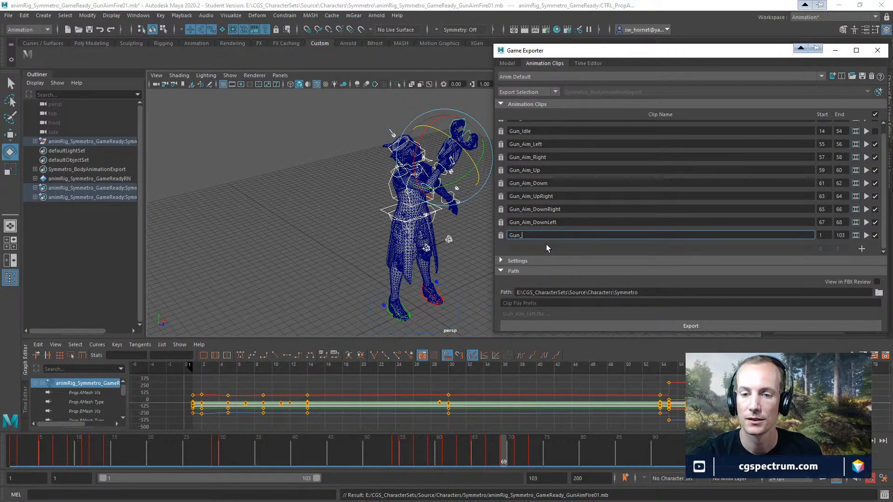
type("_Aim_UpLeft")
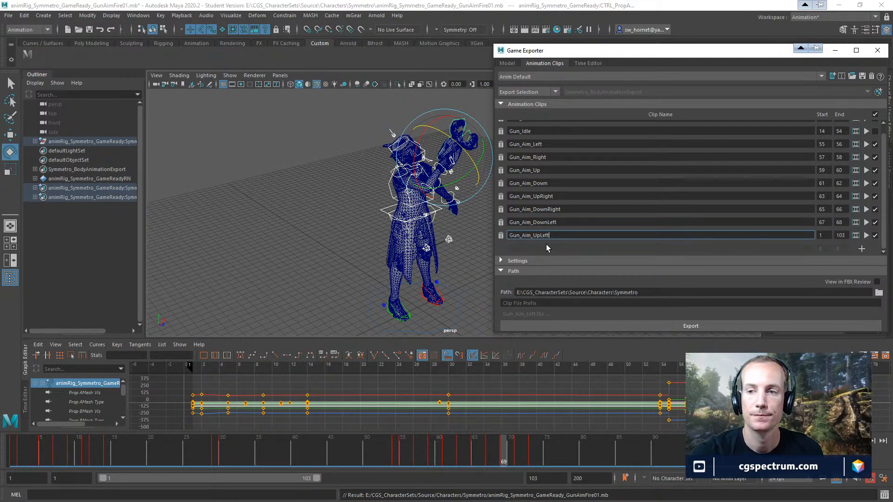
key("Return")
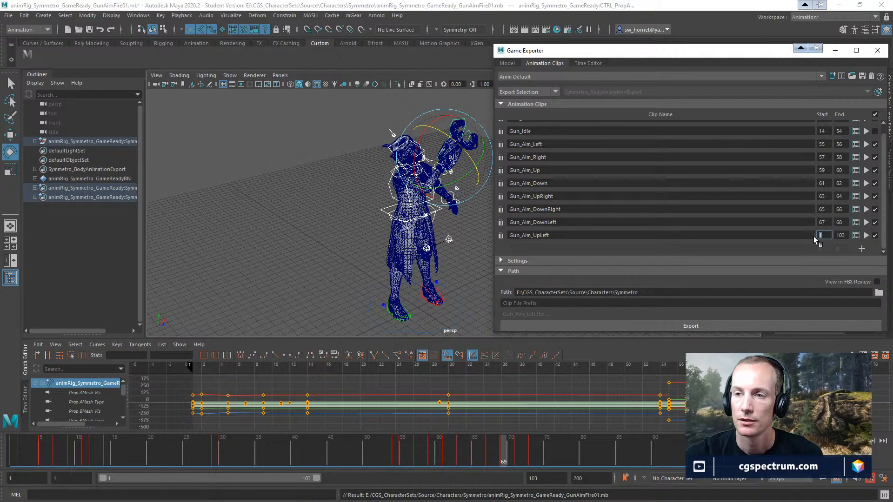
Set the Gun_Aim_UpLeft clip's range to frames 69 to 70
type("6")
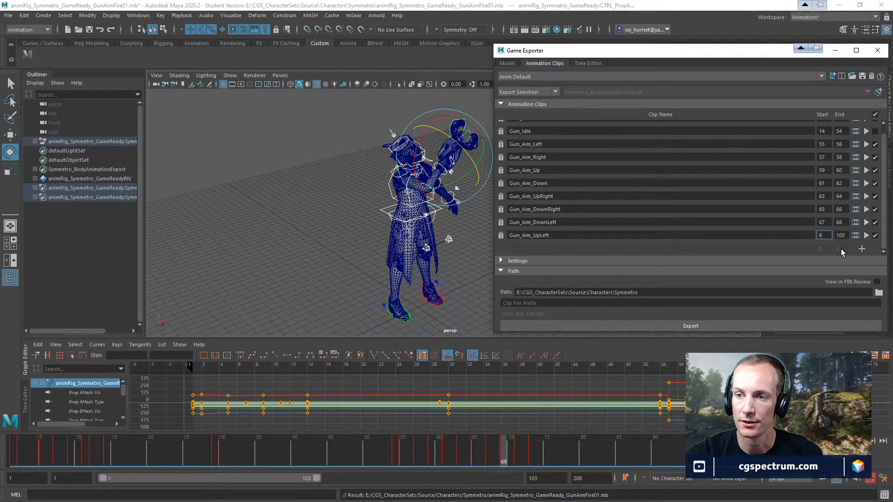
type("9")
key("Tab")
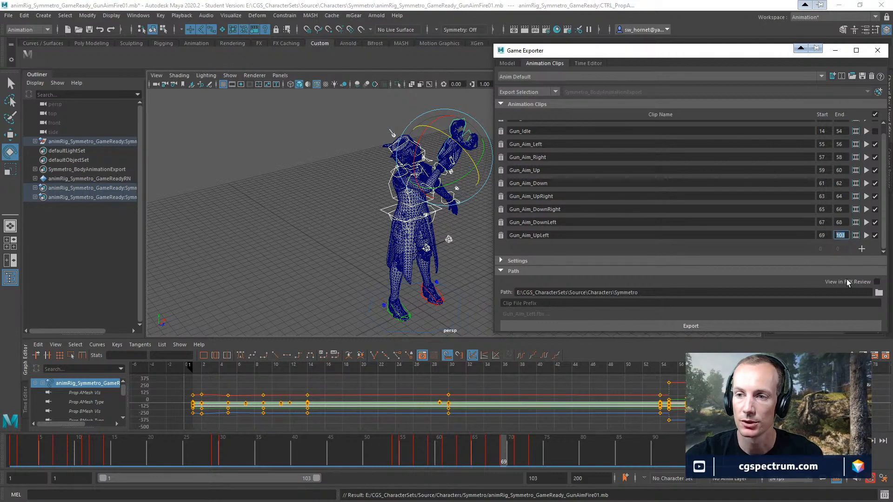
type("6")
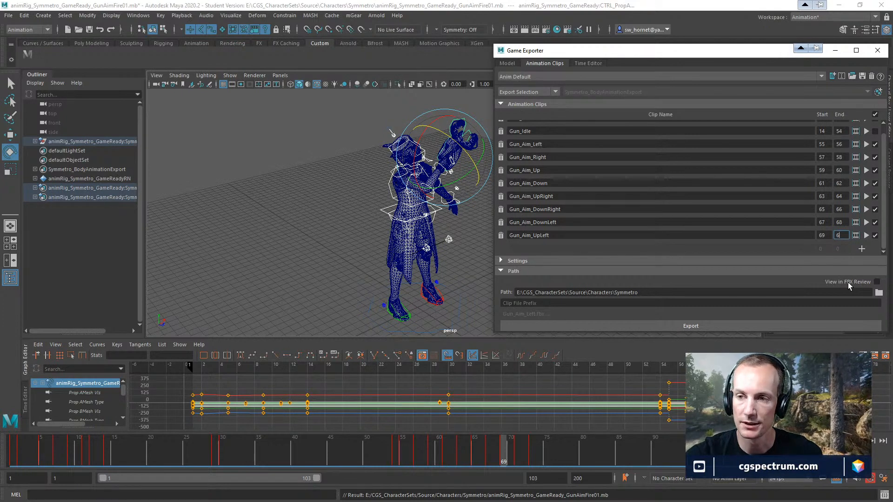
key("BackSpace")
type("70")
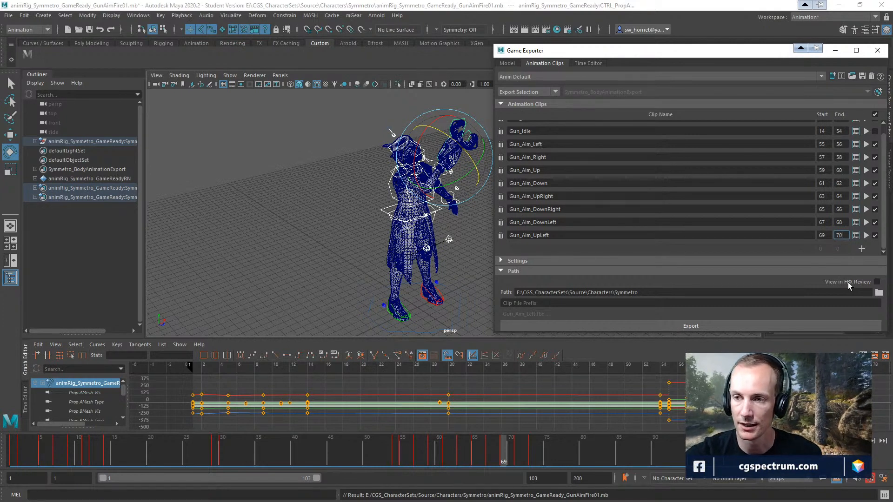
key("Return")
Check the aim pose at frame 71 and add an export clip named Gun_Aim_Forward
left_click(515, 452)
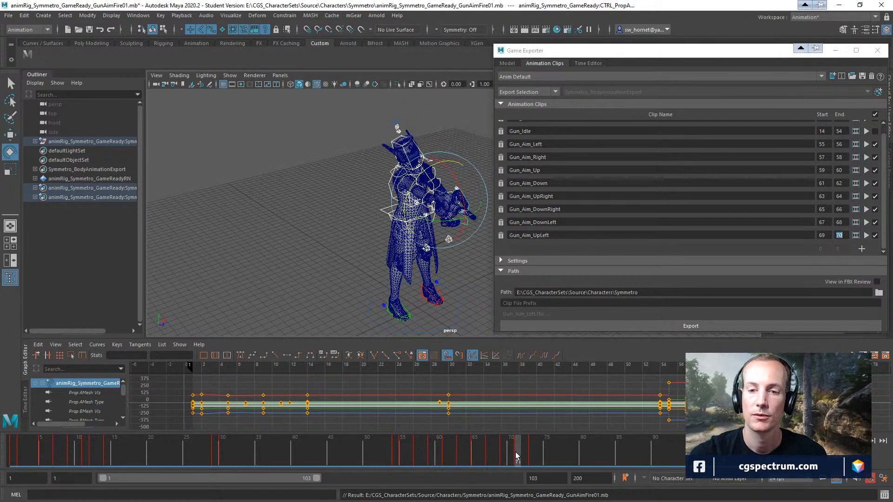
left_click(862, 251)
left_click(540, 234)
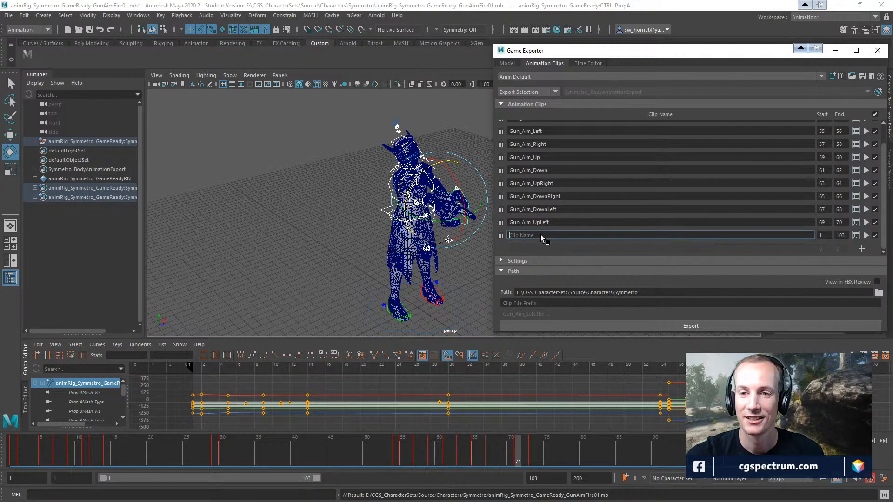
type("Gun_")
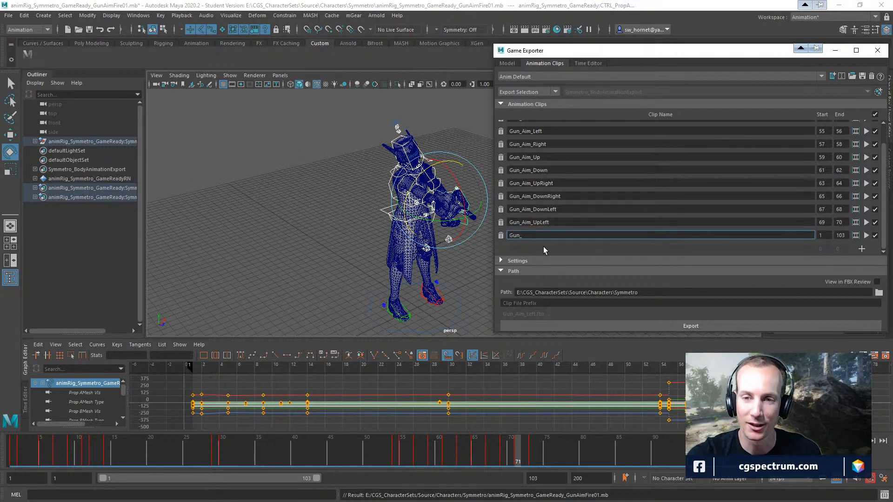
type("a")
key("Caps_Lock")
key("Caps_Lock")
key("BackSpace")
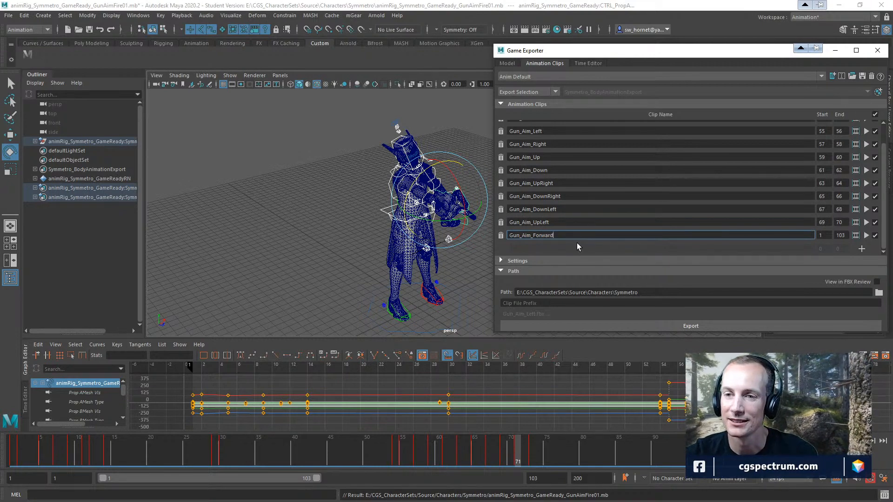
Set the Gun_Aim_Forward clip's range to frames 71 to 72
left_click(825, 236)
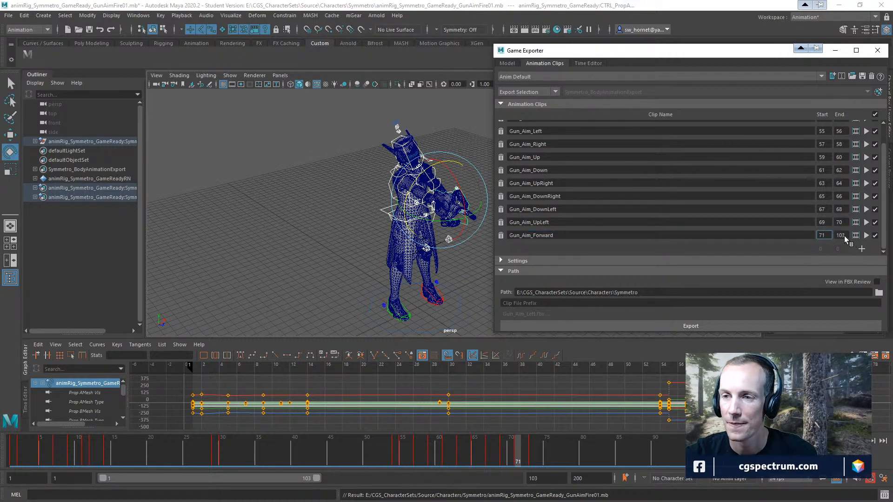
type("72")
key("Return")
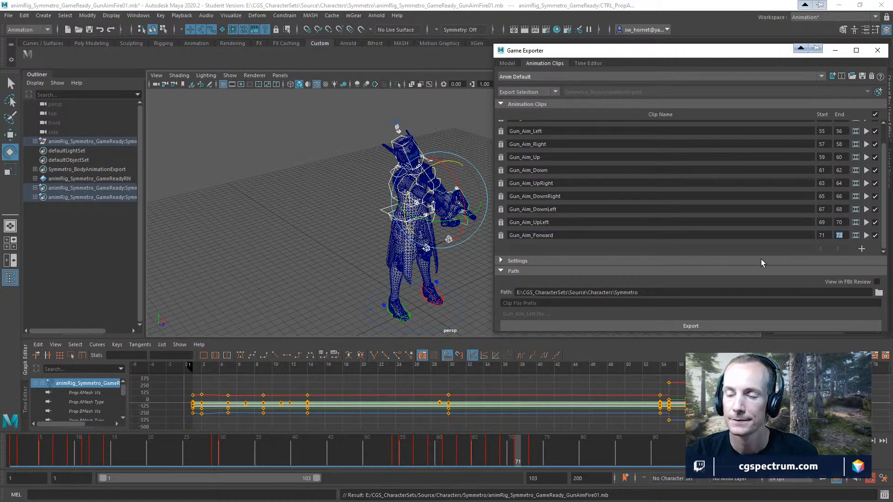
Check the poses at frames 72 and 55 and review the list of export clips
left_click(525, 452)
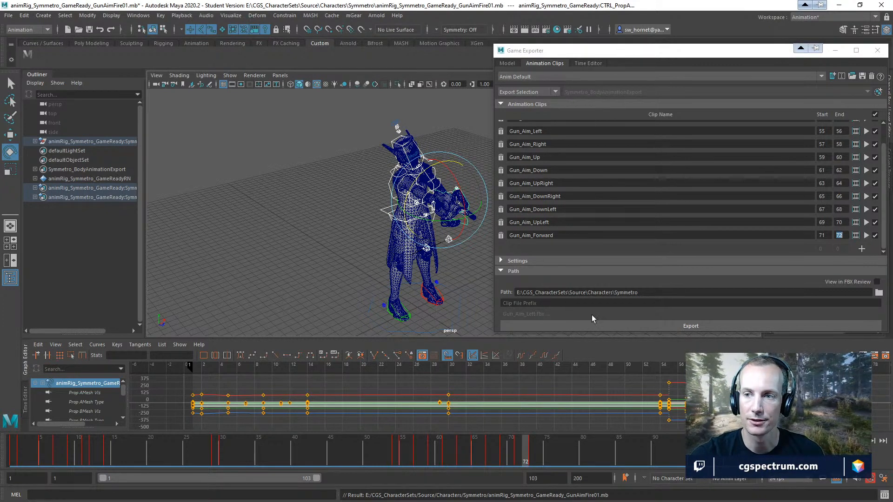
left_click(400, 453)
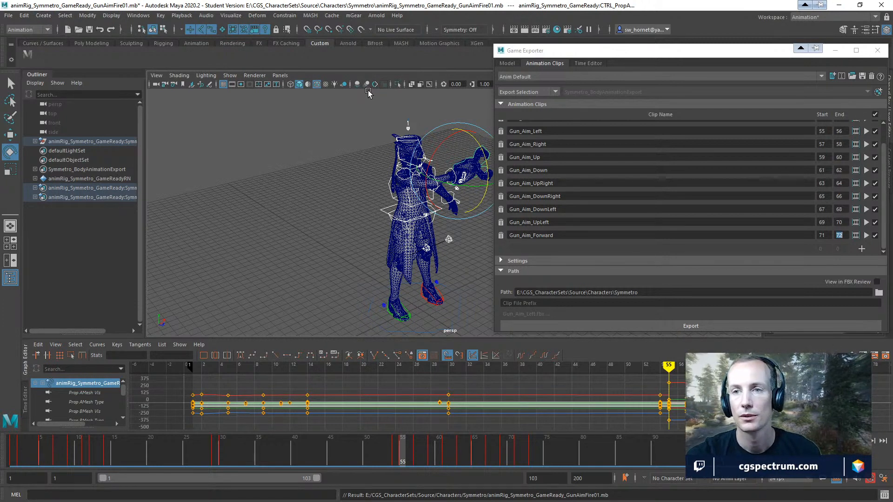
left_click(530, 52)
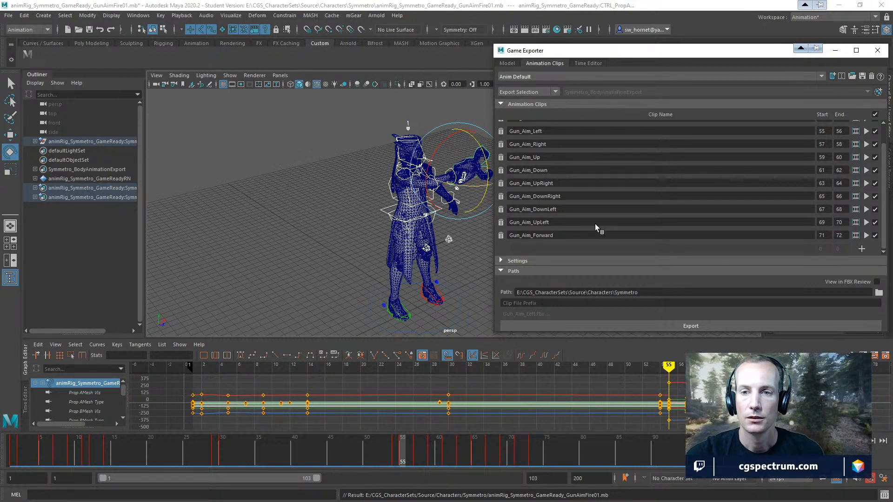
scroll(595, 224, "up", 2)
scroll(594, 183, "down", 2)
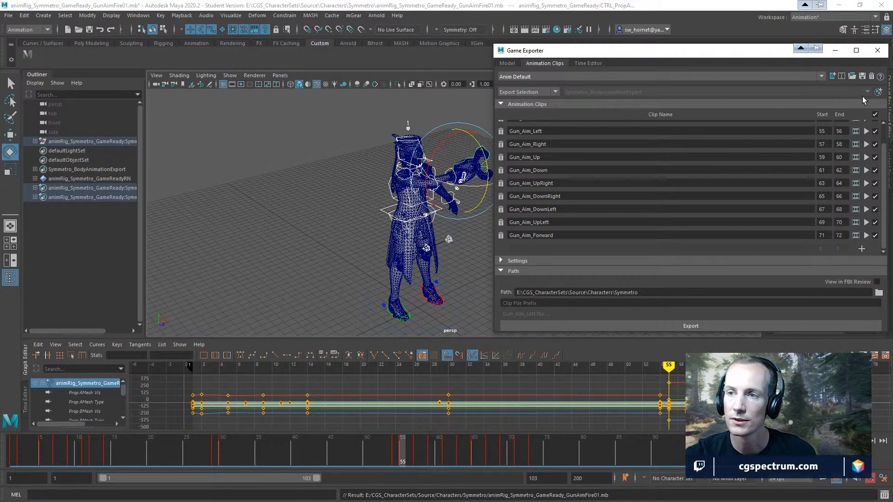
Switch the exporter from selection to Export Object Set, using the Symmetro_BodyAnimationExport set
left_click(556, 92)
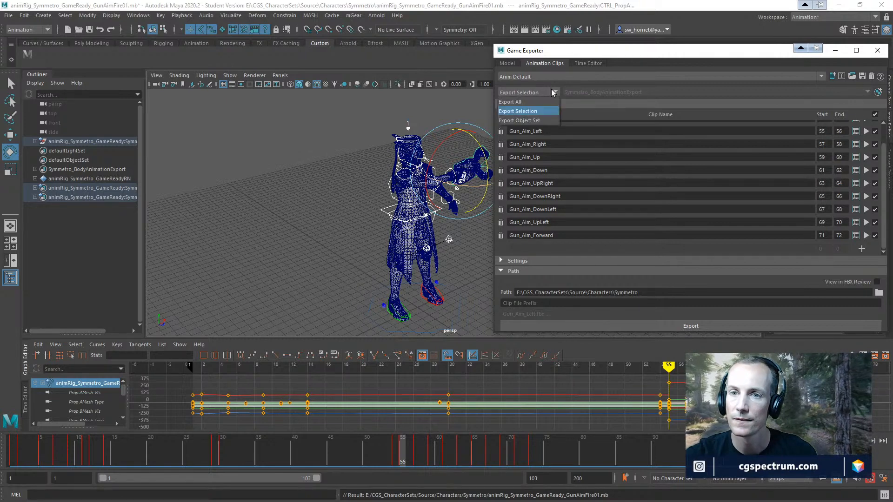
left_click(540, 119)
left_click(767, 92)
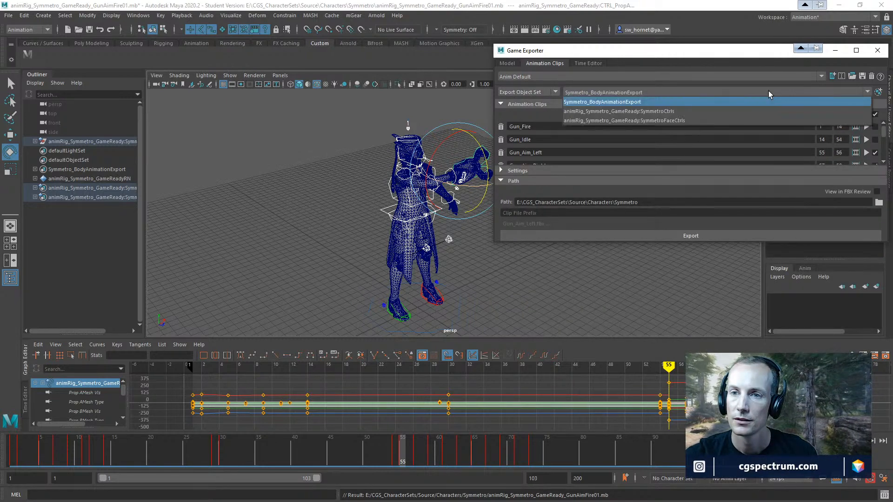
left_click(646, 101)
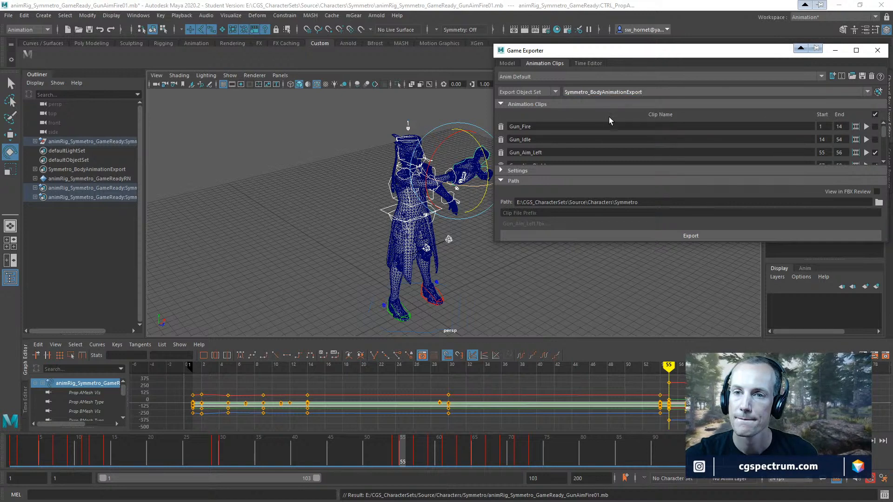
Export the enabled gun aim clips, replacing the existing Gun_Aim_Left and Gun_Aim_Right FBX files
scroll(586, 153, "down", 3)
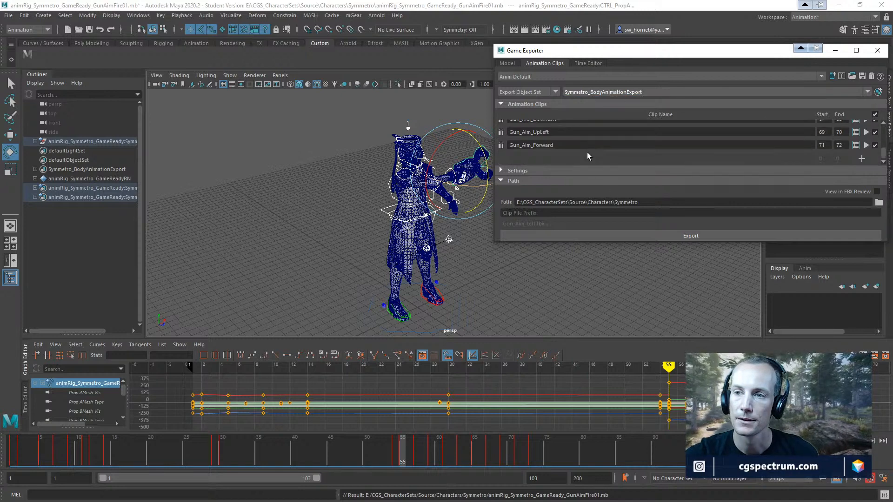
left_click(612, 237)
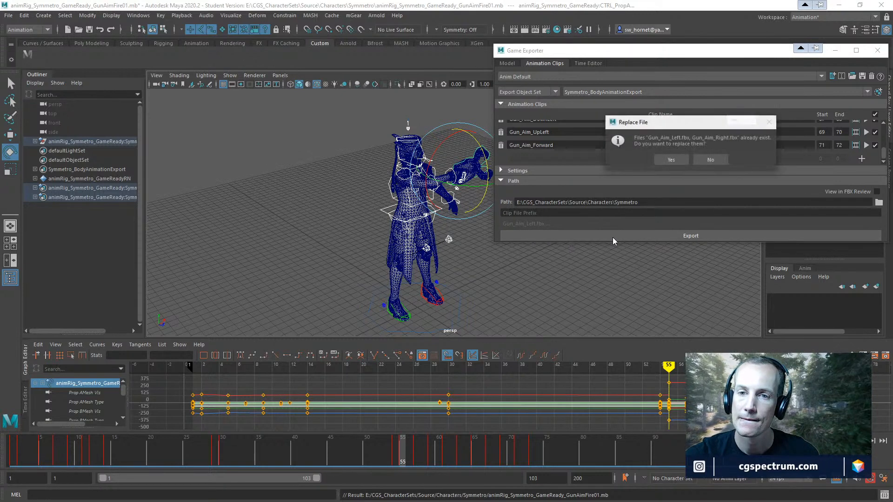
left_click(672, 160)
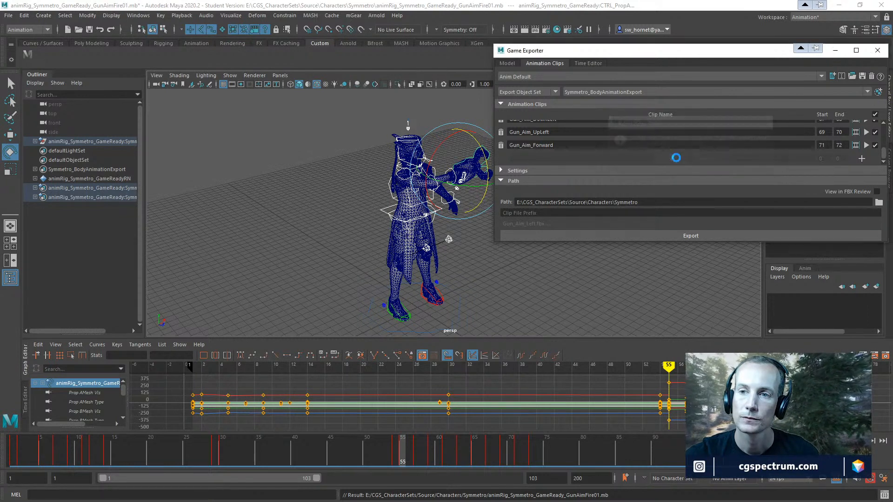
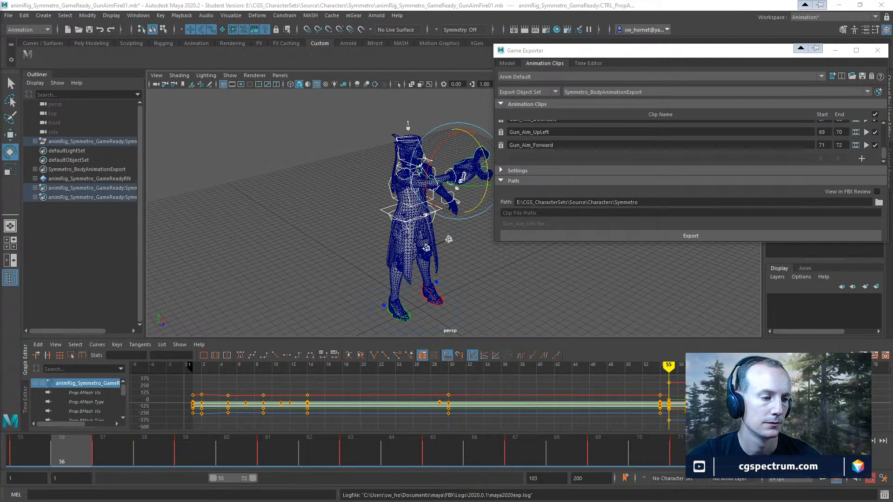
Switch to Unreal Editor and play the level, running and turning the character to check its gun aiming, and end the play session
key("alt+Tab")
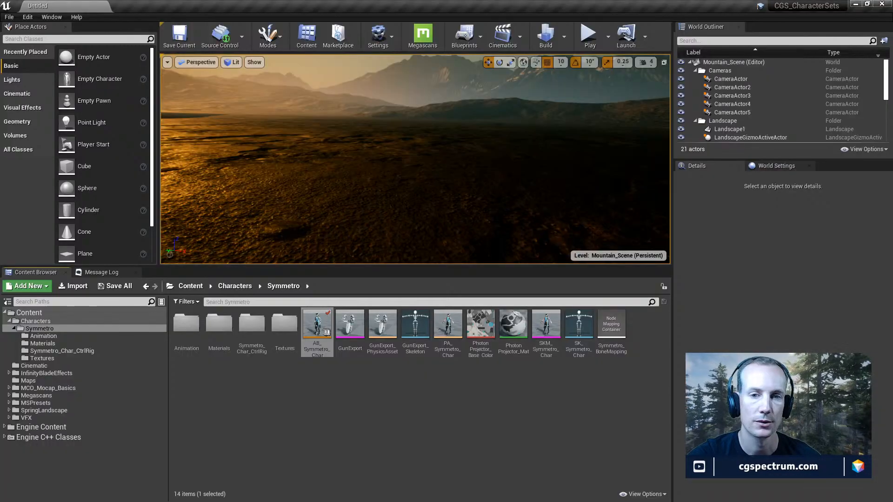
left_click(588, 32)
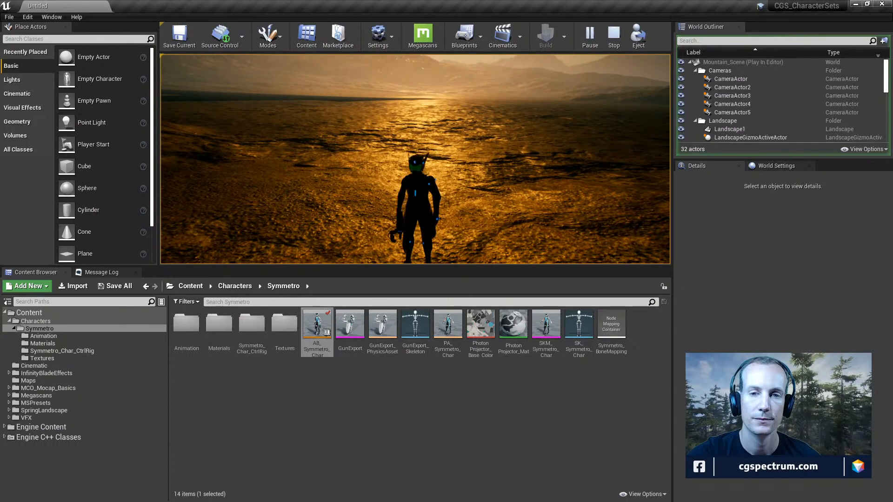
key("a")
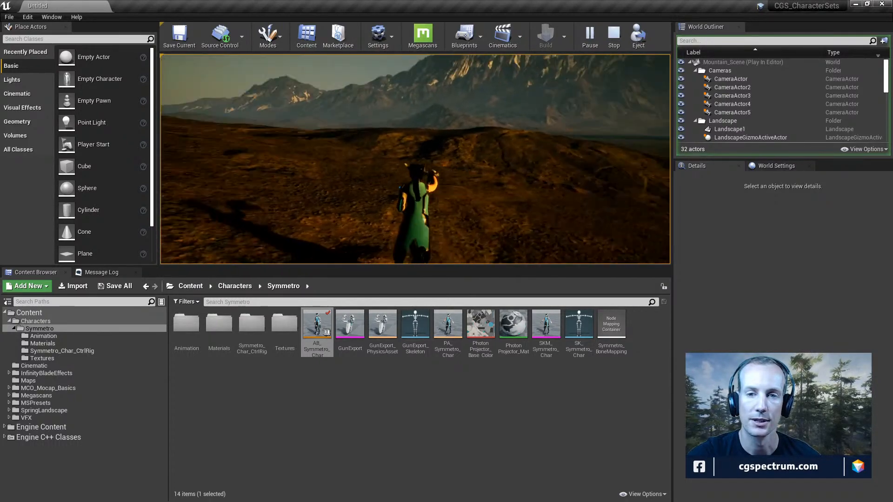
key("a")
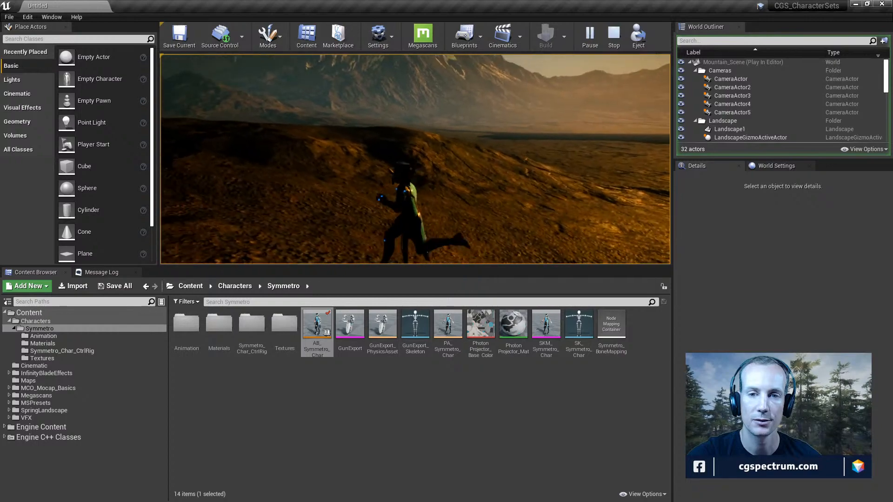
key("w")
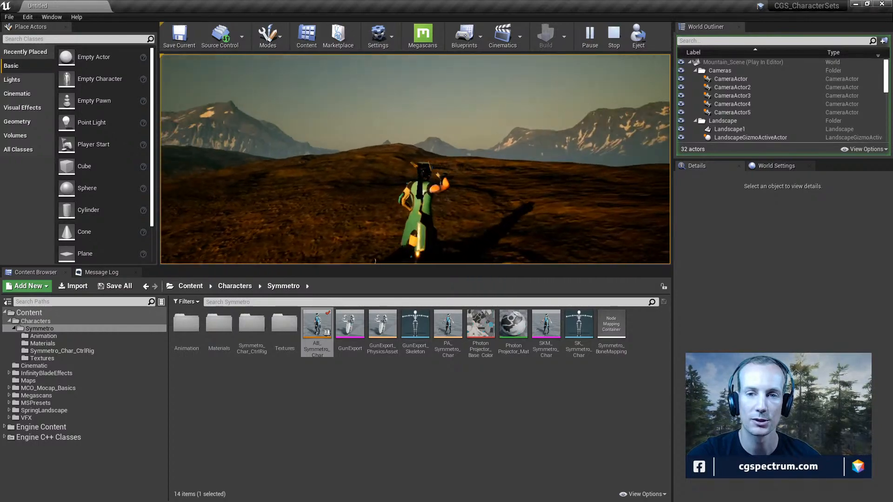
key("a")
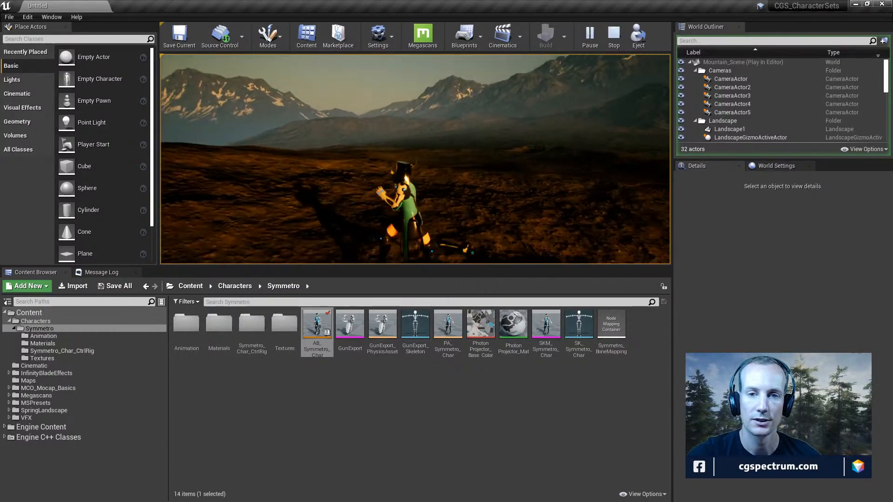
key("w")
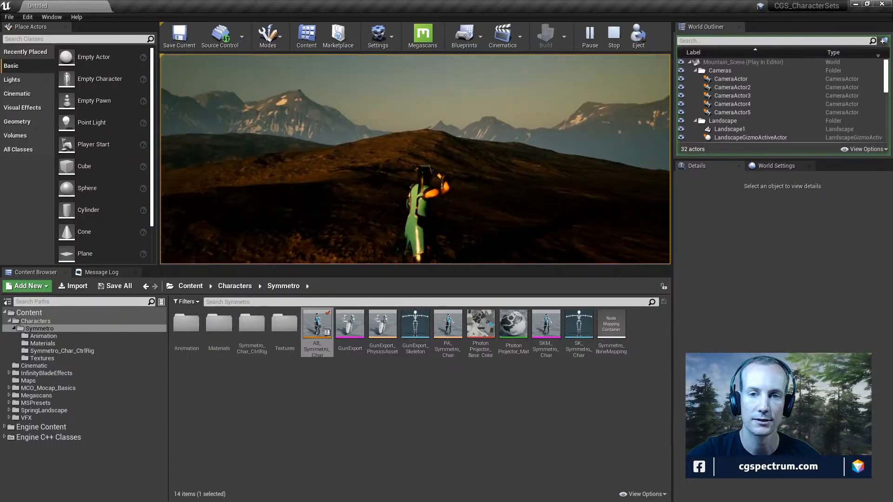
key("a")
key("a")
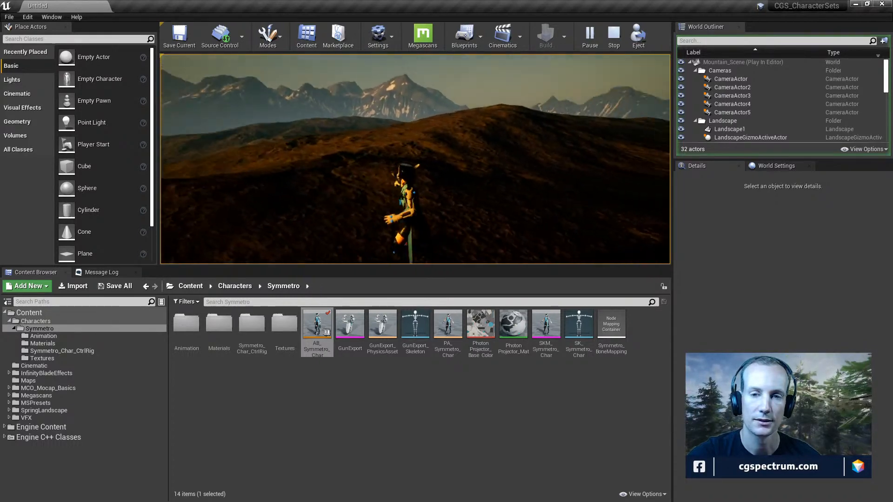
key("w")
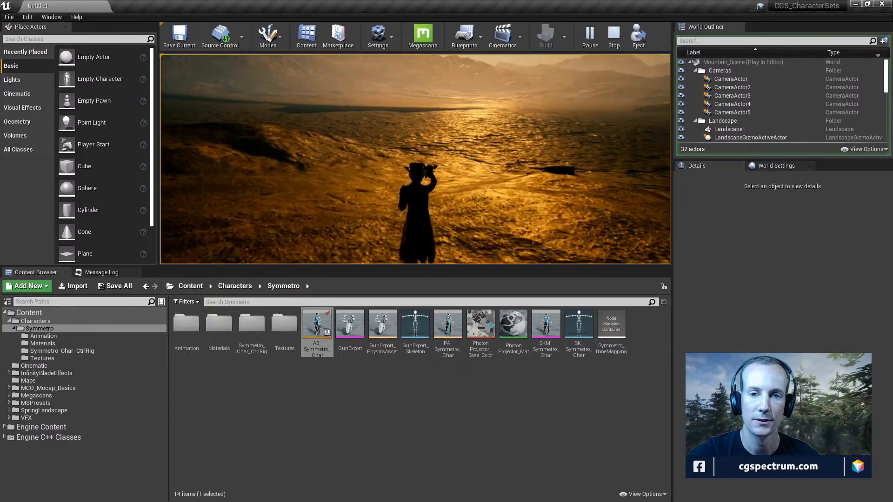
key("a")
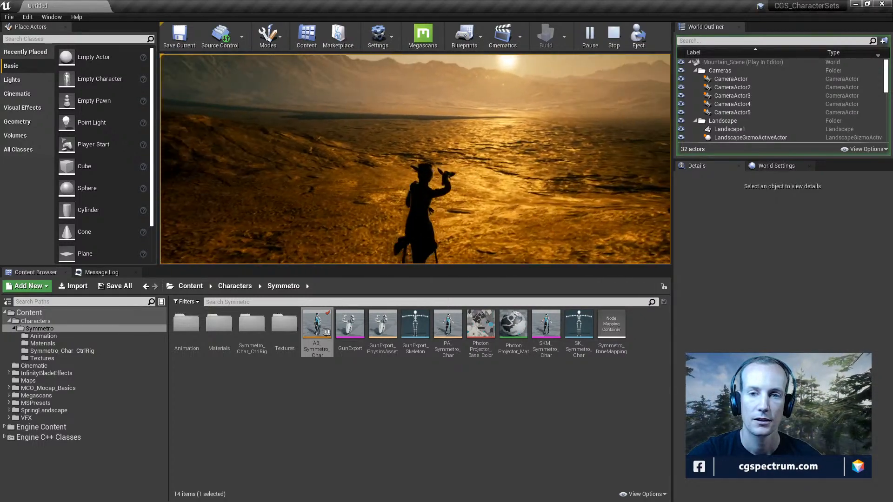
key("d")
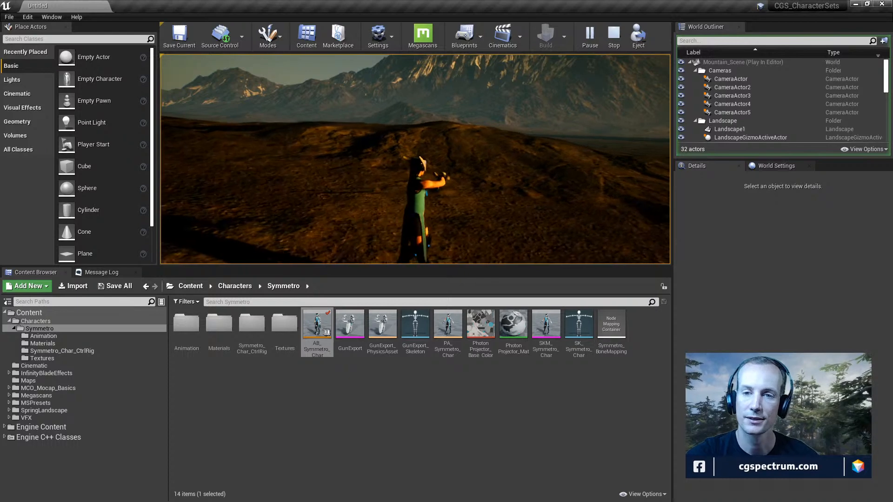
key("a")
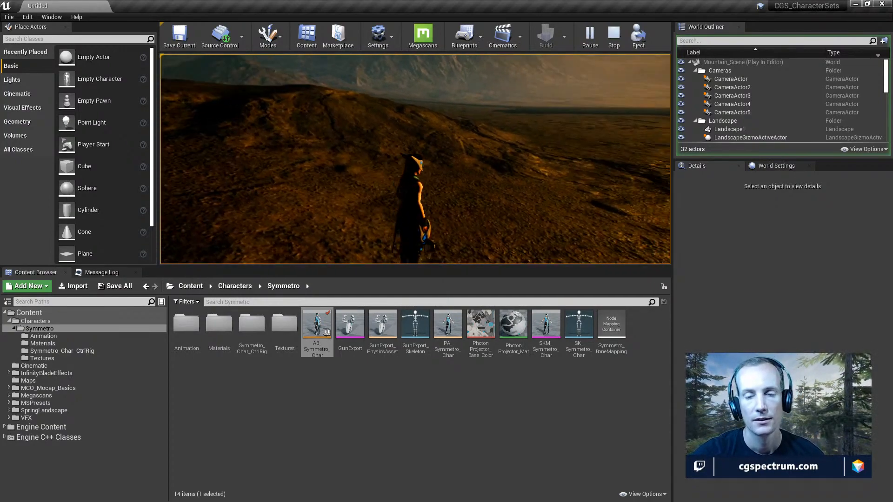
key("Escape")
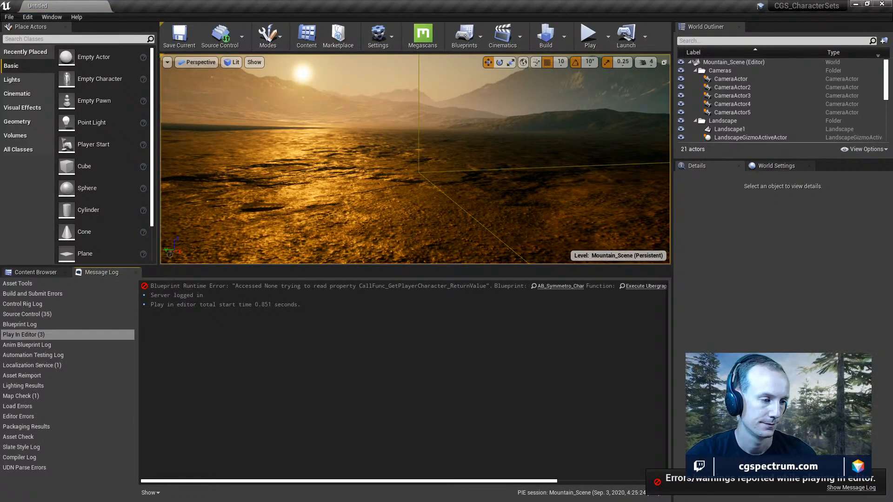
Return to Unreal Editor's project content and open Symmetro's Animation folder
key("alt+Tab")
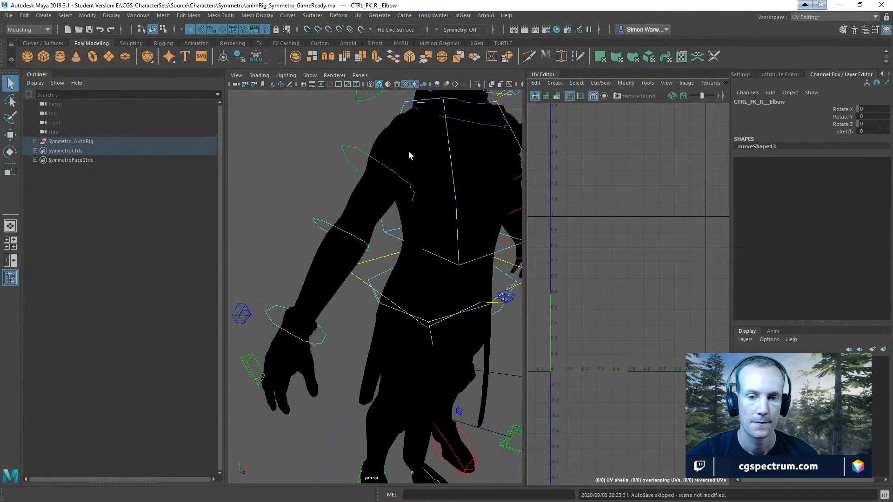
mouse_move(455, 4)
left_mouse_down()
mouse_move(463, 12)
mouse_move(447, 78)
mouse_move(455, 5)
left_mouse_up()
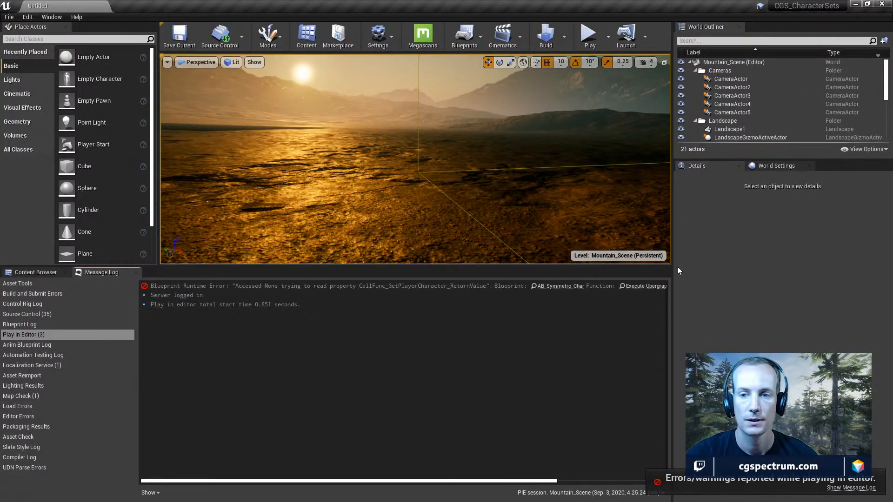
left_click(52, 280)
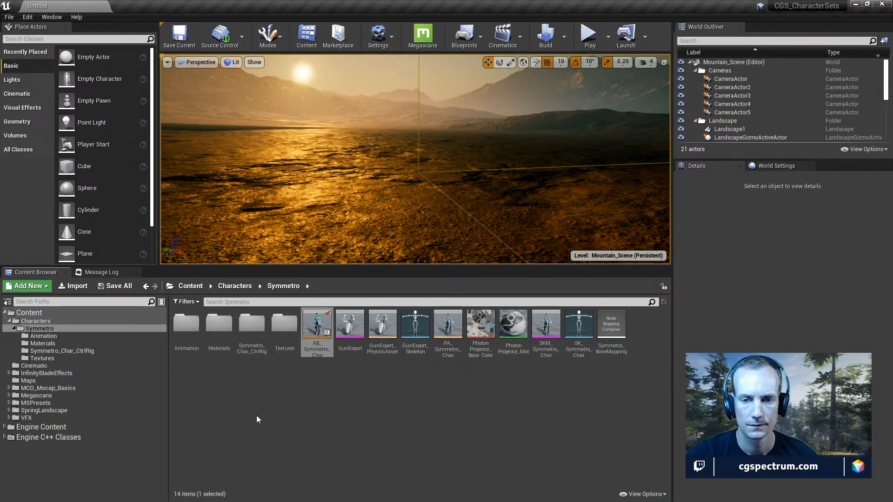
double_click(186, 326)
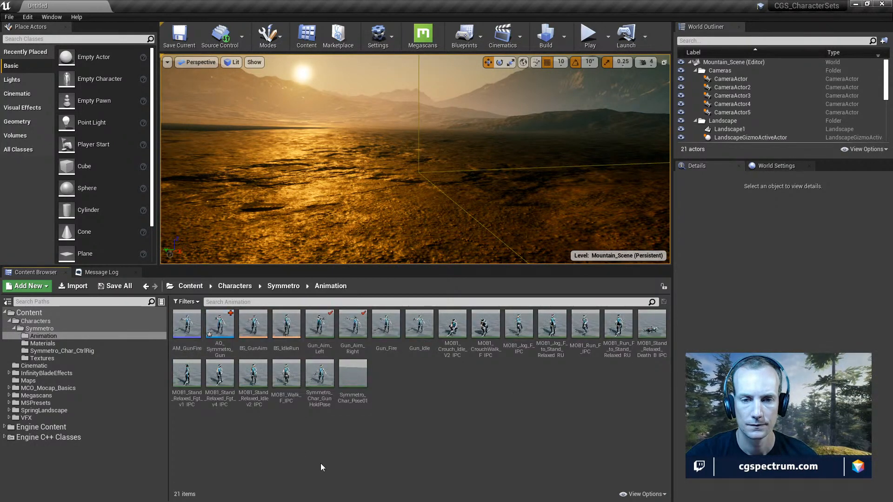
Choose the Gun_Aim_Down, Gun_Aim_Left, Gun_Aim_Right, Gun_Aim_Up and Gun_Aim_UpRight FBX files for import into the Animation folder
right_click(409, 407)
left_click(463, 157)
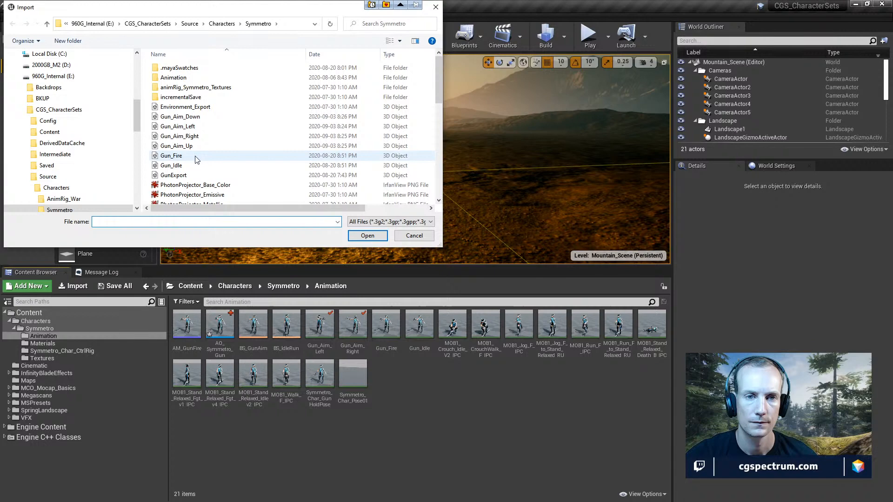
left_click(174, 175)
left_click(180, 117, "shift")
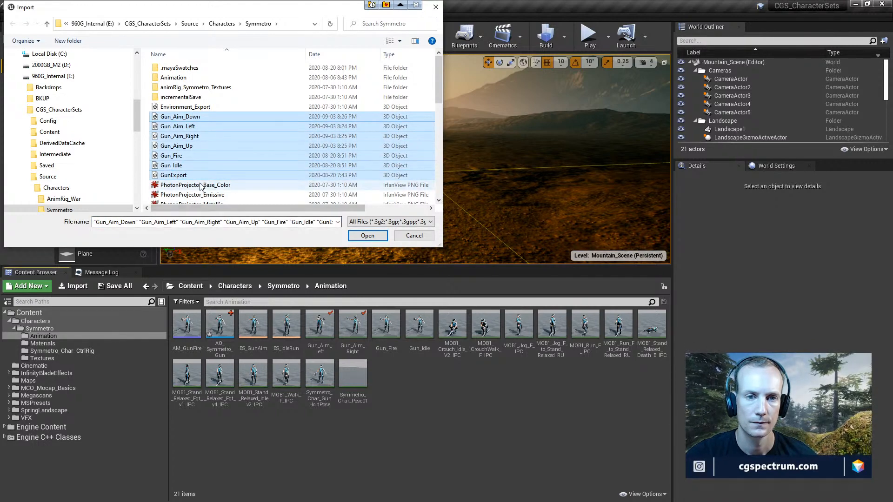
left_click(188, 175, "ctrl")
left_click(188, 165, "ctrl")
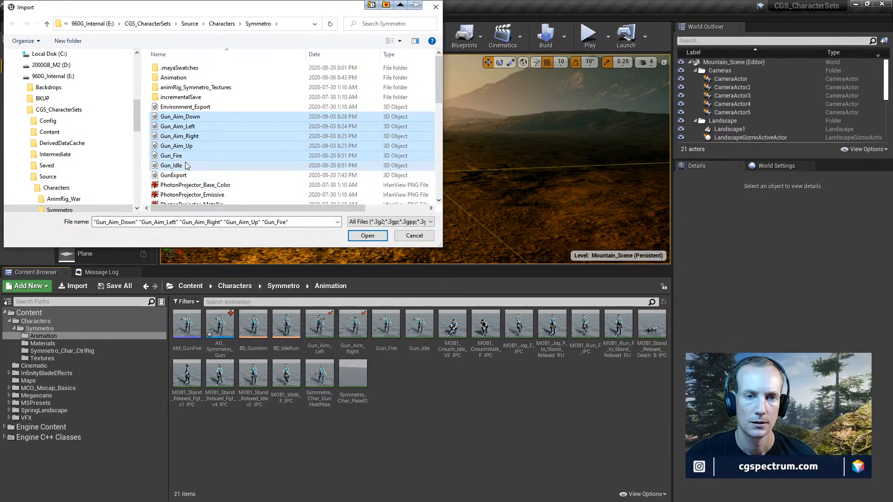
left_click(189, 156, "ctrl")
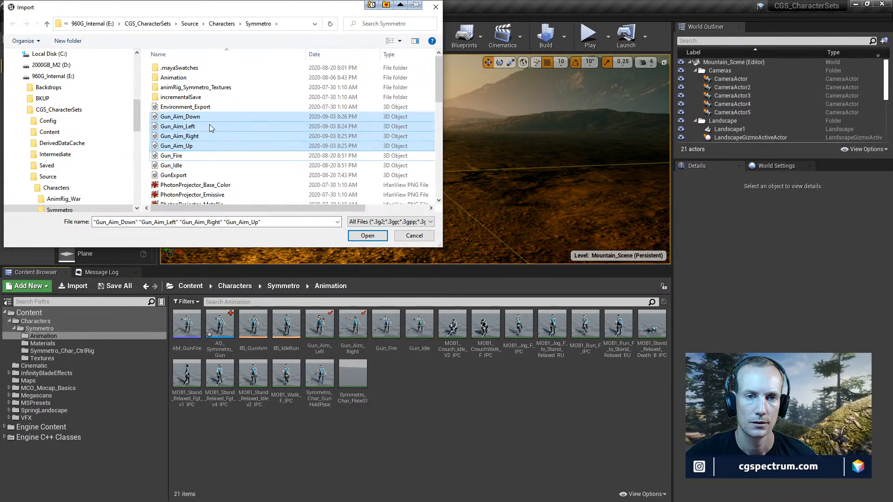
scroll(228, 142, "down", 10)
scroll(231, 145, "up", 10)
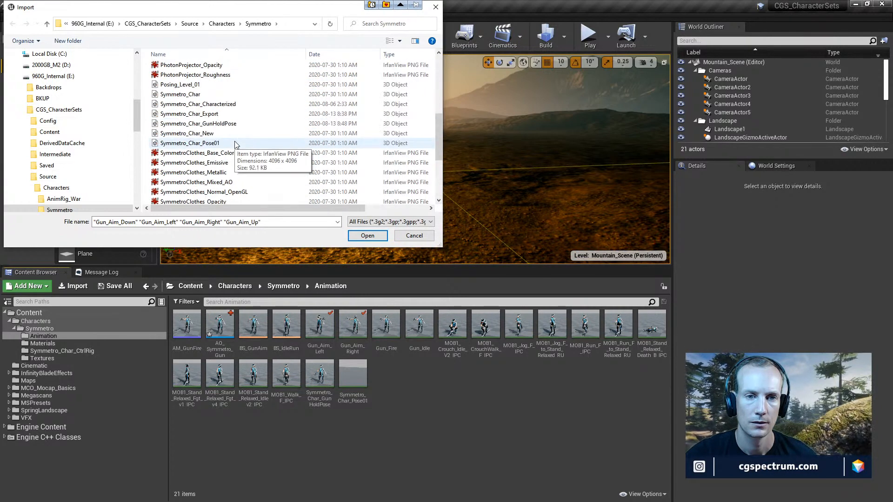
scroll(232, 148, "up", 3)
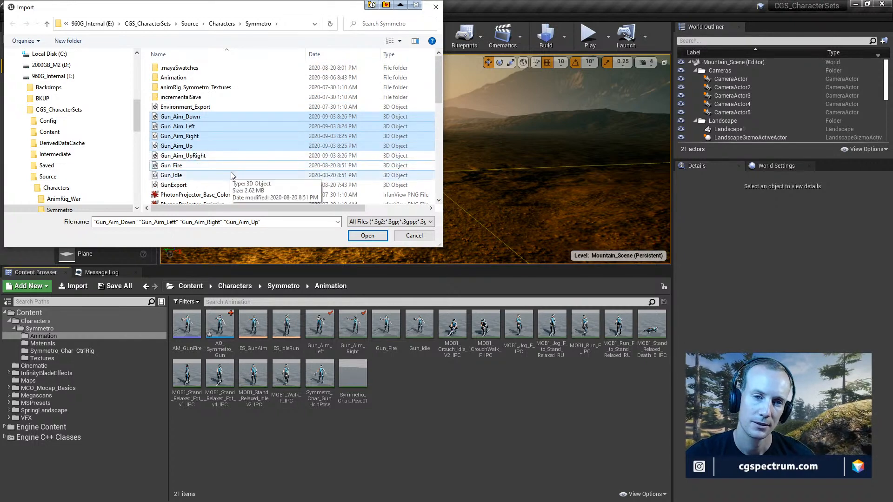
left_click(191, 156, "ctrl")
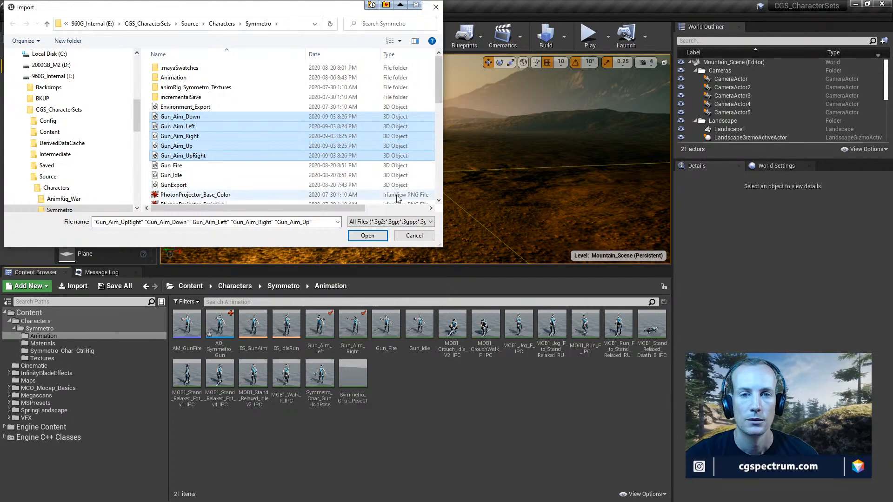
left_click(367, 236)
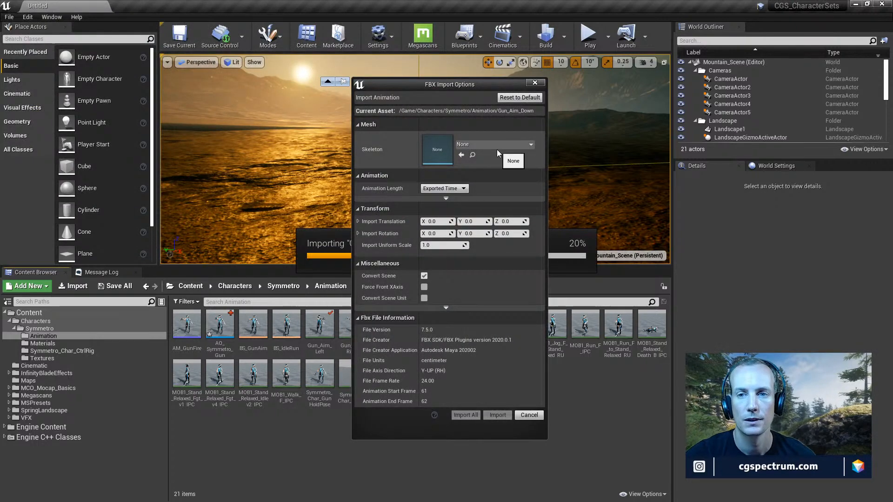
Import all chosen clips onto the SK_Symmetro_Char skeleton, overwriting the existing Gun_Aim_Left and Gun_Aim_Right assets
left_click(524, 144)
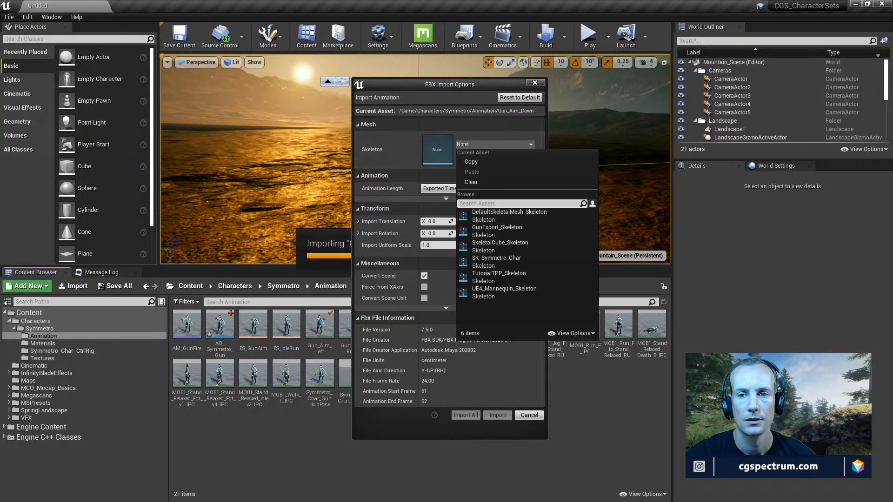
left_click(520, 264)
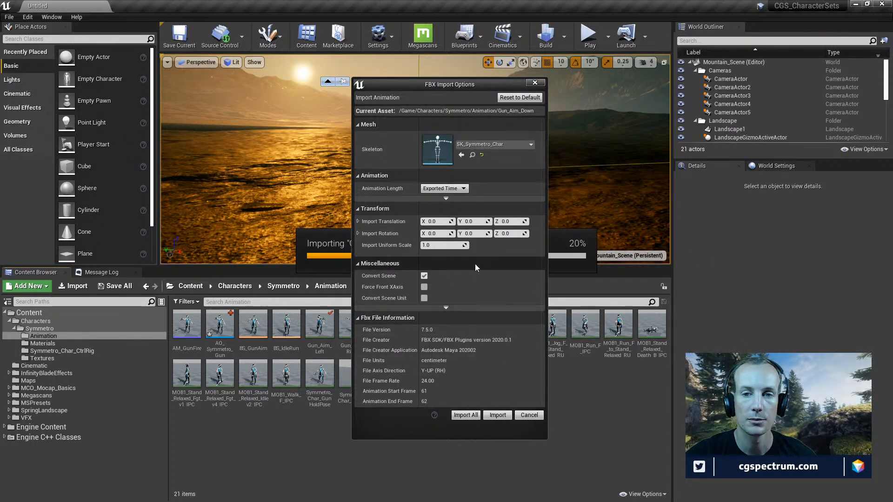
left_click(467, 416)
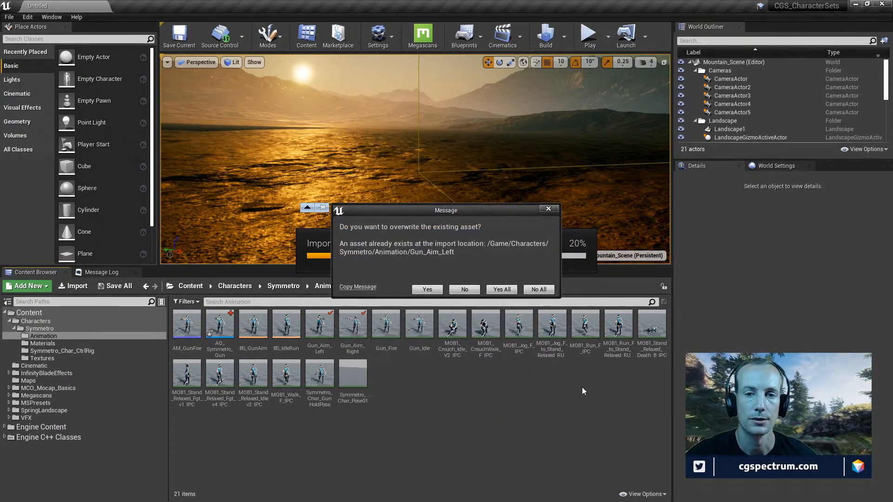
left_click(436, 292)
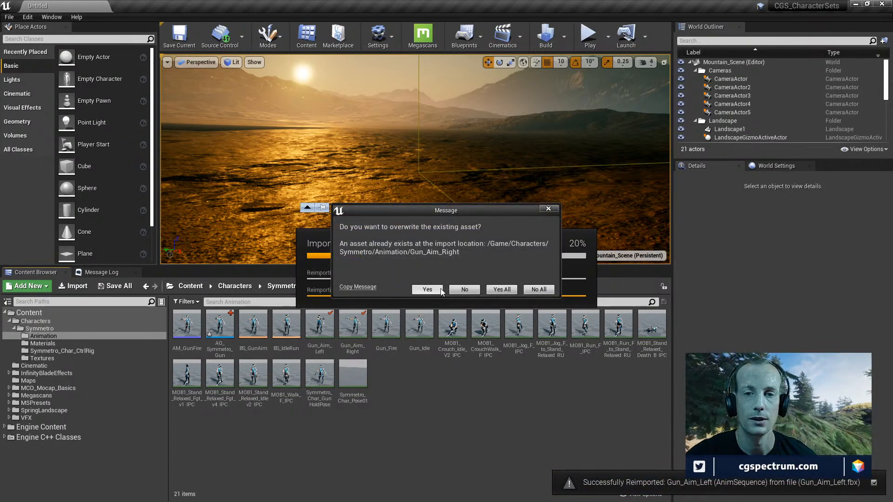
left_click(437, 290)
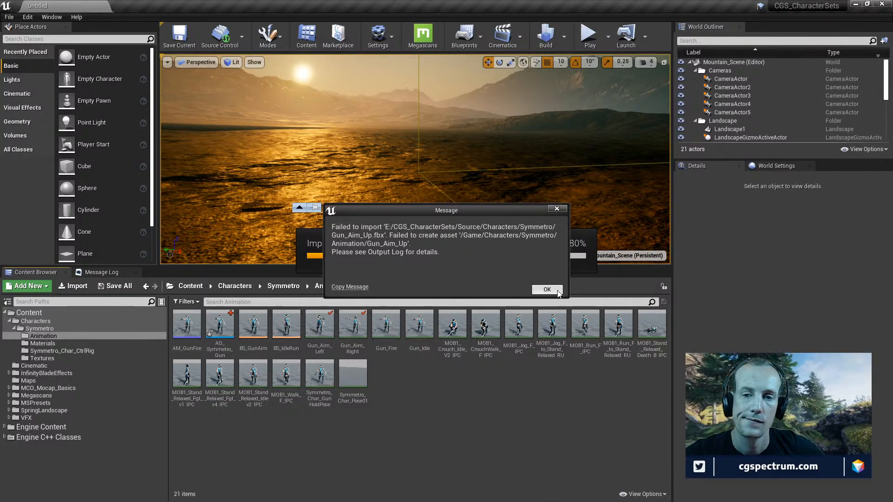
left_click(558, 290)
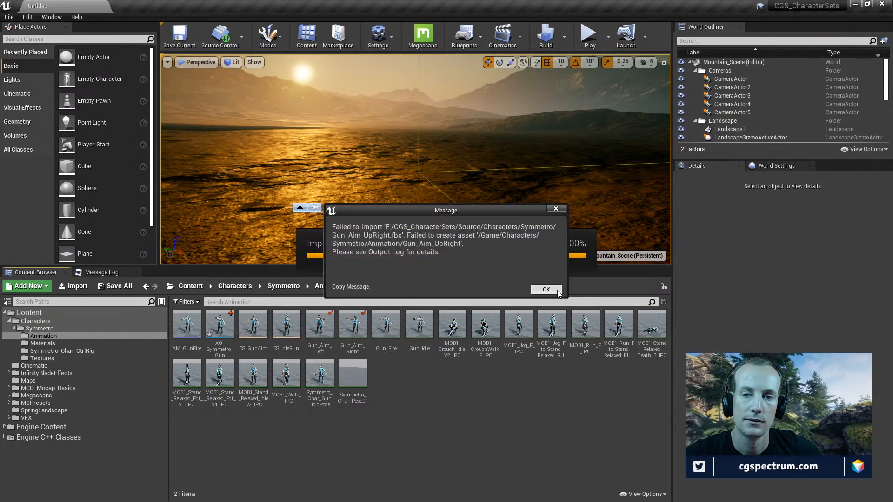
left_click(557, 290)
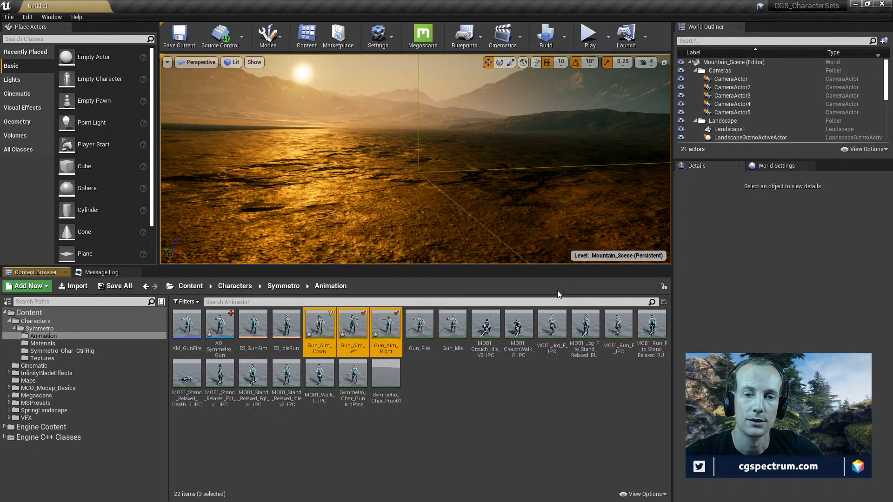
Preview the Gun_Aim_Down, Gun_Aim_Left and Gun_Aim_Right animations to check their poses
double_click(320, 332)
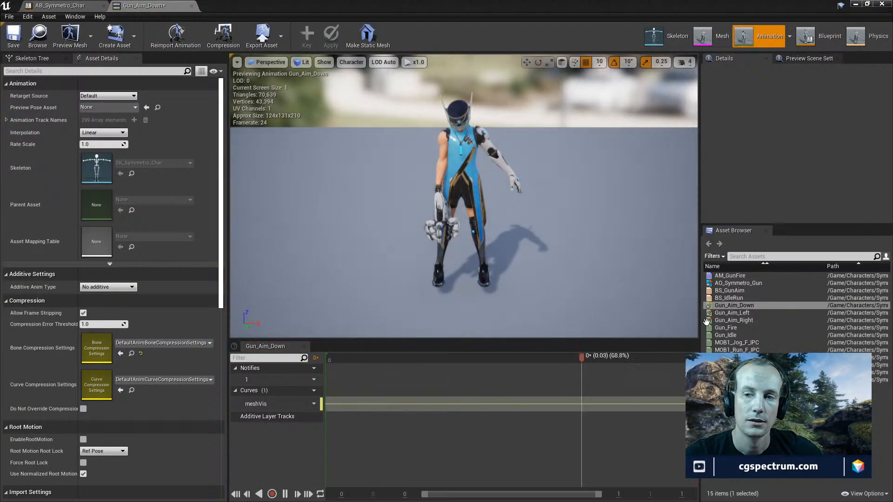
double_click(750, 313)
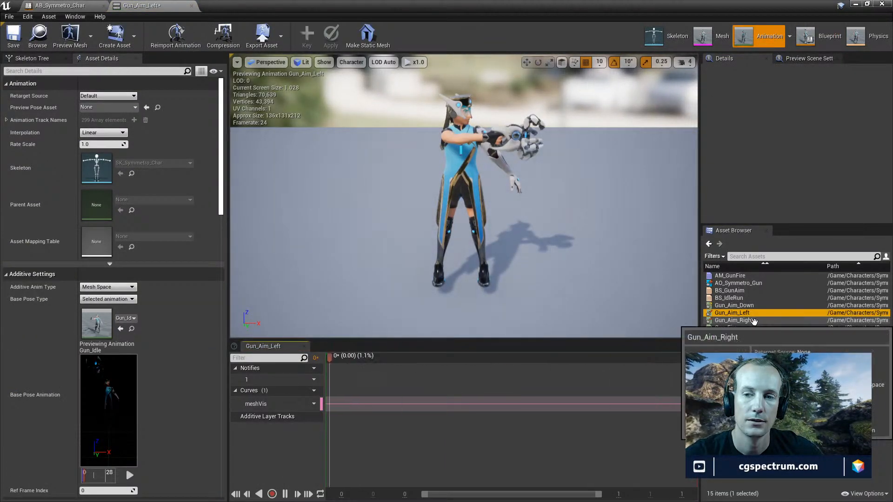
double_click(753, 321)
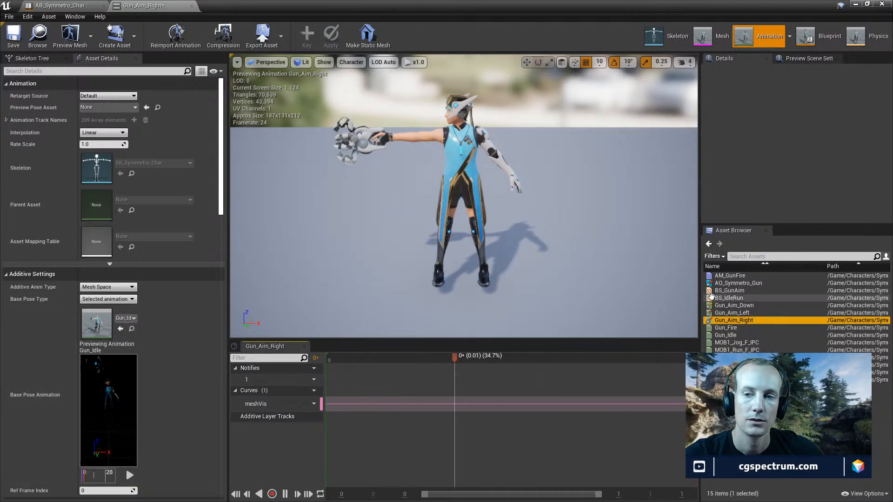
Make Gun_Aim_Down a Mesh Space additive animation using a selected animation frame as base pose type and Gun_Idle as base pose
double_click(737, 313)
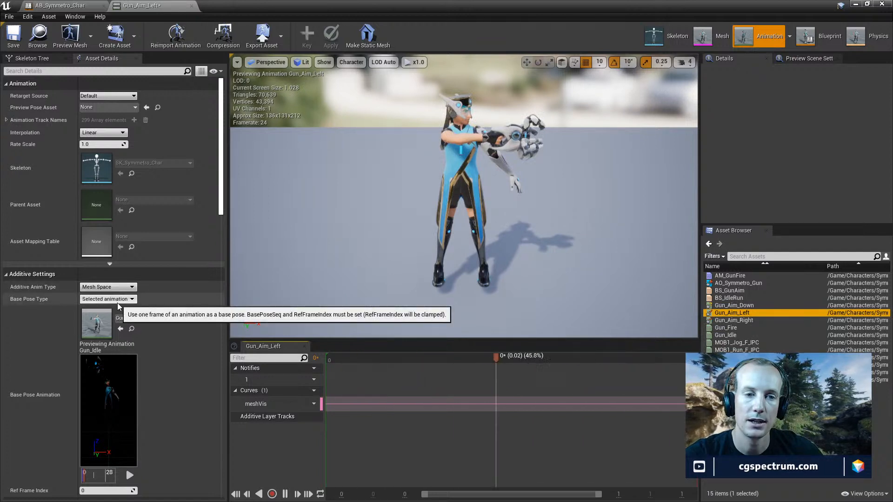
double_click(747, 307)
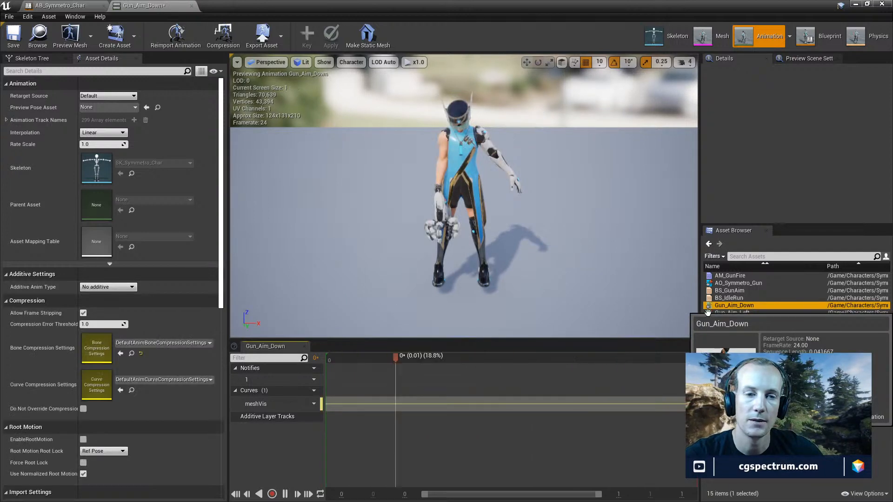
left_click(102, 287)
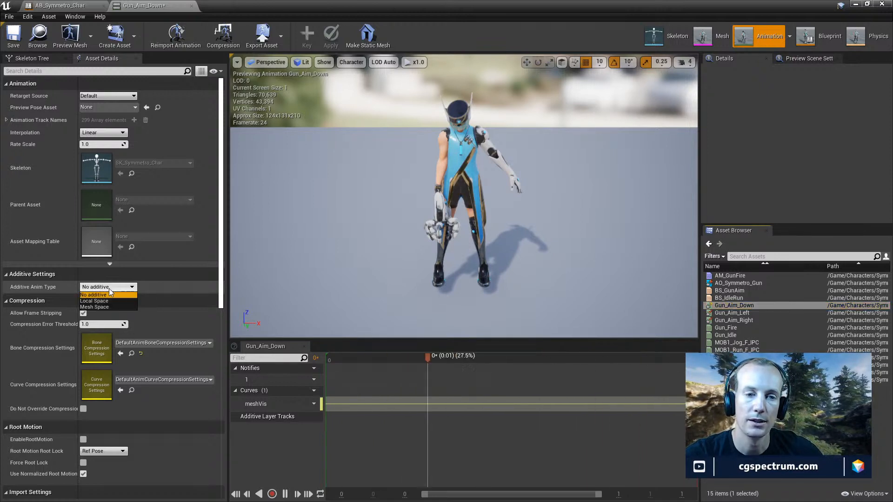
left_click(103, 308)
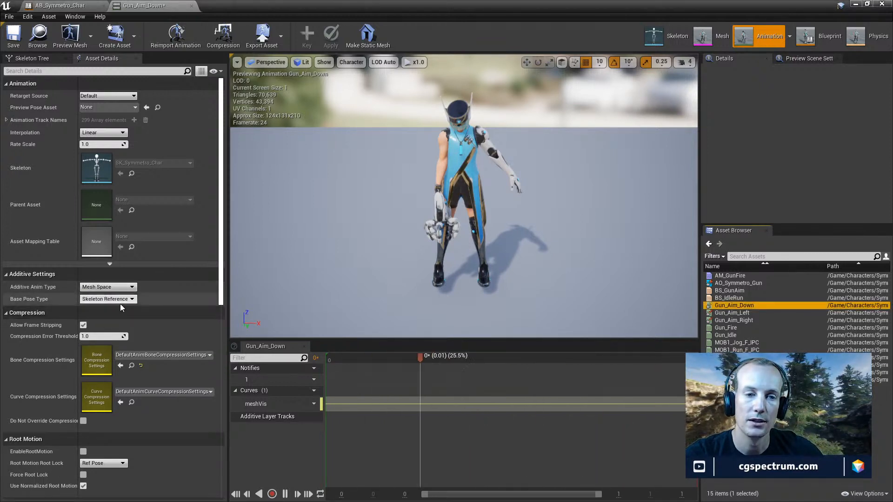
left_click(120, 300)
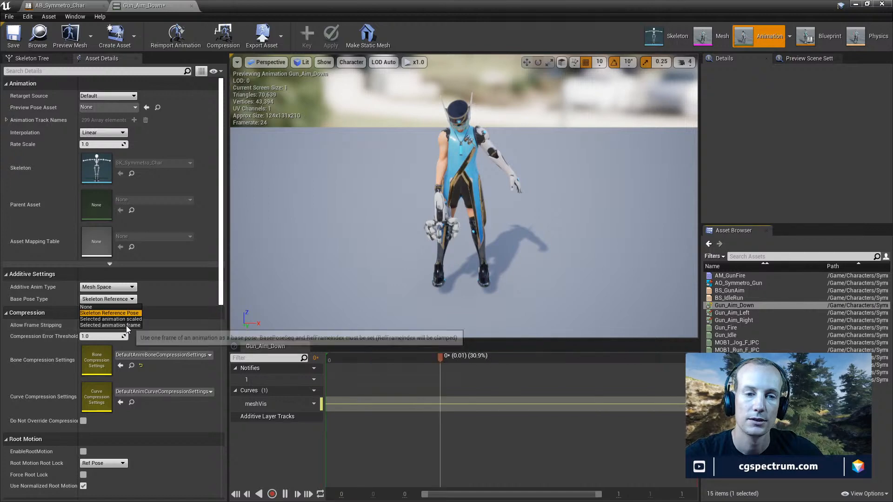
left_click(111, 325)
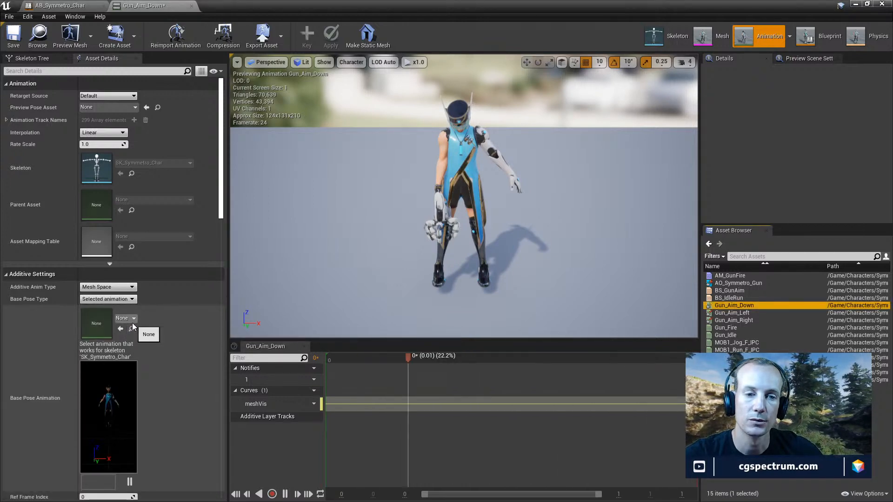
left_click(126, 318)
left_click(157, 277)
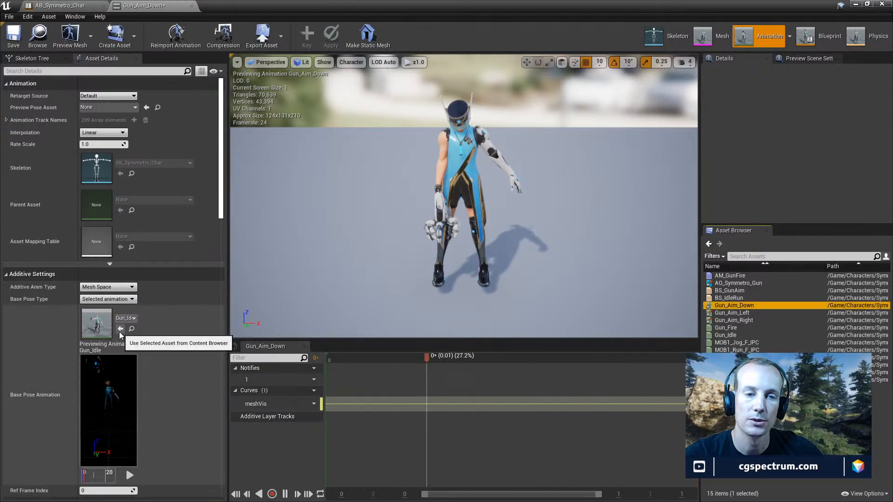
Open AO_Symmetro_Gun and look up the Aim Offset creation option for the SKM_Symmetro_Char skeletal mesh in the project content
double_click(743, 283)
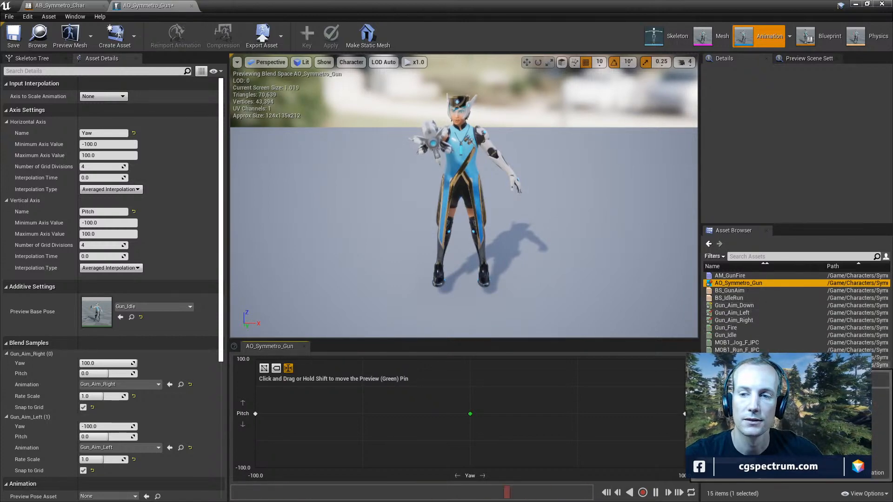
left_click_drag(325, 7, 629, 392)
left_click(31, 329)
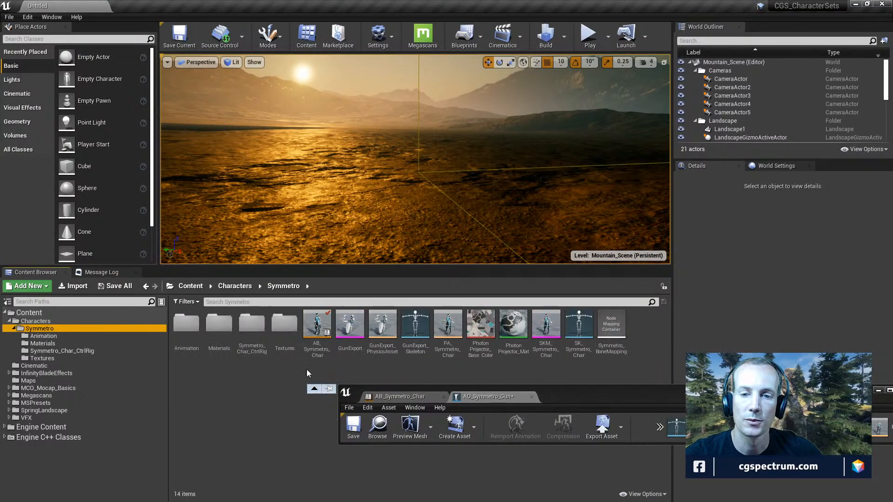
right_click(546, 326)
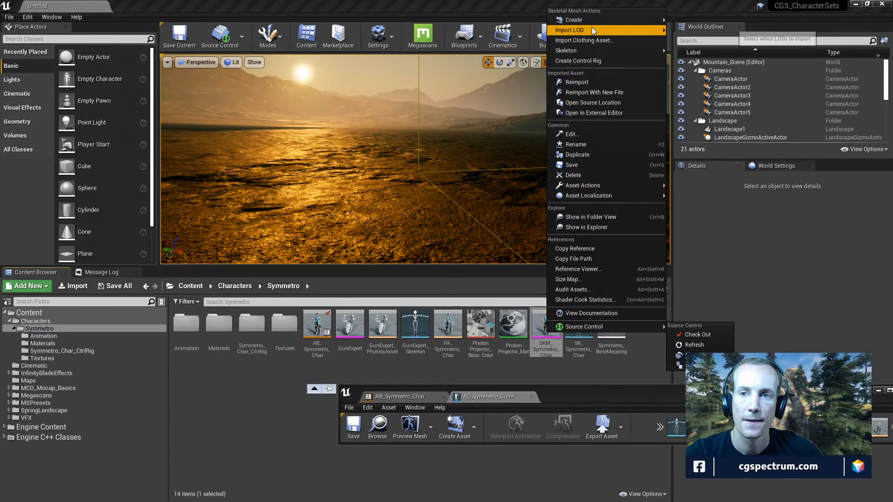
mouse_move(603, 29)
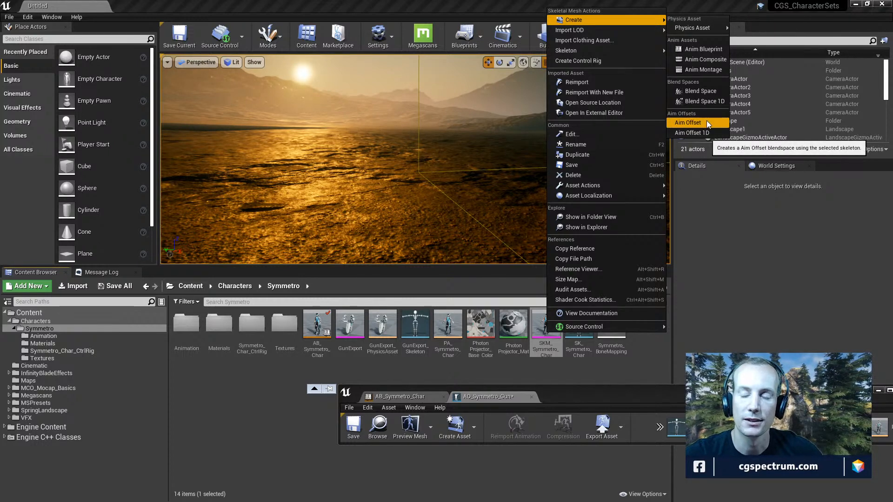
left_click(707, 122)
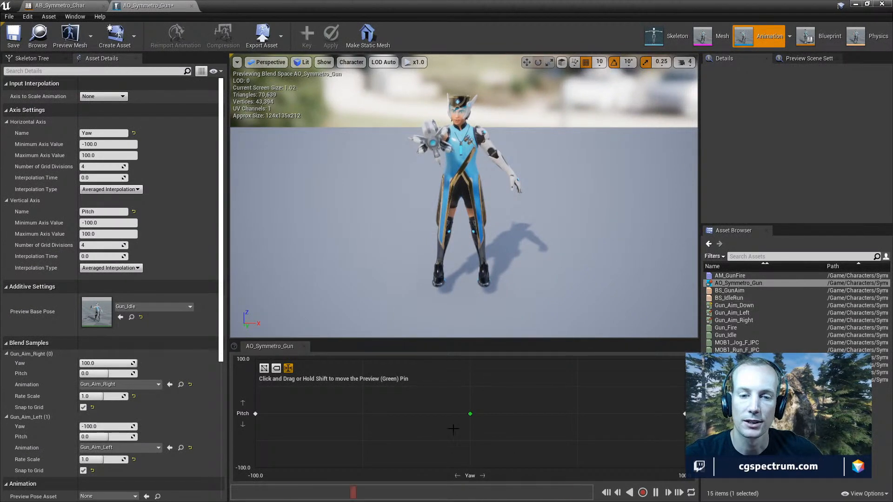
Add Gun_Aim_Down to AO_Symmetro_Gun's blend grid at yaw 0 and pitch -100, and check the clip's own pose
left_click_drag(490, 411, 291, 414)
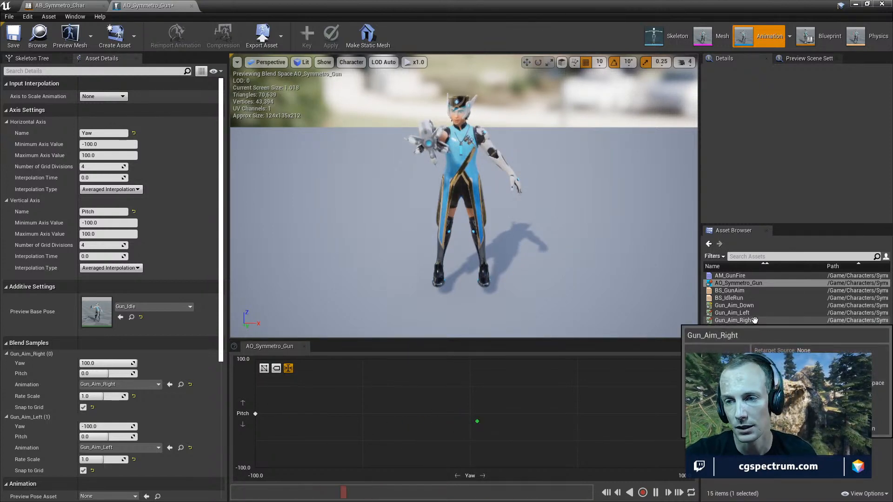
left_click_drag(749, 304, 482, 465)
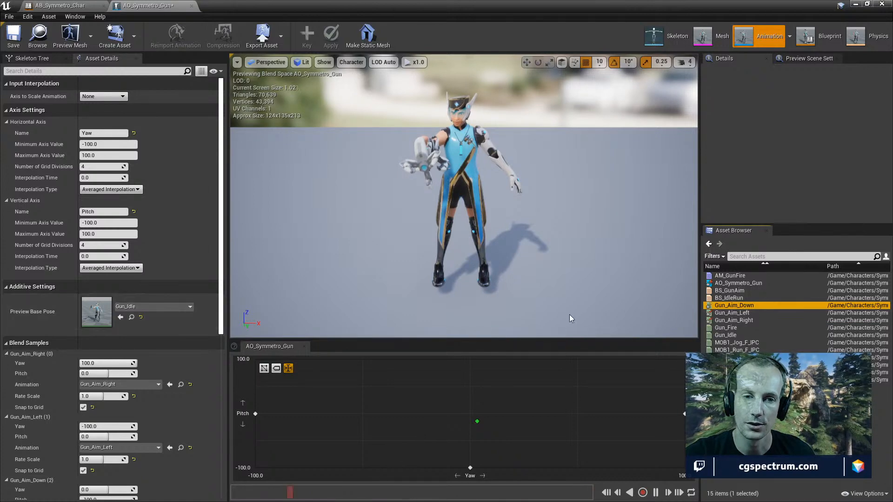
double_click(735, 306)
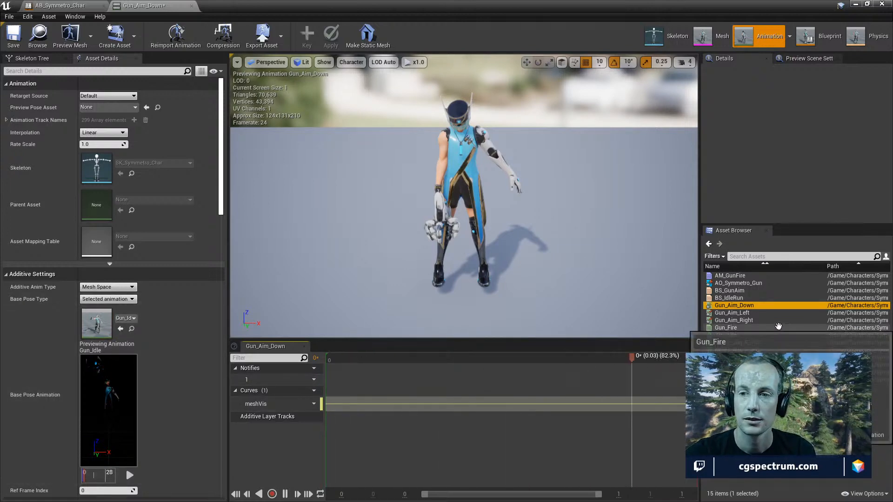
double_click(738, 283)
Preview AO_Symmetro_Gun's blended aim poses across the grid while viewing the character from the side
left_click_drag(559, 368, 464, 415)
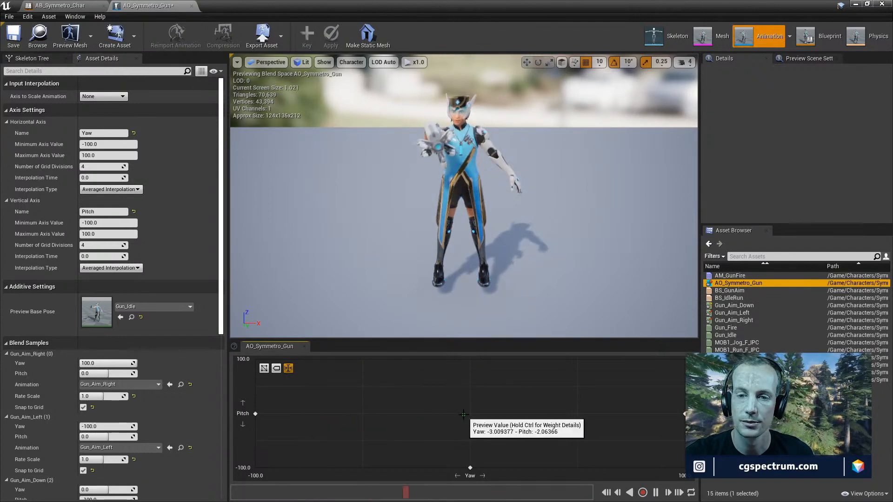
right_click_drag(466, 279, 572, 275)
key("a")
right_click_drag(413, 266, 530, 266)
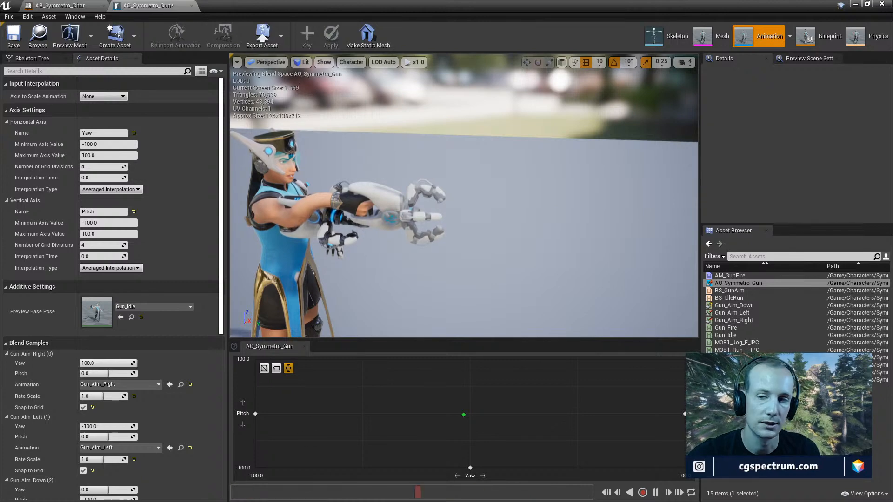
key("shift")
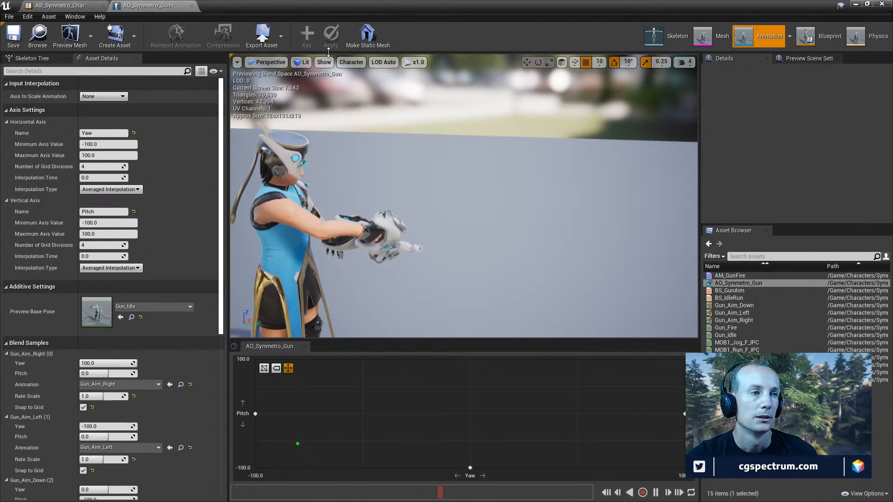
Uncover the main level editor and open its Message Log
left_click_drag(355, 10, 424, 73)
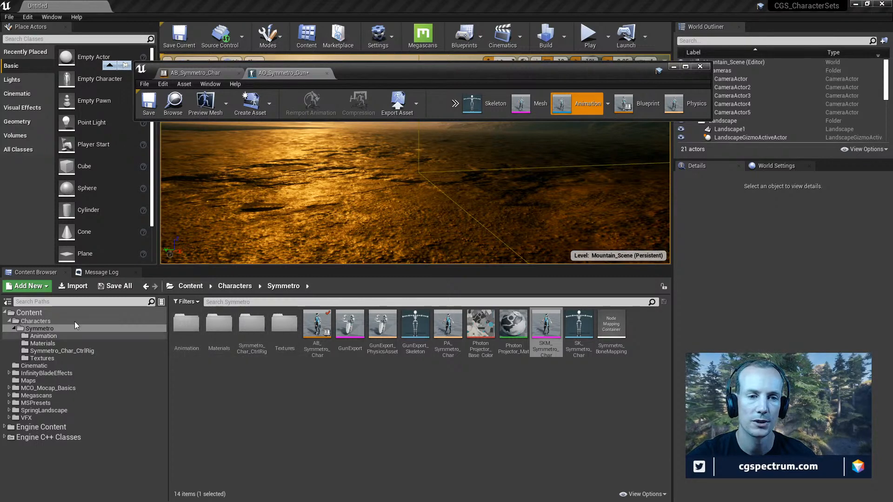
left_click(95, 276)
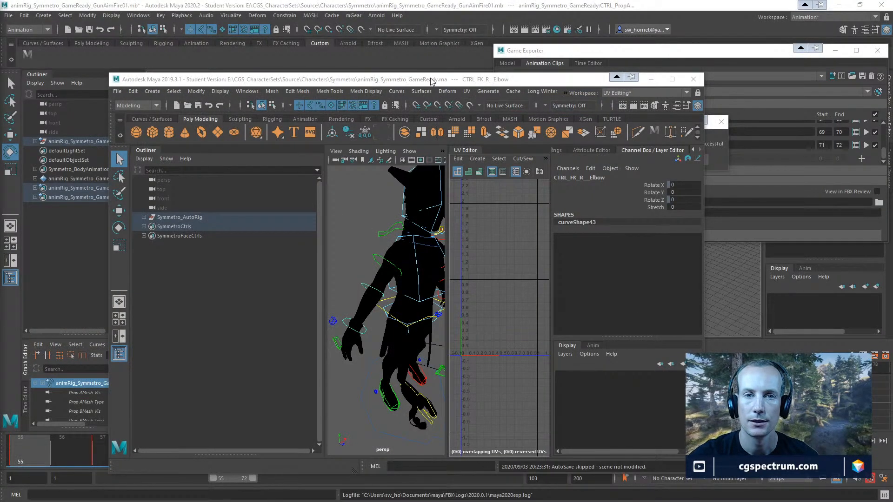
In Maya, dismiss the export message, minimize the animRig_Symmetro_GameReady_GunAimFire01.mb scene's window and close the Maya instance holding animRig_Symmetro_GameReady.ma
left_click_drag(431, 81, 450, 37)
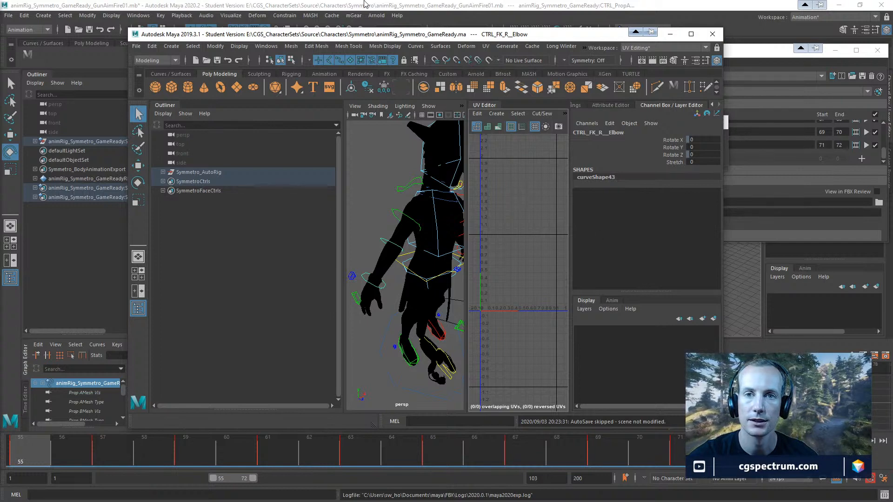
left_click(365, 4)
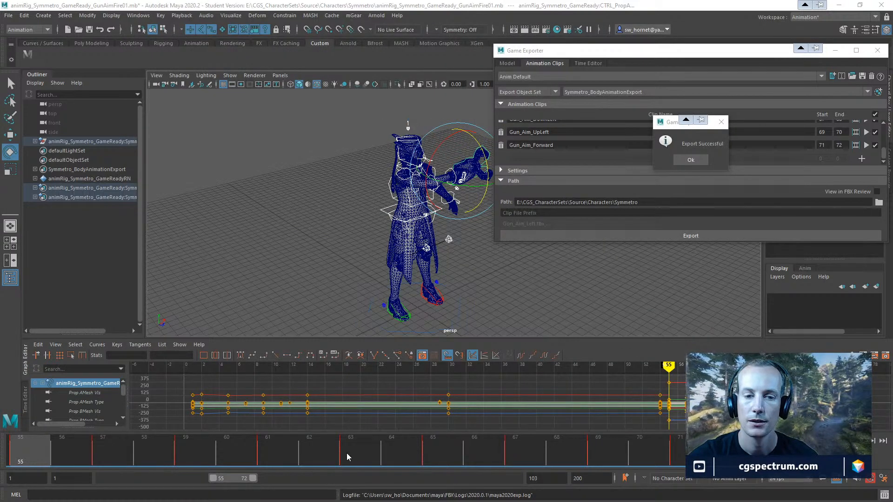
left_click(697, 160)
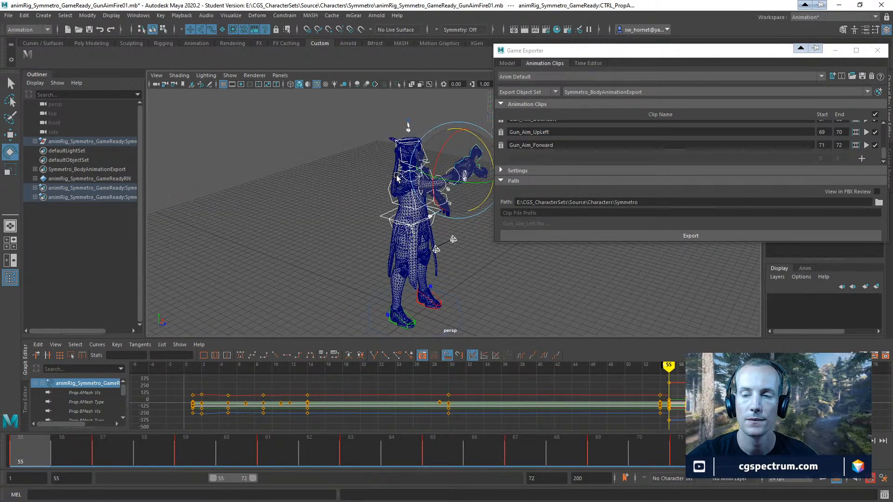
left_click(839, 5)
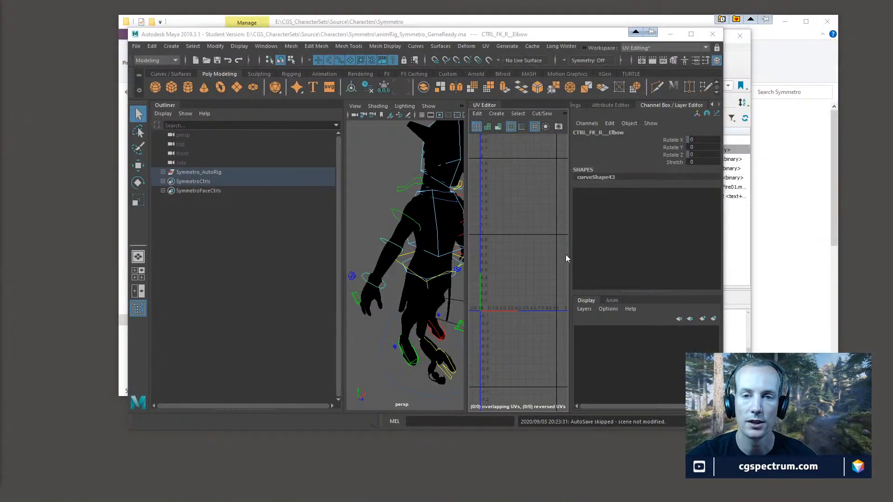
key("alt+F4")
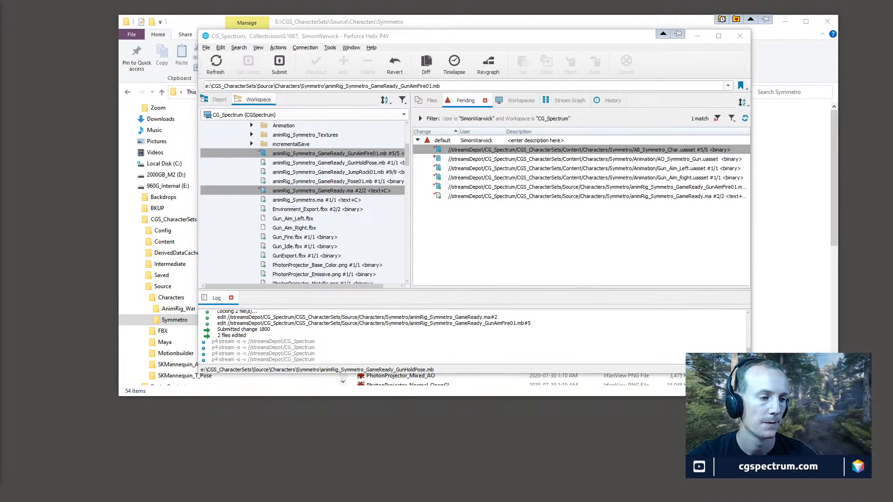
Return to Unreal Editor and close the AO_Symmetro_Gun and AB_Symmetro_Char asset editors
key("alt+Tab")
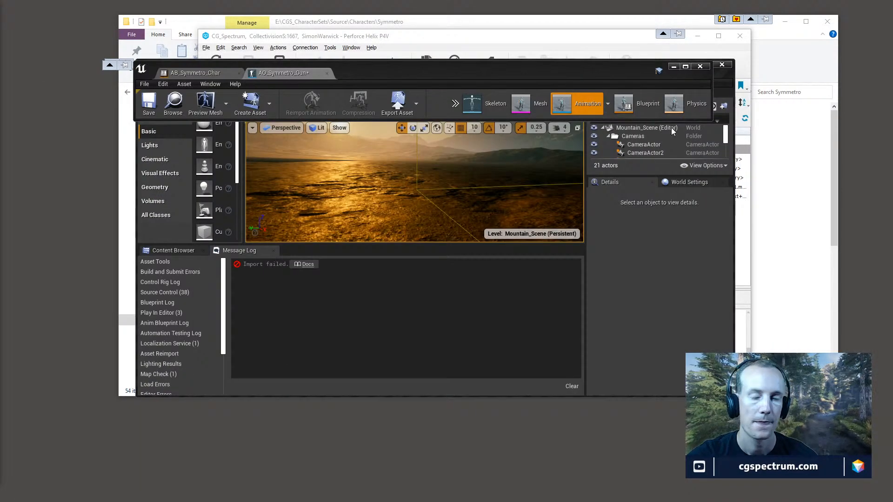
left_click(686, 67)
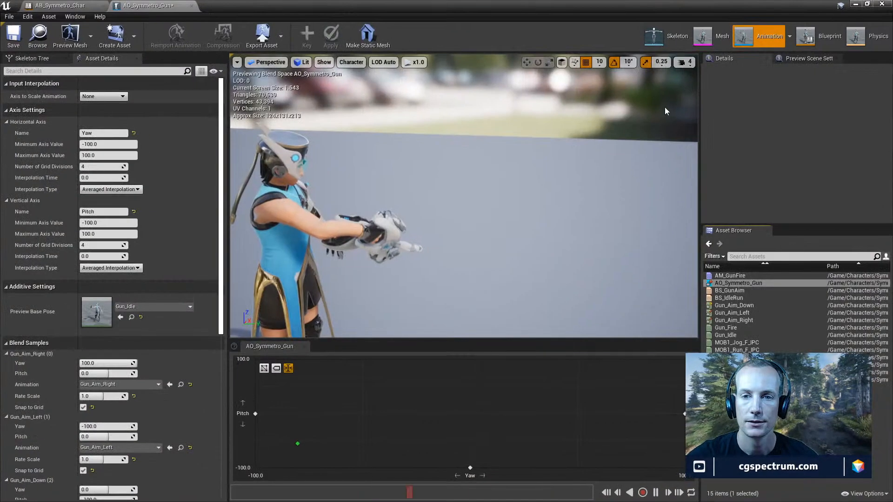
left_click(191, 5)
left_click(105, 5)
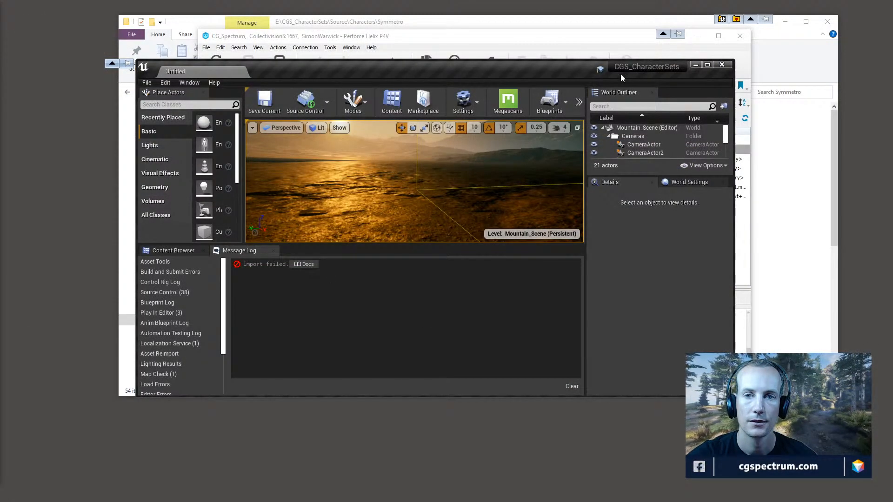
Maximize the CGS_CharacterSets editor window and open the Symmetro character's Animation asset folder
left_click(705, 64)
left_click(36, 272)
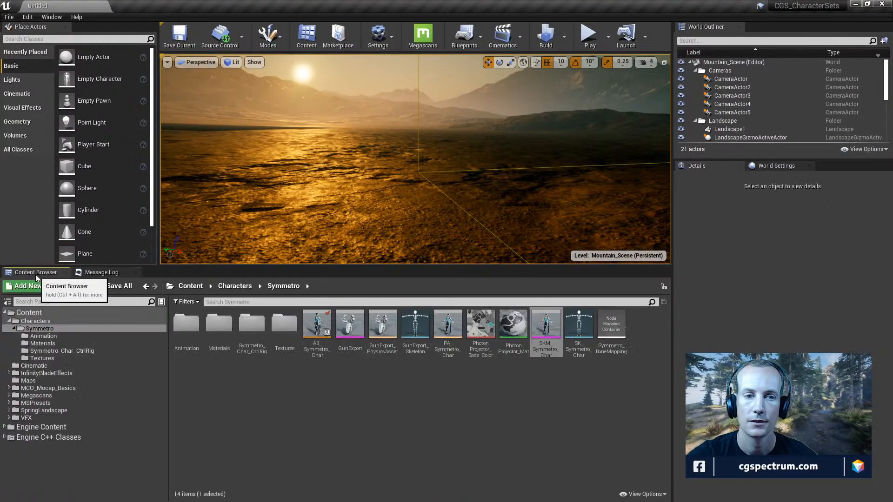
double_click(186, 325)
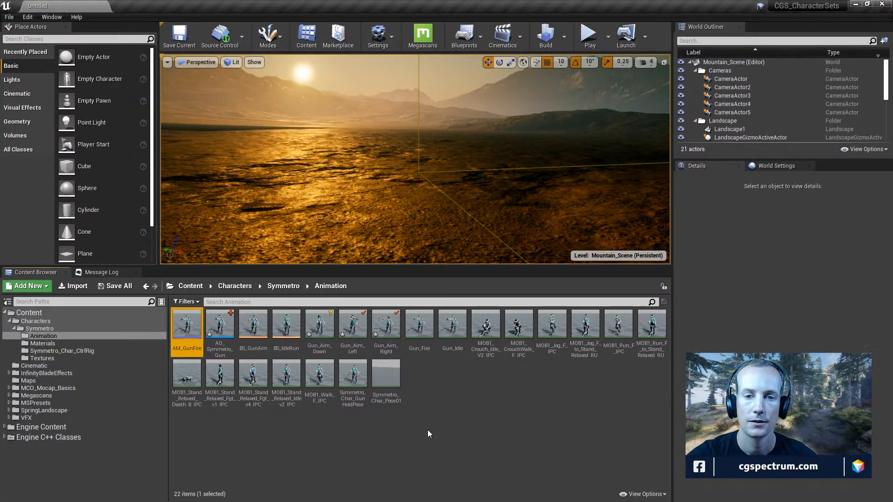
Start importing the nine files Gun_Aim_Down through Gun_Aim_UpRight into the Symmetro Animation folder, overwriting the existing Gun_Aim_Down asset
right_click(442, 411)
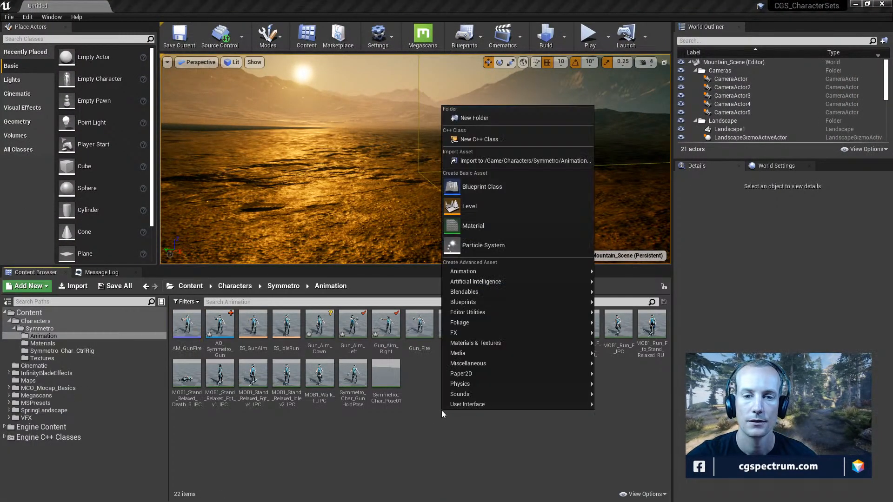
left_click(507, 162)
scroll(215, 143, "down", 1)
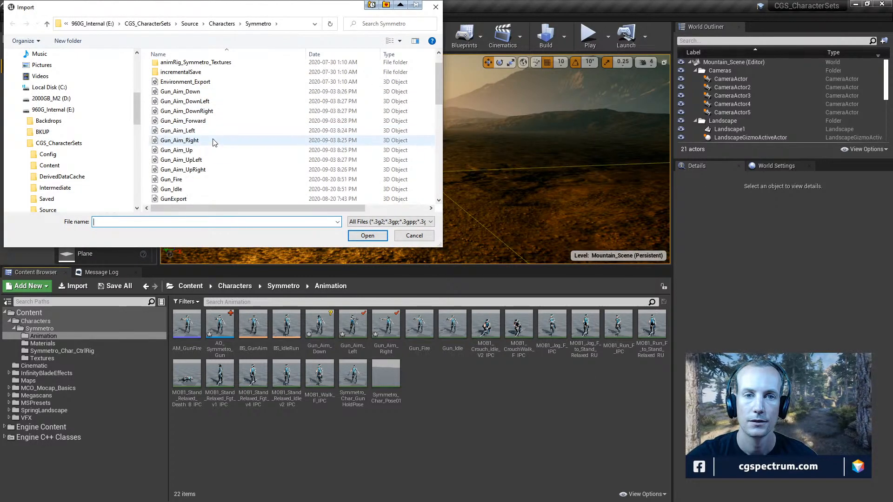
left_click(186, 92)
left_click(186, 169, "shift")
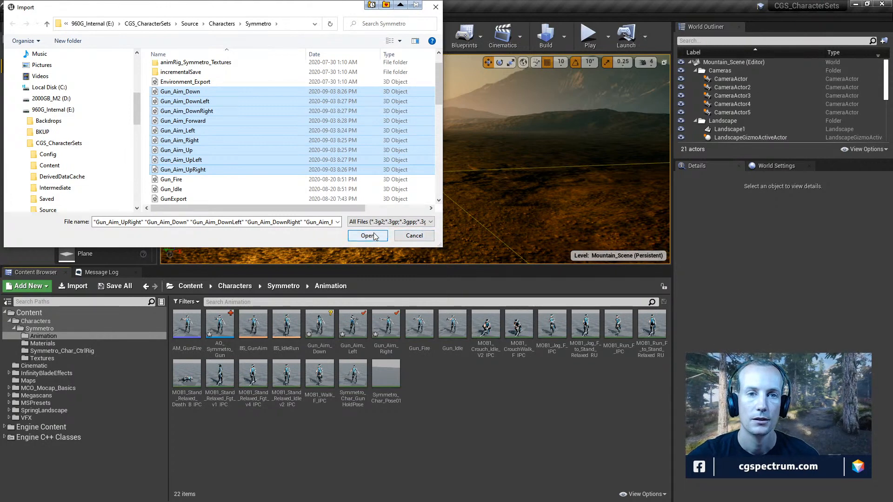
left_click(431, 208)
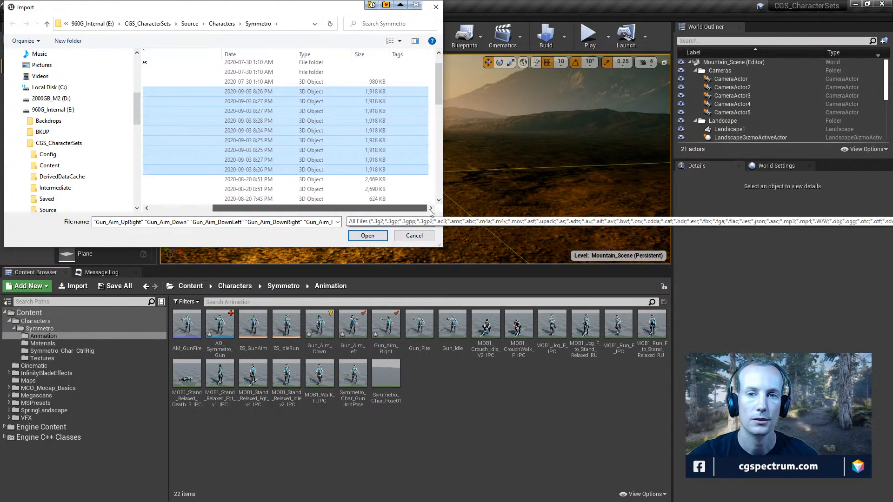
left_click_drag(419, 208, 224, 209)
left_click(367, 236)
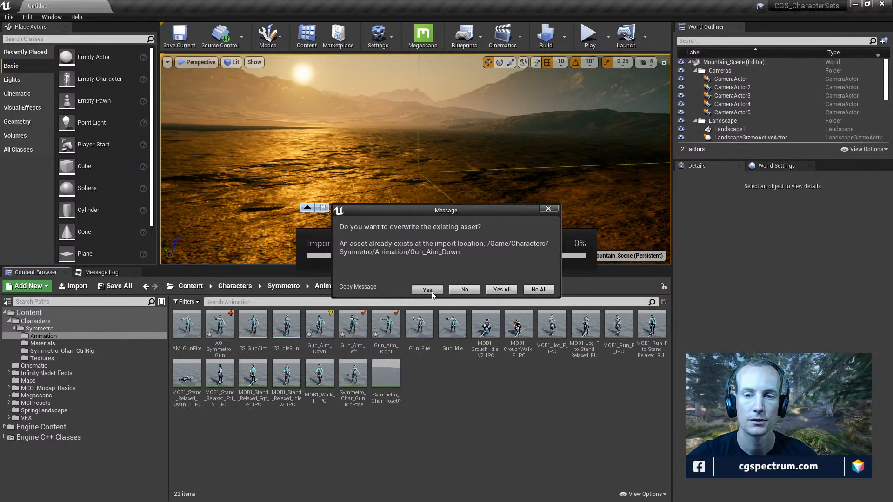
left_click(431, 291)
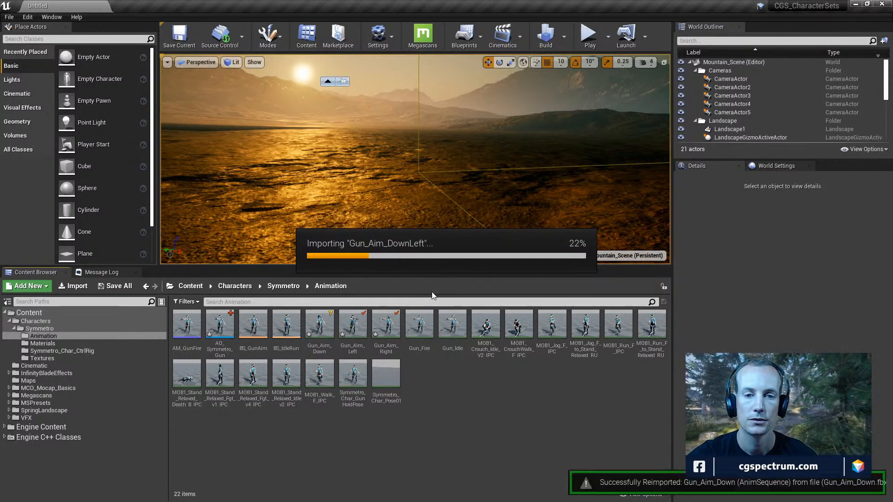
Import the remaining aim files using the SK_Symmetro_Char skeleton, overwriting existing assets such as Gun_Aim_Left and Gun_Aim_Right, and dismiss the resulting messages
left_click(488, 145)
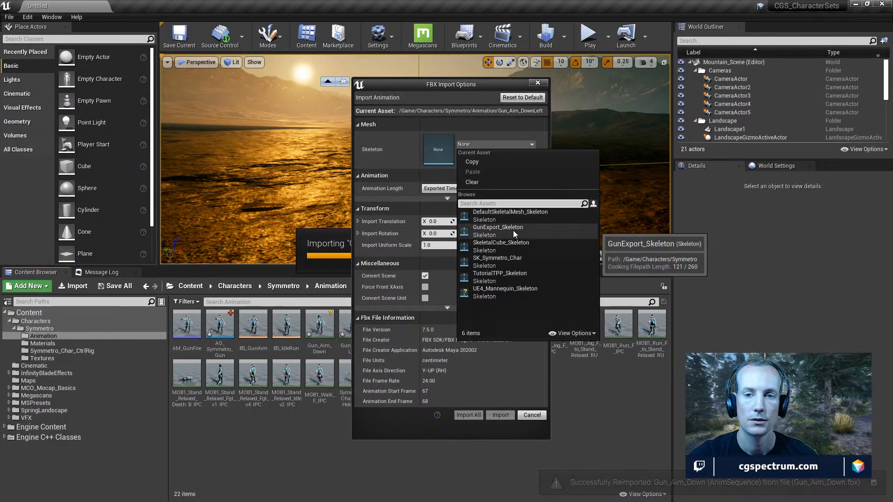
left_click(515, 264)
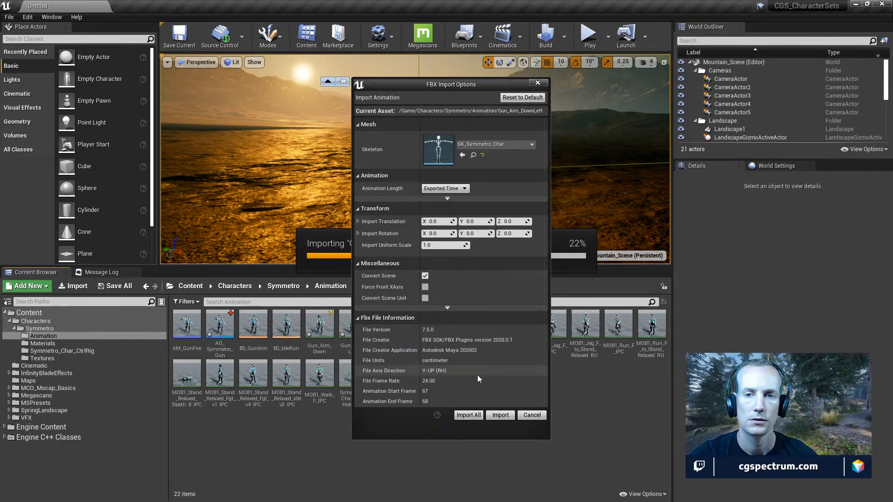
left_click(469, 416)
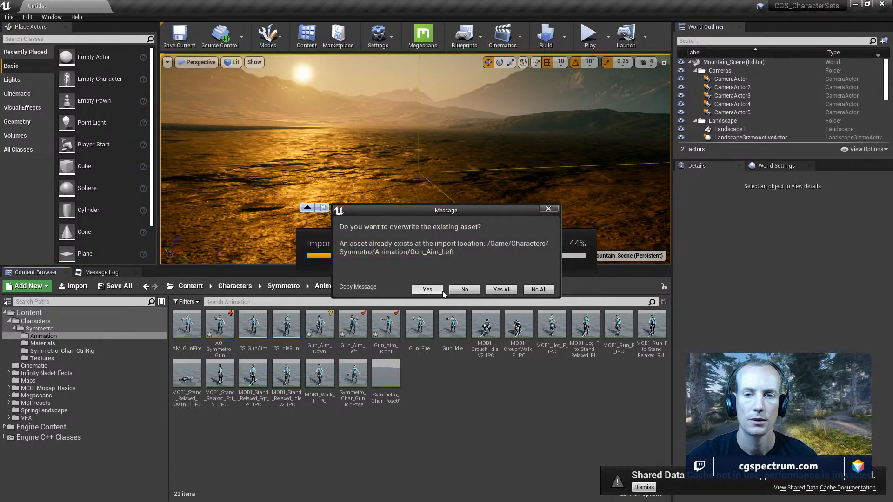
left_click(427, 289)
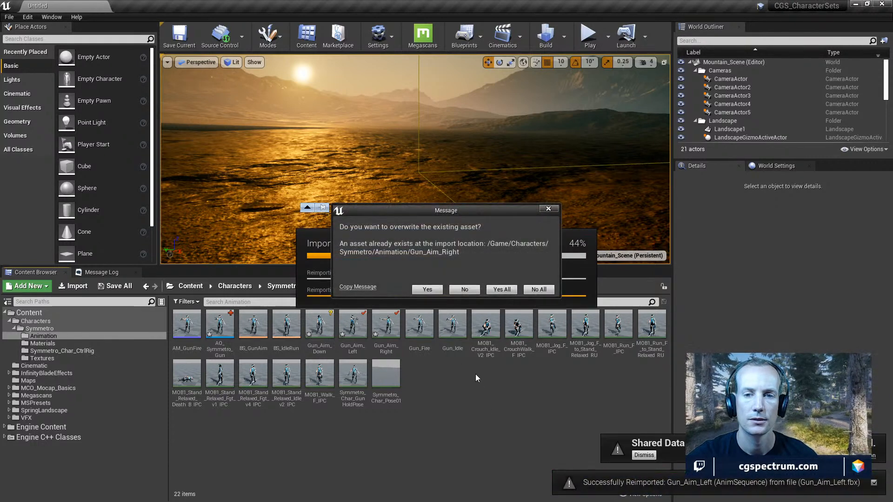
left_click(497, 288)
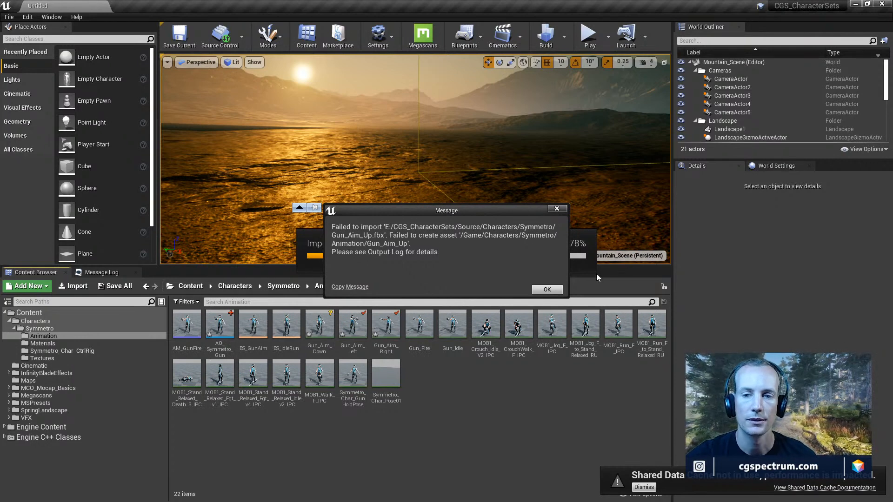
left_click(557, 289)
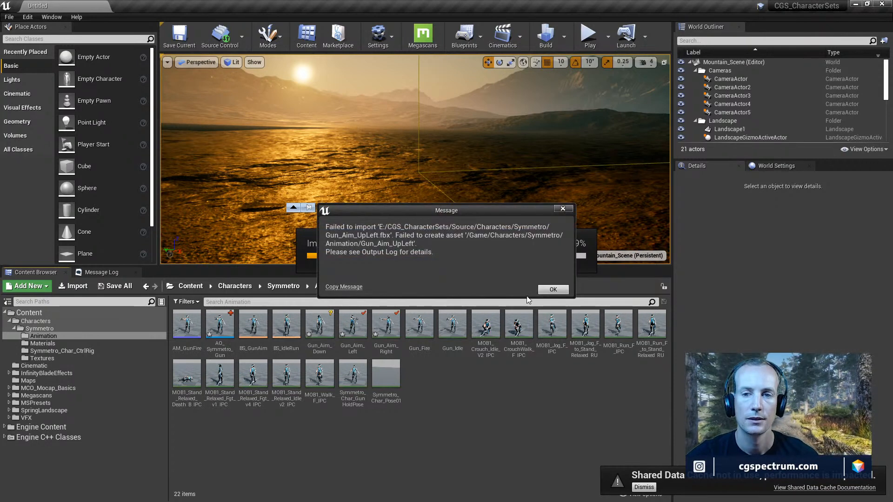
left_click(551, 291)
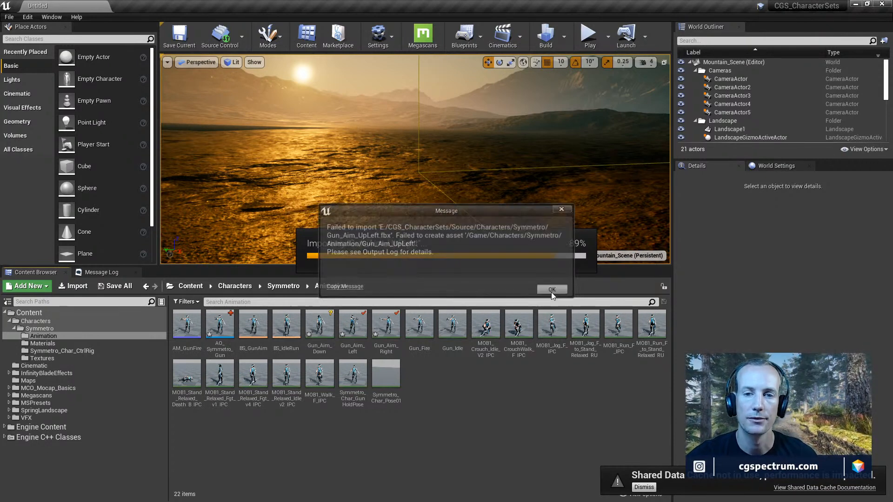
left_click(547, 289)
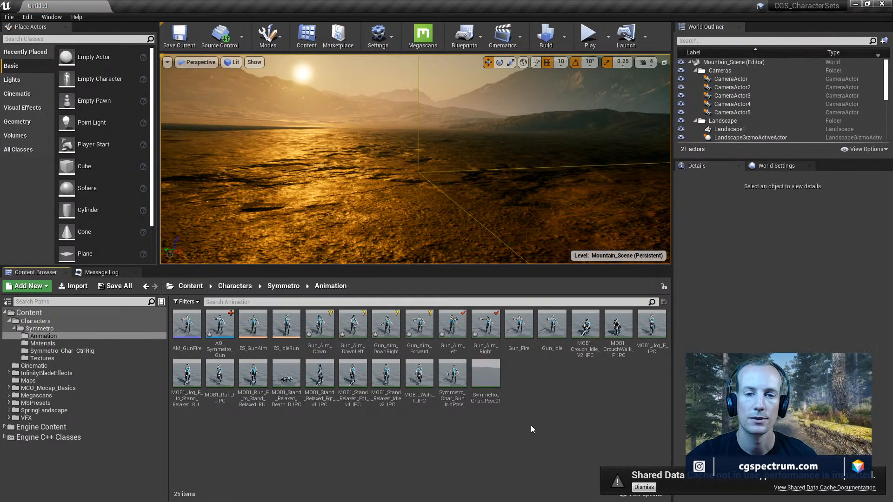
Import the Gun_Aim_UpLeft file on its own into the Animation folder with the SK_Symmetro_Char skeleton
right_click(546, 371)
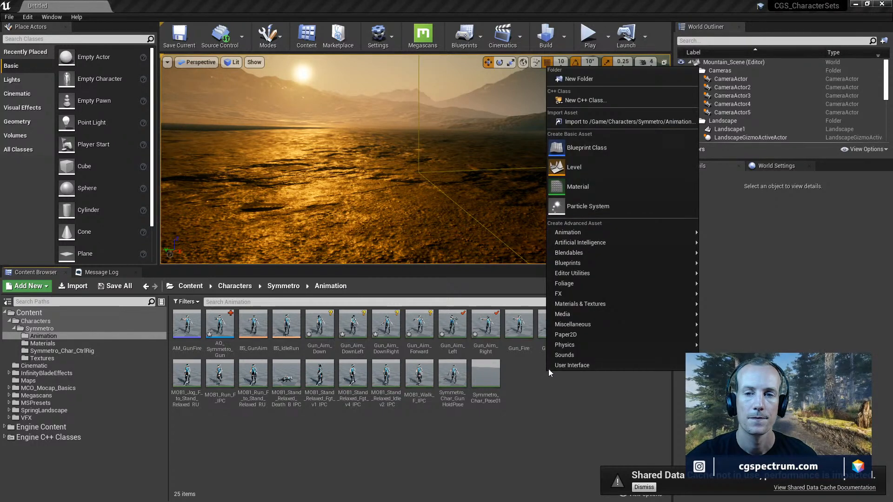
left_click(577, 122)
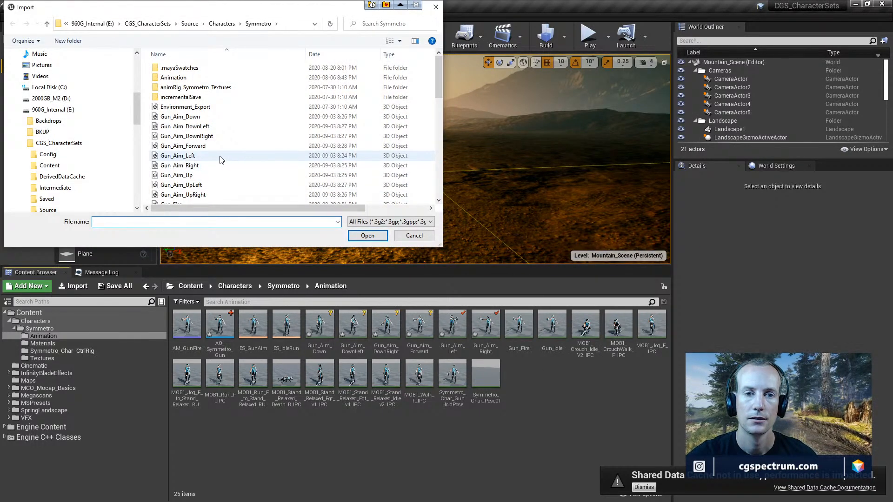
left_click(201, 186)
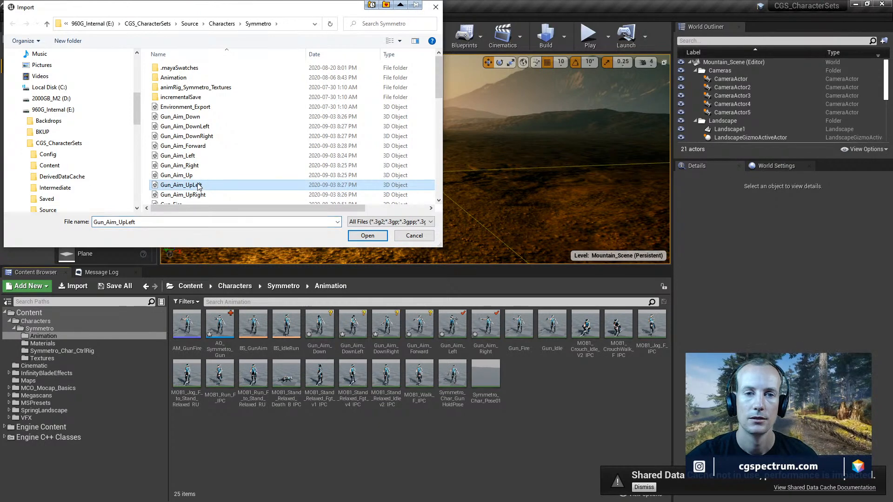
left_click(368, 236)
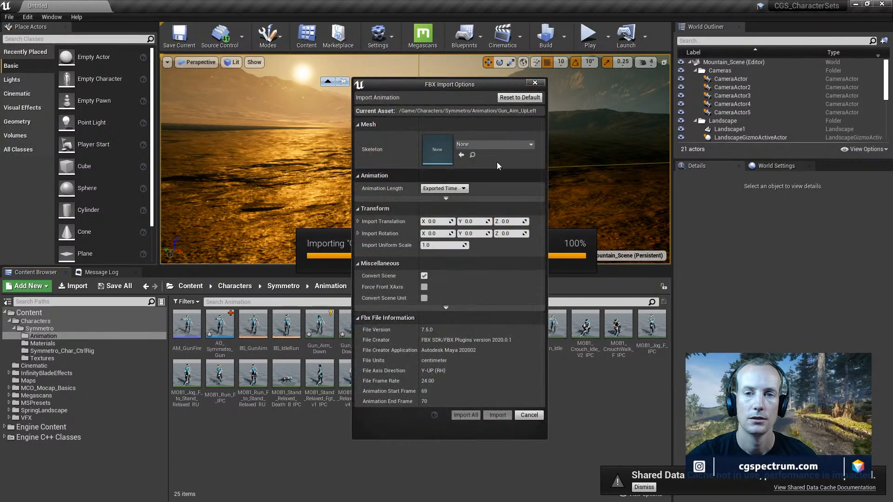
left_click(495, 146)
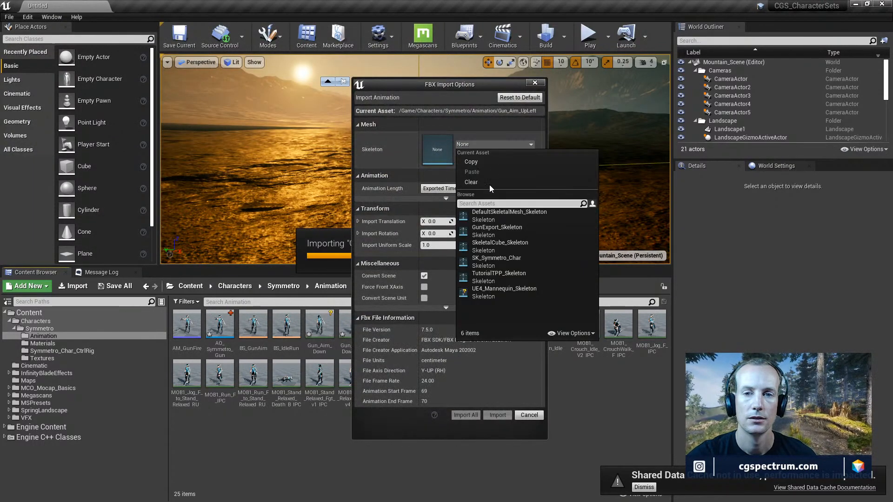
left_click(495, 258)
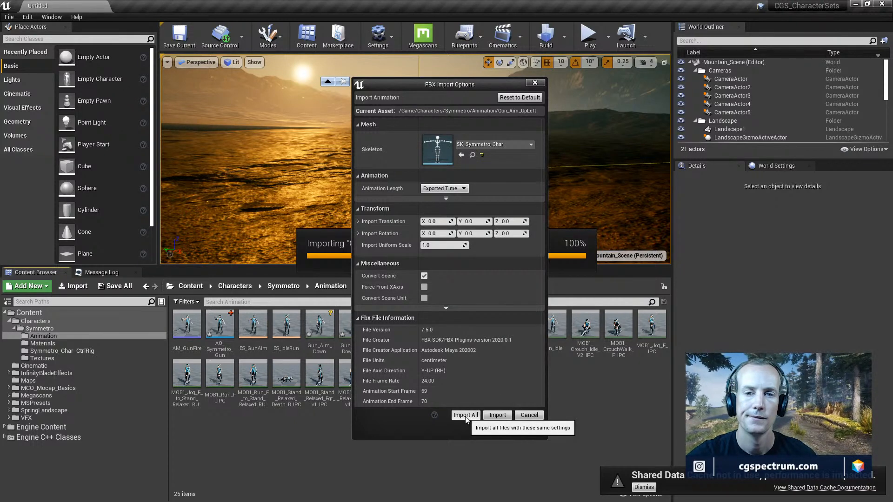
left_click(465, 415)
Import the Gun_Aim_UpRight file with the SK_Symmetro_Char skeleton and save all modified animation assets
right_click(575, 363)
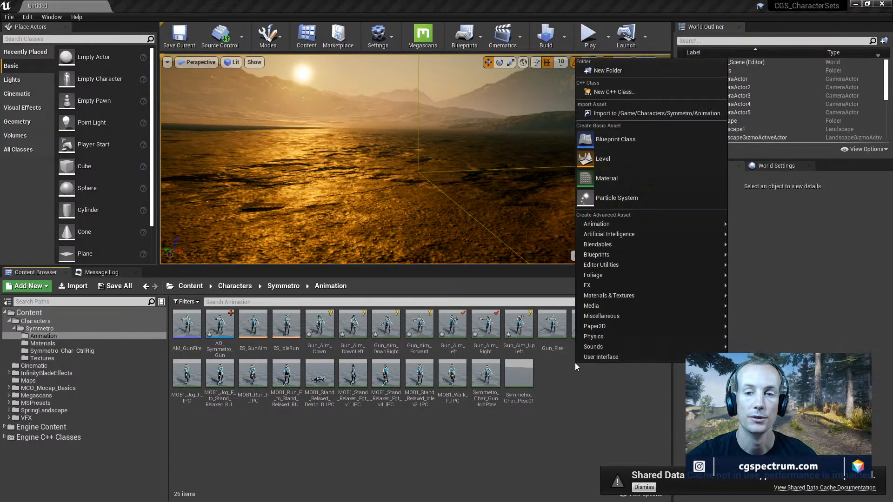
left_click(621, 114)
scroll(247, 149, "down", 4)
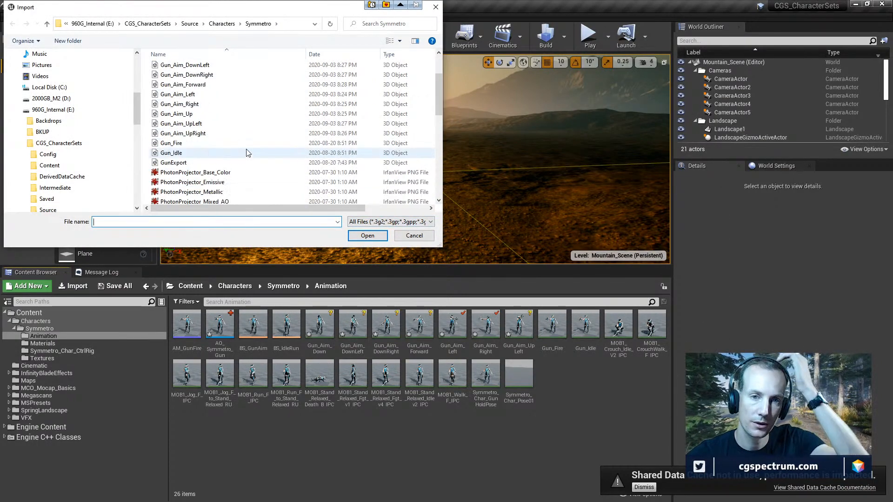
left_click(195, 133)
left_click(367, 237)
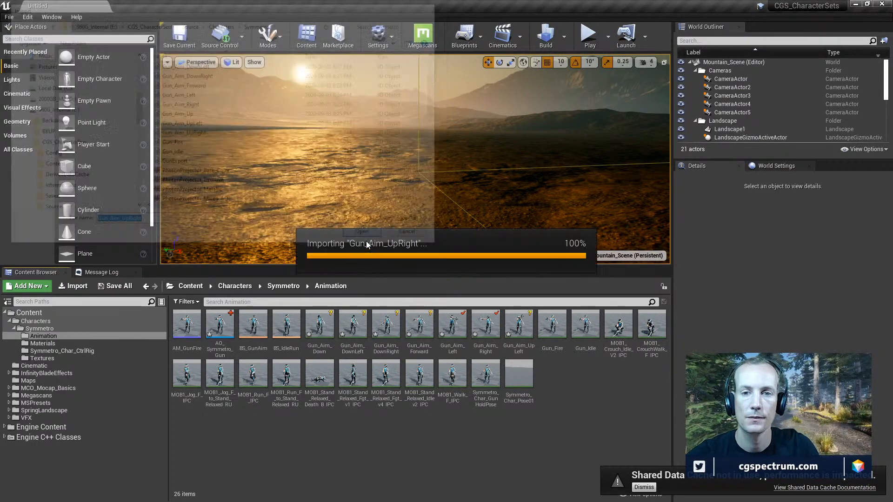
left_click(483, 144)
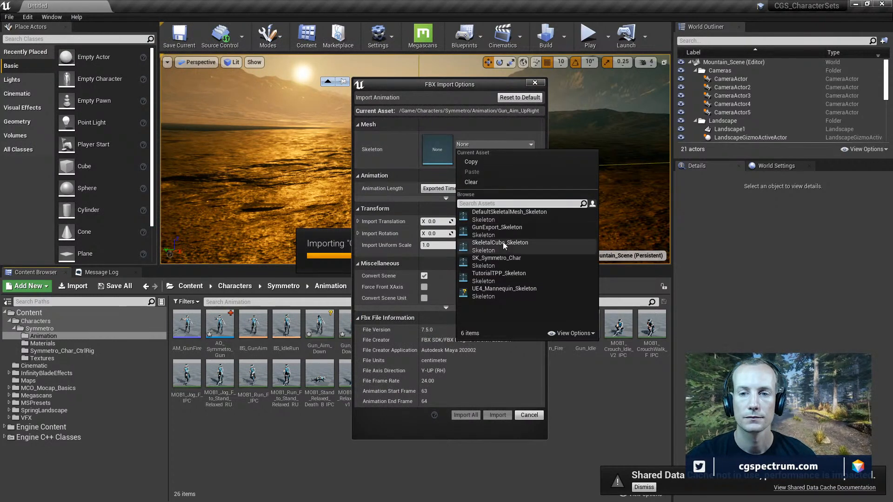
left_click(501, 259)
left_click(465, 415)
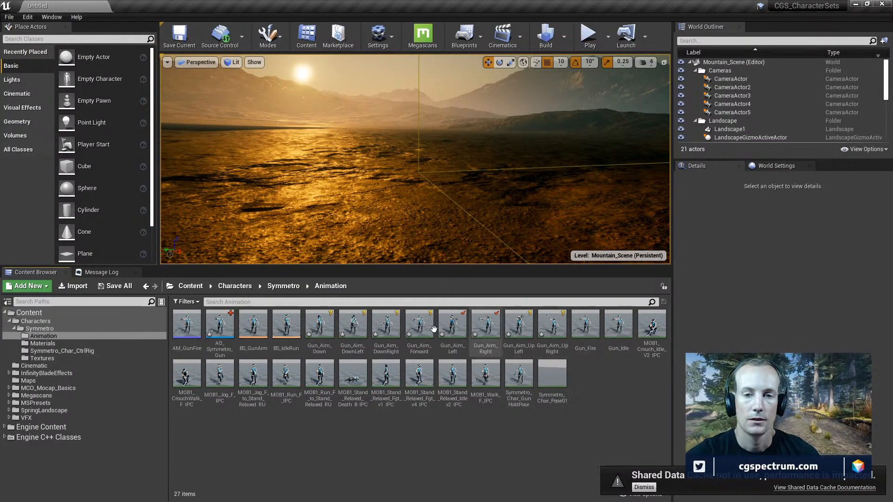
left_click(116, 286)
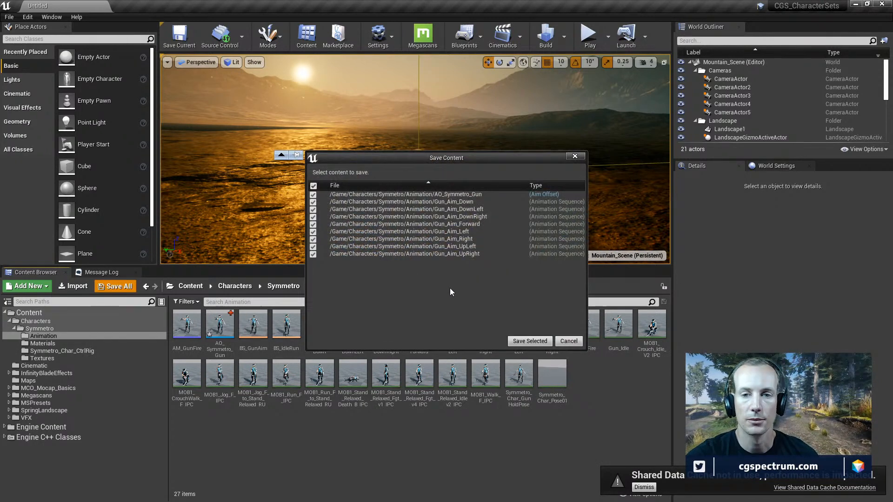
left_click(529, 341)
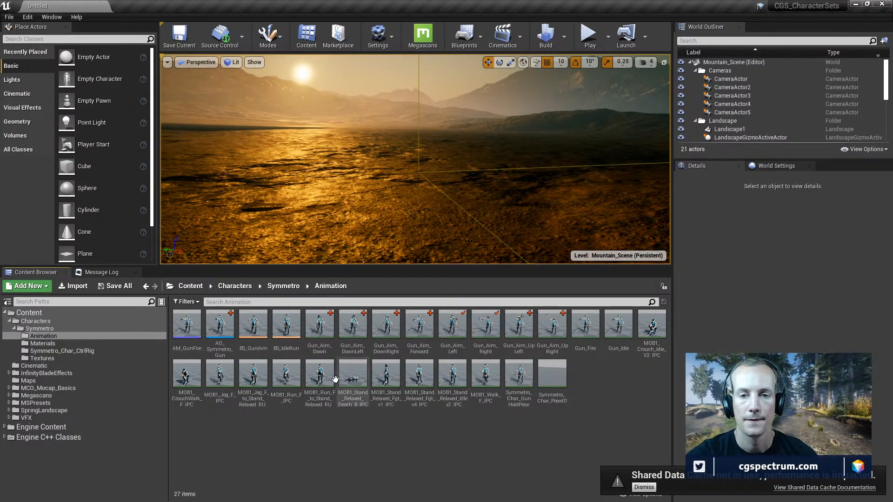
Open the Gun_Aim_Down animation in the animation editor and switch to the Gun_Aim_DownLeft animation
double_click(319, 343)
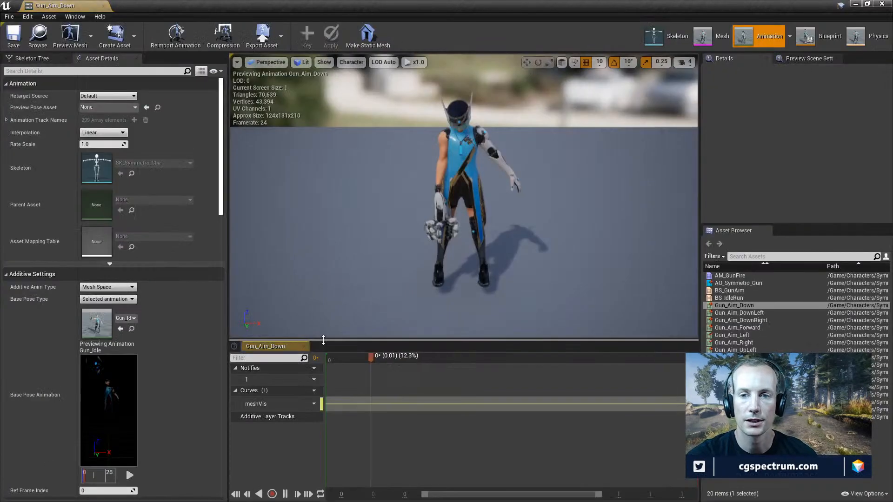
double_click(758, 320)
double_click(757, 313)
Set Gun_Aim_DownLeft's Additive Anim Type to Mesh Space and its Base Pose Type to Selected animation frame
left_click(107, 287)
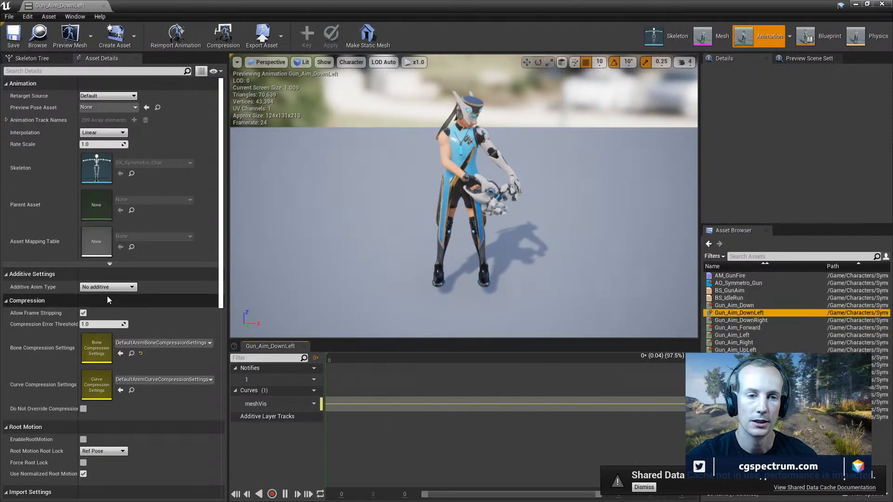
left_click(107, 308)
left_click(107, 299)
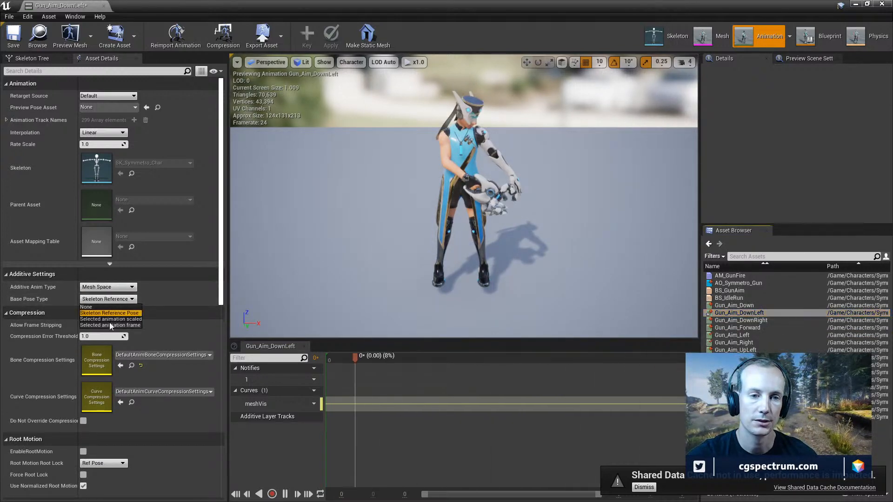
left_click(106, 324)
Set Gun_Aim_DownLeft's Base Pose Animation to Gun_Aim_Forward
left_click(122, 318)
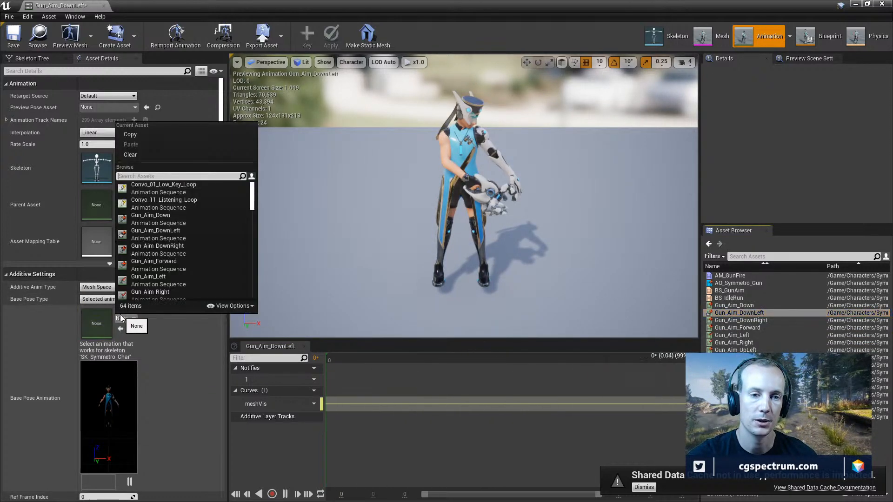
scroll(200, 258, "down", 3)
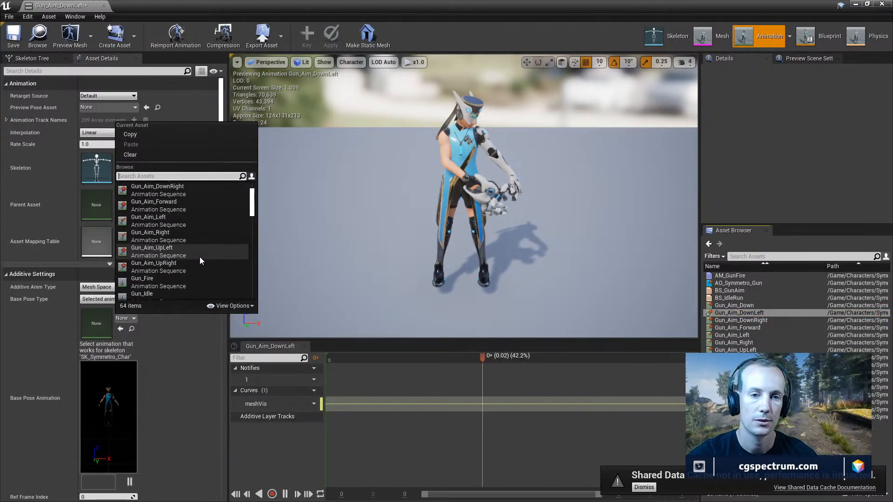
scroll(200, 258, "up", 3)
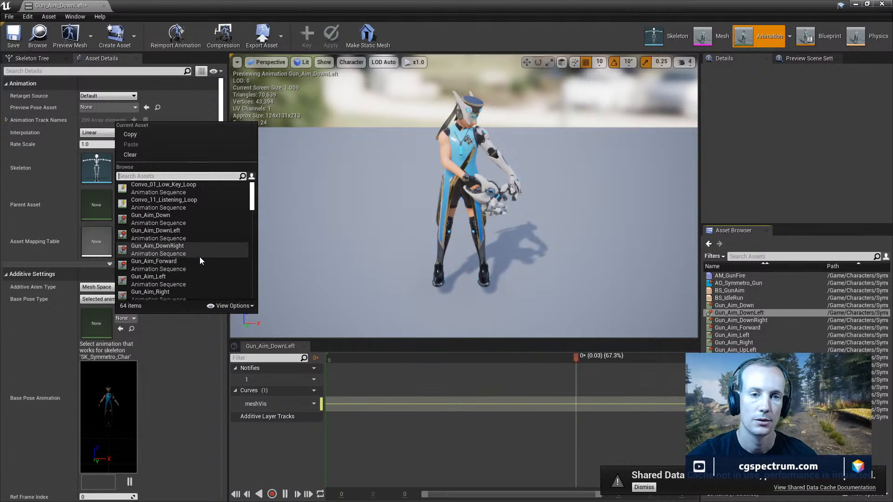
left_click(165, 250)
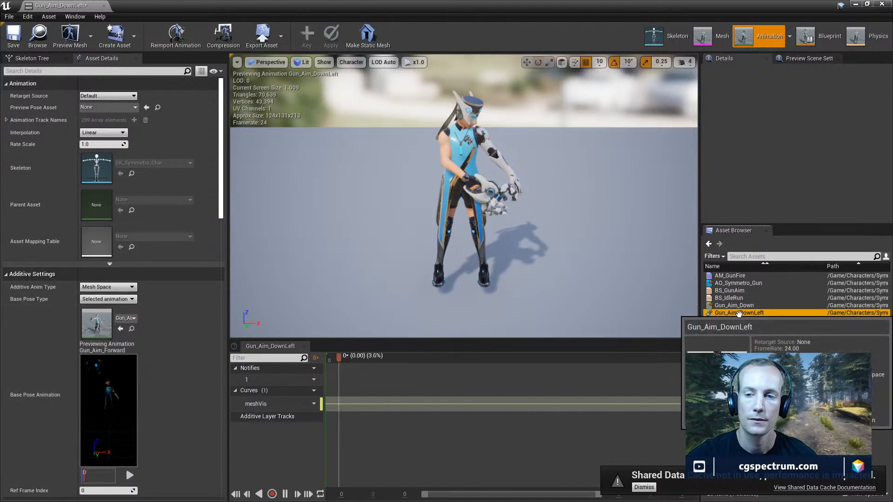
Make Gun_Aim_DownRight a Mesh Space additive using Selected animation frame, with Gun_Aim_Forward as its base pose animation
left_click(741, 320)
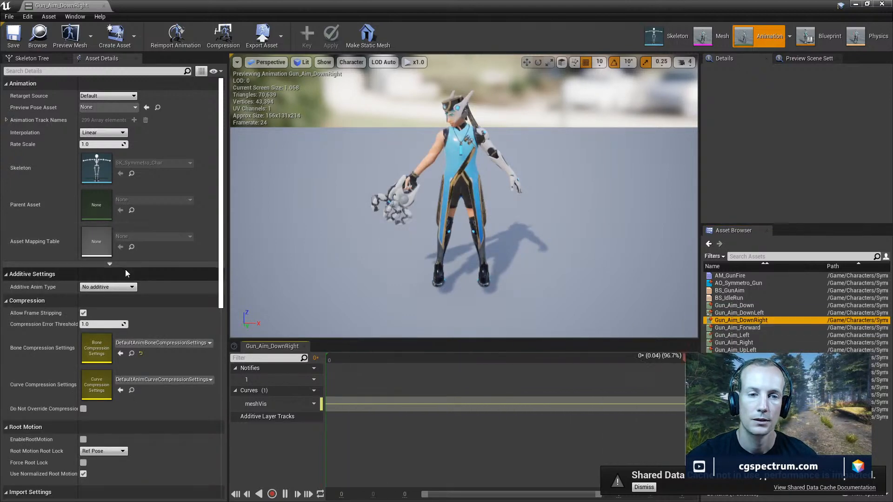
left_click(114, 287)
left_click(112, 310)
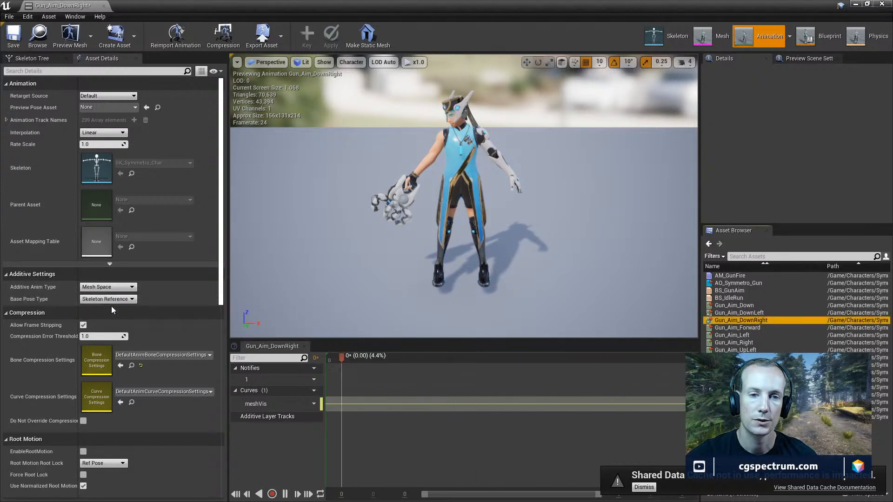
left_click(108, 300)
left_click(112, 315)
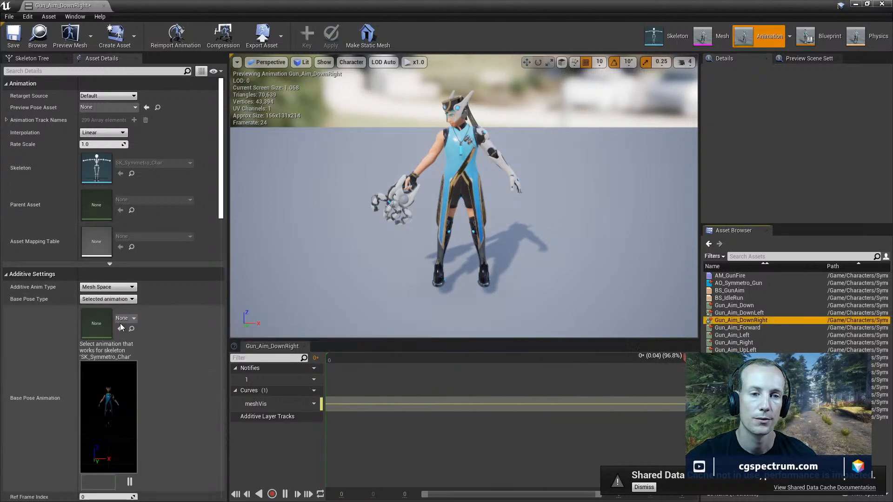
left_click(126, 321)
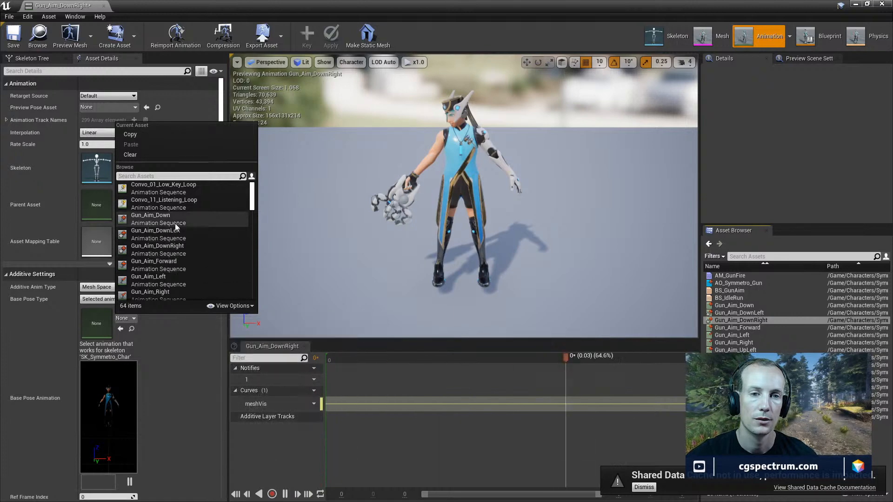
left_click(178, 265)
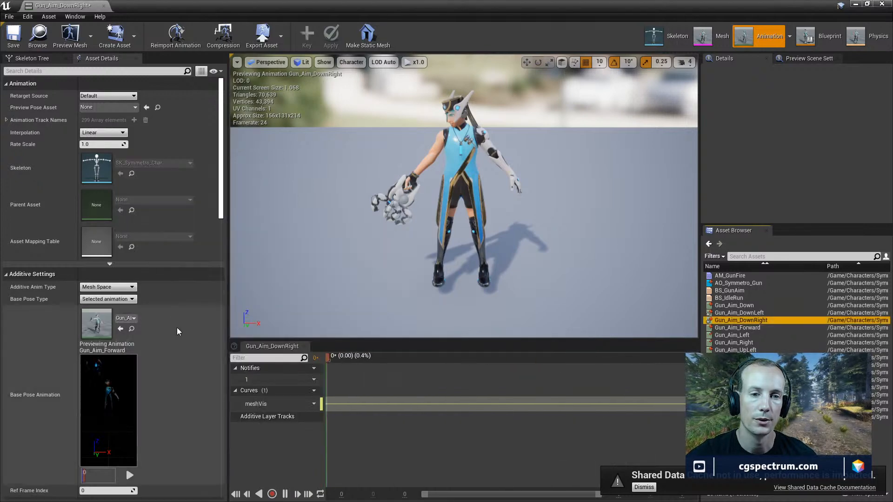
Make Gun_Aim_Forward a Mesh Space additive using Selected animation frame, with Gun_Aim_Forward itself as the base pose animation
double_click(760, 328)
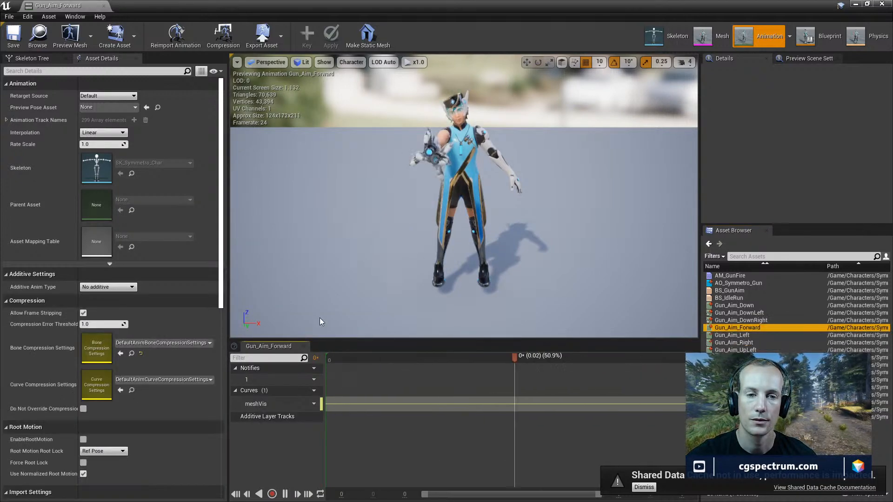
left_click(127, 287)
left_click(119, 307)
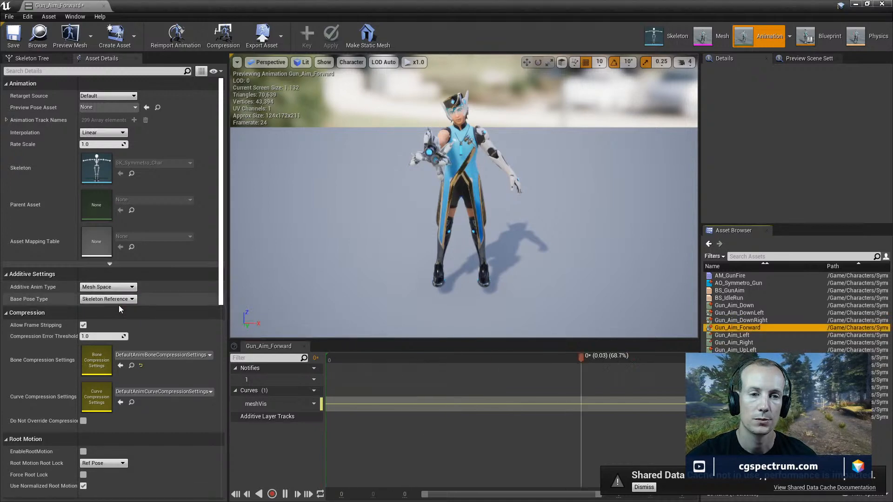
left_click(125, 299)
left_click(120, 325)
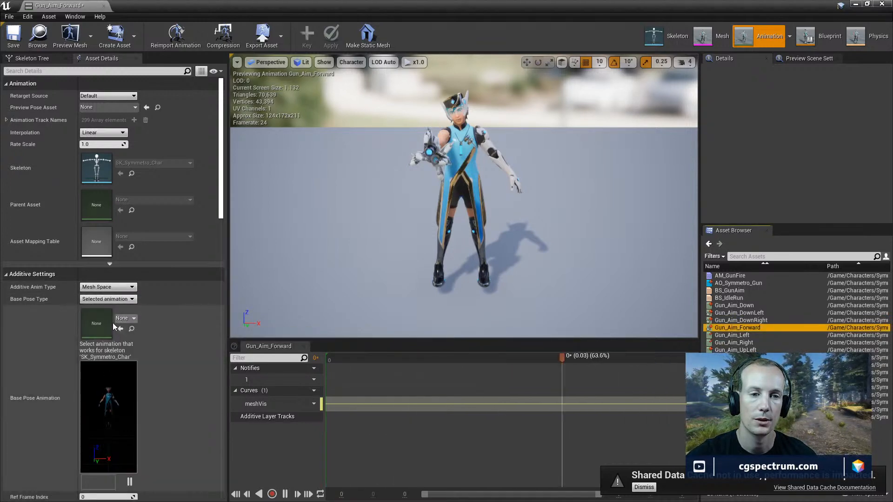
left_click(127, 318)
left_click(175, 263)
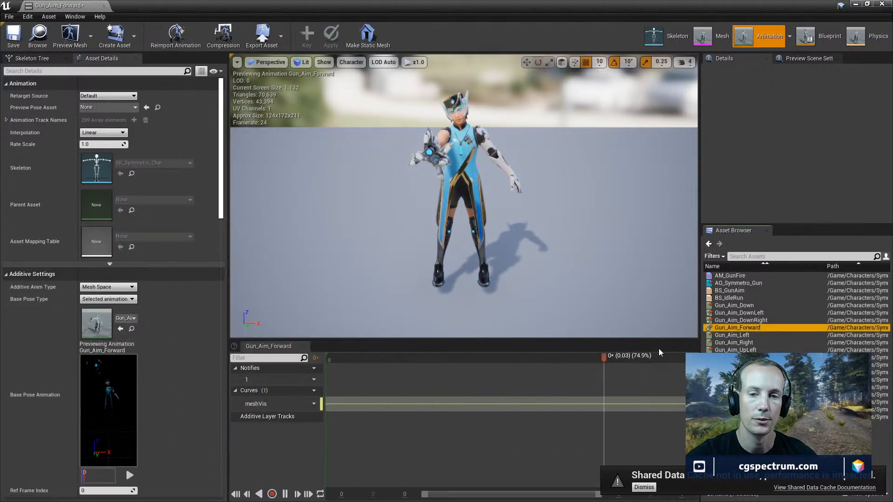
Open Gun_Aim_Left and set its Base Pose Animation to Gun_Aim_Forward
double_click(738, 336)
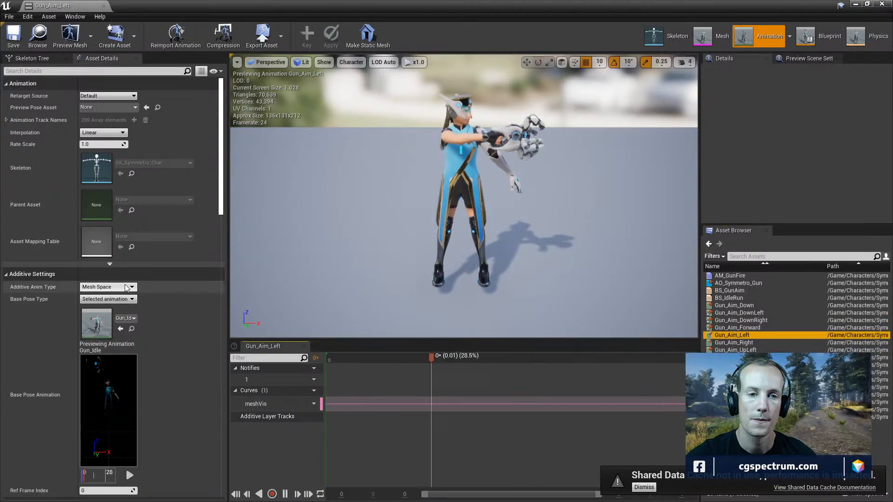
left_click(127, 318)
scroll(186, 233, "up", 2)
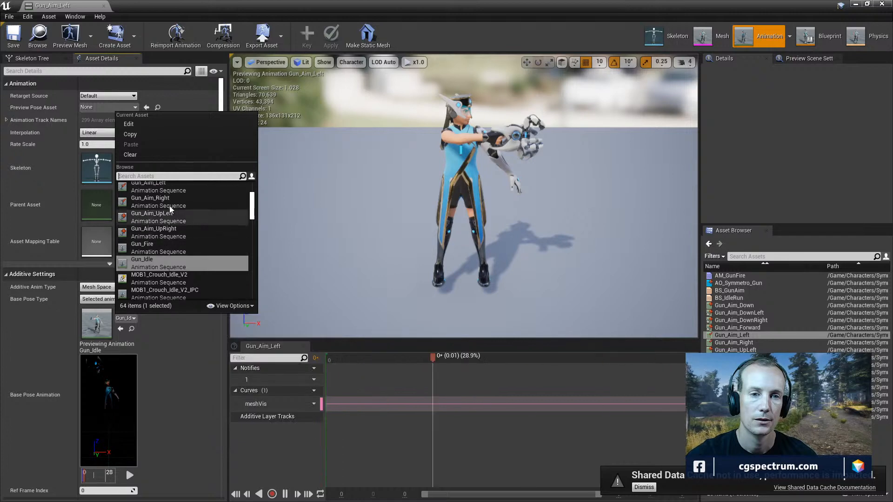
scroll(187, 242, "down", 1)
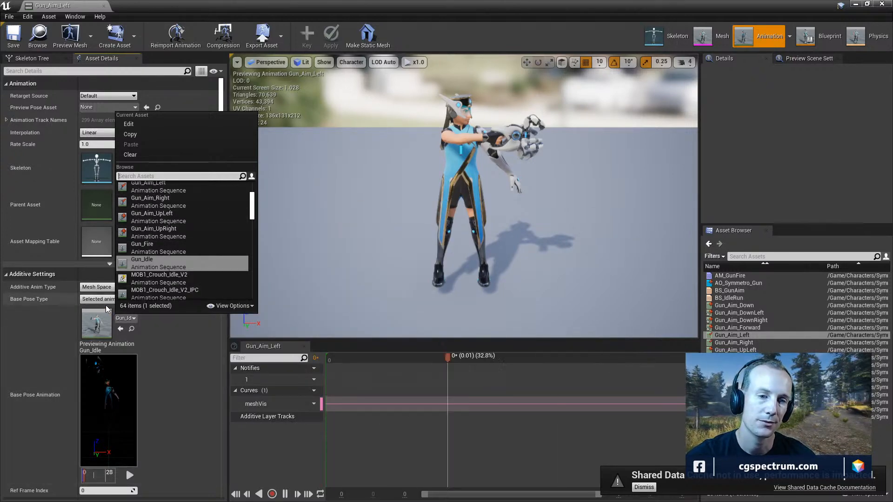
scroll(196, 222, "up", 1)
scroll(196, 218, "up", 1)
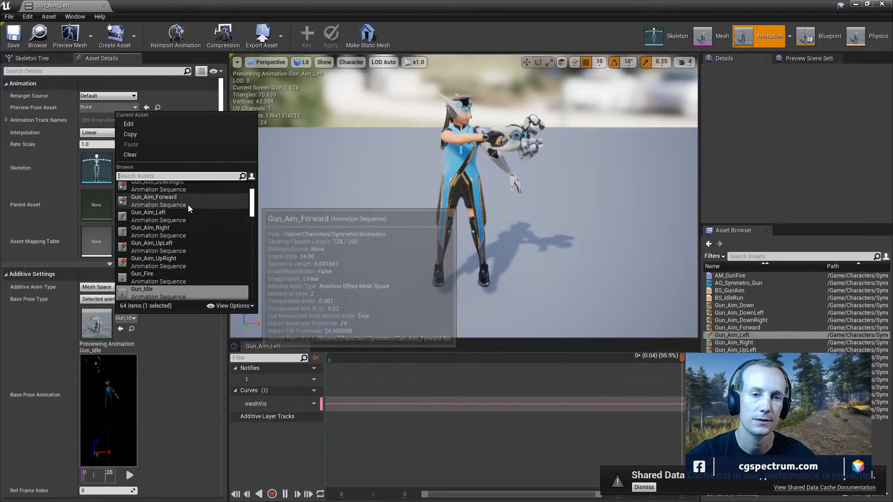
left_click(187, 205)
Open the AO_Symmetro_Gun aim offset and preview the character's aim with the preview pin at the -100 Yaw edge
double_click(740, 283)
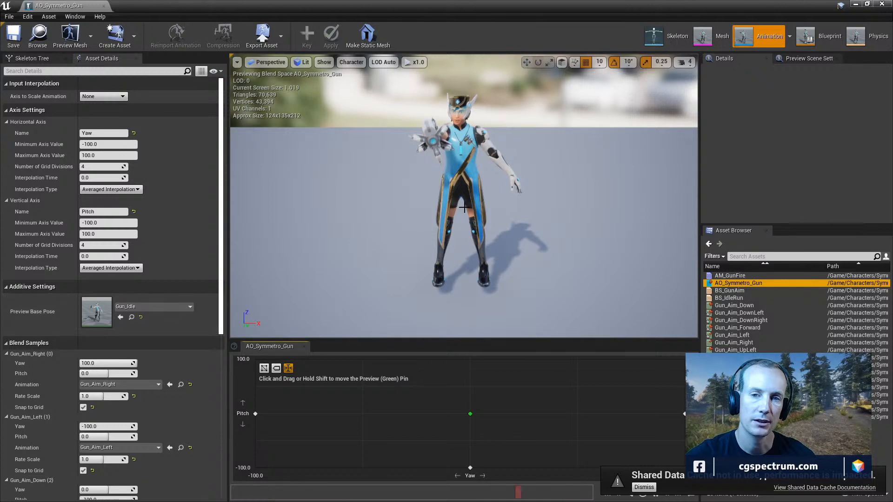
left_click_drag(354, 219, 419, 214)
right_click_drag(419, 215, 466, 207)
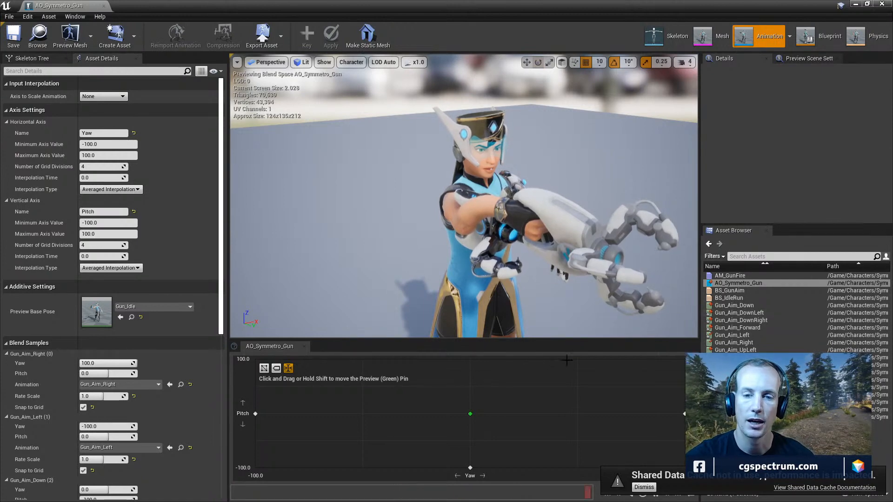
left_click_drag(469, 414, 222, 430)
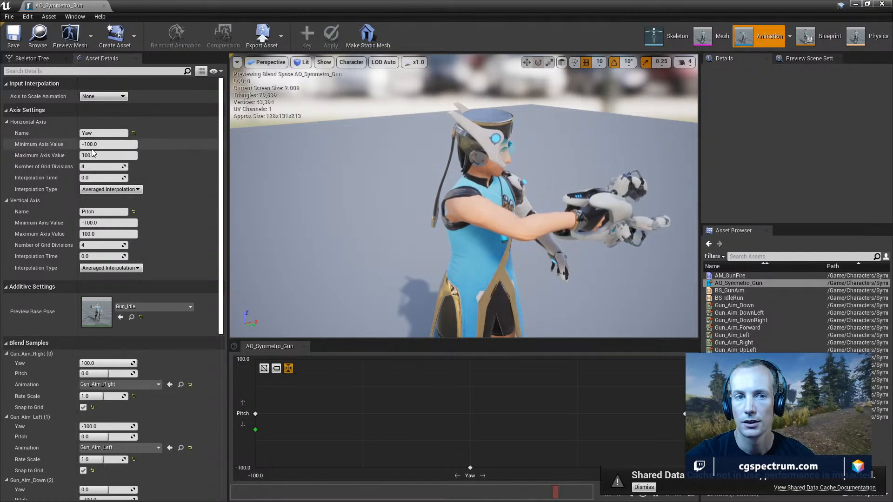
Open Gun_Aim_Right and set its Base Pose Animation to Gun_Aim_Forward
double_click(757, 343)
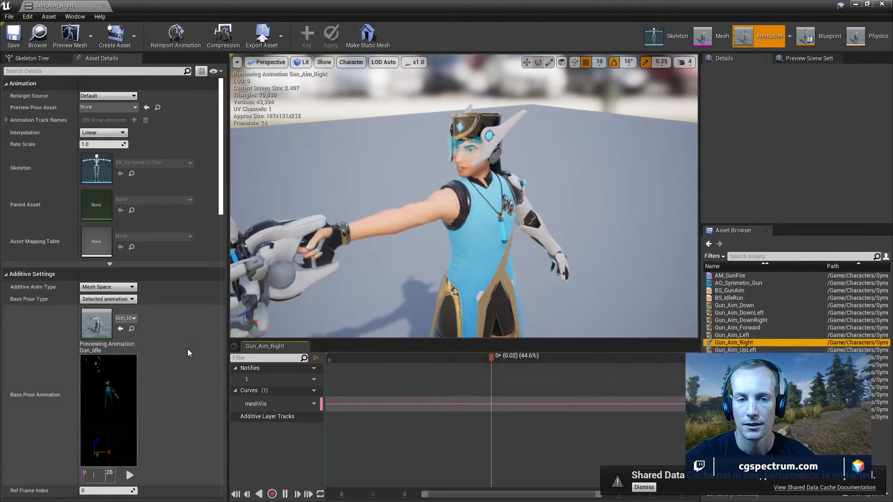
left_click(128, 318)
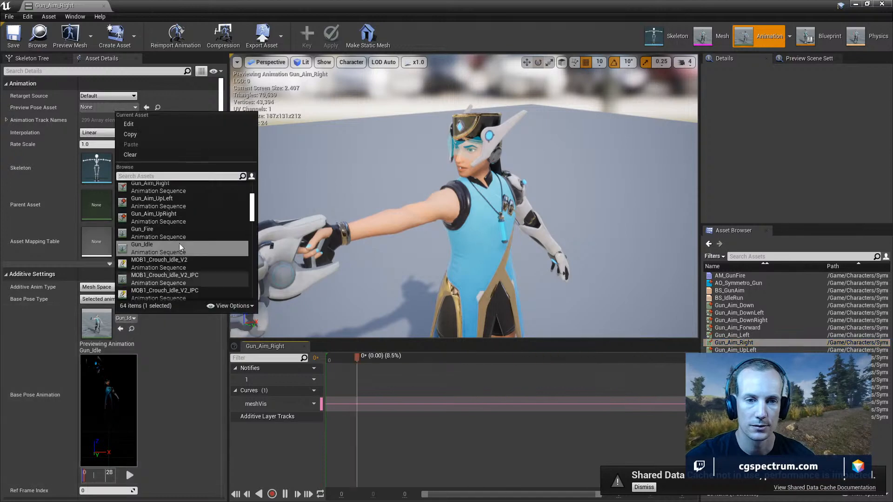
scroll(188, 227, "up", 5)
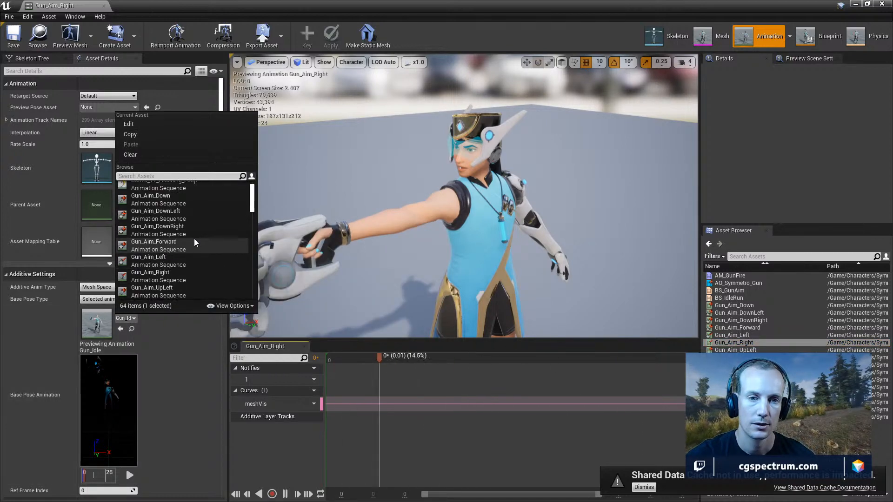
scroll(193, 242, "down", 1)
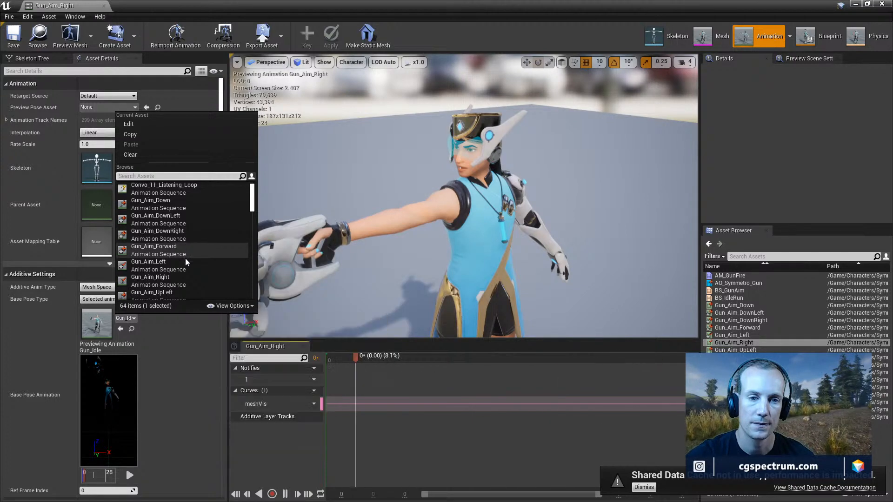
left_click(174, 250)
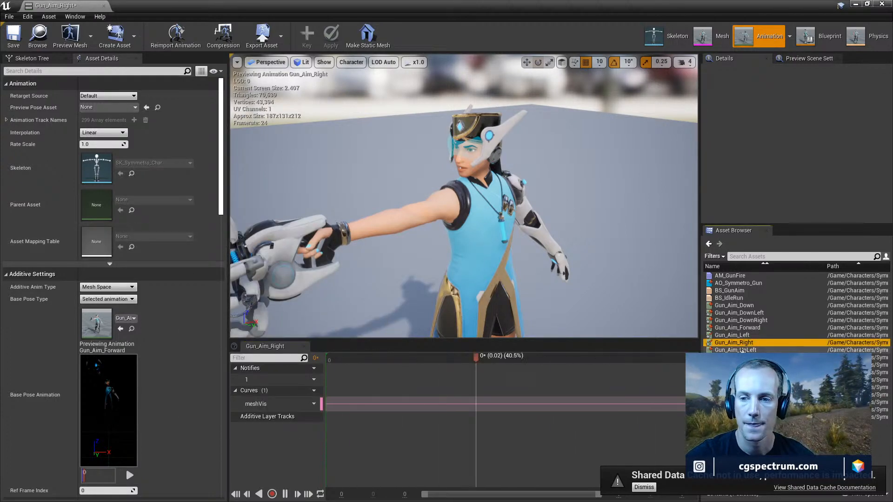
Make Gun_Aim_UpLeft a Mesh Space additive using Selected animation frame, with Gun_Aim_Forward as its base pose animation
double_click(741, 350)
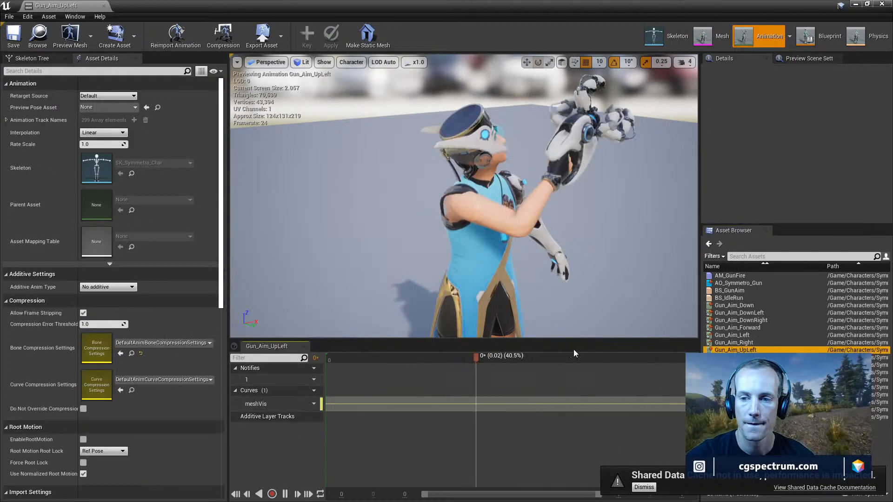
left_click(108, 287)
left_click(108, 307)
left_click(108, 300)
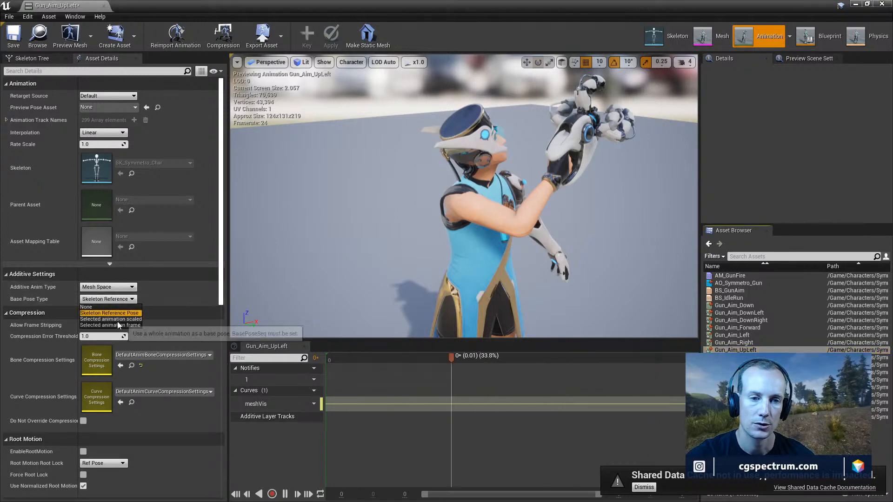
left_click(119, 326)
left_click(126, 318)
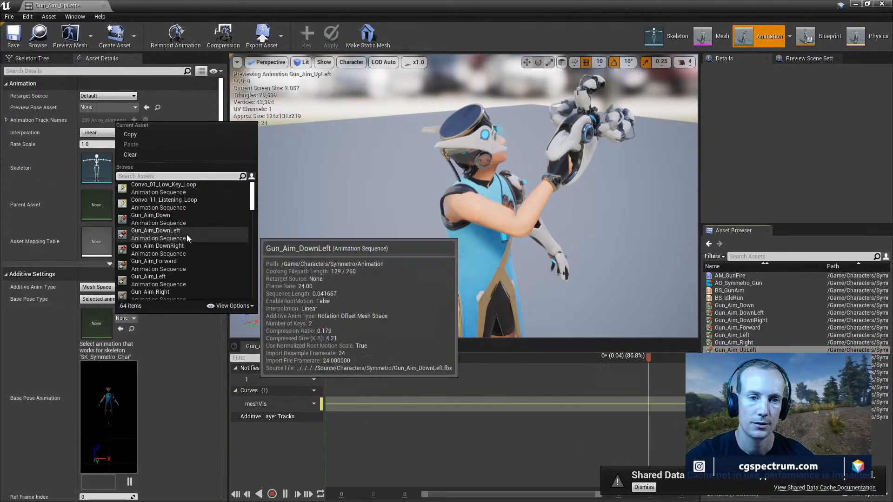
left_click(182, 265)
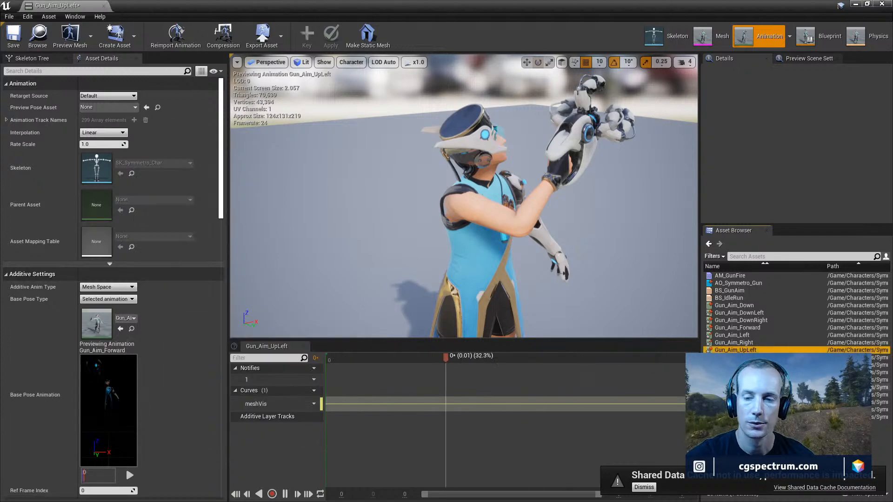
Make Gun_Aim_UpRight a Mesh Space additive using Selected animation frame, with Gun_Aim_Forward as its base pose animation
double_click(736, 357)
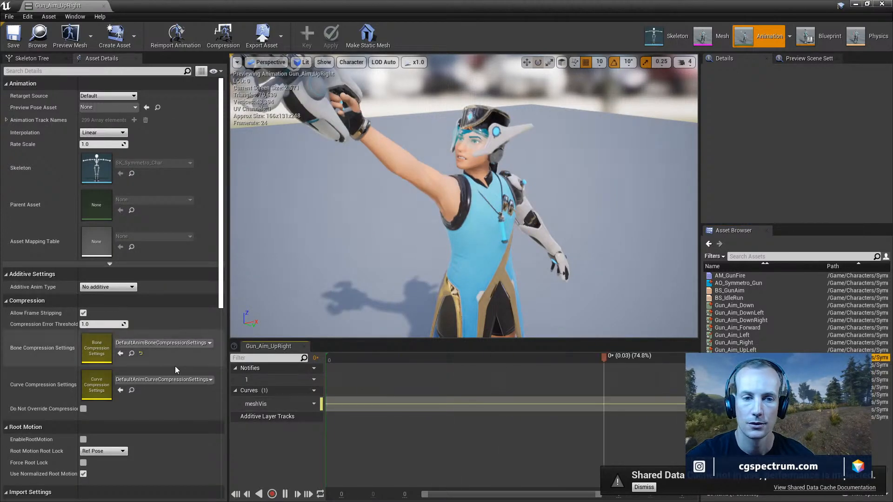
left_click(121, 287)
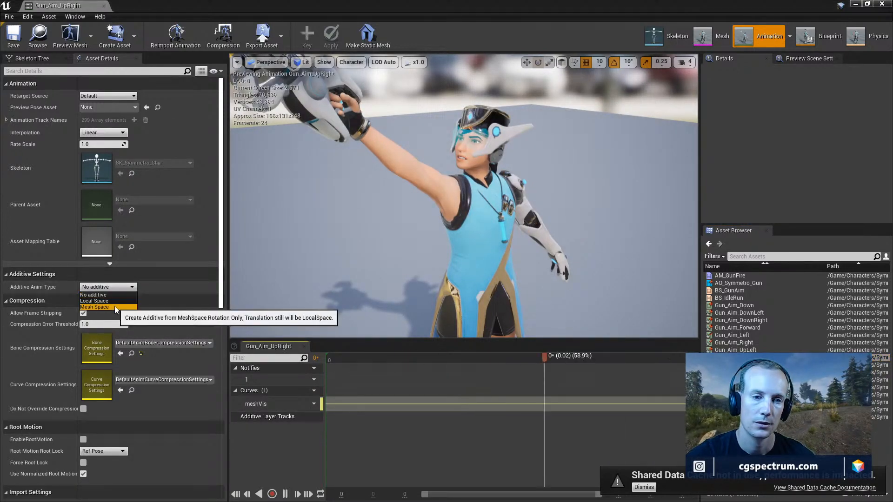
left_click(118, 307)
left_click(134, 300)
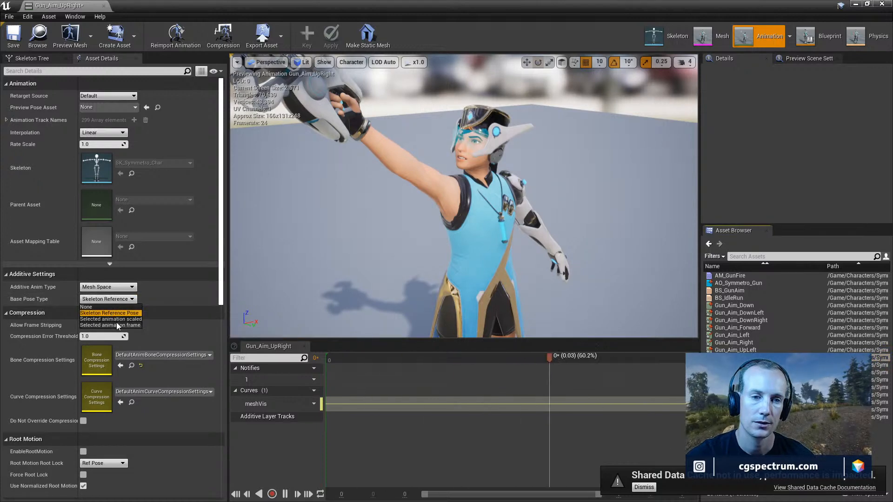
left_click(111, 325)
left_click(126, 318)
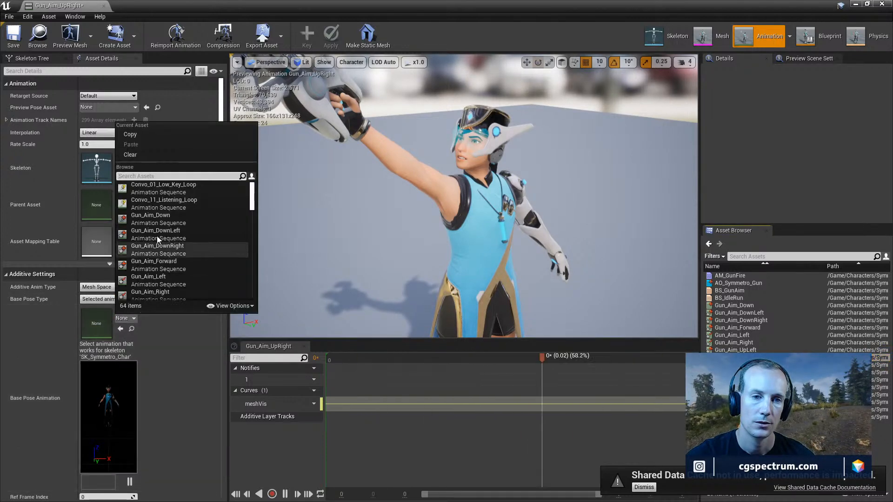
left_click(177, 260)
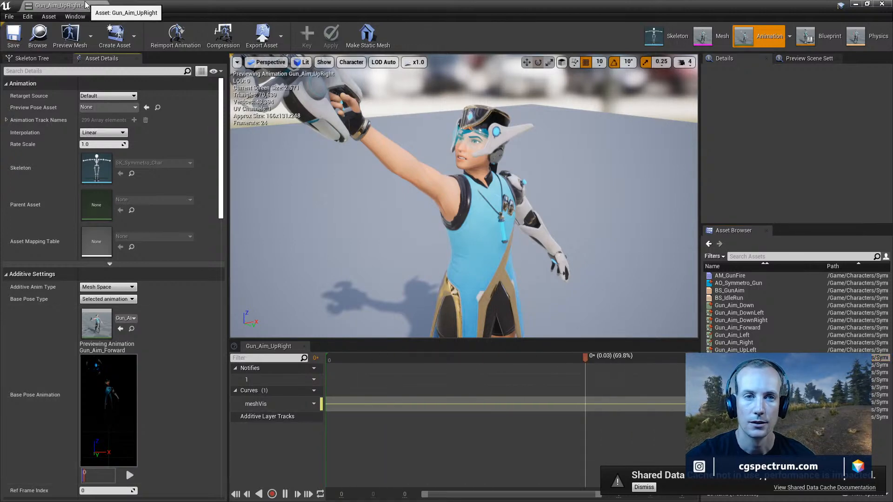
Open the AO_Symmetro_Gun aim offset and add Gun_Aim_Forward as a sample at Yaw 0, Pitch 0
double_click(738, 282)
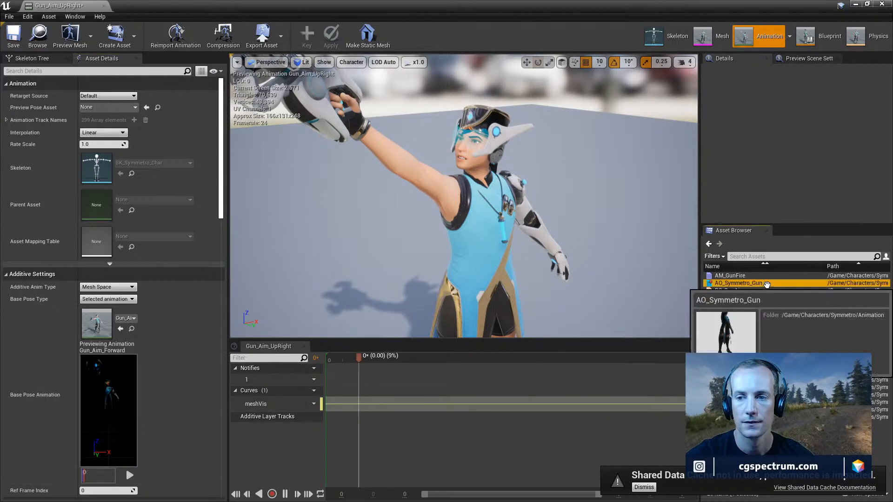
left_click_drag(490, 262, 490, 228)
left_click_drag(739, 327, 478, 413)
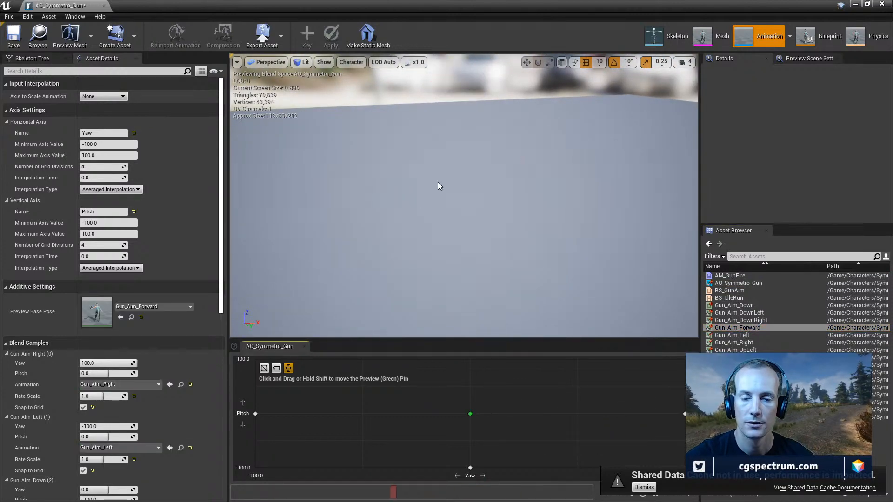
right_click_drag(474, 185, 507, 202)
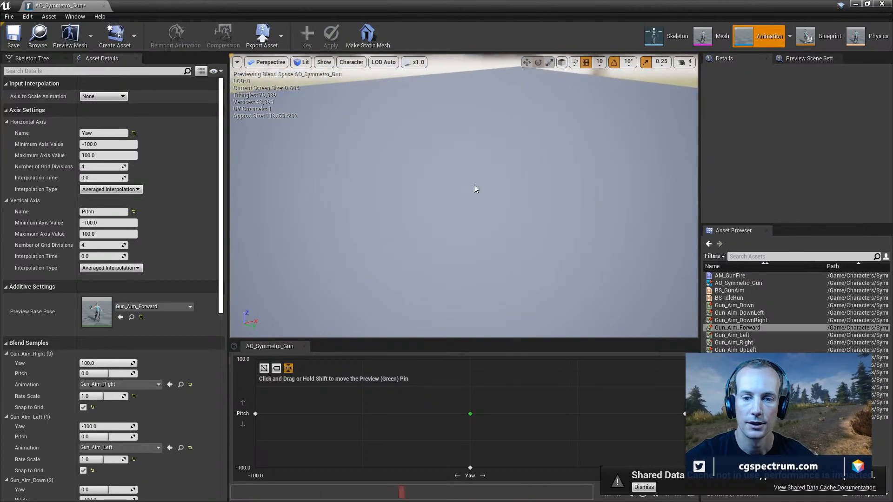
Open Gun_Aim_Forward, set its Base Pose Animation to Gun_Idle and save the asset
double_click(744, 328)
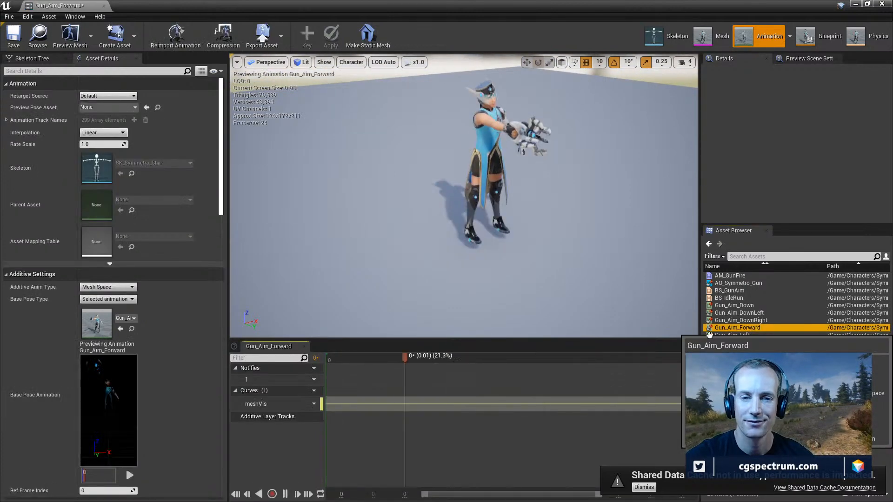
left_click(131, 300)
left_click(169, 295)
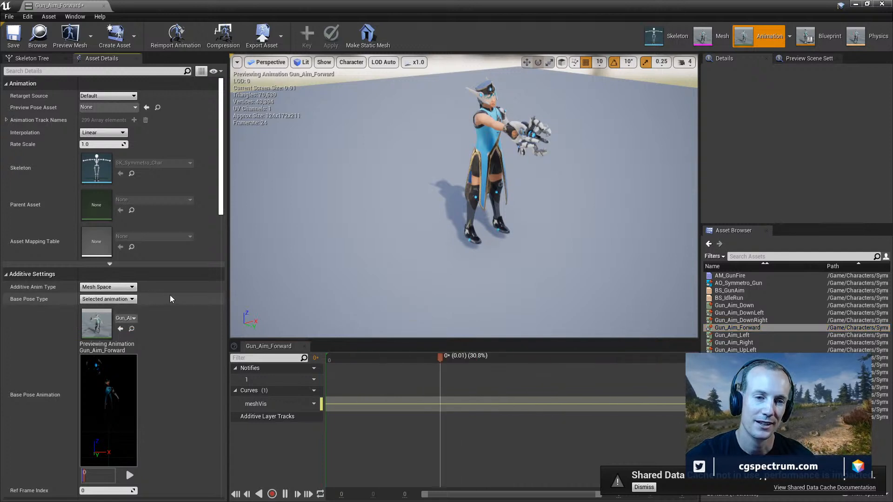
left_click(126, 318)
scroll(177, 276, "down", 2)
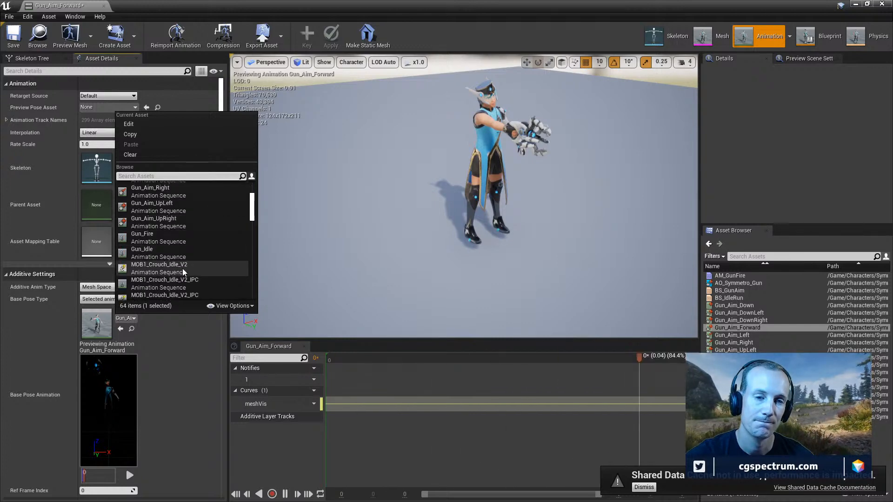
left_click(158, 269)
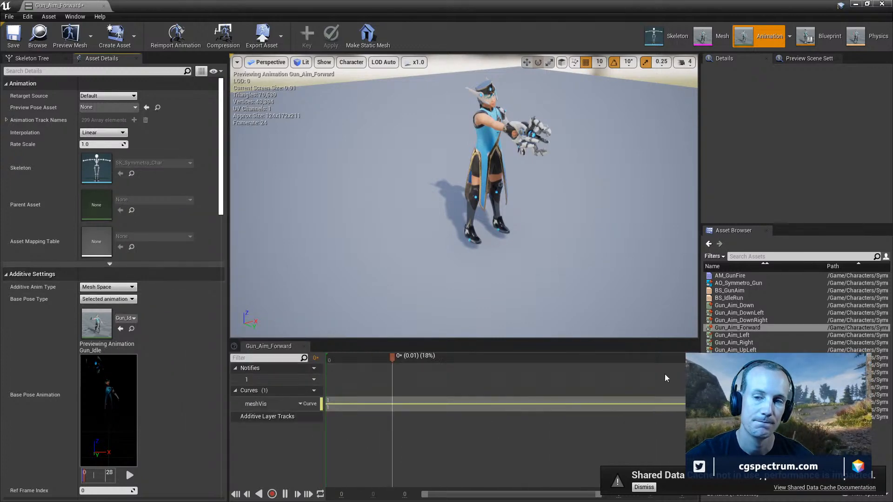
left_click(14, 37)
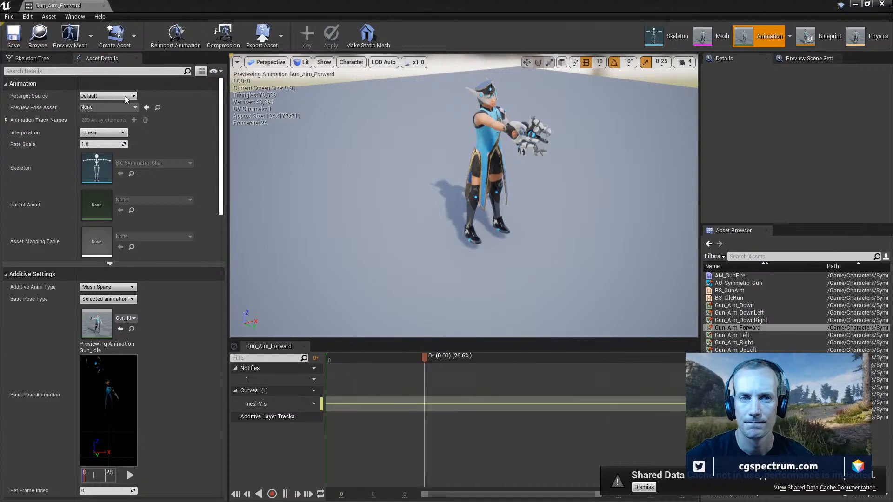
Check the AO_Symmetro_Gun preview, then save all modified assets from the main editor
left_click(739, 283)
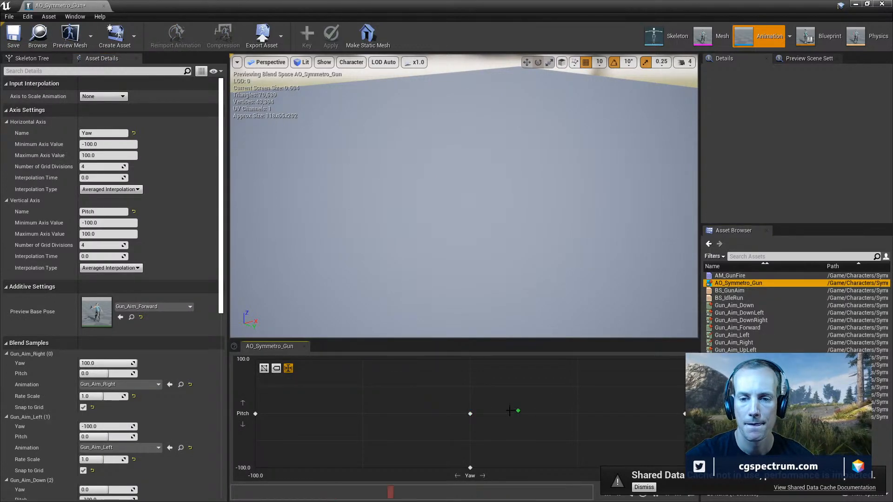
left_click(855, 3)
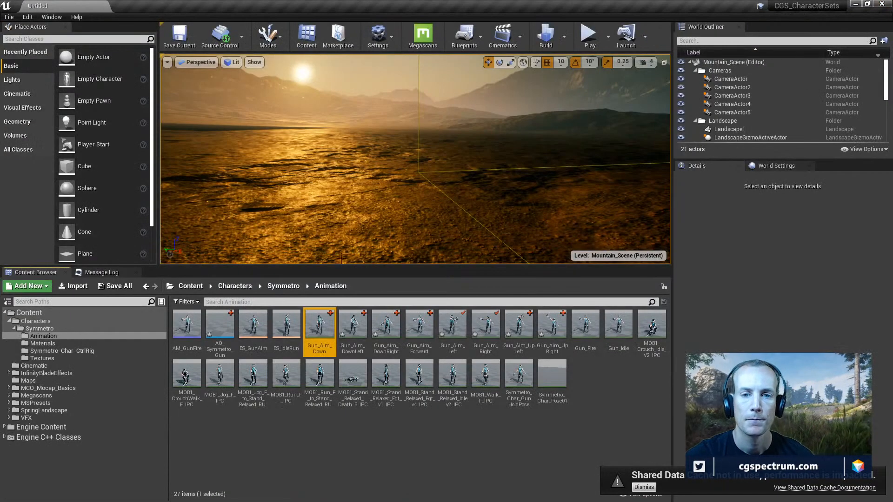
left_click(126, 292)
left_click(527, 341)
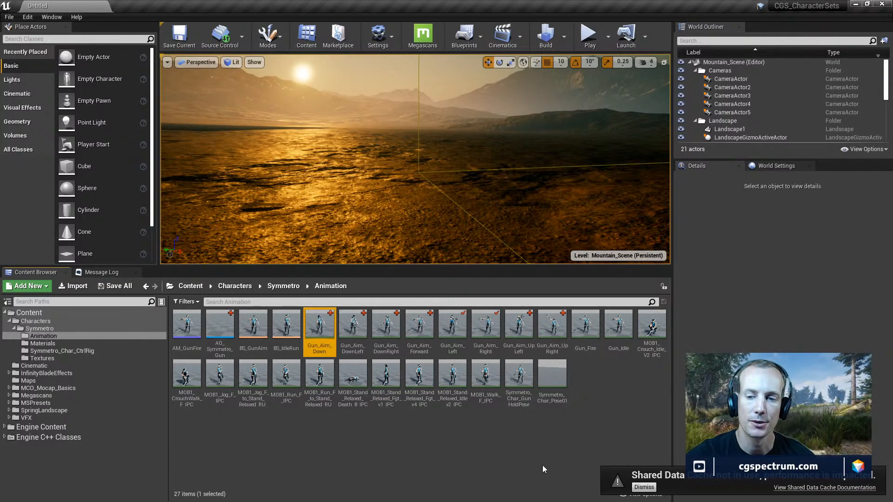
Open Gun_Aim_Down and compare its additive settings and pose with the AO_Symmetro_Gun preview
double_click(331, 339)
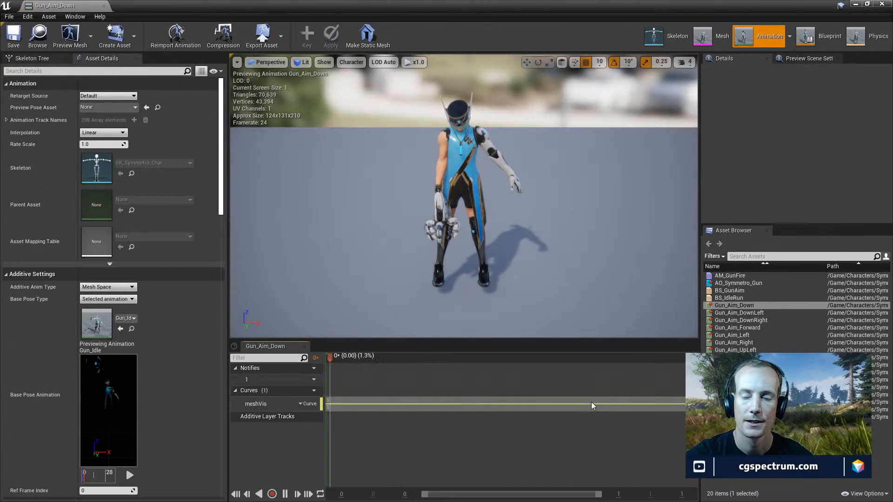
double_click(739, 283)
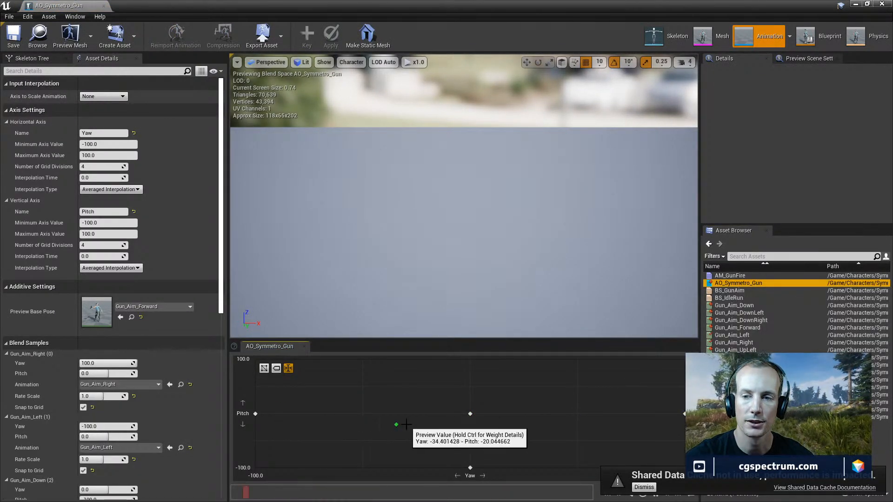
double_click(735, 305)
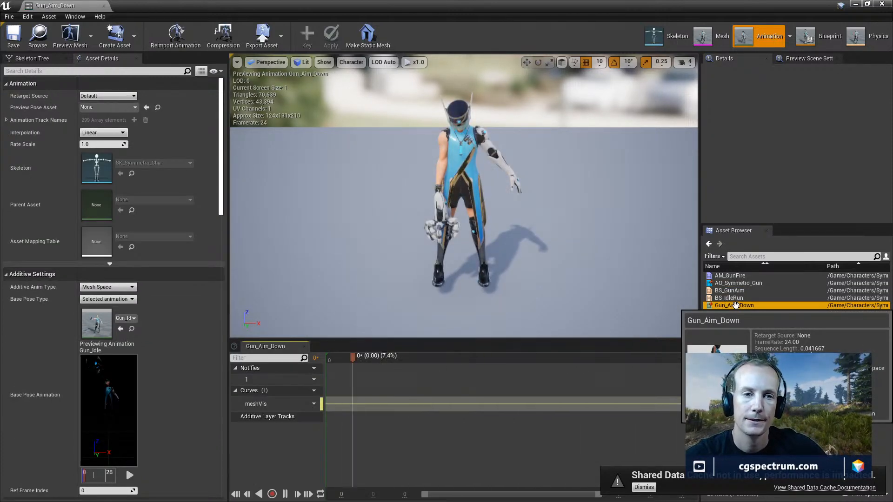
left_click(741, 283)
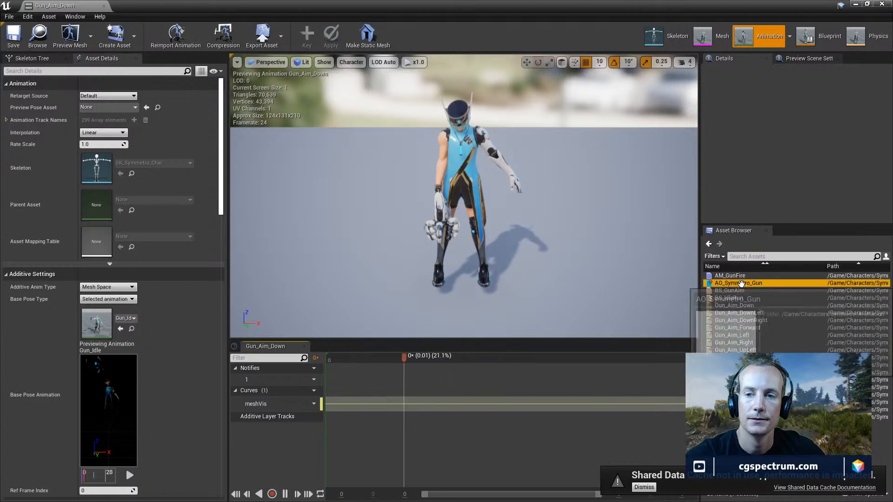
Open AO_Symmetro_Gun and set its Preview Base Pose to Gun_Idle
double_click(741, 284)
left_click(148, 308)
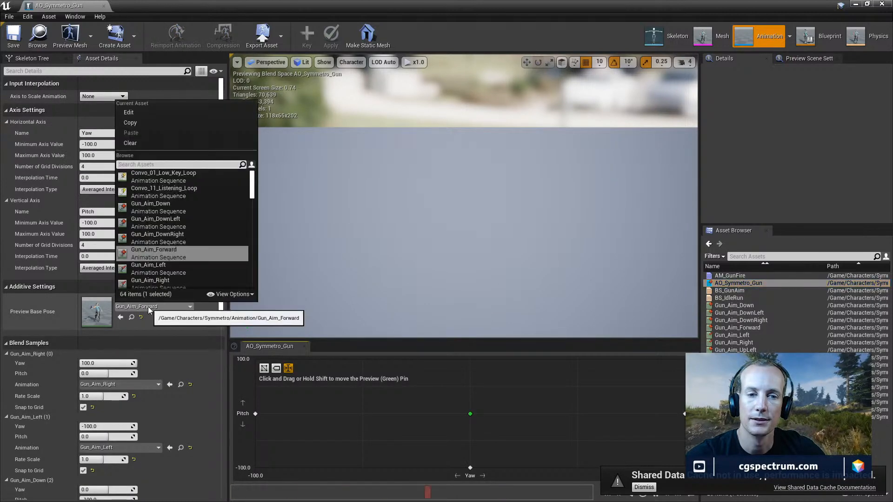
scroll(177, 255, "down", 2)
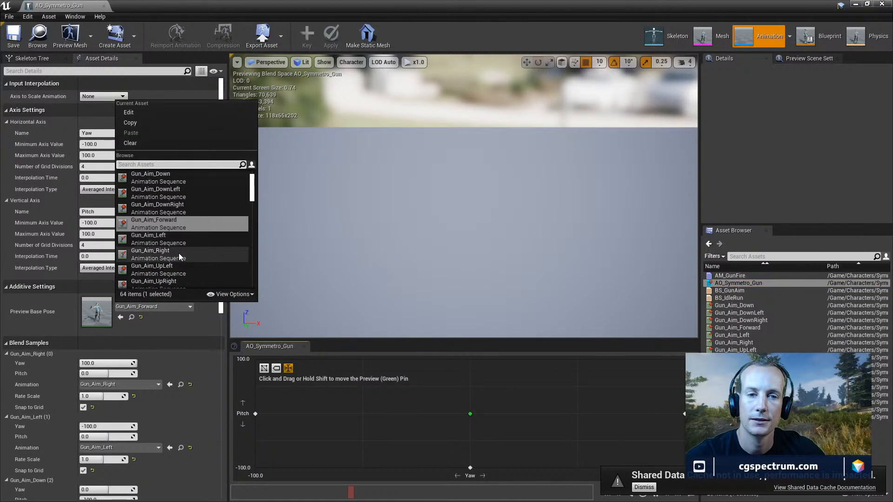
scroll(178, 253, "down", 4)
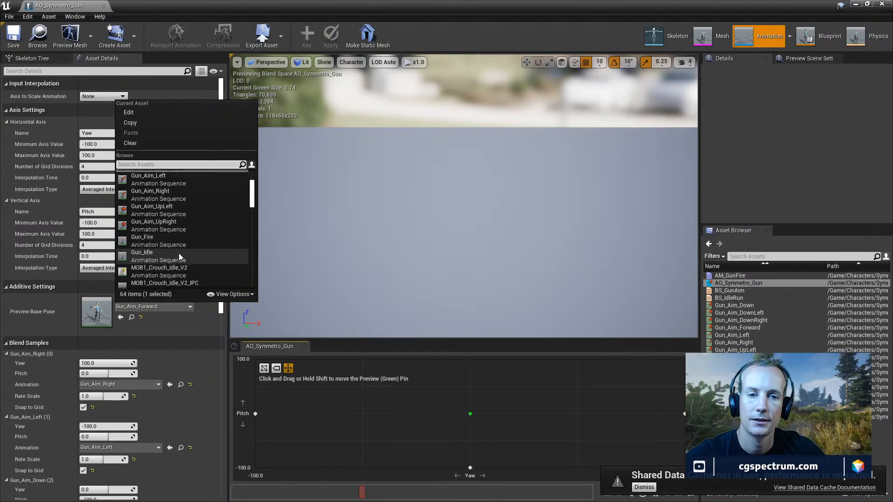
left_click(154, 258)
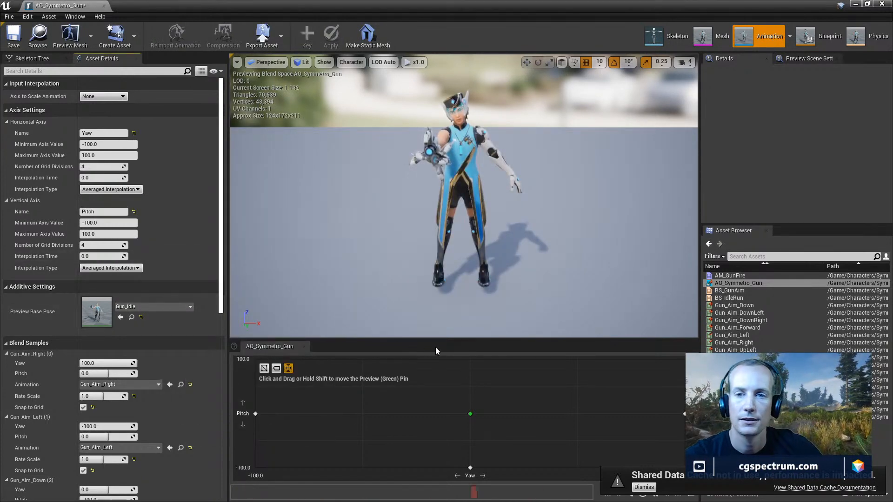
right_click_drag(438, 316, 463, 314)
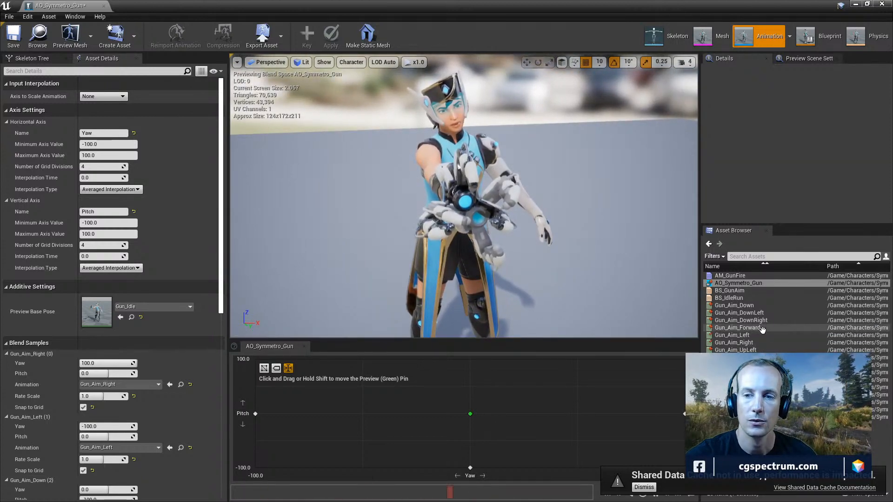
Add a Gun_Aim_Forward sample above the grid centre at Yaw 0 and set the Preview Base Pose to Gun_Idle
left_click_drag(768, 328, 475, 392)
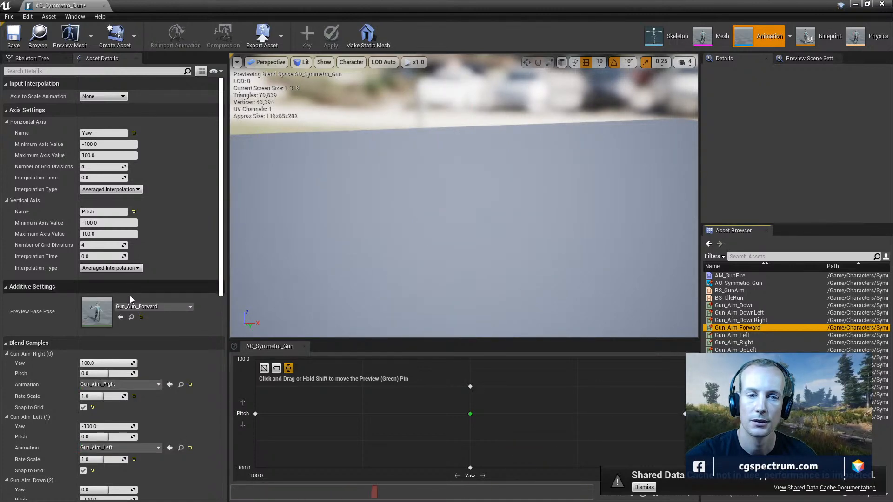
left_click(144, 307)
scroll(171, 255, "down", 2)
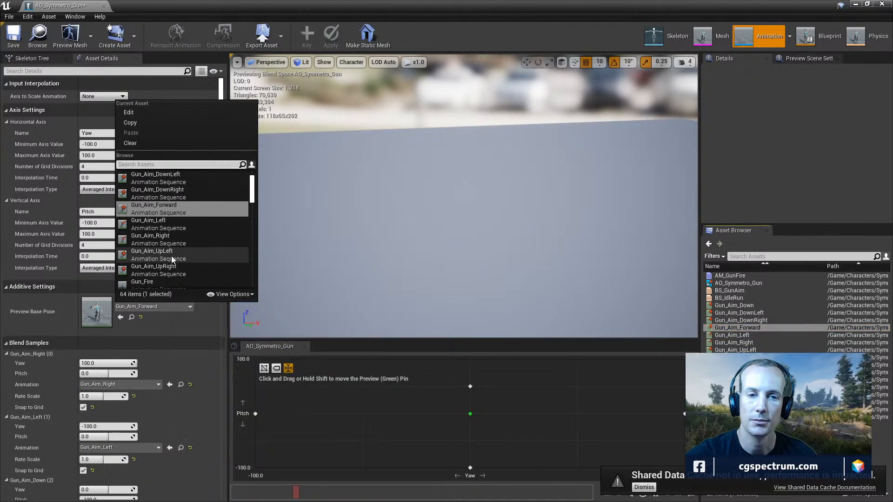
scroll(167, 257, "down", 2)
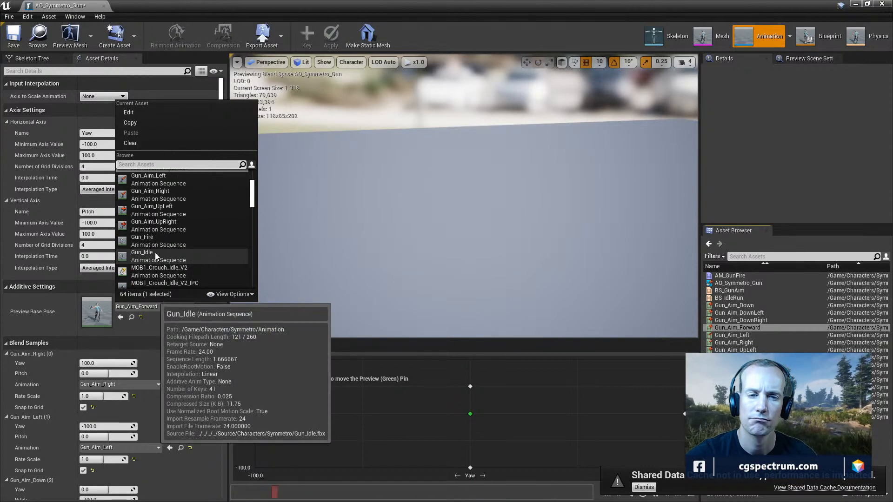
left_click(154, 252)
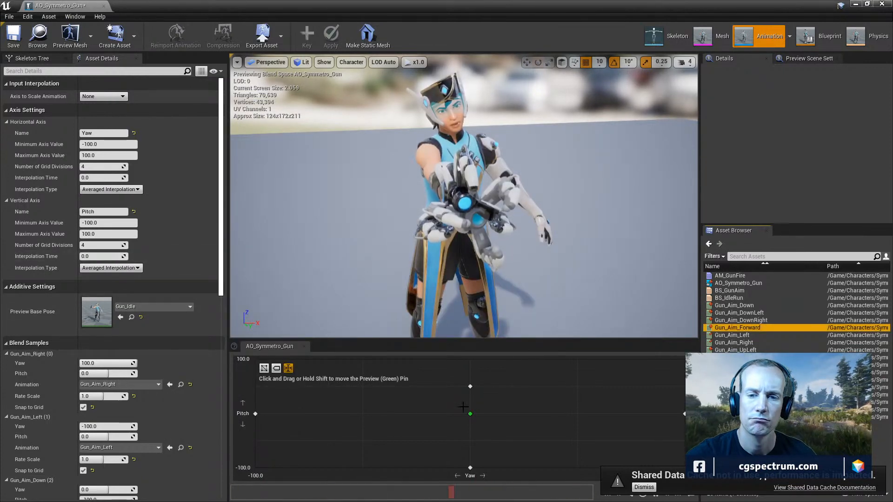
Preview the aim near the extra Gun_Aim_Forward sample above the grid centre, then delete that sample
left_click_drag(471, 412, 473, 391)
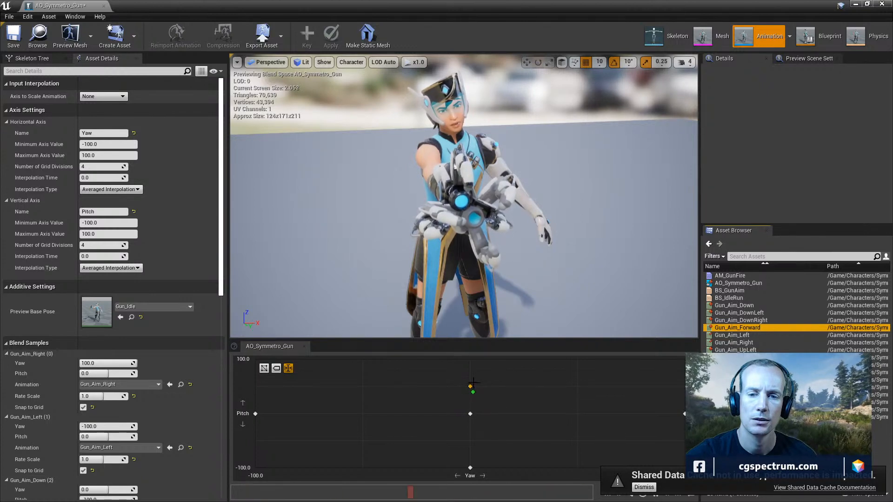
left_click(471, 386)
key("Delete")
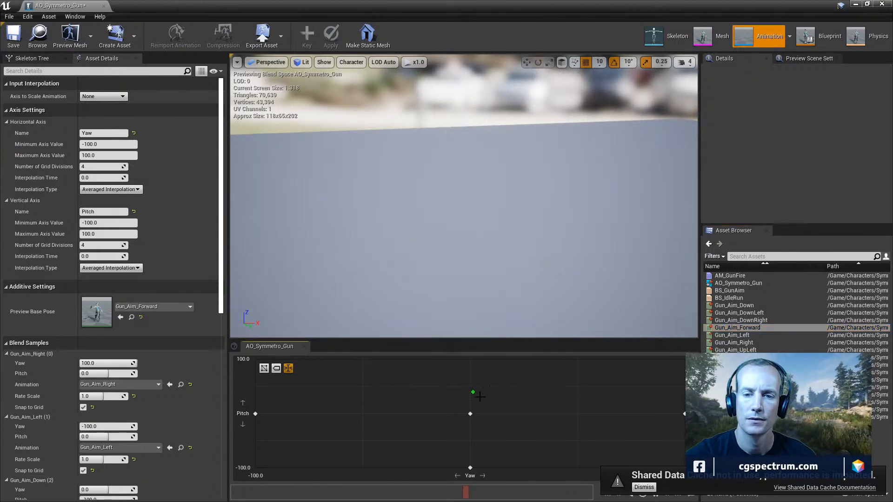
Set the Preview Base Pose to Gun_Idle again and preview the arm's aim from the side across the grid
left_click(151, 308)
scroll(168, 261, "down", 5)
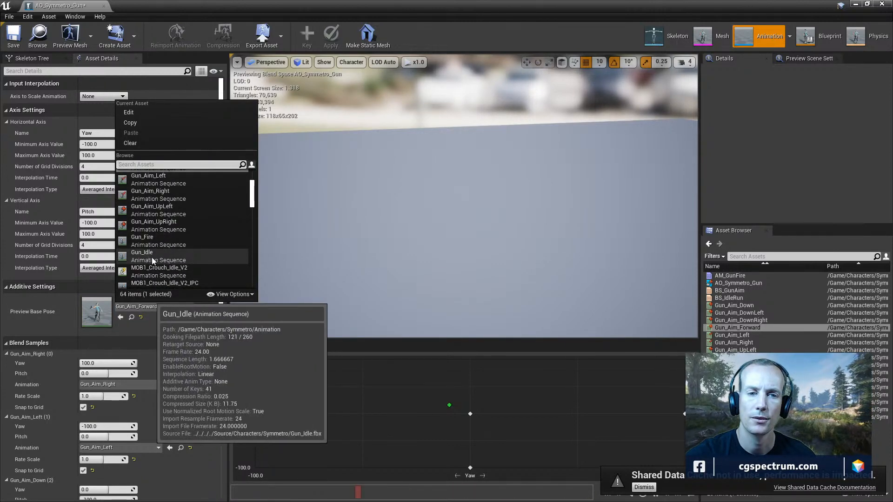
left_click(158, 256)
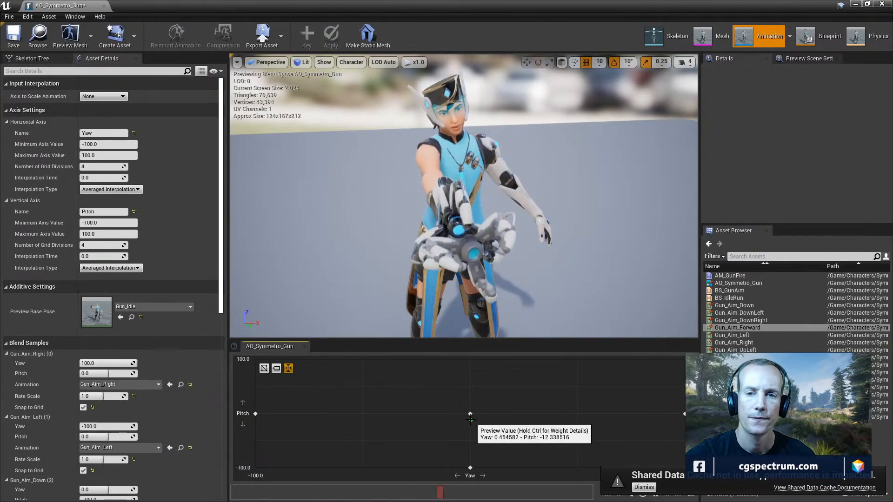
left_click_drag(471, 279, 559, 279, "alt")
right_click_drag(452, 219, 535, 219)
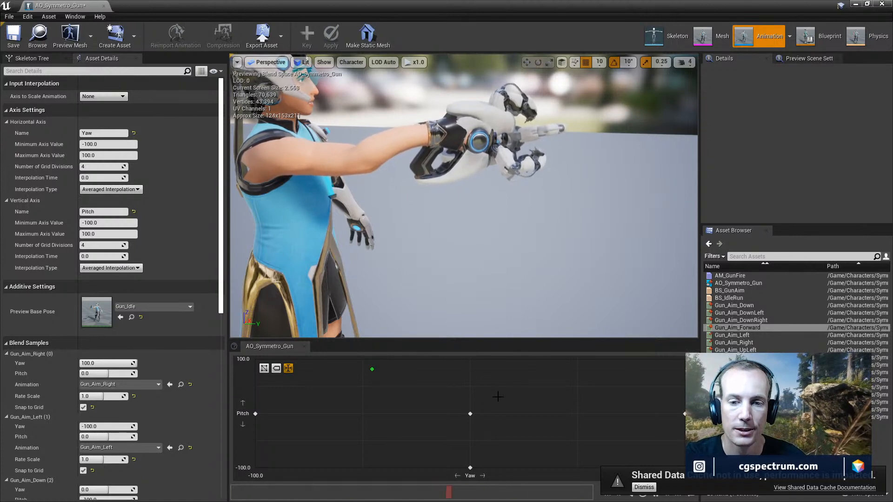
key("shift")
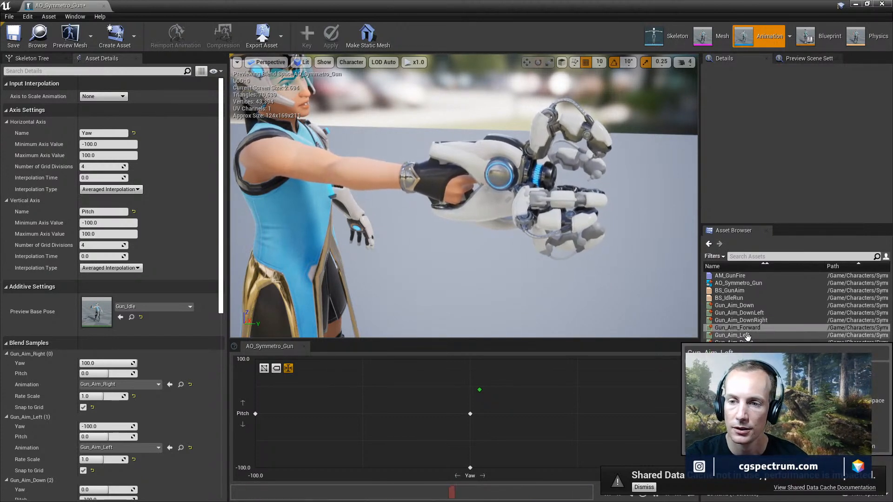
Add Gun_Aim_UpLeft as a sample at Yaw -100, Pitch 100 and Gun_Aim_UpRight at Yaw 100, Pitch 100
left_click_drag(747, 337, 268, 360)
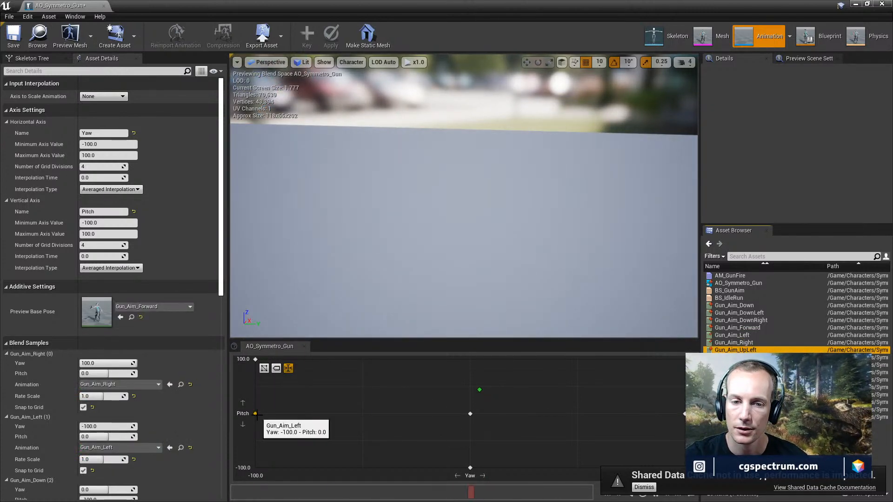
left_click_drag(736, 357, 684, 367)
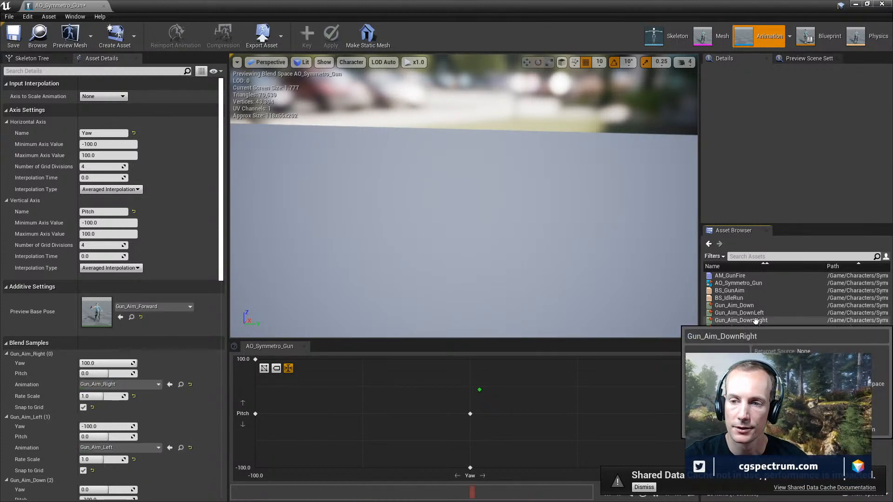
Add Gun_Aim_DownRight as a sample at Yaw 100, Pitch -100 and Gun_Aim_DownLeft at Yaw -100, Pitch -100
left_click_drag(755, 321, 684, 425)
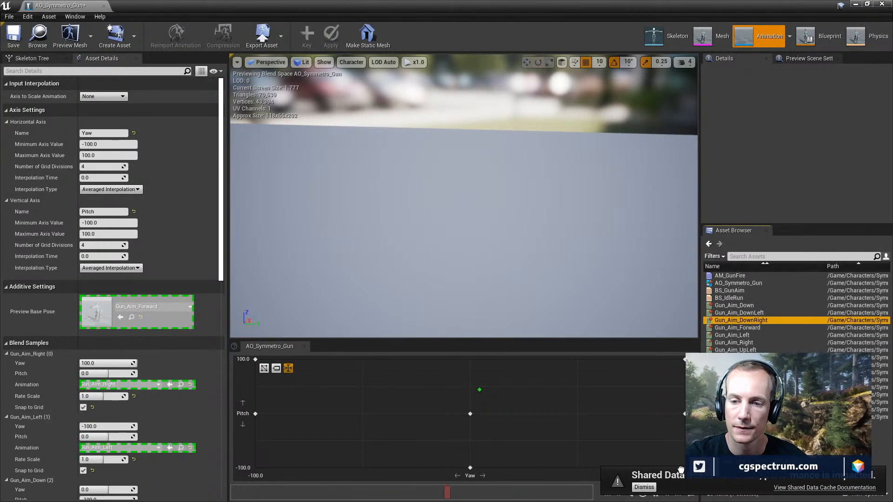
left_click_drag(681, 471, 707, 481)
left_click(650, 488)
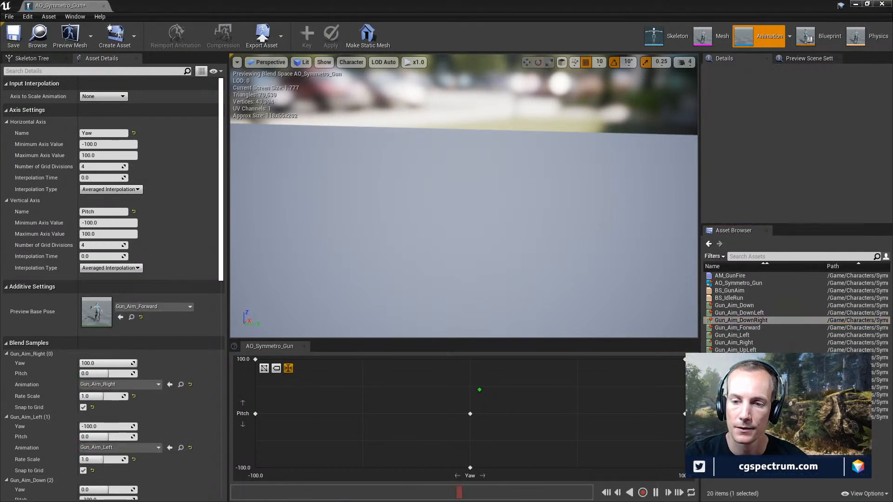
left_click_drag(752, 321, 793, 335)
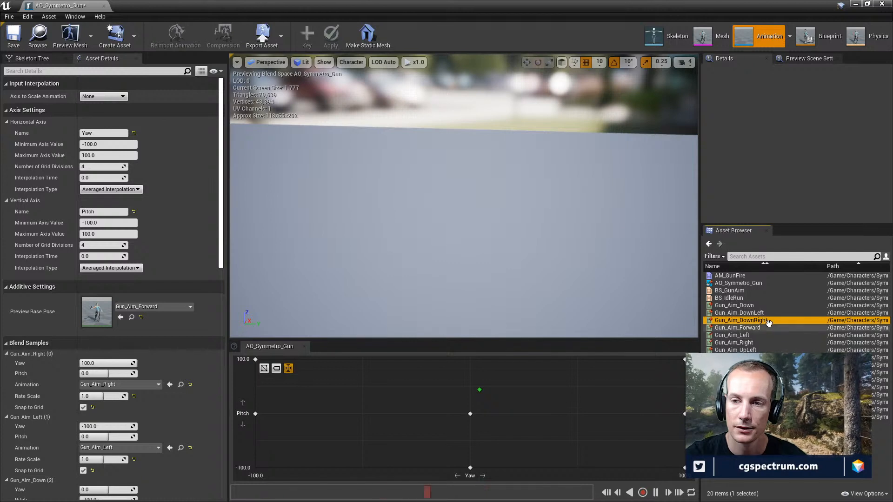
left_click_drag(754, 314, 257, 469)
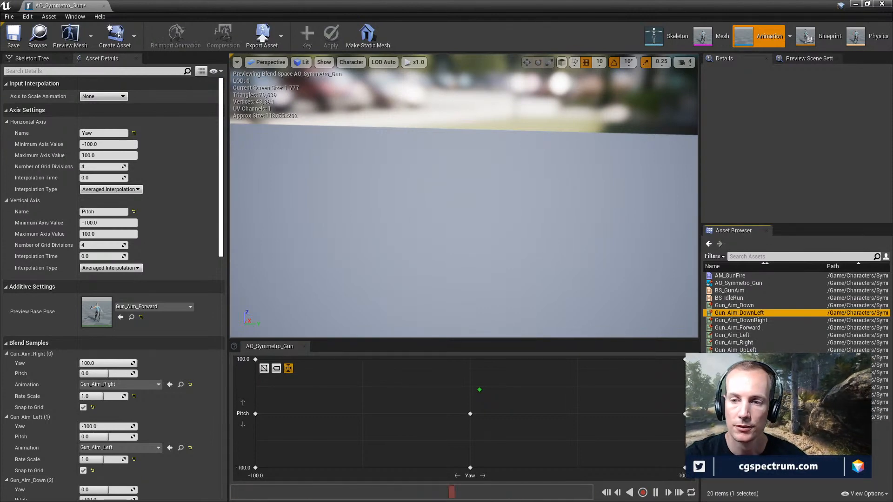
Import the Gun_Aim_Up FBX animation into the Symmetro Animation folder using the SK_Symmetro_Char skeleton
left_click(856, 4)
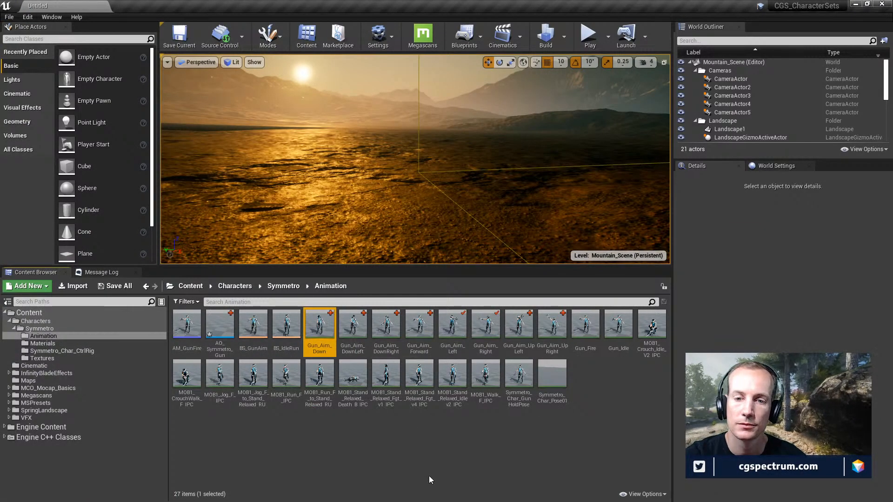
right_click(429, 476)
left_click(465, 226)
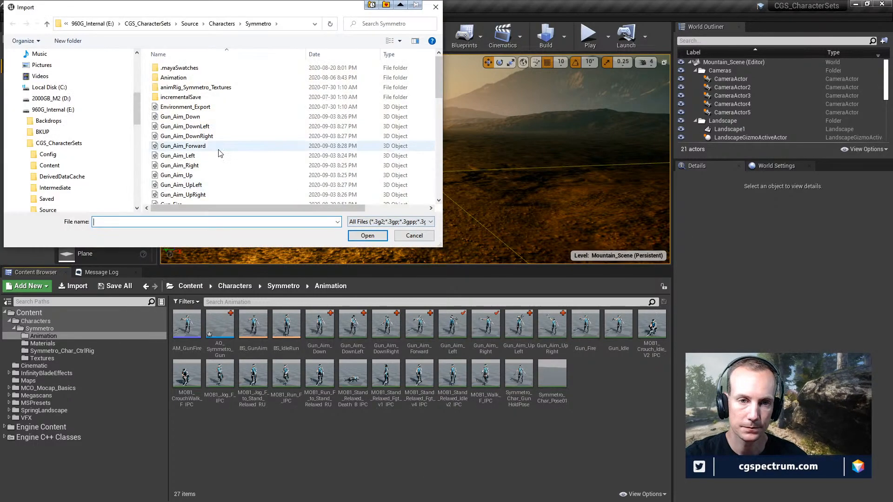
left_click(215, 151)
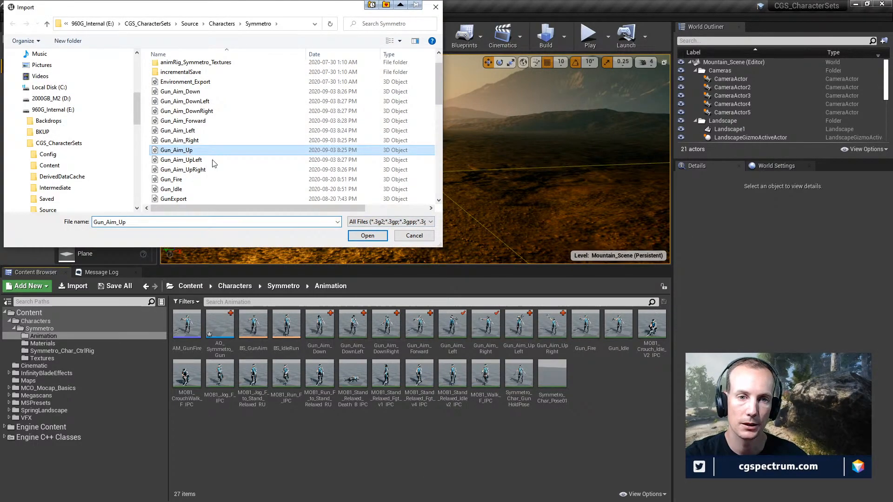
left_click(363, 239)
left_click(528, 143)
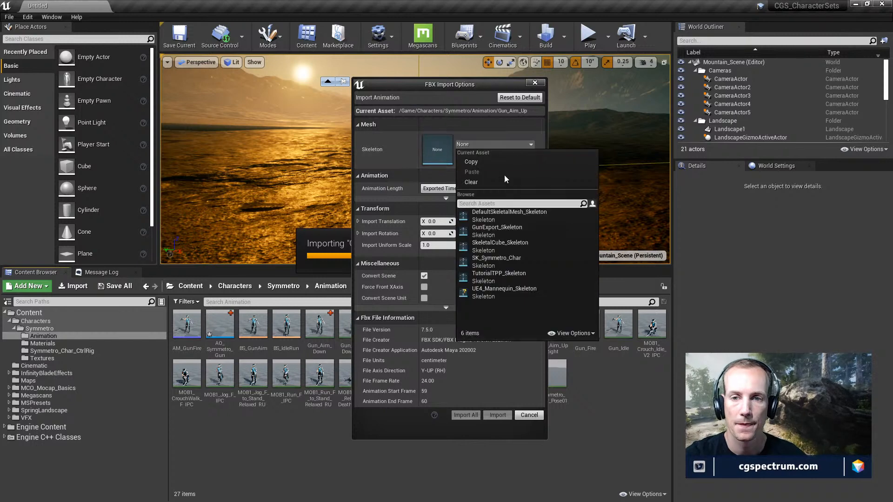
left_click(507, 262)
left_click(466, 415)
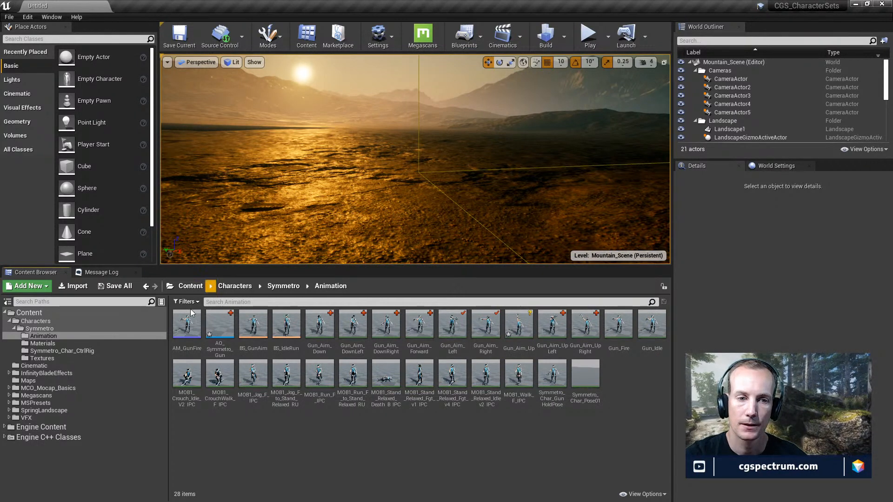
Reopen AO_Symmetro_Gun from the Symmetro Animation folder and try to add Gun_Aim_Up at Yaw 0, Pitch 100
left_click(31, 329)
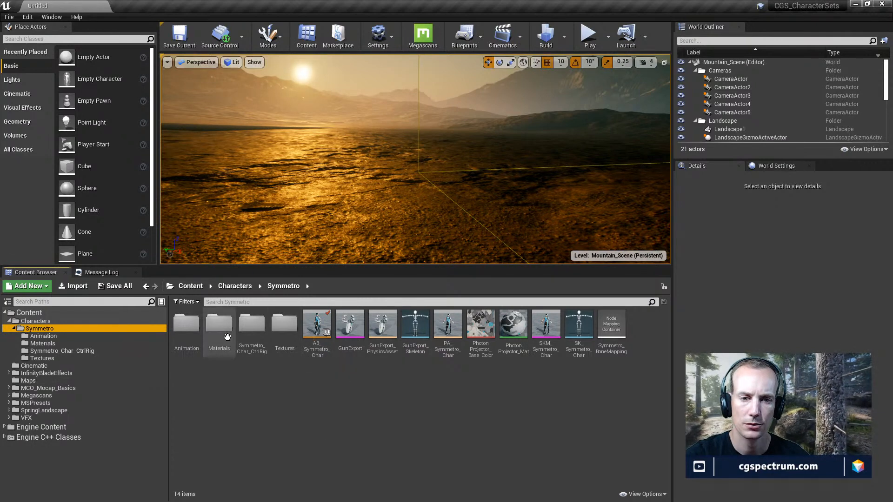
double_click(186, 325)
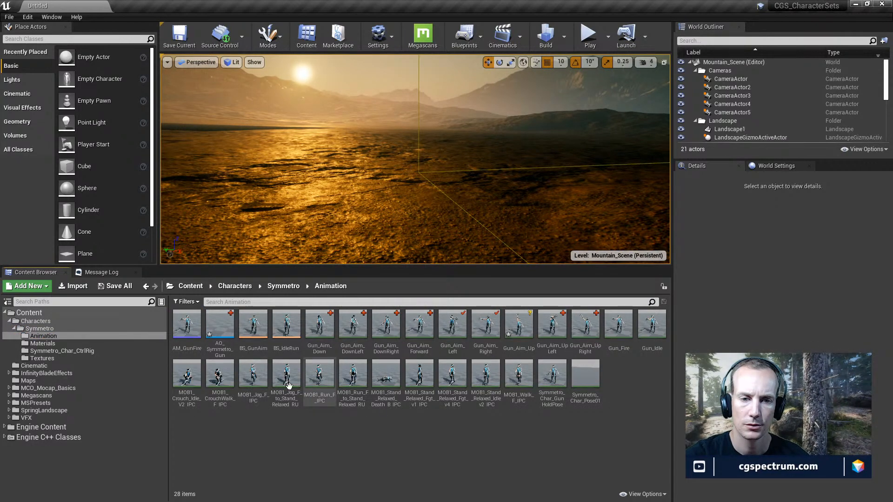
double_click(220, 324)
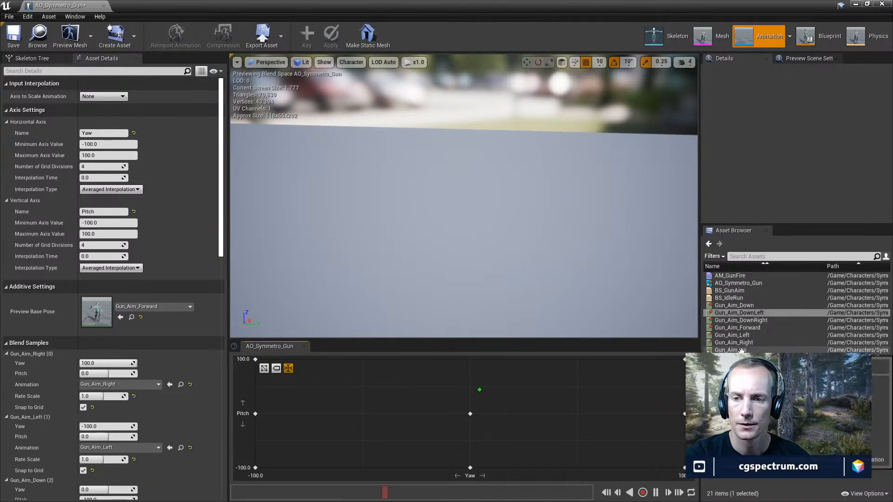
left_click_drag(742, 350, 478, 383)
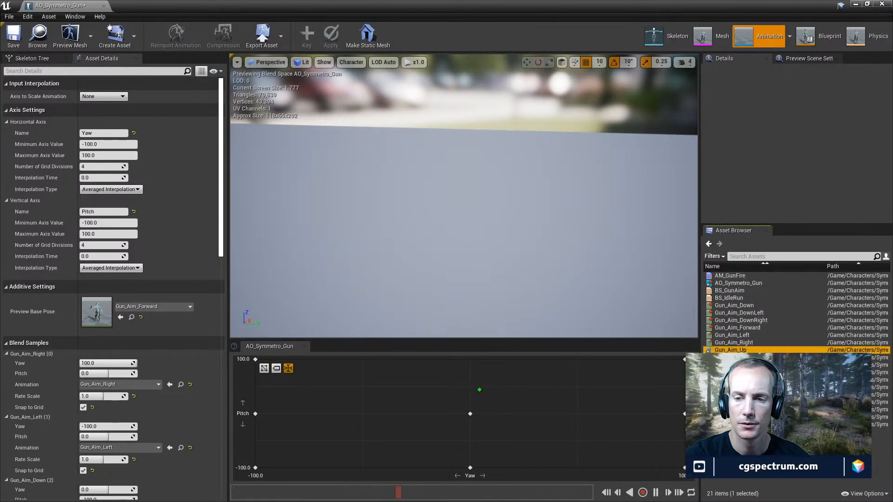
Make Gun_Aim_Up a Mesh Space additive with a Selected animation base pose, using Gun_Aim_Forward as the Base Pose Animation
double_click(745, 351)
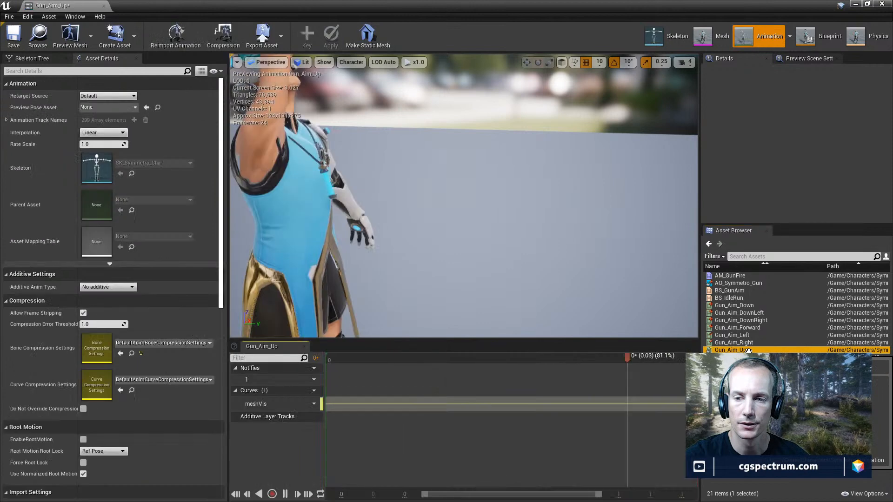
left_click(108, 287)
left_click(101, 308)
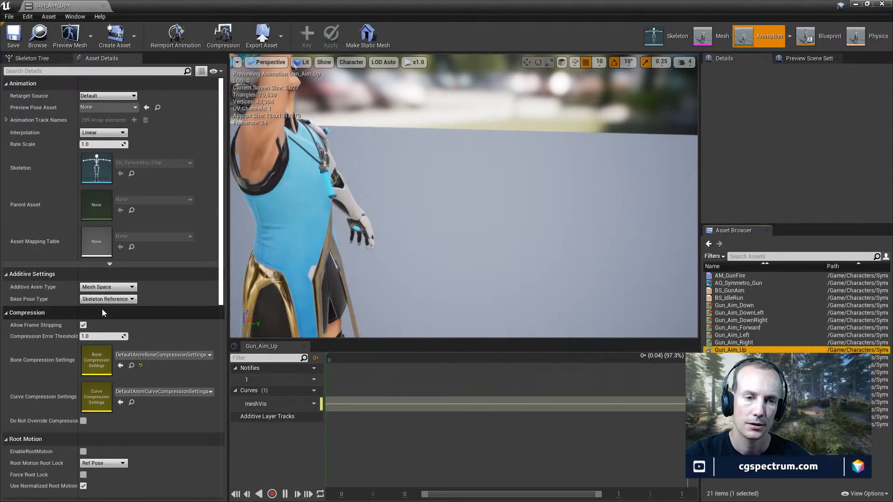
left_click(110, 300)
left_click(105, 324)
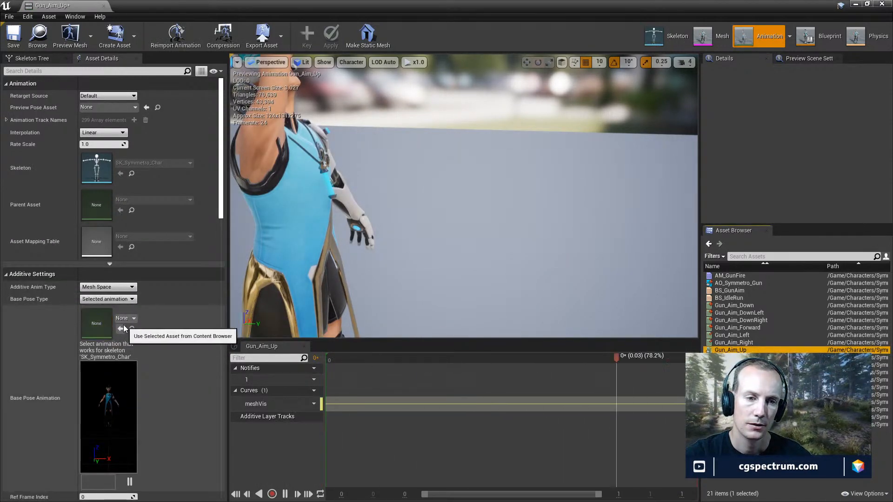
left_click(126, 319)
scroll(200, 292, "down", 2)
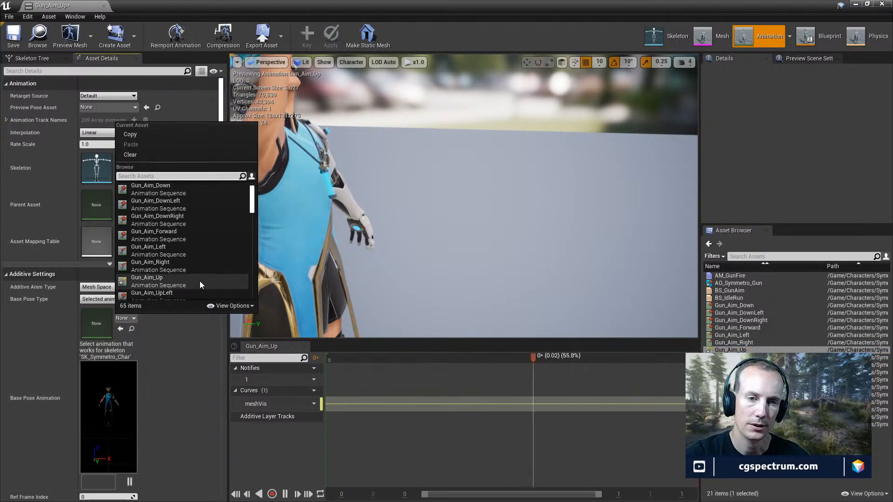
left_click(175, 238)
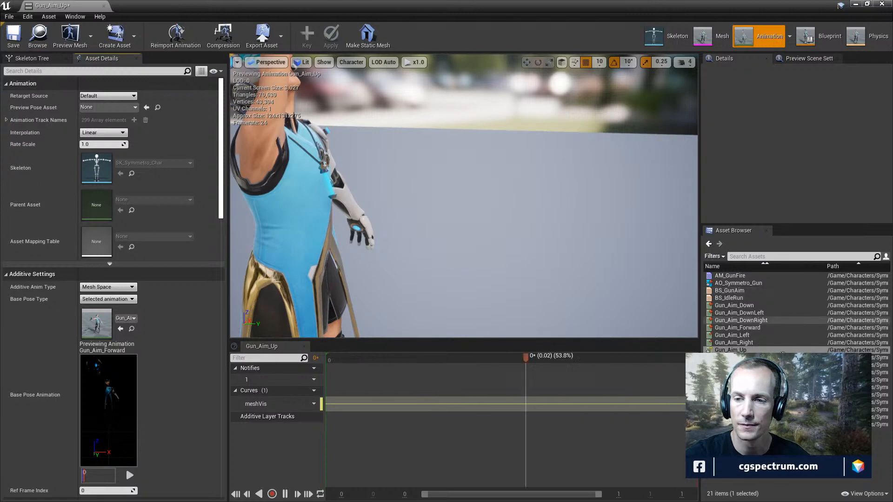
In AO_Symmetro_Gun, add Gun_Aim_Up as a sample at Yaw 0, Pitch 100 and set the Preview Base Pose to Gun_Idle
double_click(786, 283)
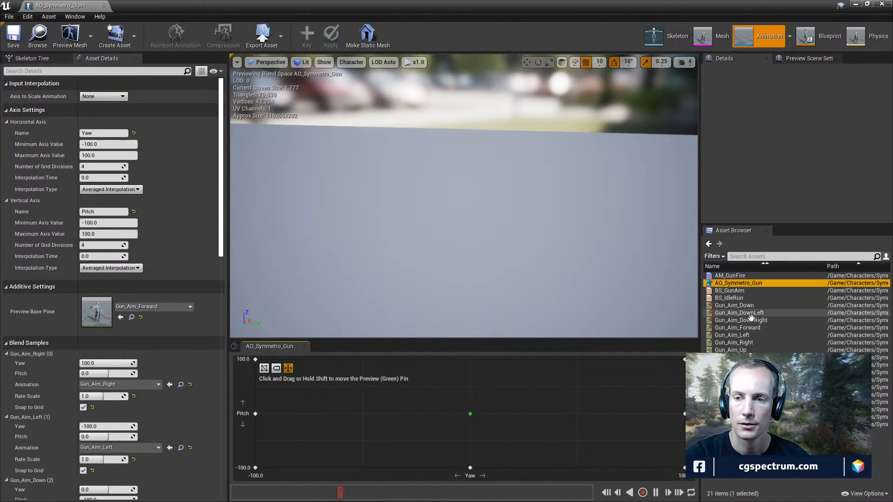
left_click_drag(745, 350, 464, 364)
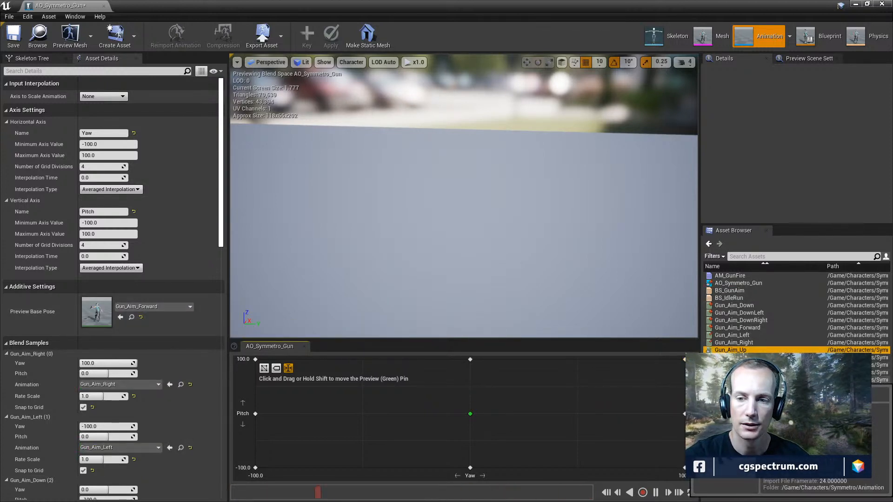
left_click_drag(730, 380, 141, 321)
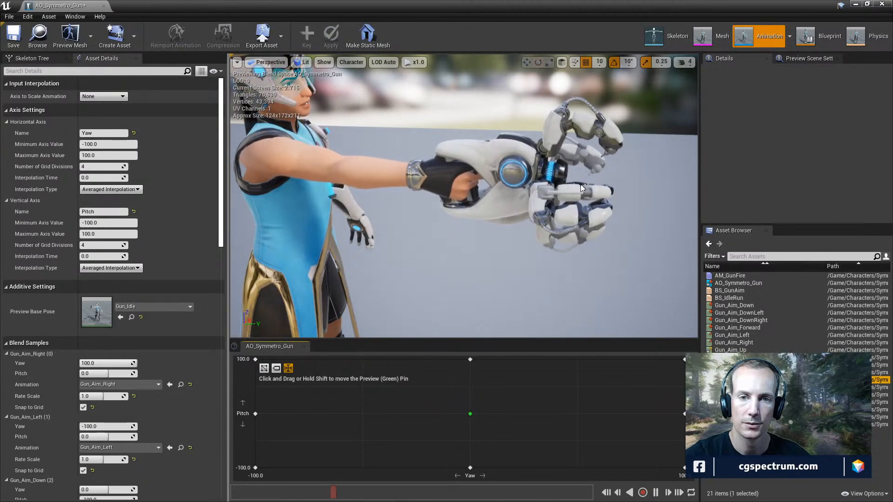
Preview the character's aim across the Yaw/Pitch grid with the whole body in view
left_click_drag(475, 204, 502, 219, "alt")
left_click_drag(454, 360, 445, 374)
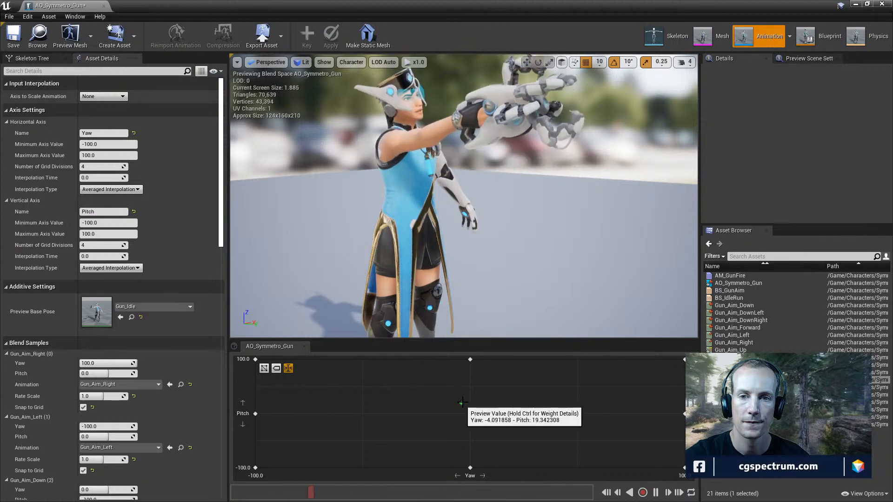
scroll(583, 253, "down", 5)
left_click_drag(547, 395, 339, 357)
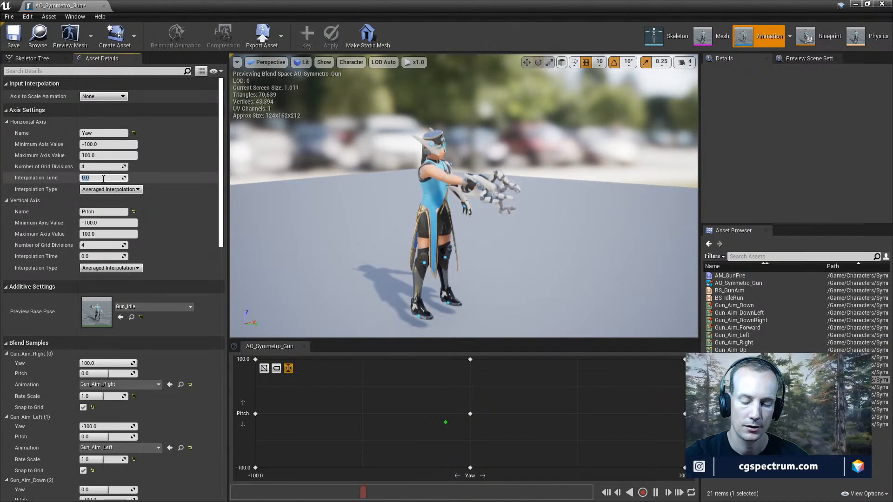
Set the Interpolation Time of both the Yaw and Pitch axes to 0.2
type("2")
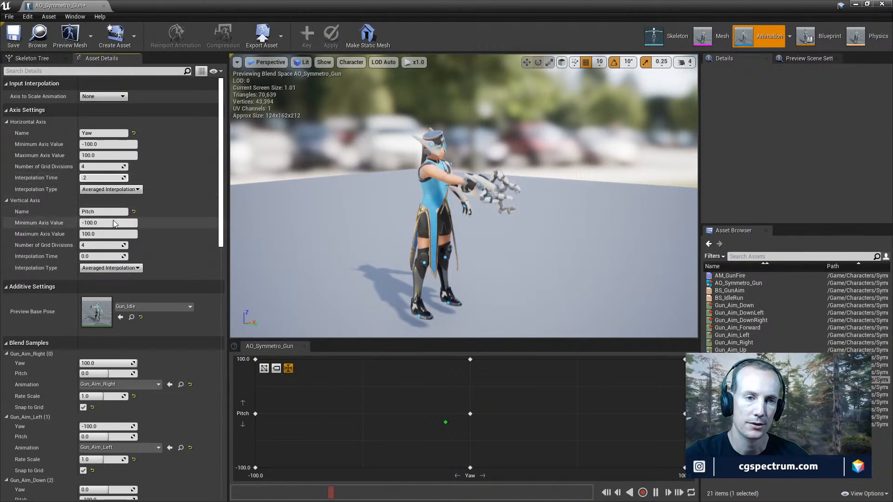
left_click(93, 256)
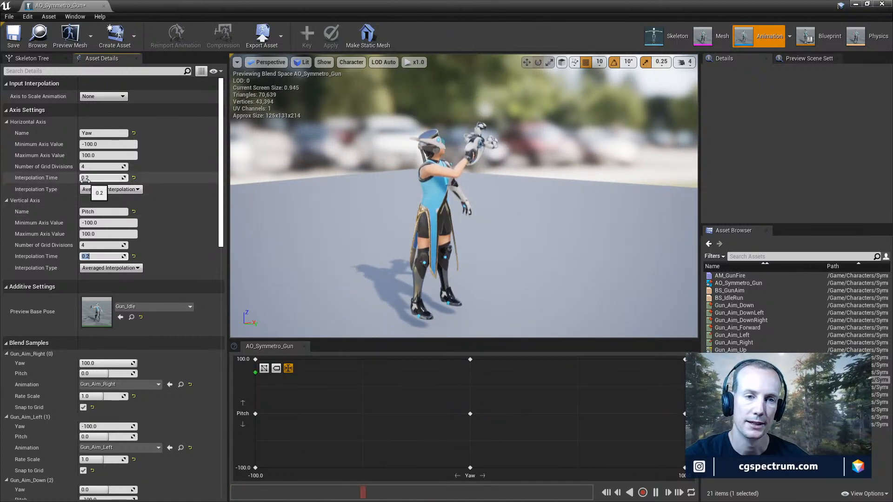
Try an Interpolation Time of 2.0 on the Yaw and Pitch axes, then return both to 0.2
type("2")
left_click(90, 257)
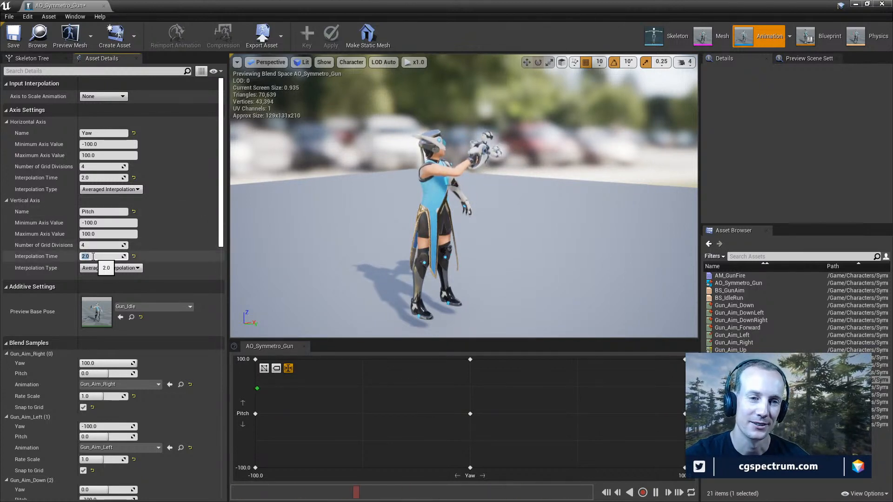
type(".2")
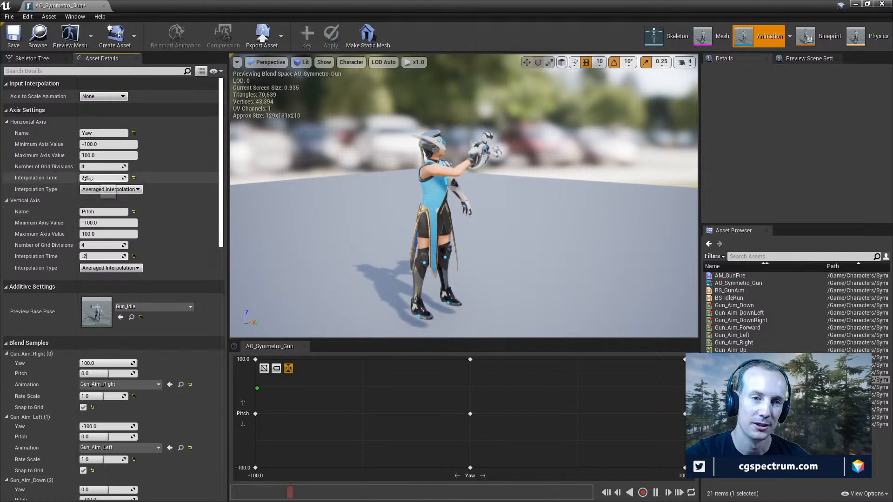
key("Return")
Save AO_Symmetro_Gun, close its editor and save all remaining modified assets
left_click(13, 37)
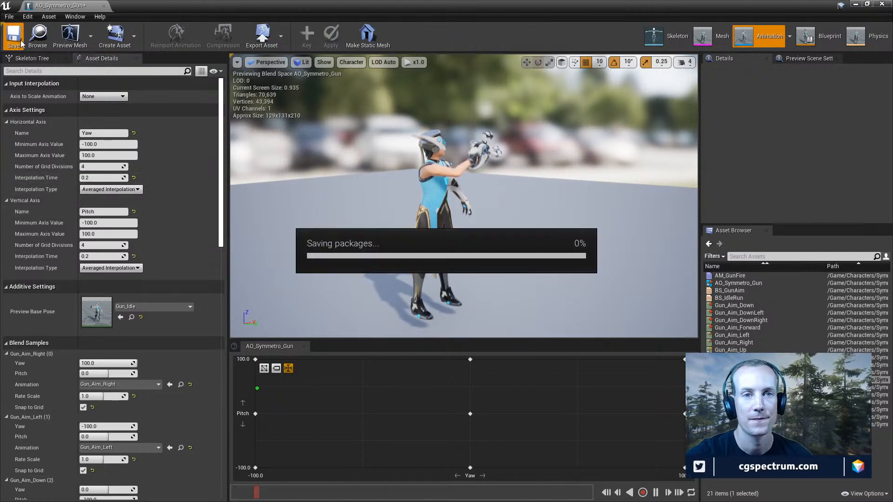
left_click(104, 6)
left_click(116, 286)
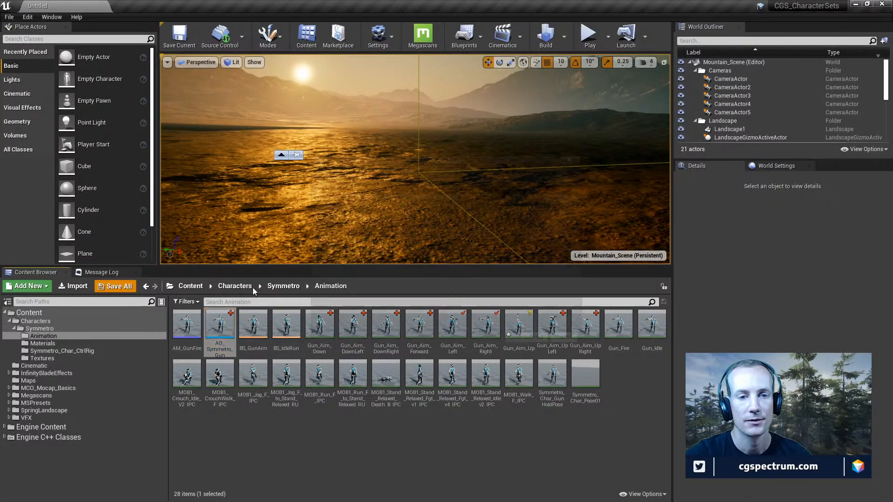
left_click(518, 339)
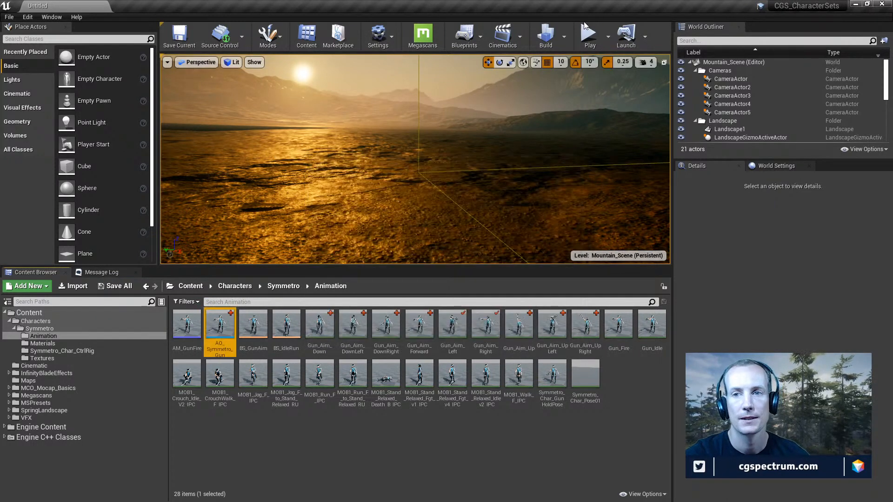
Play the level to test the character's aiming, firing and walking, then stop and return to the Animation folder's assets
left_click(487, 167)
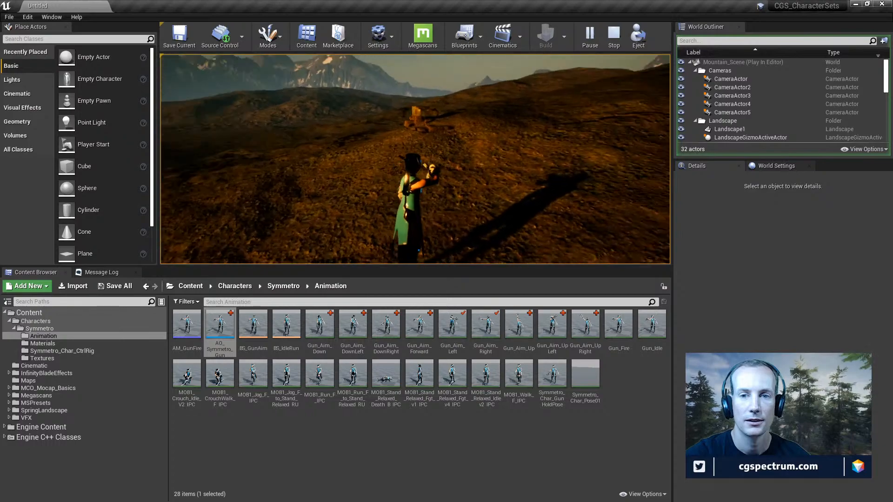
left_click(415, 159)
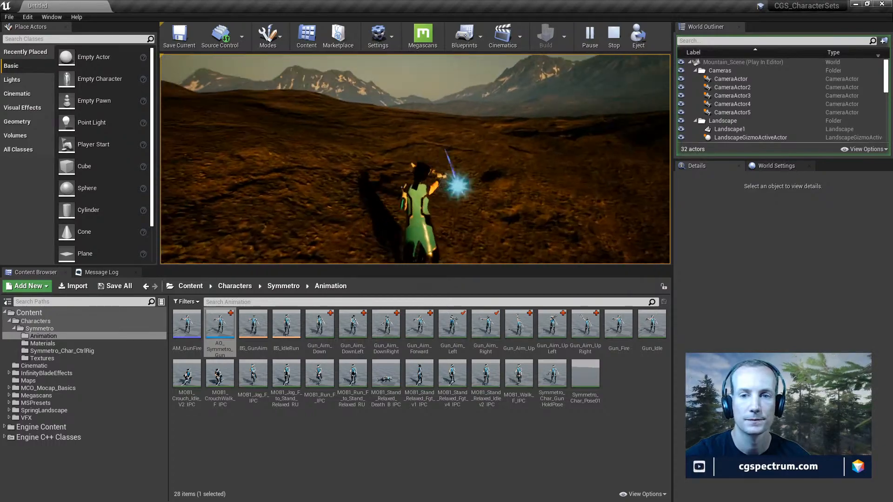
key("w")
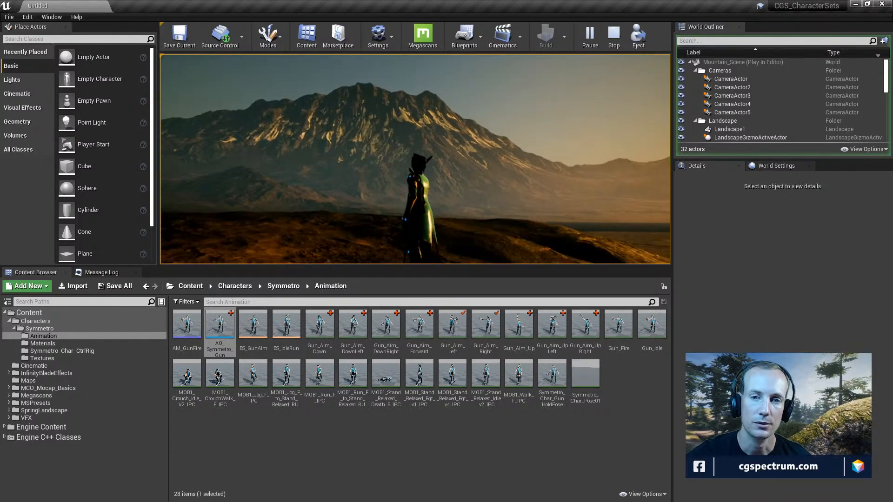
key("Escape")
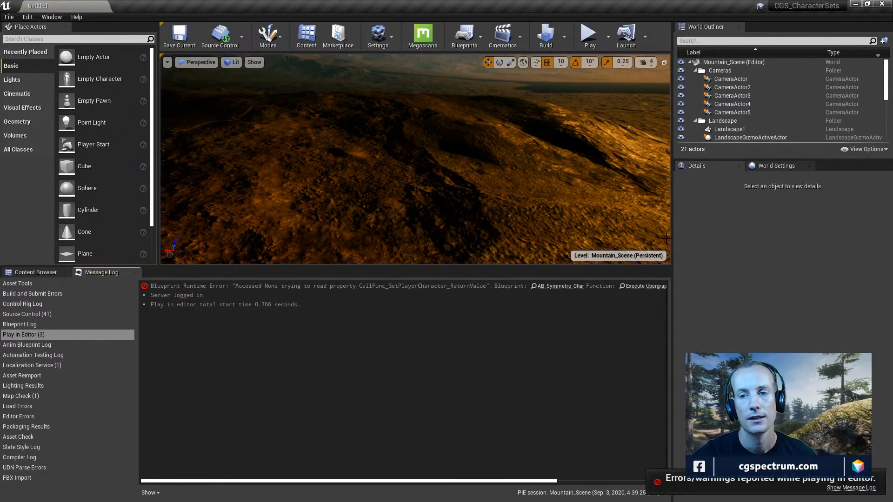
left_click(40, 274)
left_click(329, 465)
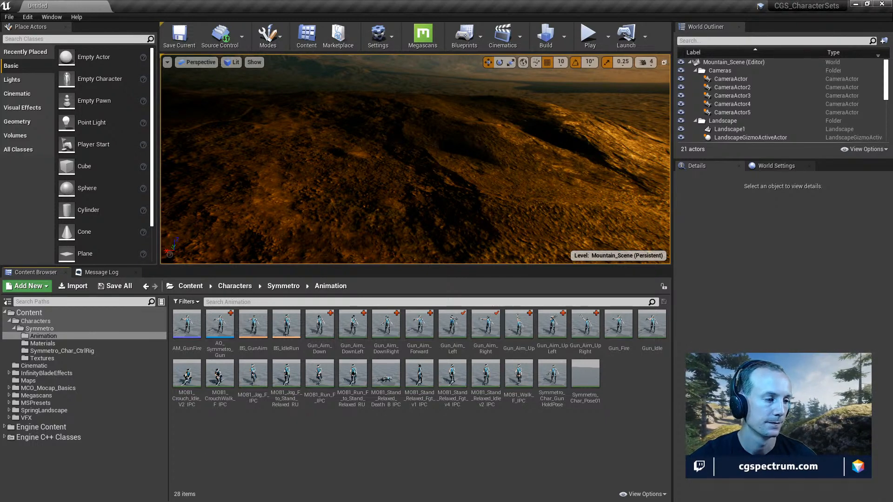
Switch to Maya and close the Script Editor and Game Exporter windows
key("alt+Tab")
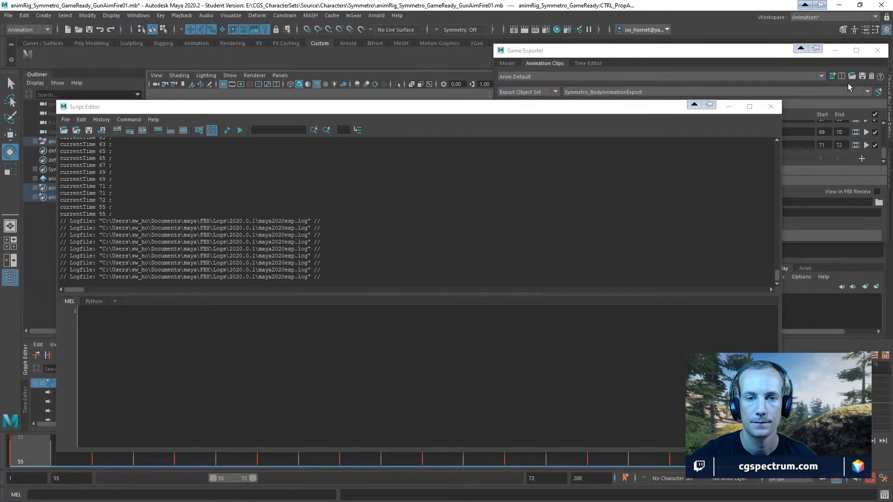
left_click(771, 107)
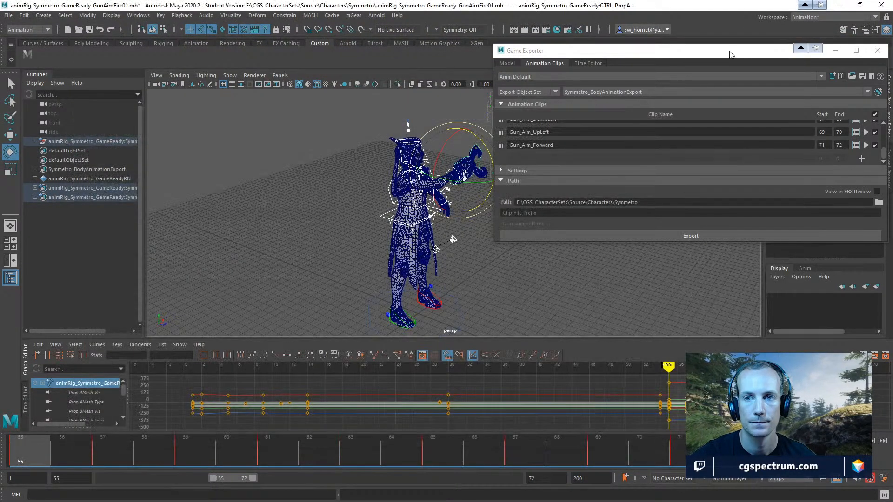
left_click_drag(724, 52, 659, 76)
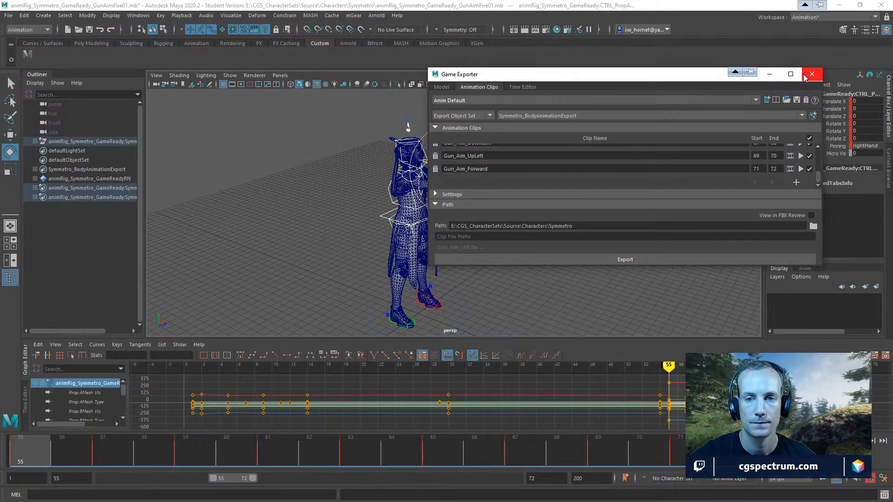
left_click(806, 76)
Widen the playback range to frames 46–79 and inspect the character's gun aim pose at frame 55
left_click_drag(449, 263, 566, 186, "alt")
scroll(551, 170, "up", 6)
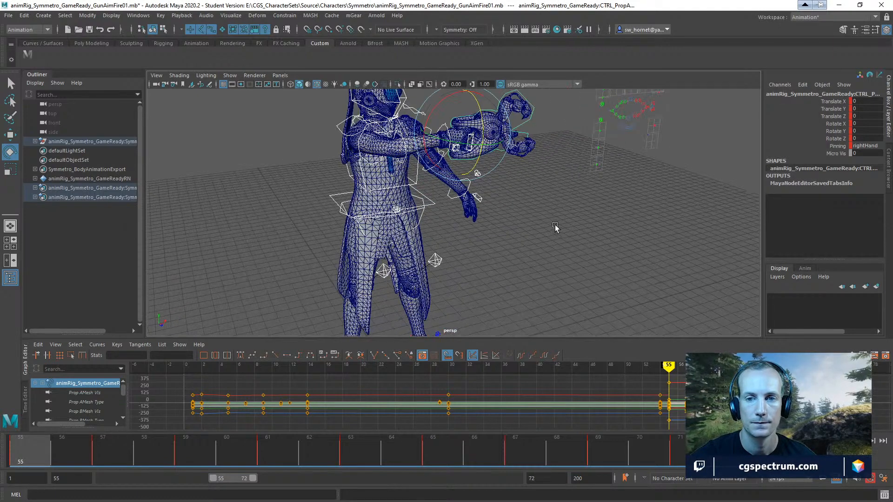
middle_click_drag(514, 195, 522, 219, "alt")
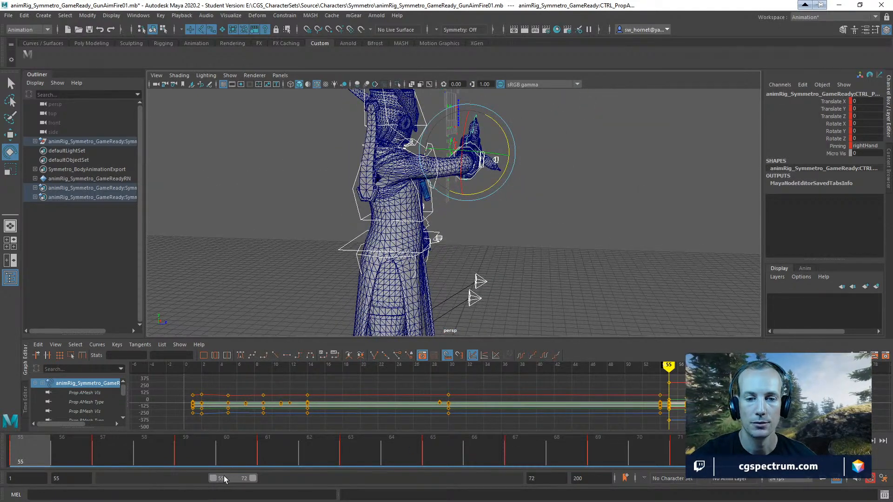
left_click_drag(213, 478, 193, 490)
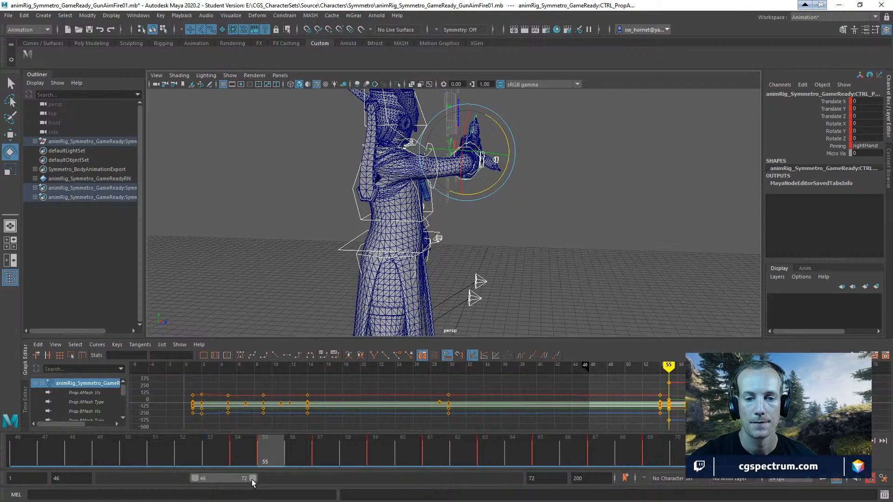
left_click_drag(252, 478, 267, 477)
left_click(196, 452)
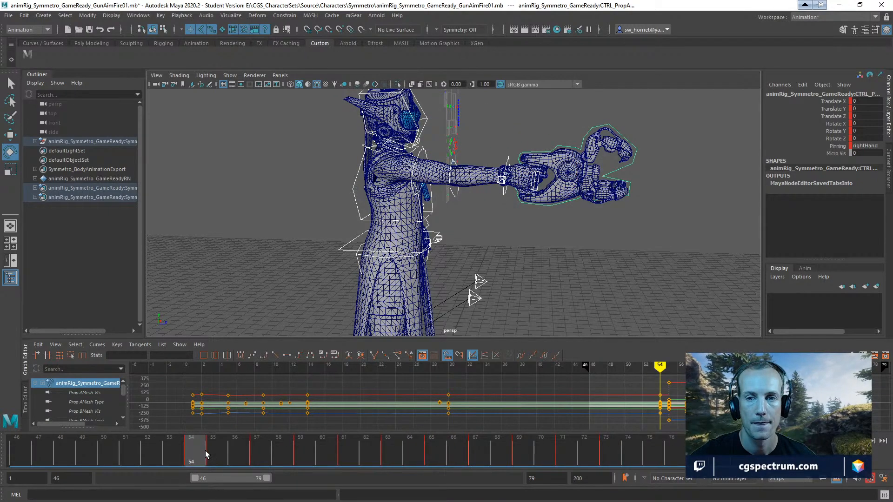
left_click_drag(205, 450, 209, 451)
left_click_drag(421, 198, 253, 197, "alt")
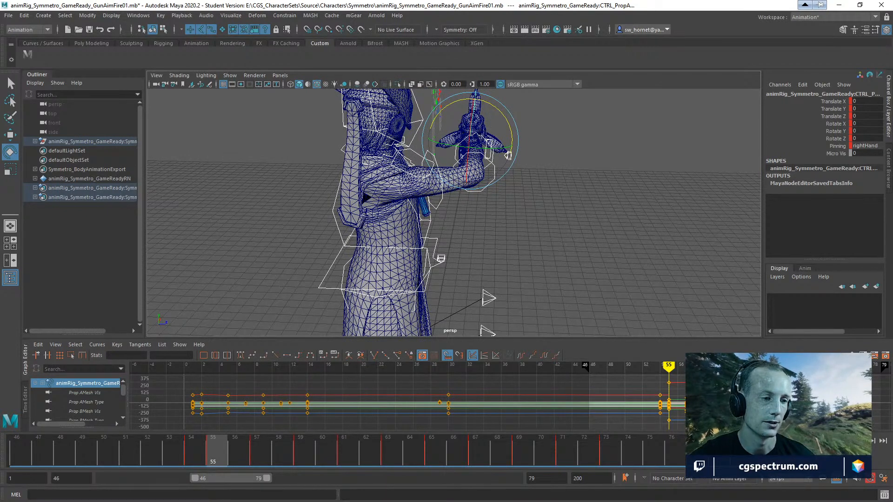
Switch to Unreal Editor, play the level to check the aiming arm while walking, stop, and return to Maya
key("alt+Tab")
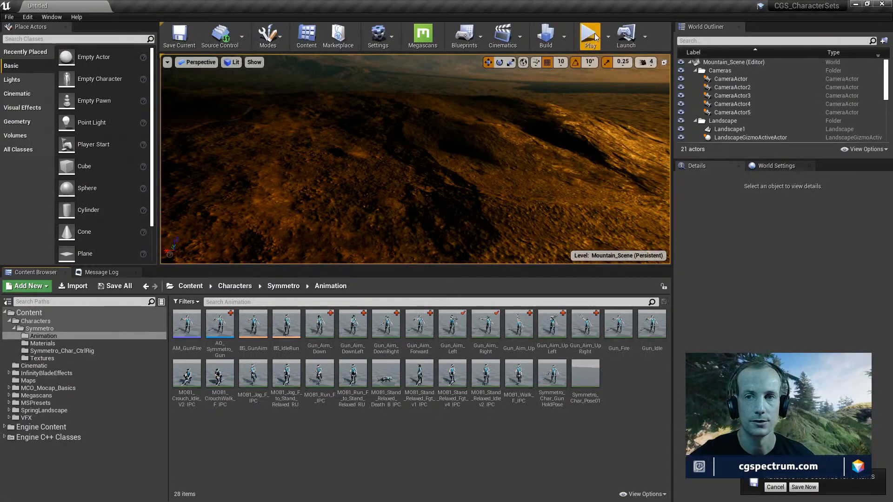
left_click(429, 196)
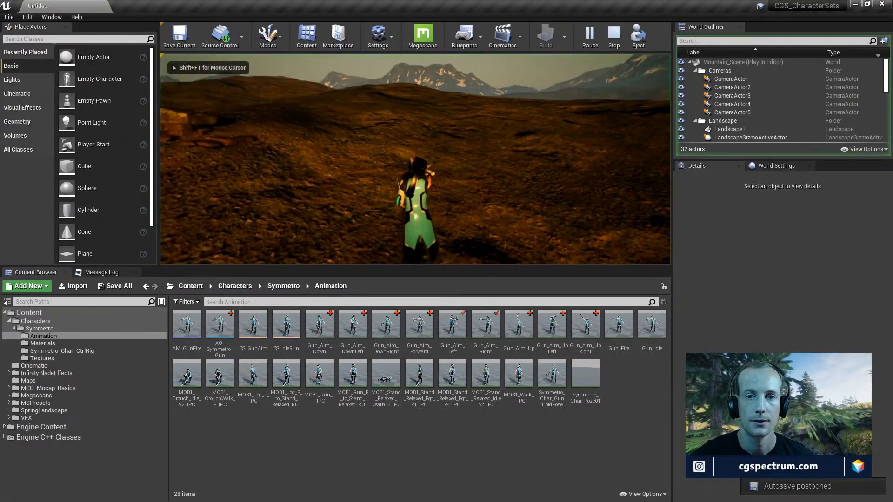
key("w")
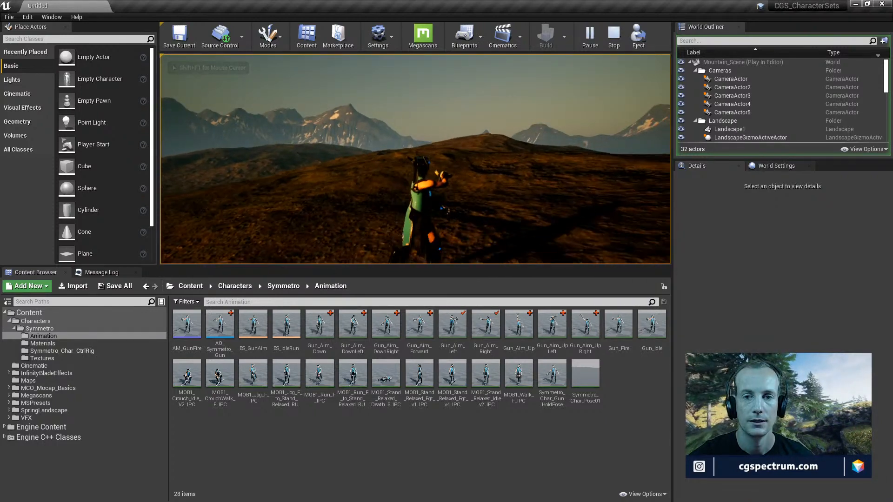
key("Escape")
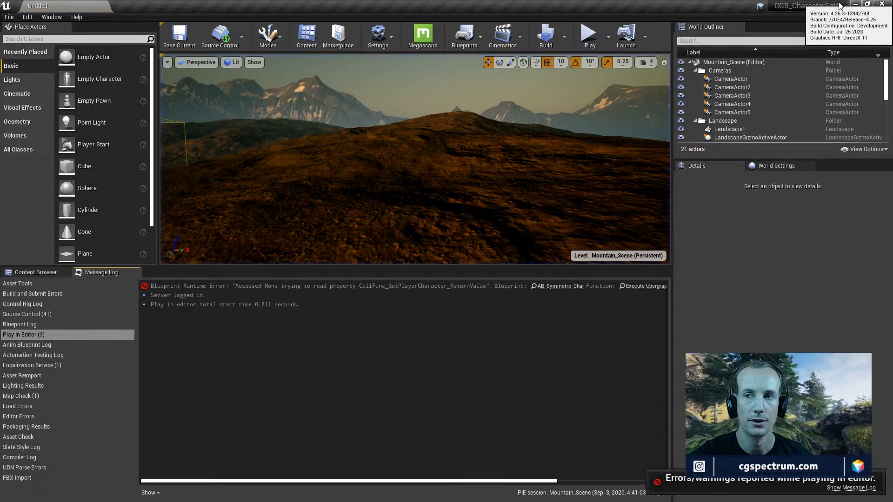
left_click(855, 4)
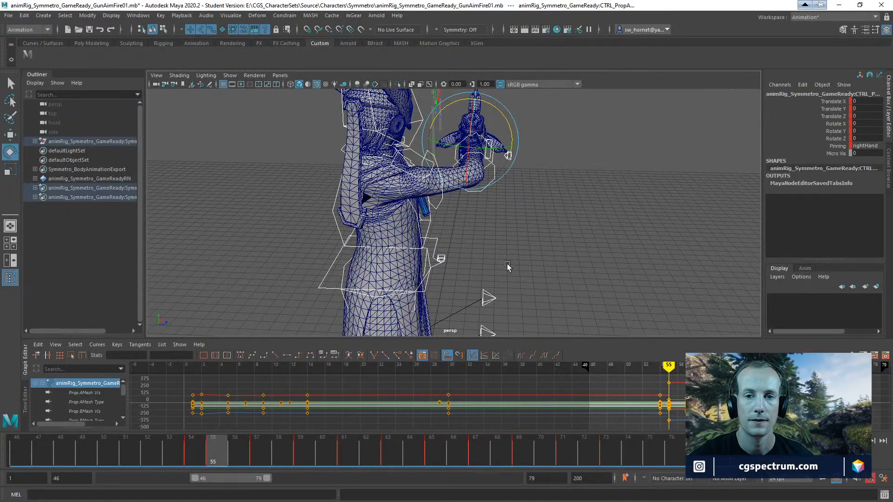
At frame 55, lower the right FK shoulder and bend the right elbow to about -97 in Rotate Y
left_click(440, 199)
left_click_drag(420, 146, 420, 198)
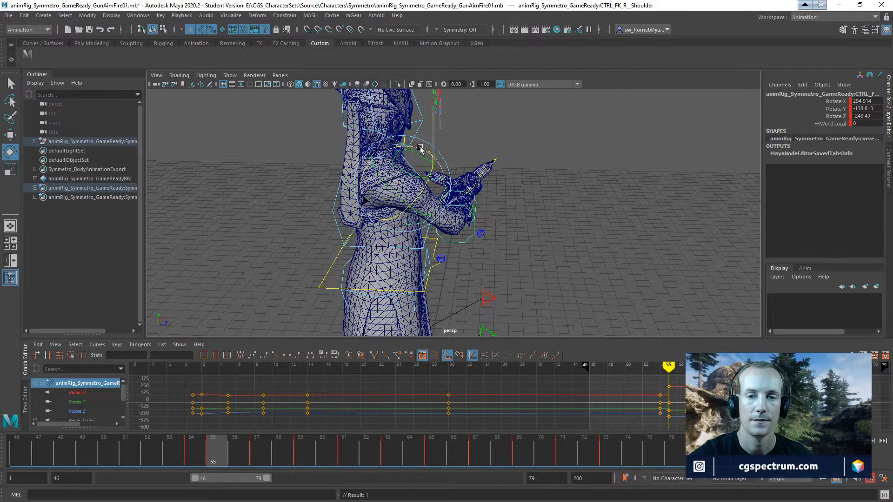
left_click_drag(399, 195, 377, 191)
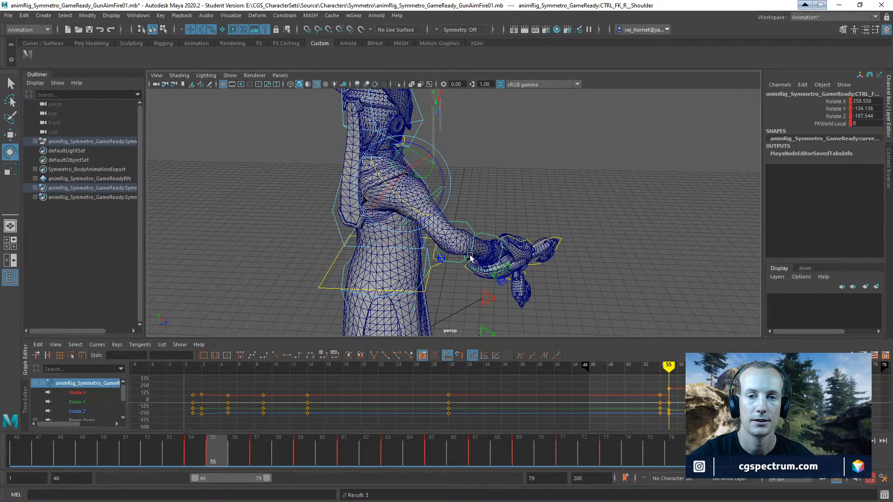
left_click(480, 270)
left_click_drag(456, 263, 473, 277)
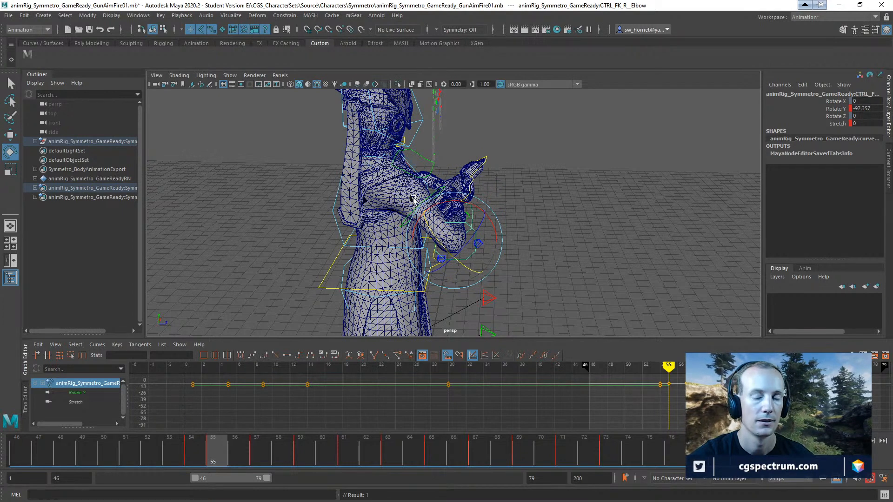
Rotate the right shoulder and right collar at frame 55 to reposition the gun arm across the chest
left_click(435, 190)
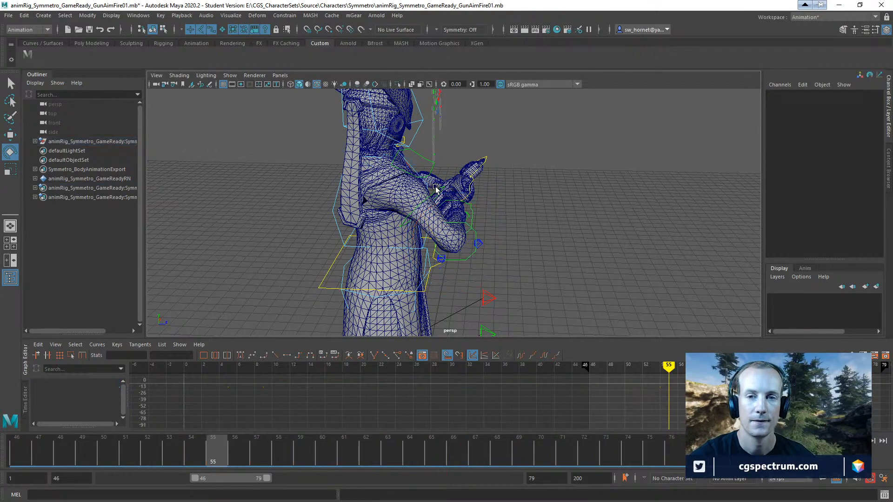
left_click(438, 192)
left_click_drag(419, 212, 510, 160)
left_click(433, 168)
left_click(432, 165)
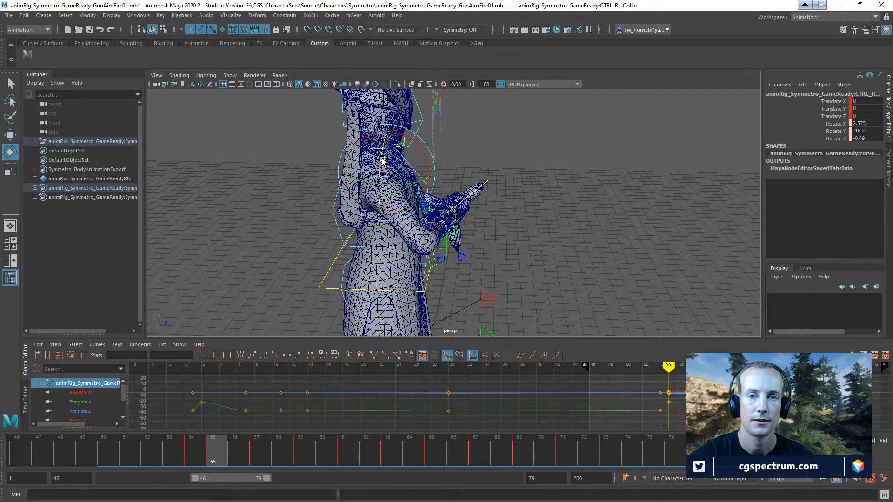
left_click_drag(382, 159, 395, 193)
Raise the right upper arm and bend the right FK elbow to about -107 in Rotate Y
left_click(422, 181)
left_click(409, 186)
left_click(462, 180)
left_click_drag(459, 210, 468, 212)
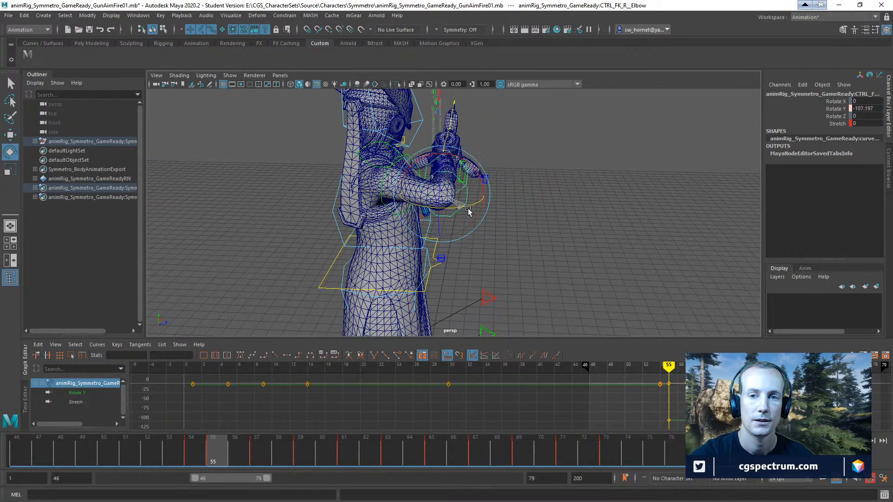
Rotate the right FK wrist to about X -100, Y -15, Z 0 to straighten the gun's aim
left_click_drag(556, 168, 465, 160, "alt")
left_click(369, 142)
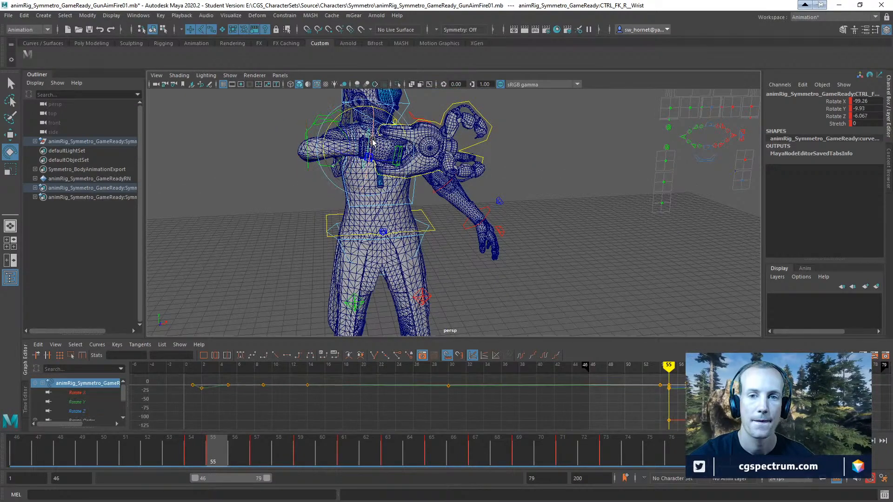
left_click_drag(391, 116, 383, 108)
left_click_drag(421, 182, 259, 175, "alt")
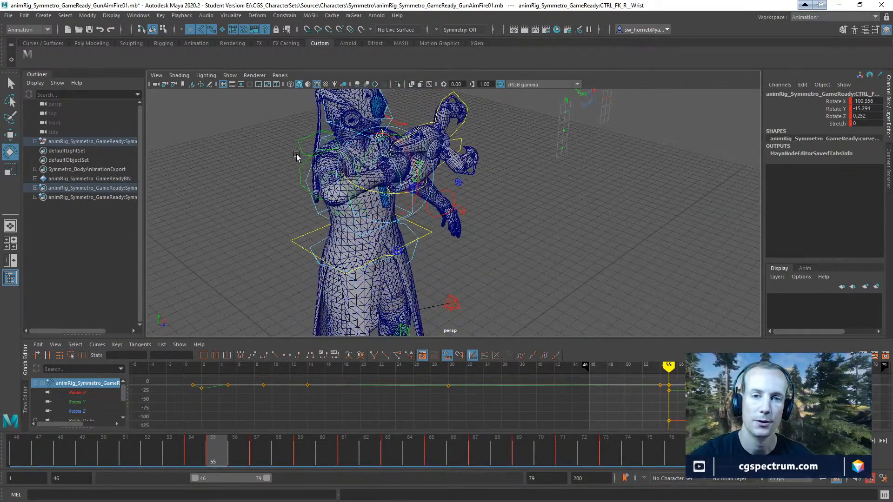
Refine the right arm and collar rotations at frame 55, checking the pose from behind and the front
left_click(337, 154)
left_click_drag(350, 127, 463, 193)
left_click_drag(444, 231, 413, 217)
left_click(559, 187)
left_click(415, 212)
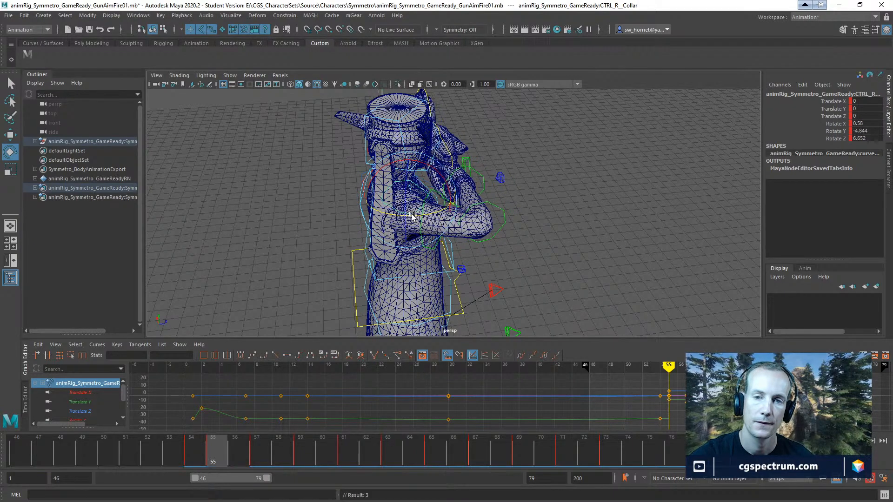
left_click_drag(502, 193, 383, 215, "alt")
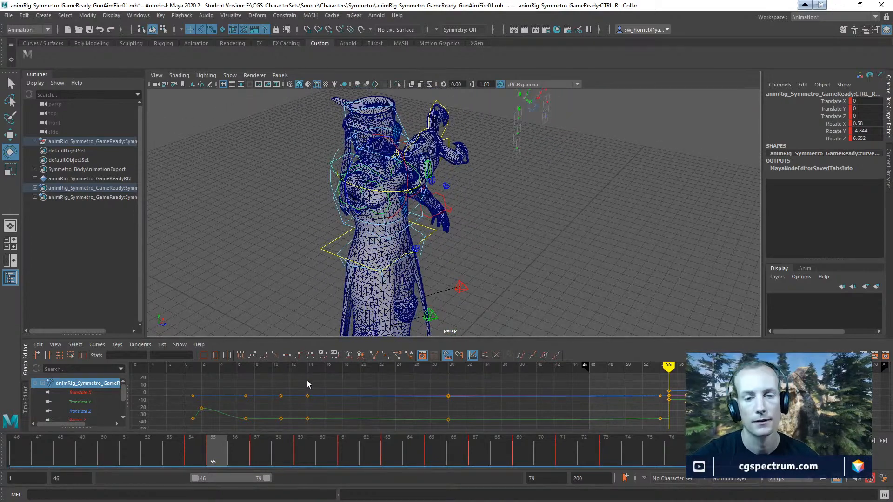
Go to the aim pose at frame 69 and rotate the right collar to about -16.5 in Rotate Y
left_click_drag(208, 456, 524, 463)
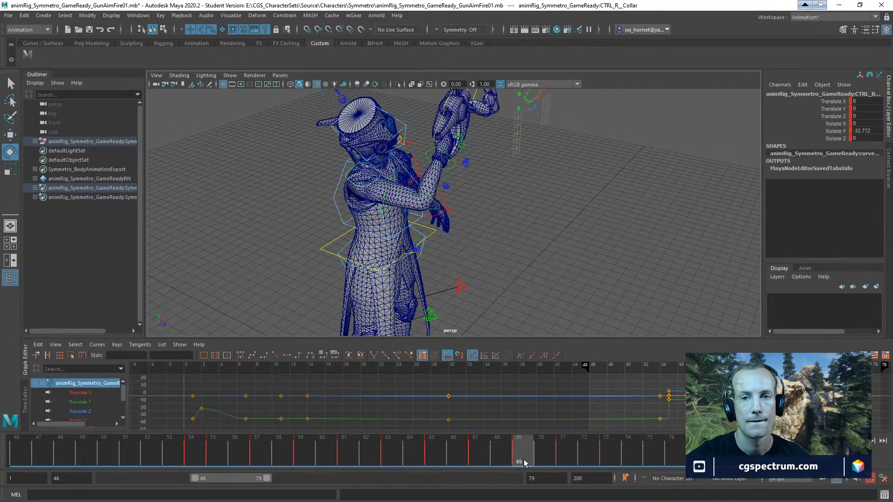
left_click_drag(396, 228, 441, 176, "alt")
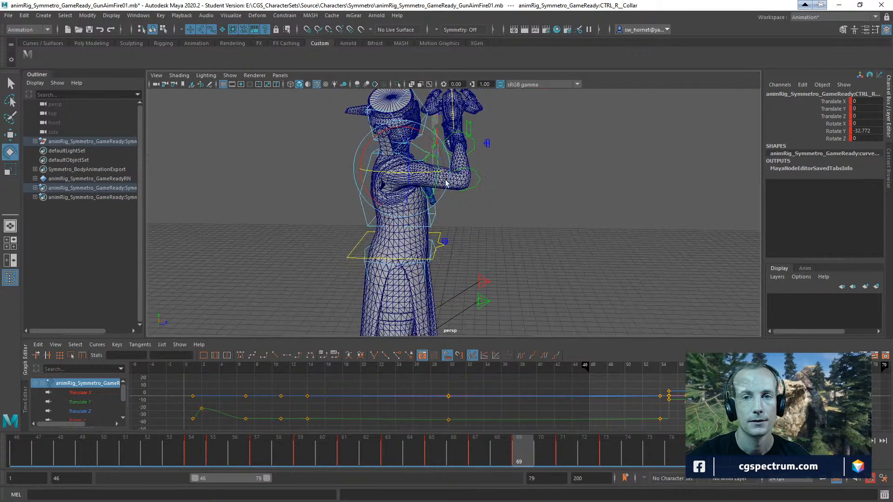
middle_click_drag(481, 143, 466, 241, "alt")
left_click_drag(466, 241, 484, 209, "alt")
right_click_drag(484, 232, 510, 251, "alt")
left_click_drag(510, 251, 385, 269, "alt")
left_click(416, 278)
left_click(388, 269)
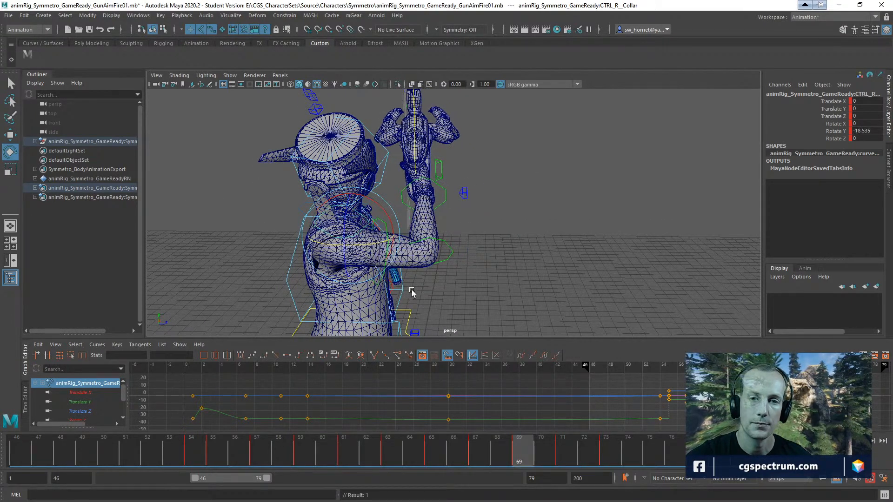
Lower the right FK shoulder to about X 209, Y -142, Z -183 and bend the elbow to about Y -121
left_click(424, 287)
left_click(381, 280)
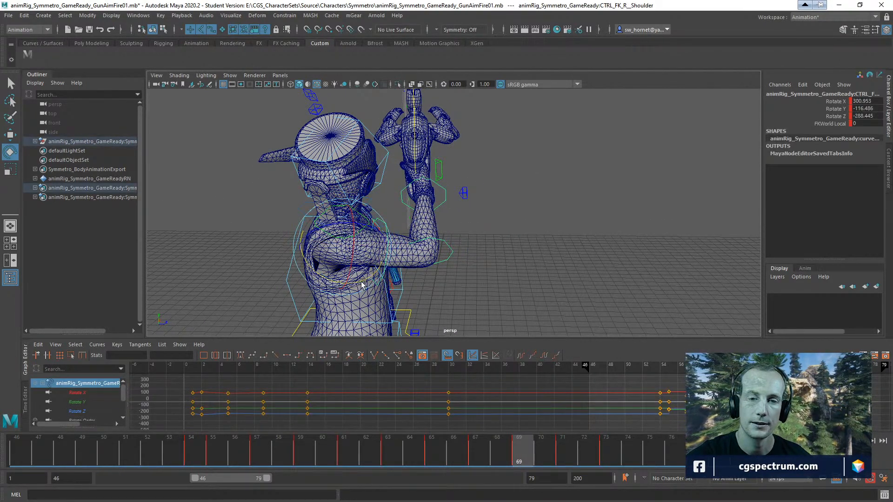
left_click_drag(361, 283, 309, 326)
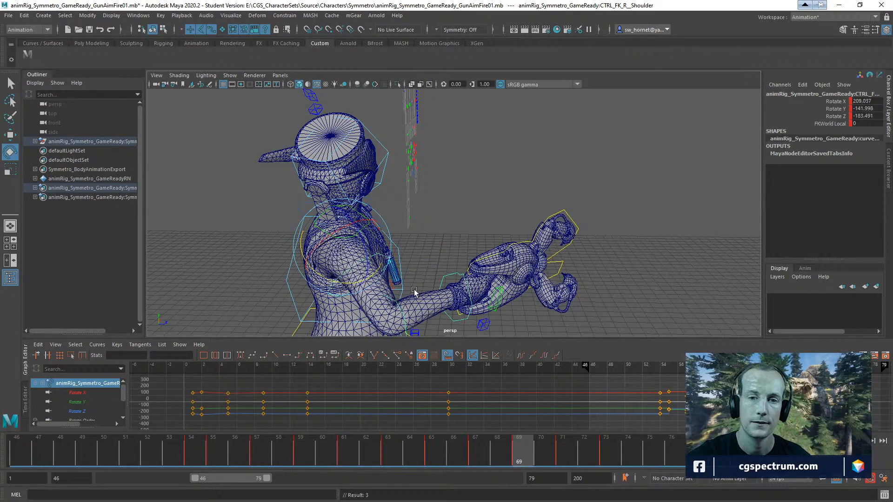
left_click(401, 308)
left_click_drag(401, 308, 439, 239)
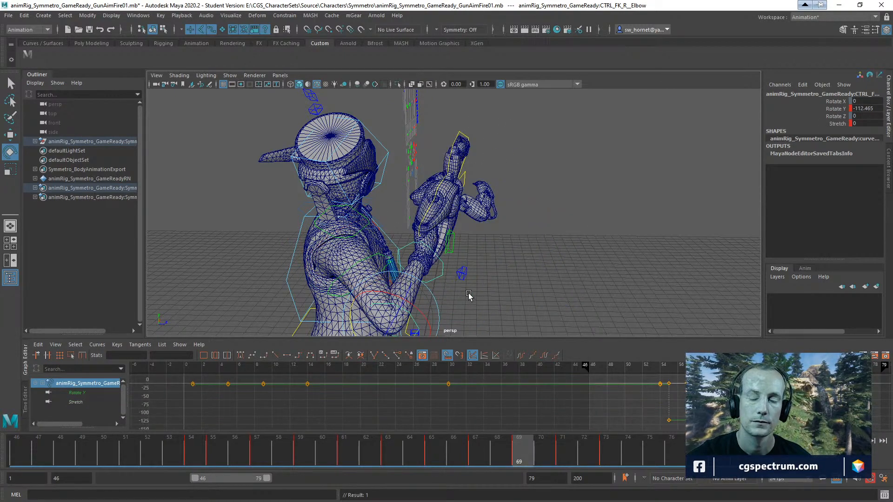
left_click_drag(468, 296, 399, 315, "alt")
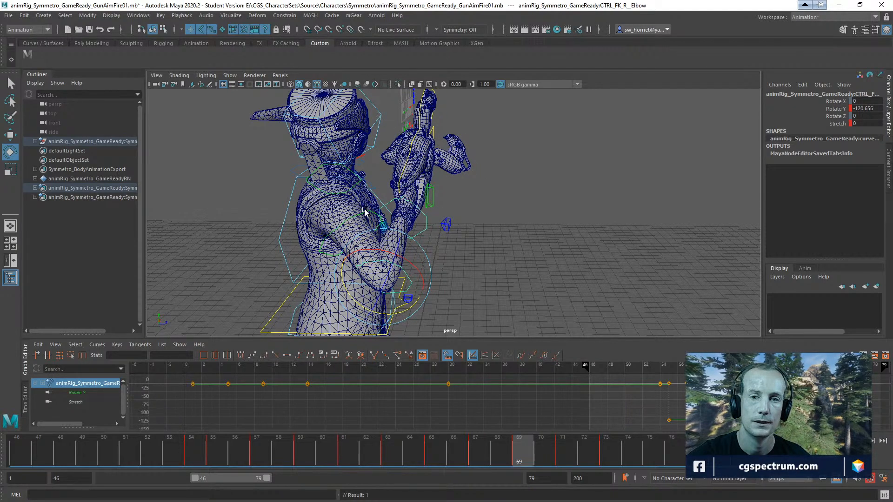
left_click_drag(365, 211, 361, 184, "alt")
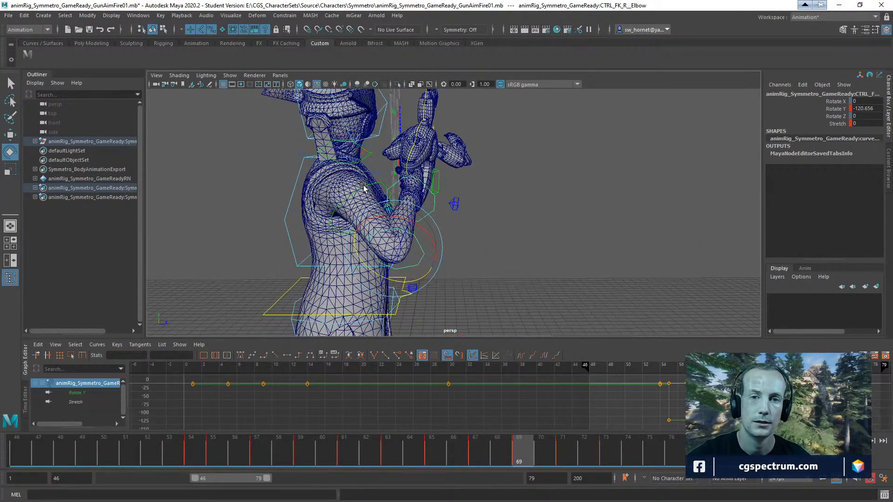
left_click(363, 187)
mouse_move(361, 216)
left_mouse_down()
mouse_move(350, 211)
mouse_move(361, 212)
mouse_move(356, 217)
left_mouse_up()
key("ctrl+z")
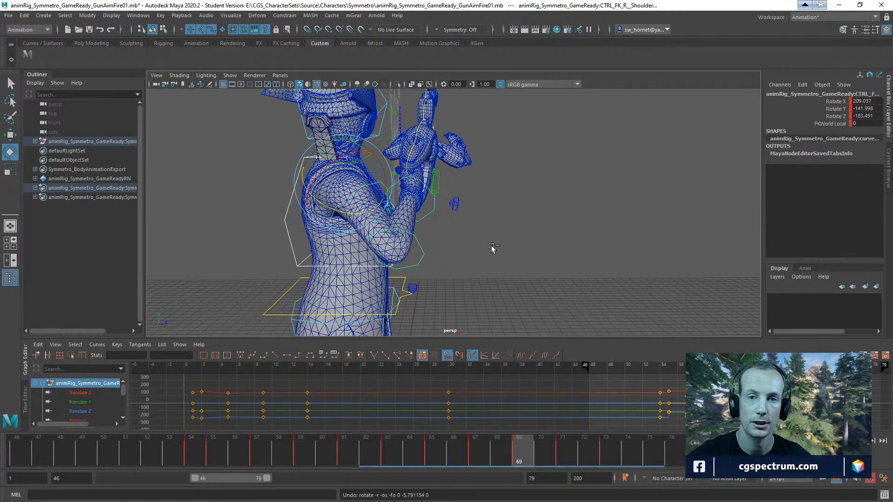
Rotate the right FK shoulder at frame 69 to about X 151, Y -132, Z -107, raising the upper arm
left_click(469, 235)
left_click(363, 207)
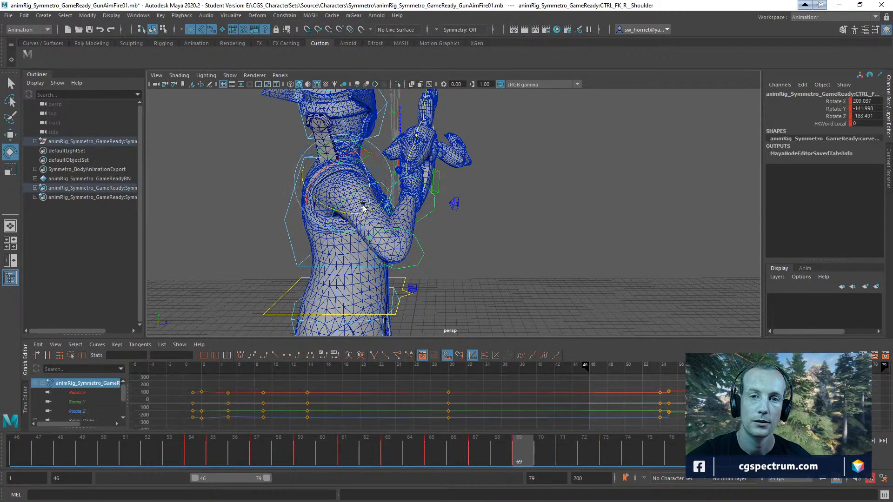
left_click(530, 238)
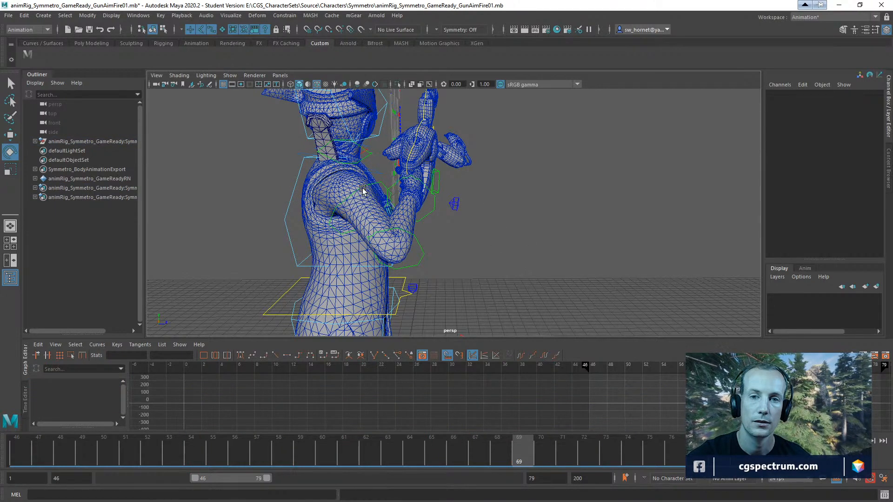
left_click(362, 191)
mouse_move(363, 191)
left_mouse_down()
mouse_move(359, 203)
mouse_move(360, 164)
mouse_move(342, 136)
mouse_move(377, 183)
left_mouse_up()
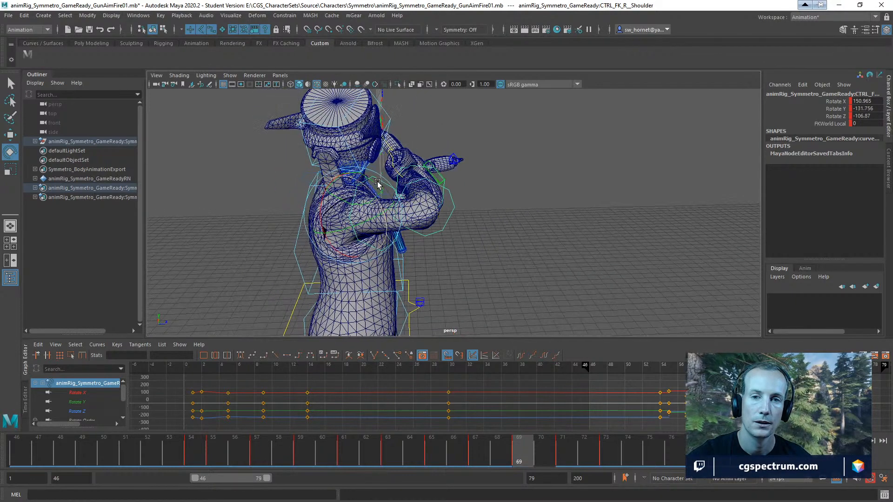
Rotate the right FK shoulder to about X 119 at frame 69 and the right wrist to about X -125, Y -6, Z -4
left_click_drag(318, 217, 329, 244)
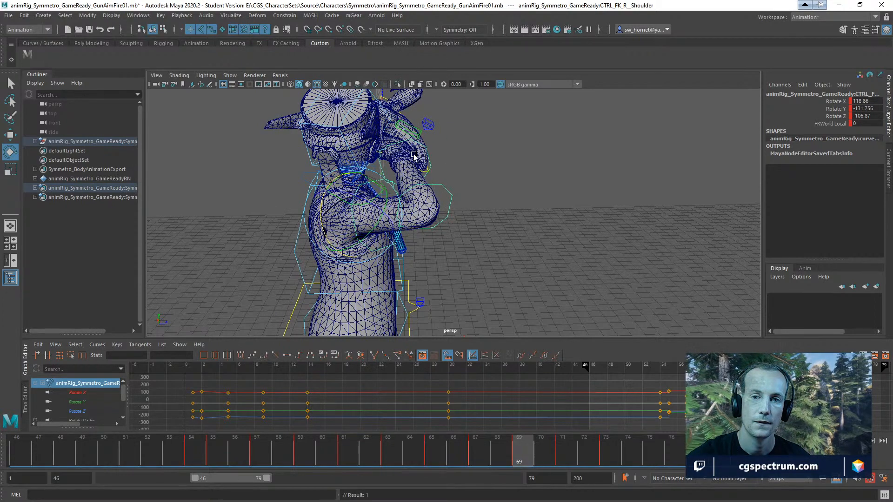
left_click(419, 134)
left_click_drag(417, 132, 347, 231)
left_click_drag(356, 195, 393, 208, "alt")
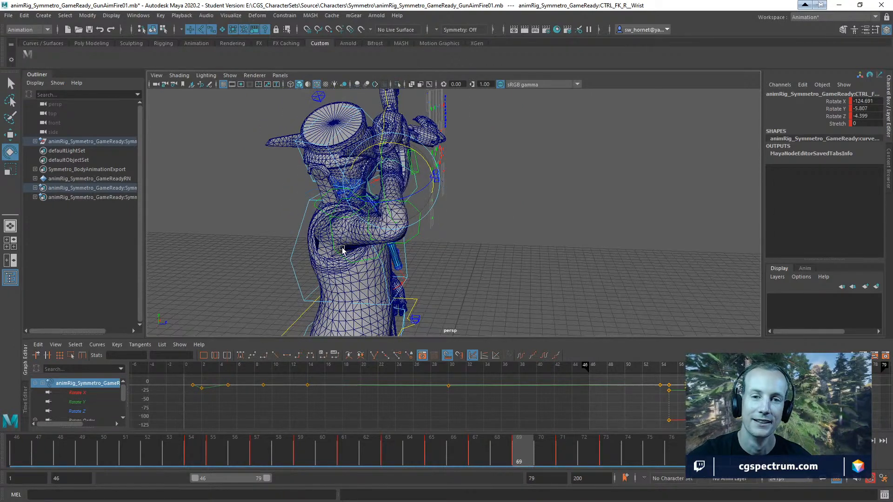
Raise the right upper arm at frame 69 by rotating the FK shoulder to about X 90, Y -126, Z -70
left_click(363, 244)
left_click_drag(354, 240, 374, 235)
left_click(422, 175)
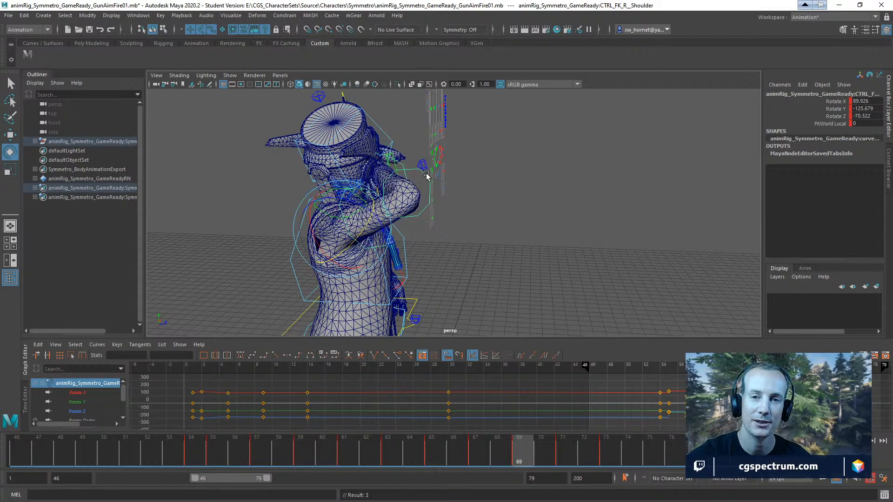
left_click_drag(435, 187, 507, 255)
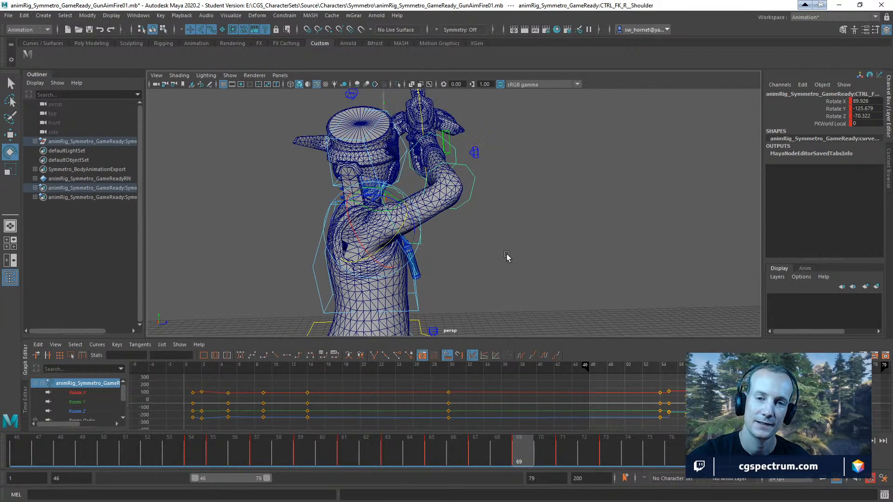
left_click(507, 255)
Rotate the right collar to about -15.5 in Rotate Y and the right FK wrist to about X -125, Y -8, Z -3
left_click(383, 228)
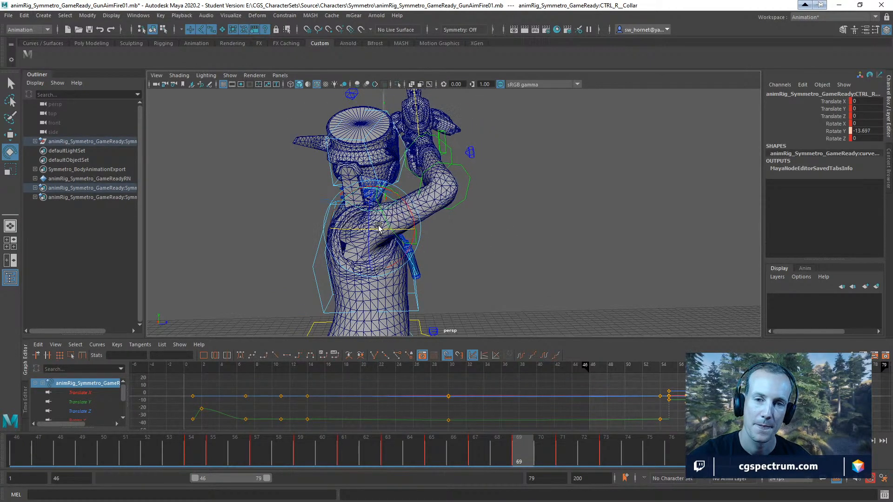
mouse_move(386, 227)
left_mouse_down("alt")
mouse_move(315, 224)
mouse_move(396, 228)
left_mouse_up("alt")
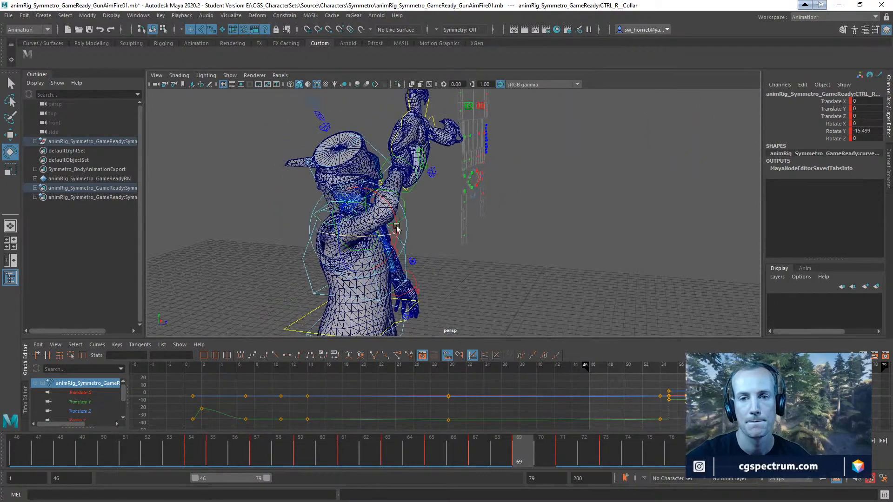
left_click(409, 173)
left_click_drag(410, 174, 451, 203, "alt")
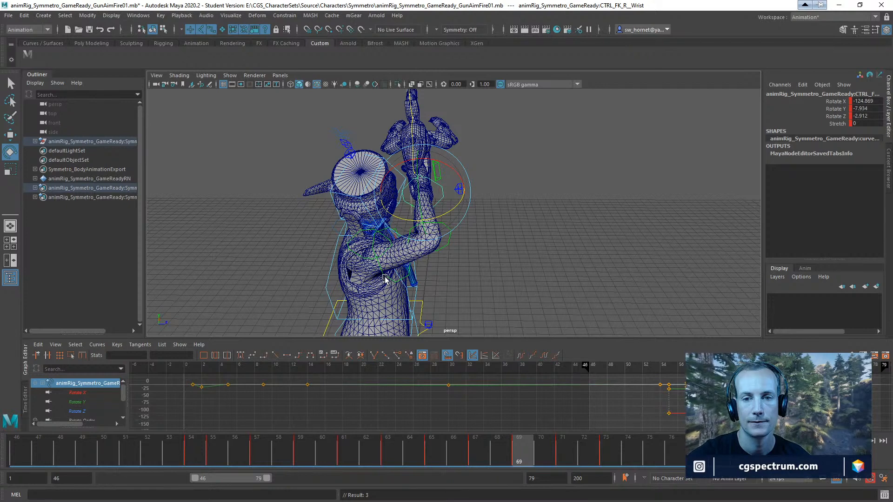
Rotate the right FK shoulder to about X 115, Y -130, Z -102 and open the elbow to about Y -105
left_click(411, 298)
left_click_drag(388, 278, 538, 242)
left_click(439, 260)
left_click(435, 279)
left_click(539, 242)
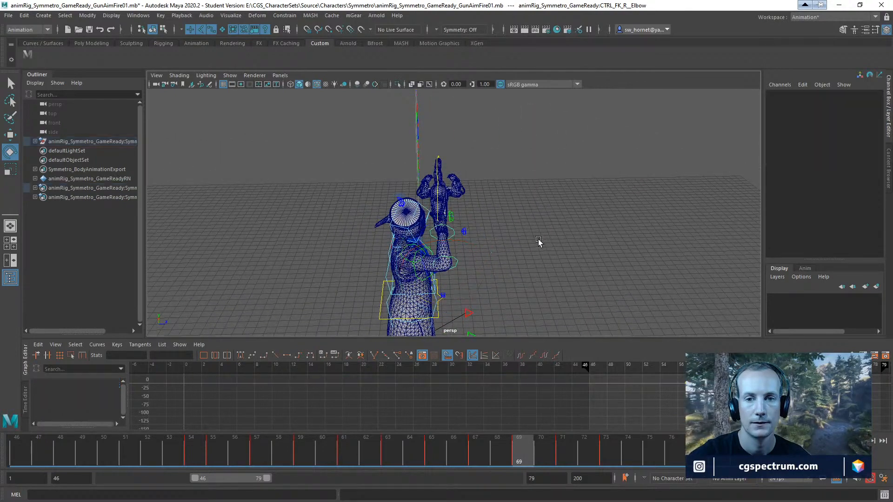
Turn the right FK wrist to about X -140, Y -14, Z 1.4 to re-aim the gun hand
left_click(454, 232)
left_click_drag(460, 264, 456, 244)
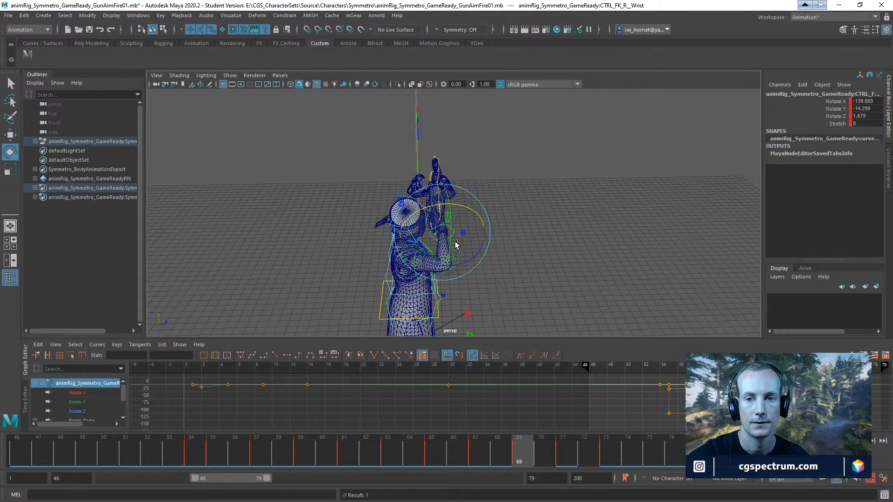
left_click_drag(534, 269, 367, 313, "alt")
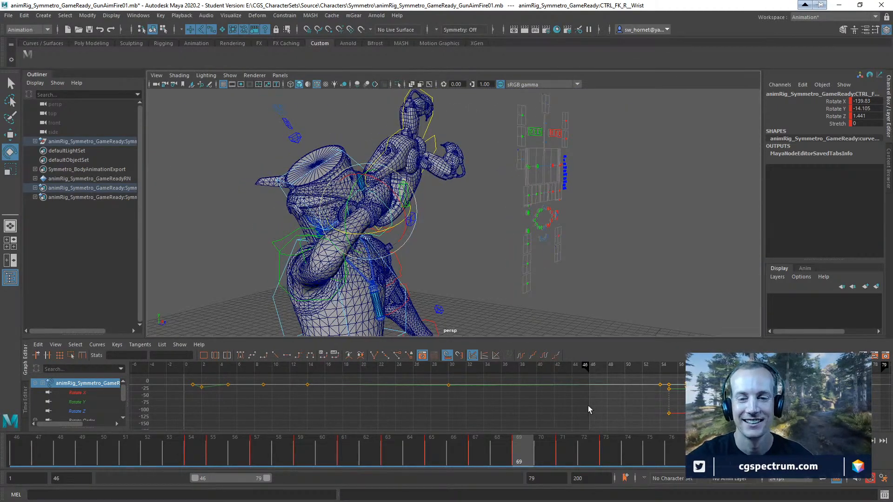
Compare the arm pose at frame 69 with frame 68 and examine the raised arm from the front view
left_click_drag(520, 460, 510, 459)
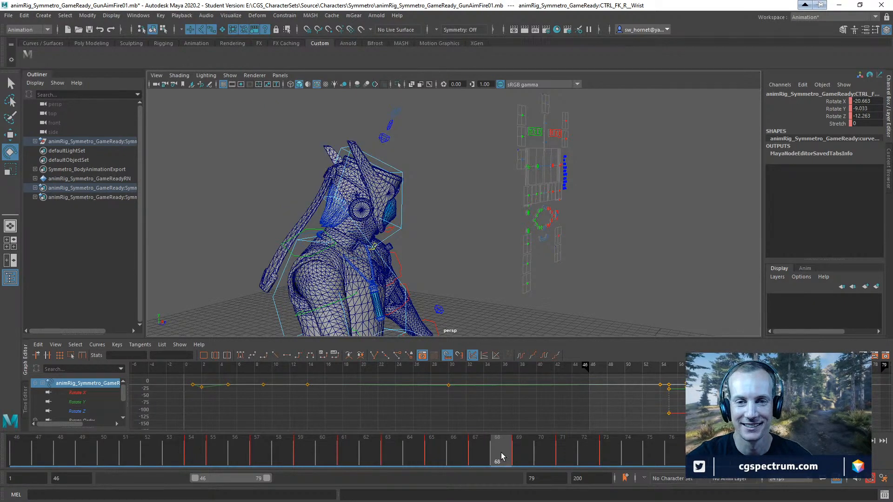
left_click_drag(501, 204, 591, 225, "alt")
right_click_drag(590, 226, 489, 205, "alt")
middle_click_drag(501, 168, 493, 130, "alt")
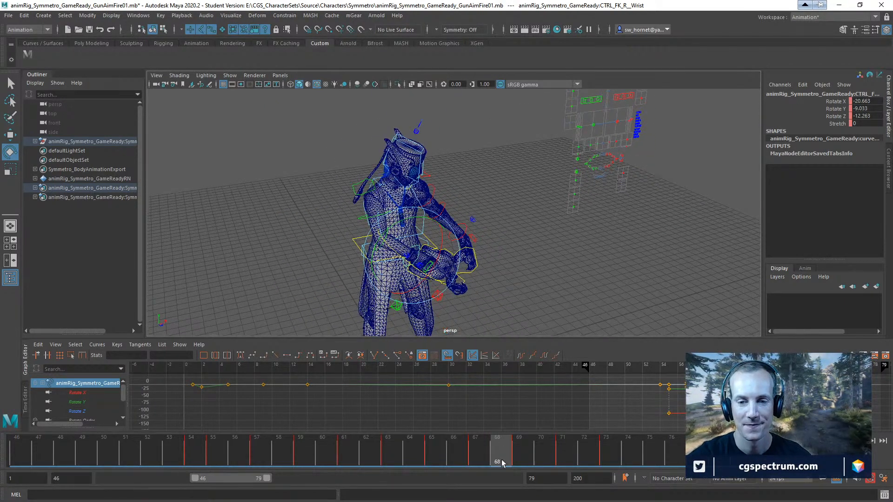
mouse_move(502, 463)
left_mouse_down()
mouse_move(454, 451)
mouse_move(191, 447)
mouse_move(534, 463)
mouse_move(520, 463)
left_mouse_up()
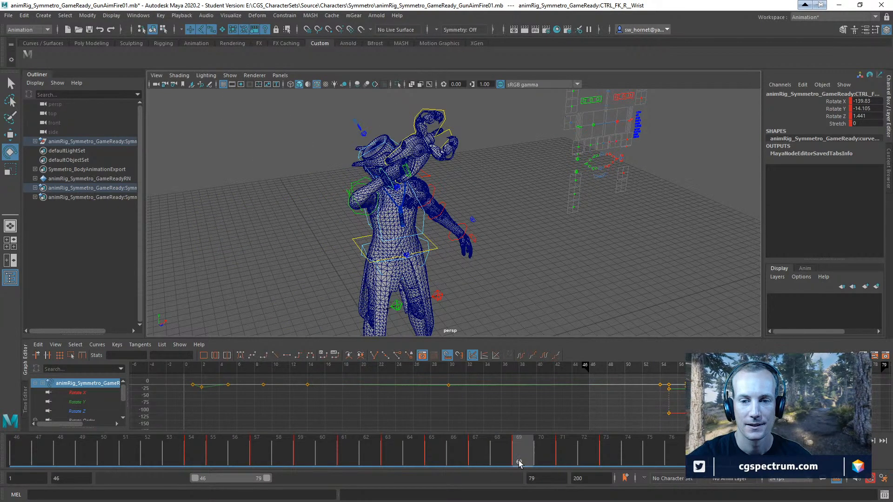
right_click_drag(437, 148, 610, 226, "alt")
left_click_drag(454, 203, 426, 205, "alt")
middle_click_drag(486, 231, 455, 217, "alt")
key("space")
left_click_drag(454, 214, 456, 229)
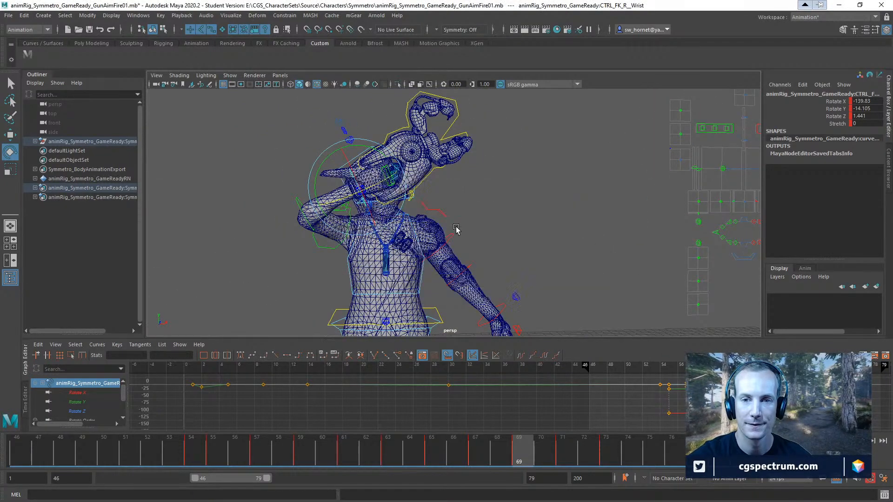
middle_click_drag(456, 229, 455, 279, "alt")
middle_click_drag(545, 165, 480, 271, "alt")
middle_click_drag(531, 212, 489, 175, "alt")
right_click_drag(489, 174, 470, 190, "alt")
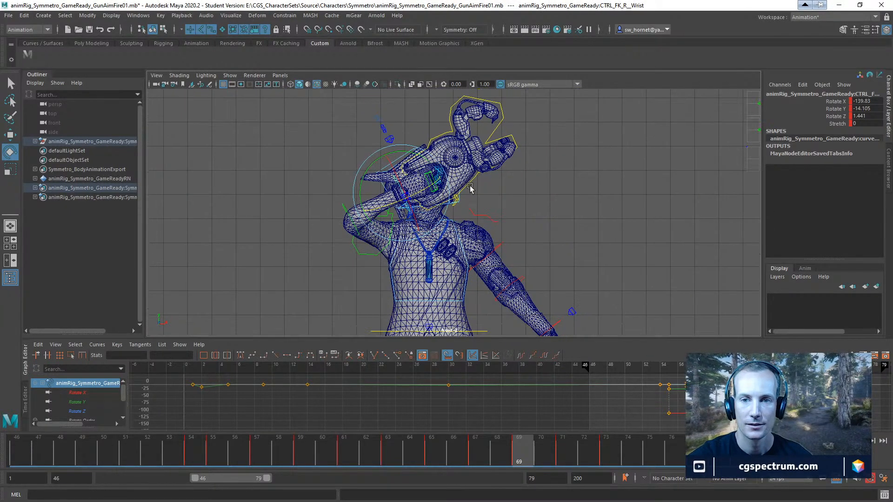
middle_click_drag(470, 189, 455, 194, "alt")
Rotate the right FK shoulder to about X 105, Y -122, Z -106 and the wrist to about X -110, Y -14, Z -4.5
left_click(361, 258)
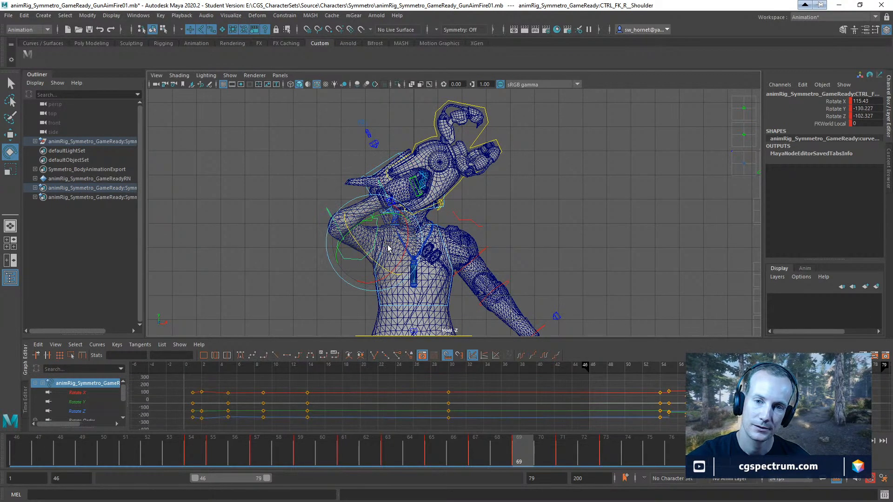
left_click_drag(407, 256, 390, 242)
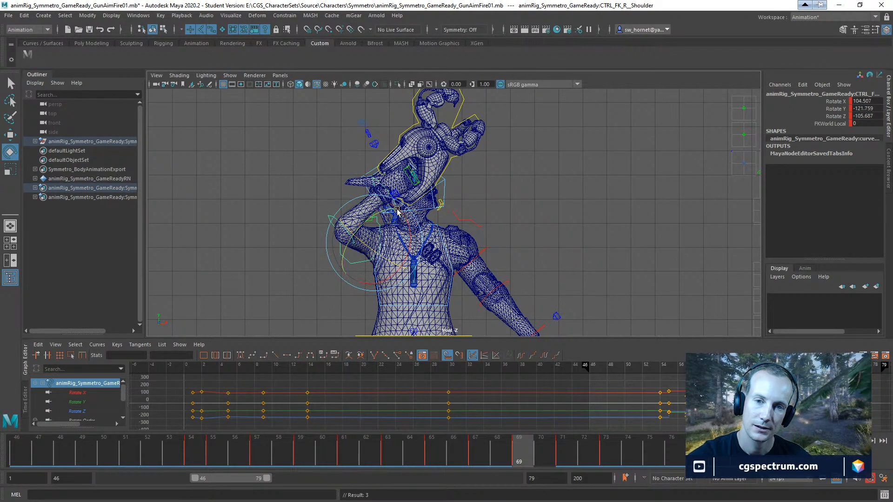
mouse_move(387, 208)
left_mouse_down()
mouse_move(345, 198)
mouse_move(389, 203)
mouse_move(384, 194)
mouse_move(370, 233)
mouse_move(392, 194)
mouse_move(377, 184)
mouse_move(386, 211)
left_mouse_up()
left_click(378, 199)
key("space")
left_click_drag(479, 233, 572, 242)
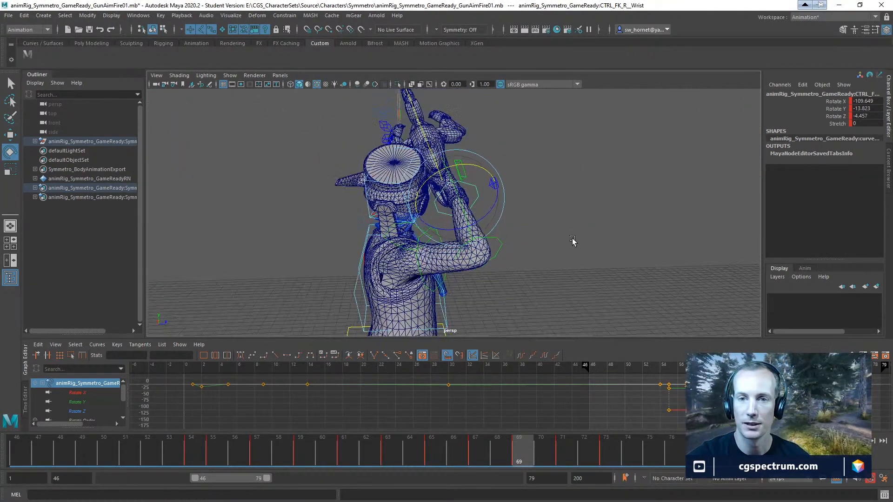
Open the right FK elbow at frame 69 slightly, to about -99 in Rotate Y
left_click(506, 263)
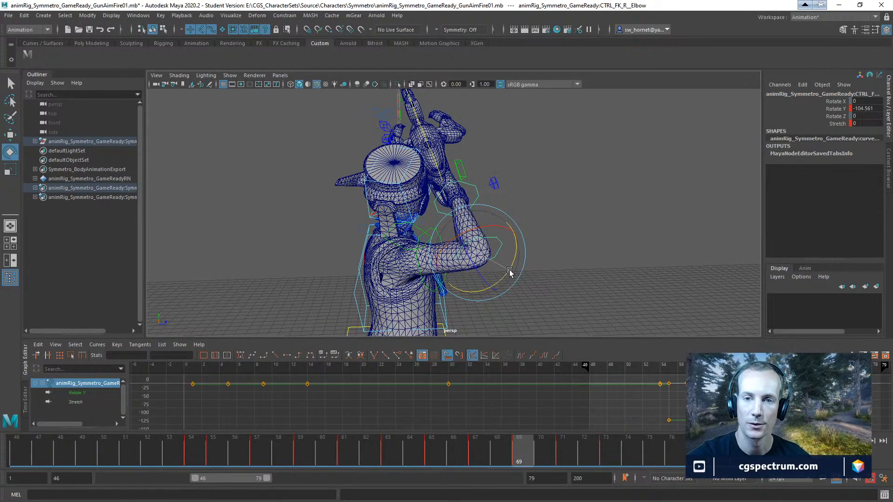
left_click_drag(509, 273, 518, 257)
left_click_drag(565, 235, 383, 282, "alt")
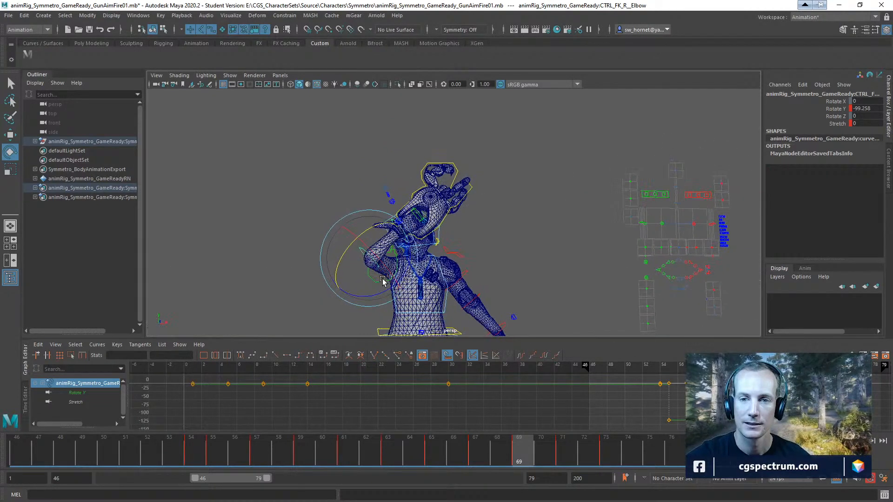
Rotate the right FK wrist at frame 69 to about -120 in Rotate X
left_click_drag(434, 232, 440, 238, "alt")
left_click(440, 240)
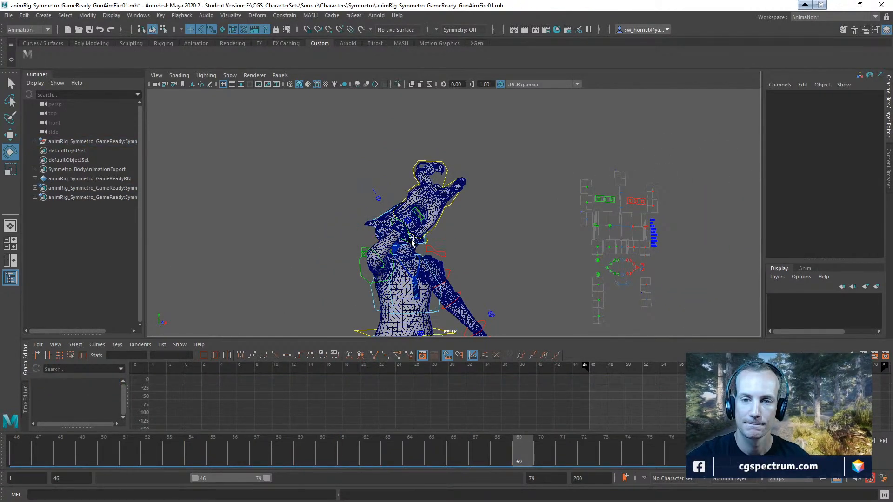
left_click(421, 241)
left_click_drag(427, 234, 398, 283)
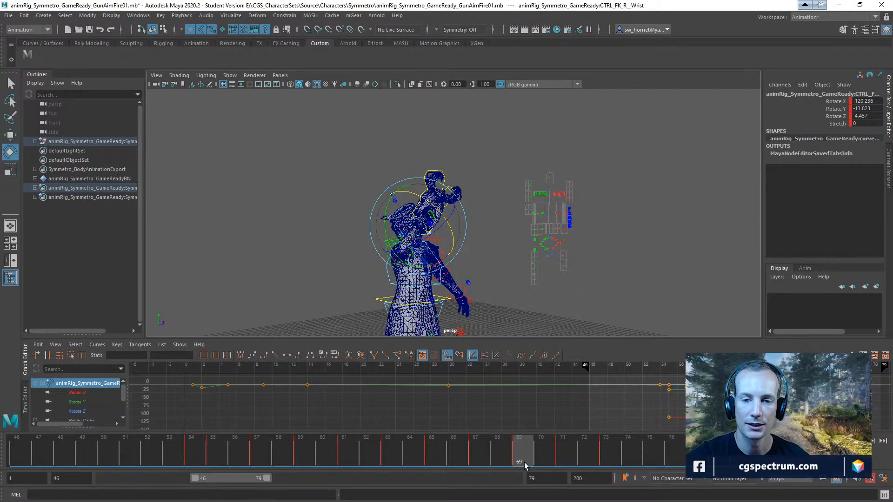
mouse_move(525, 465)
left_mouse_down()
mouse_move(188, 452)
mouse_move(541, 464)
mouse_move(459, 460)
mouse_move(564, 453)
mouse_move(459, 451)
mouse_move(519, 452)
left_mouse_up()
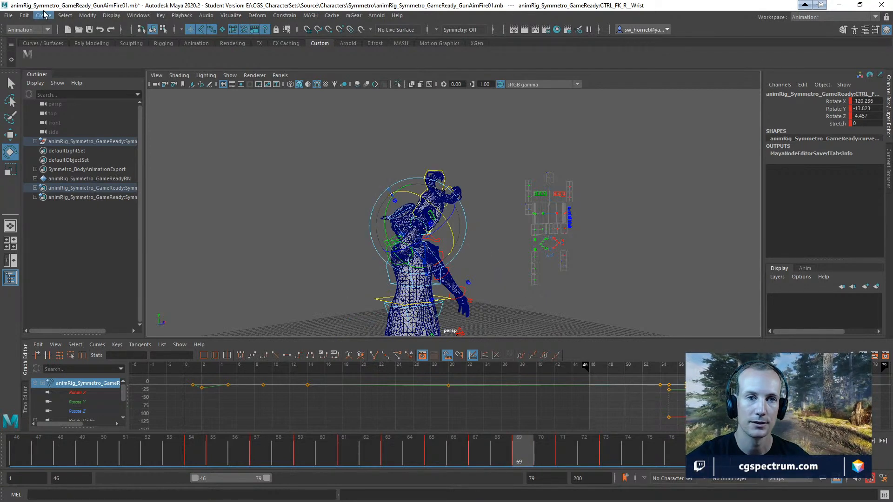
Save the current scene, accepting the student version notice
left_click(44, 15)
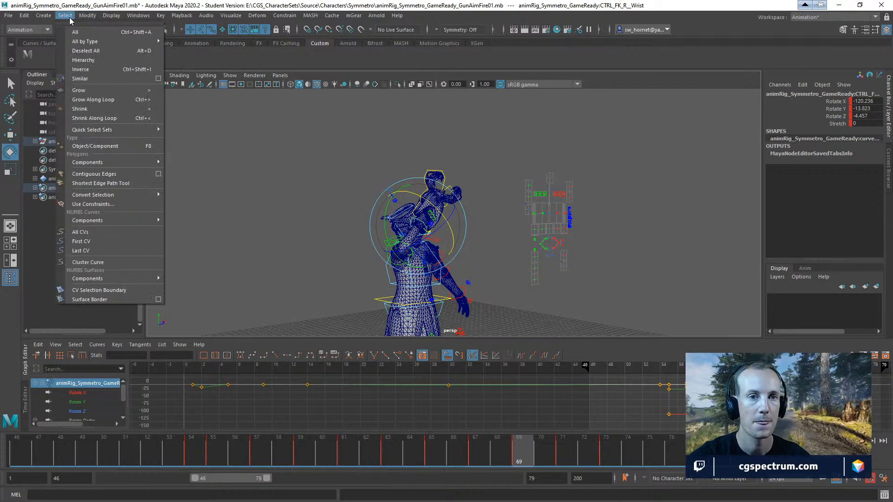
left_click(9, 16)
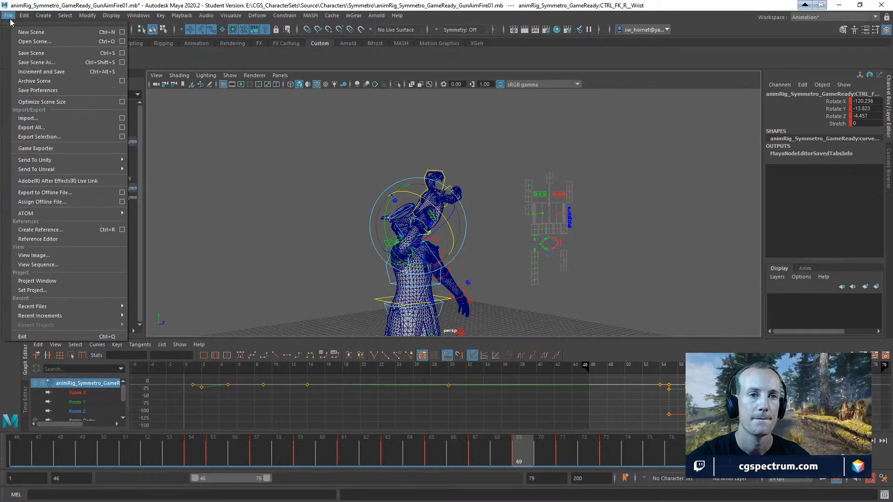
left_click(32, 53)
left_click(442, 261)
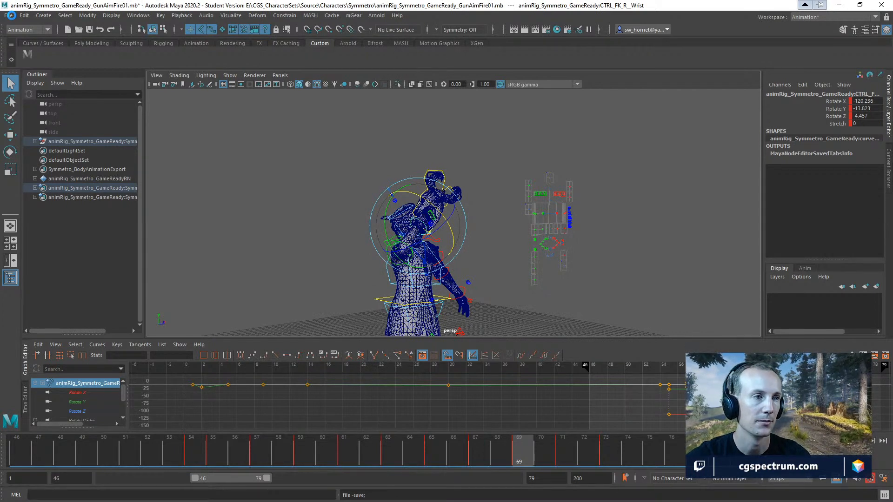
key("ctrl+s")
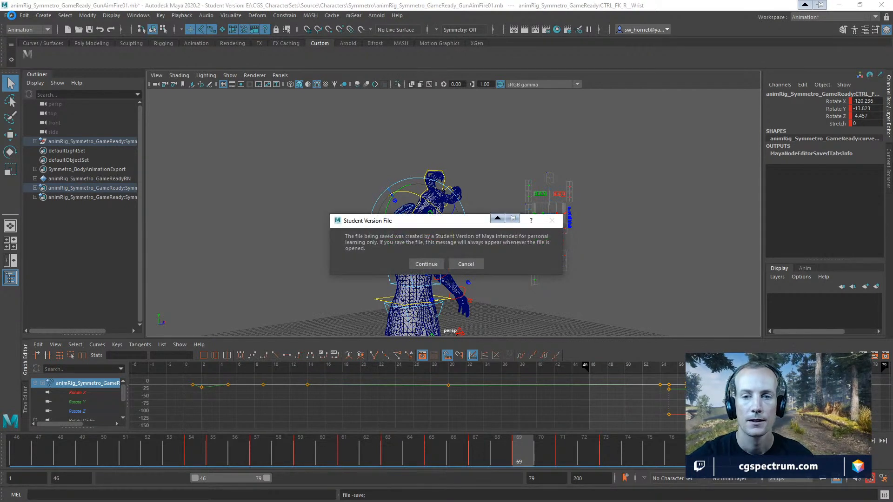
left_click(421, 263)
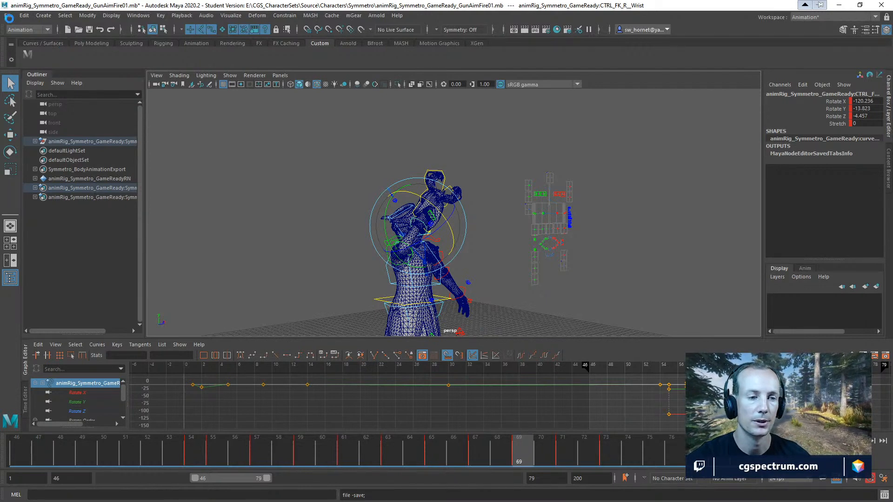
key("e")
Export only the Gun_Aim_Left and Gun_Aim_UpLeft clips with the Game Exporter to E:\CGS_CharacterSets\Source\Characters\Symmetro
left_click(10, 15)
left_click(10, 15)
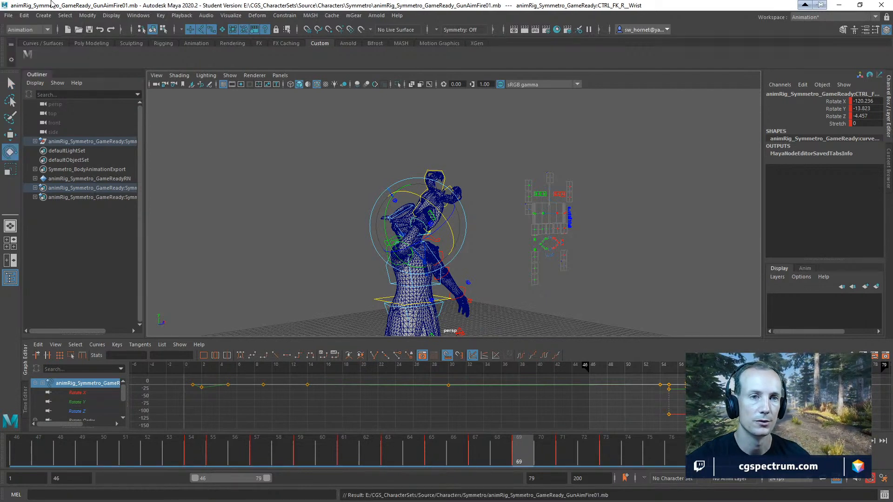
left_click(10, 15)
left_click(48, 150)
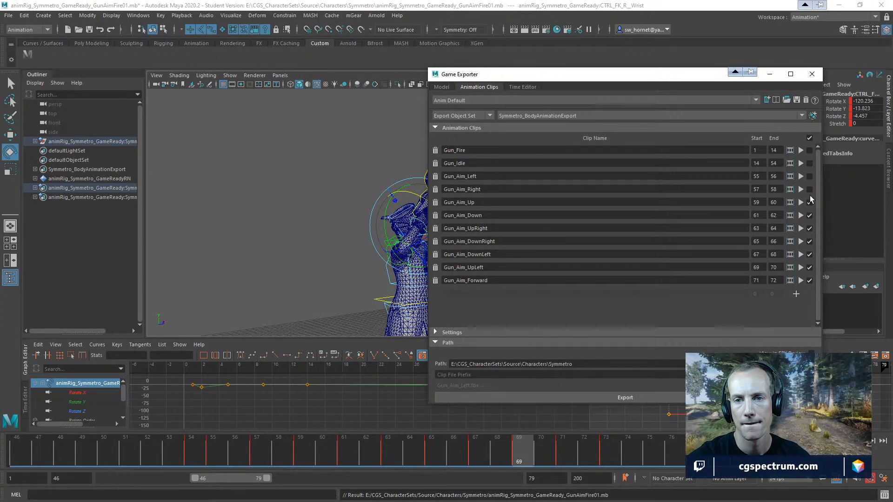
left_click_drag(671, 81, 700, 77)
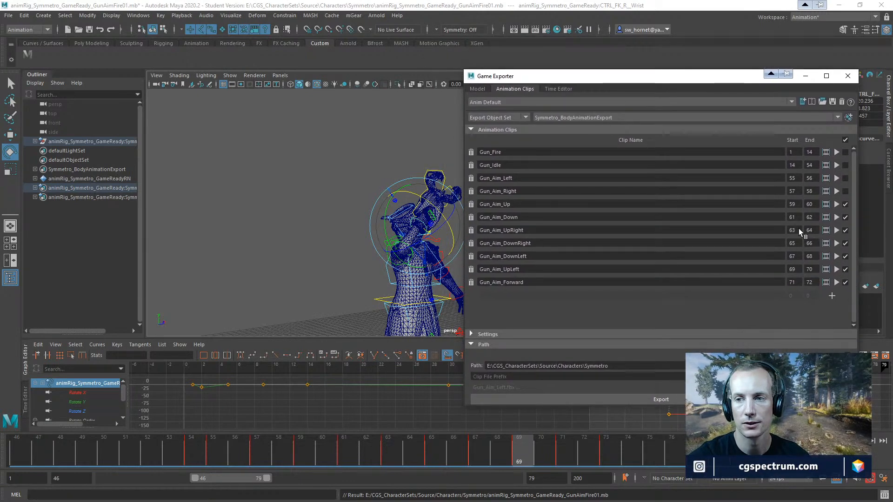
left_click(845, 282)
left_click(846, 256)
left_click(846, 243)
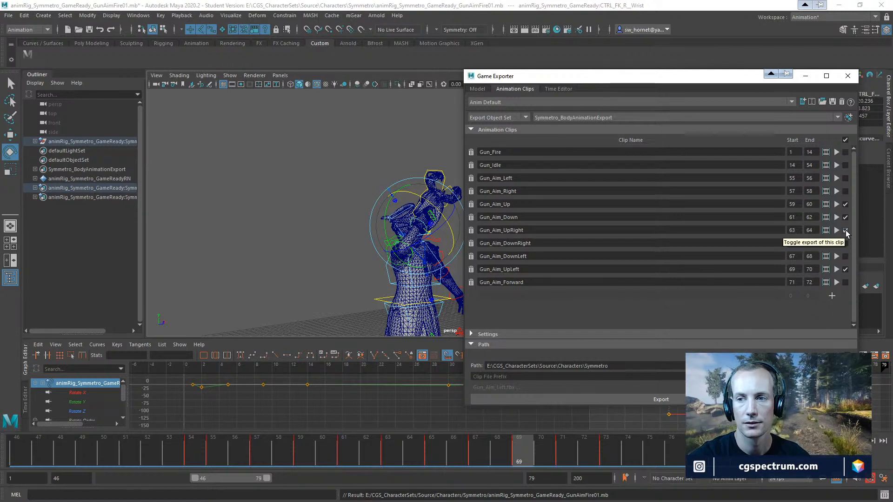
left_click(846, 231)
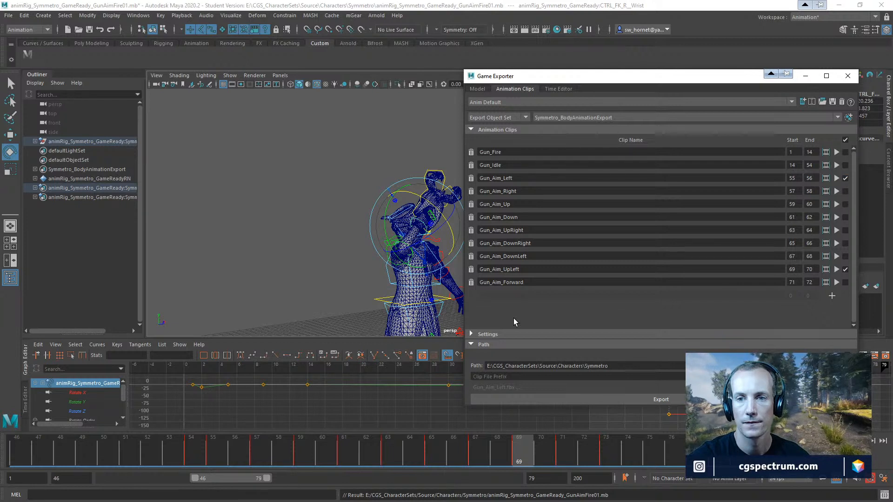
left_click(594, 401)
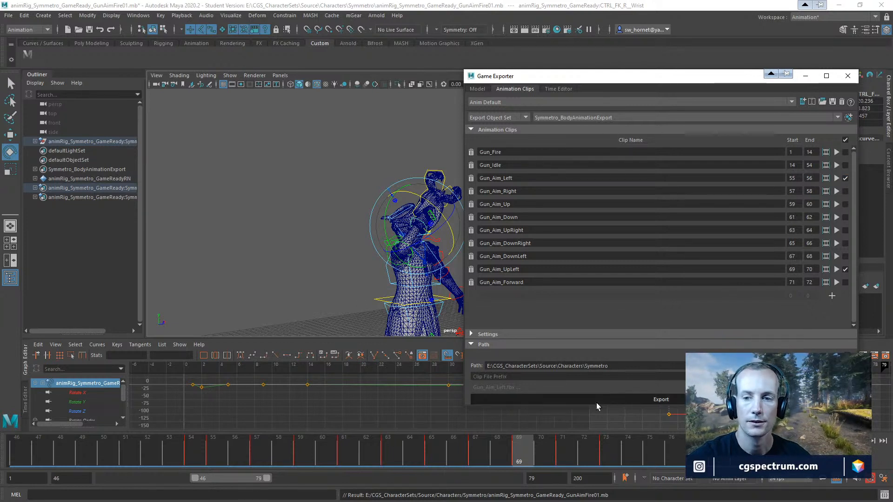
left_click(641, 255)
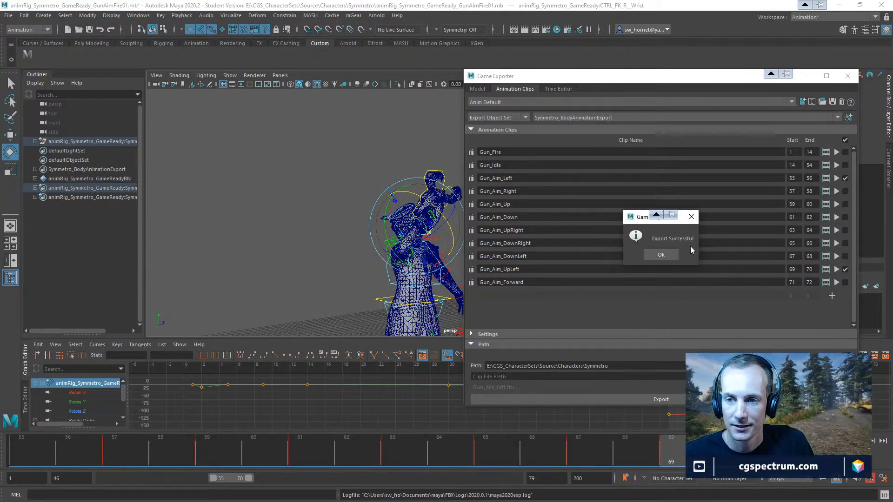
Dismiss the export notice, switch to Unreal Editor and reimport the Gun_Aim_Left and Gun_Aim_UpLeft animations from Symmetro's Animation folder
left_click(677, 256)
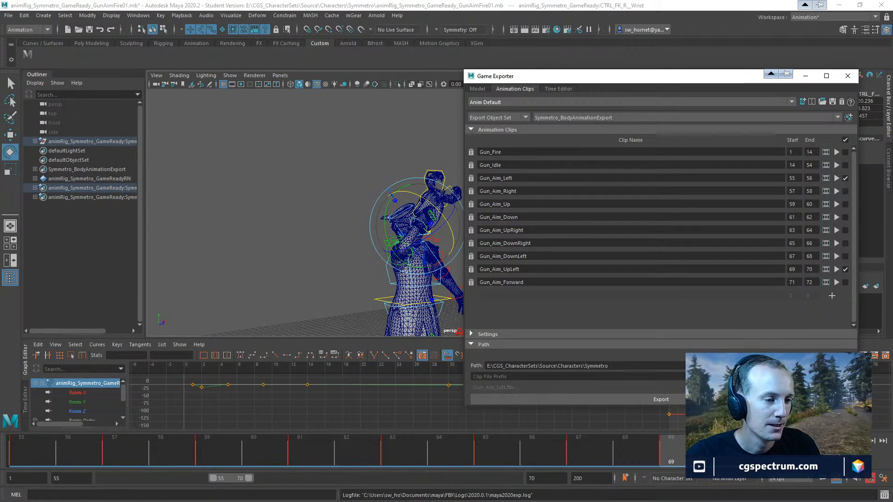
key("alt+Tab")
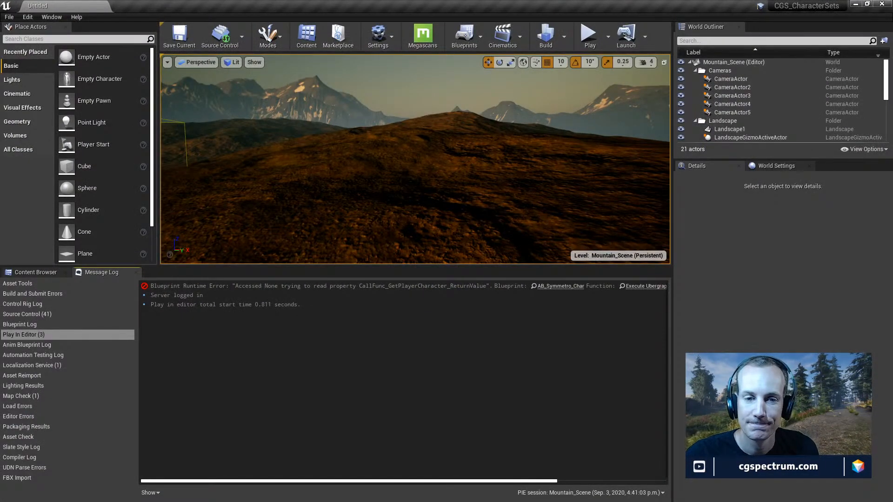
left_click(52, 273)
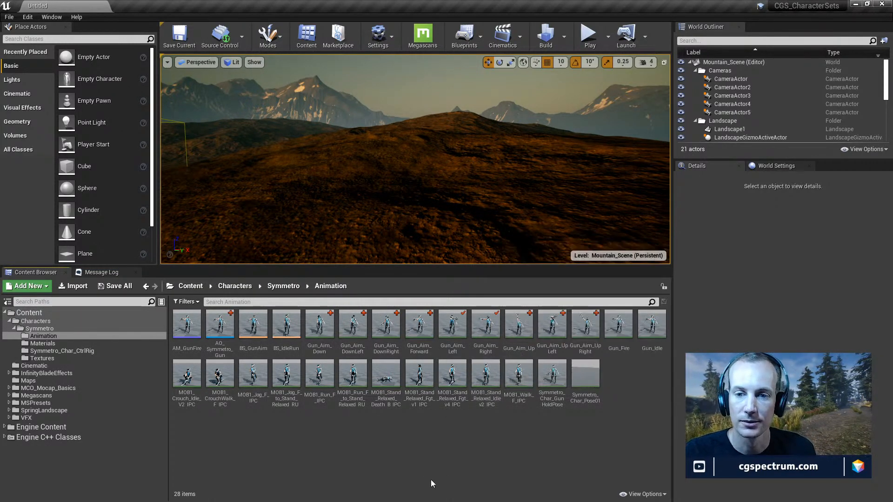
left_click(453, 326)
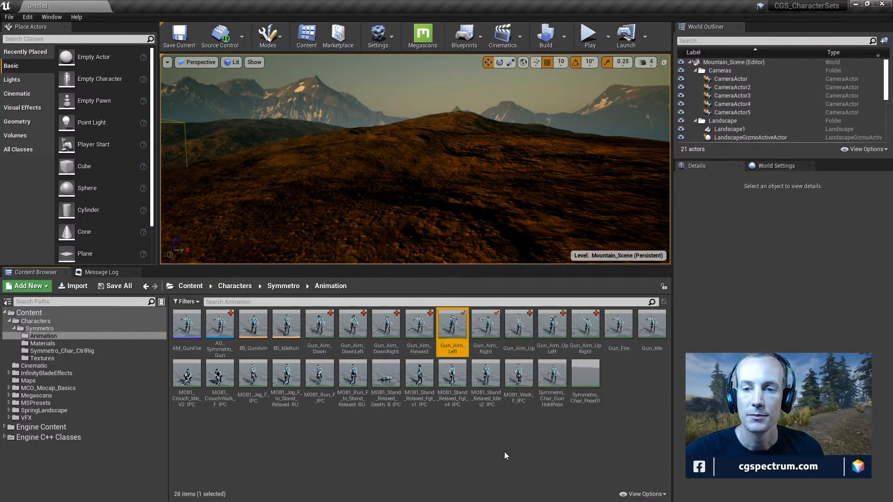
left_click(553, 324, "ctrl")
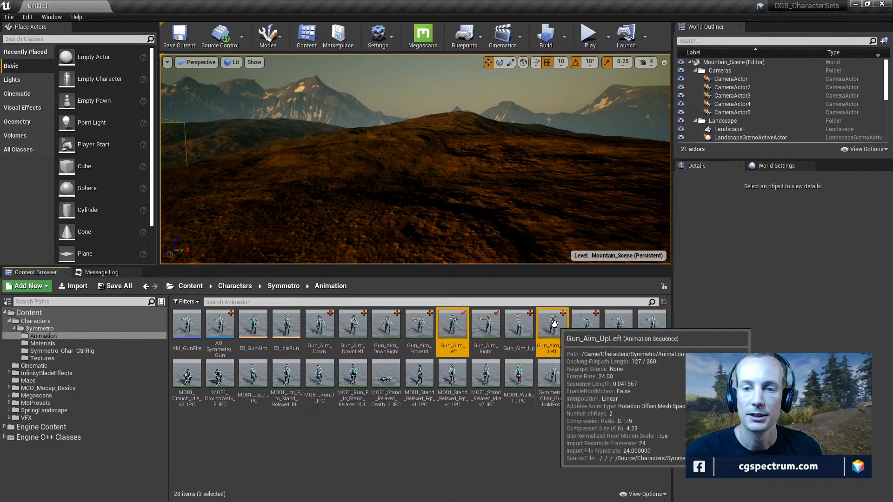
right_click(554, 323)
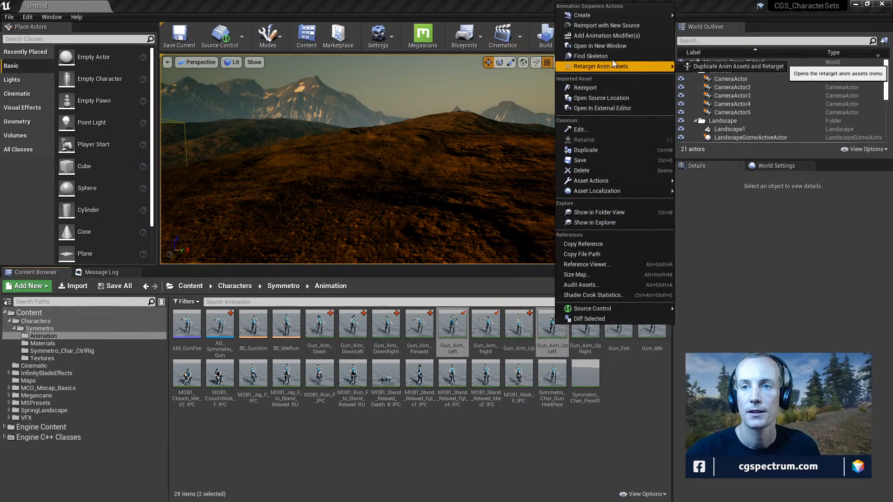
mouse_move(618, 20)
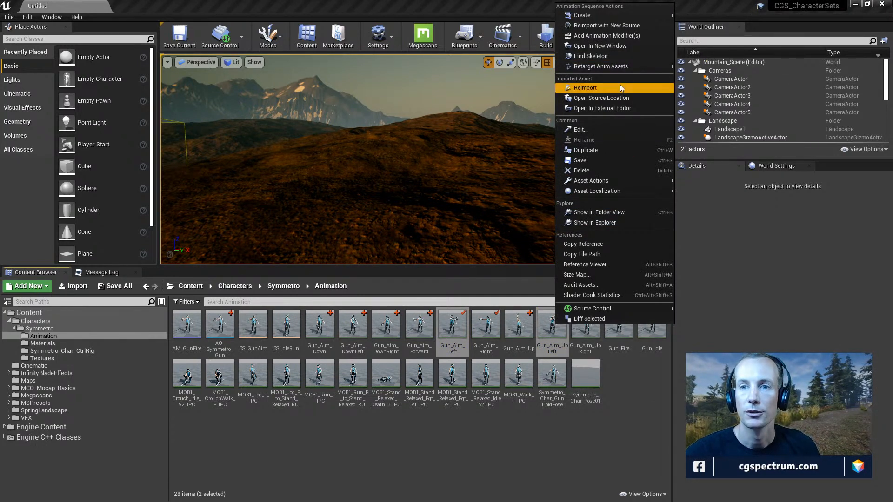
left_click(619, 88)
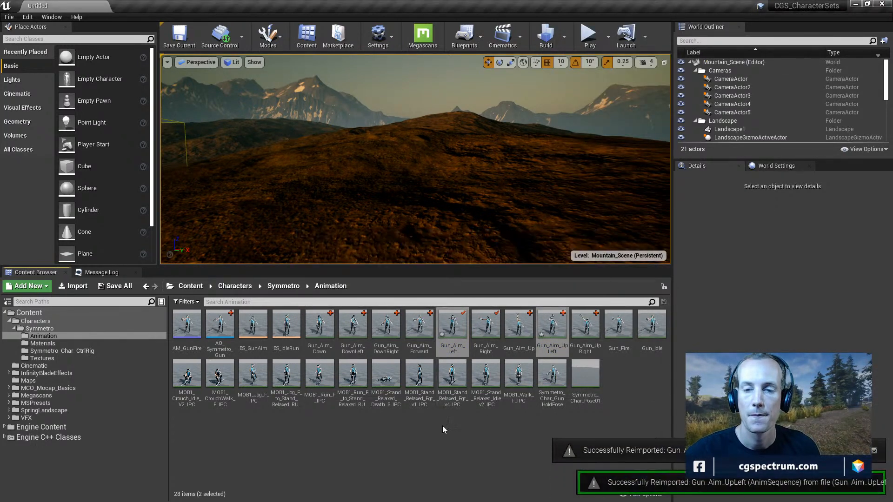
Save all modified assets in the project
left_click(442, 441)
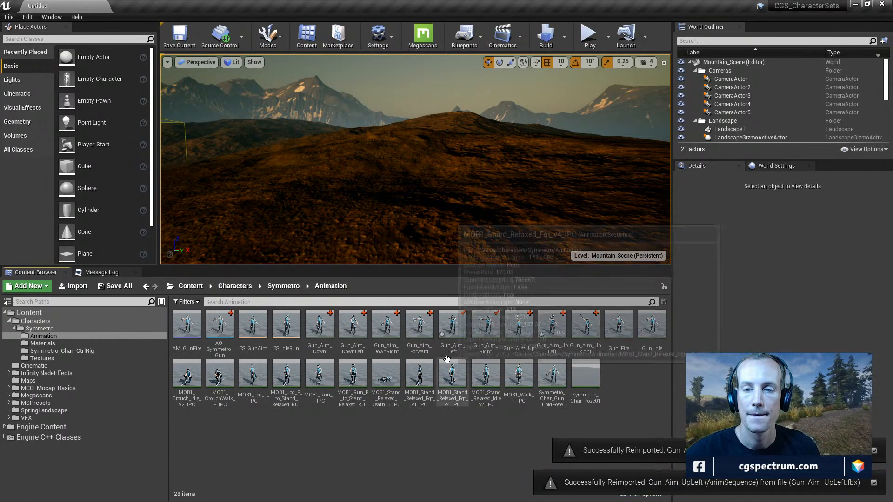
left_click(115, 286)
left_click(533, 343)
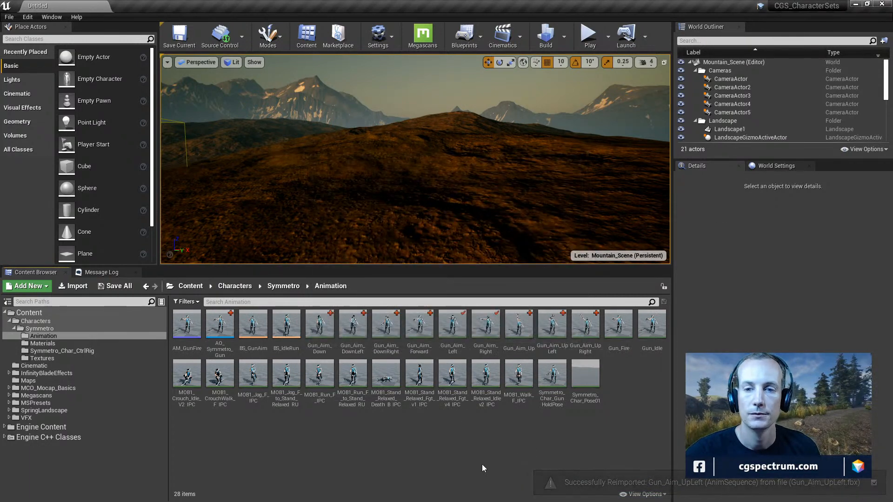
Open Gun_Aim_Left, switch to AO_Symmetro_Gun and preview its aim poses across the Yaw and Pitch grid from several angles
double_click(453, 331)
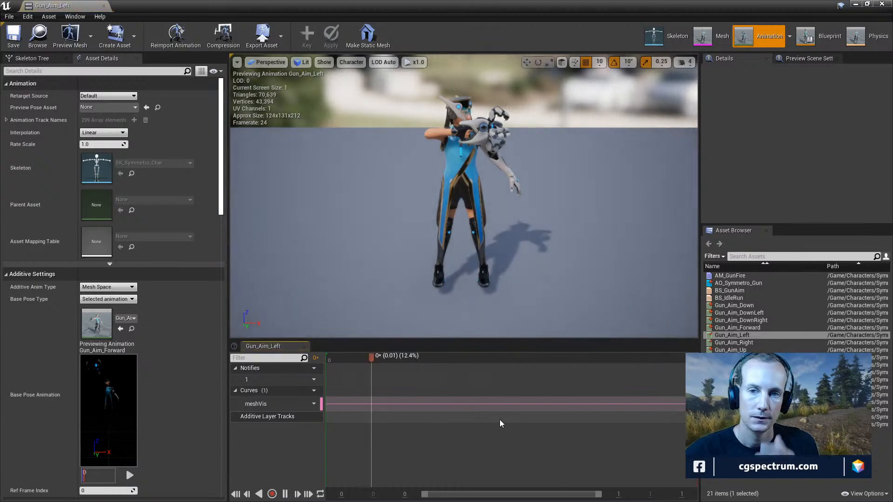
left_click(719, 283)
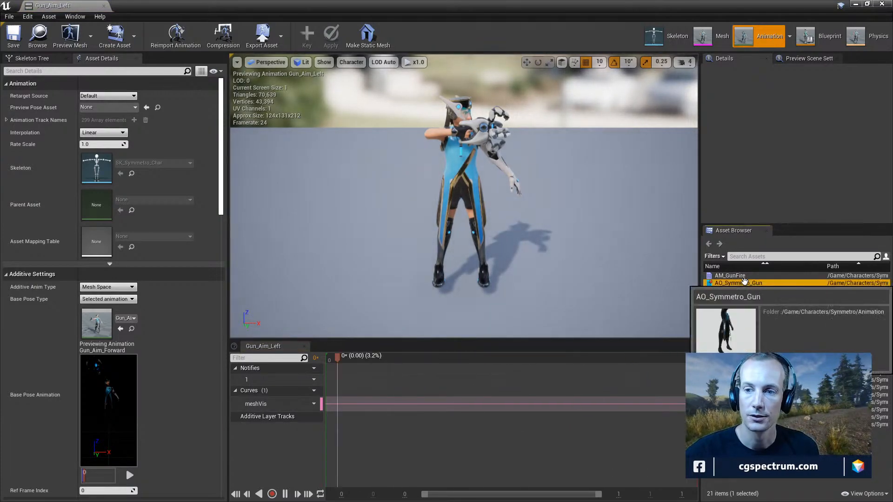
left_click_drag(554, 411, 250, 406)
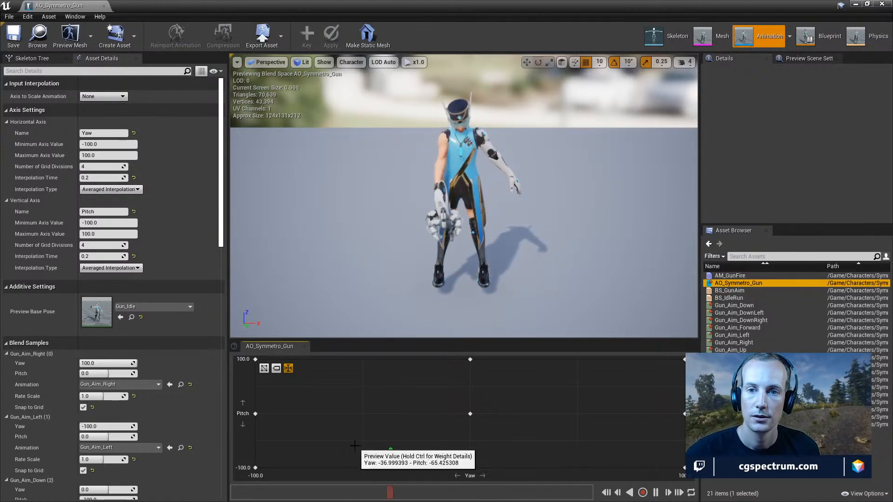
mouse_move(399, 233)
right_mouse_down()
mouse_move(512, 233)
mouse_move(466, 233)
right_mouse_up()
right_click_drag(429, 305, 572, 305)
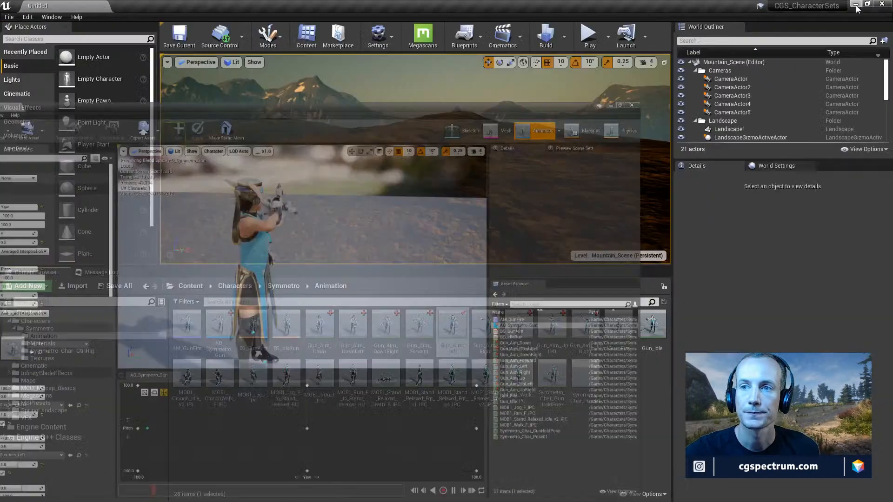
Play the level to test the character's gun aiming, stop the session and return to the project's assets
key("alt+p")
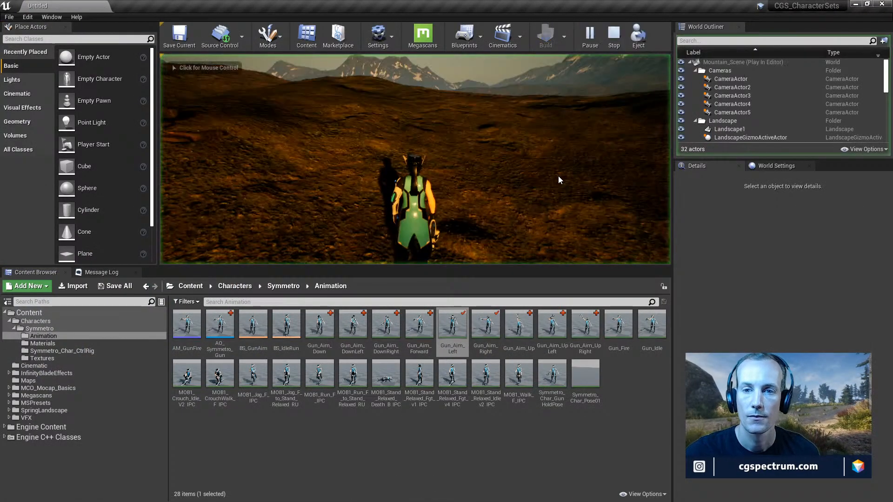
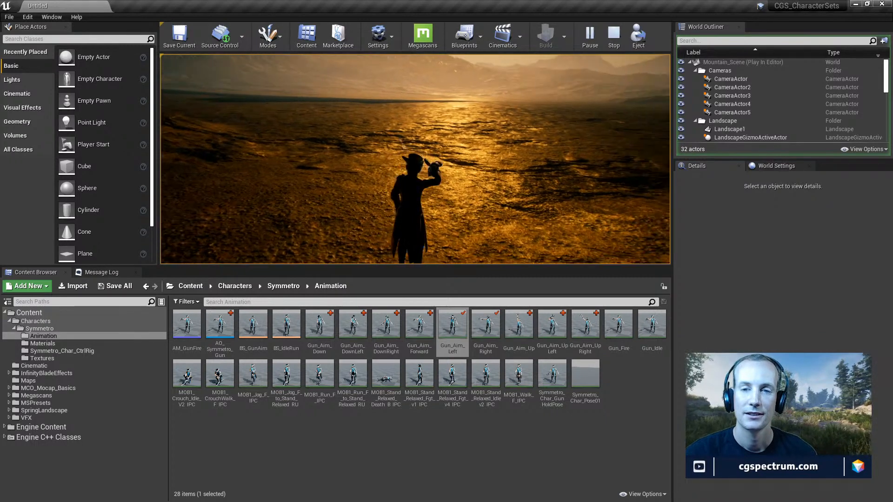
key("Escape")
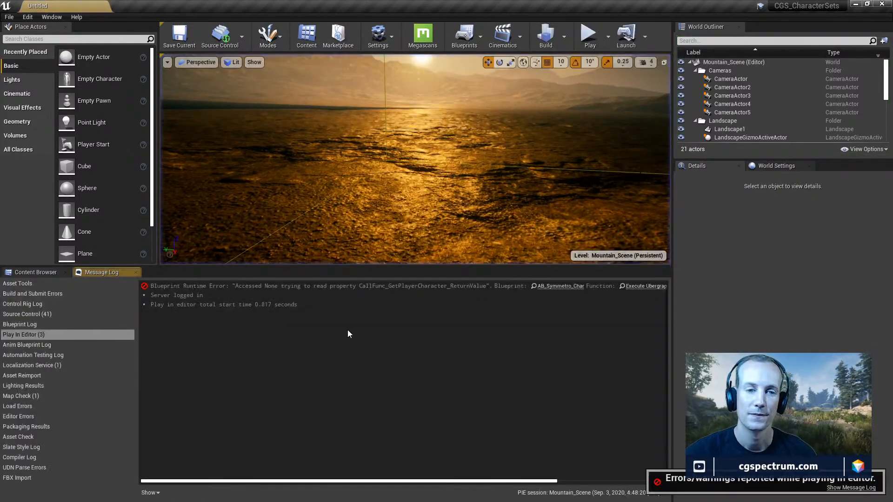
left_click(40, 272)
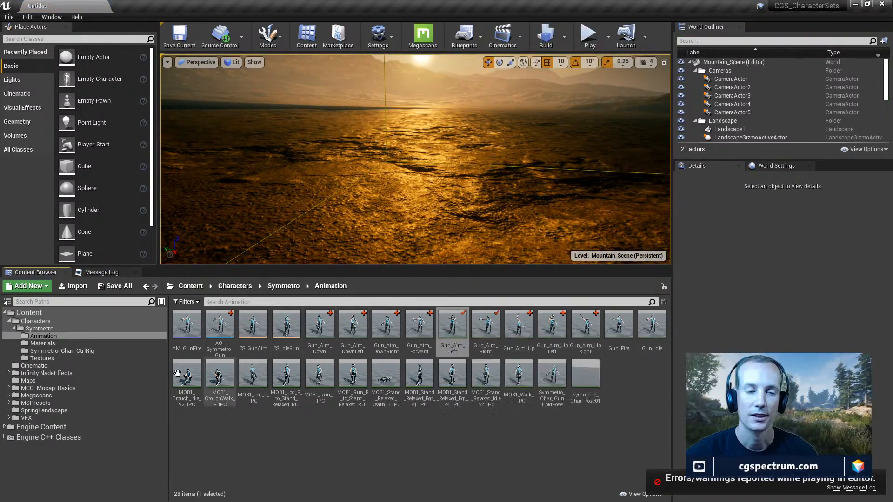
Submit all changed Symmetro files to source control with the description "Adding Gun Aiming offset with poses (Stream)"
left_click(40, 329)
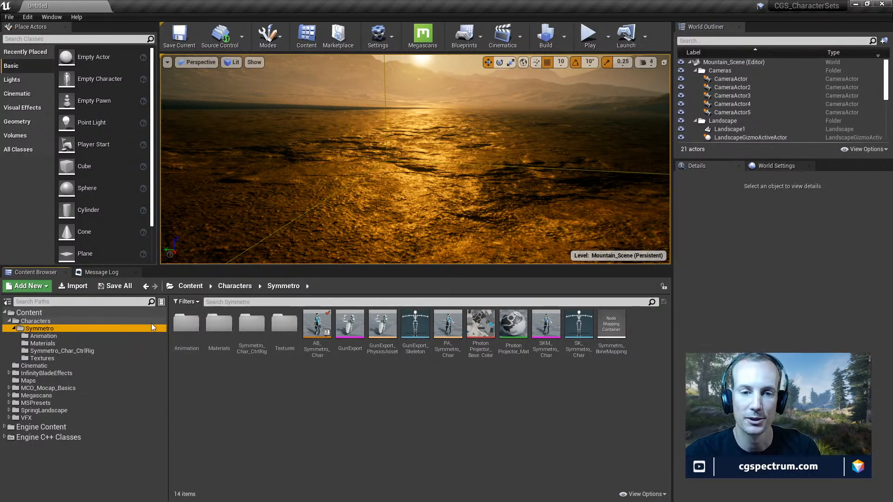
left_click(36, 336)
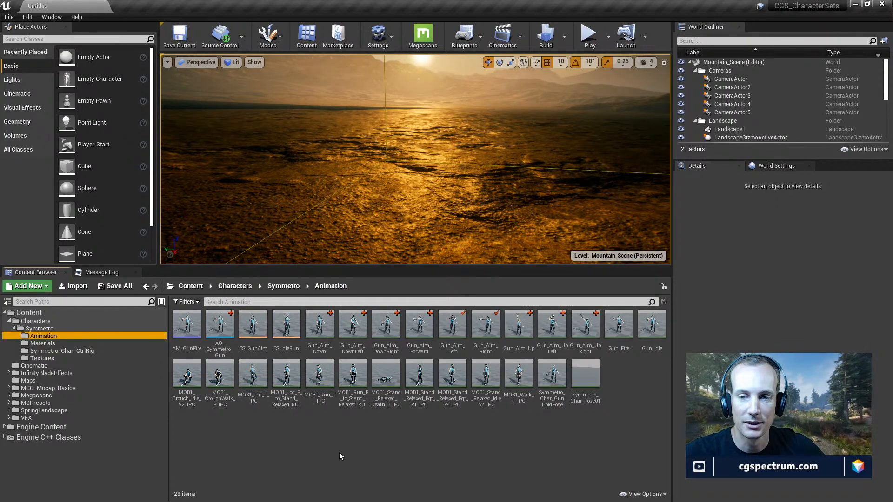
left_click(240, 46)
left_click(244, 86)
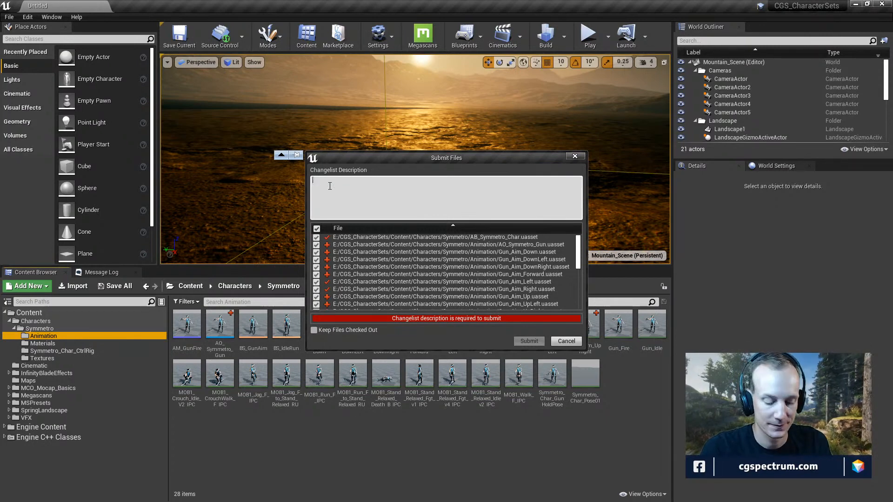
type("Adding")
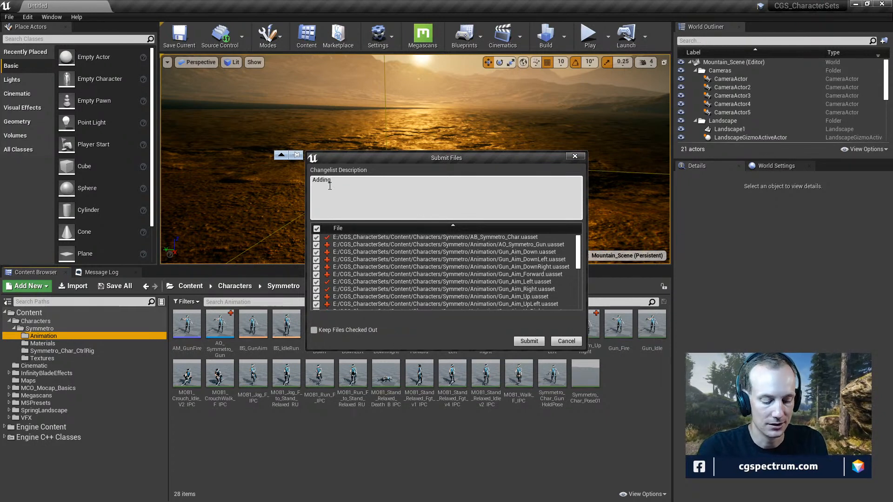
type(" A")
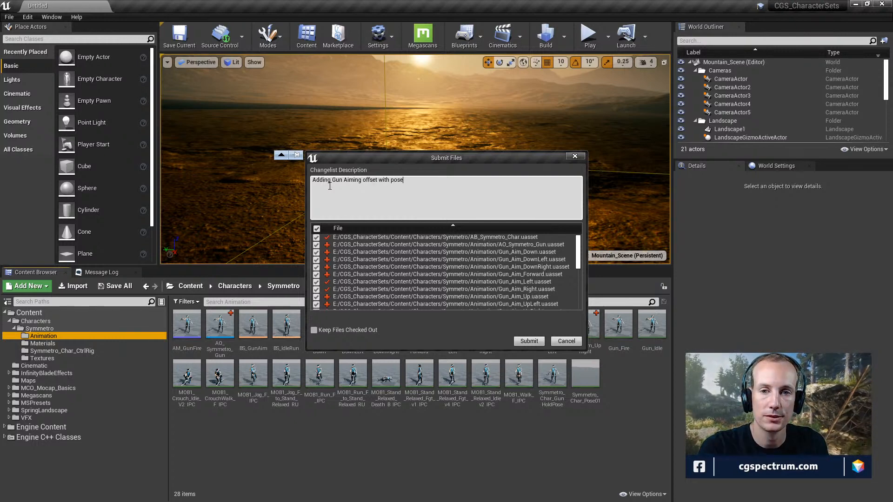
type("(Stream)")
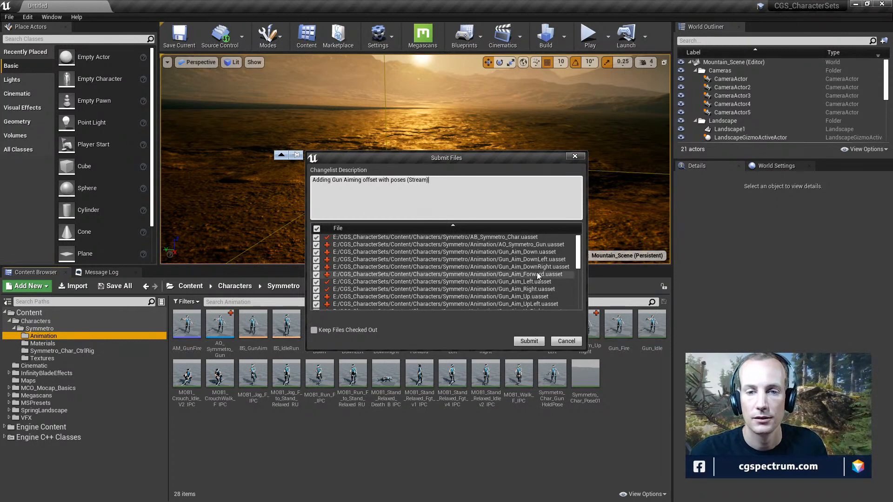
left_click(519, 342)
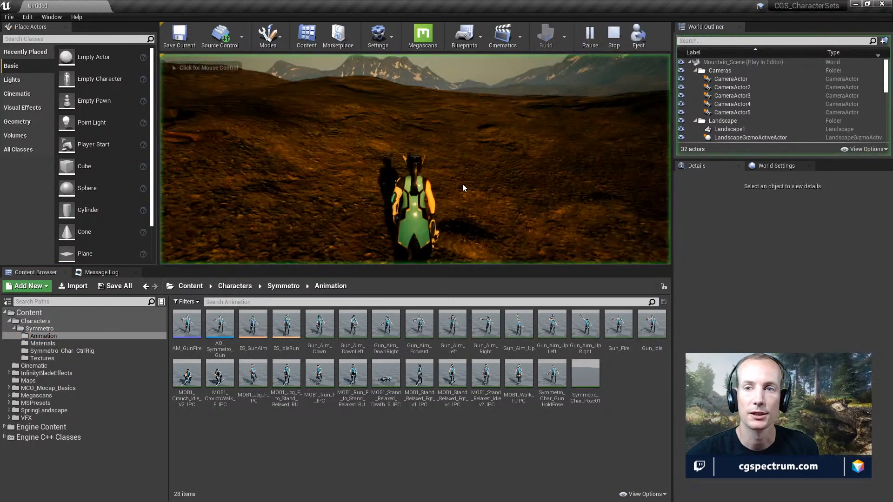
Run the character forward in the playing level to check the movement, stop playing and return to the Animation folder
left_click(462, 184)
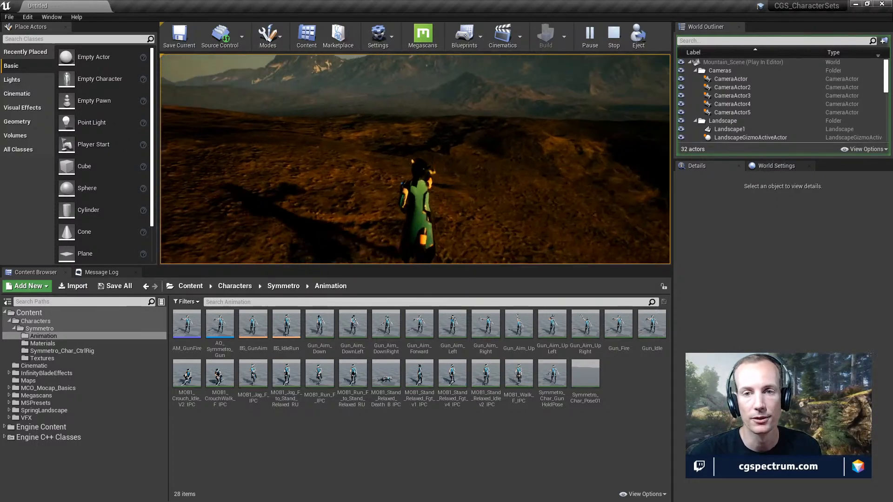
key("w")
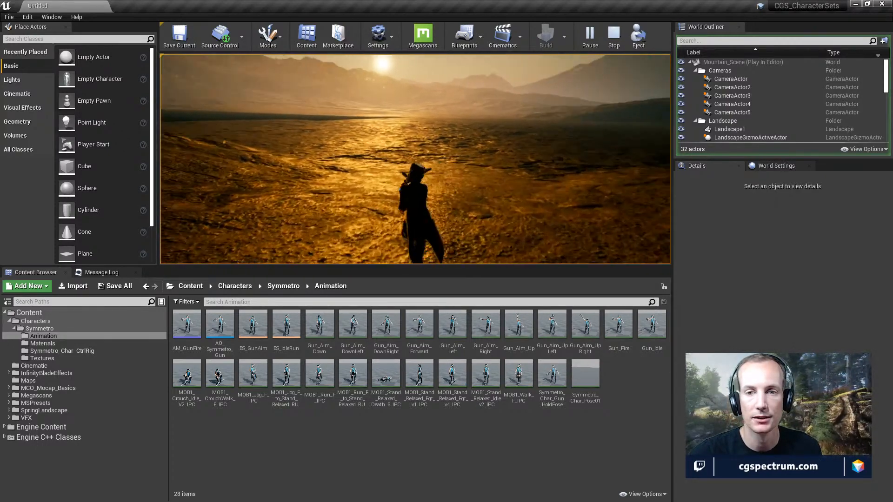
key("Escape")
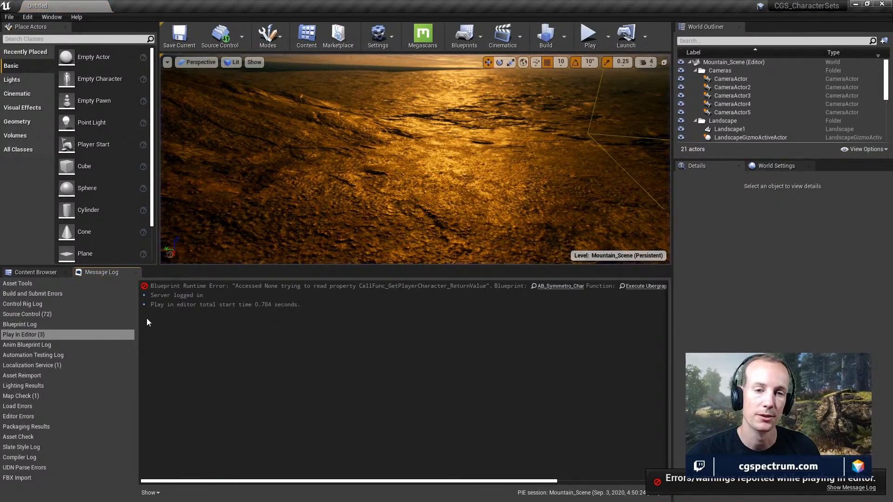
left_click(29, 272)
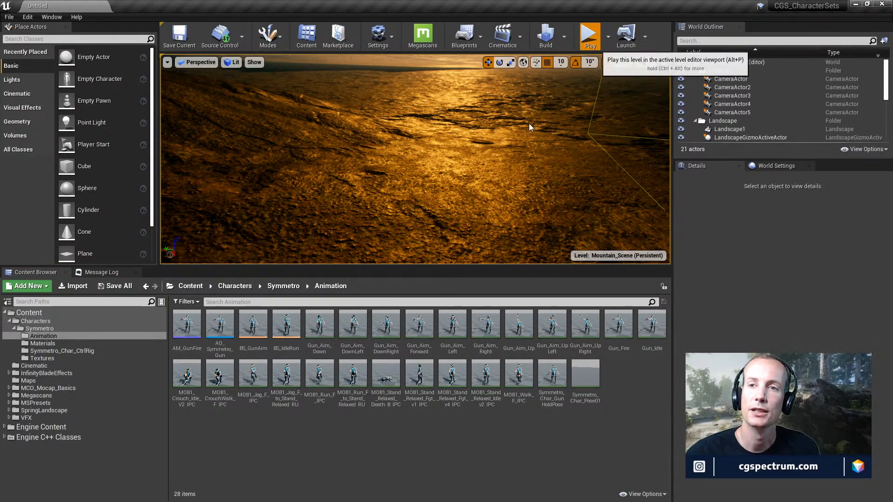
Play the level again, walk the character forward and sideways across the terrain, and end the session
key("alt+p")
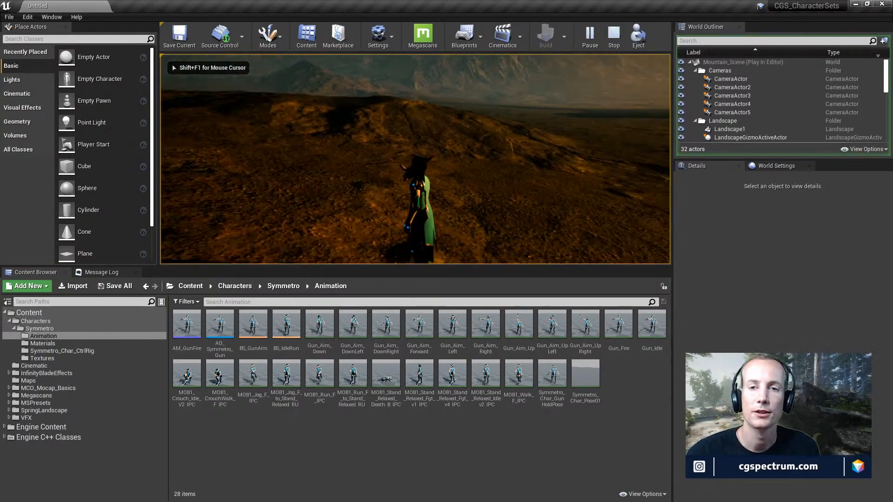
key("w")
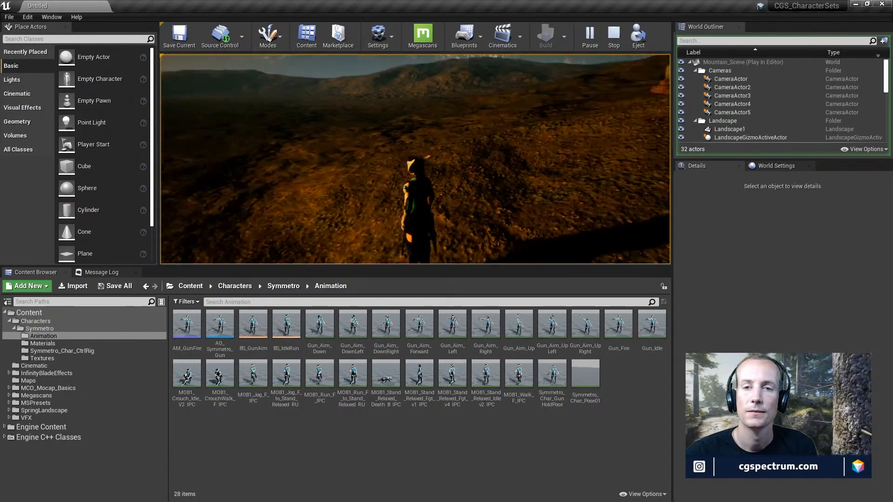
key("d")
key("w")
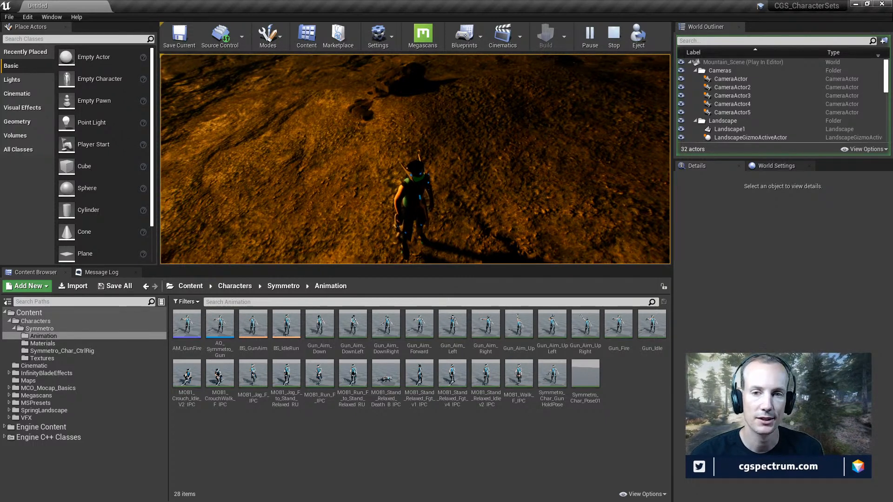
key("Escape")
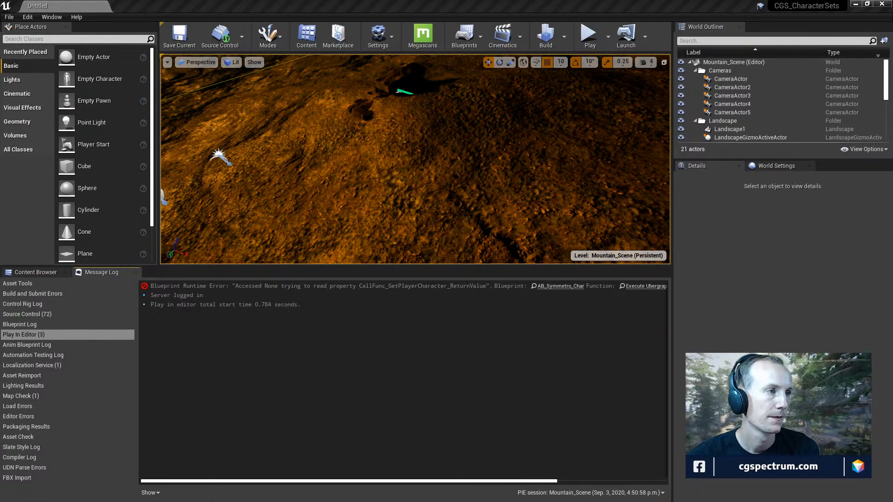
Switch to the browser and review the Unreal Engine documentation page on Aim Offset, down to its introductory text
left_click_drag(0, 253, 525, 1)
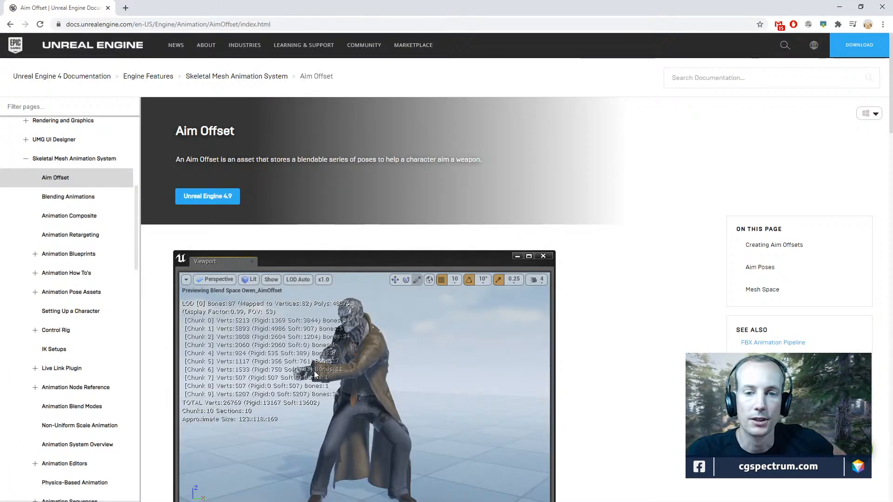
scroll(398, 327, "down", 6)
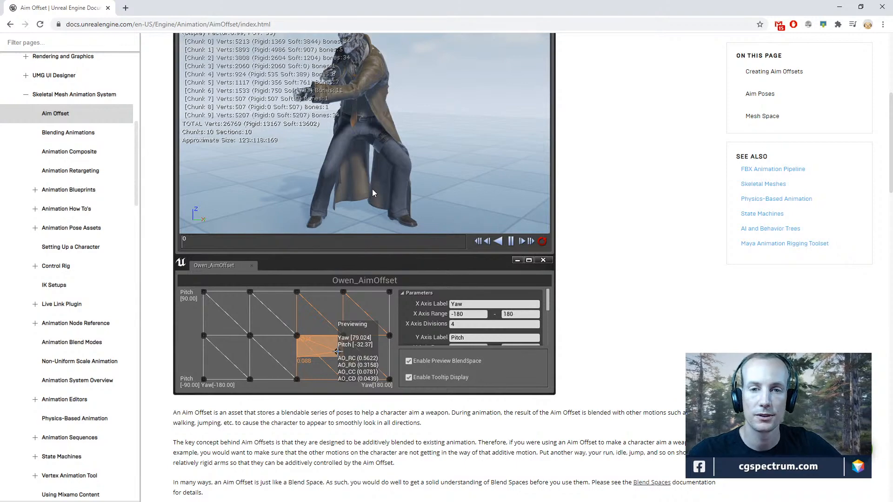
Review the Aim Offset documentation from the introduction through the Aim Poses grid, the yaw-twisting caution and the Mesh Space section
scroll(357, 159, "down", 7)
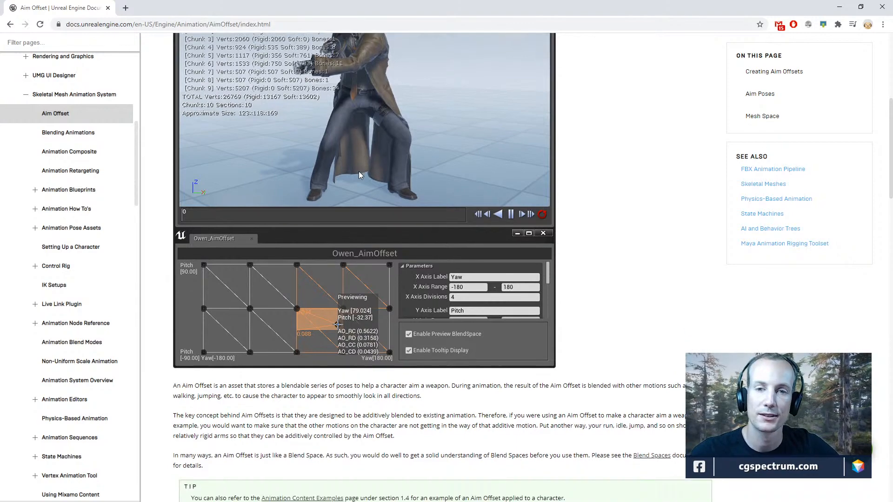
scroll(372, 192, "up", 5)
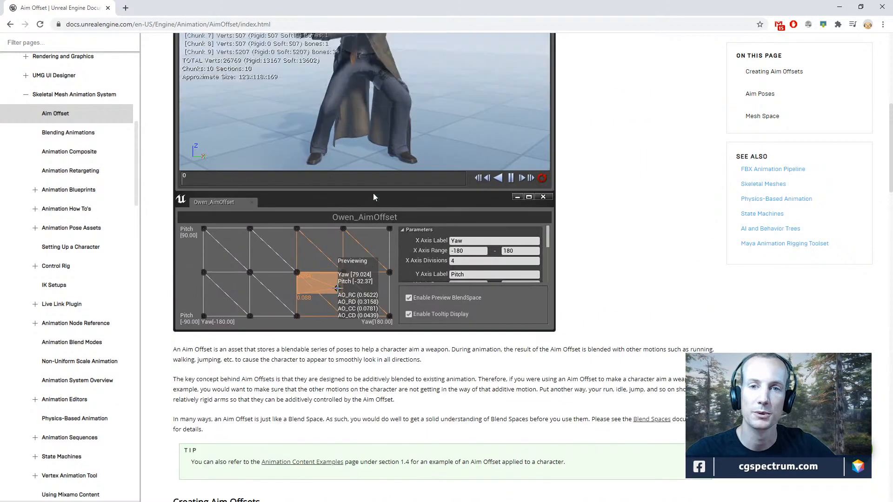
scroll(373, 194, "down", 14)
scroll(378, 272, "up", 3)
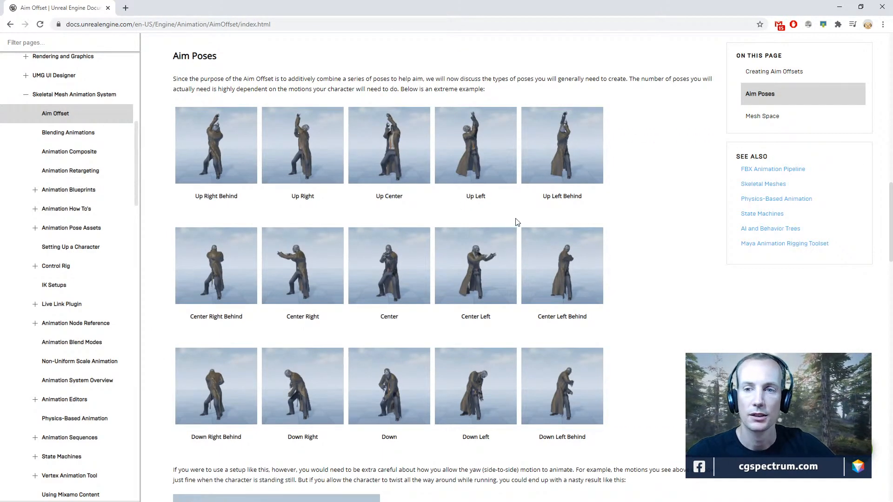
scroll(579, 211, "down", 9)
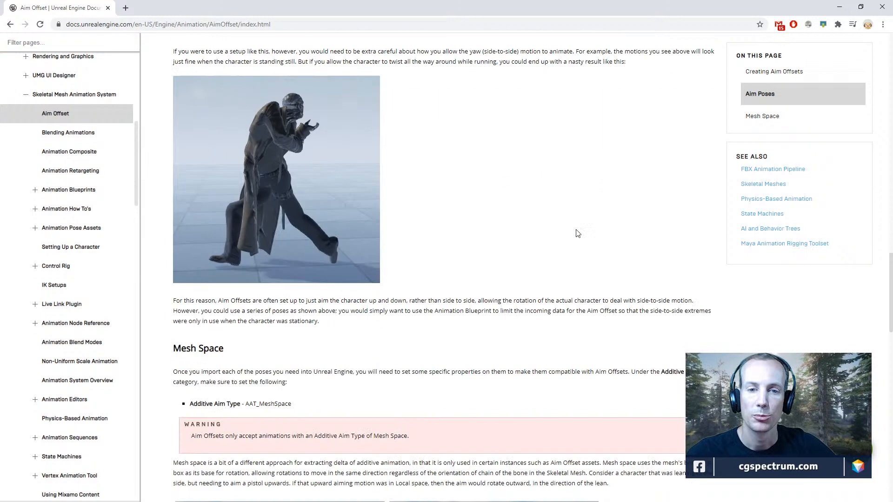
scroll(397, 248, "up", 2)
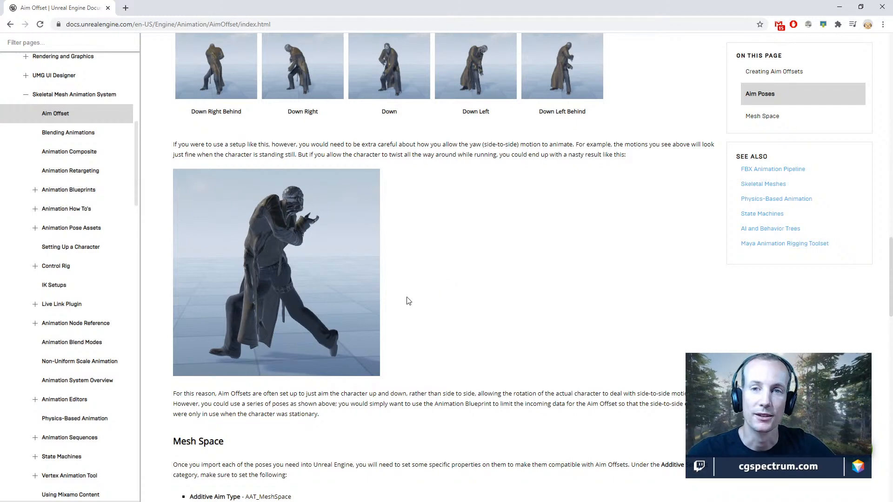
scroll(408, 299, "up", 6)
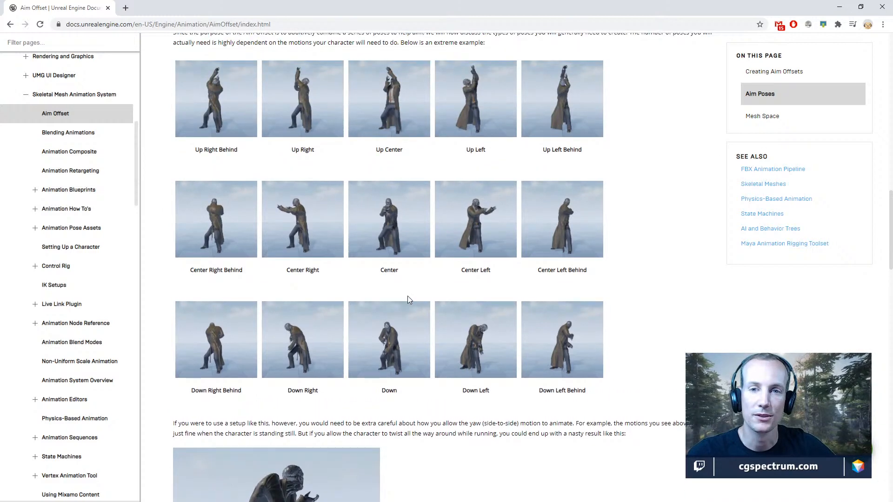
scroll(408, 298, "up", 1)
scroll(408, 298, "down", 2)
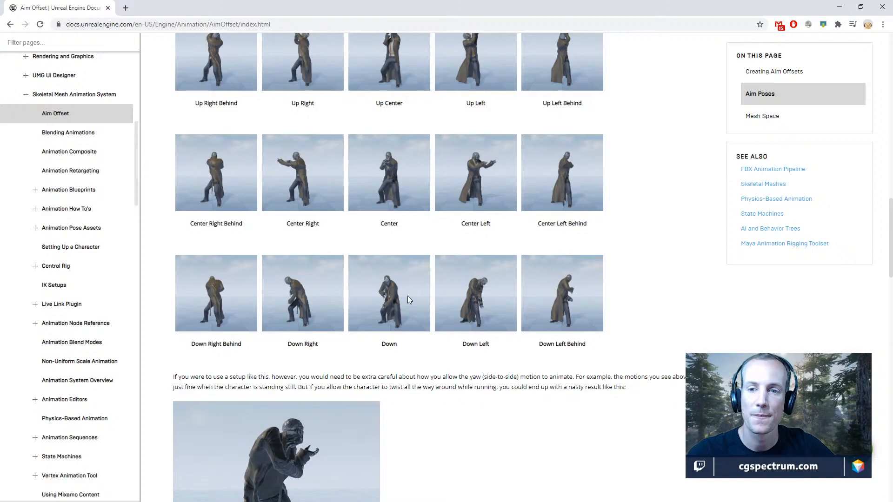
scroll(597, 250, "up", 1)
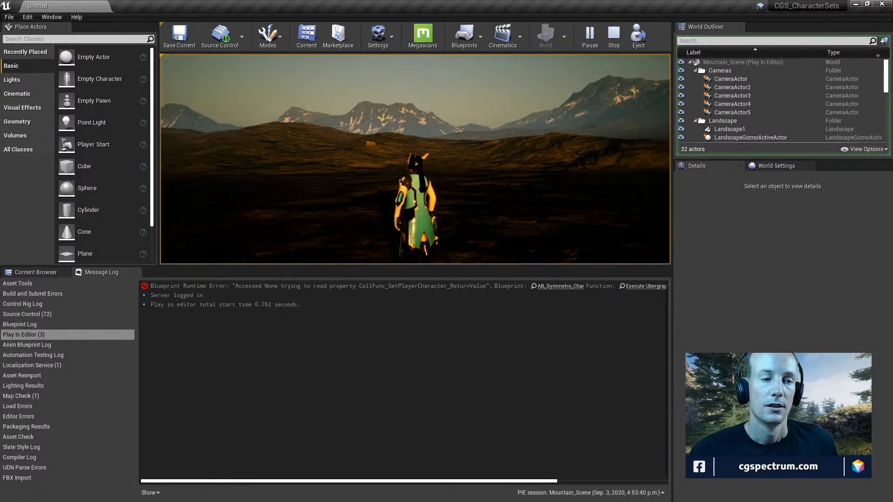
Stop playing the level, browse to the Symmetro character folder and open the AB_Symmetro_Char animation blueprint
key("Escape")
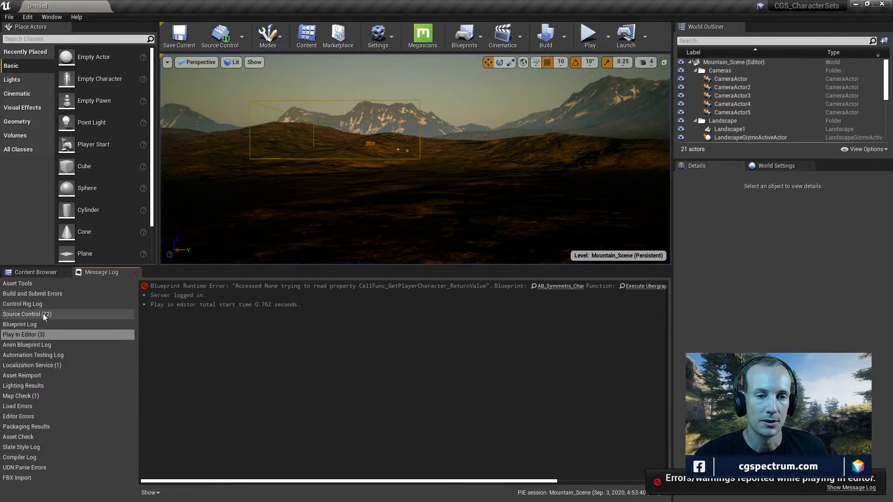
left_click(32, 272)
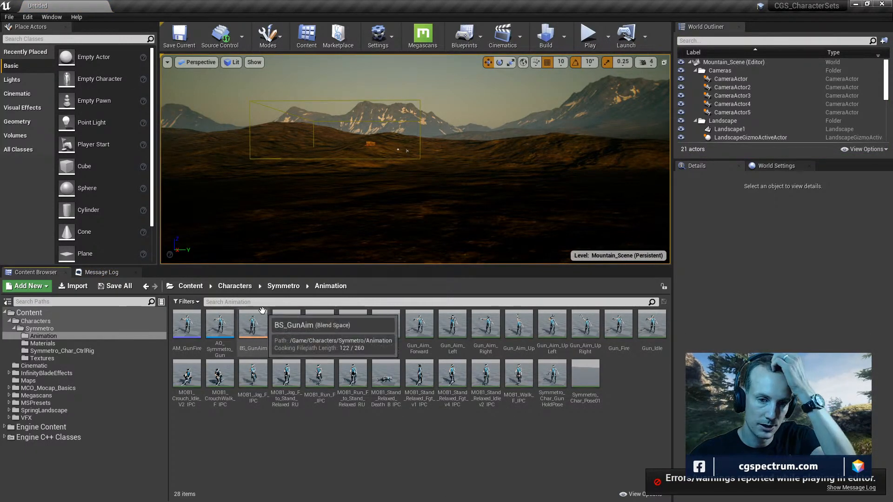
left_click(37, 329)
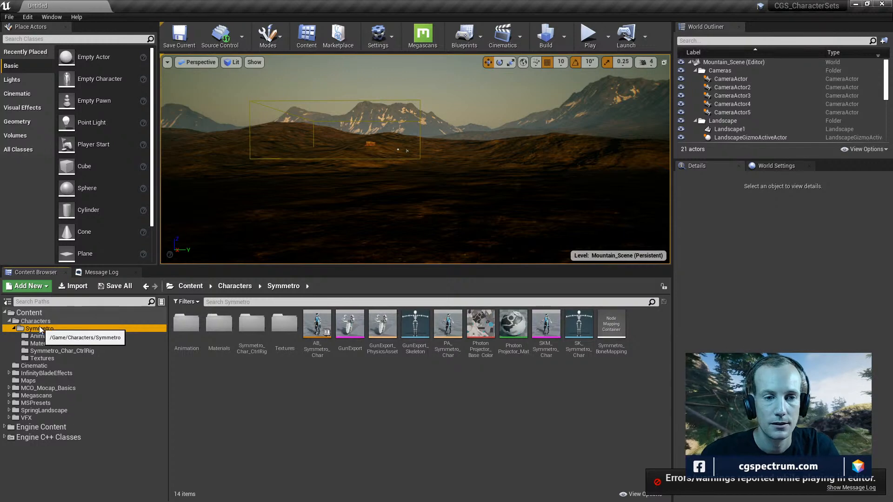
left_click(36, 321)
left_click(37, 329)
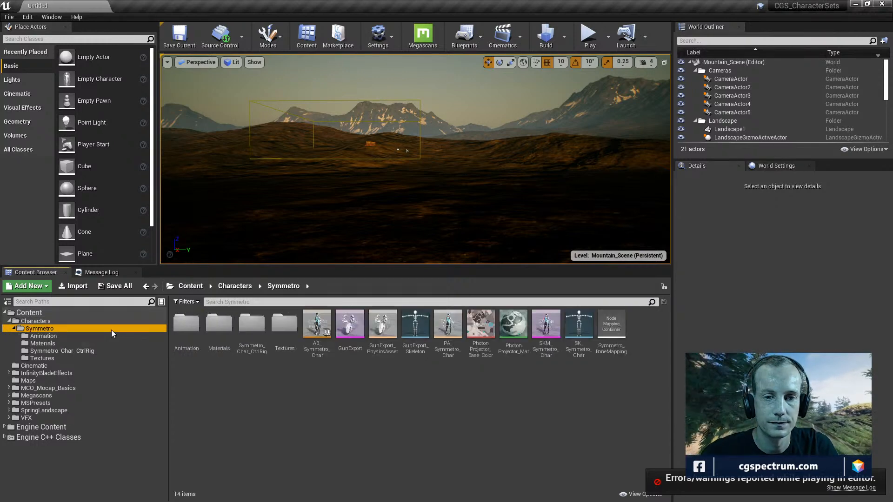
double_click(321, 323)
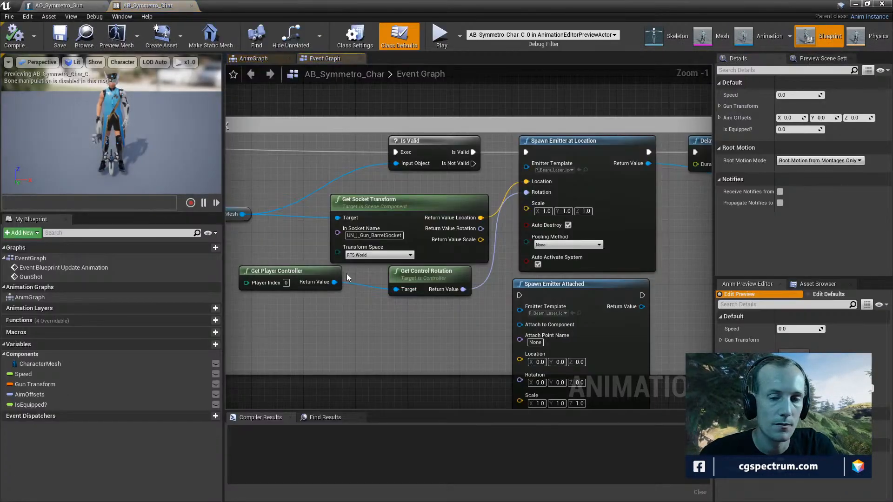
Move the unconnected Spawn Emitter Attached node sideways in the Event Graph, clear of the Spawn SFX group
right_click_drag(352, 315, 451, 171)
scroll(397, 297, "down", 1)
right_click_drag(469, 278, 417, 187)
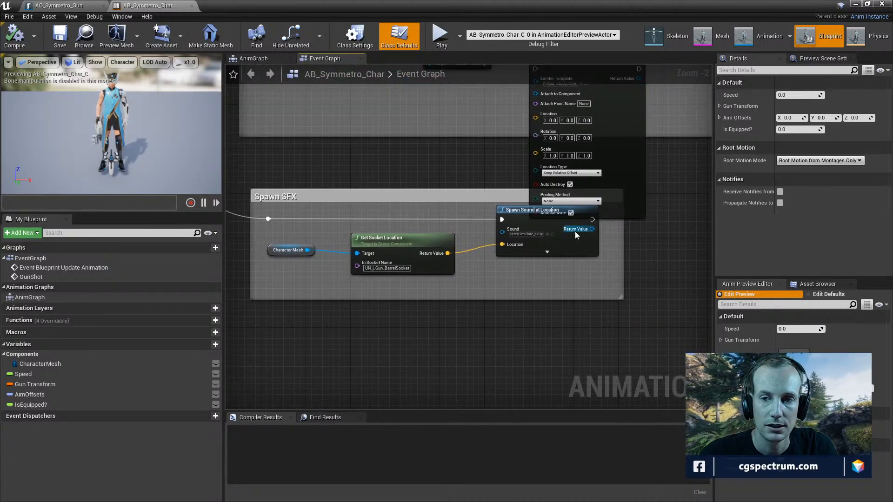
right_click_drag(575, 231, 463, 351)
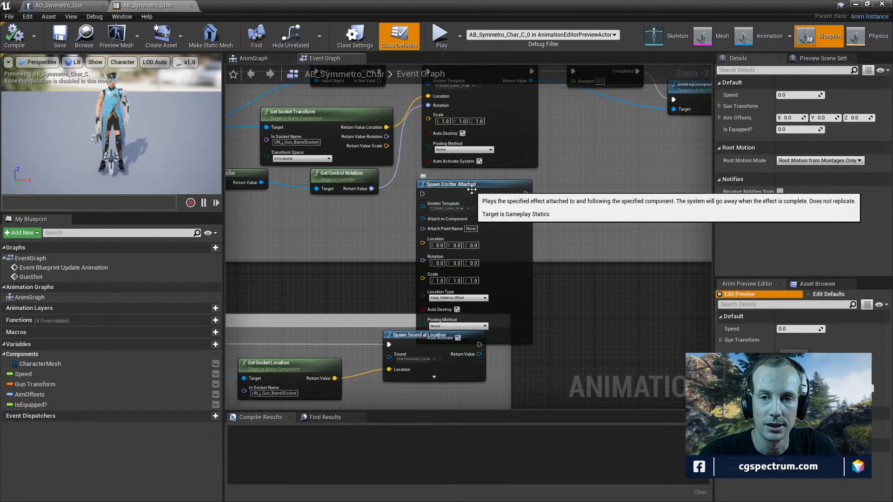
left_click_drag(472, 190, 596, 187)
In the gun shot's Spawn FVX group, connect Get Socket Transform's Return Value Rotation to the Rotation input of Spawn Emitter at Location
right_click_drag(328, 173, 459, 263)
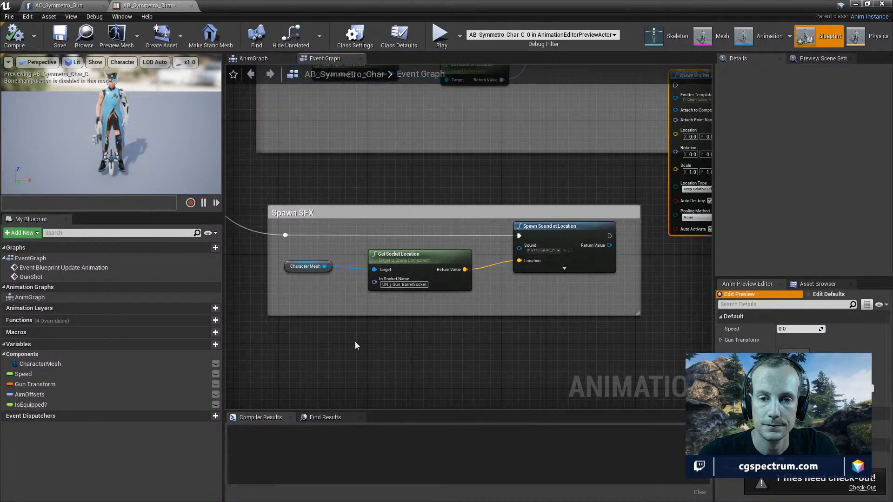
right_click_drag(320, 222, 322, 408)
right_click_drag(310, 139, 296, 158)
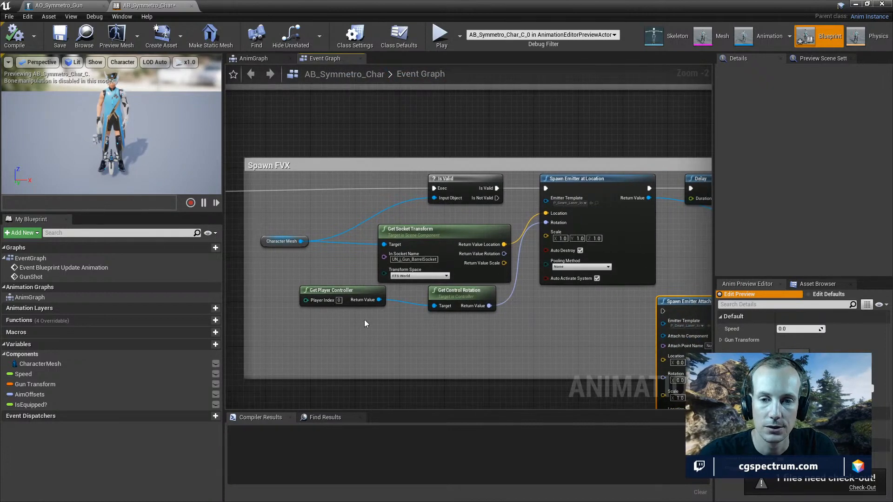
right_click_drag(364, 324, 249, 325)
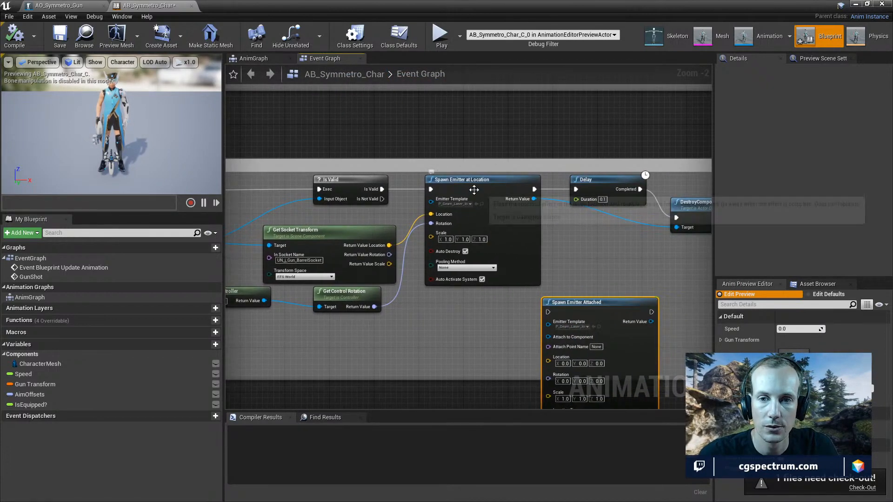
right_click_drag(383, 267, 448, 257)
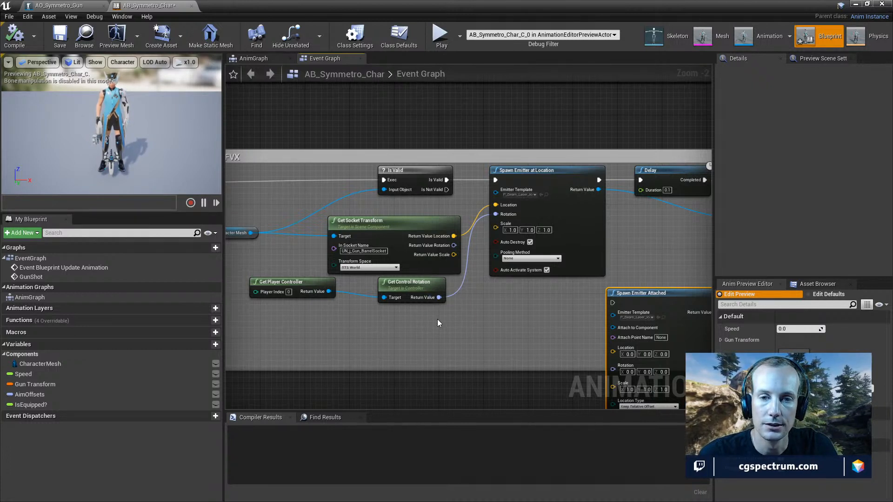
left_click_drag(454, 245, 495, 215)
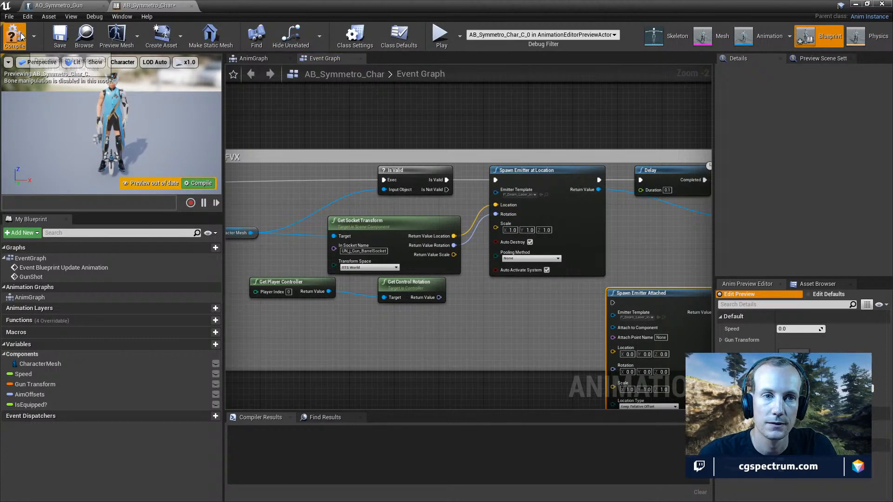
Compile and save AB_Symmetro_Char, check it out from source control and return to the level editor
left_click(60, 39)
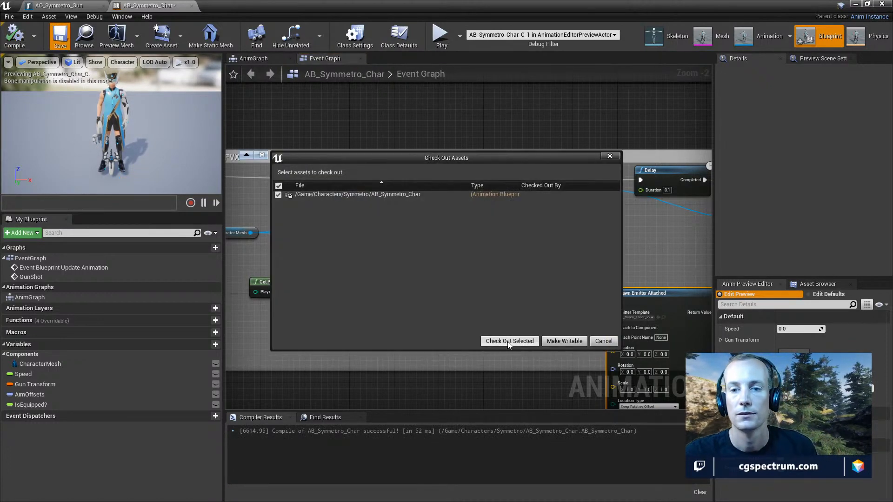
left_click(508, 342)
left_click(857, 4)
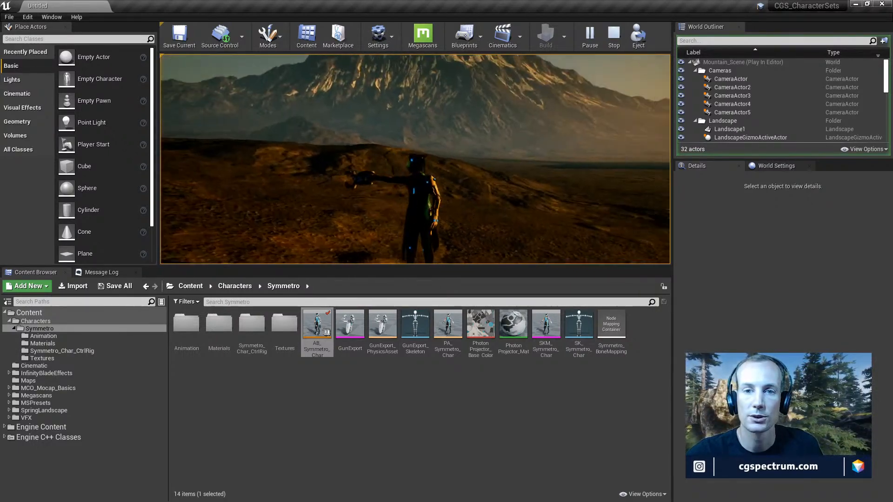
Test the gun aiming in the playing level while moving the character sideways, stop playing and return to the Symmetro folder
key("a")
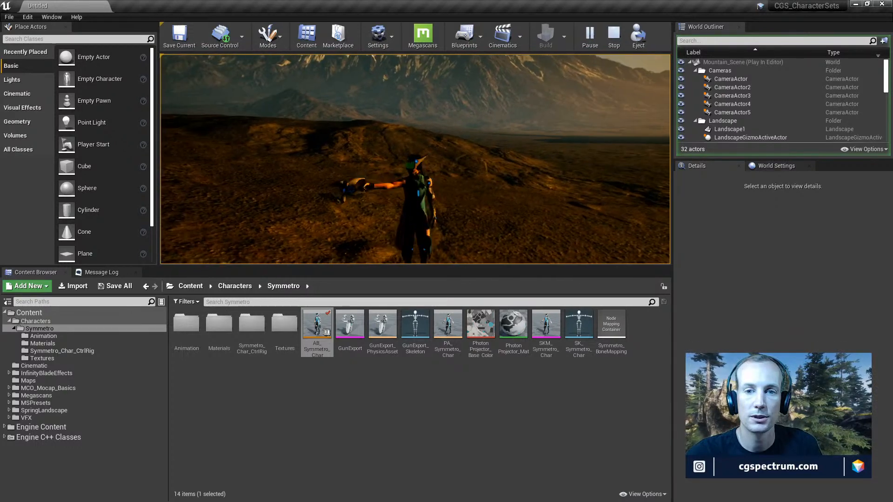
key("d")
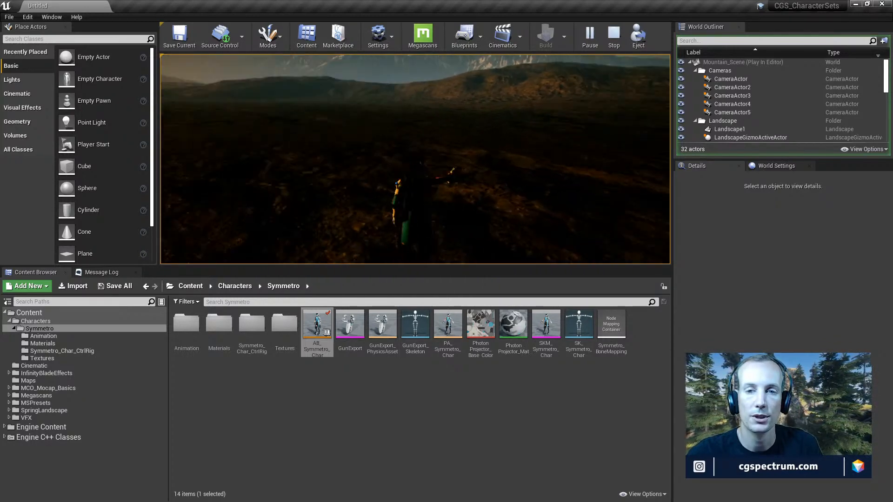
key("Escape")
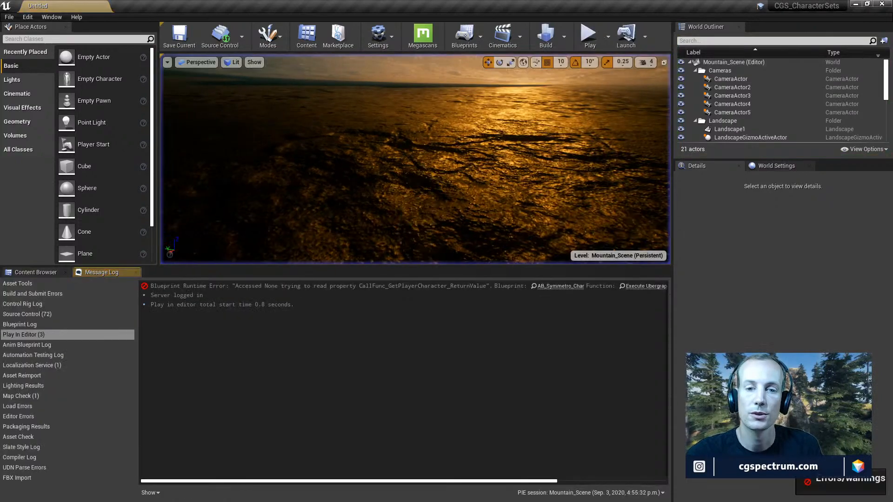
left_click(11, 270)
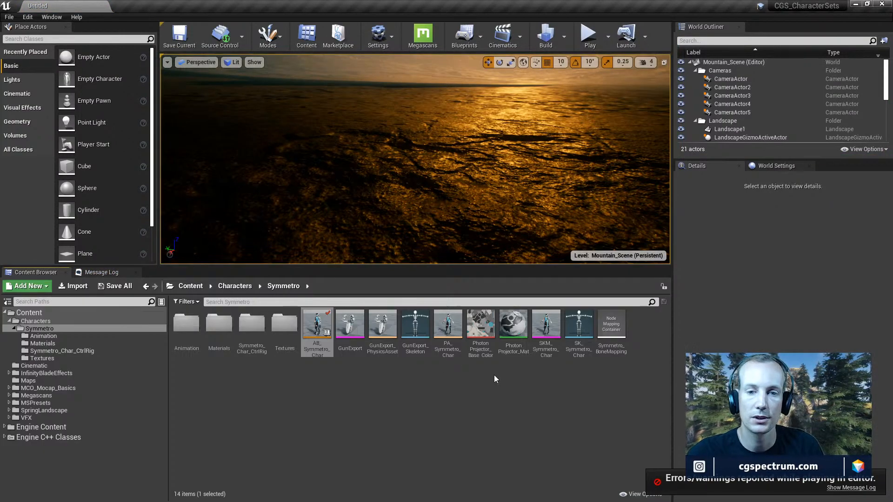
Reopen AB_Symmetro_Char, move Spawn Emitter Attached slightly upward and try to pull a connection from its Attach to Component input
double_click(326, 328)
right_click_drag(429, 300, 513, 290)
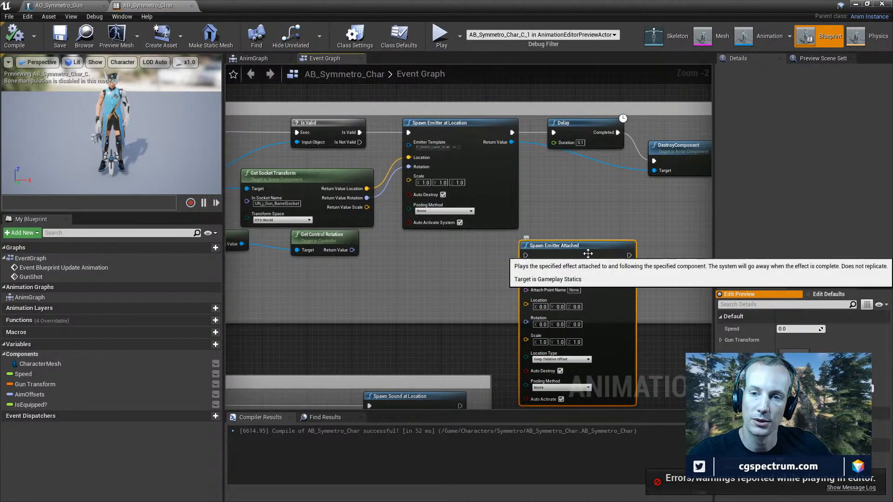
left_click_drag(588, 251, 591, 236)
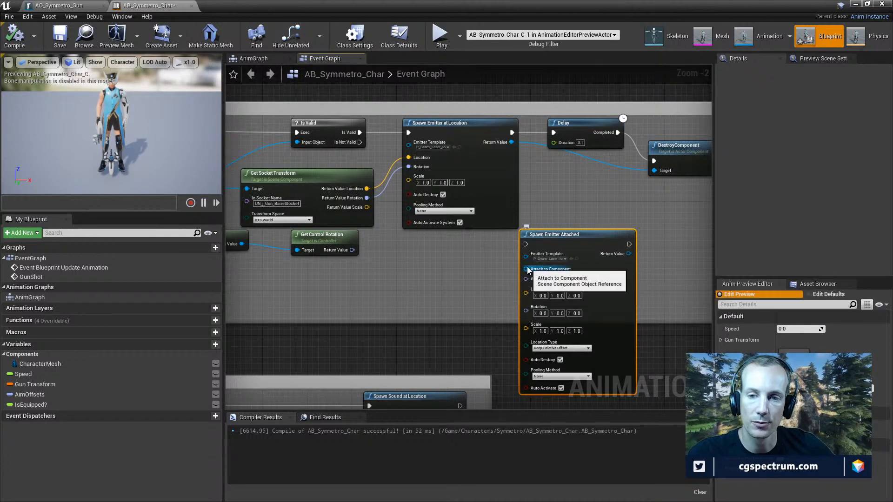
left_click_drag(530, 270, 461, 275)
left_click(373, 290)
right_click_drag(373, 289, 434, 314)
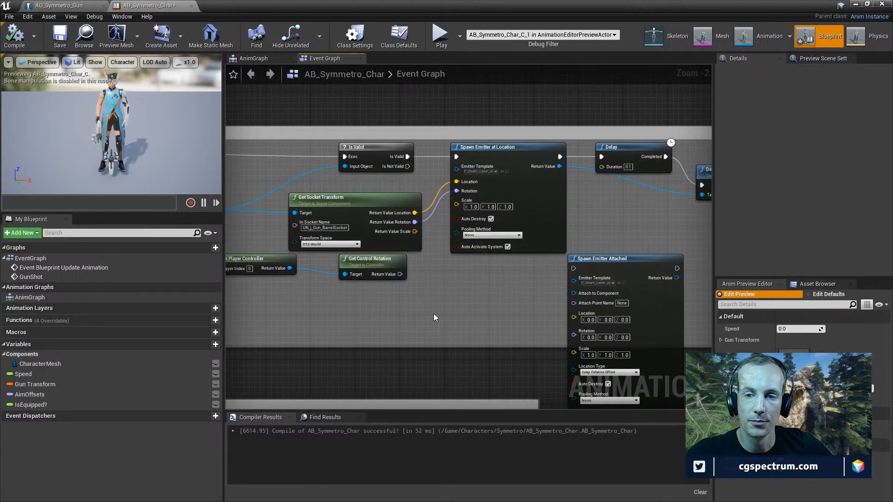
Search the actions available from Get Player Controller's Return Value for "spawn" and close the list without adding a node
right_click_drag(450, 337, 480, 323)
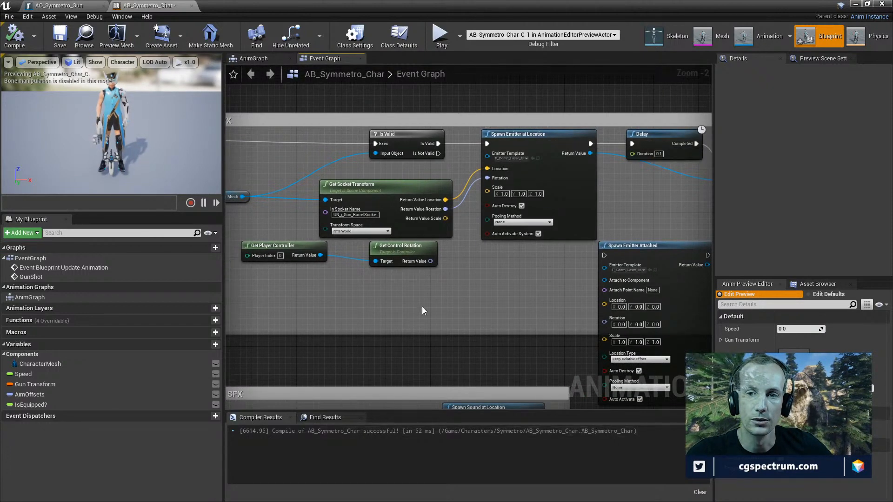
right_click_drag(423, 308, 397, 298)
right_click_drag(292, 251, 321, 260)
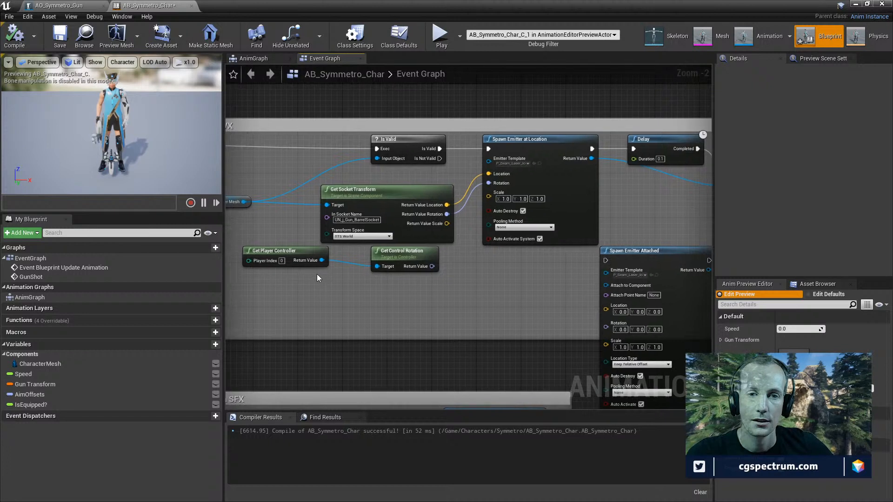
left_click_drag(321, 260, 544, 300)
right_click_drag(455, 313, 436, 310)
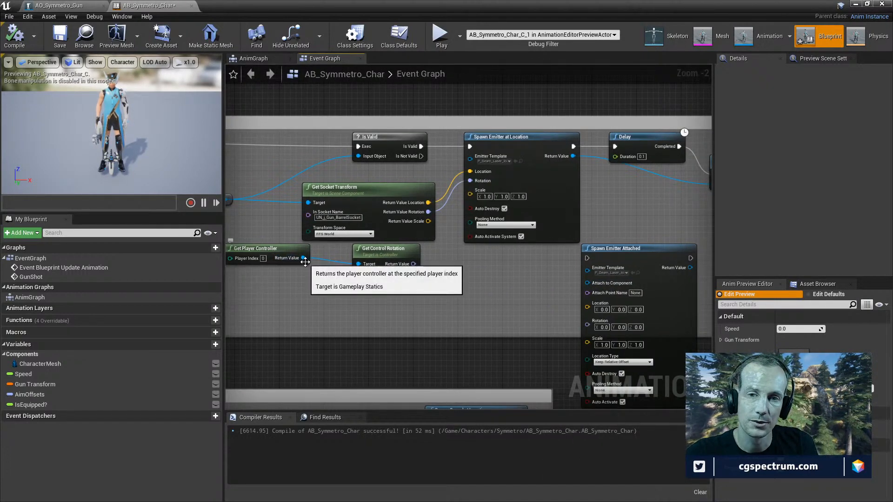
left_click_drag(303, 260, 372, 294)
type("spawn")
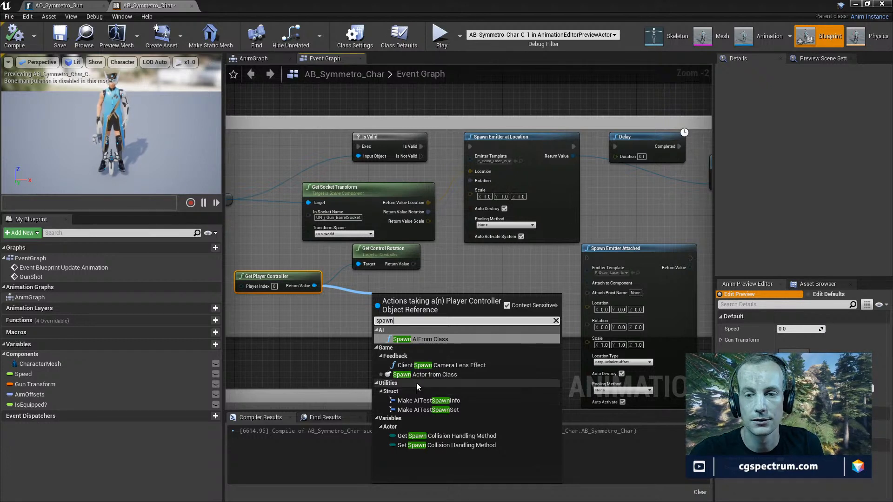
left_click(323, 322)
Search the actions available from Try Get Pawn Owner's Return Value for "spawn" and "emit"
right_click_drag(334, 304, 346, 311)
right_click_drag(233, 401, 579, 408)
scroll(564, 305, "down", 2)
scroll(436, 274, "up", 3)
right_click_drag(436, 278, 418, 250)
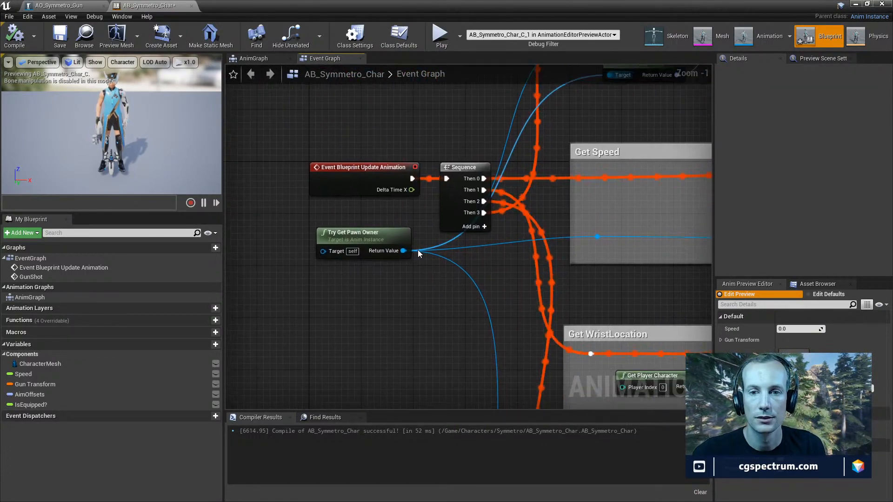
left_click_drag(404, 251, 415, 314)
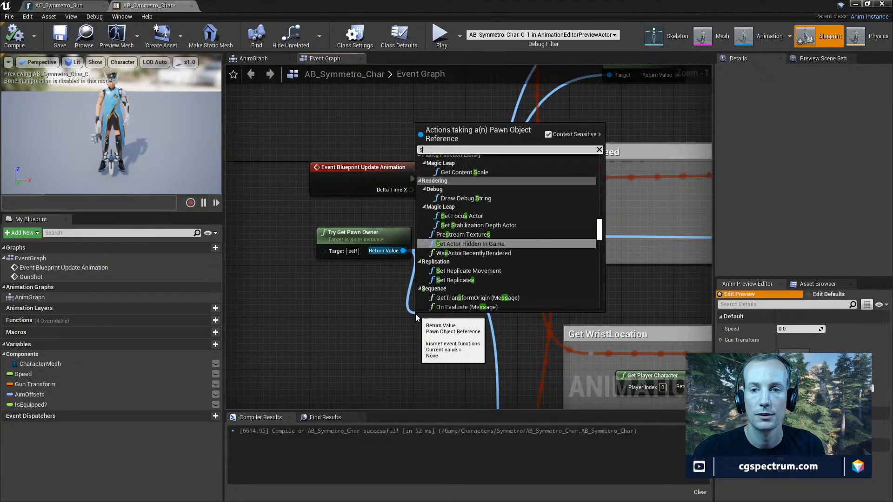
type("spawn")
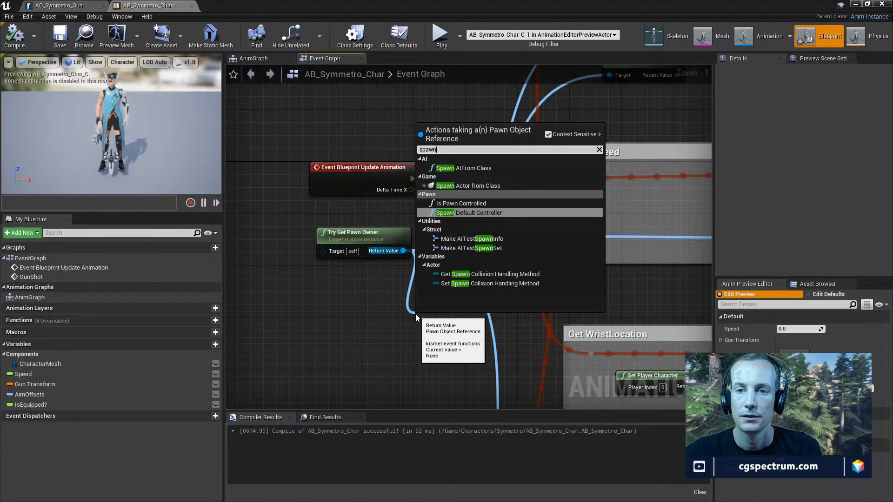
double_click(437, 149)
type("emit")
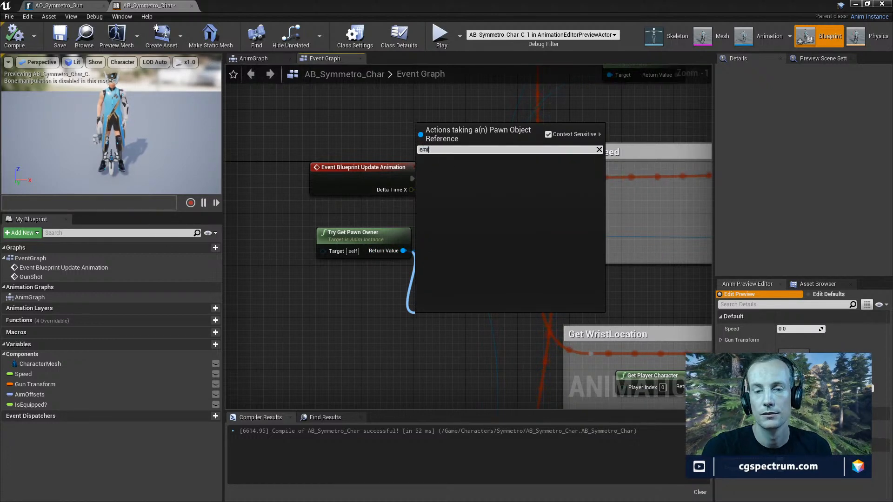
key("BackSpace")
key("BackSpace")
key("BackSpace")
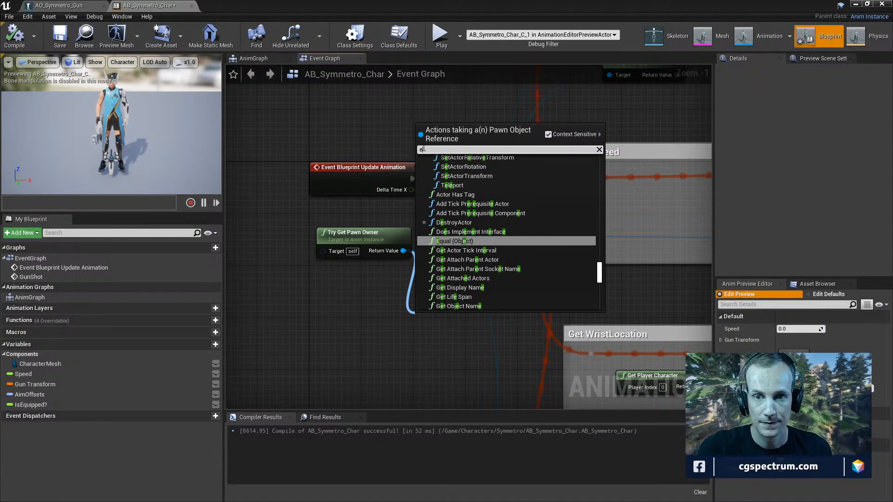
Search Try Get Pawn Owner's actions for "get char", look through the "get" entries and close the list without adding a node
key("BackSpace")
type("get char")
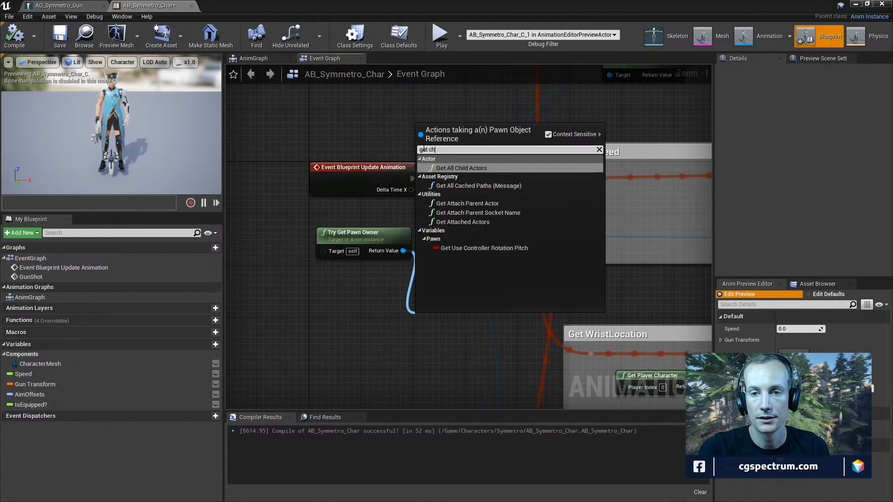
key("BackSpace")
key("BackSpace")
key("BackSpace")
key("BackSpace")
key("BackSpace")
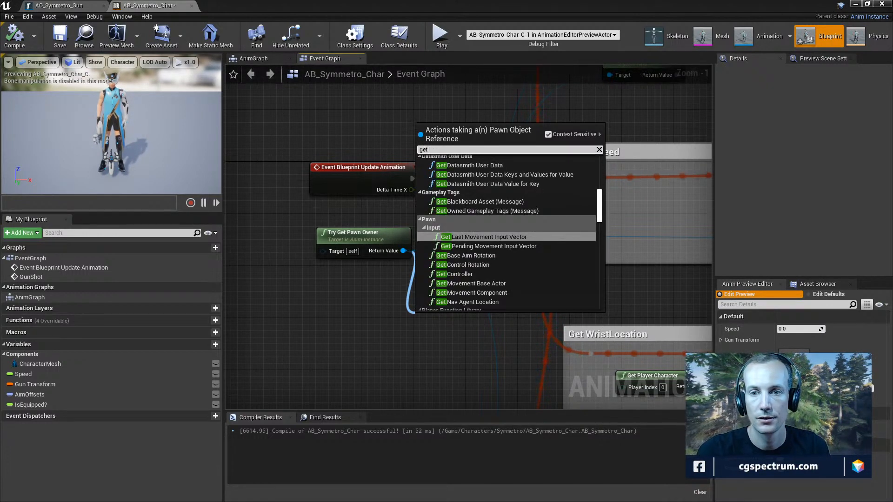
scroll(467, 208, "down", 10)
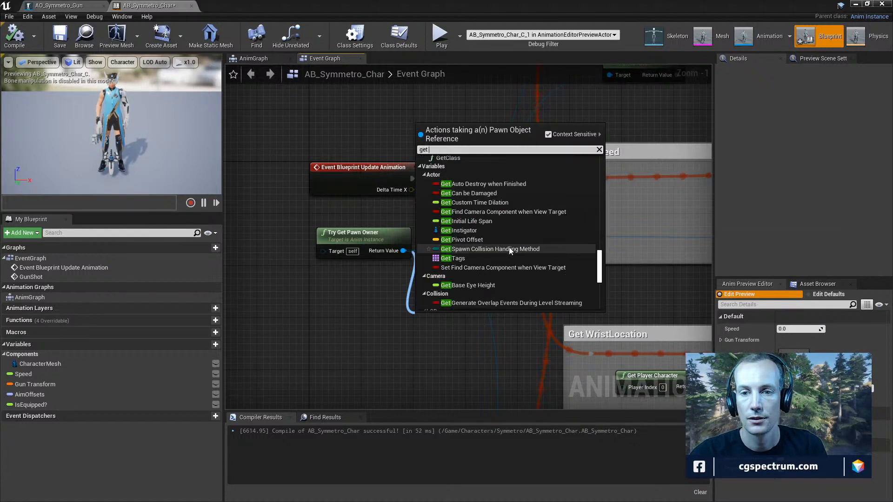
scroll(509, 249, "down", 5)
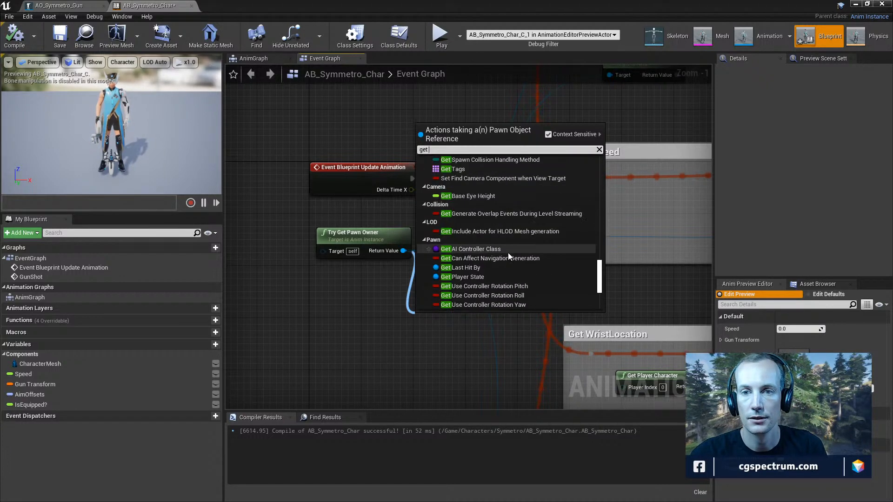
scroll(588, 284, "down", 5)
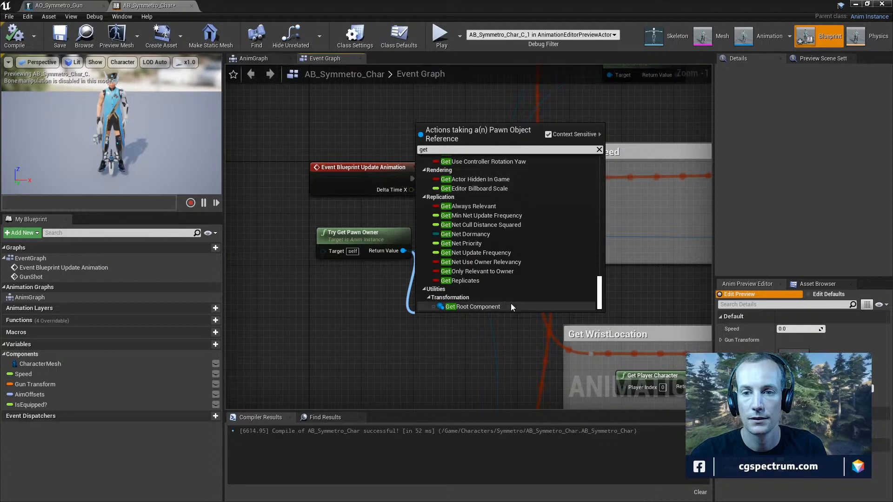
scroll(501, 280, "up", 1)
scroll(500, 281, "down", 1)
left_click(472, 359)
Search the actions of As BP Symmetro Char on the Firing Weapon cast for "spawn" and close the list without adding a node
right_click_drag(473, 359, 407, 221)
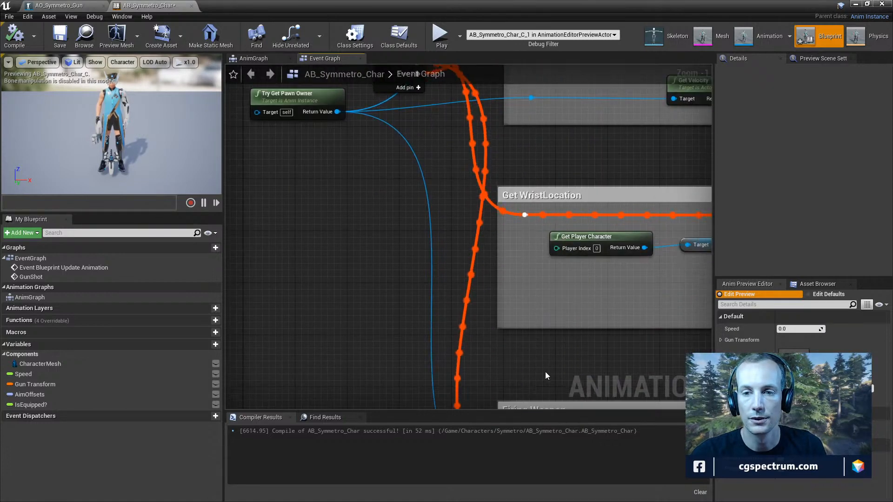
scroll(546, 372, "down", 4)
scroll(499, 280, "up", 5)
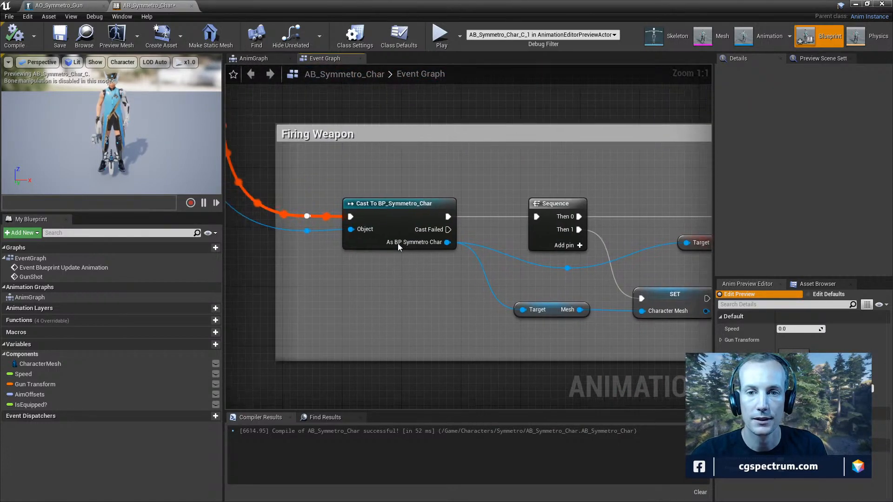
left_click_drag(446, 242, 420, 318)
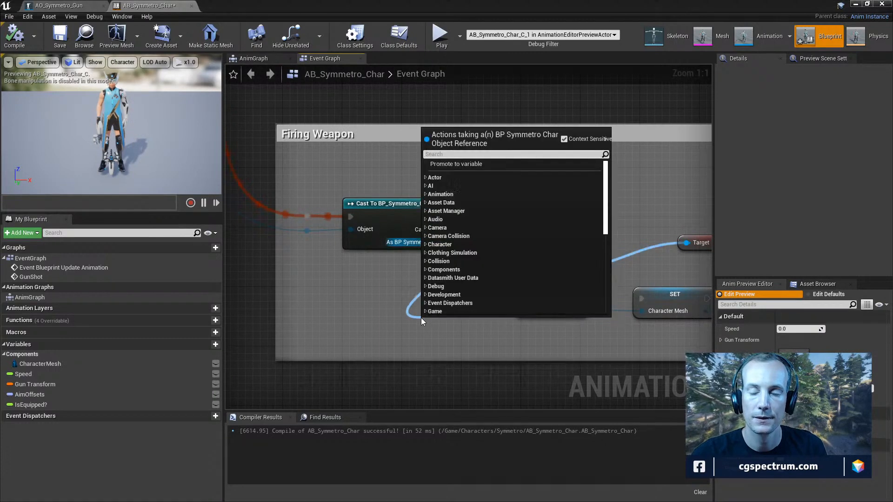
type("spawn")
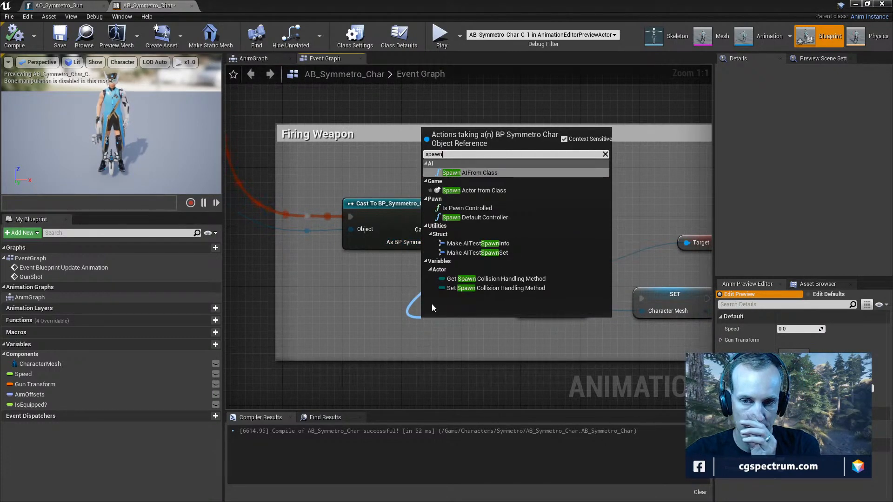
left_click(359, 314)
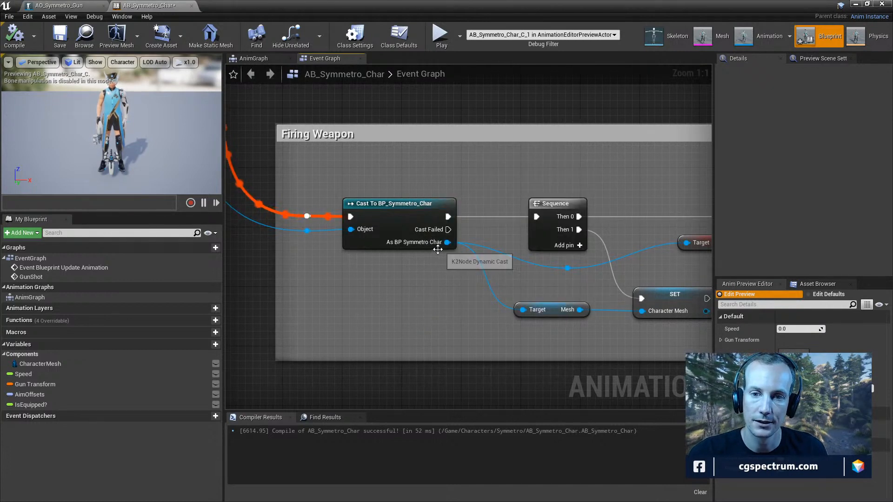
Add a Get Mesh node from the As BP Symmetro Char output of the Firing Weapon cast
left_click_drag(447, 242, 381, 319)
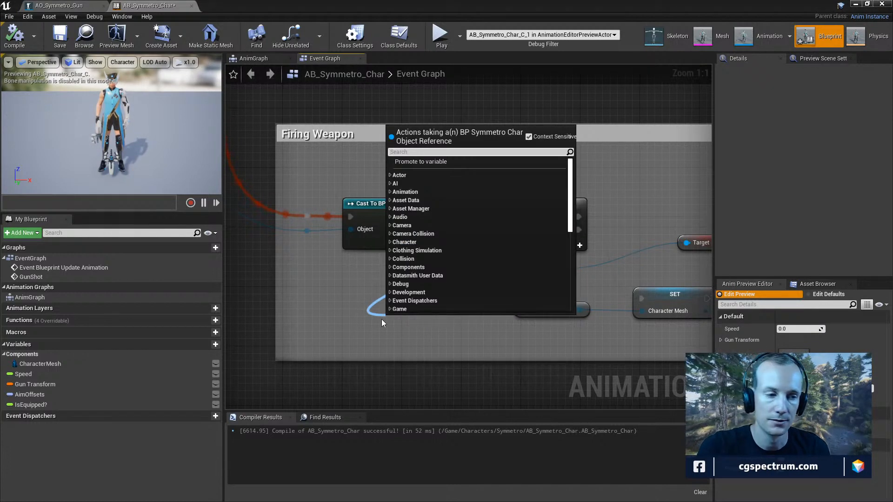
type("get")
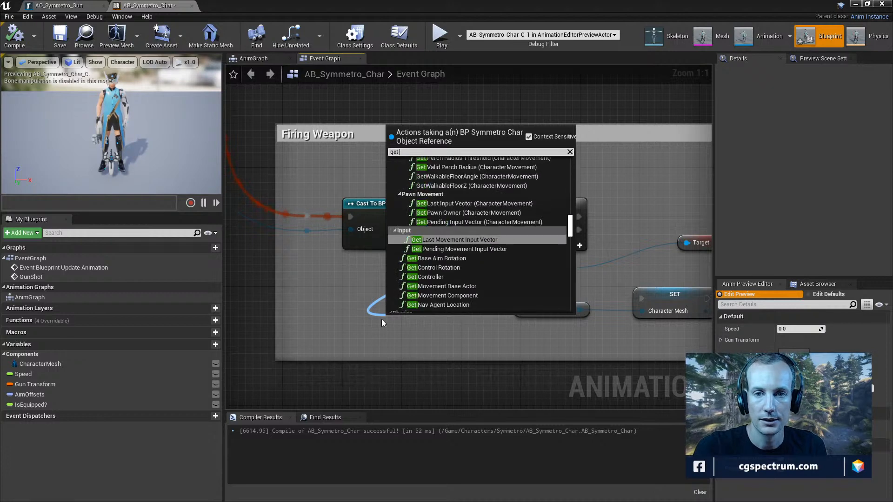
type(" character")
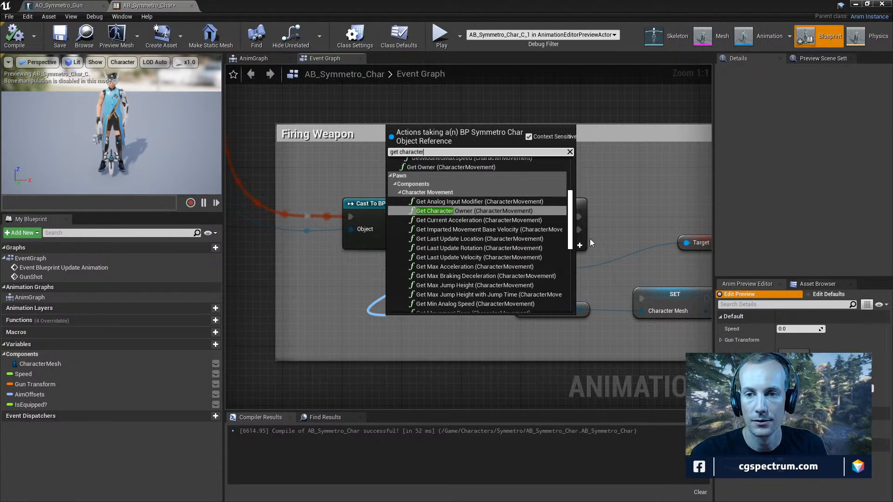
left_click_drag(572, 224, 577, 317)
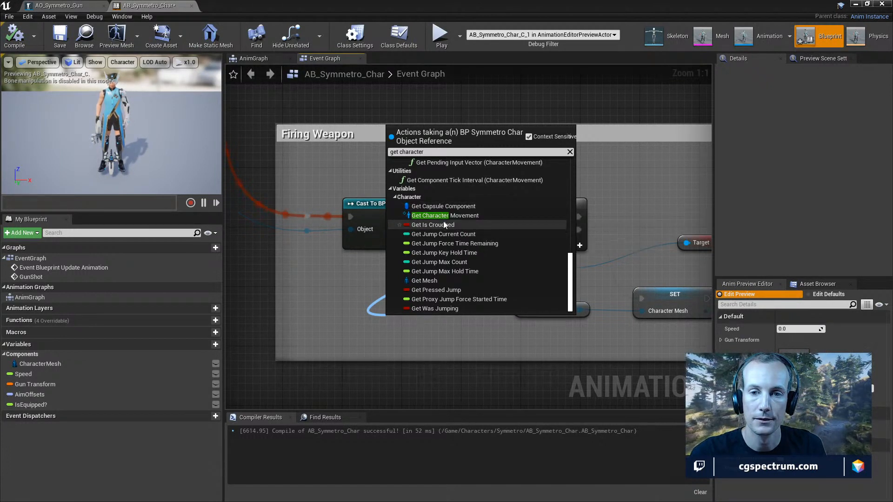
left_click(432, 281)
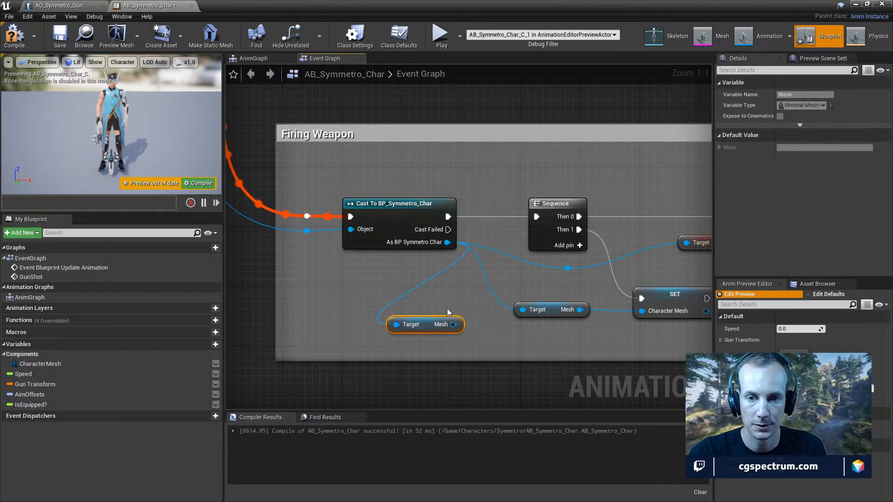
Add a Spawn Emitter Attached node from the new Mesh getter's output, below the Firing Weapon comment
right_click_drag(448, 308, 395, 259)
left_click_drag(402, 275, 451, 348)
type("s")
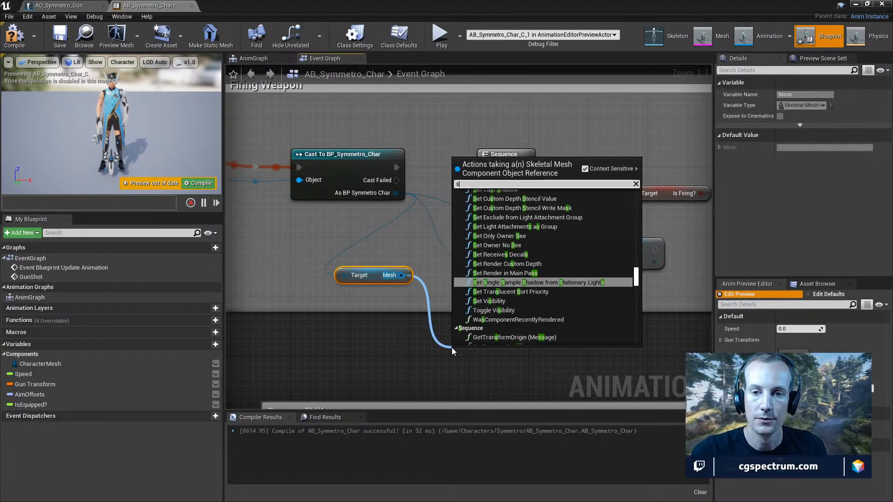
type("pawn")
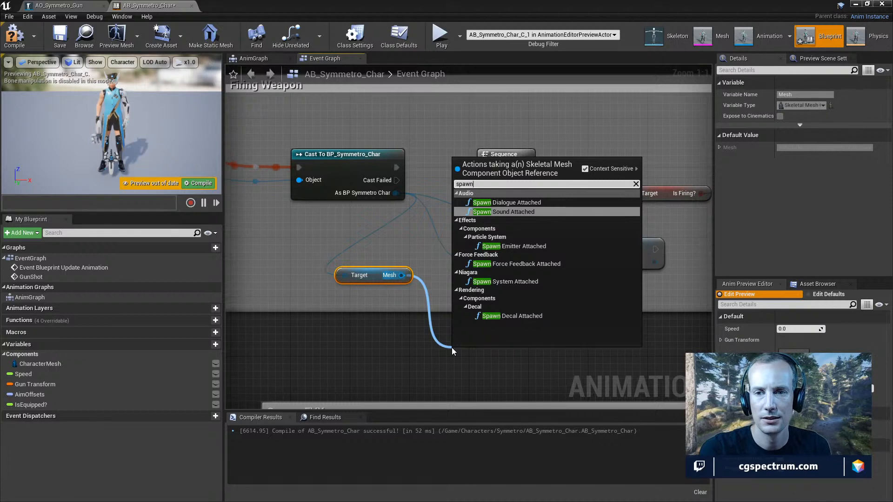
left_click(514, 247)
right_click_drag(554, 347, 529, 281)
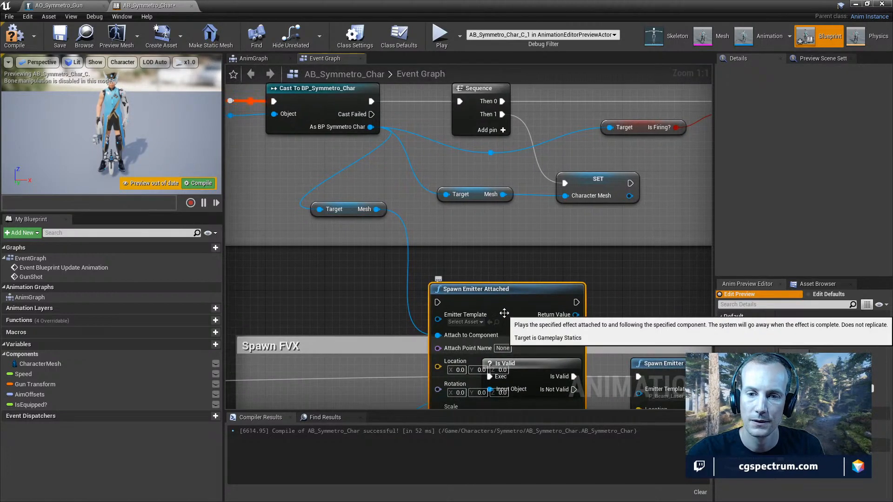
Reposition the new Spawn Emitter Attached node between Firing Weapon and Spawn FVX and delete it
left_click_drag(529, 281, 544, 259)
right_click_drag(477, 270, 372, 205)
scroll(372, 207, "down", 2)
right_click_drag(366, 238, 327, 226)
scroll(315, 250, "down", 1)
scroll(327, 226, "down", 1)
left_click_drag(394, 215, 420, 212)
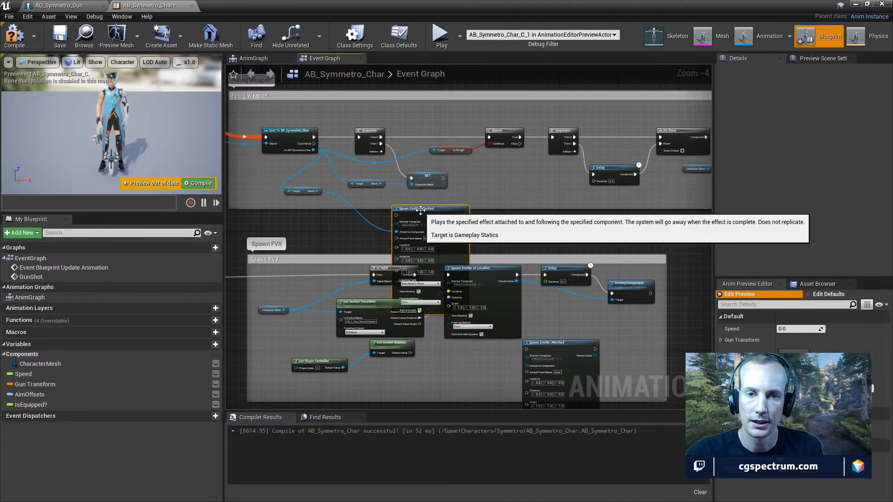
key("Delete")
Move the new Mesh getter below Firing Weapon and paste a copy of it and Cast To BP_Symmetro_Char at the Spawn FVX comment
right_click_drag(475, 242, 469, 174)
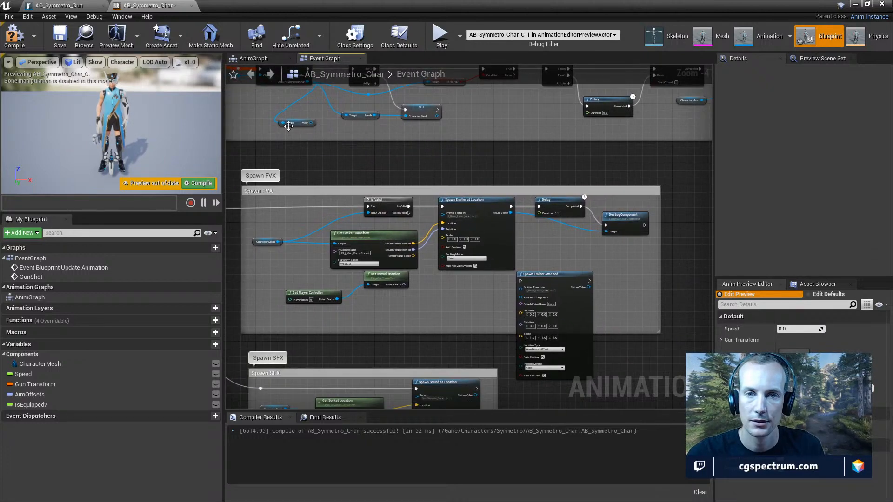
left_click_drag(288, 125, 313, 152)
right_click_drag(313, 152, 595, 194)
scroll(434, 259, "up", 2)
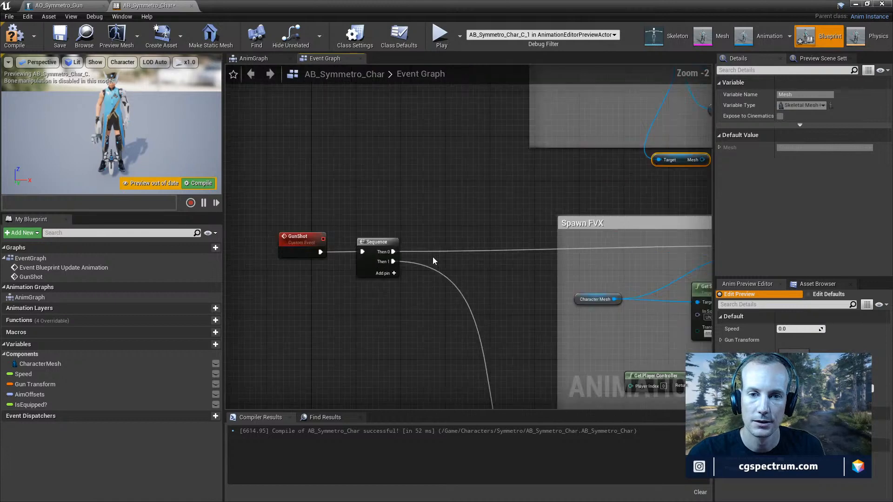
right_click_drag(544, 268, 408, 388)
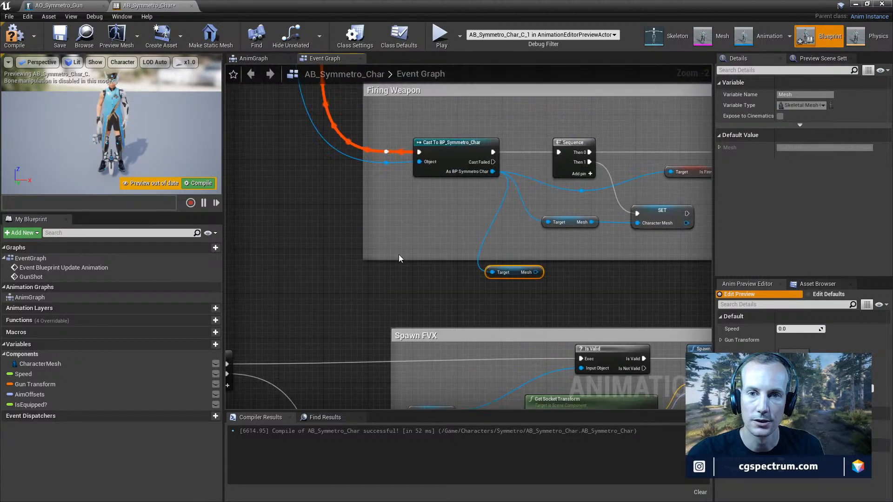
right_click_drag(415, 227, 429, 209)
left_click(495, 126)
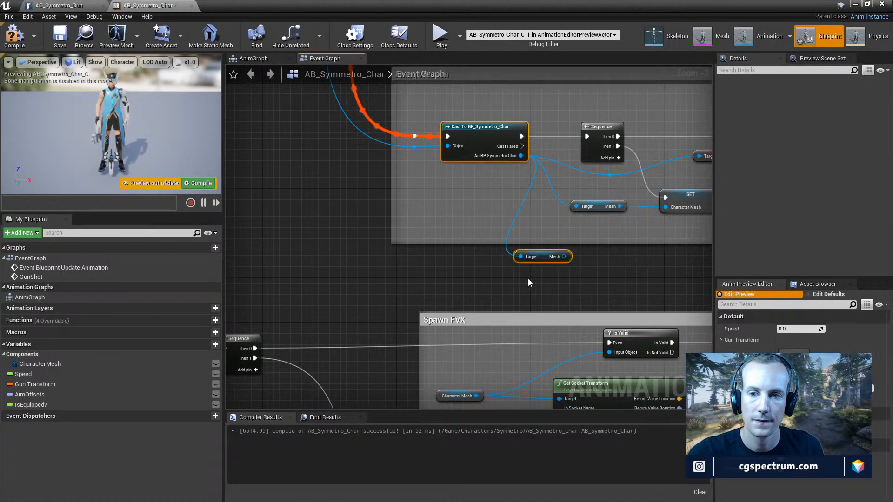
key("ctrl+v")
right_click_drag(437, 332, 305, 319)
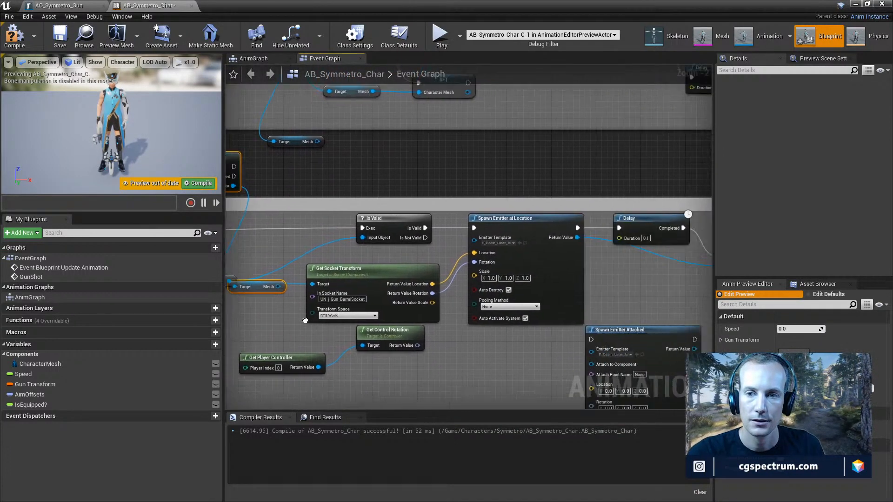
Widen the Spawn FVX comment box and shift its effect nodes rightward to make room beside the Character Mesh node
scroll(394, 298, "down", 2)
right_click_drag(465, 318, 444, 241)
right_click_drag(453, 271, 467, 258)
scroll(353, 175, "down", 1)
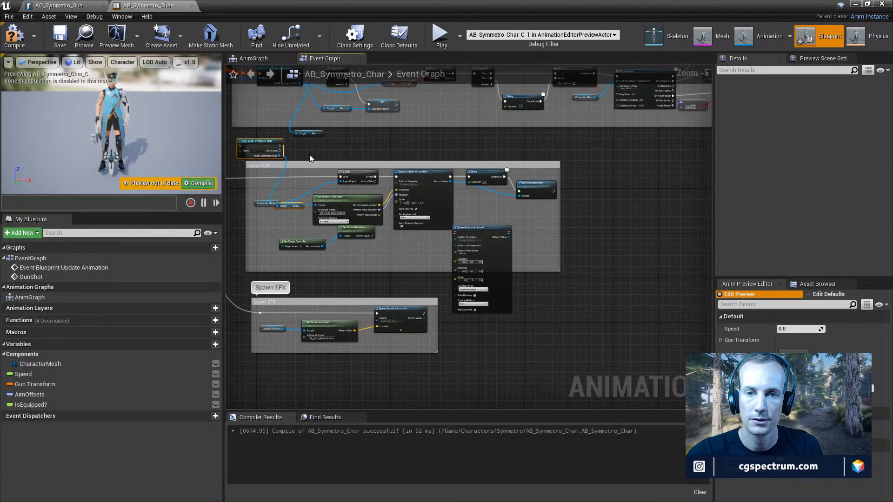
left_click_drag(614, 283, 626, 285)
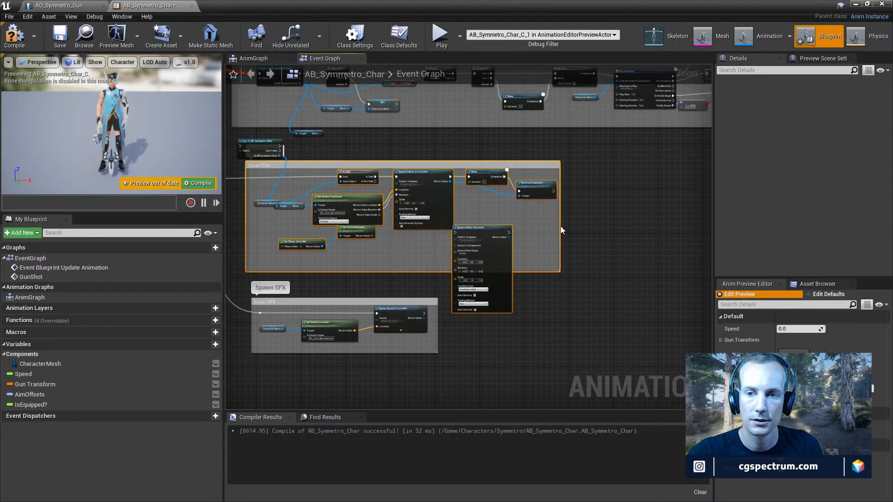
left_click_drag(560, 227, 706, 226)
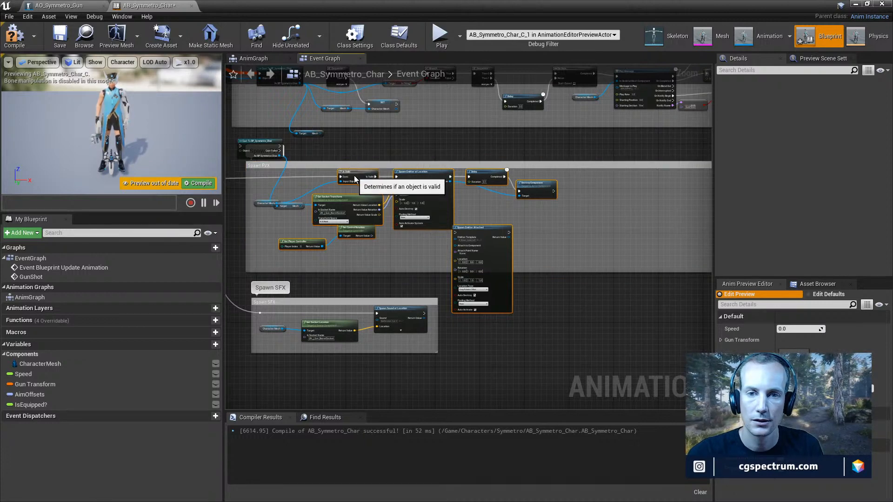
left_click_drag(354, 180, 477, 185)
Place the copied Cast To BP_Symmetro_Char below Character Mesh inside Spawn FVX, with its Mesh getter to the right
right_click_drag(332, 216, 463, 200)
scroll(464, 200, "up", 1)
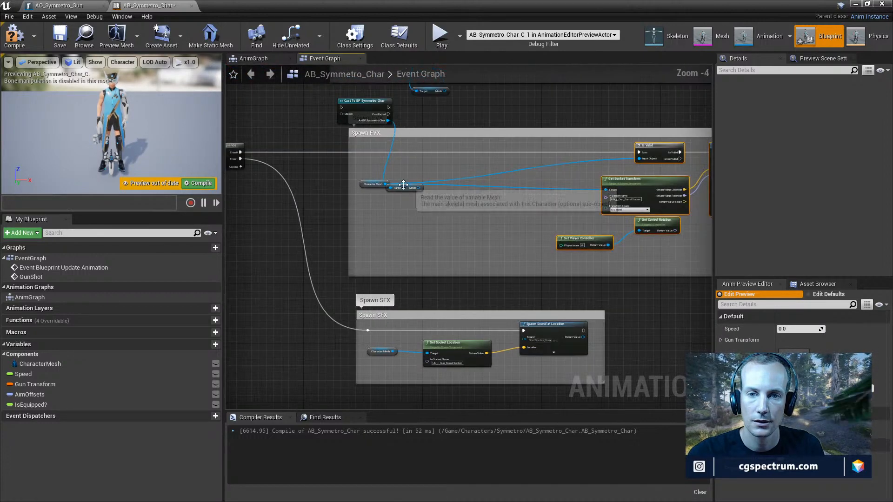
left_click_drag(403, 185, 510, 205)
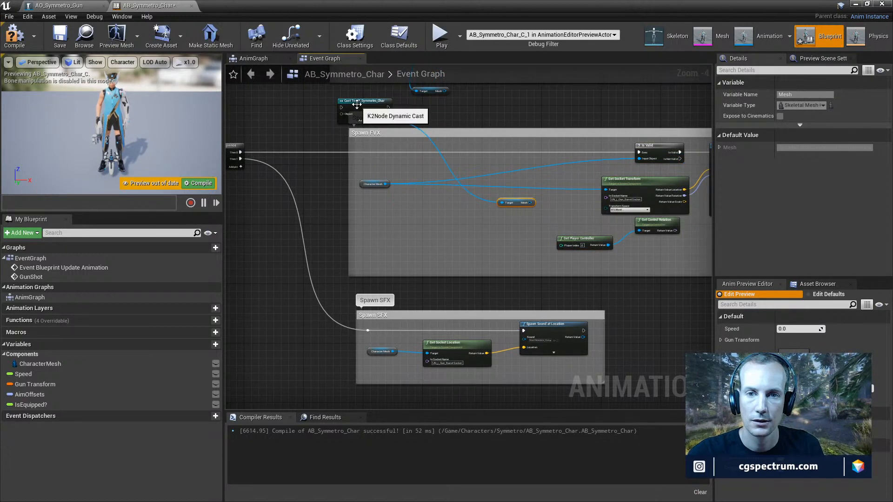
left_click_drag(357, 105, 399, 186)
scroll(298, 206, "up", 2)
right_click_drag(298, 205, 384, 188)
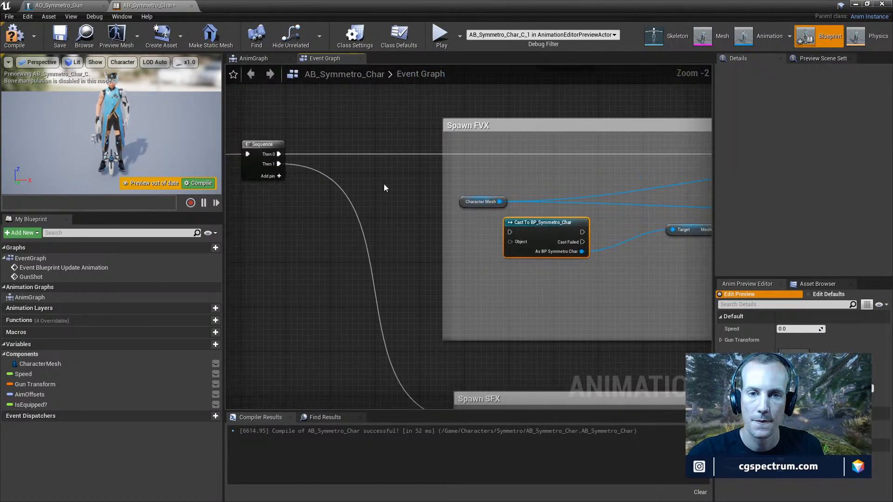
Connect the Sequence node's Then 0 output to the execution input of the copied Cast To BP_Symmetro_Char in Spawn FVX
left_click_drag(278, 159, 280, 161)
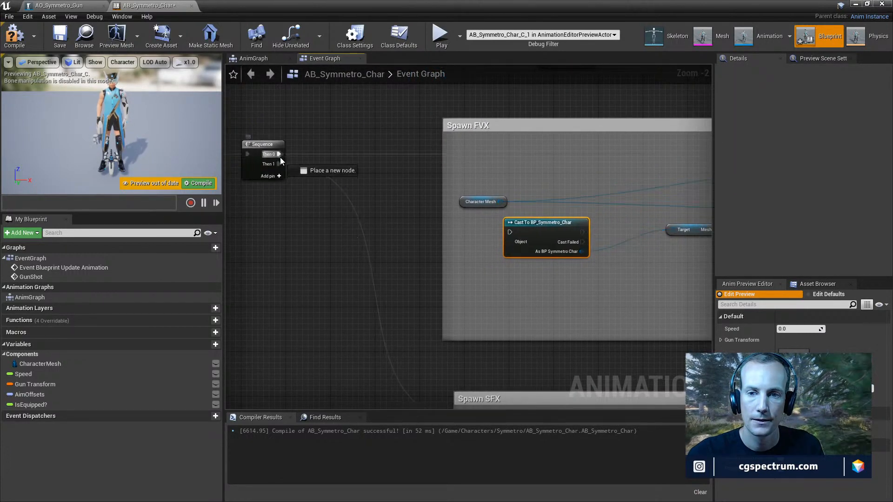
left_click_drag(513, 233, 514, 233)
right_click_drag(616, 279, 403, 308)
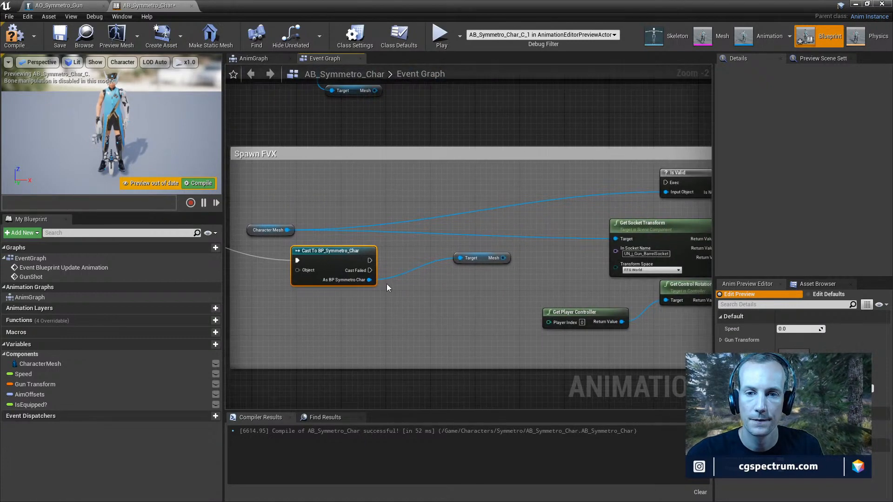
Connect Try Get Pawn Owner's Return Value to the Object input of the copied Cast To BP_Symmetro_Char
right_click_drag(391, 218, 369, 137)
scroll(471, 275, "down", 2)
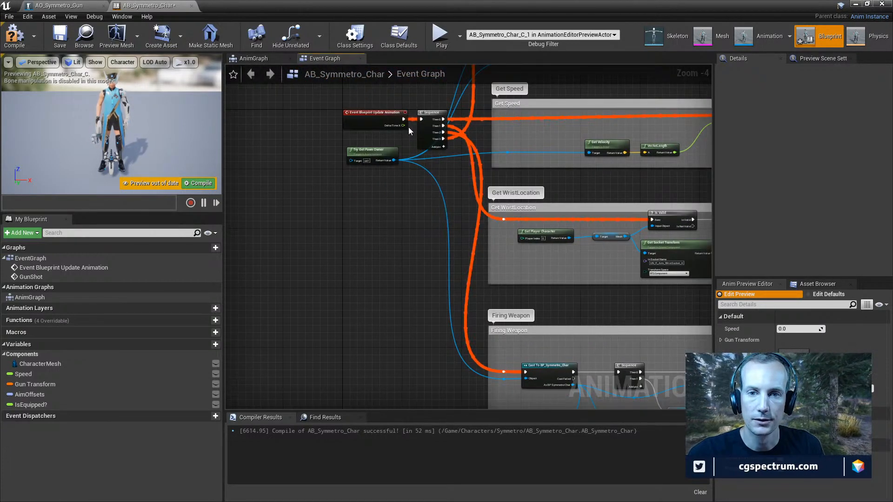
scroll(409, 127, "up", 1)
left_click_drag(391, 171, 395, 286)
scroll(395, 295, "up", 2)
Connect the copied cast's execution output to Is Valid and move the cast node above Character Mesh
right_click_drag(399, 295, 297, 325)
left_click_drag(242, 303, 581, 211)
right_click_drag(467, 277, 609, 288)
left_click_drag(338, 306, 336, 219)
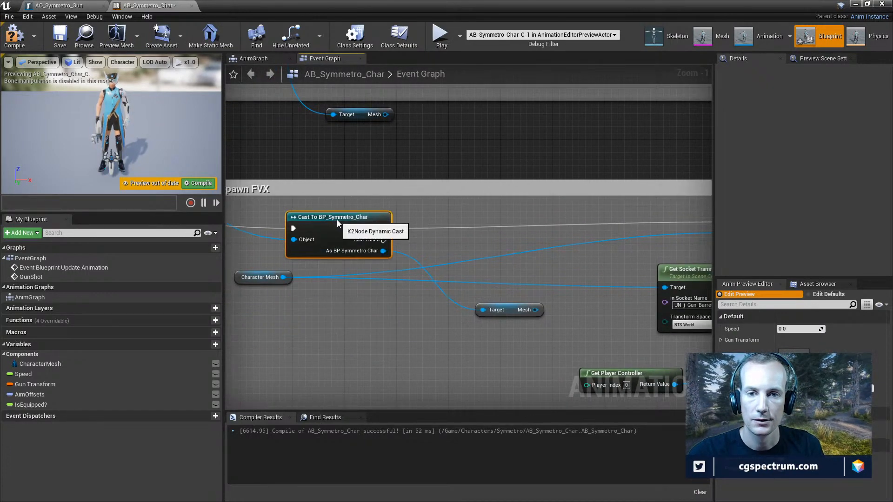
Connect the Mesh getter's output in Spawn FVX to the Attach to Component input of Spawn Emitter Attached
right_click_drag(498, 313, 286, 278)
right_click_drag(366, 301, 403, 283)
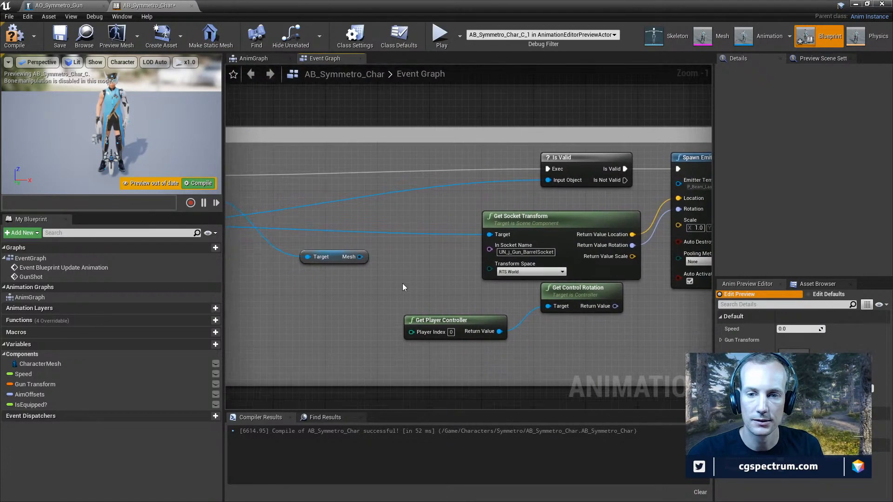
left_click_drag(366, 259, 379, 330)
right_click_drag(313, 339, 521, 338)
right_click_drag(592, 313, 575, 281)
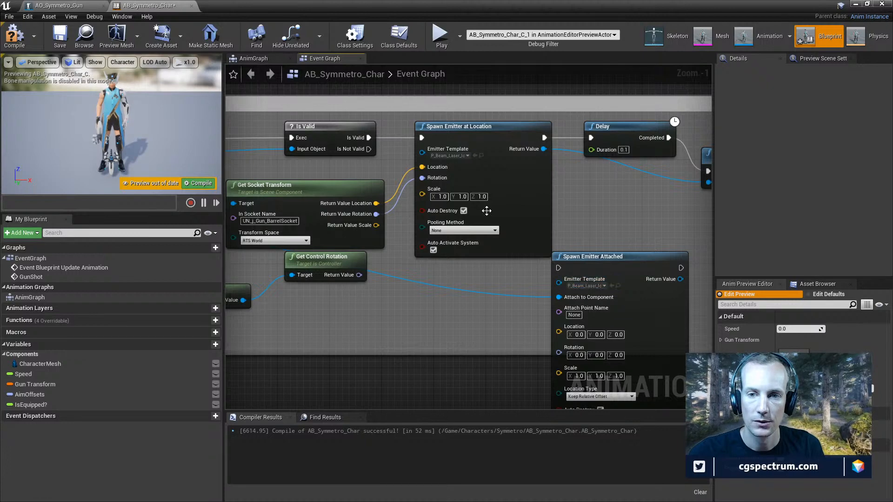
Connect Get Socket Transform's Return Value Location and Rotation to the matching Location and Rotation inputs of Spawn Emitter Attached
right_click_drag(487, 211, 487, 173)
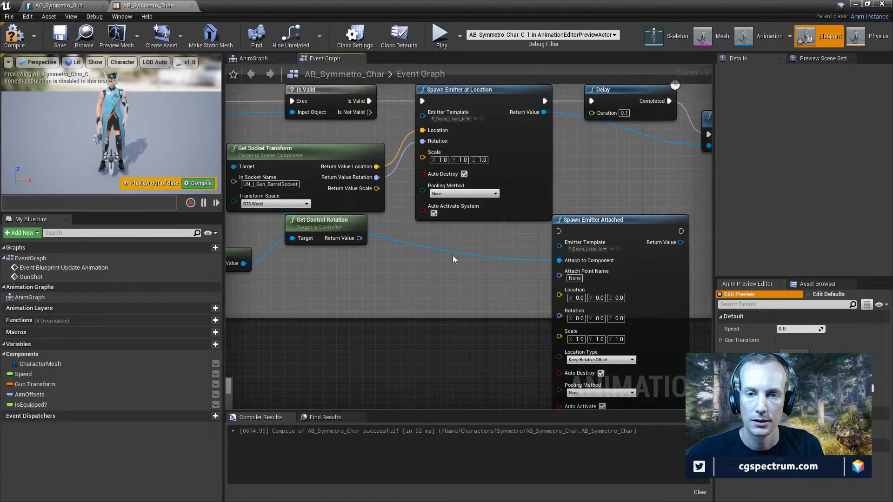
right_click_drag(371, 253, 479, 262)
right_click_drag(301, 198, 307, 199)
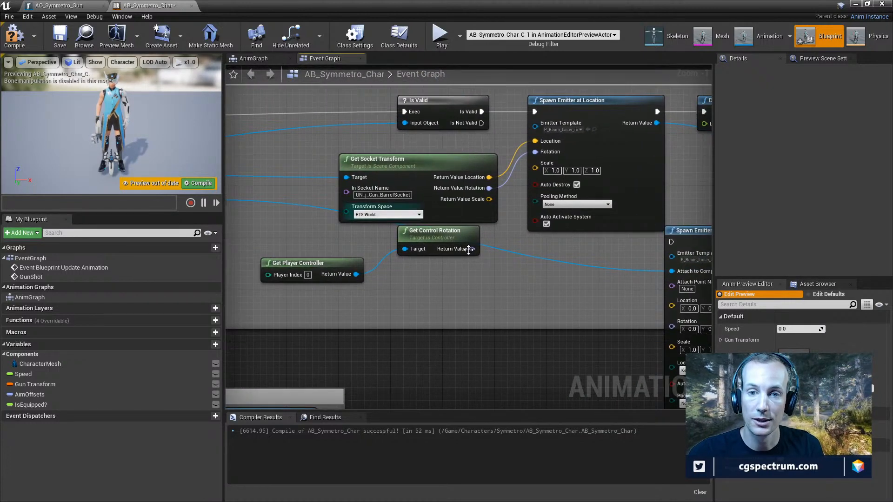
right_click_drag(469, 250, 399, 232)
left_click_drag(419, 160, 536, 282)
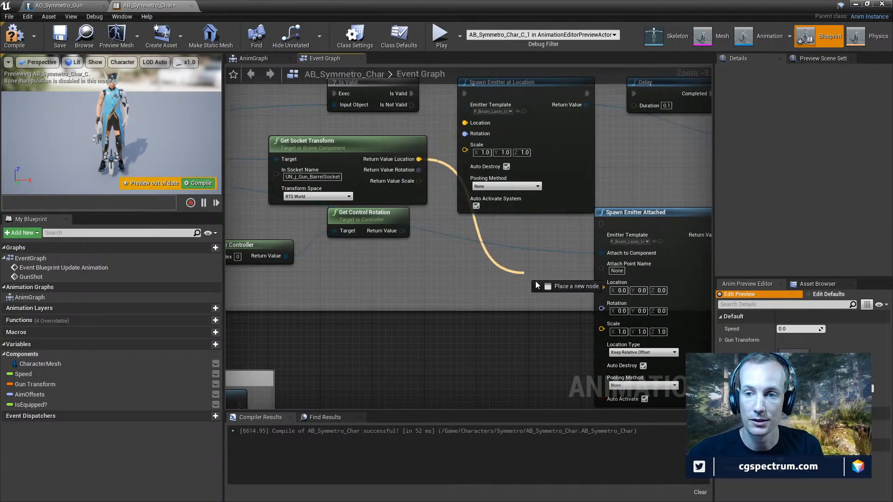
left_click_drag(610, 301, 601, 288)
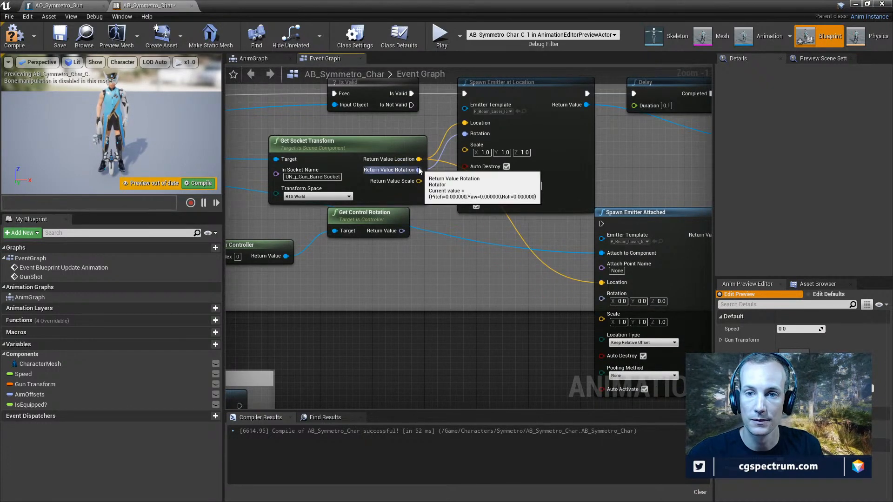
left_click_drag(419, 170, 545, 271)
left_click_drag(606, 300, 604, 300)
right_click_drag(540, 303, 463, 292)
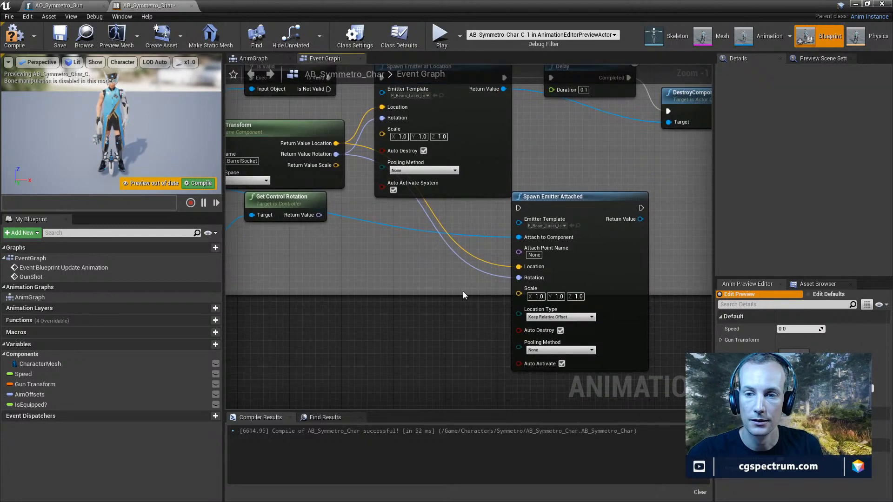
right_click(463, 292)
key("Escape")
Replace Spawn Emitter at Location with Spawn Emitter Attached, wiring its execution between Is Valid and Delay
right_click_drag(430, 223, 436, 311)
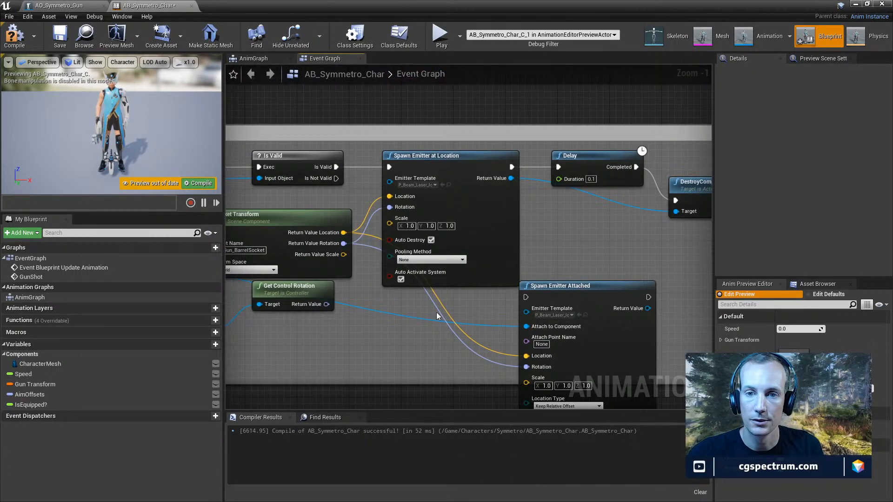
left_click(451, 161)
key("Delete")
left_click_drag(588, 288, 443, 153)
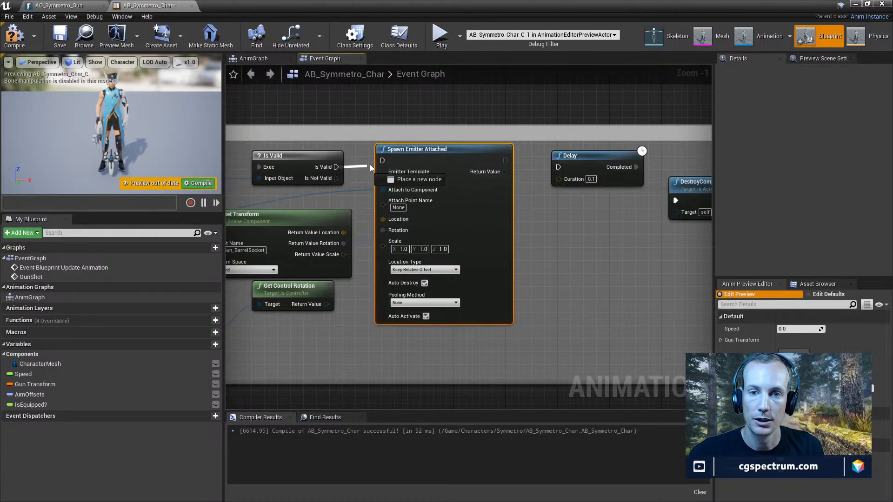
left_click_drag(505, 160, 562, 169)
right_click_drag(496, 219, 525, 231)
left_click_drag(486, 176, 491, 181)
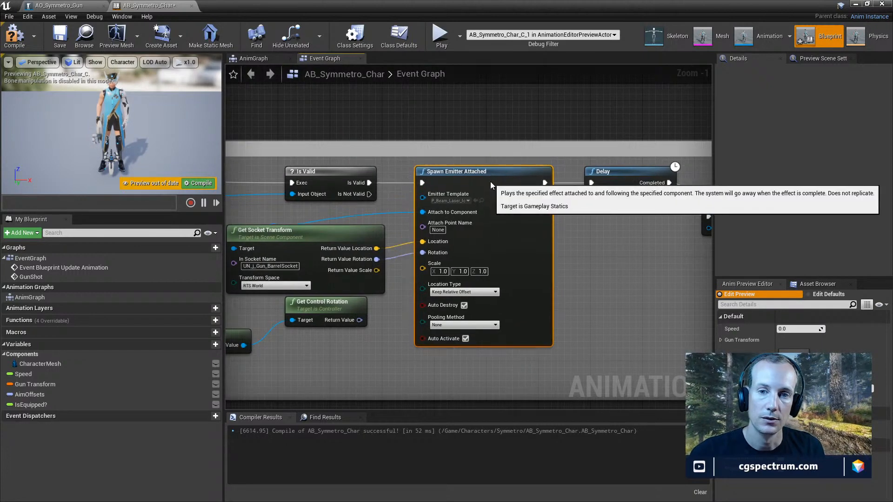
Compile and save the AB_Symmetro_Char blueprint with the new Spawn Emitter Attached wiring
right_click_drag(438, 238, 463, 331)
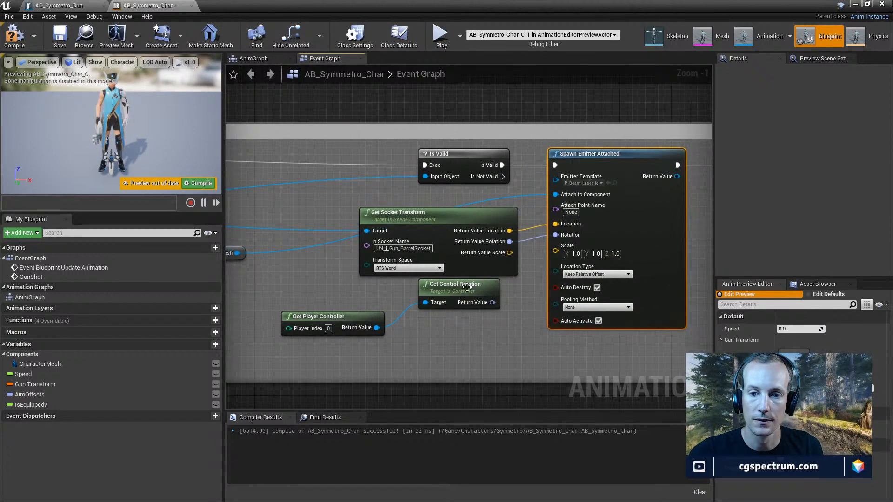
right_click_drag(288, 225, 431, 237)
scroll(430, 236, "down", 3)
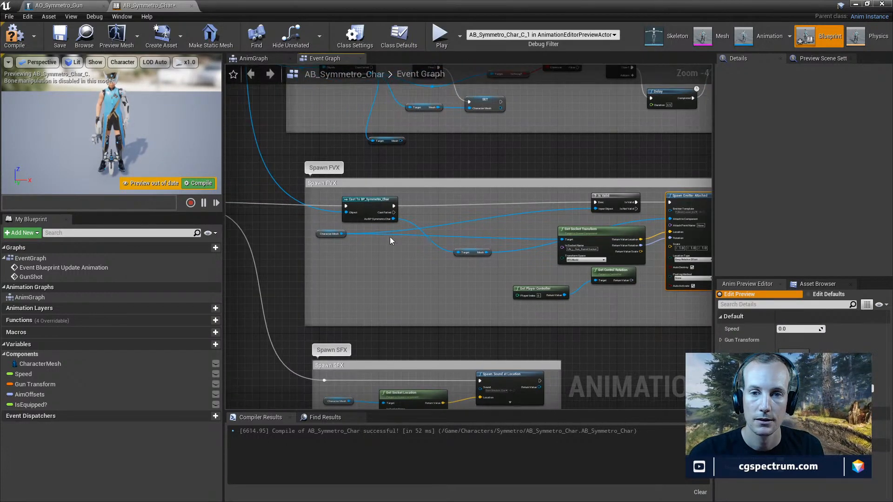
left_click(15, 39)
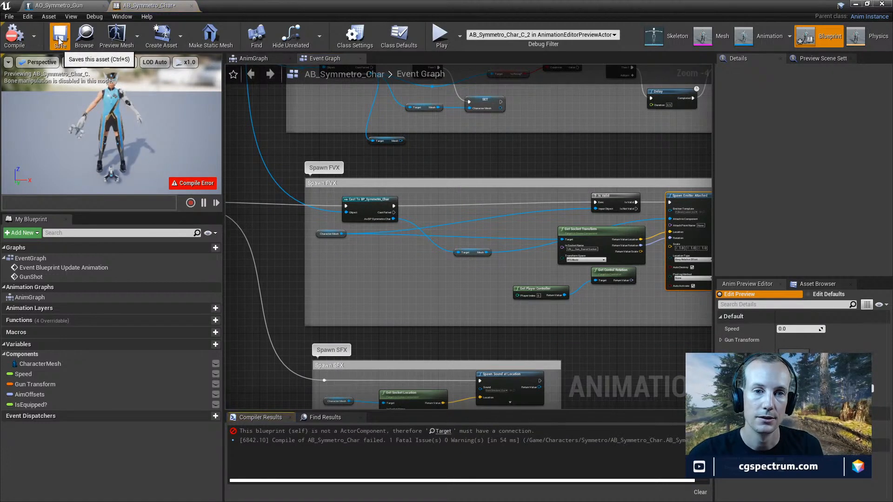
left_click(60, 37)
Connect Spawn Emitter Attached's Return Value to DestroyComponent's Target and shift DestroyComponent further away from Delay
right_click_drag(660, 333, 517, 309)
right_click_drag(634, 310, 484, 333)
scroll(562, 279, "up", 3)
right_click_drag(562, 279, 539, 316)
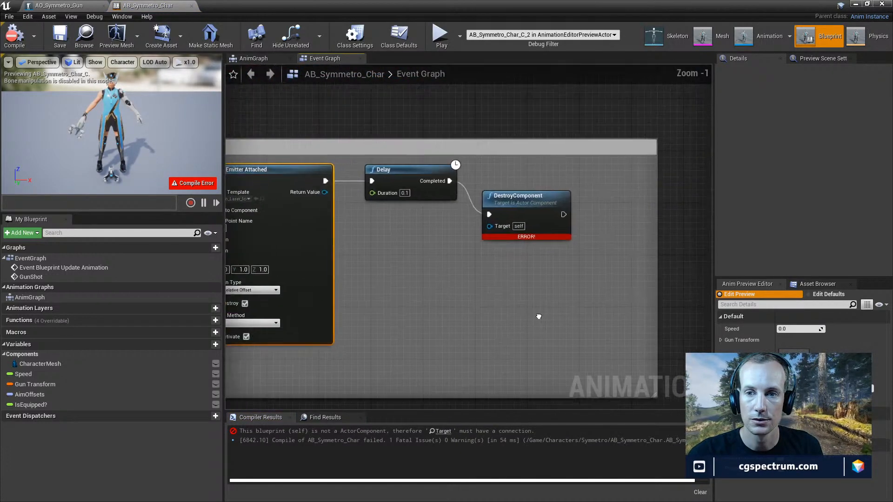
right_click_drag(403, 245, 516, 260)
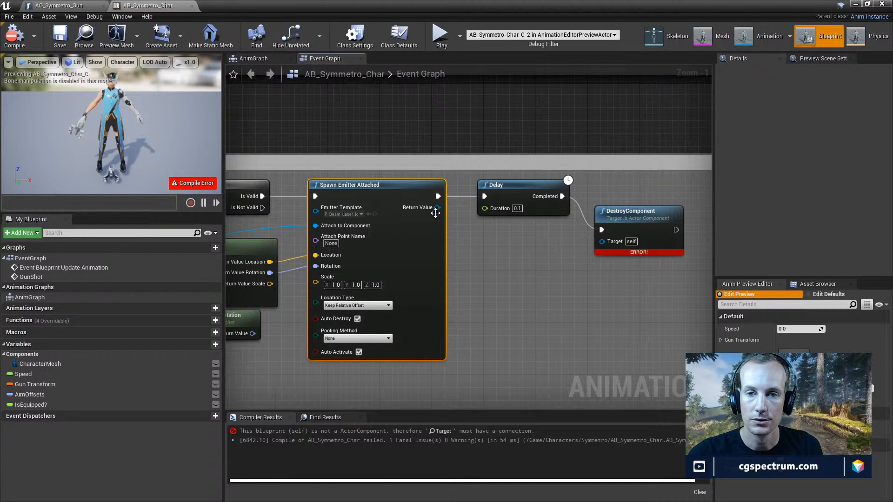
left_click_drag(437, 209, 693, 227)
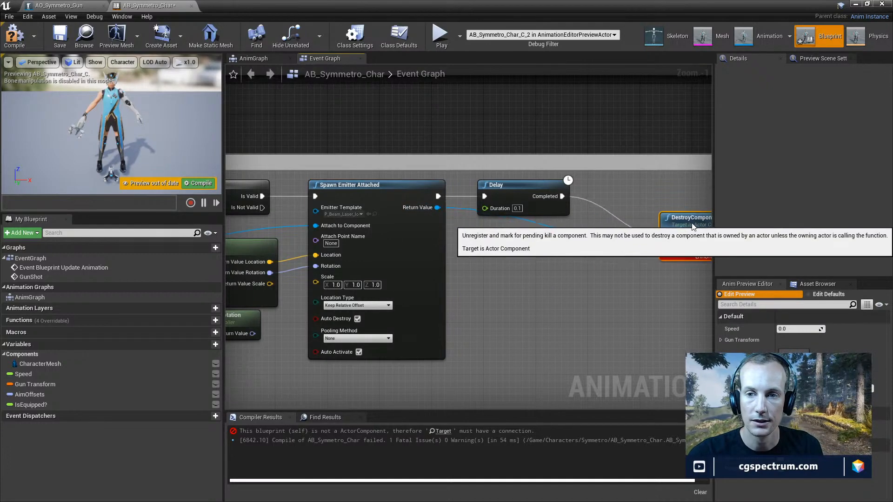
Disconnect Delay's Completed output from DestroyComponent, and compile and save the blueprint
right_click_drag(414, 361, 432, 352)
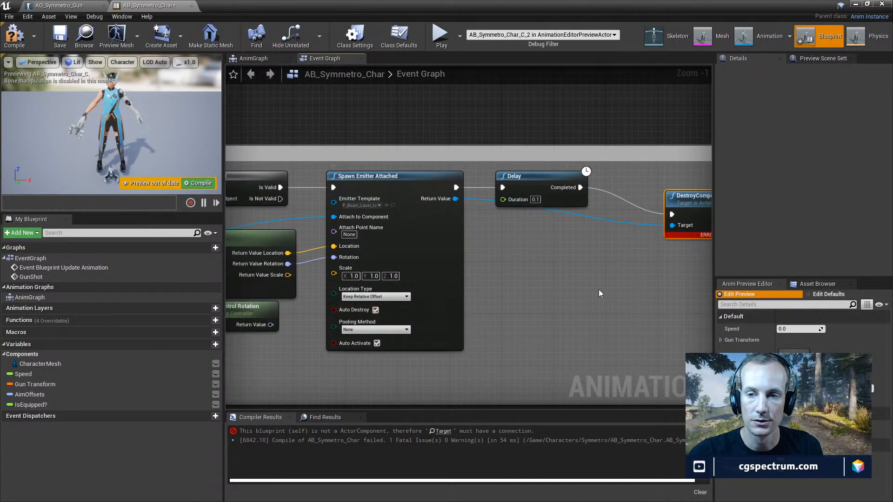
right_click_drag(621, 230, 567, 256)
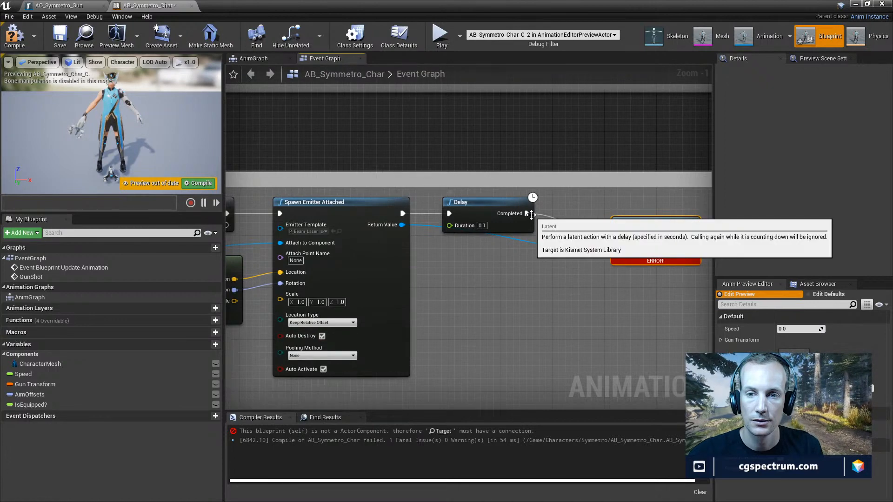
right_click_drag(401, 213, 448, 232)
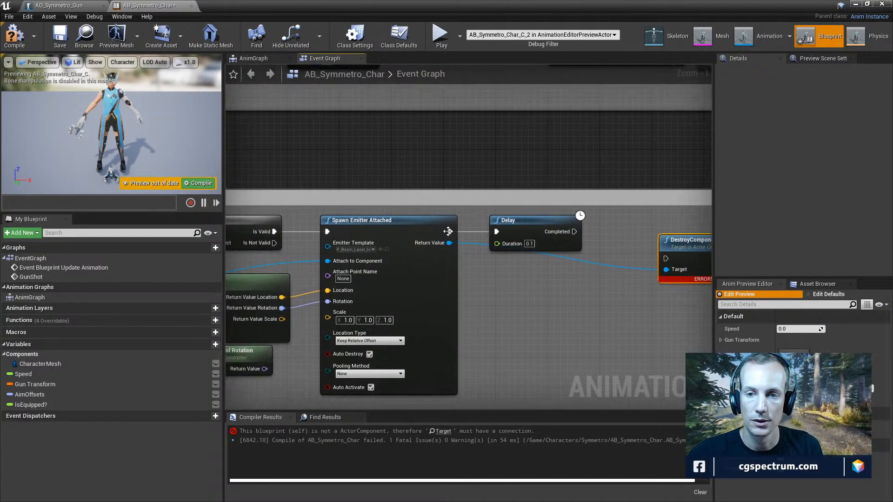
left_click(25, 34)
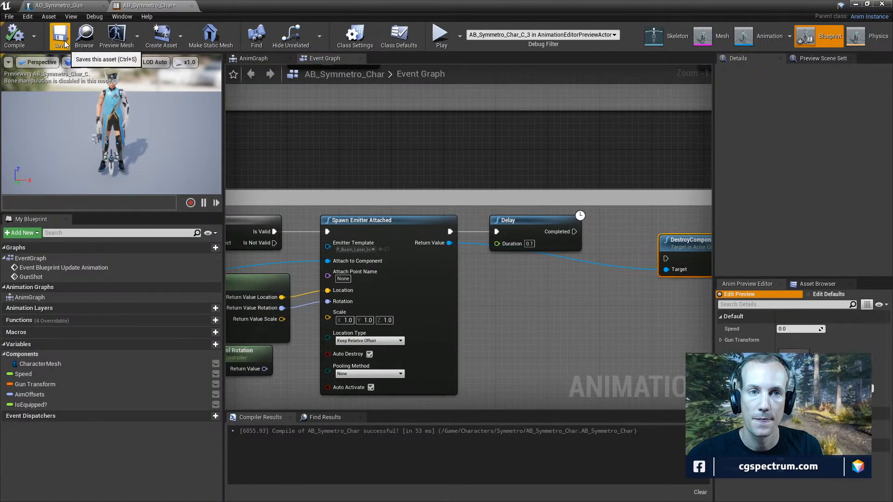
left_click(63, 38)
Reconnect Delay's Completed output to DestroyComponent's execution input and recompile the blueprint
left_click_drag(355, 5, 411, 2)
right_click_drag(516, 310, 434, 223)
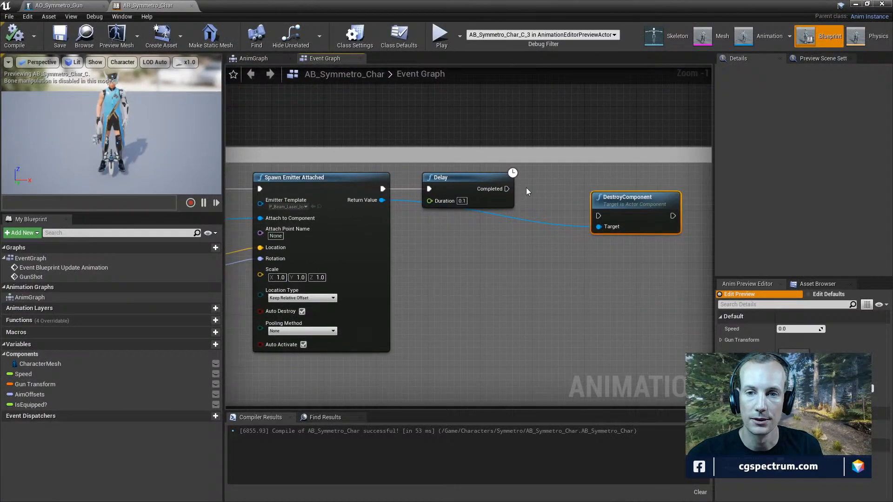
left_click_drag(605, 217, 601, 217)
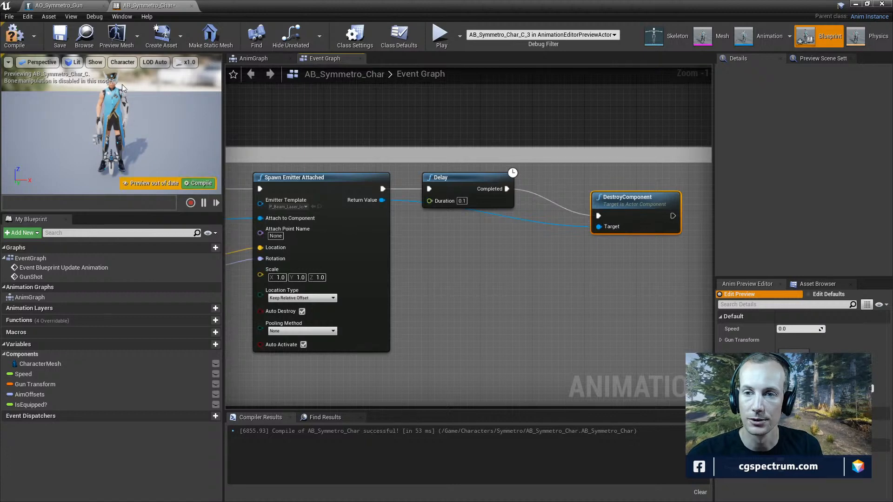
left_click(14, 35)
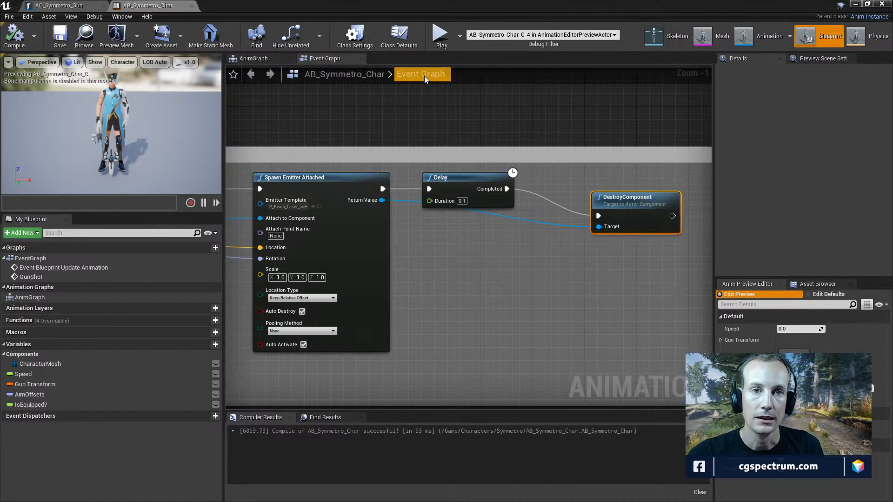
Play the Mountain_Scene level to test the gun shot effect, stop it, and return to the AB_Symmetro_Char event graph
left_click(858, 5)
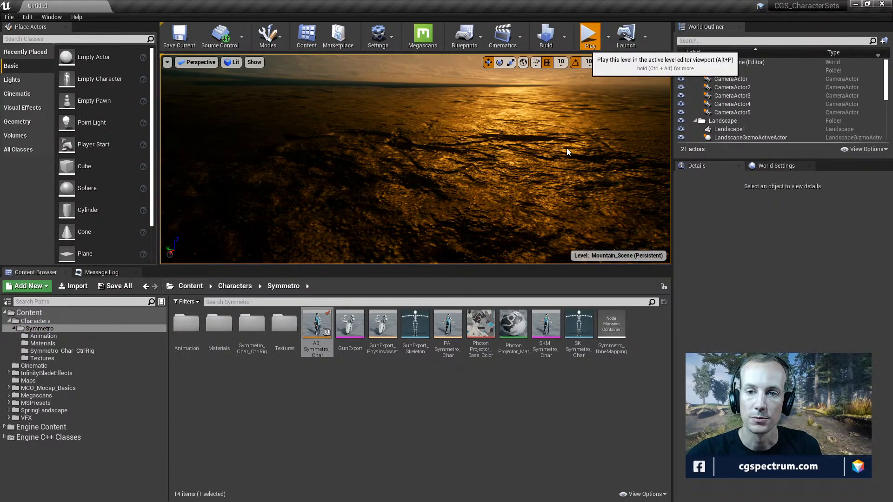
left_click(576, 168)
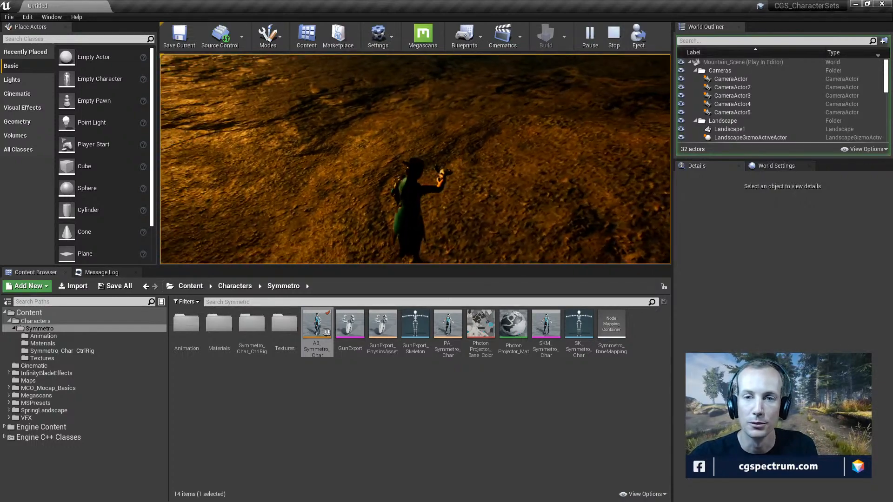
key("Escape")
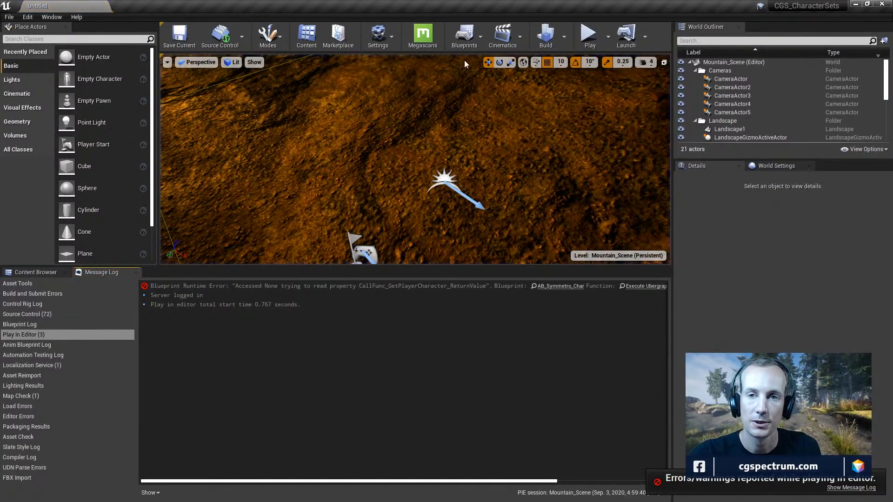
left_click(36, 272)
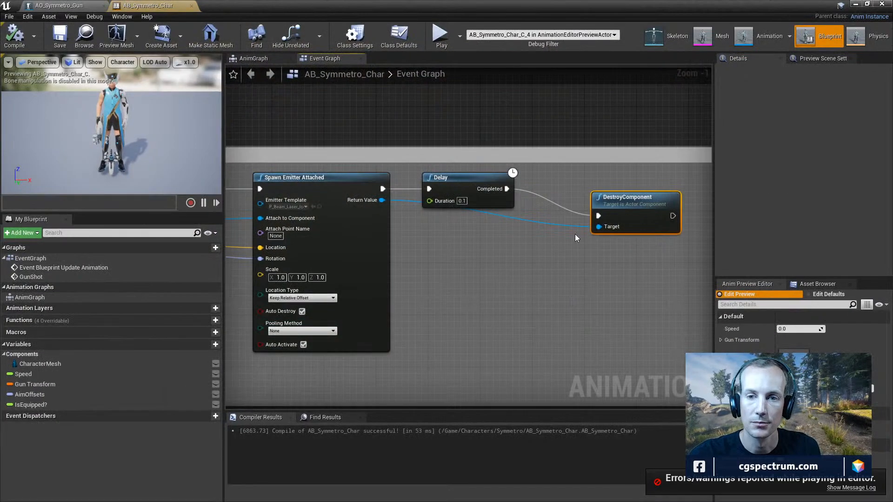
Move Get Socket Transform away from Spawn Emitter Attached and disconnect its Return Value Location output
right_click_drag(575, 233, 649, 225)
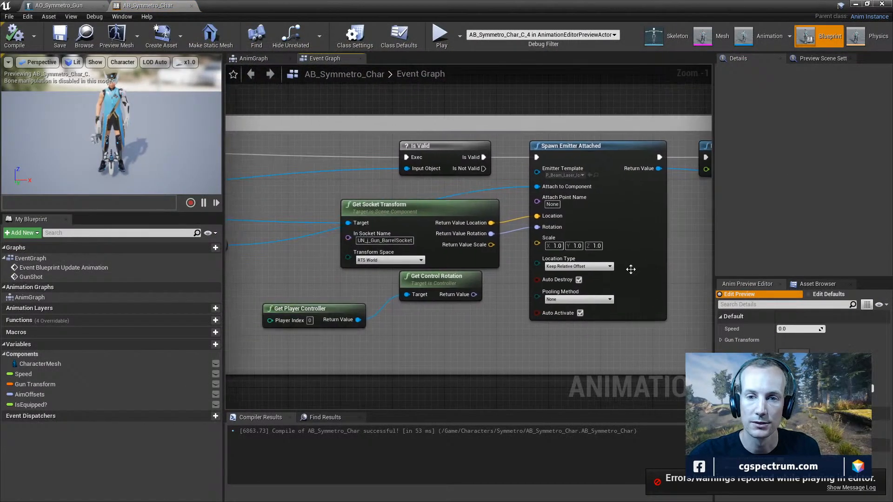
left_click_drag(418, 217, 374, 211)
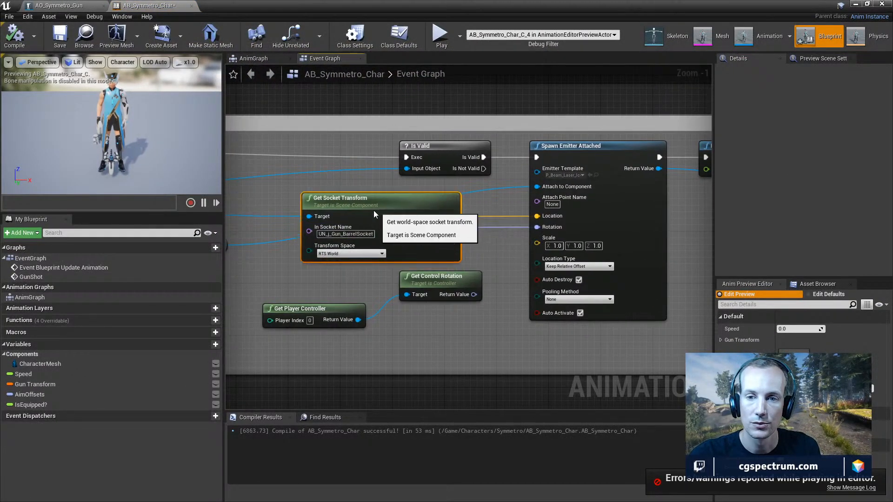
right_click_drag(494, 259, 441, 260)
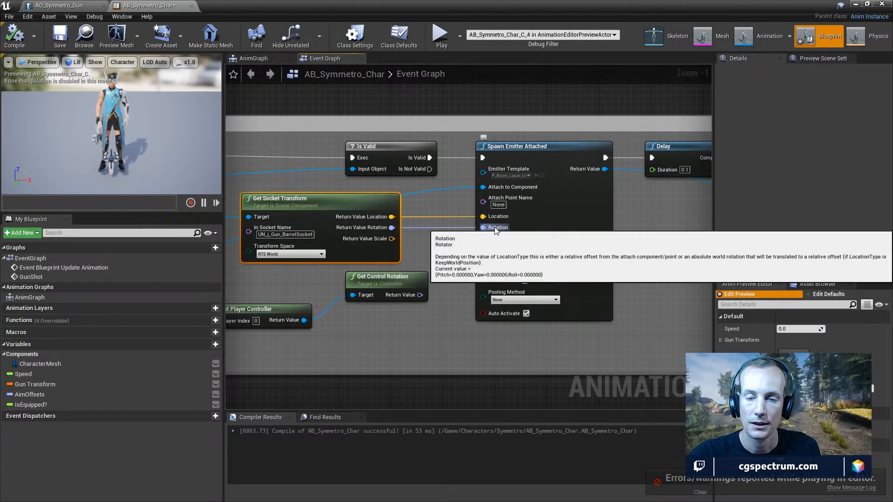
right_click_drag(467, 229, 475, 248)
left_click(400, 236, "alt")
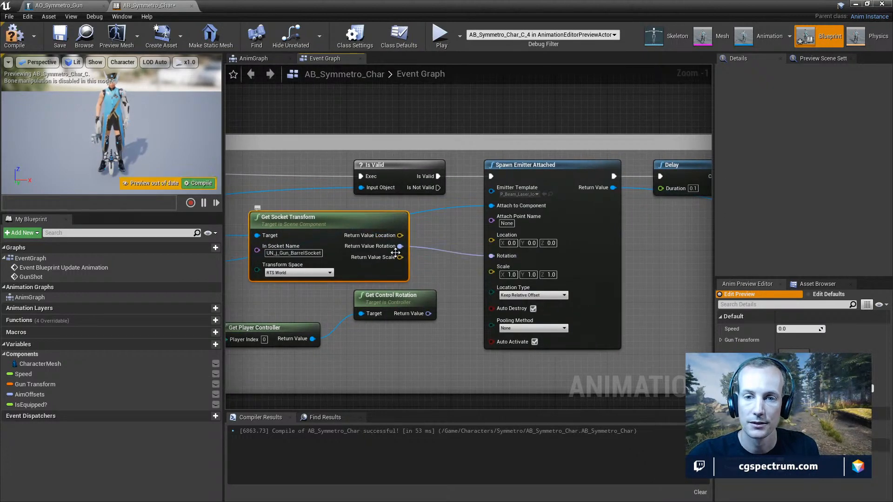
Disconnect Get Socket Transform's Return Value Rotation from Spawn Emitter Attached, and compile and save the blueprint
left_click(400, 246, "alt")
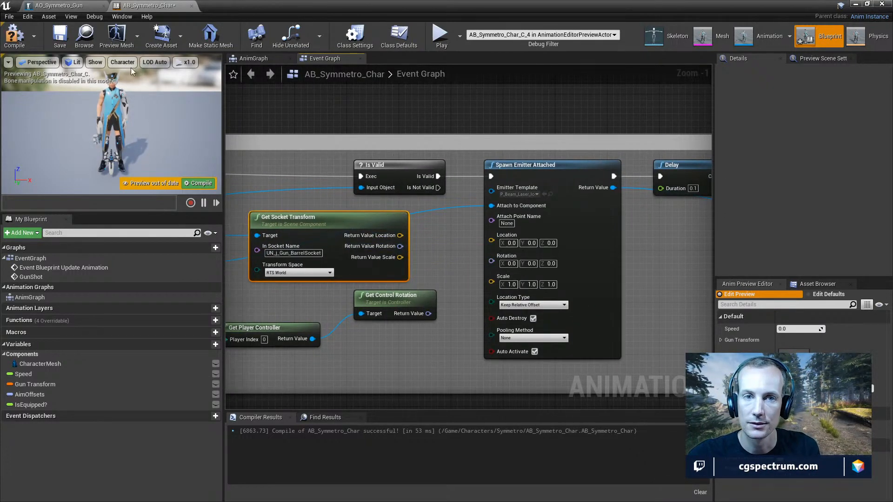
left_click(18, 39)
left_click(60, 37)
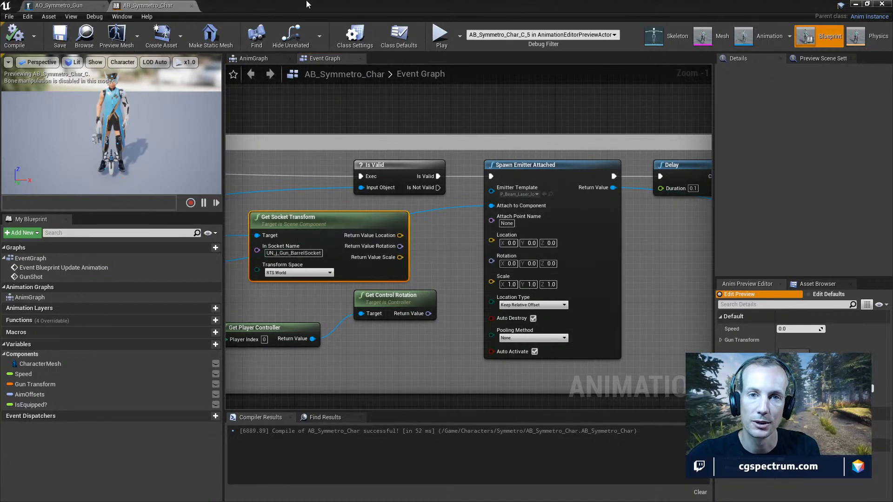
Play the Mountain_Scene level to test the shot effect without socket location or rotation, stop it, and return to the event graph
left_click_drag(307, 4, 495, 355)
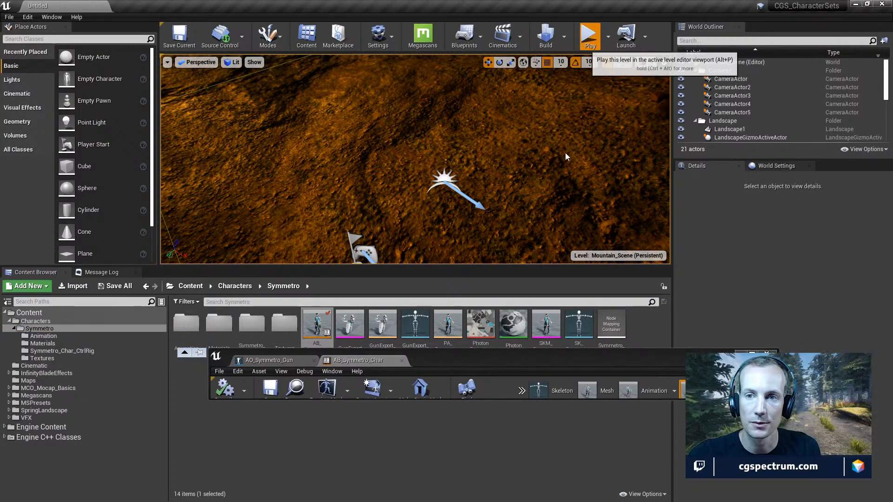
left_click(589, 36)
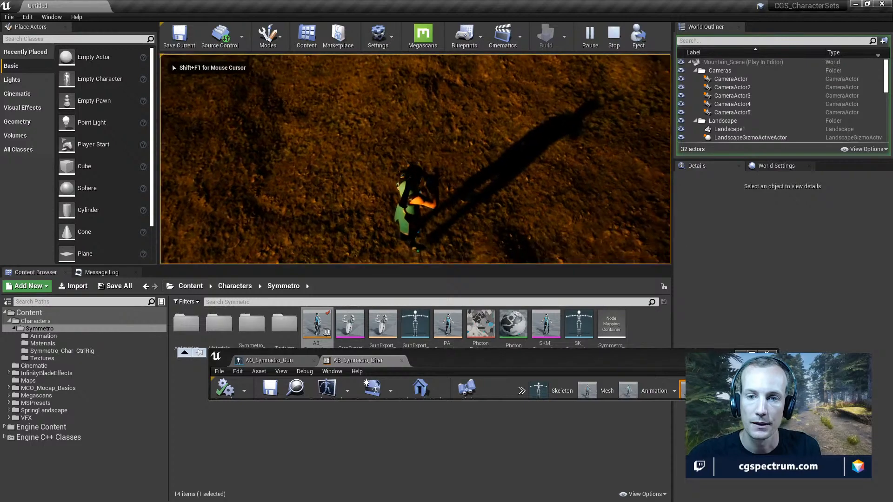
key("Escape")
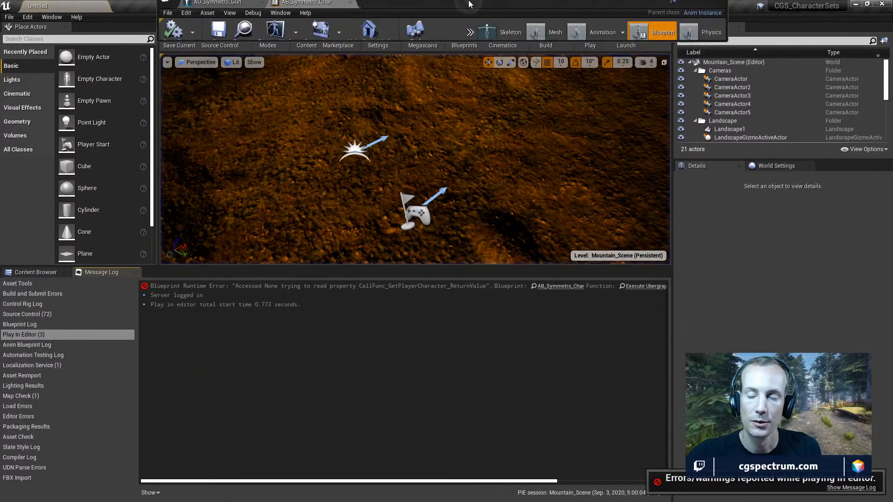
double_click(468, 360)
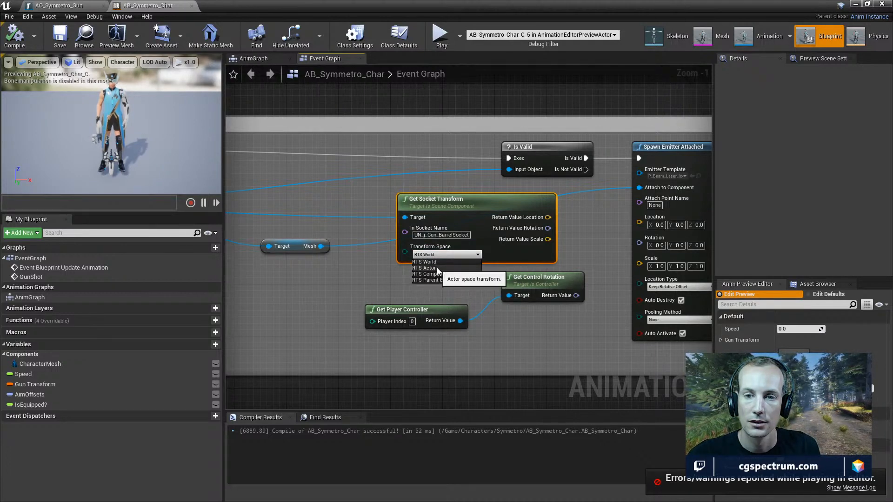
Set Get Socket Transform to RTS Actor space, connect its location and rotation outputs to Spawn Emitter Attached, and compile the blueprint
left_click(437, 267)
right_click_drag(565, 215, 485, 233)
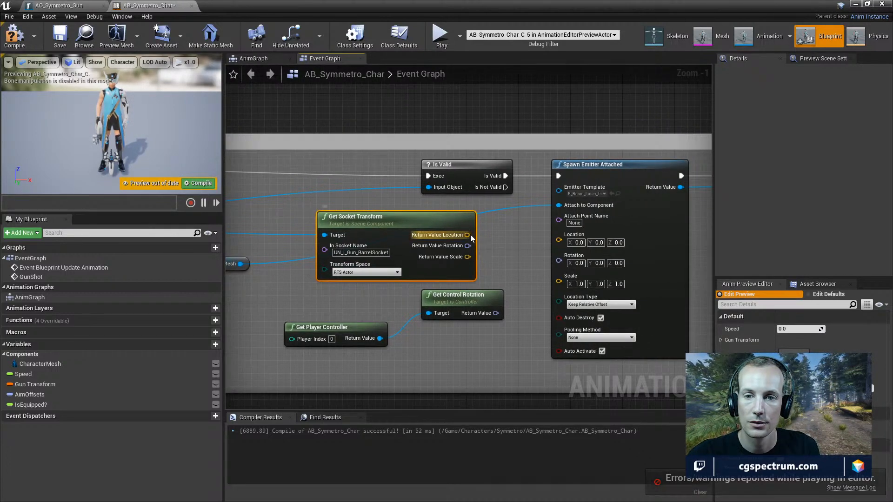
left_click_drag(470, 235, 559, 234)
left_click_drag(467, 246, 559, 246)
left_click(17, 35)
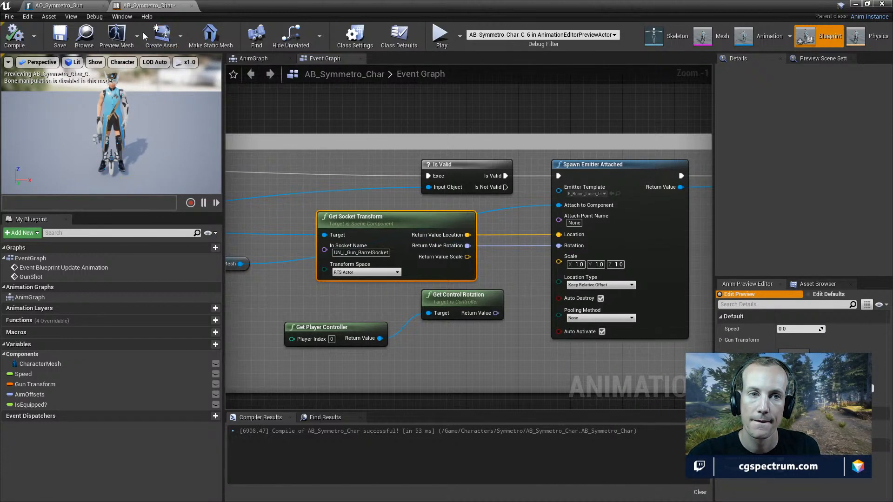
Play the Mountain_Scene level to test the gun shot effect with the RTS Actor transform space, and stop it
left_click_drag(374, 4, 379, 394)
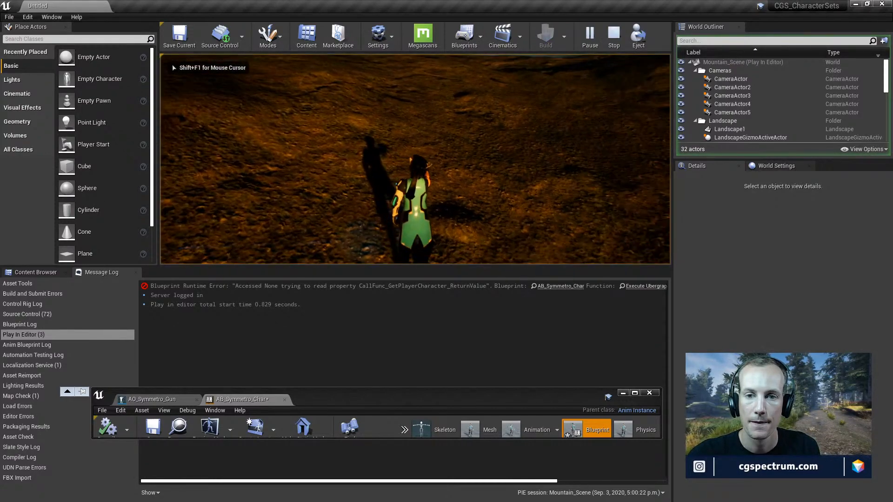
key("Escape")
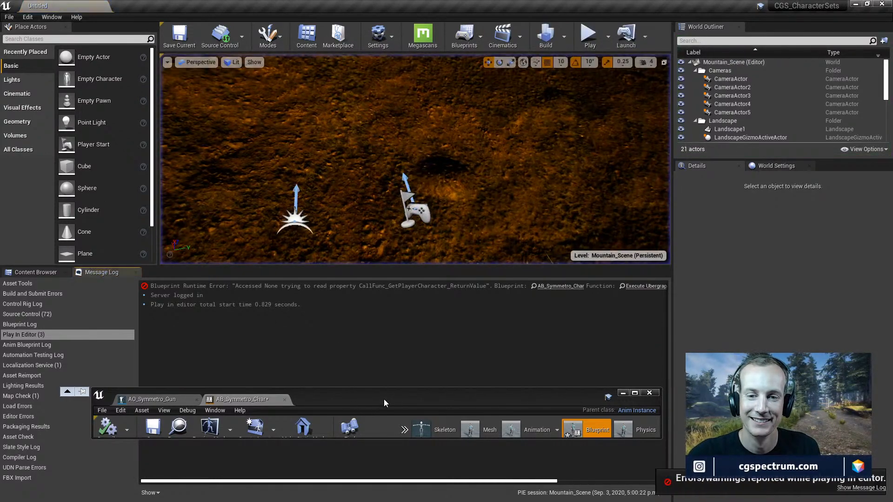
Set Get Socket Transform's Transform Space to RTS Component in the AB_Symmetro_Char event graph, and compile and save the blueprint
double_click(383, 399)
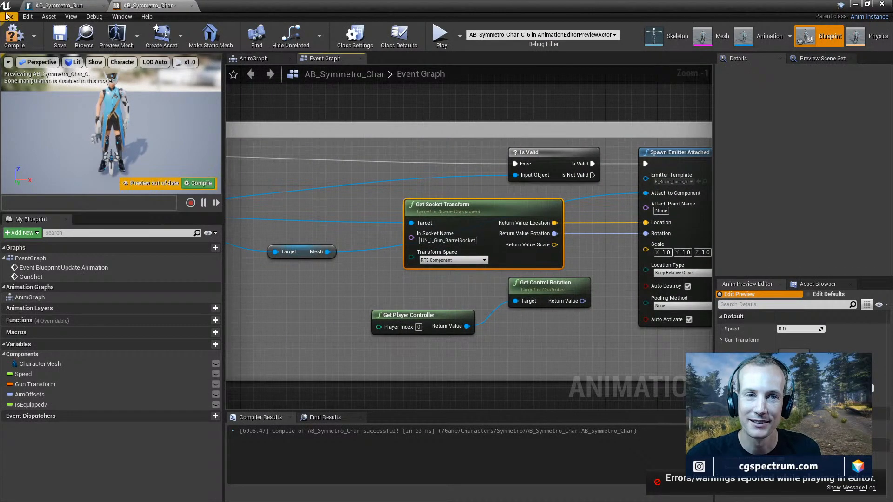
left_click(59, 41)
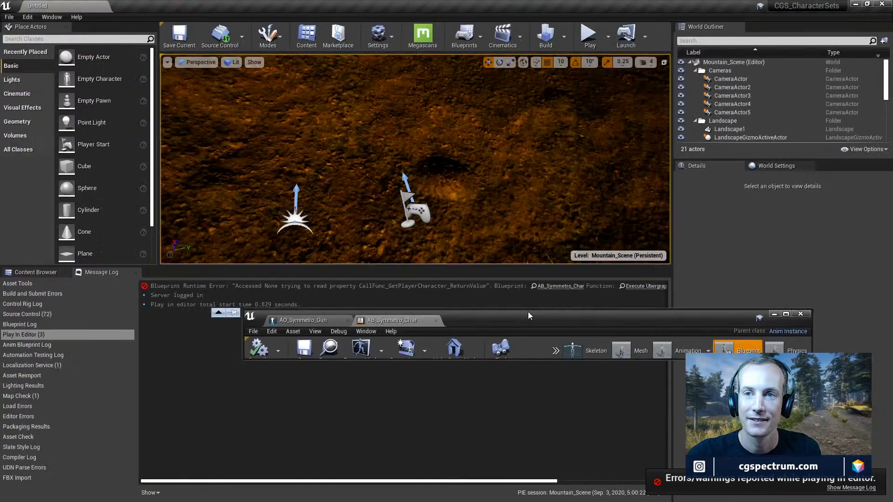
Play the Mountain_Scene level and move the character sideways to test the gun shot effect with the RTS Component transform space
double_click(581, 4)
key("alt+p")
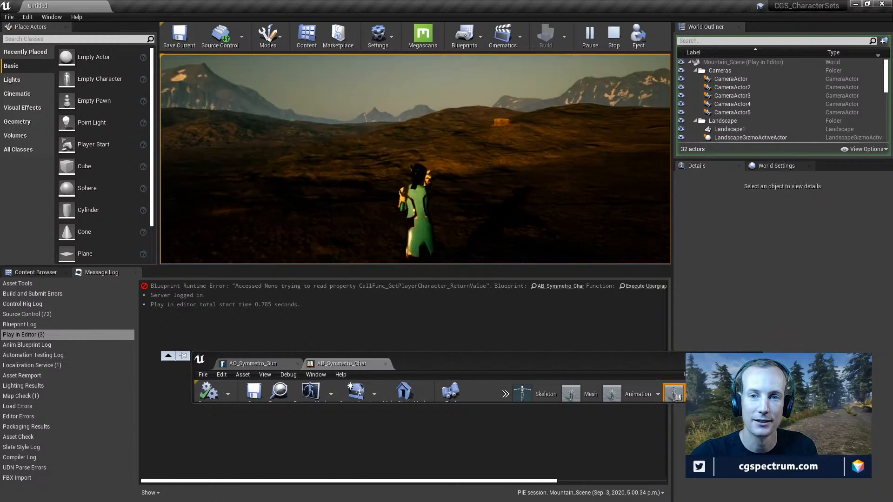
key("d")
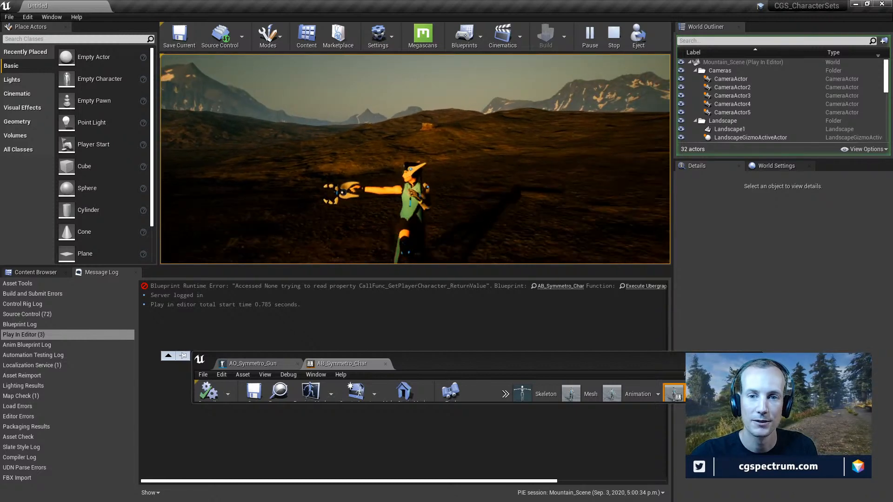